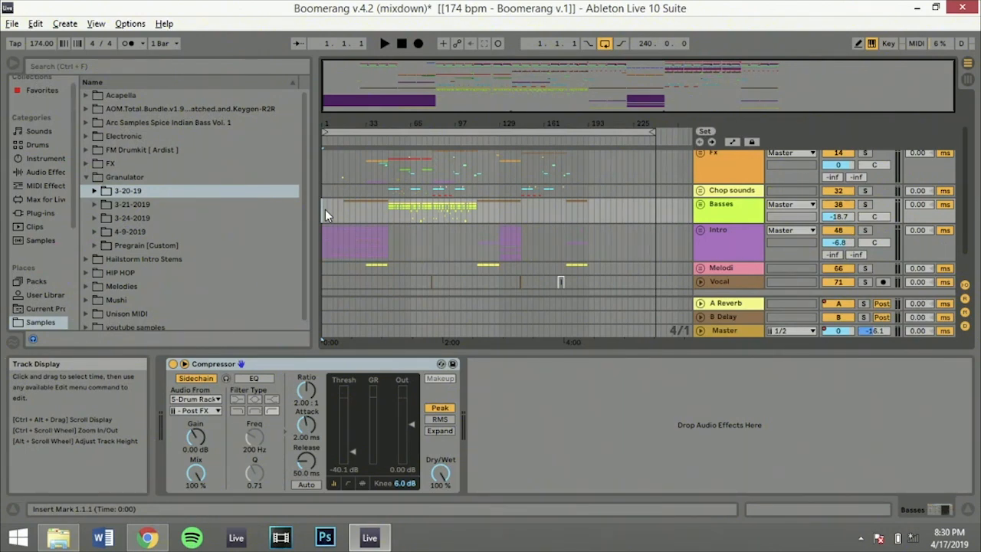
# Play the arrangement from bar 1 with bars 1 to 197 of the upper tracks selected, and place the insert marker at bar 17
pyautogui.scroll(2, 325, 210)
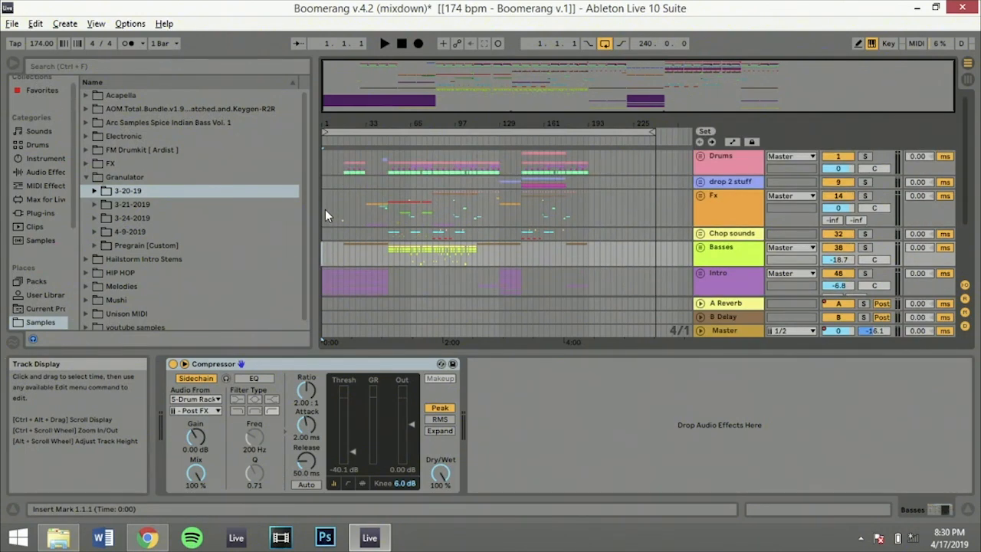
pyautogui.click(325, 209)
pyautogui.click(323, 208)
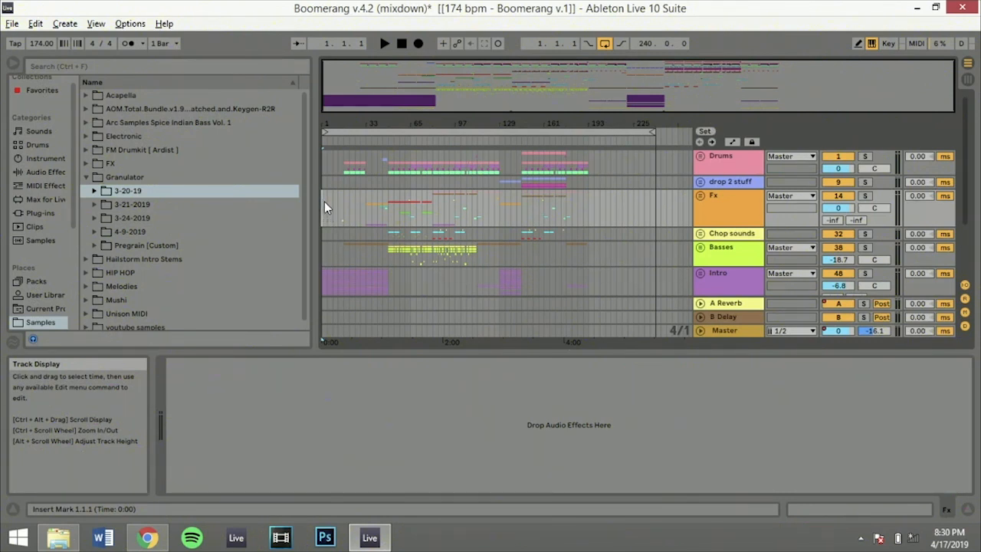
pyautogui.moveTo(323, 204); pyautogui.dragTo(593, 114)
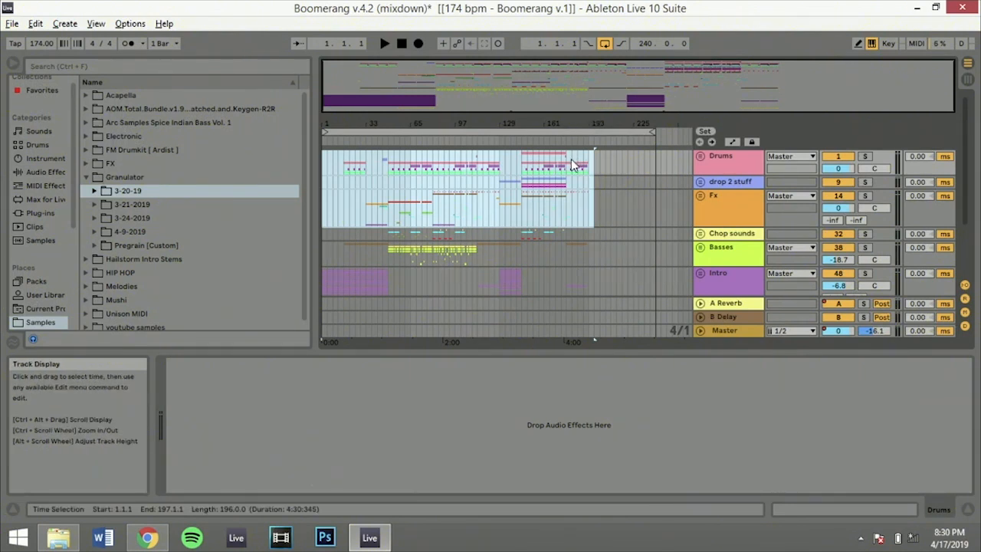
pyautogui.press('space')
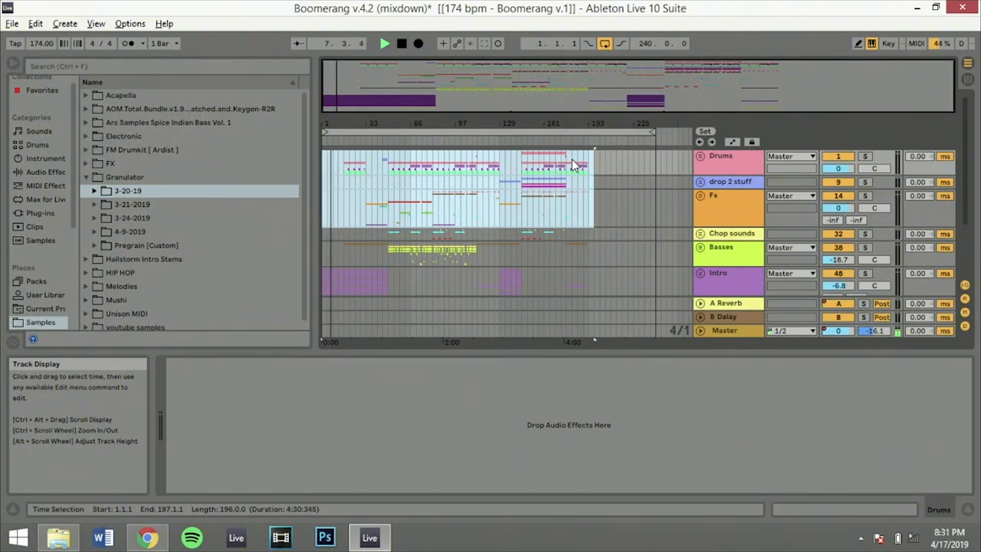
pyautogui.scroll(-3, 577, 176)
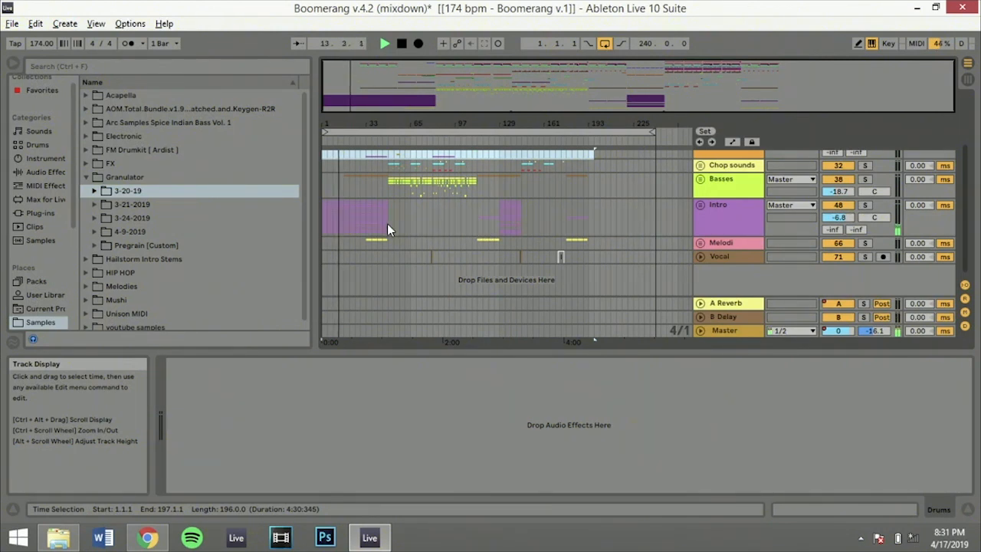
pyautogui.scroll(3, 387, 224)
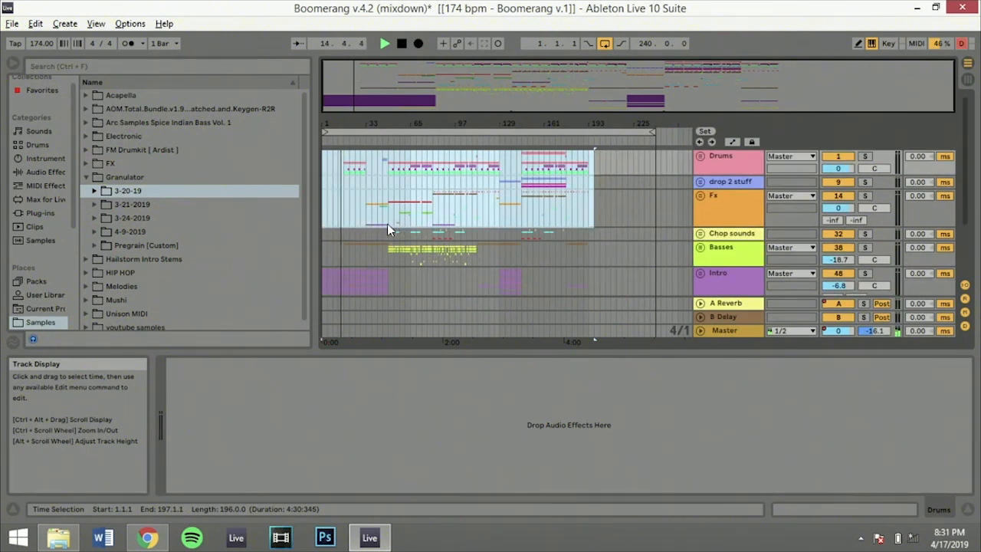
pyautogui.click(344, 219)
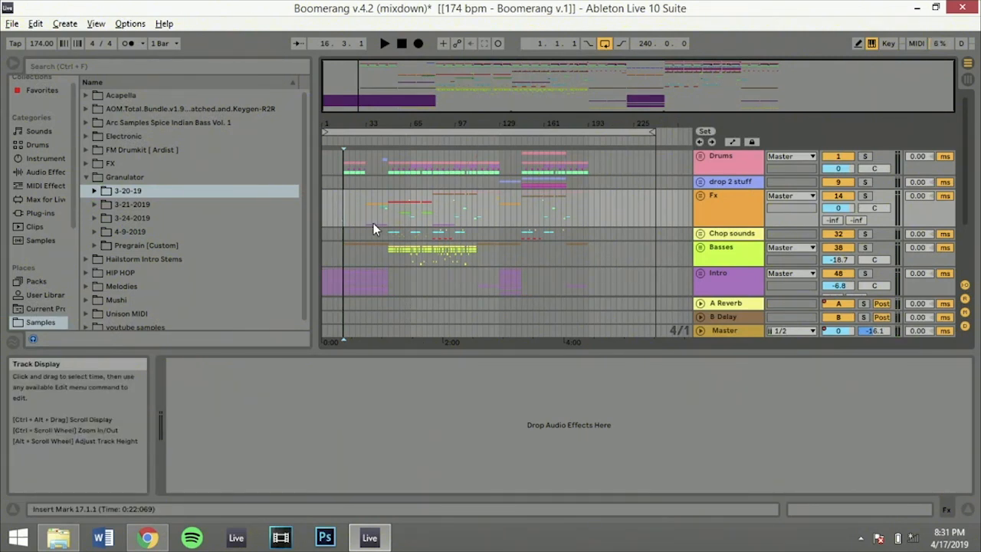
# Unfold the Intro group track and look through its individual Hailstorm stem tracks
pyautogui.scroll(-3, 469, 208)
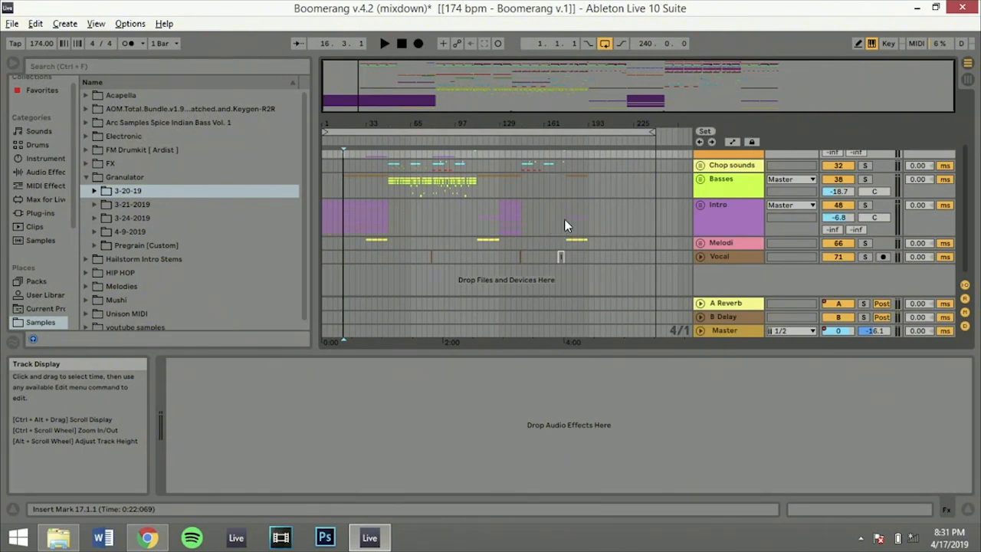
pyautogui.click(703, 205)
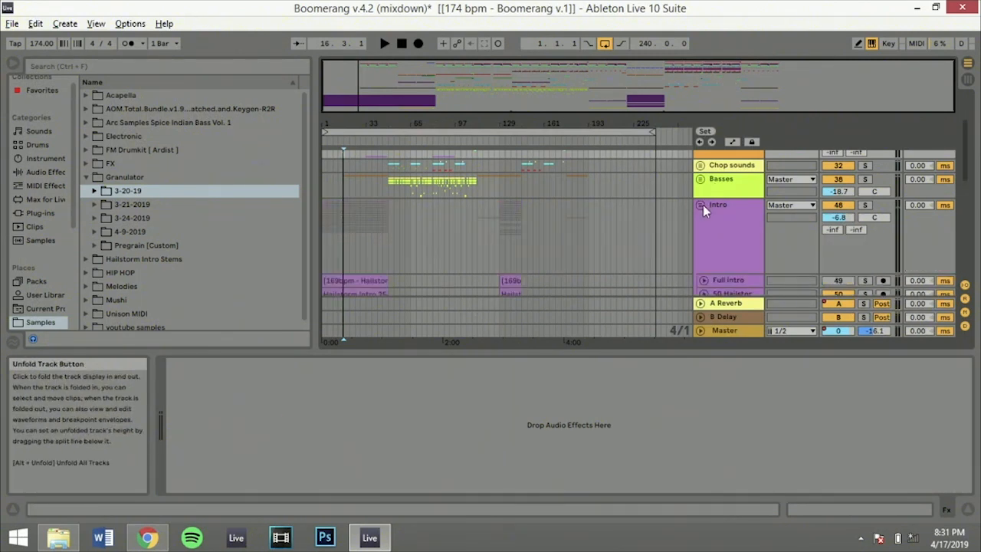
pyautogui.scroll(-5, 723, 208)
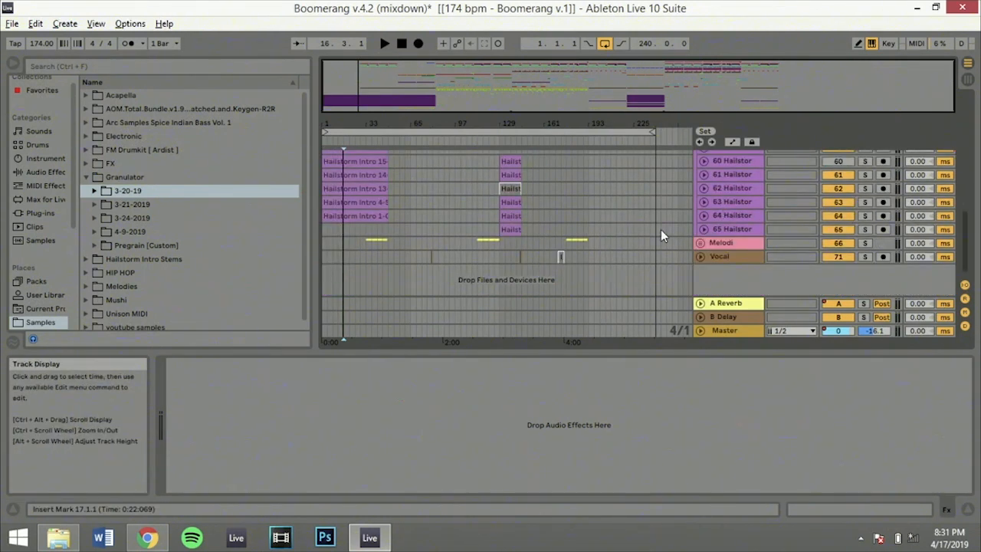
pyautogui.scroll(3, 661, 229)
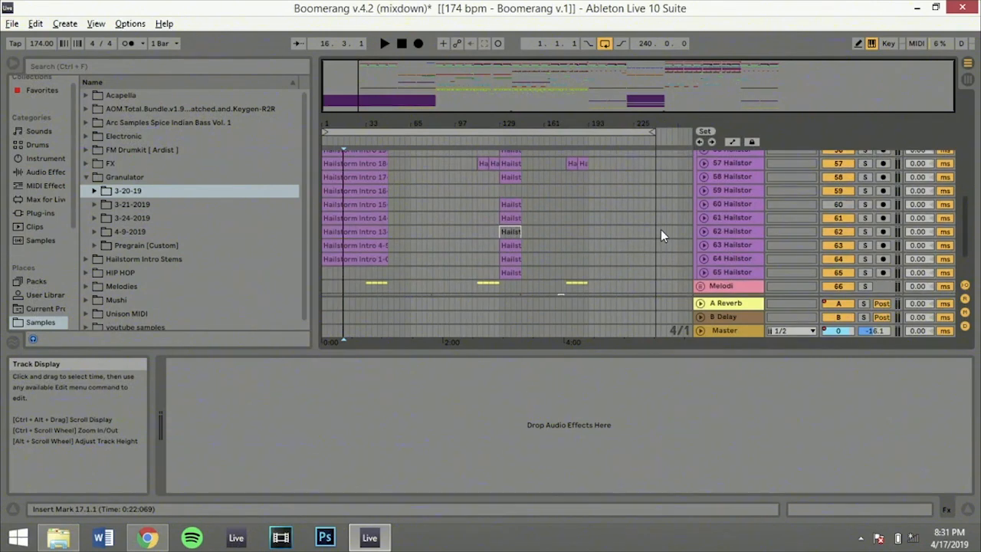
pyautogui.scroll(4, 661, 229)
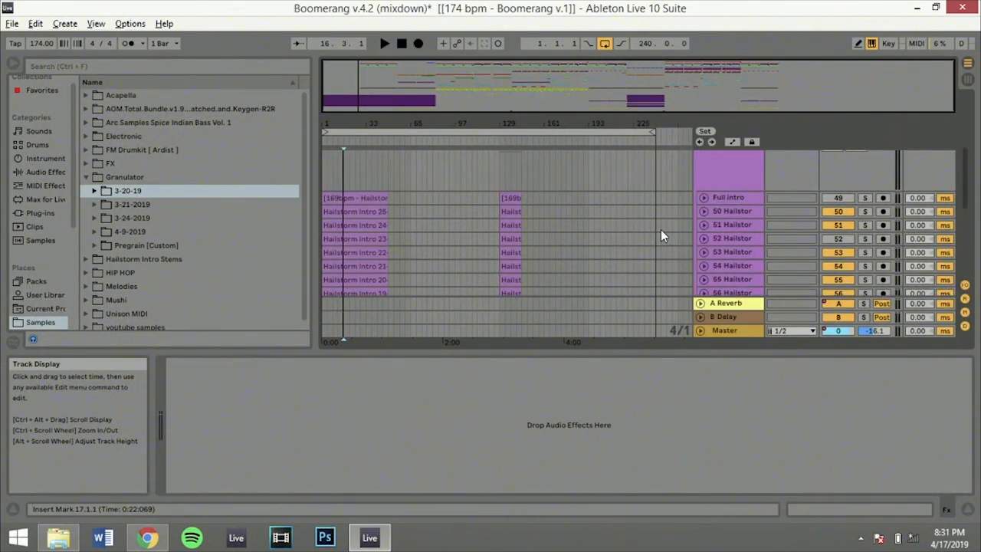
# Select all audio clips in the Intro group from the full intro clip through bar 145 and enable RAM mode for them
pyautogui.click(337, 176)
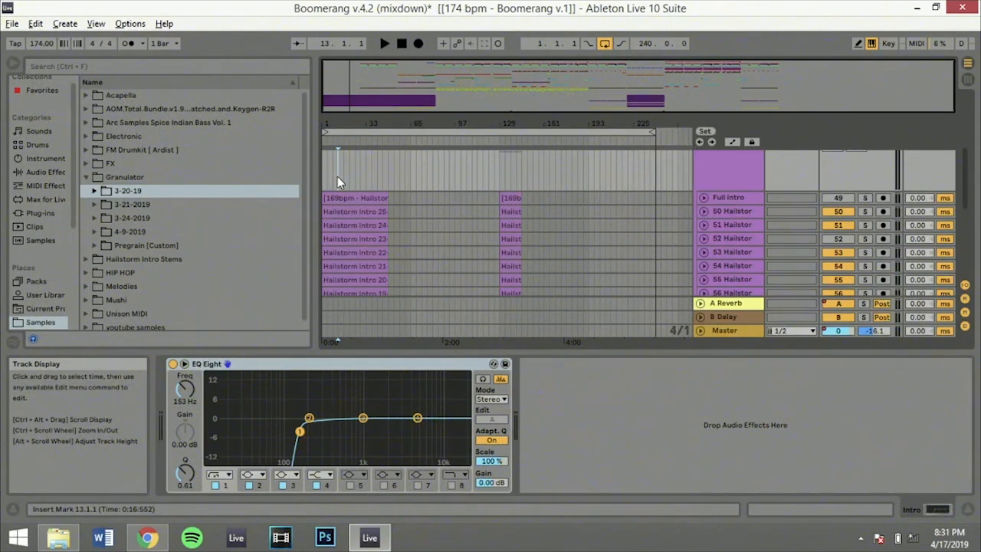
pyautogui.click(341, 195)
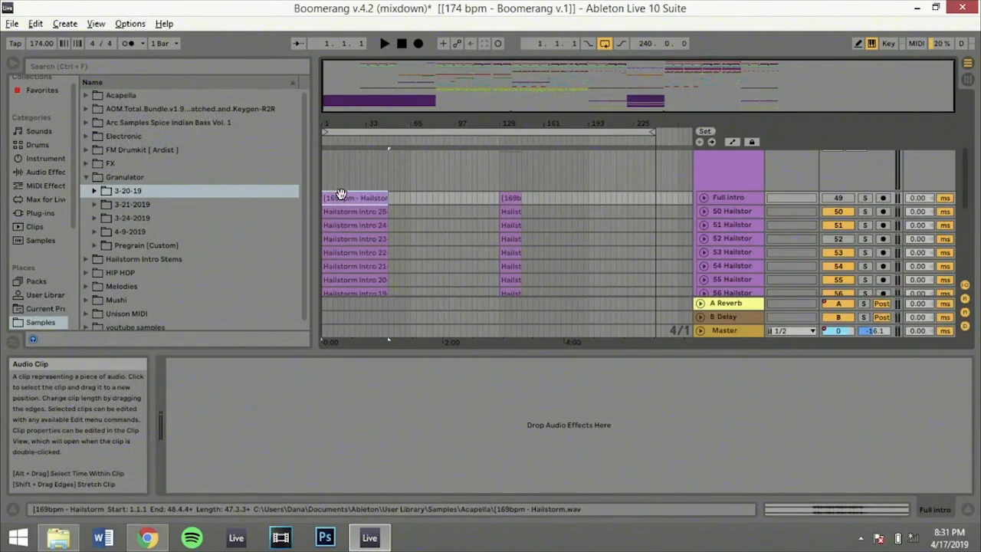
pyautogui.doubleClick(340, 195)
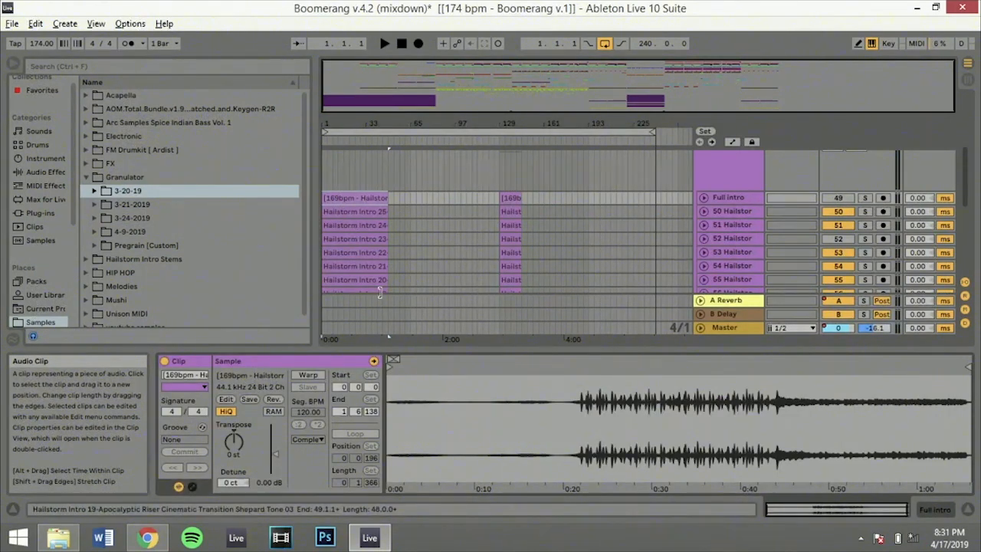
pyautogui.scroll(-5, 379, 292)
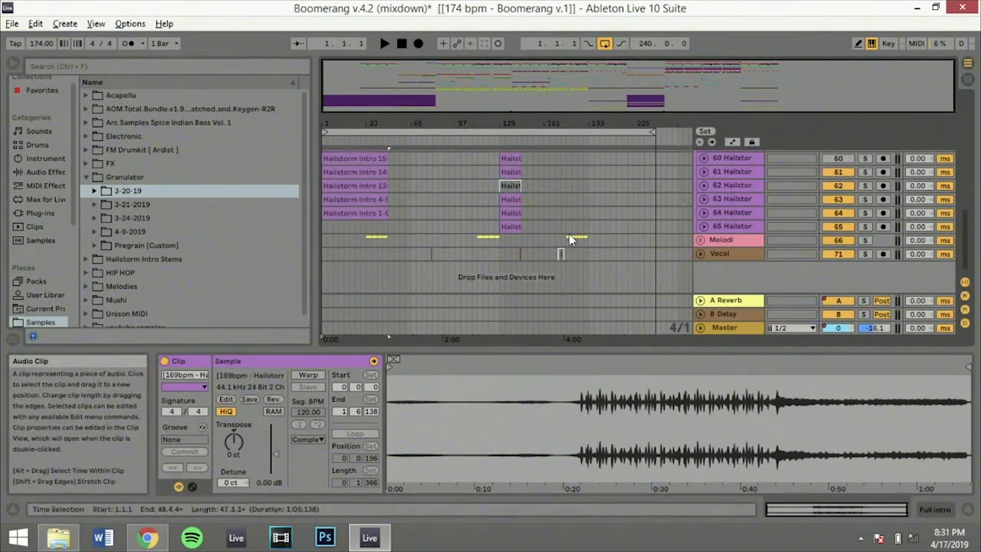
pyautogui.keyDown('shift'); pyautogui.click(522, 227); pyautogui.keyUp('shift')
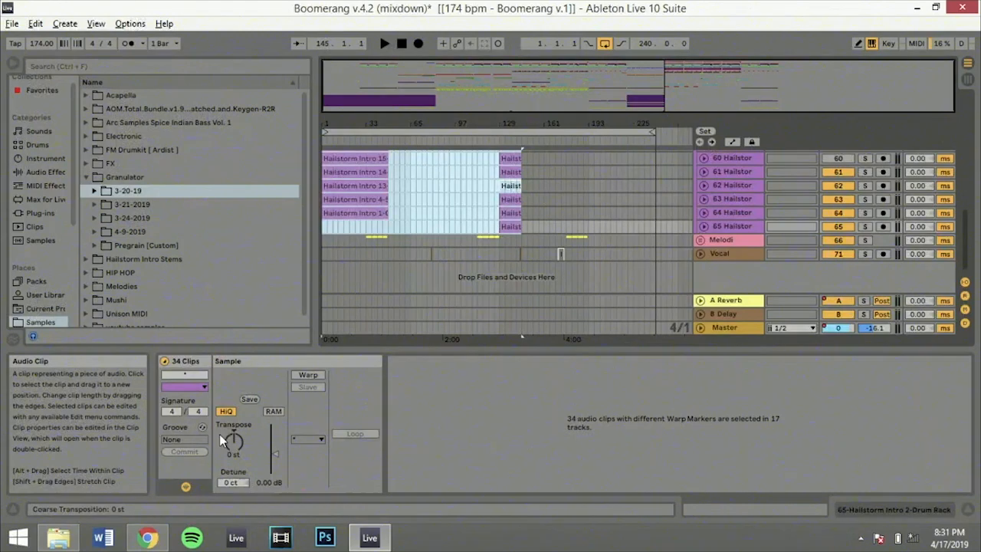
pyautogui.click(272, 414)
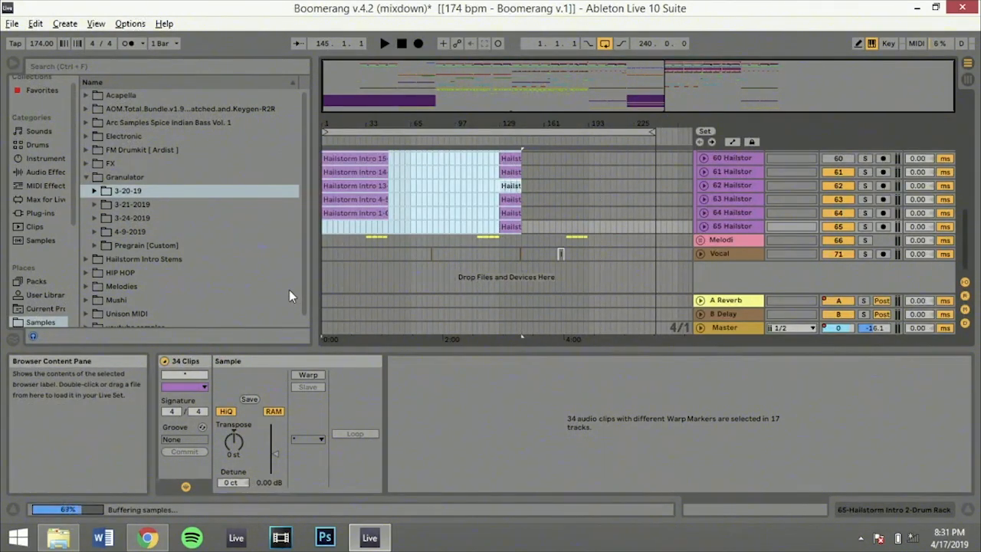
# Play the arrangement from bar 13 and fold the Intro group track
pyautogui.click(341, 233)
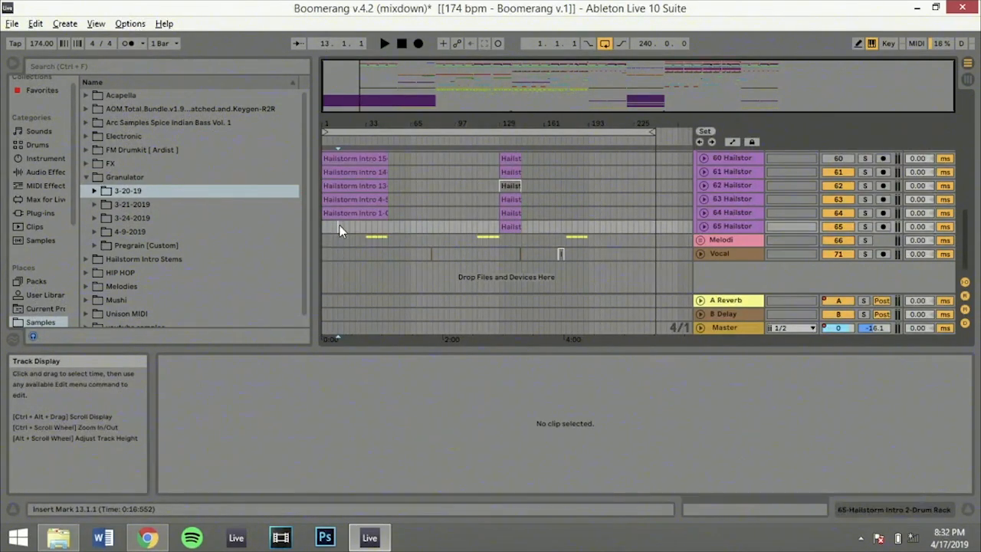
pyautogui.press('space')
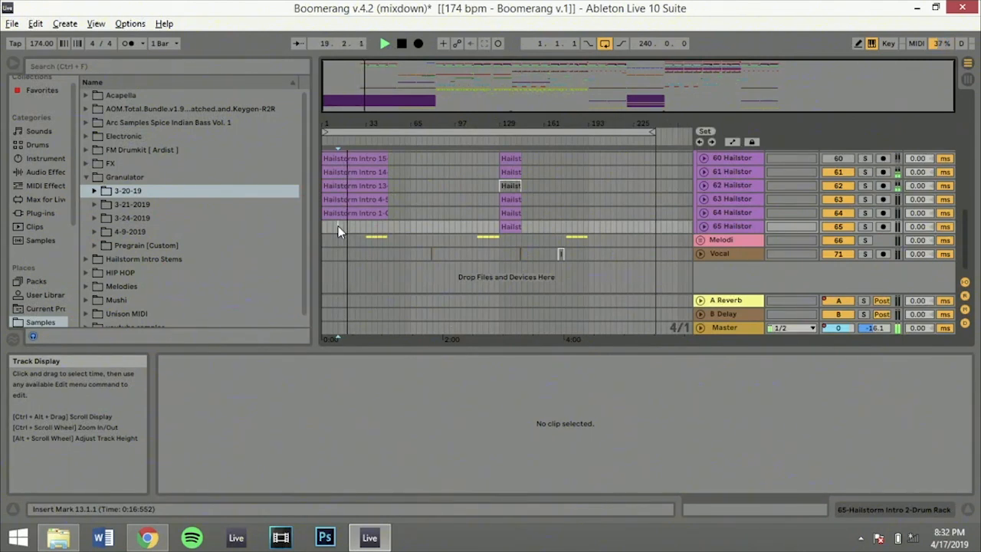
pyautogui.scroll(5, 383, 230)
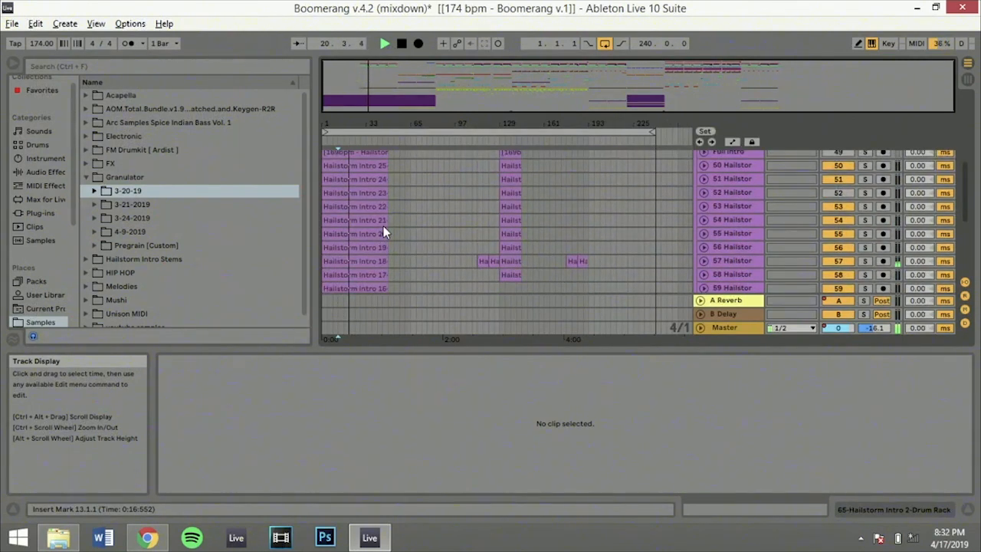
pyautogui.scroll(3, 383, 232)
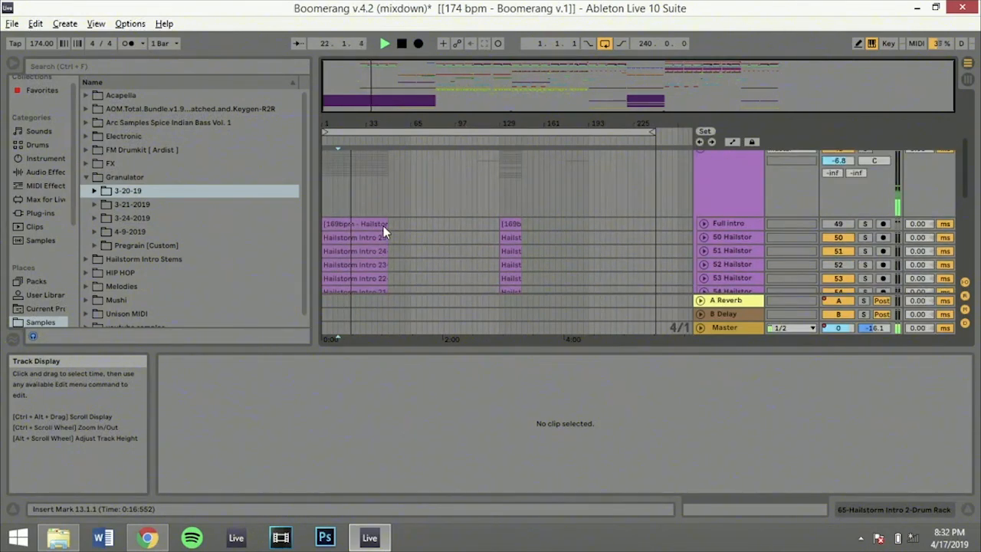
pyautogui.scroll(3, 383, 226)
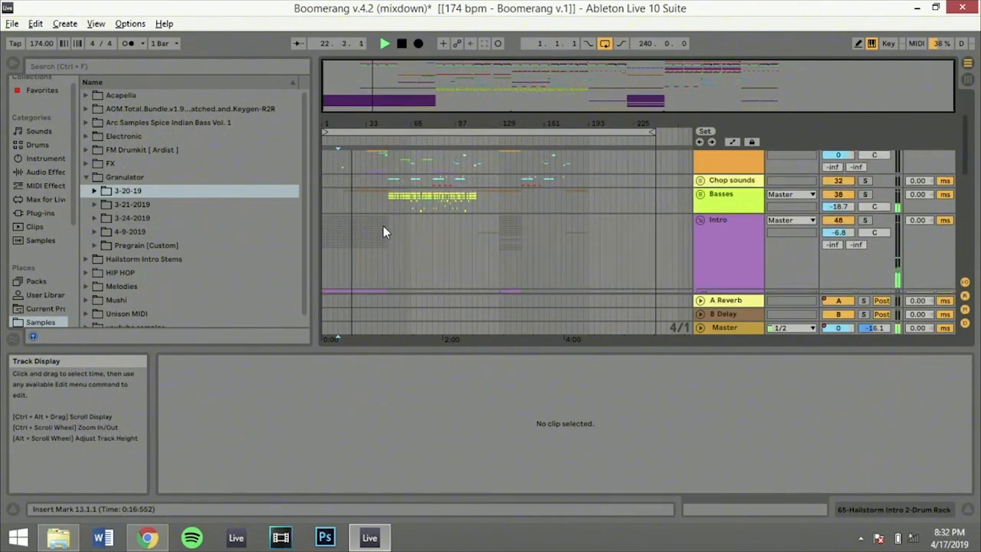
pyautogui.click(700, 220)
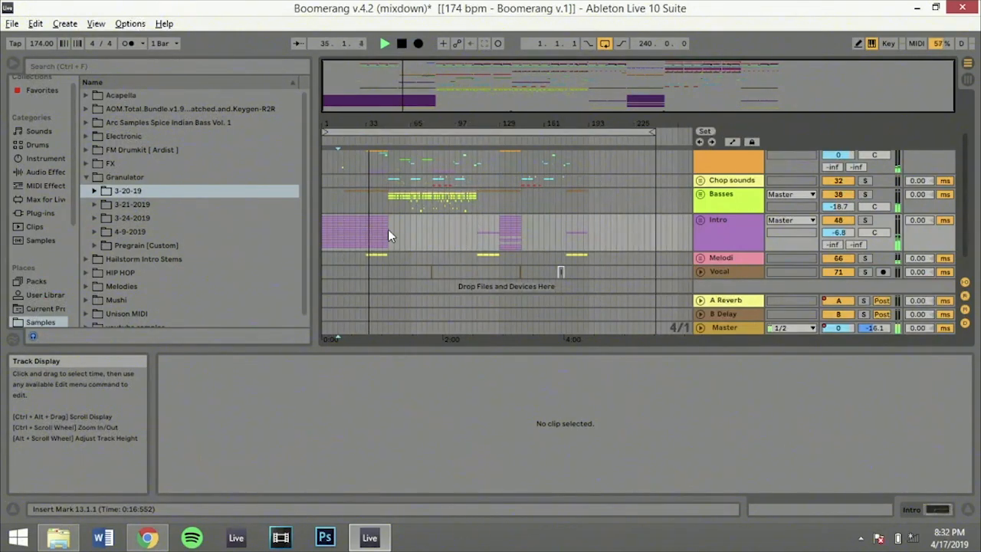
# Review the second drop with the insert marker at bar 145 on Fx, and return the marker to bar 49 on Drums
pyautogui.scroll(3, 388, 229)
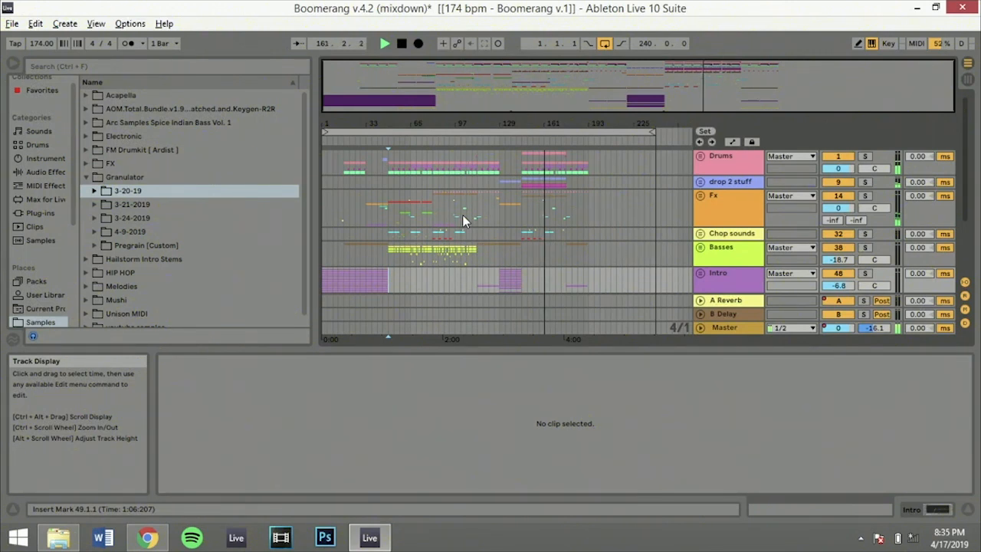
pyautogui.click(524, 207)
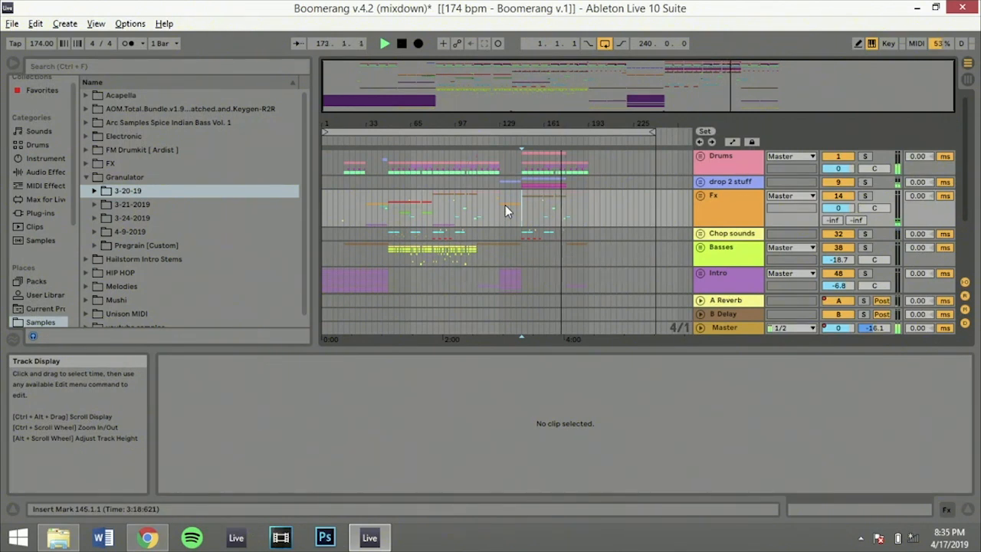
pyautogui.click(389, 162)
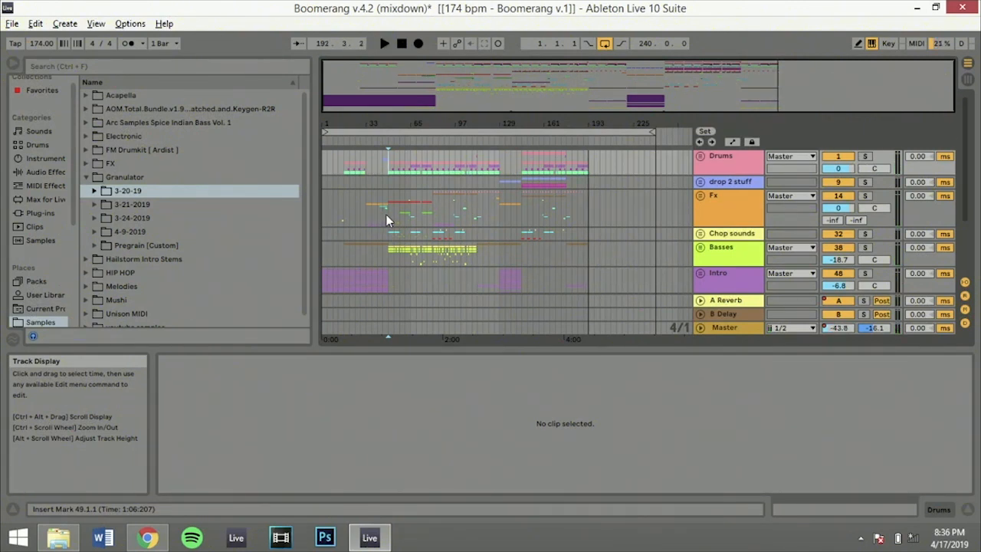
pyautogui.press('space')
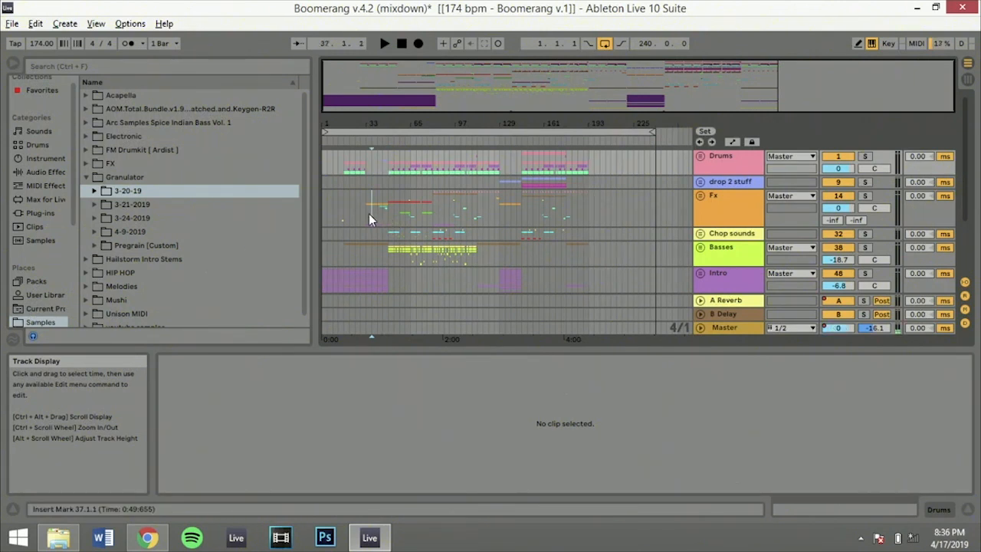
# Place the insert marker at bars 33, 45 and 49 in turn to review the sections leading into the first drop
pyautogui.click(368, 214)
pyautogui.click(366, 214)
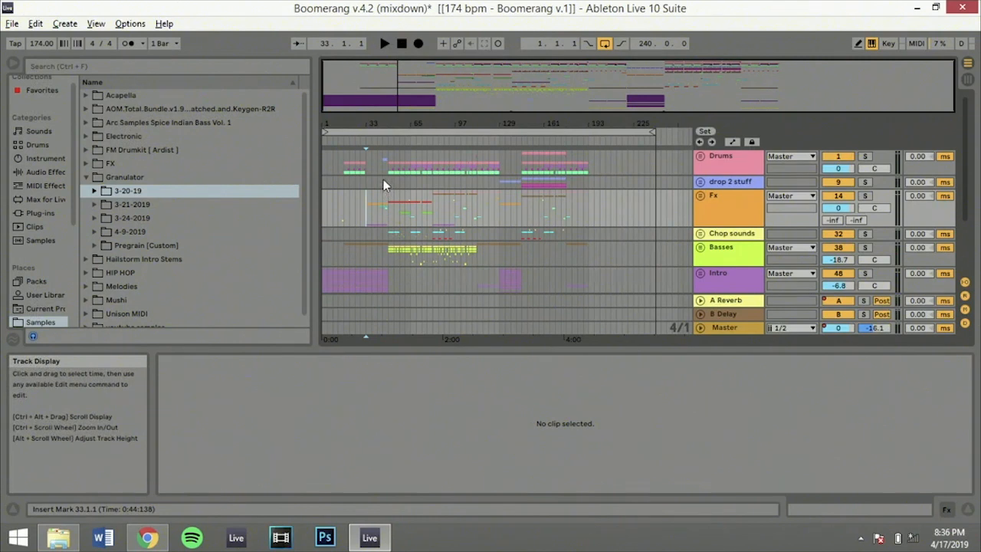
pyautogui.click(381, 180)
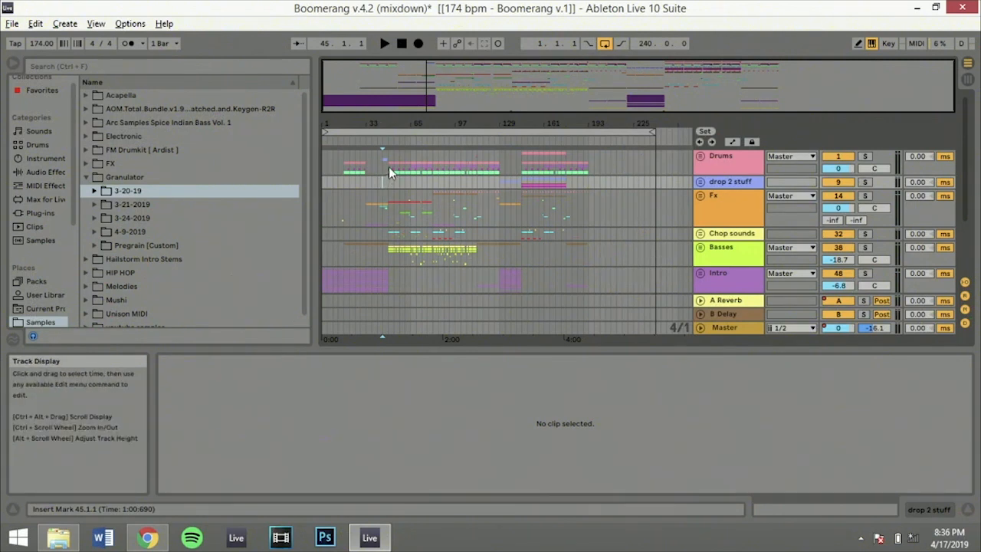
pyautogui.click(389, 169)
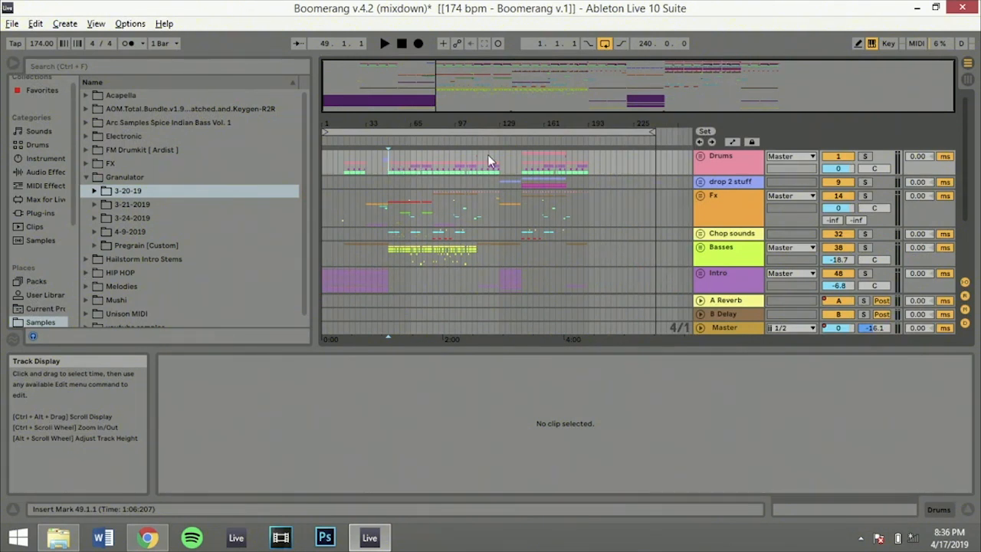
# Solo the Drums group, play it from bar 49, and unfold the group to show its individual drum tracks
pyautogui.click(865, 156)
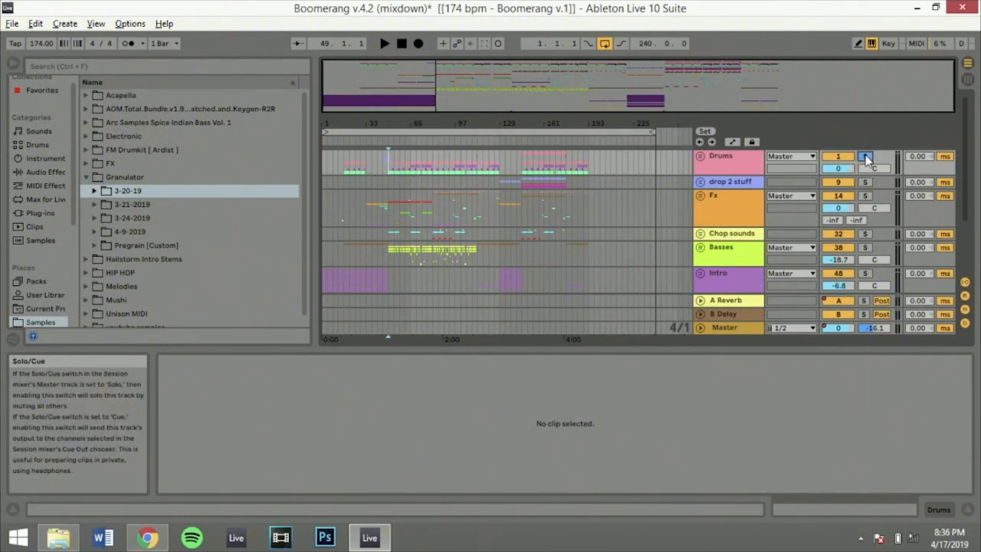
pyautogui.press('space')
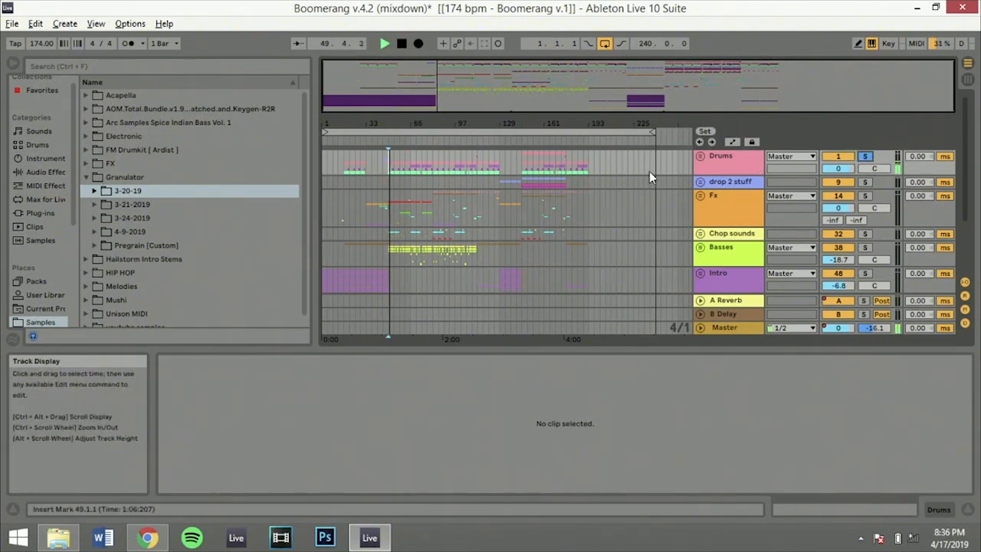
pyautogui.click(700, 157)
pyautogui.scroll(-8, 432, 171)
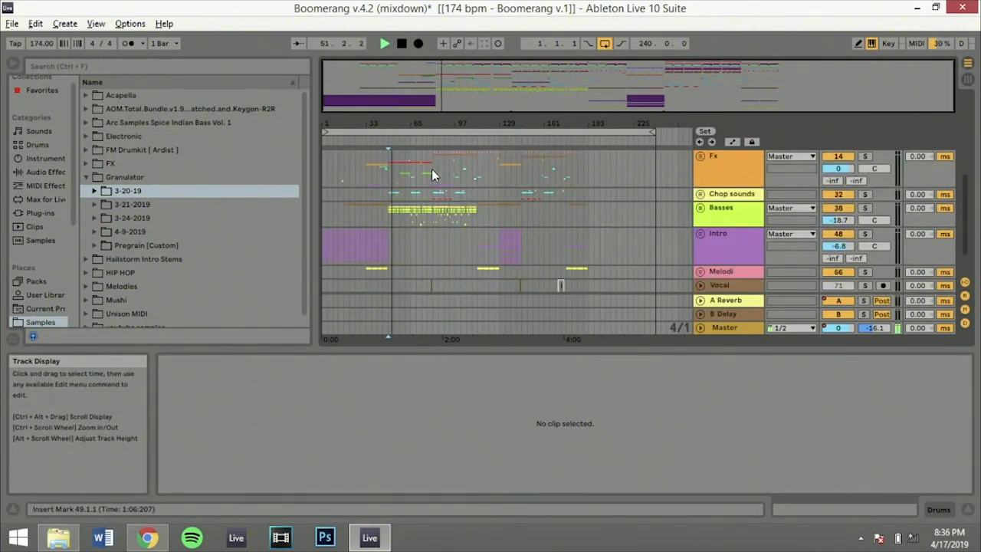
pyautogui.scroll(4, 431, 170)
pyautogui.scroll(3, 432, 169)
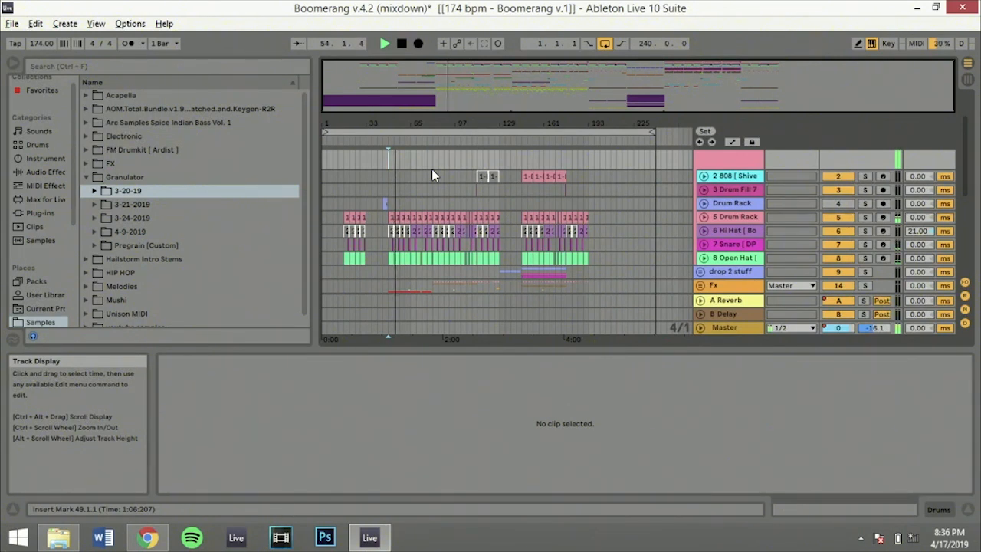
# Play from bar 57 with only the 5 Drum Rack track soloed, stop playback and remove its solo
pyautogui.click(409, 202)
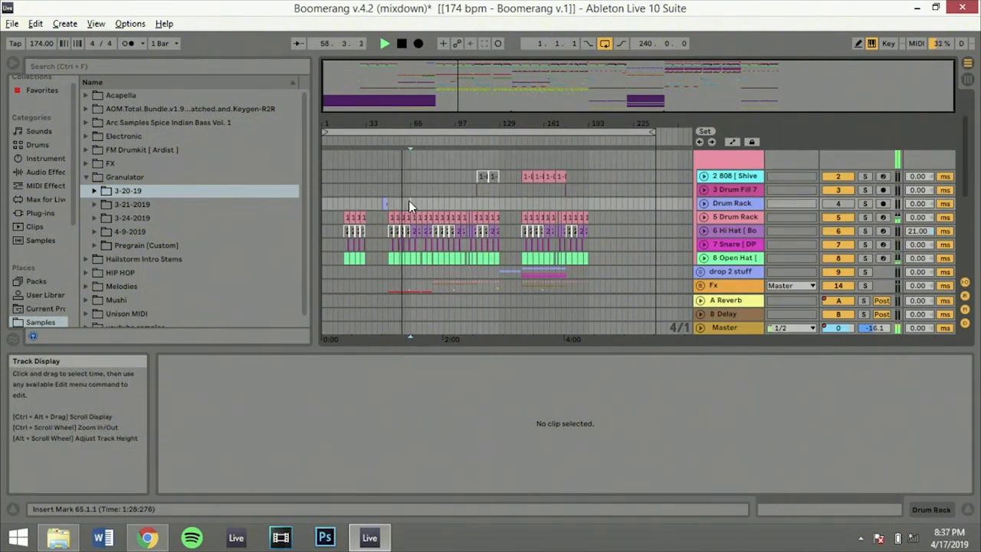
pyautogui.click(398, 203)
pyautogui.press('space')
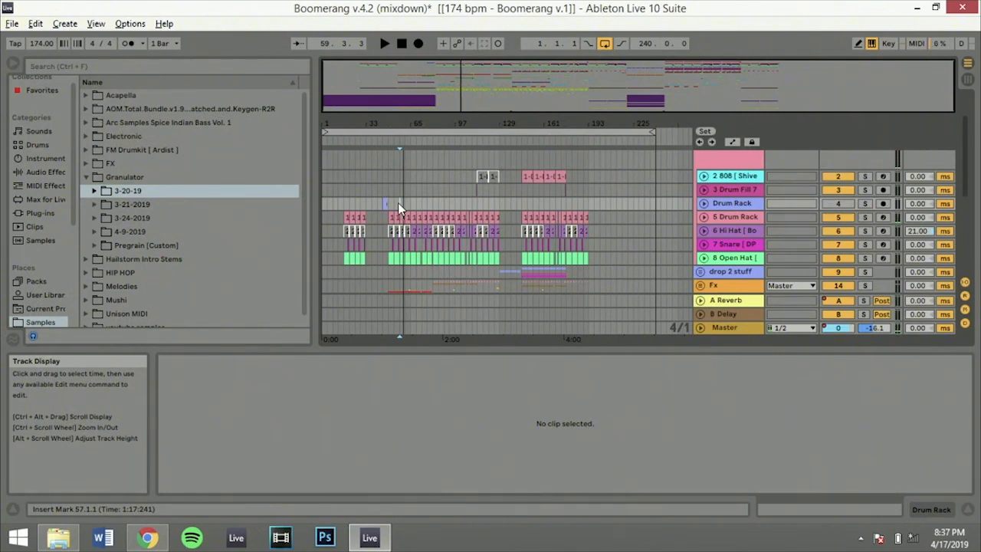
pyautogui.press('space')
pyautogui.click(866, 218)
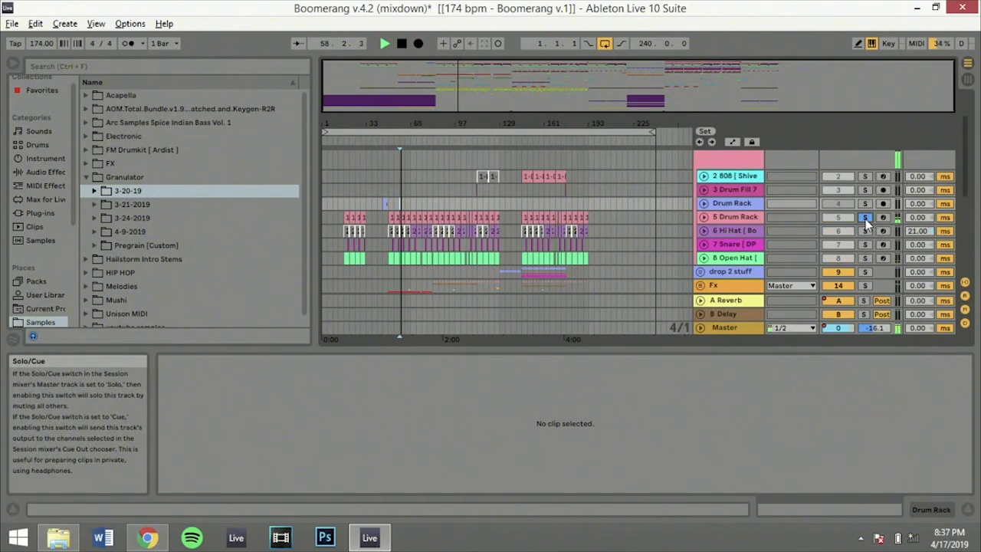
pyautogui.press('space')
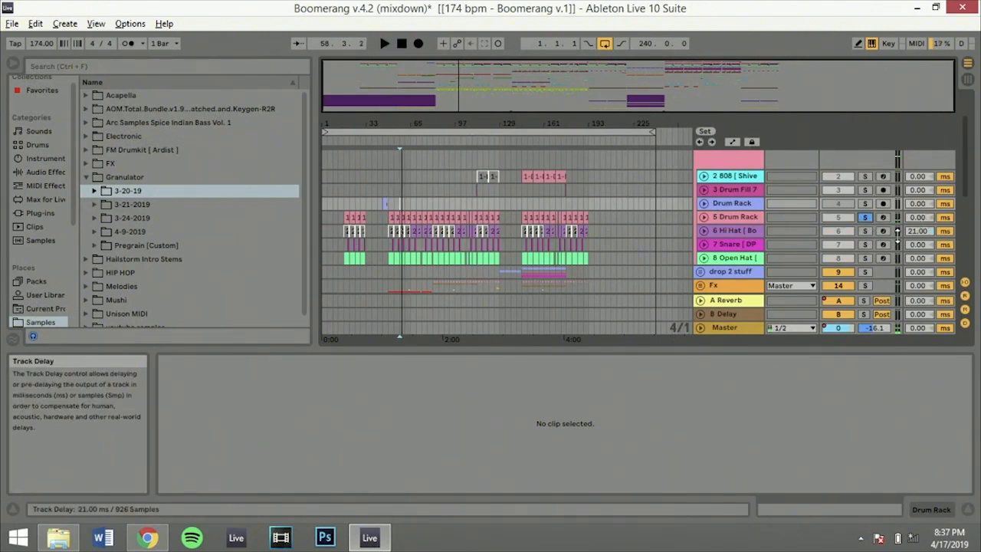
pyautogui.click(865, 218)
# Place the insert marker at bar 65 on the Drum Rack track, solo the Drums group and play it
pyautogui.click(409, 205)
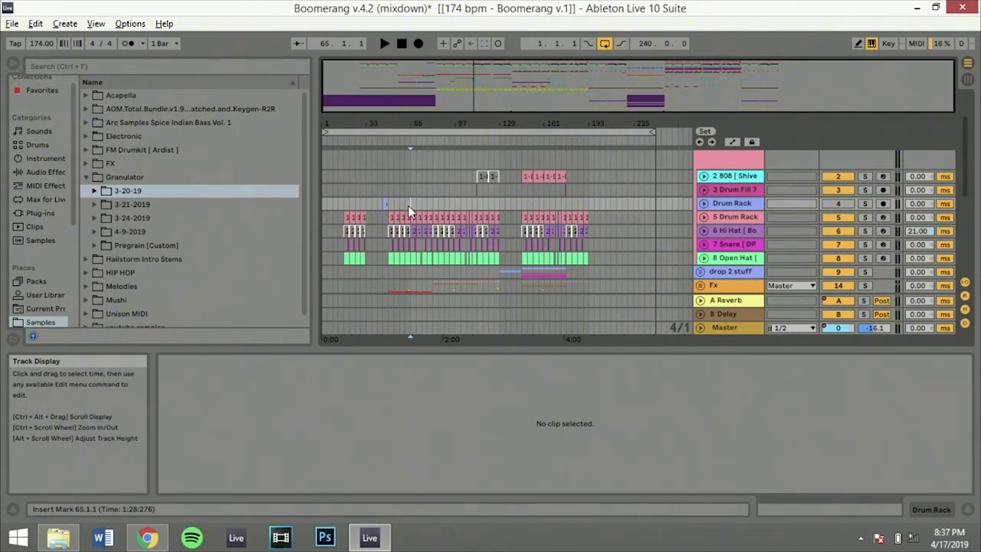
pyautogui.scroll(2, 408, 205)
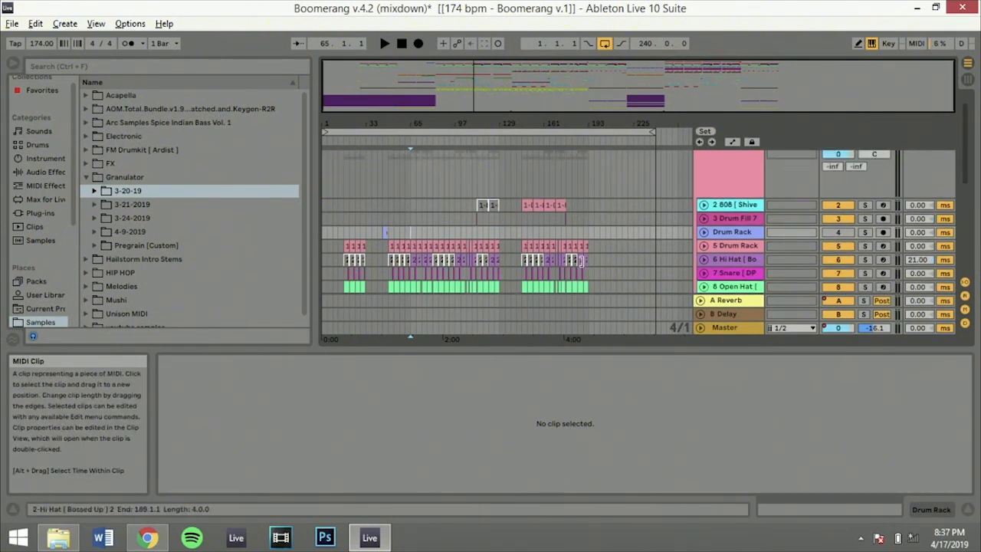
pyautogui.scroll(-5, 510, 192)
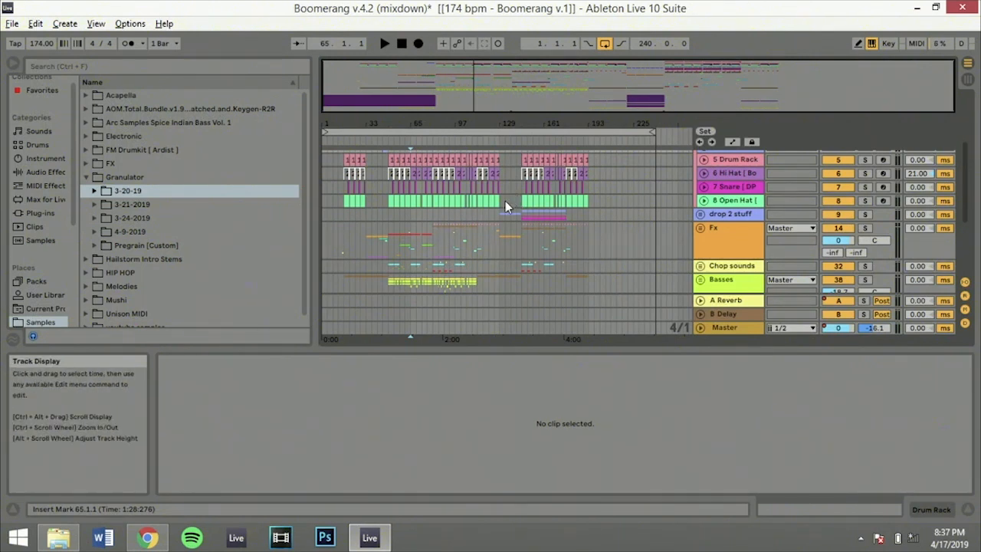
pyautogui.scroll(4, 506, 201)
pyautogui.press('space')
pyautogui.scroll(3, 798, 223)
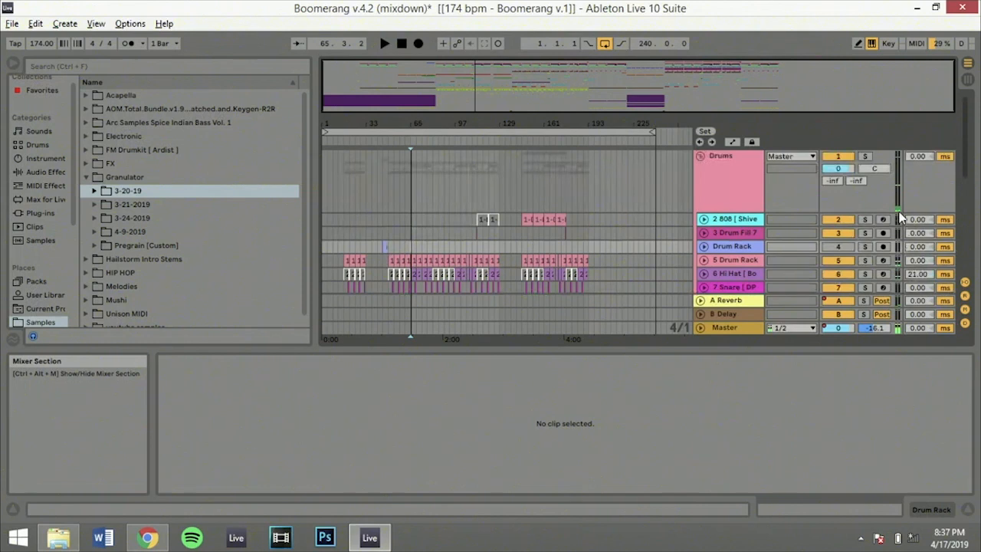
pyautogui.click(866, 157)
pyautogui.press('space')
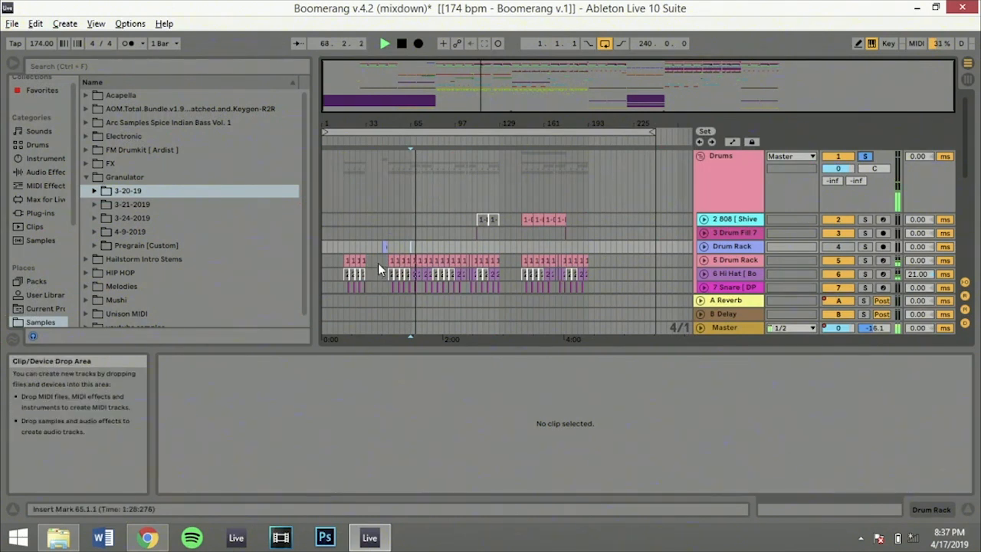
# Show the 5 Drum Rack track's devices, stop playback and select its clip starting at bar 65
pyautogui.click(743, 263)
pyautogui.doubleClick(740, 261)
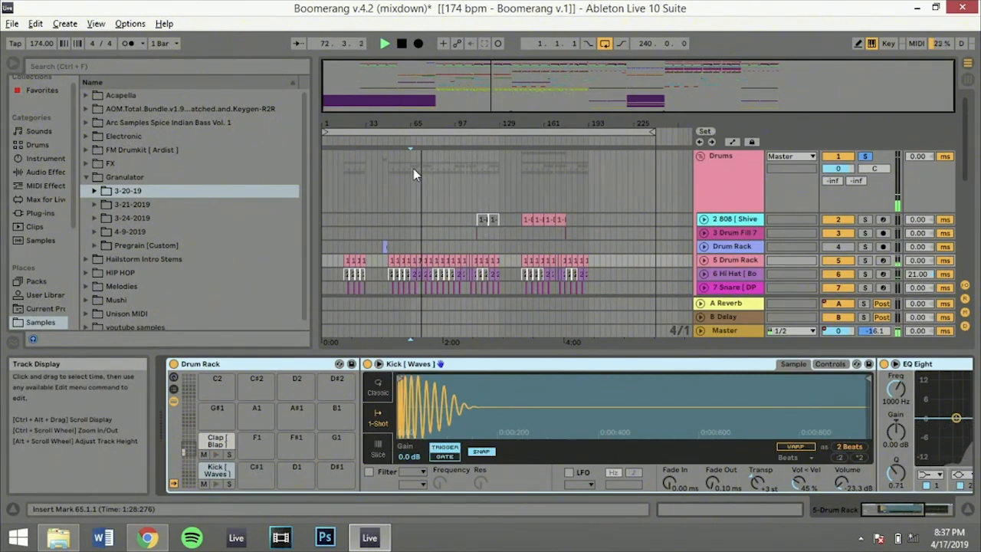
pyautogui.scroll(-1, 413, 168)
pyautogui.press('space')
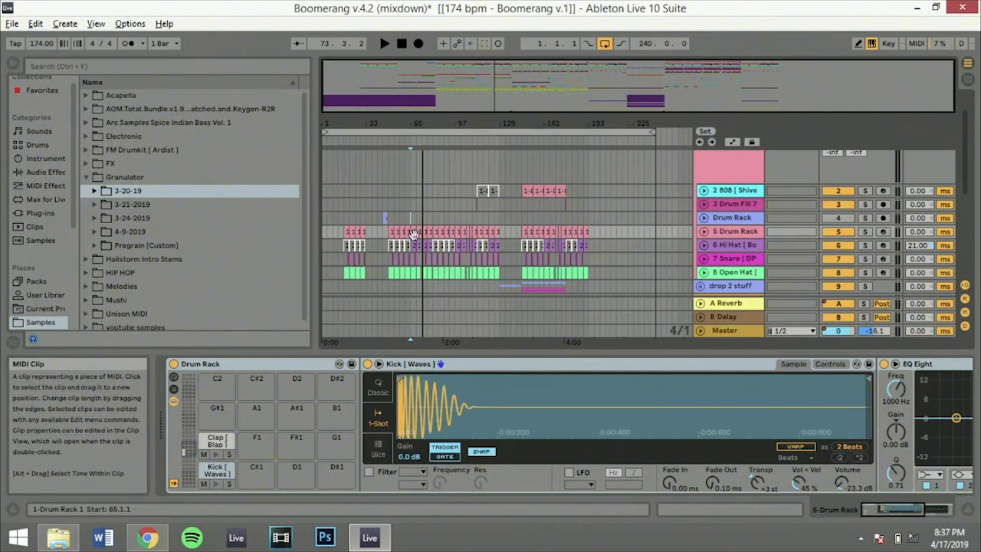
pyautogui.click(413, 234)
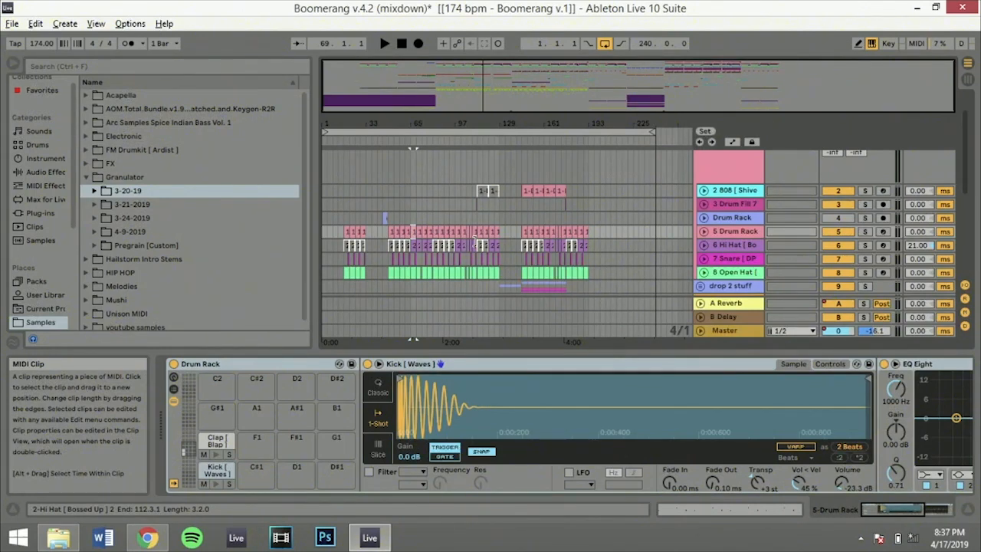
# Show the device of the 6 Hi Hat track and that of the 7 Snare track to review their samples
pyautogui.click(736, 245)
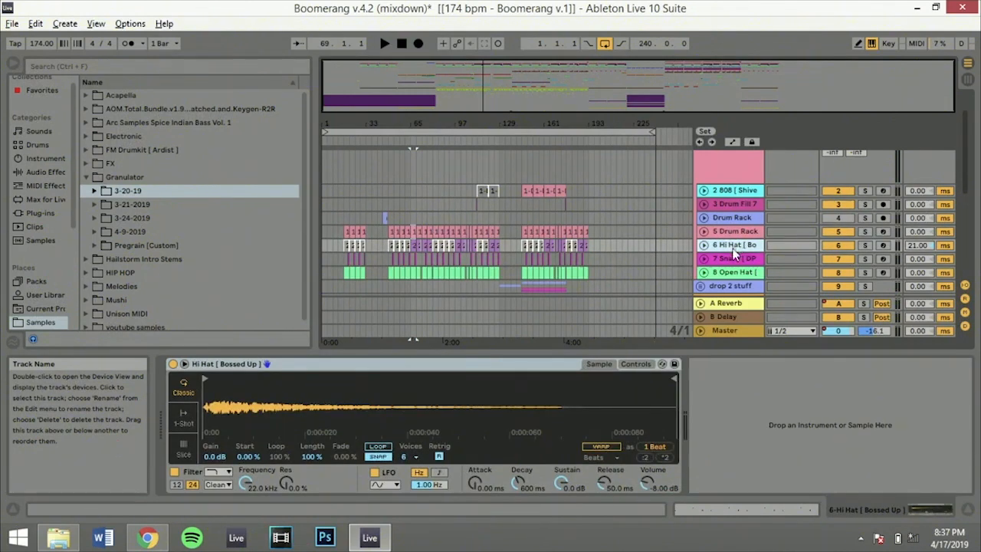
pyautogui.click(729, 259)
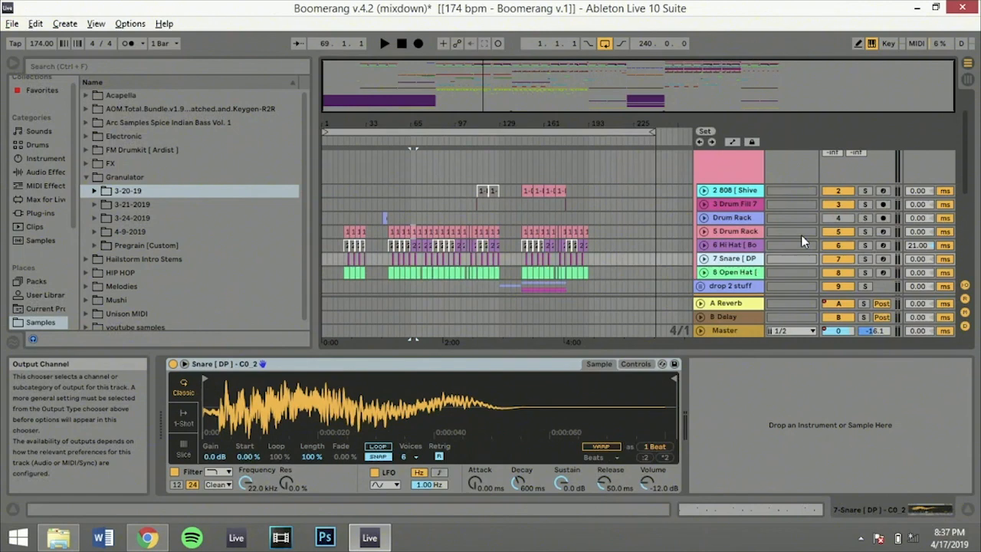
pyautogui.scroll(-4, 802, 235)
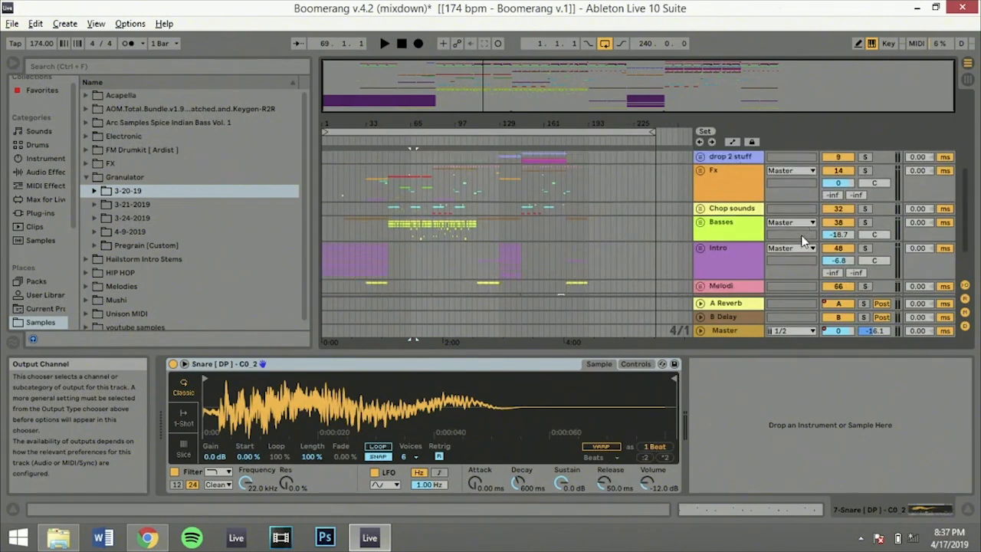
pyautogui.scroll(3, 802, 236)
pyautogui.scroll(1, 802, 235)
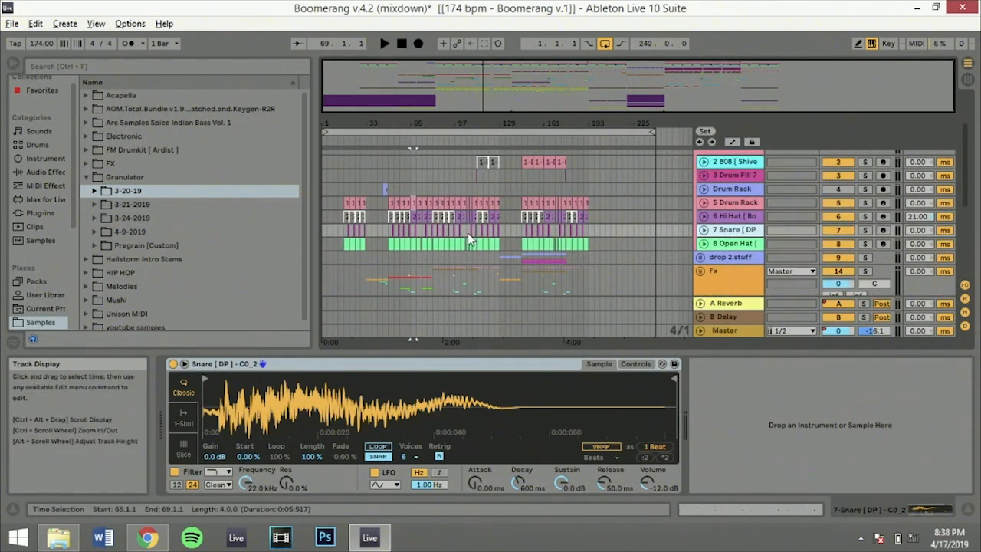
# Place the insert marker at bar 145, solo the 2 808 track and play the second drop
pyautogui.click(519, 194)
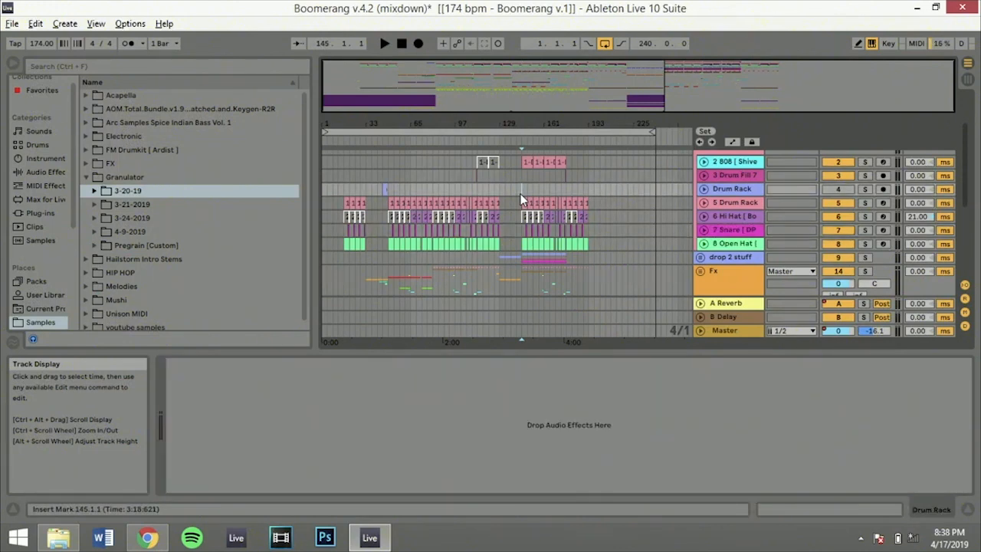
pyautogui.scroll(1, 520, 194)
pyautogui.click(867, 177)
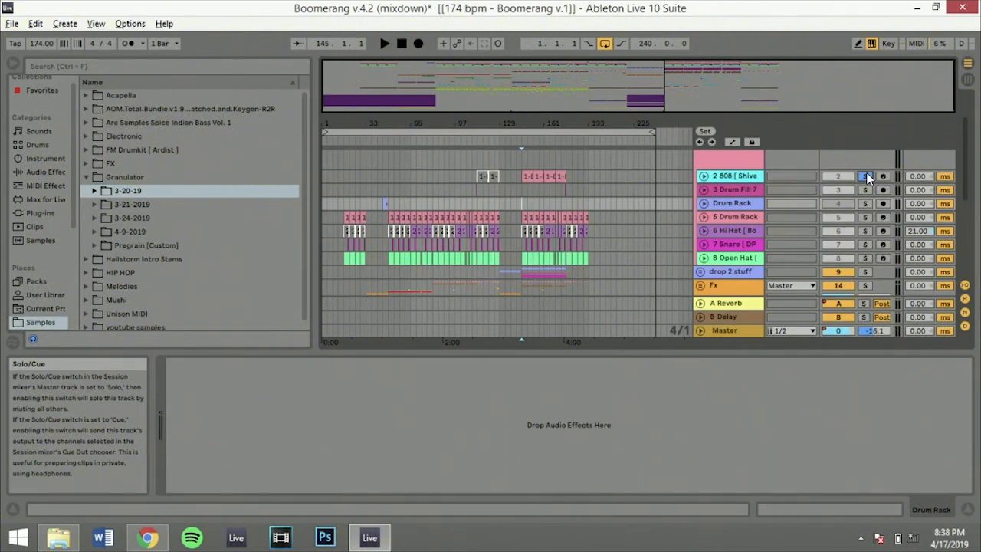
pyautogui.scroll(1, 867, 177)
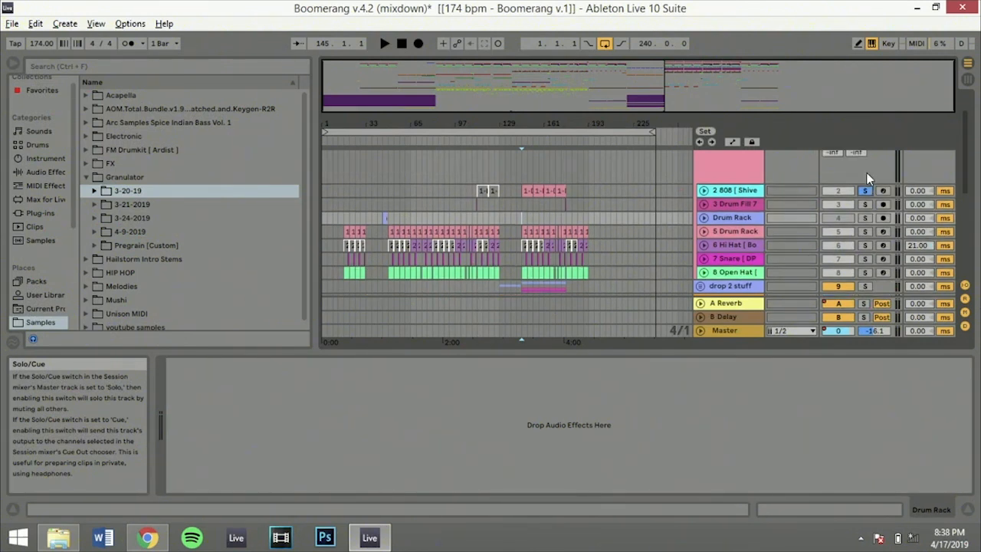
pyautogui.scroll(2, 867, 173)
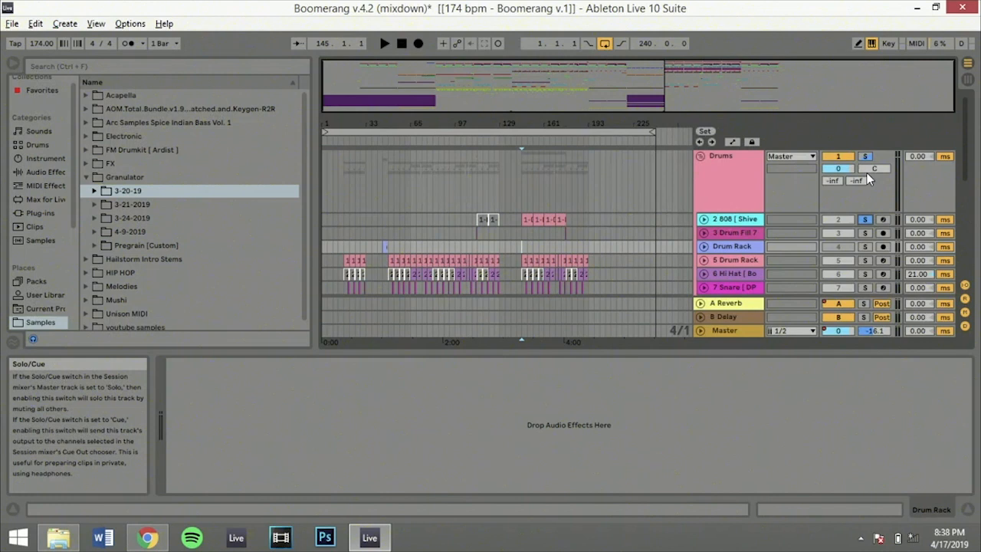
pyautogui.click(722, 164)
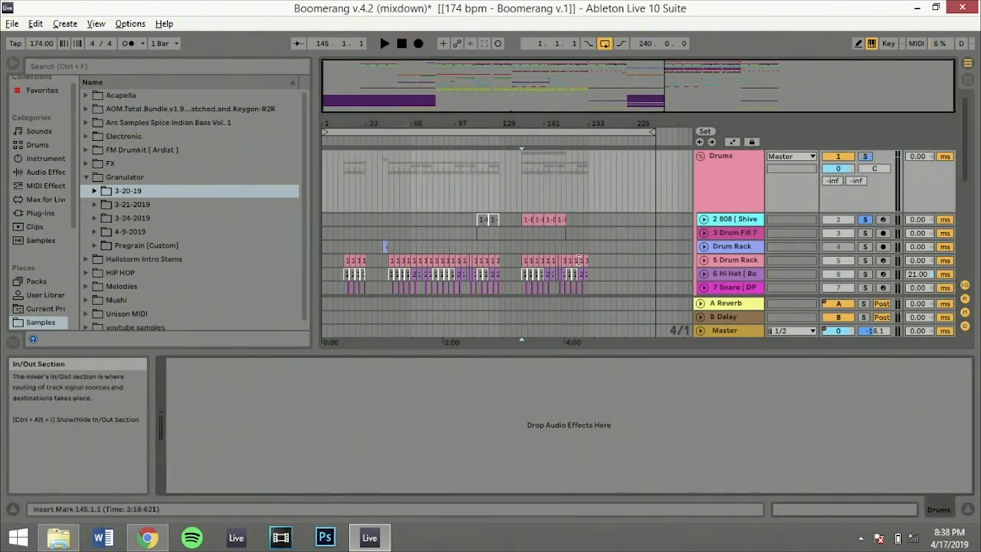
pyautogui.press('space')
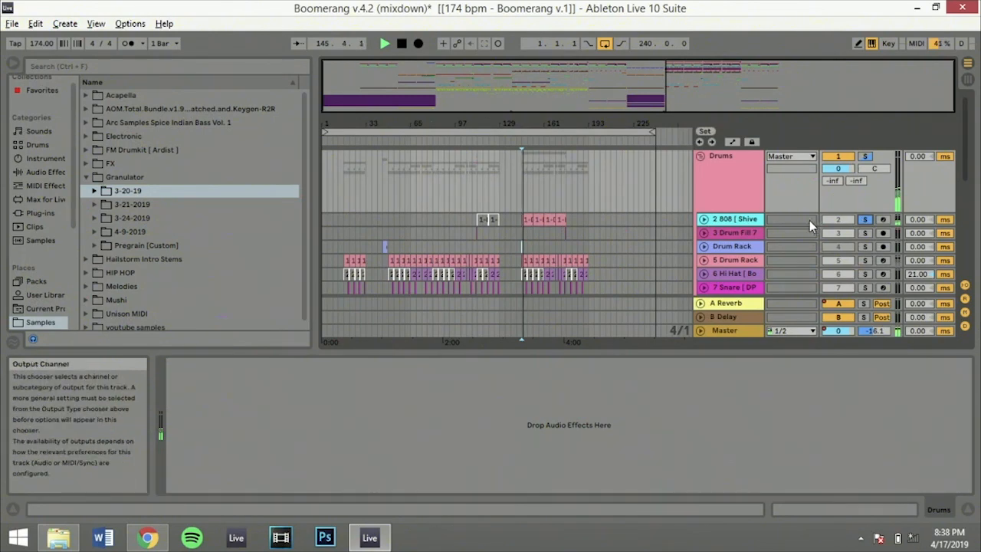
# Show the 2 808 track's devices and unfold it to view its second-drop clips up close
pyautogui.click(738, 220)
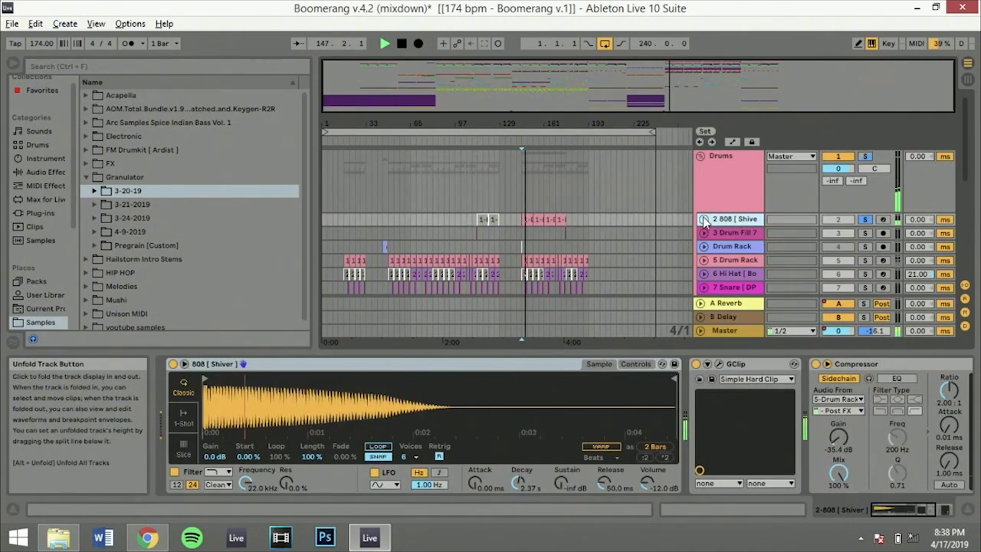
pyautogui.click(704, 219)
pyautogui.moveTo(529, 124); pyautogui.dragTo(529, 155)
pyautogui.moveTo(686, 83); pyautogui.dragTo(683, 101)
pyautogui.press('space')
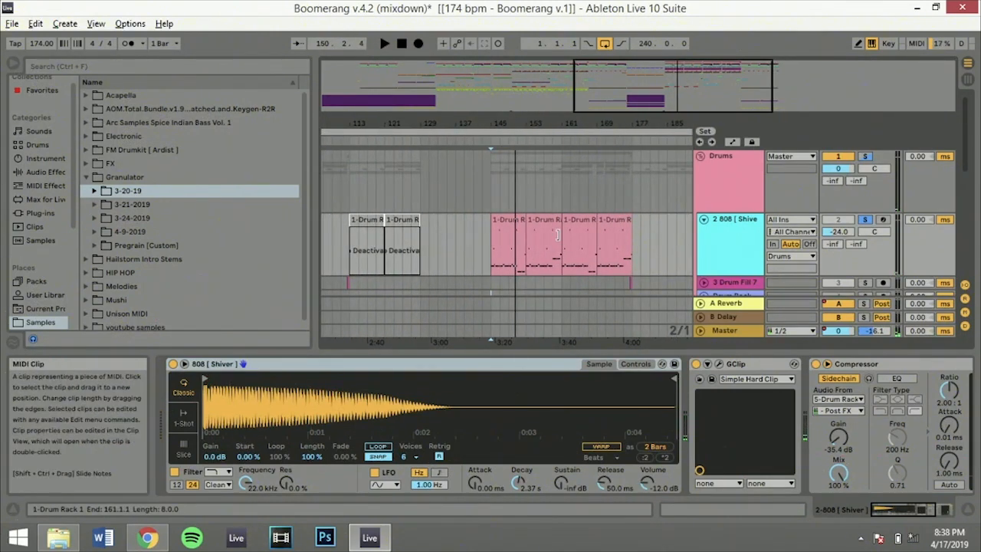
# Arm the 2 808 track and browse FM Drumkit [ Ardist ] > 808s > Clean > Not Short, previewing samples down to 808 [ Hard Hitter ].wav
pyautogui.click(883, 220)
pyautogui.click(99, 150)
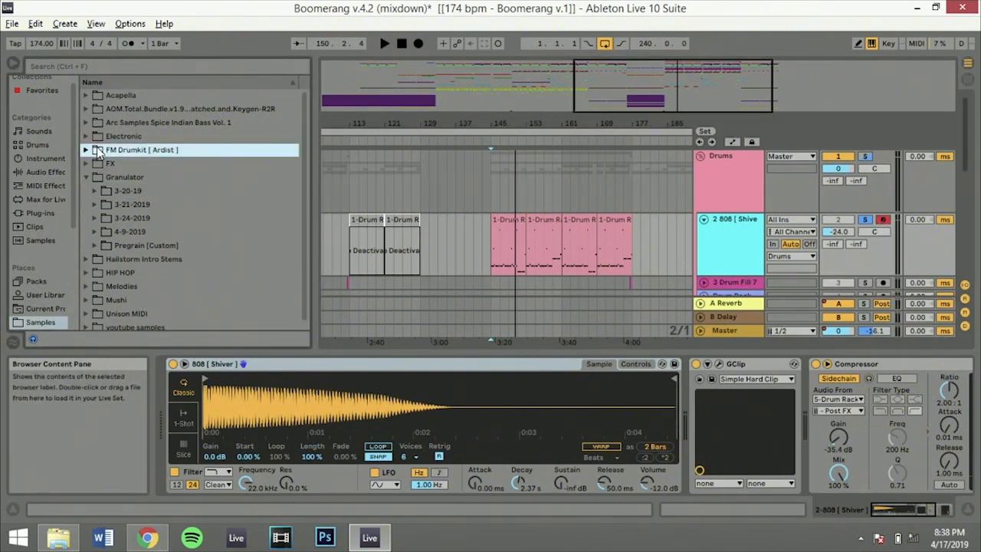
pyautogui.press('Right')
pyautogui.press('Down')
pyautogui.press('Right')
pyautogui.press('Down')
pyautogui.press('Right')
pyautogui.press('Down')
pyautogui.press('Right')
pyautogui.press('Down')
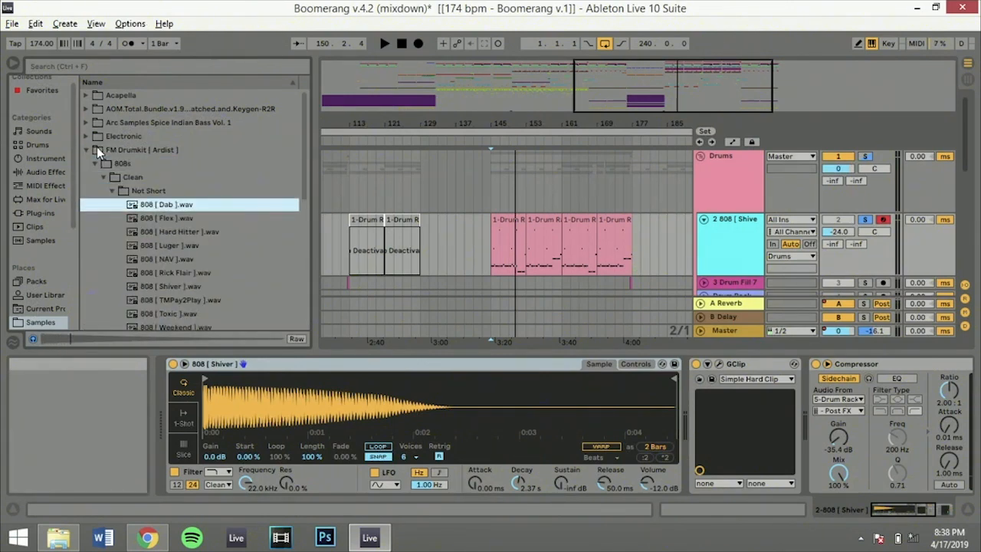
pyautogui.press('Down')
pyautogui.press('Down')
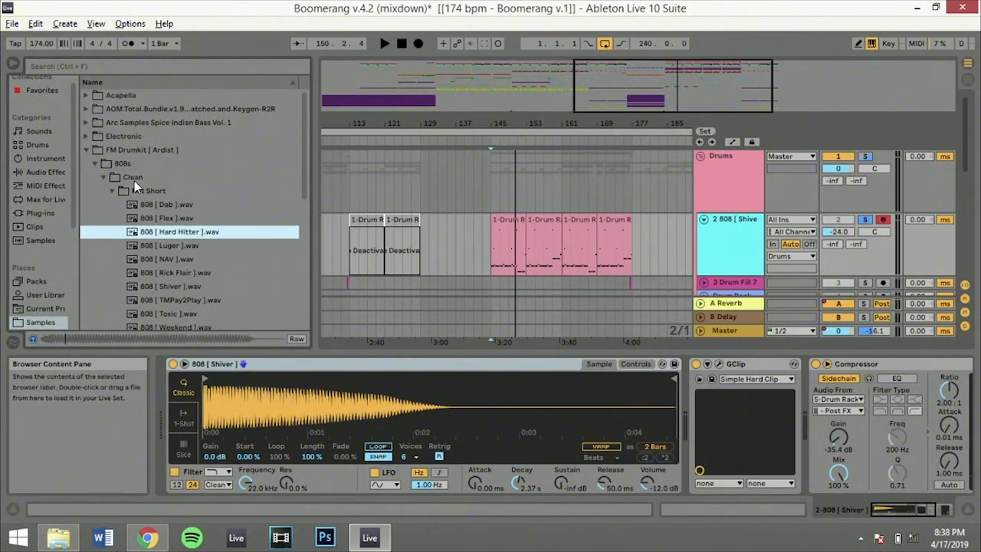
# Collapse the Not Short, Clean and 808s folders back to the FM Drumkit [ Ardist ] level
pyautogui.press('Left')
pyautogui.press('Left')
pyautogui.press('Left')
pyautogui.press('Left')
pyautogui.press('Left')
pyautogui.press('Left')
pyautogui.press('Left')
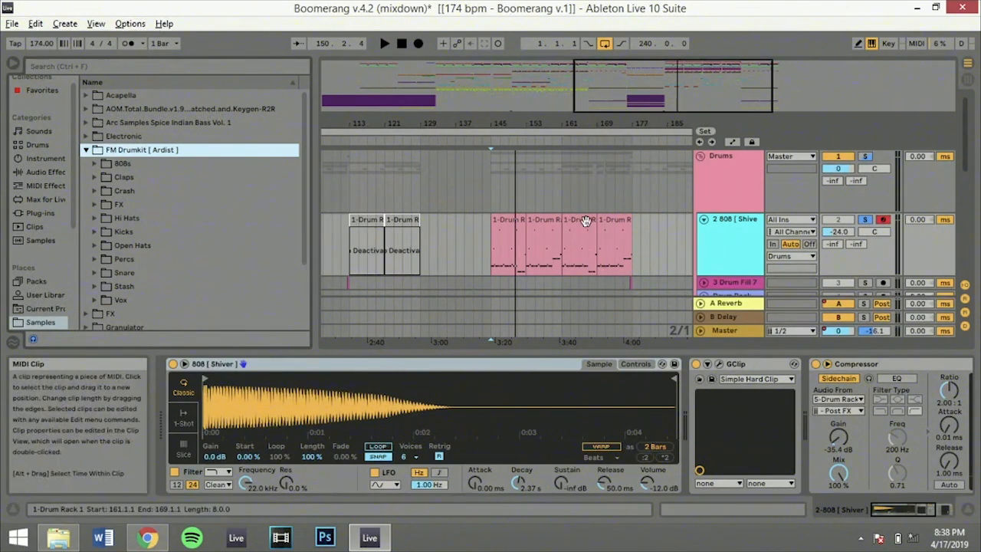
# Select the 2 808 clip at bar 145, then fold the Drums group and show the whole arrangement
pyautogui.click(502, 223)
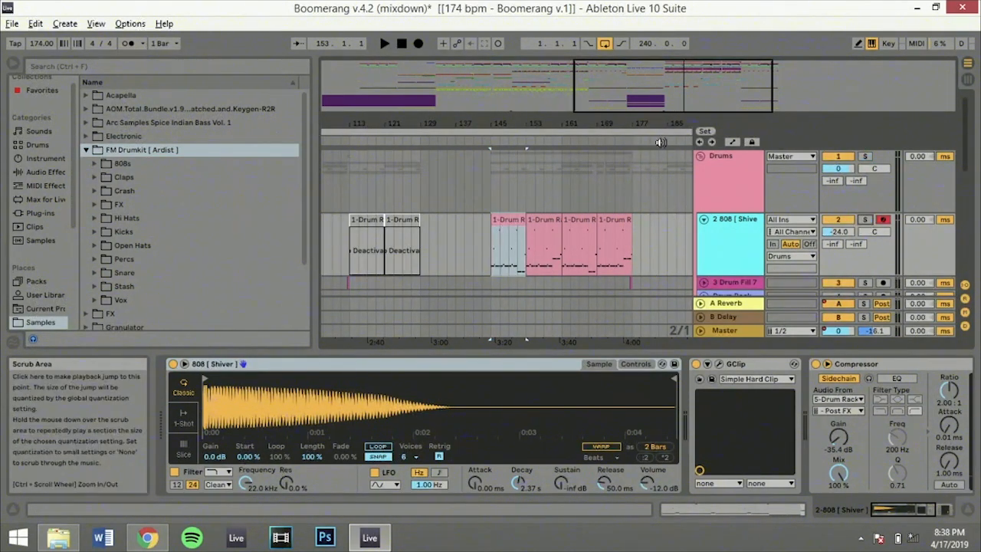
pyautogui.click(700, 157)
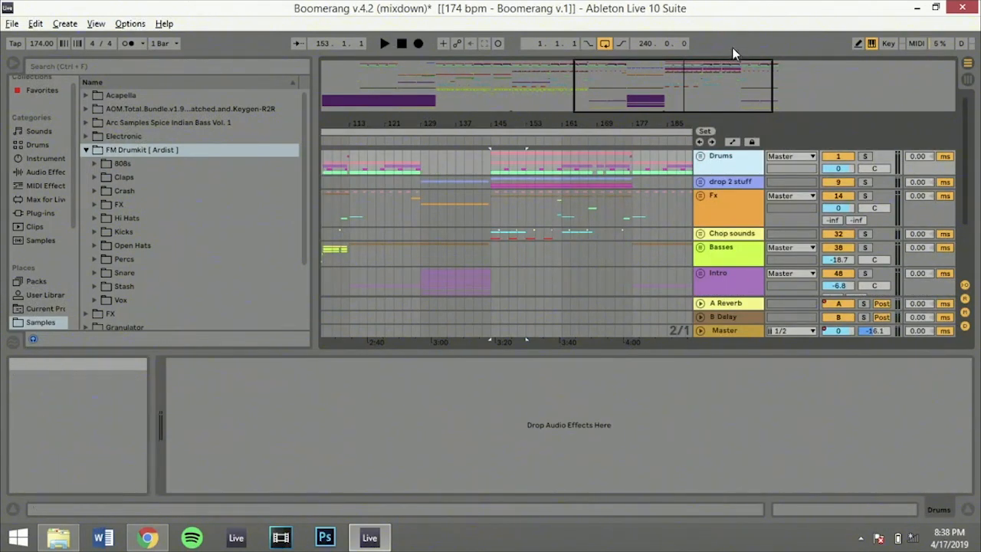
pyautogui.doubleClick(715, 83)
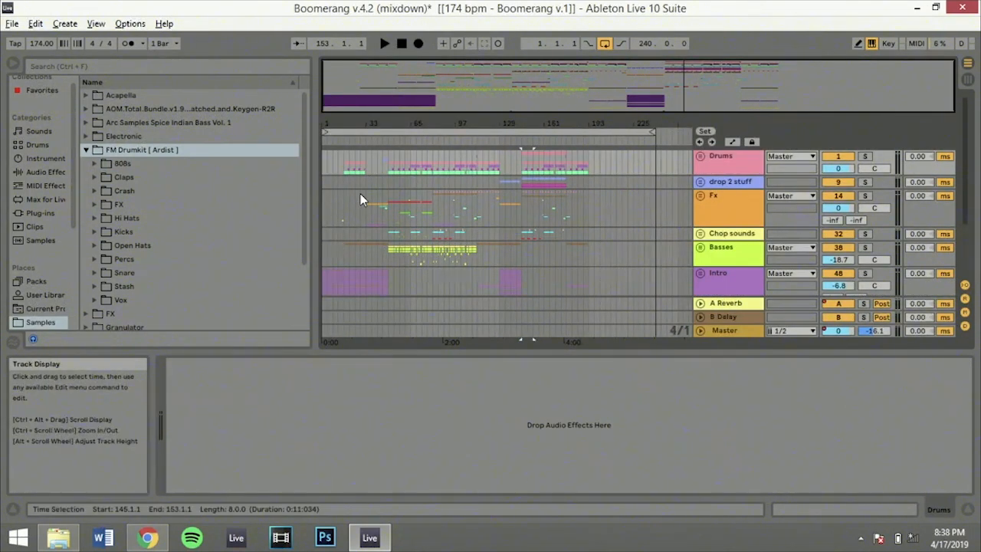
# Place the insert marker at bar 49 on Fx and solo the Basses group
pyautogui.click(389, 205)
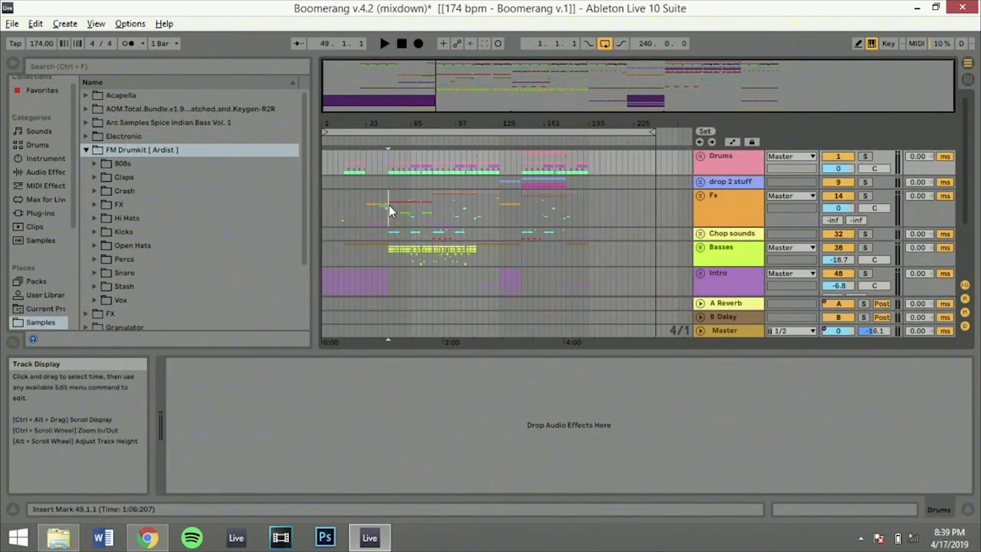
pyautogui.click(865, 248)
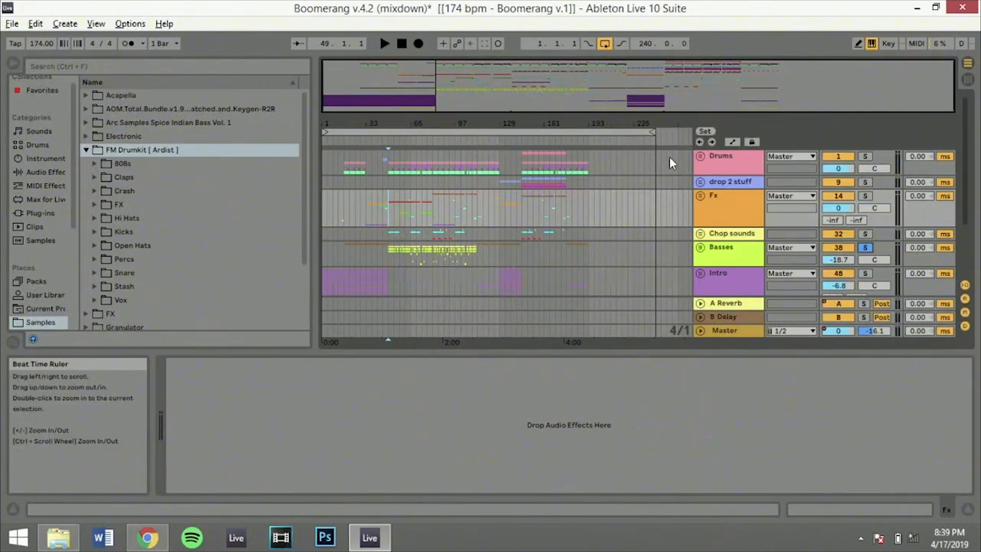
# Unfold the Drums group and select the 6 Hi Hat track to examine its device and track delay
pyautogui.click(702, 156)
pyautogui.scroll(-6, 811, 209)
pyautogui.scroll(3, 811, 209)
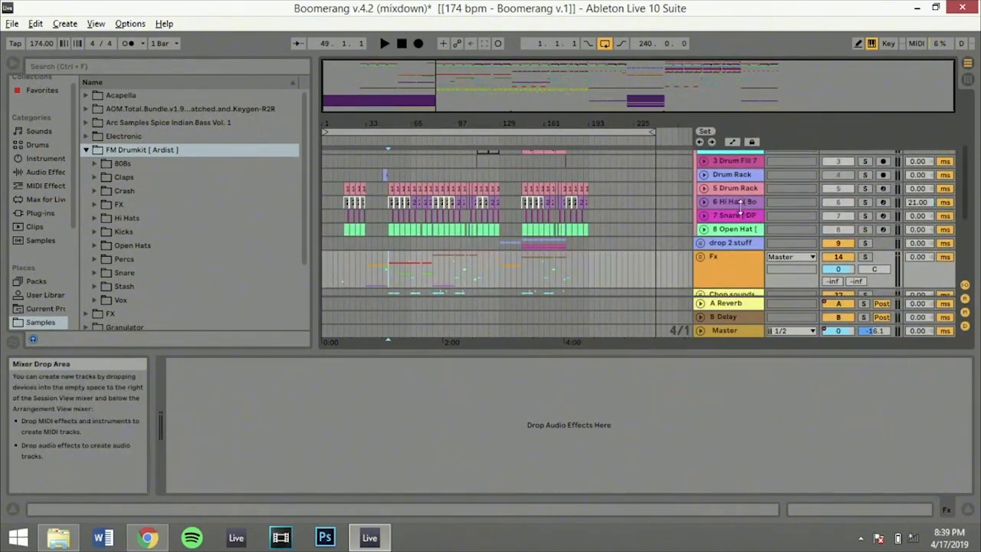
pyautogui.click(737, 203)
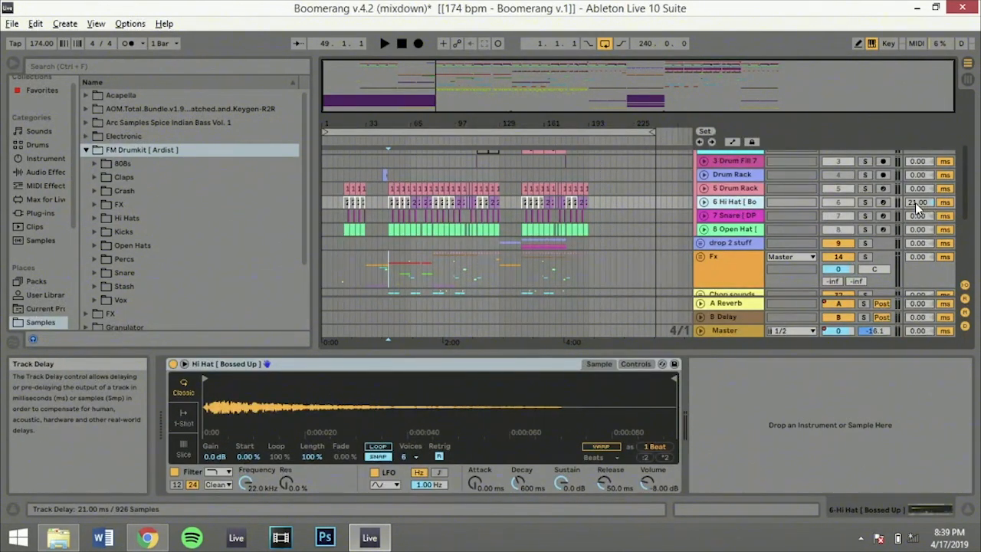
# Hide the track delay controls in the Arrangement and show them again
pyautogui.scroll(3, 915, 207)
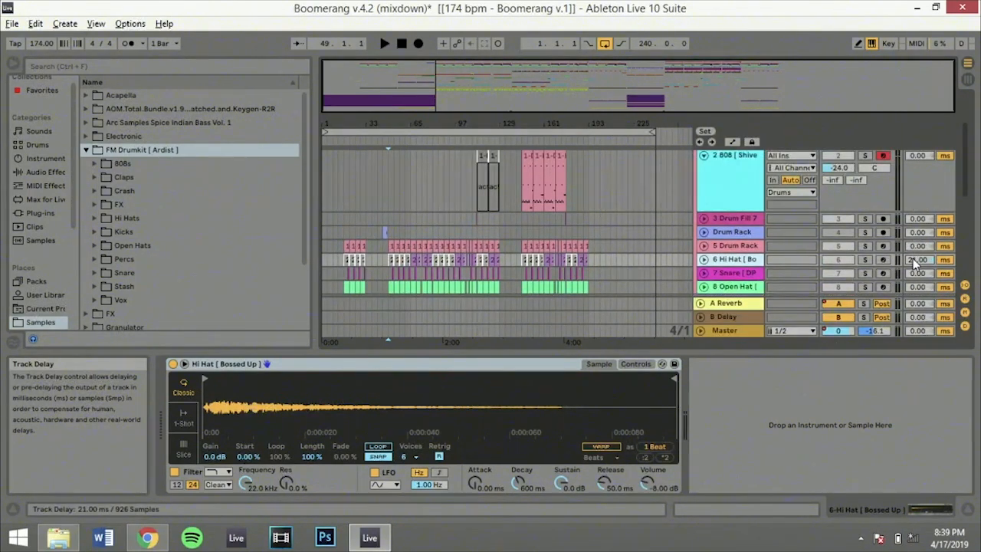
pyautogui.scroll(2, 913, 259)
pyautogui.scroll(-2, 918, 279)
pyautogui.click(965, 327)
pyautogui.click(966, 329)
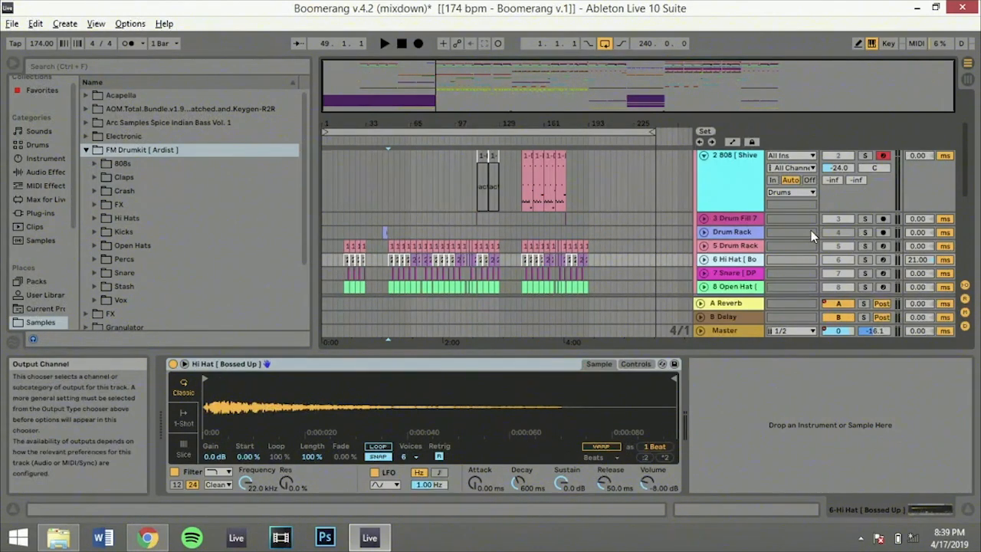
# Solo the Drums group and audition it from bar 49 and from bar 65
pyautogui.scroll(3, 813, 233)
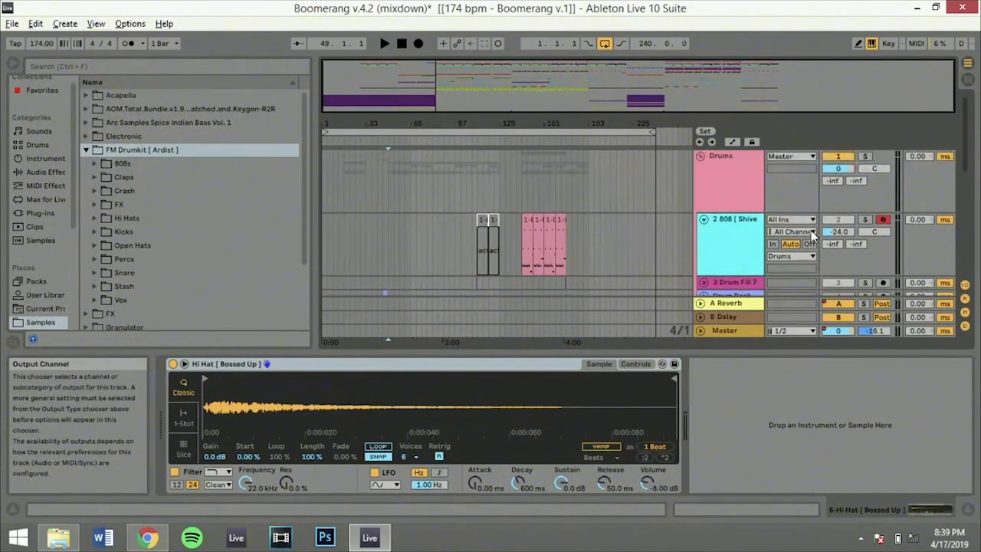
pyautogui.click(866, 157)
pyautogui.press('space')
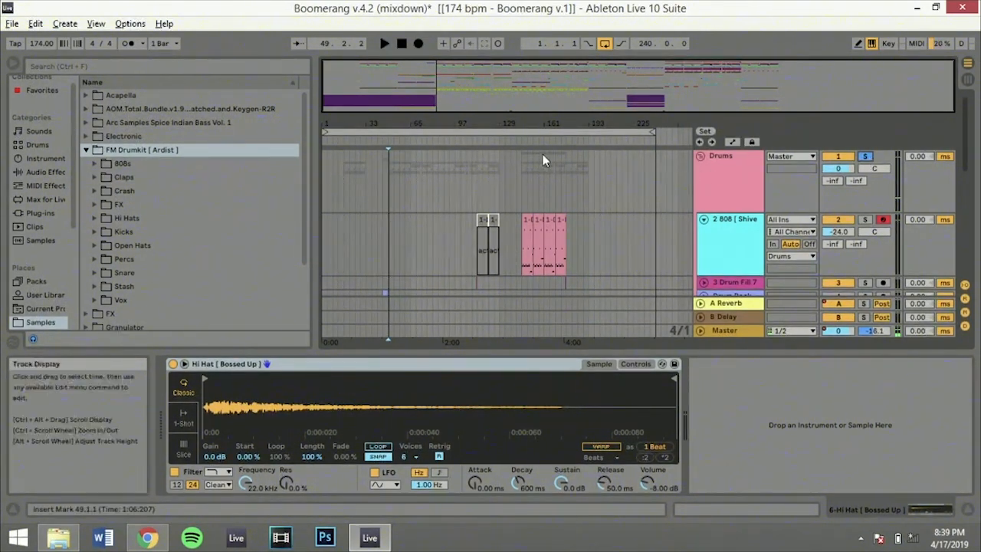
pyautogui.click(411, 224)
pyautogui.press('space')
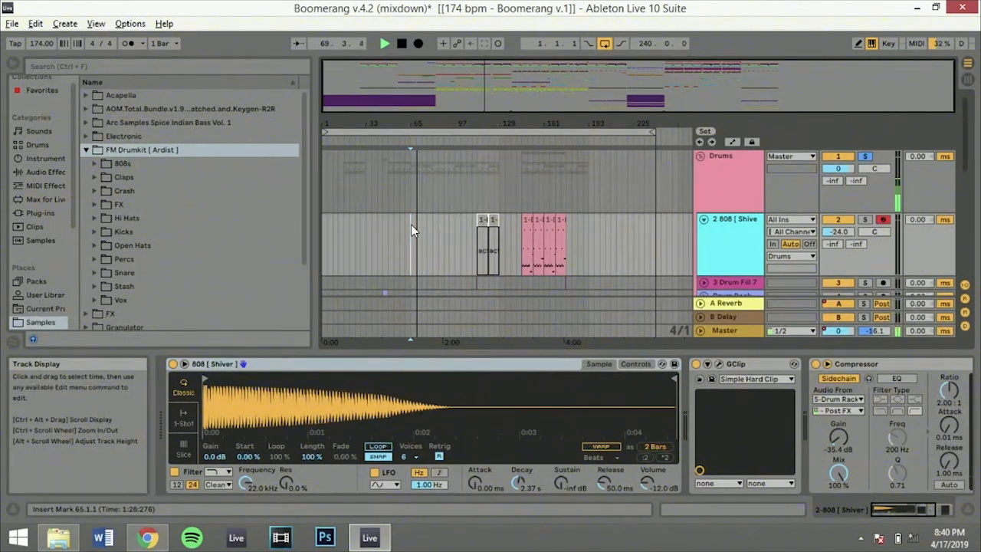
pyautogui.press('space')
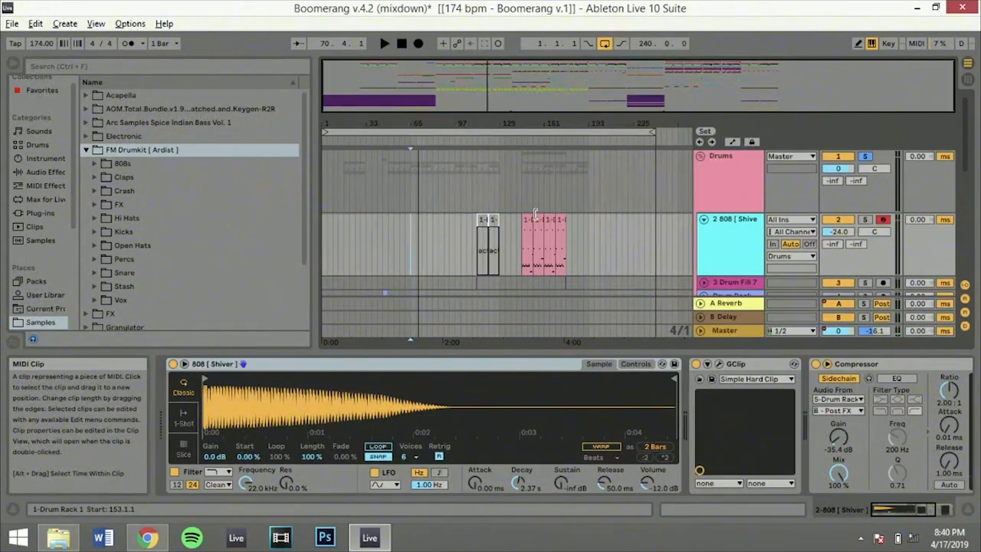
# Place the insert marker at bar 17 on Basses, then solo and unfold the Basses group
pyautogui.scroll(-10, 535, 215)
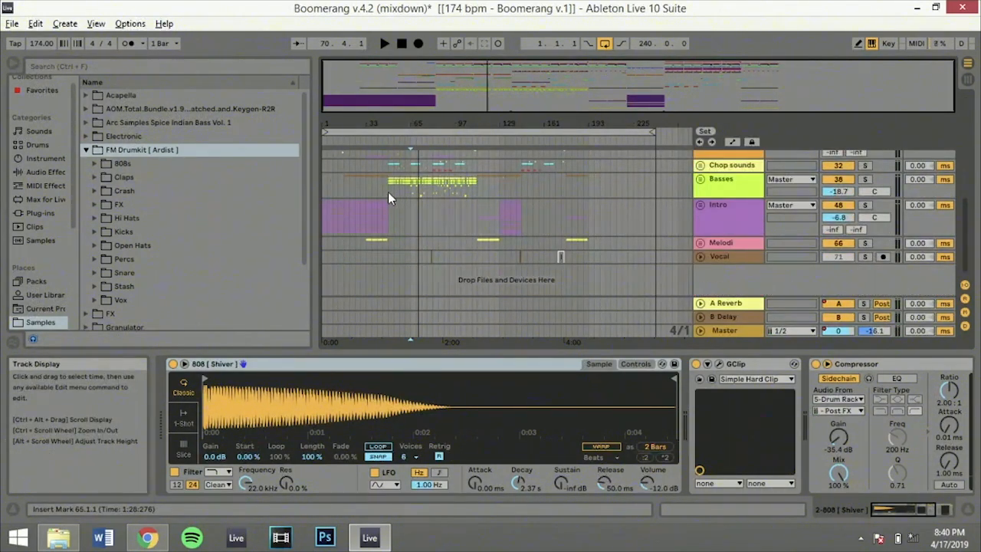
pyautogui.click(388, 191)
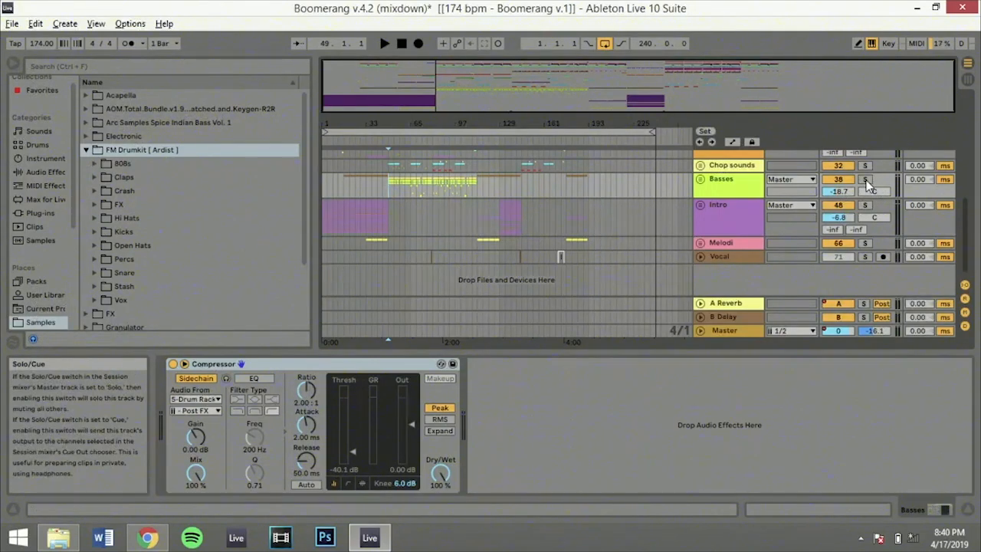
pyautogui.click(347, 182)
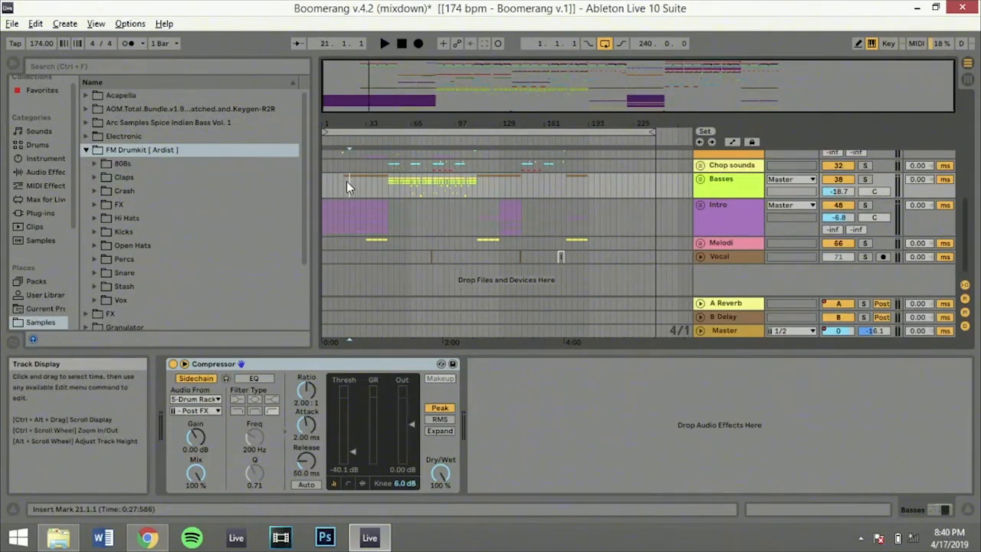
pyautogui.click(344, 183)
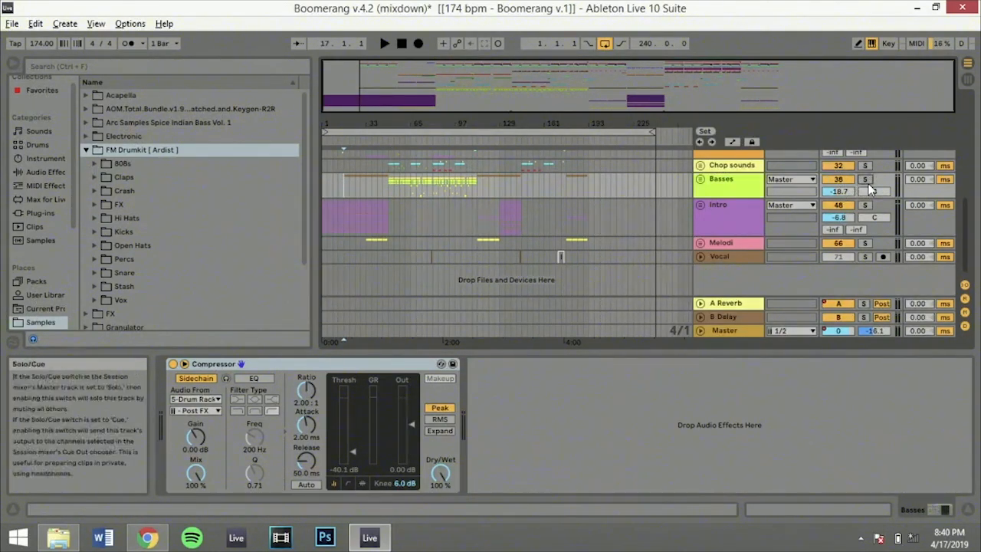
pyautogui.click(700, 179)
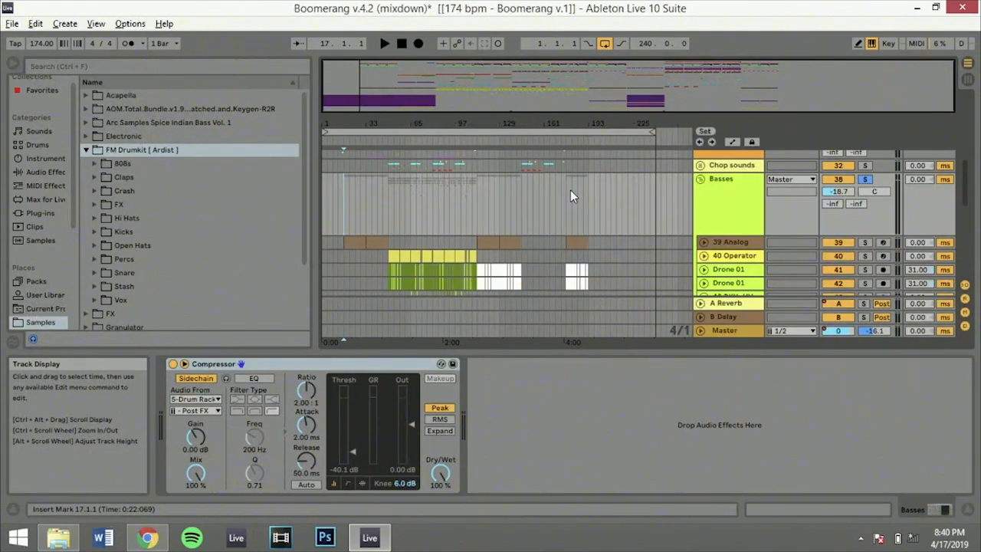
# Select the 5 Drum Rack clip at bar 49 and play from there to examine the Kick [ Waves ] sample
pyautogui.scroll(4, 570, 190)
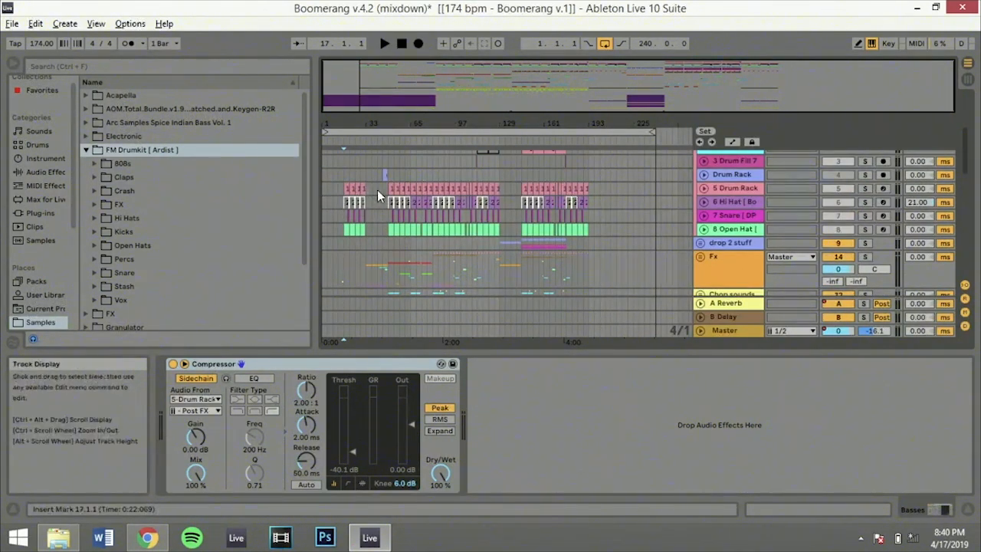
pyautogui.click(389, 189)
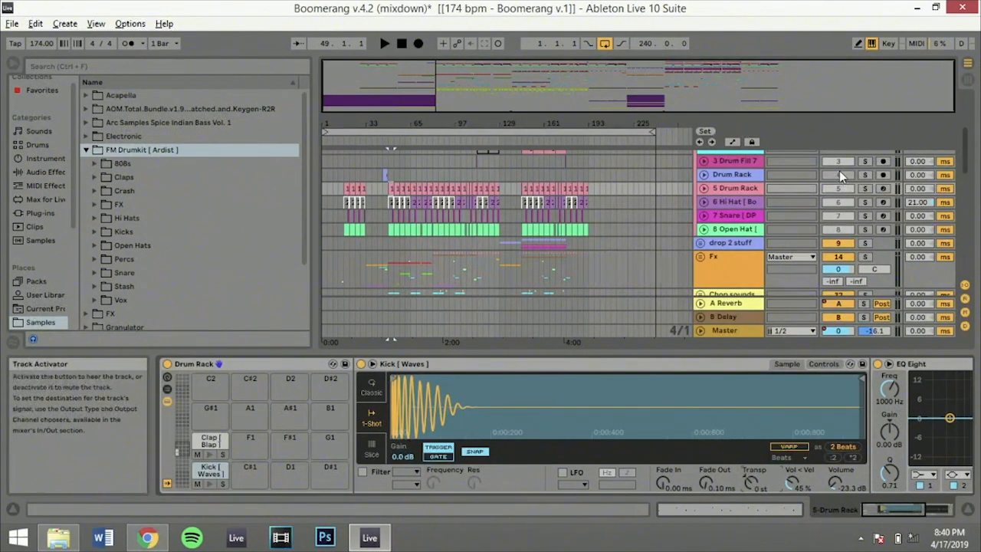
pyautogui.scroll(3, 840, 171)
pyautogui.press('space')
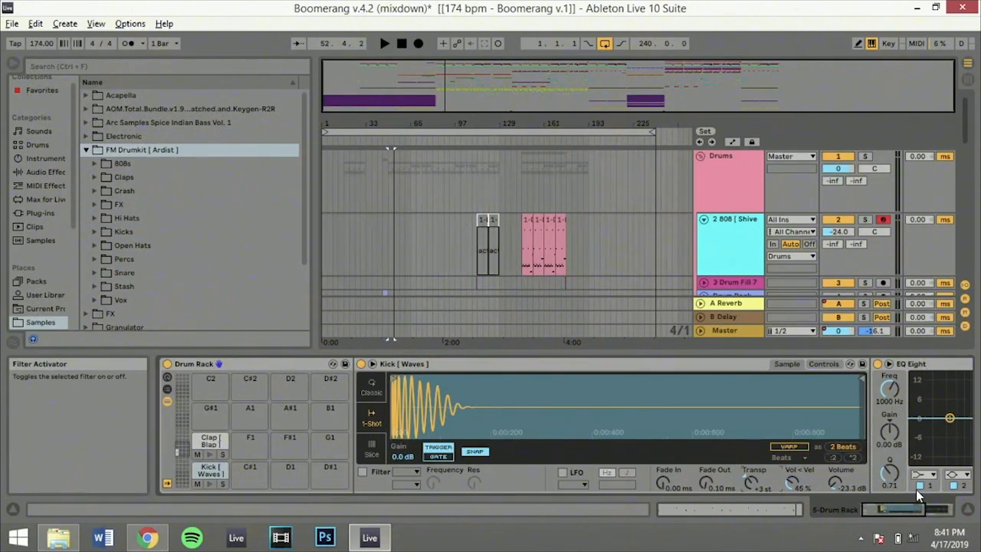
# Select the 2 808 clip at bar 145 and play it with the Drums group soloed
pyautogui.click(527, 246)
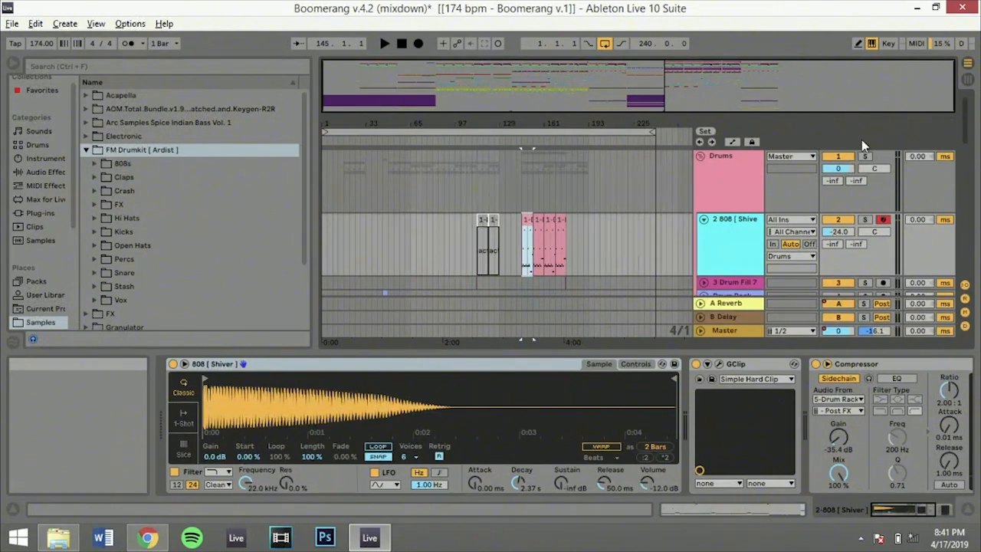
pyautogui.click(865, 157)
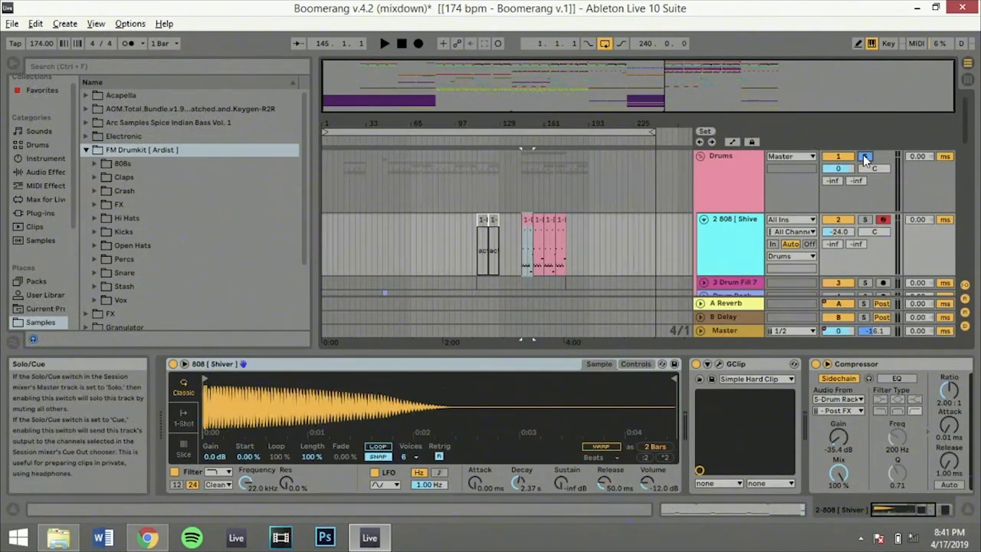
pyautogui.press('space')
pyautogui.scroll(-2, 677, 233)
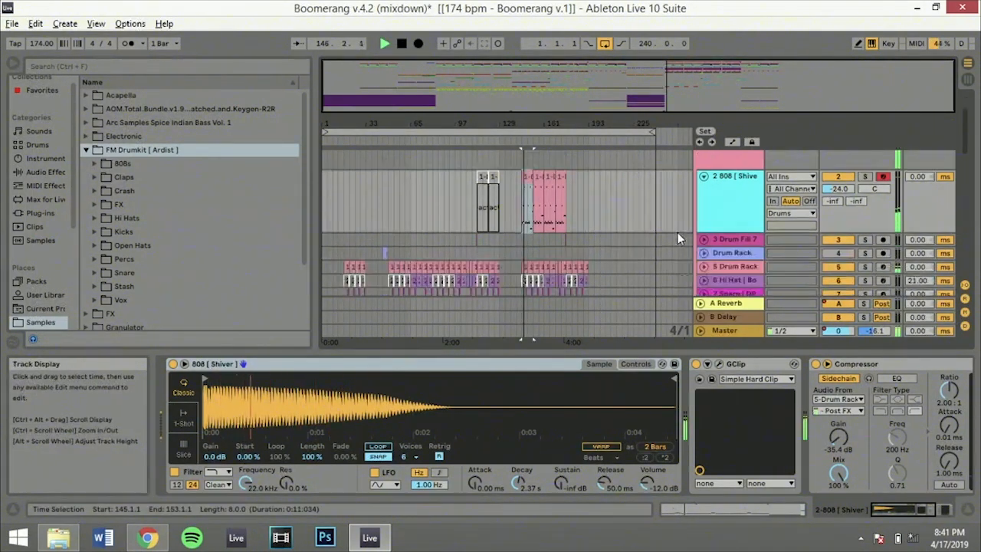
# Select the 5 Drum Rack track and examine the transposition of Kick [ Waves ] during playback from bar 145
pyautogui.scroll(-1, 677, 235)
pyautogui.click(728, 255)
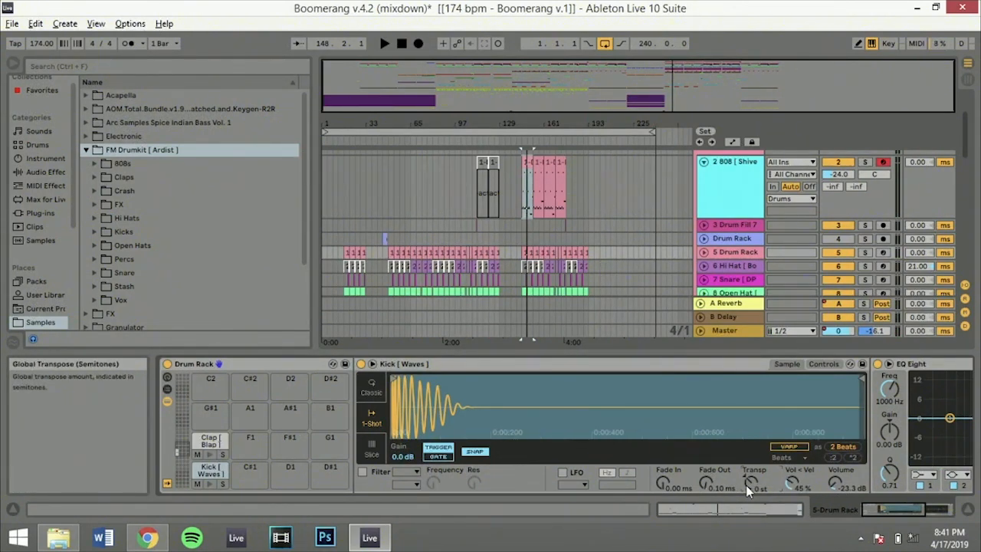
pyautogui.press('space')
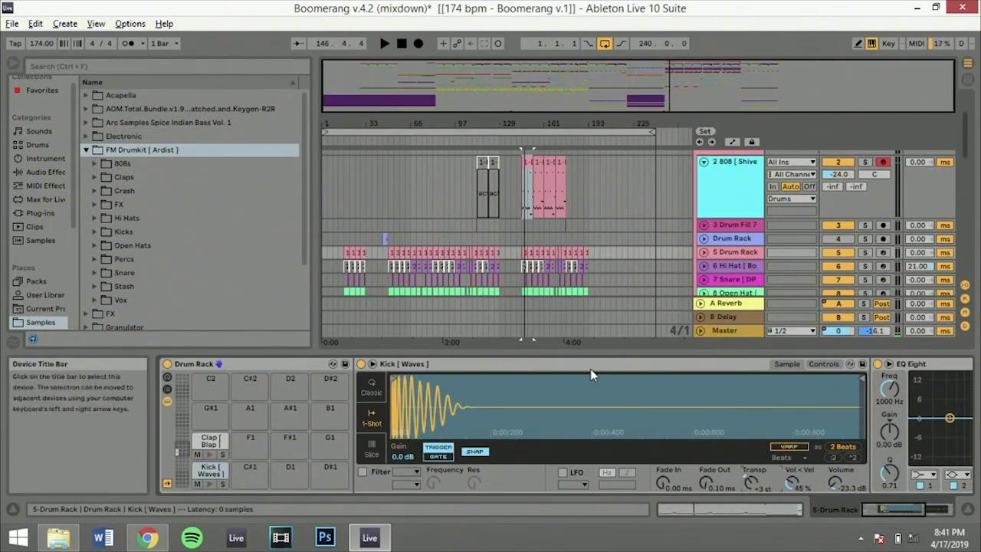
# Fold the Drums group and place the insert marker at bar 33 on Fx
pyautogui.scroll(2, 599, 230)
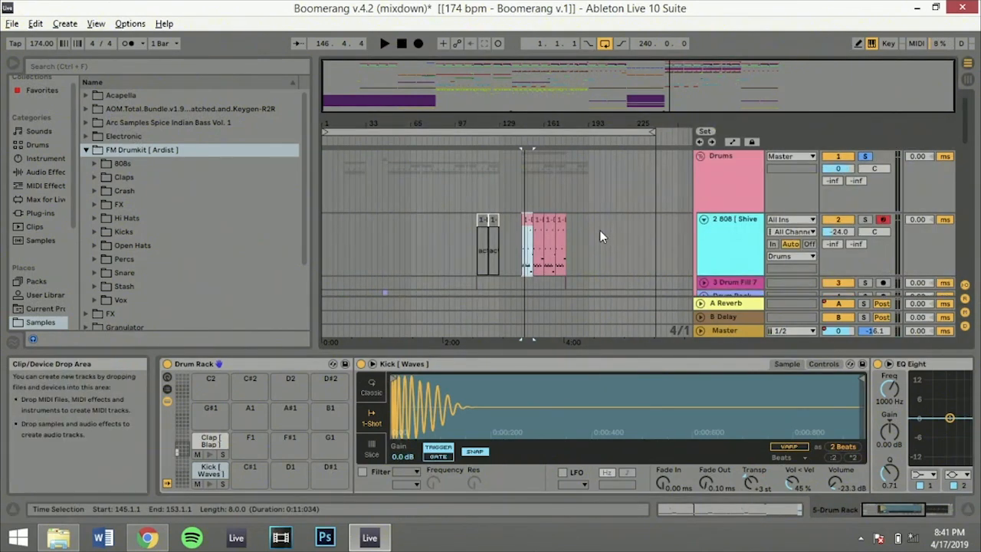
pyautogui.click(701, 154)
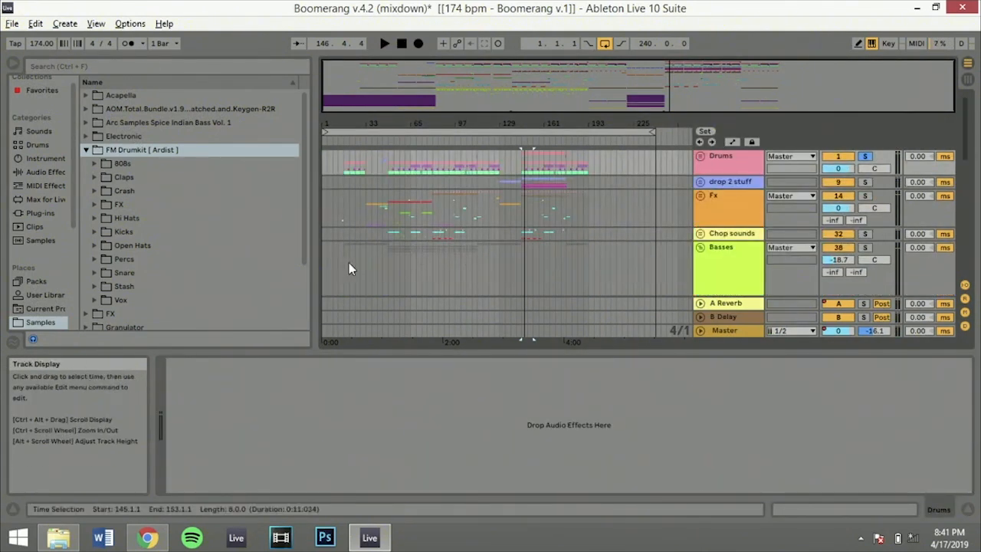
pyautogui.click(385, 184)
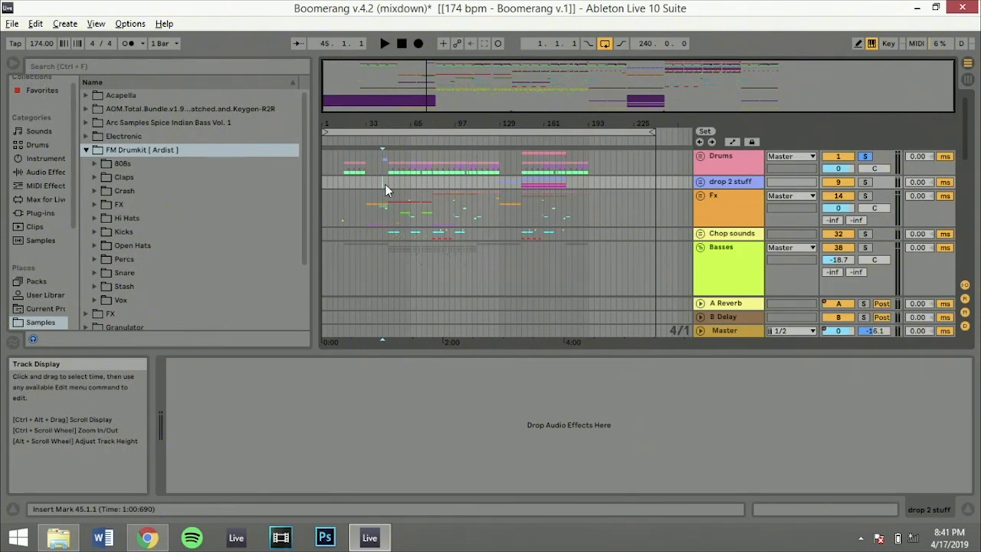
pyautogui.click(365, 186)
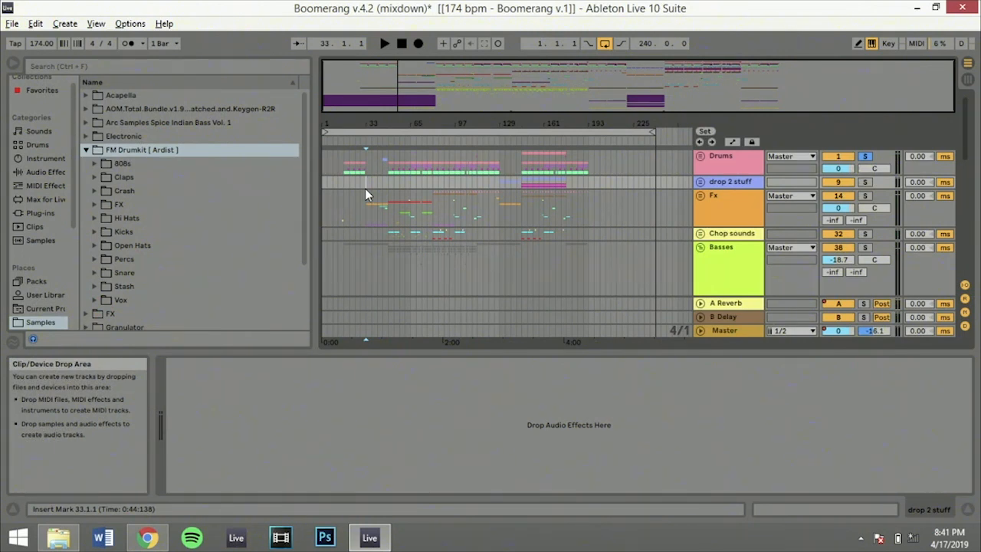
pyautogui.click(367, 200)
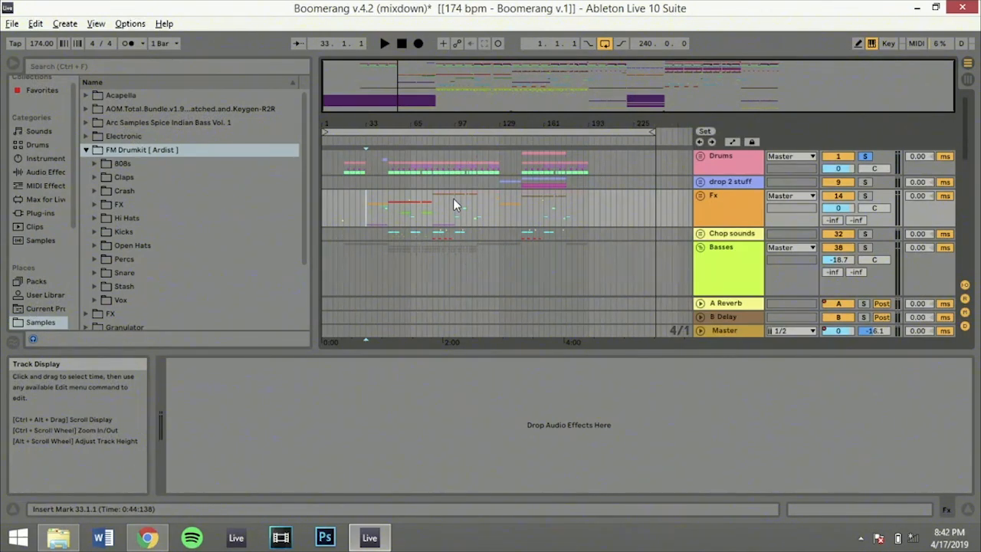
# Solo the Basses group, audition it from bar 17, and turn its solo off again
pyautogui.scroll(-3, 453, 200)
pyautogui.scroll(1, 455, 204)
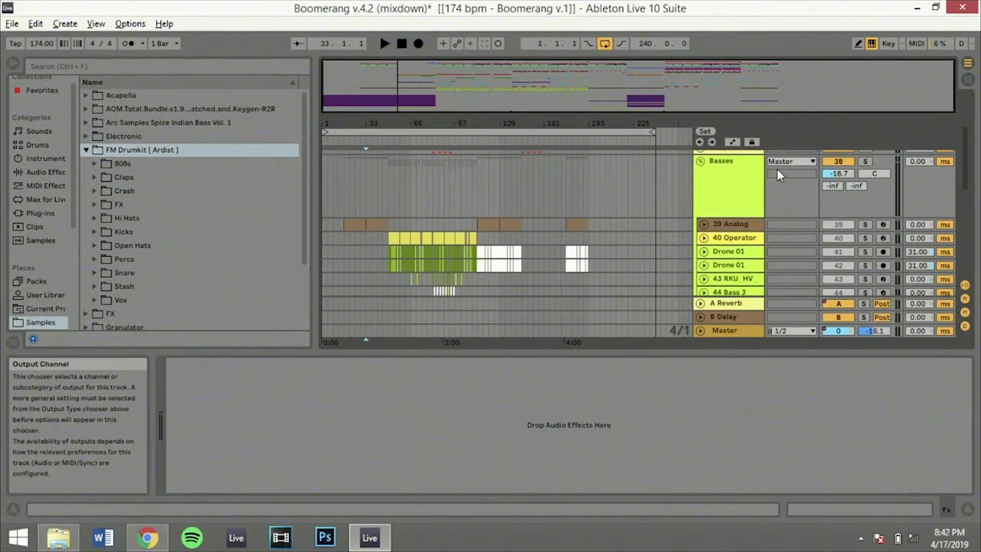
pyautogui.click(864, 161)
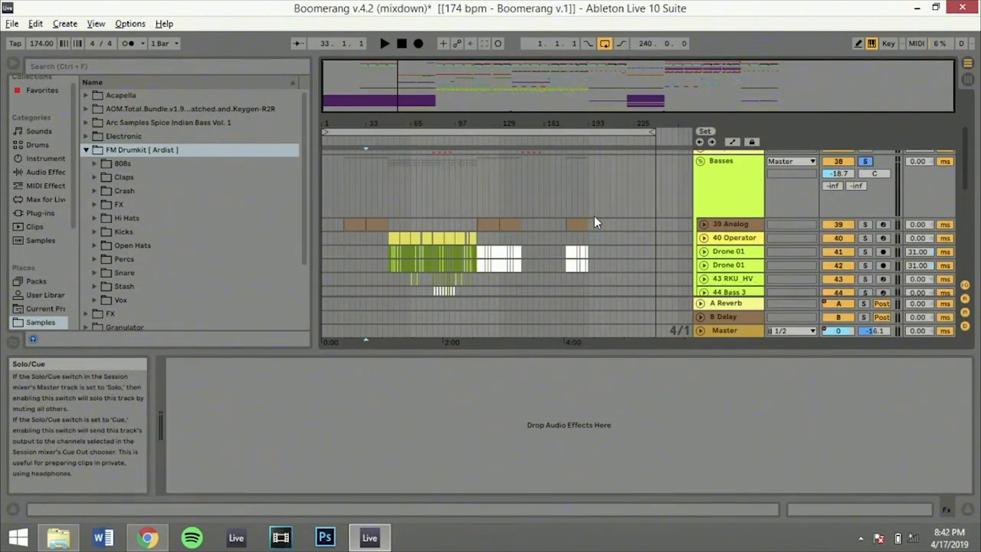
pyautogui.click(366, 194)
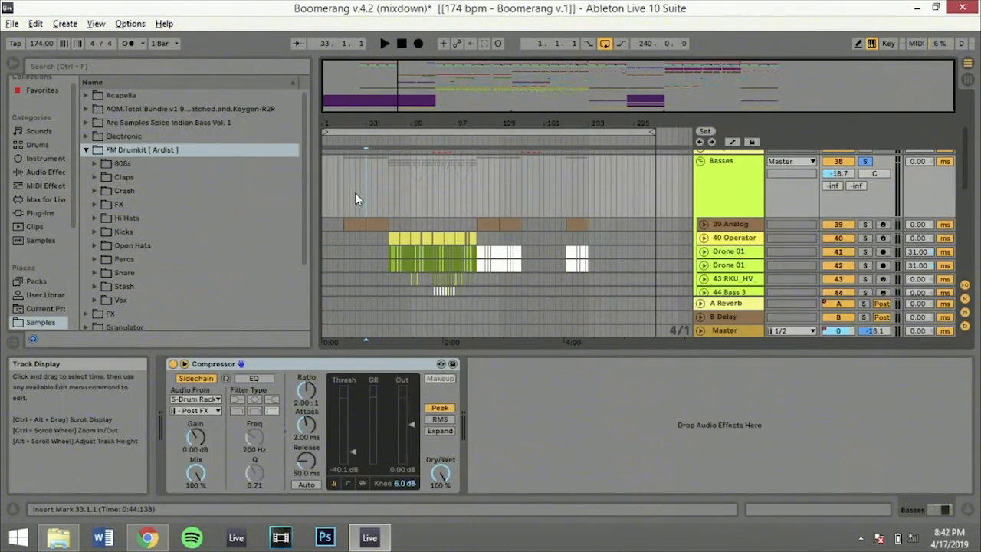
pyautogui.click(344, 193)
pyautogui.press('space')
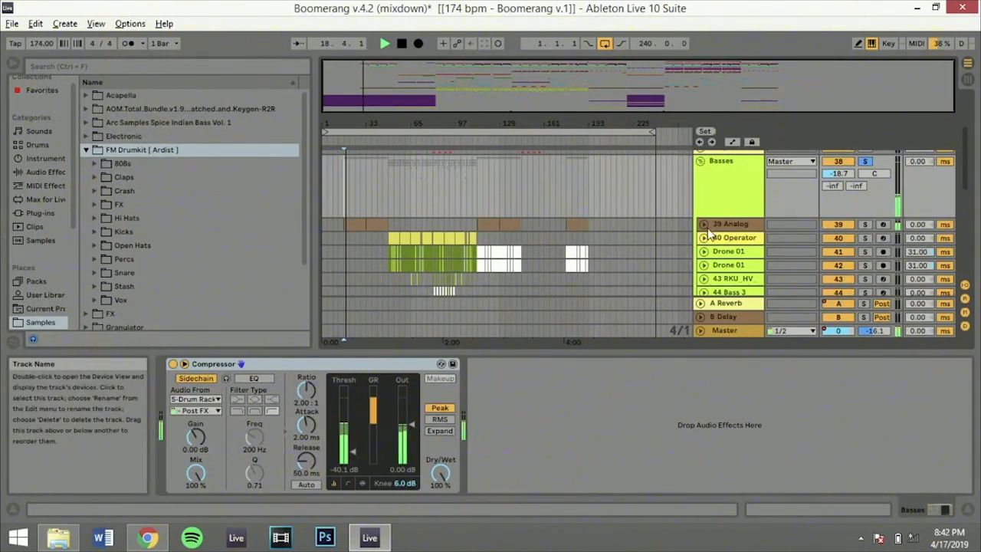
pyautogui.click(862, 163)
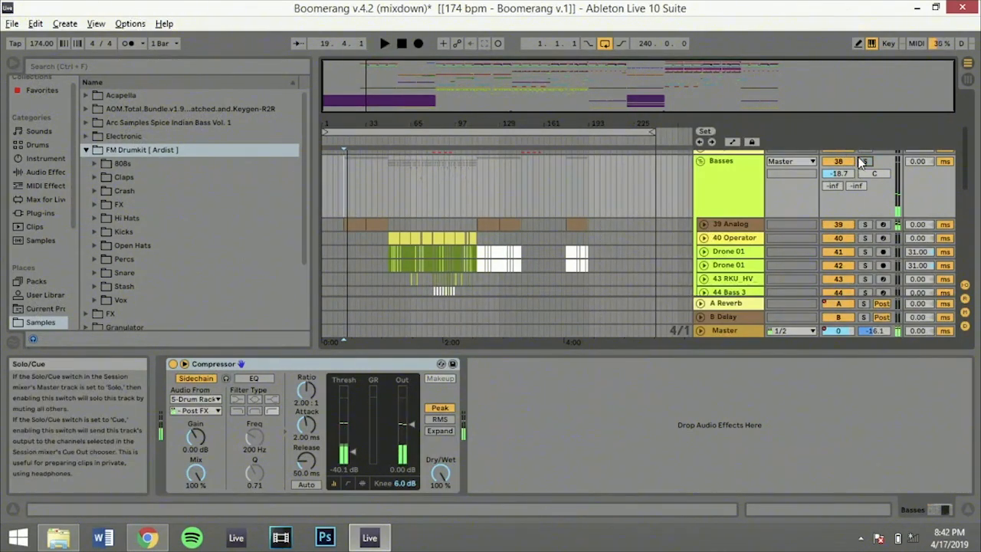
# Select the 39 Analog track and examine its device chain from Analog through Overdrive and Chorus to Compressor
pyautogui.click(725, 224)
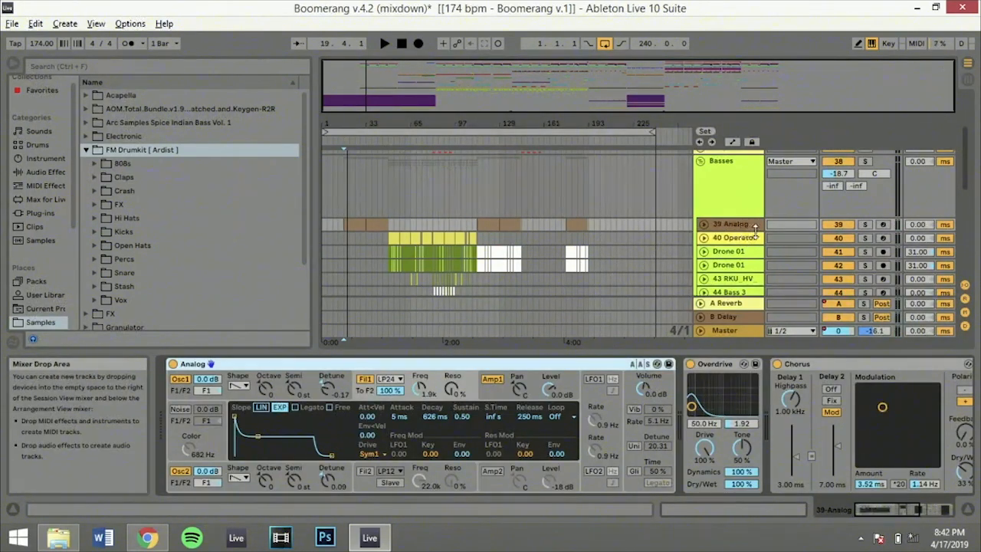
pyautogui.moveTo(866, 509); pyautogui.dragTo(883, 511)
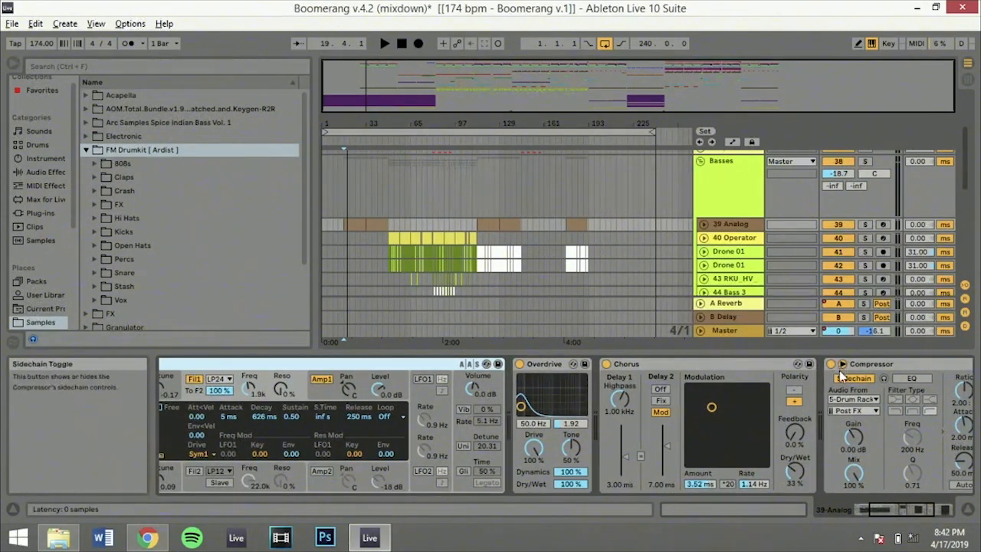
pyautogui.moveTo(881, 510); pyautogui.dragTo(909, 510)
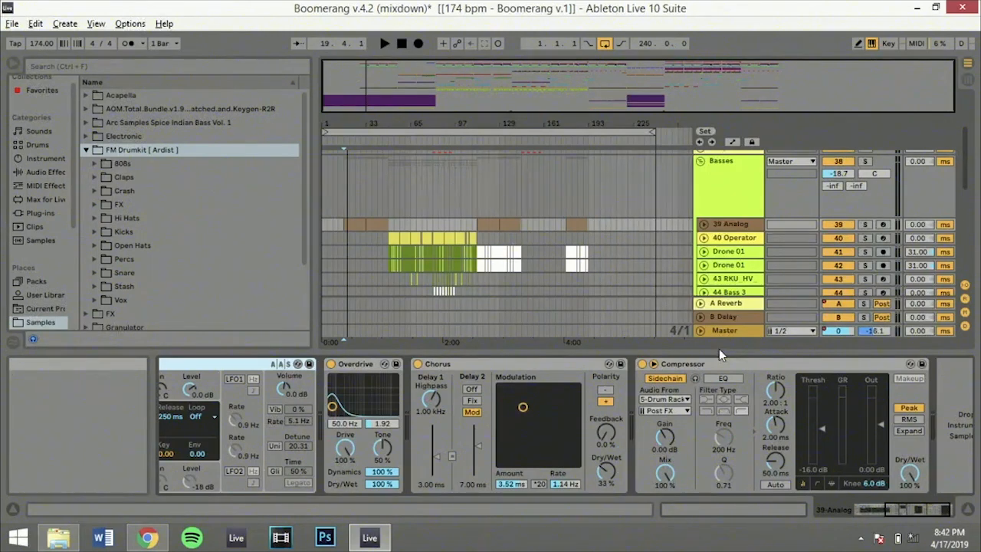
pyautogui.moveTo(894, 510); pyautogui.dragTo(849, 509)
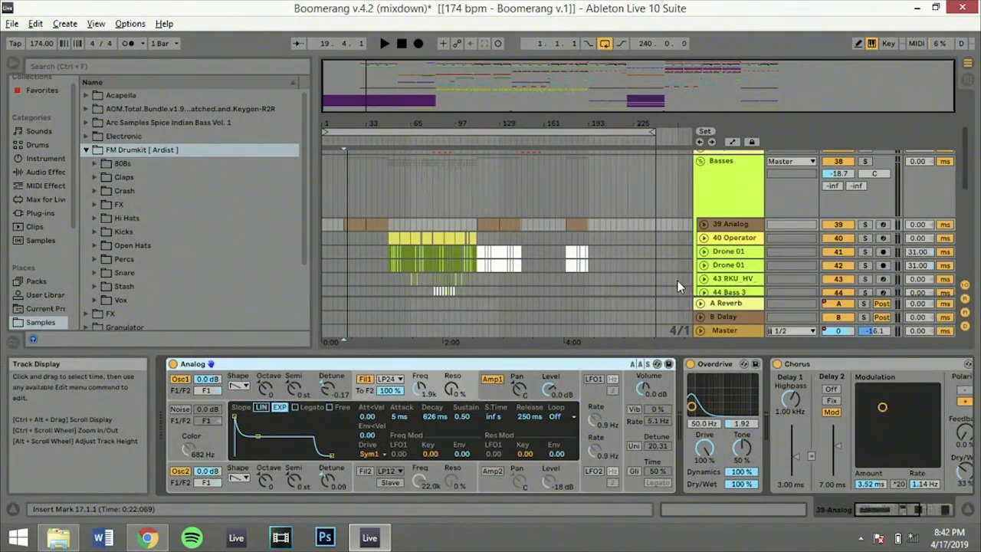
# Play from bar 17 and solo the 39 Analog track
pyautogui.press('space')
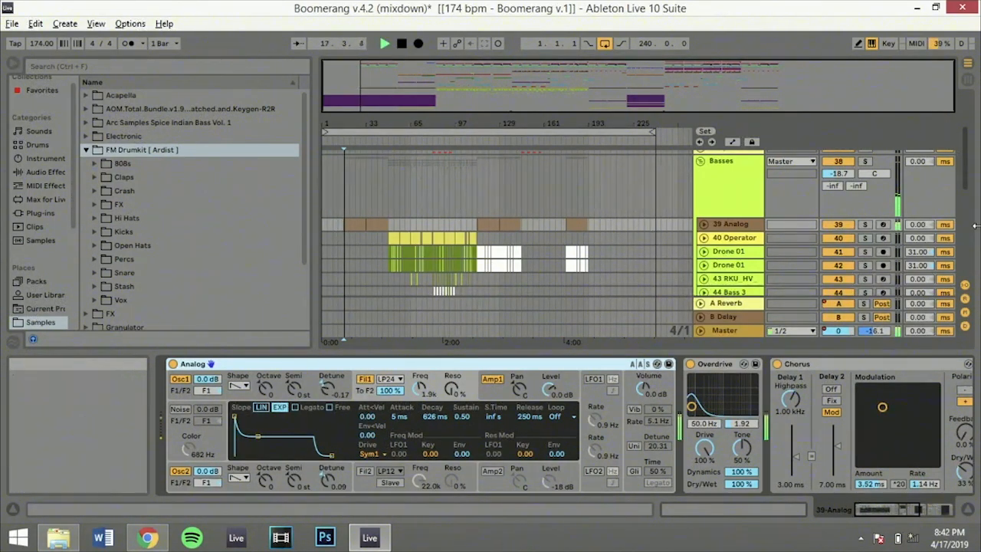
pyautogui.click(865, 223)
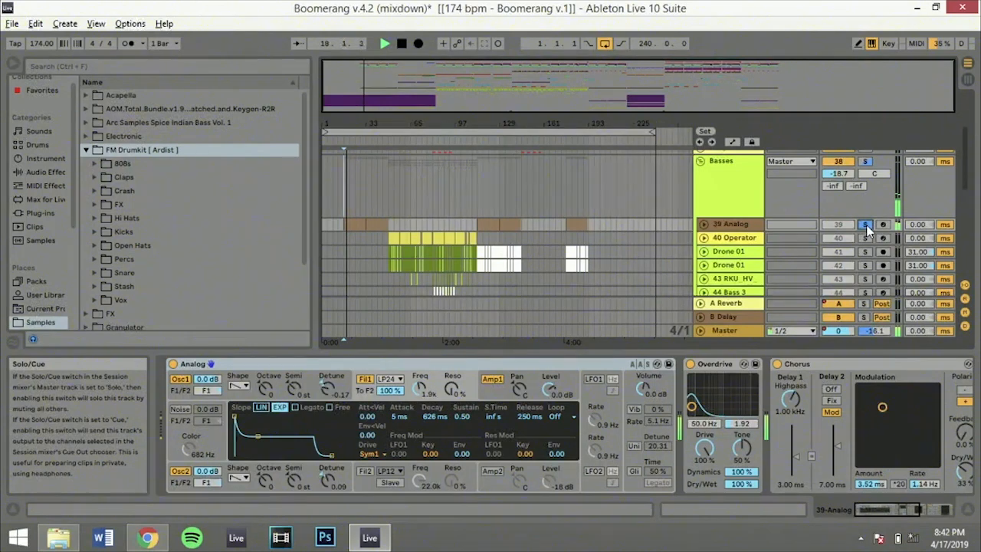
# Examine the Pitch Bend envelope of the 39 Analog clips at bars 17 and 33, and move the solo to the Basses group
pyautogui.click(350, 222)
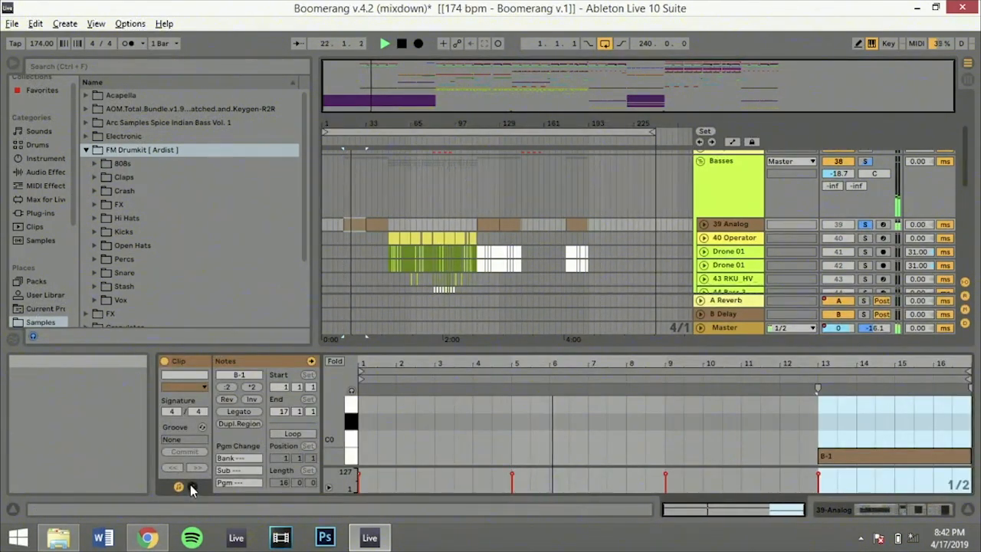
pyautogui.click(191, 487)
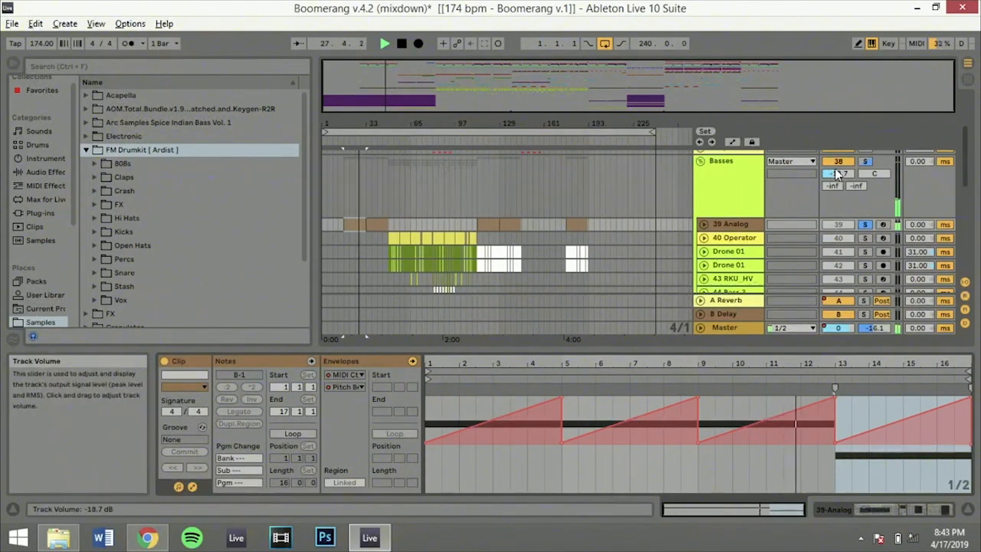
pyautogui.click(864, 162)
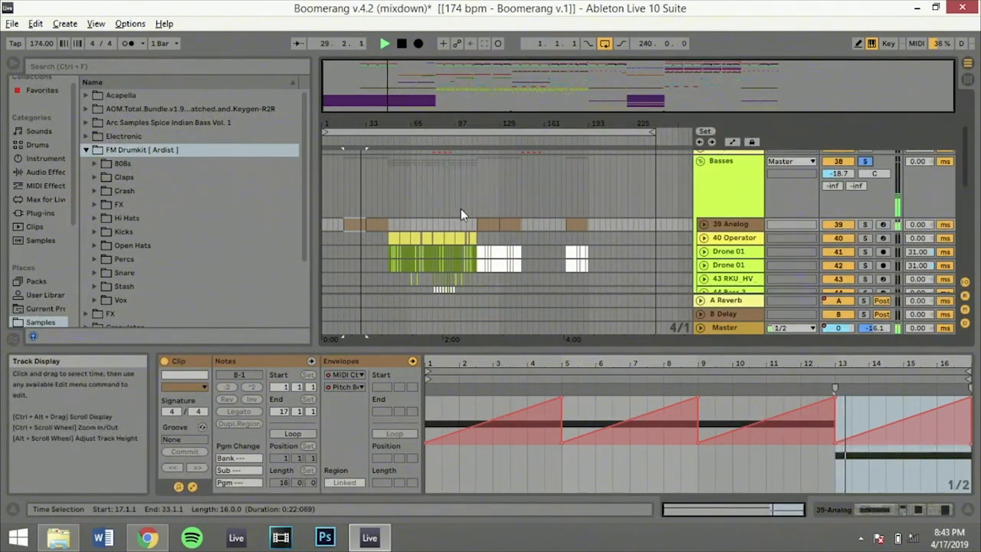
pyautogui.click(389, 227)
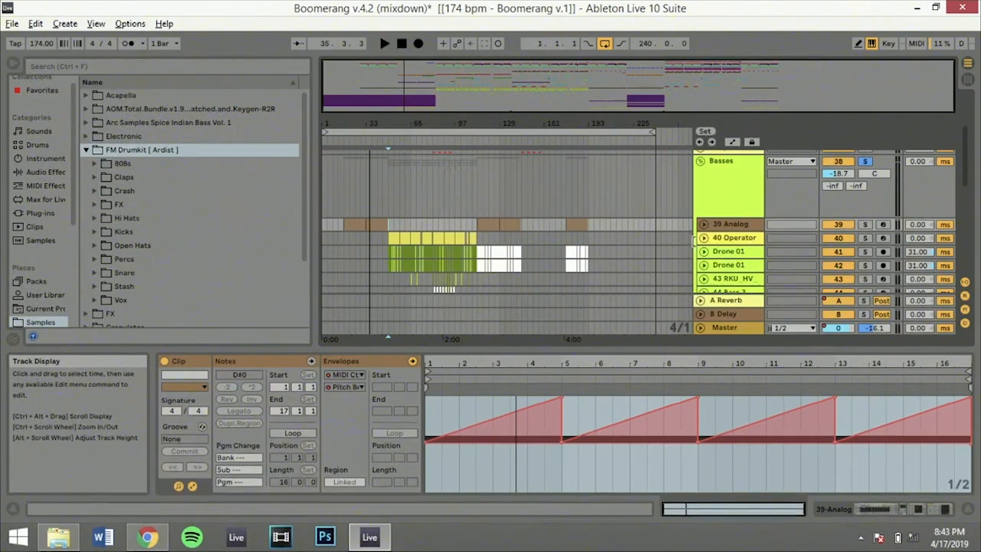
# Play the Basses group from bar 45 and again from bar 49, and show the first Drone 01 track's devices
pyautogui.click(378, 184)
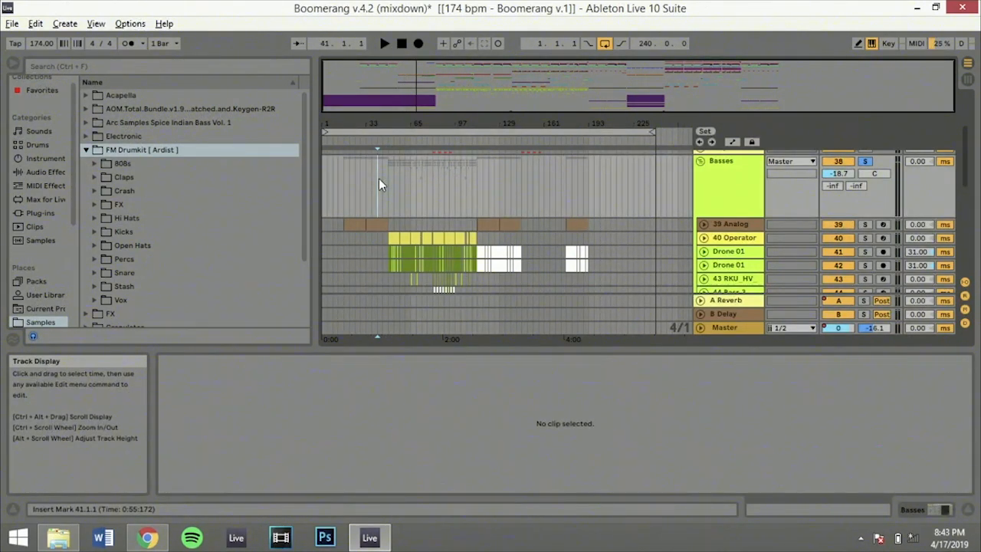
pyautogui.click(383, 180)
pyautogui.press('space')
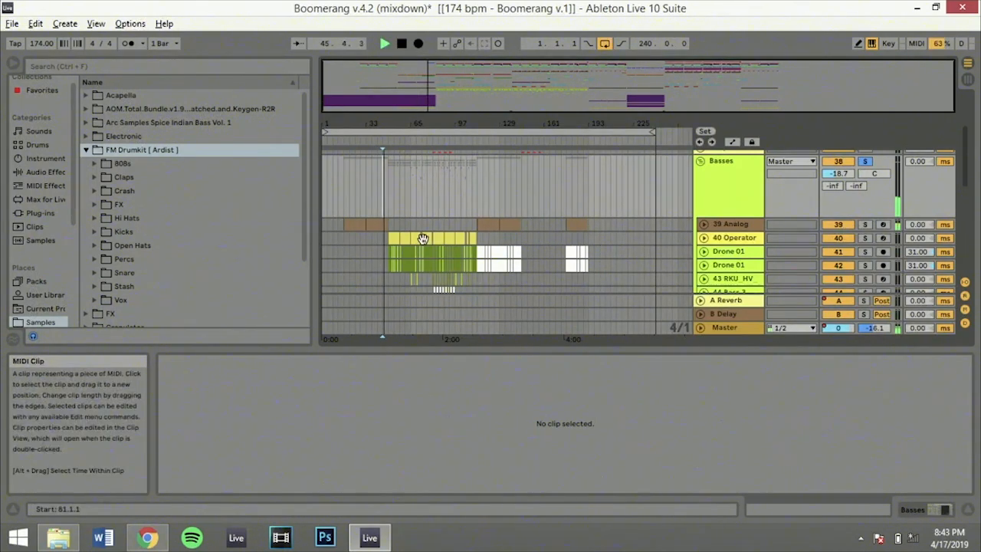
pyautogui.moveTo(442, 104); pyautogui.dragTo(393, 156)
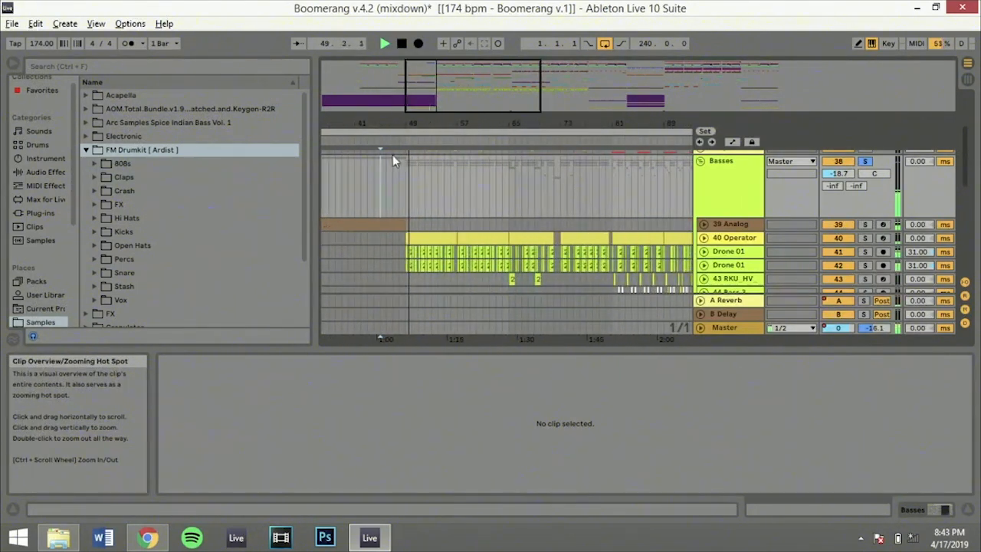
pyautogui.click(407, 225)
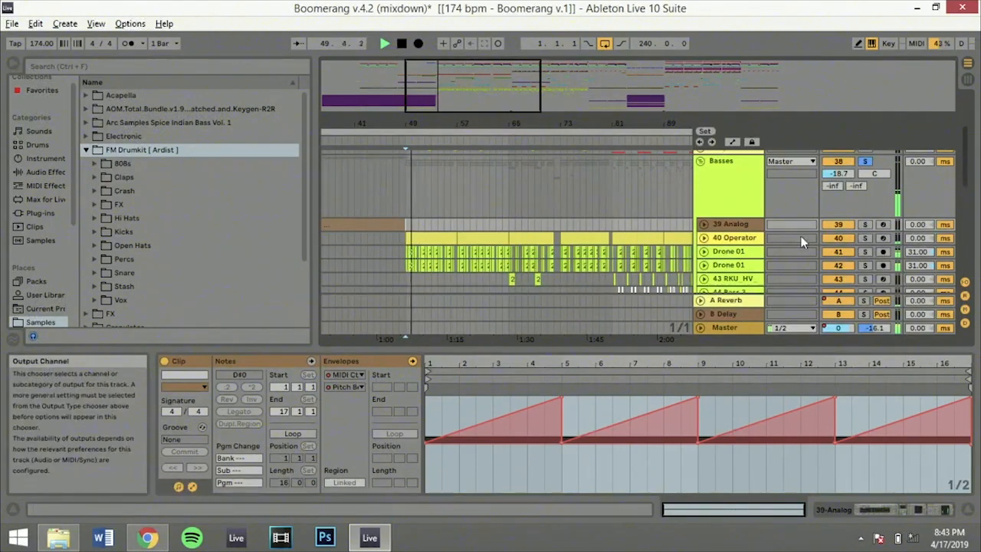
pyautogui.doubleClick(732, 254)
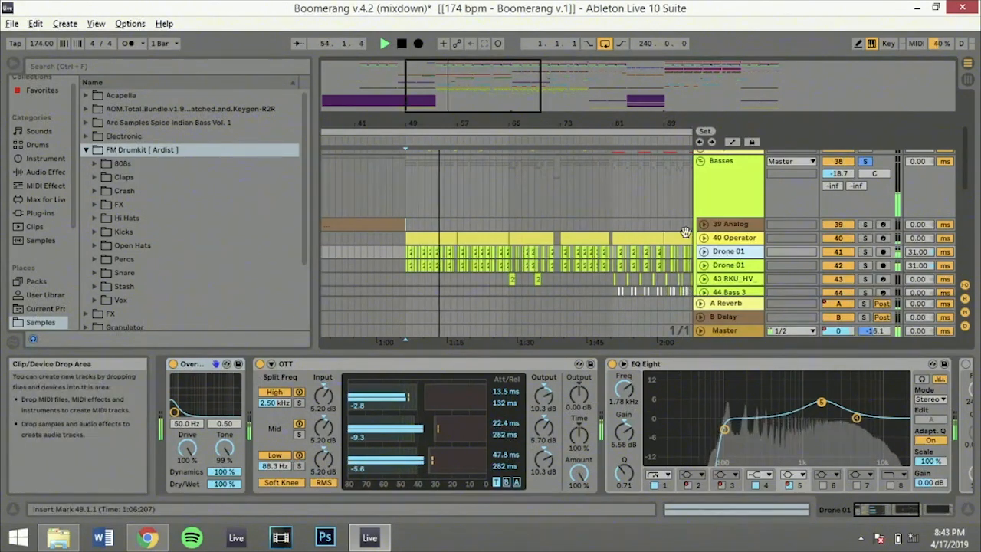
pyautogui.press('space')
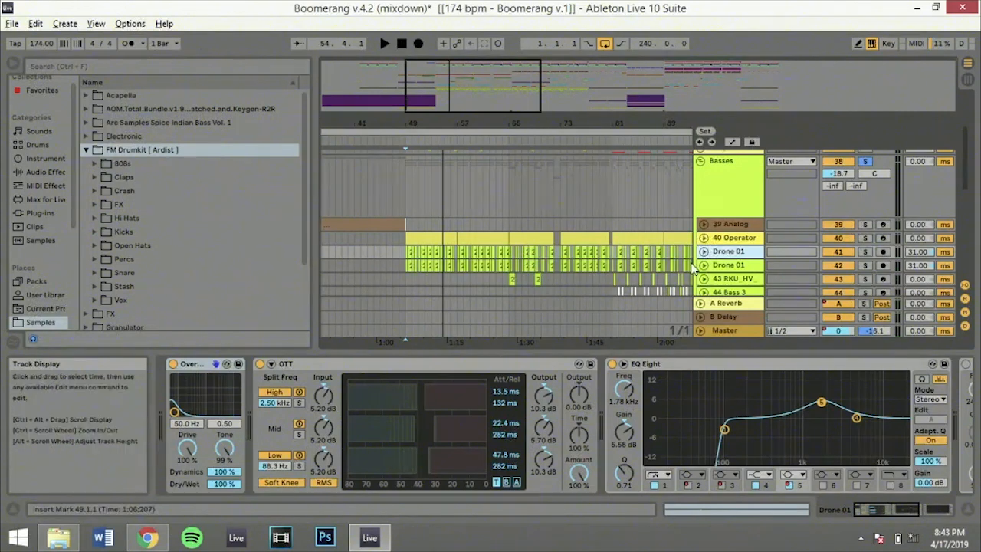
# Search the browser for "drone 01" and select the source sample Drone 01.wav
pyautogui.hotkey('ctrl', 'f')
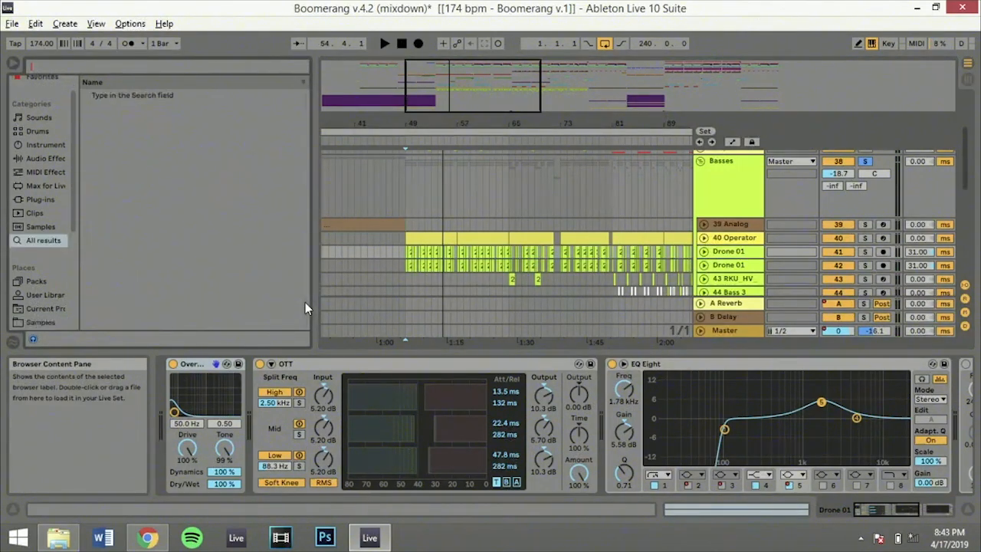
pyautogui.write('drone 01')
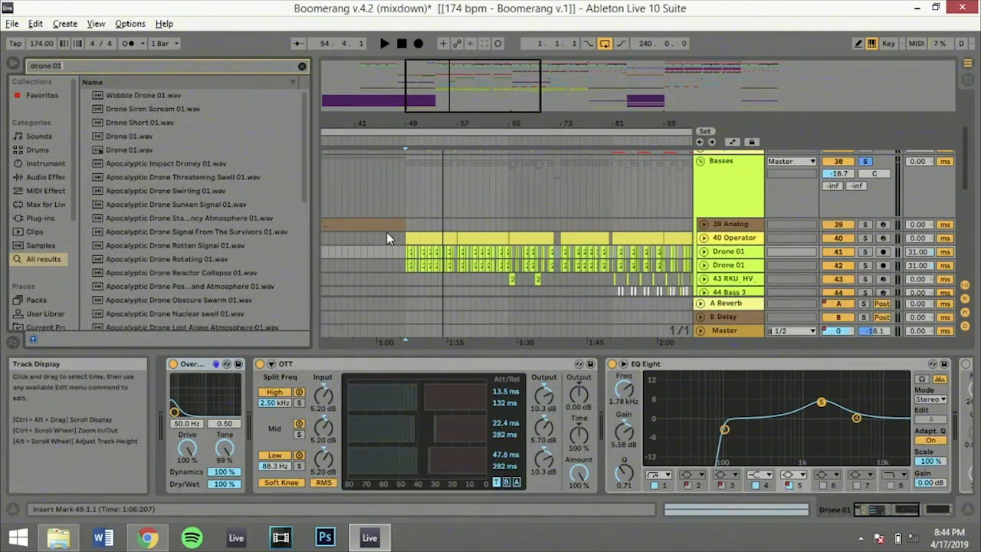
pyautogui.scroll(-1, 155, 214)
pyautogui.scroll(1, 156, 209)
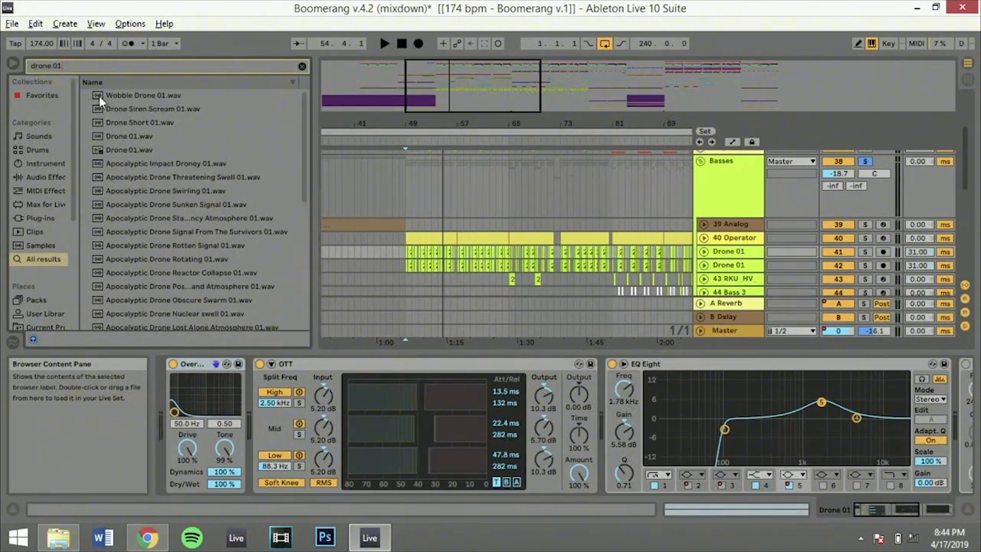
pyautogui.click(129, 149)
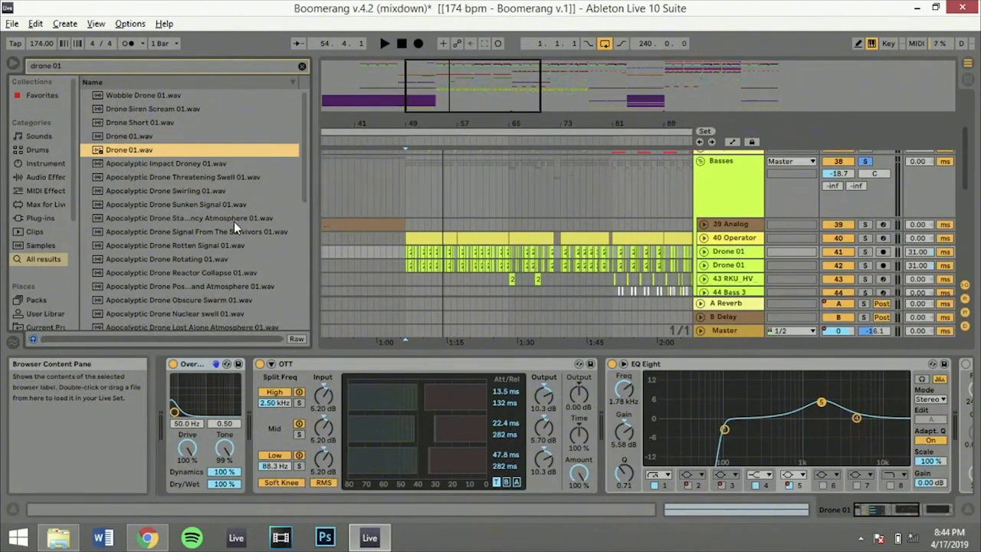
# Solo the first Drone 01 track, audition it from bar 49 with its Audio Effect Rack bypassed, and reactivate the rack
pyautogui.click(406, 198)
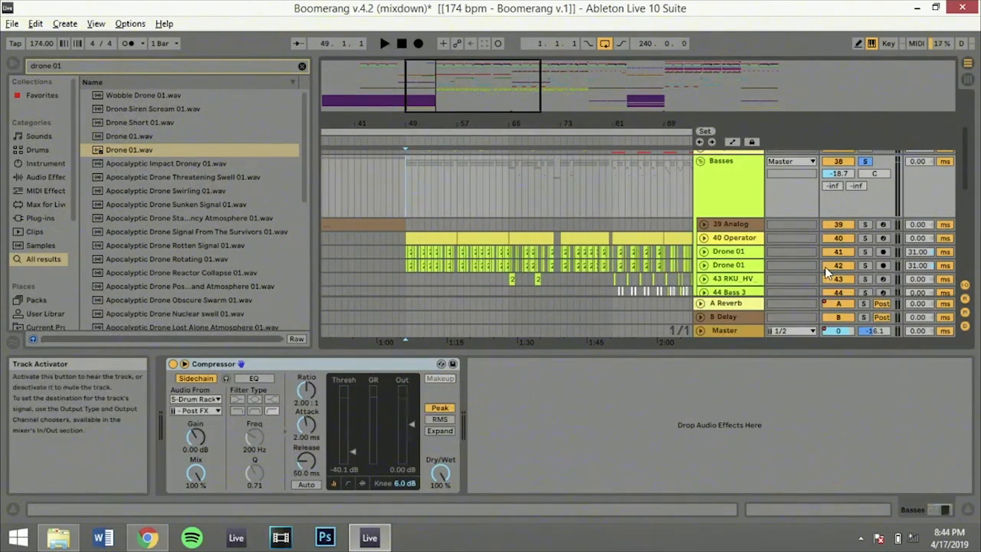
pyautogui.click(731, 251)
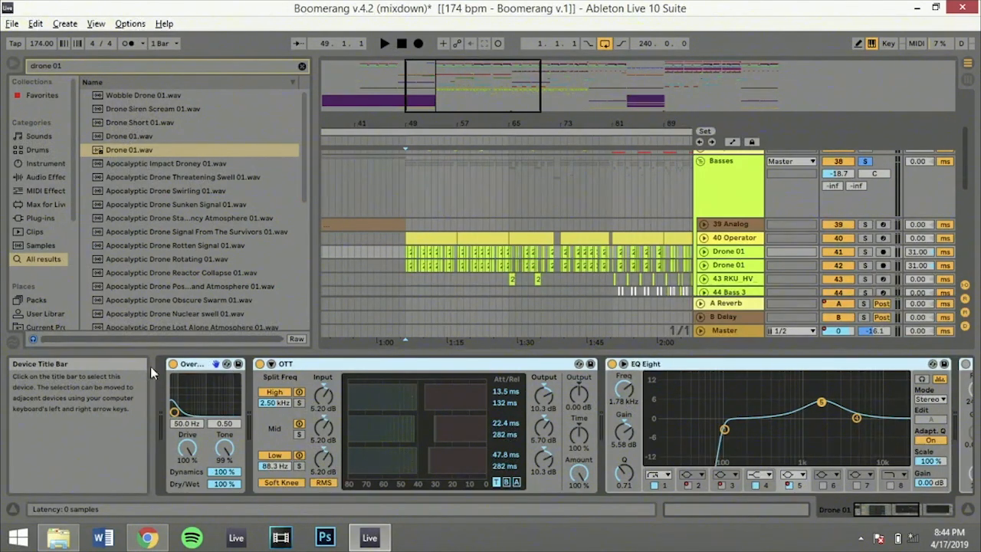
pyautogui.click(224, 368)
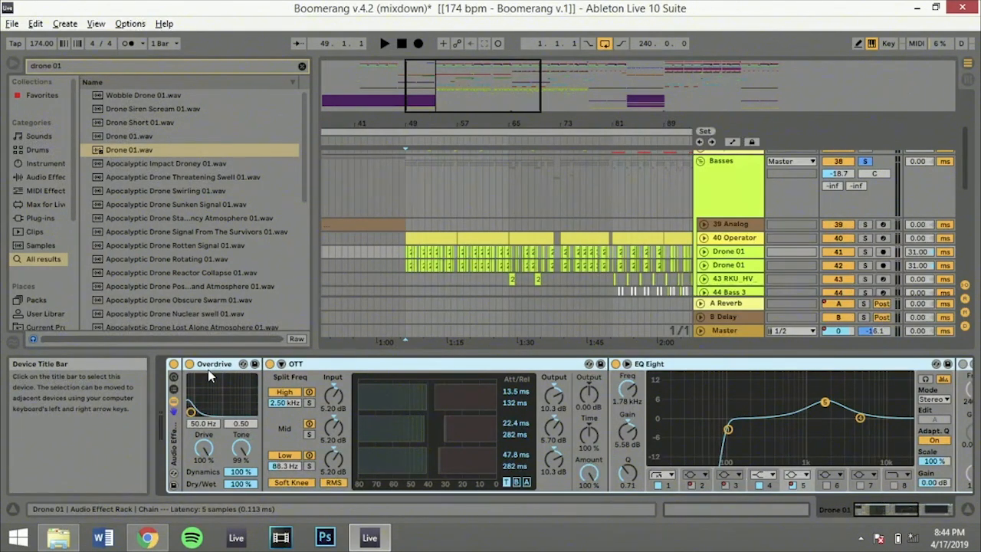
pyautogui.click(174, 365)
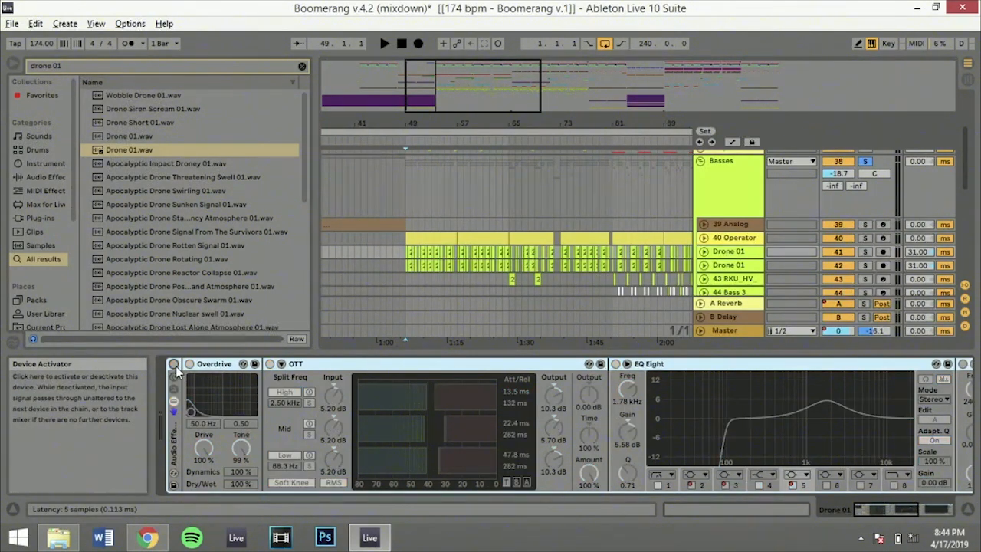
pyautogui.click(867, 255)
pyautogui.press('space')
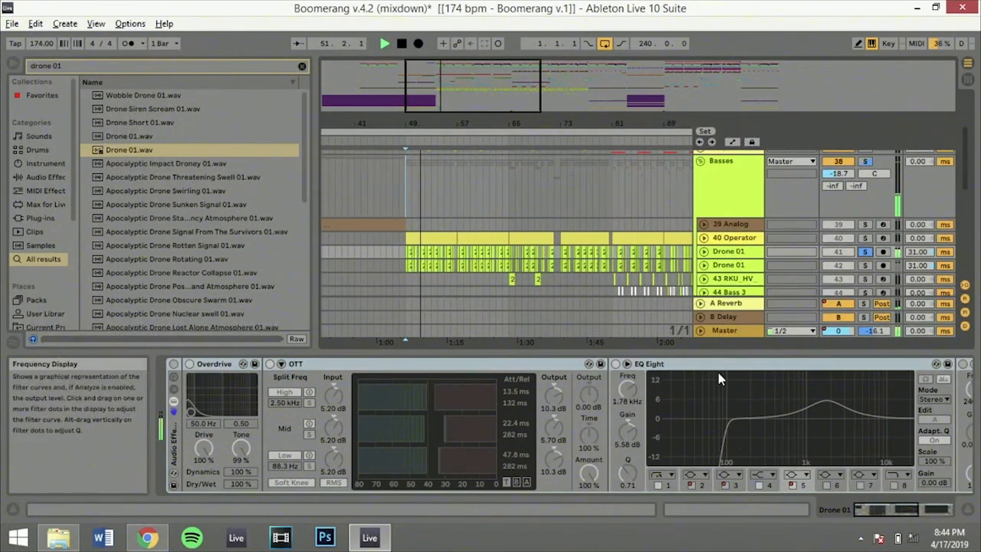
pyautogui.click(175, 367)
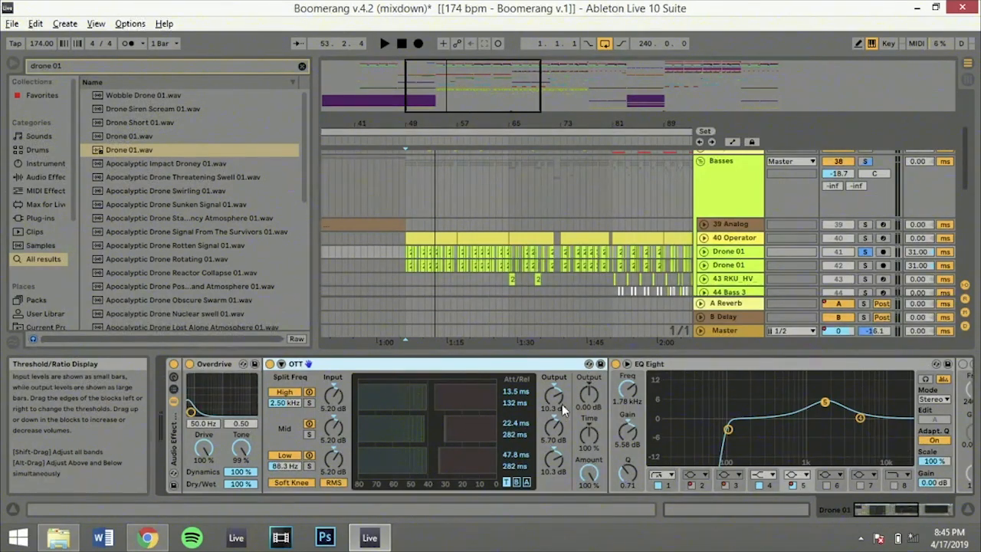
# Play the soloed first Drone 01 track from bar 49 with its full effect rack active, and stop playback
pyautogui.press('space')
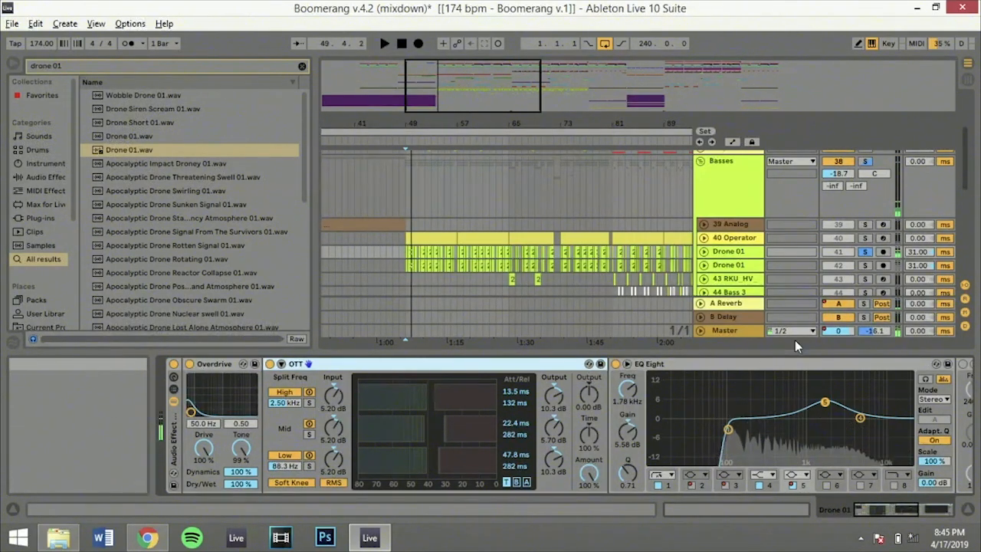
pyautogui.click(880, 512)
pyautogui.moveTo(880, 511)
pyautogui.mouseDown()
pyautogui.moveTo(917, 503)
pyautogui.moveTo(869, 514)
pyautogui.mouseUp()
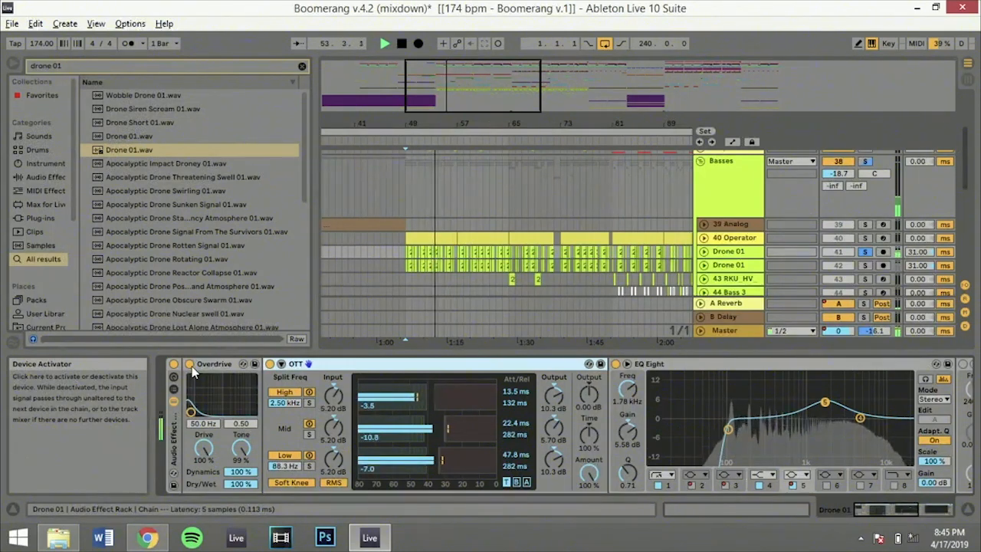
pyautogui.press('space')
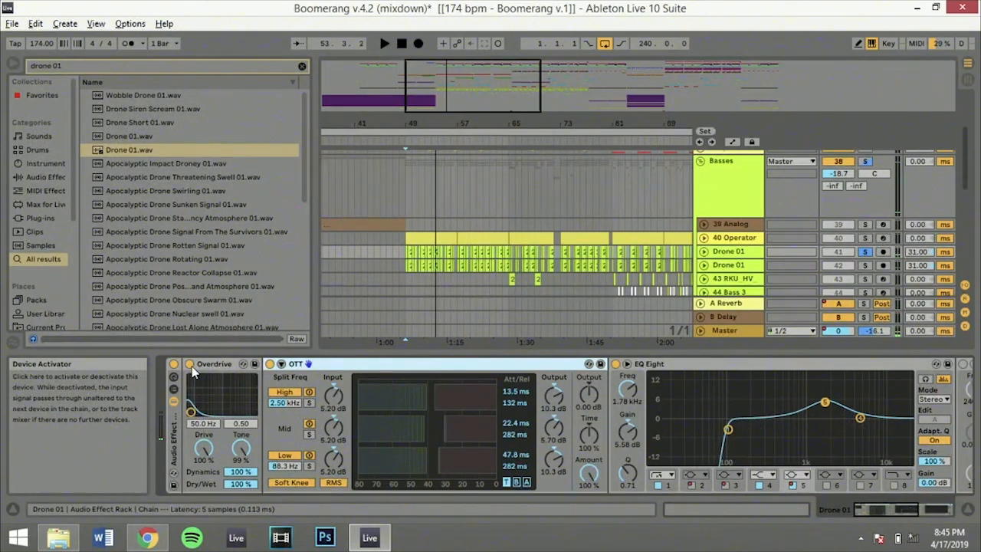
# Compare the first Drone 01 track from bar 49 with Overdrive bypassed and with it switched back on
pyautogui.click(190, 365)
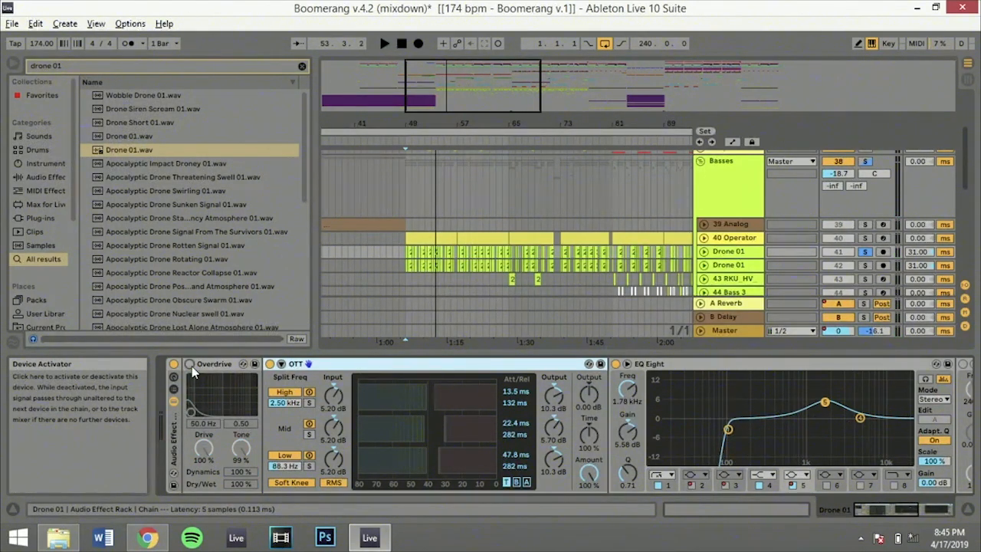
pyautogui.press('space')
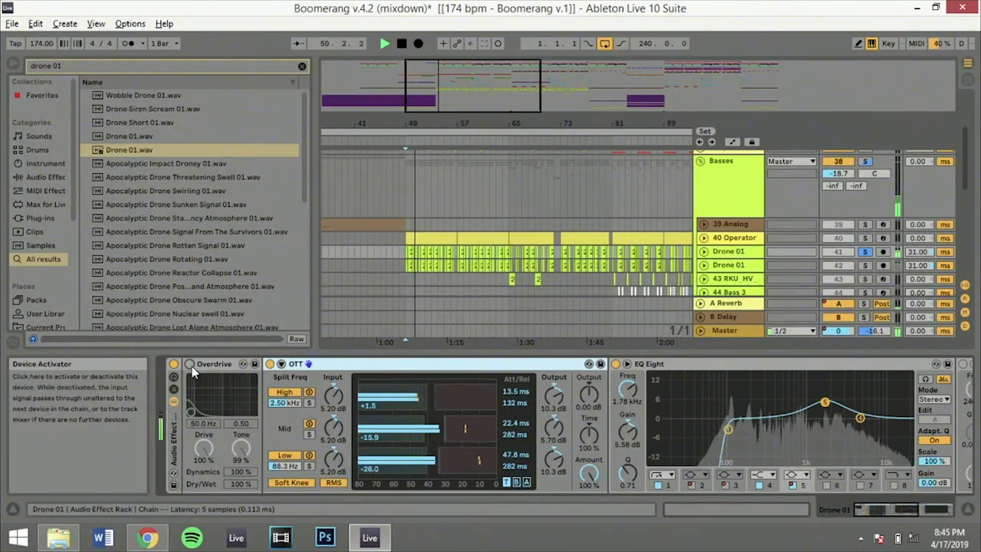
pyautogui.press('space')
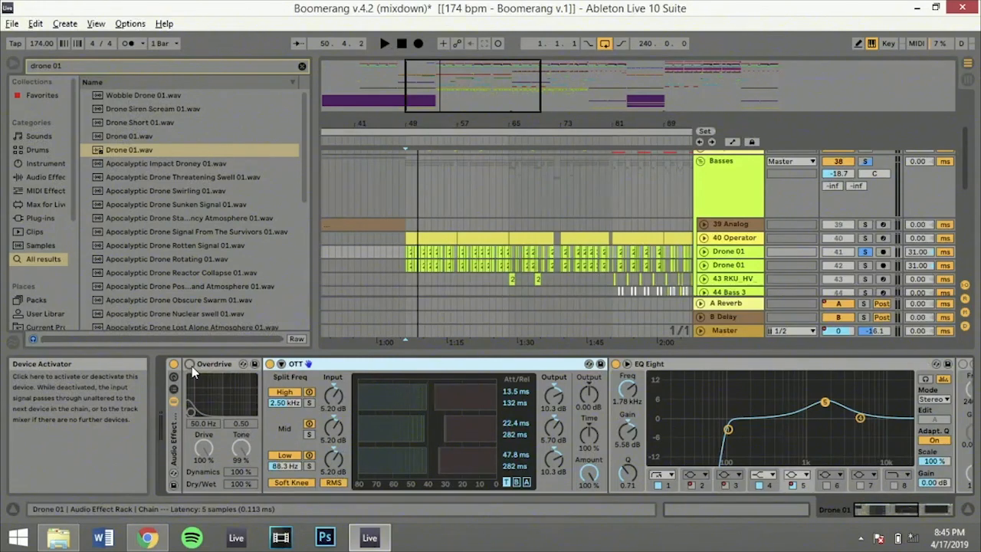
pyautogui.click(189, 364)
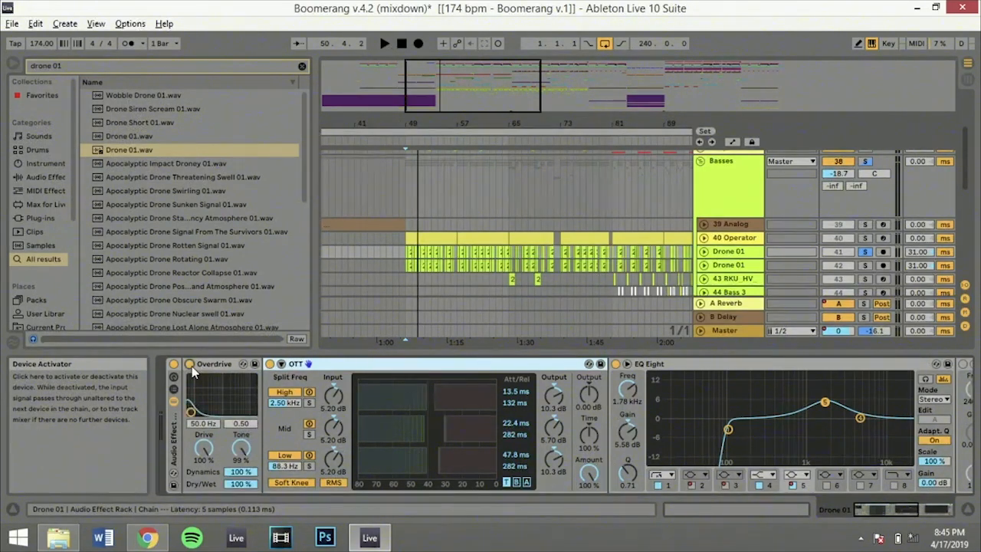
pyautogui.press('space')
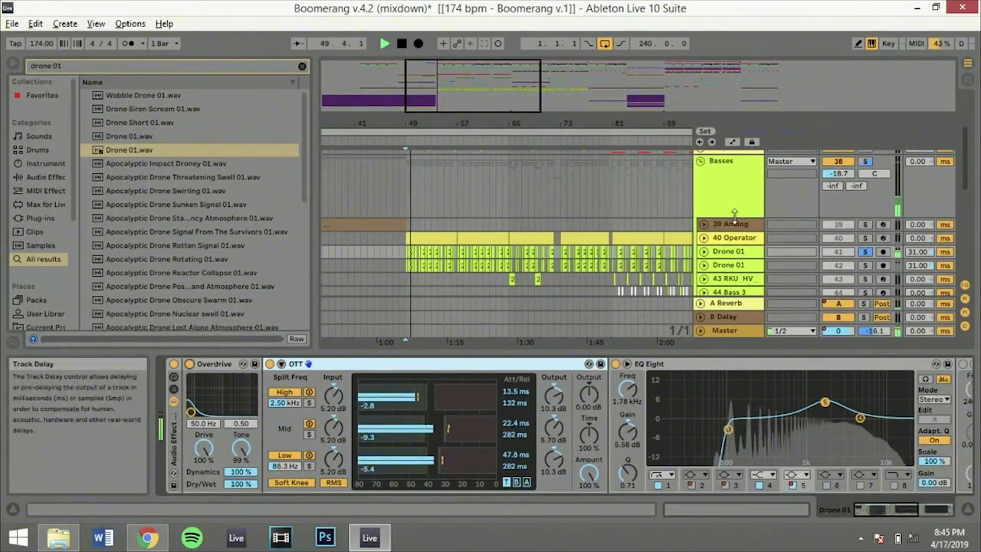
pyautogui.press('space')
# Solo the 40 Operator track, play it from bar 49, and show its Operator and Compressor devices
pyautogui.click(865, 238)
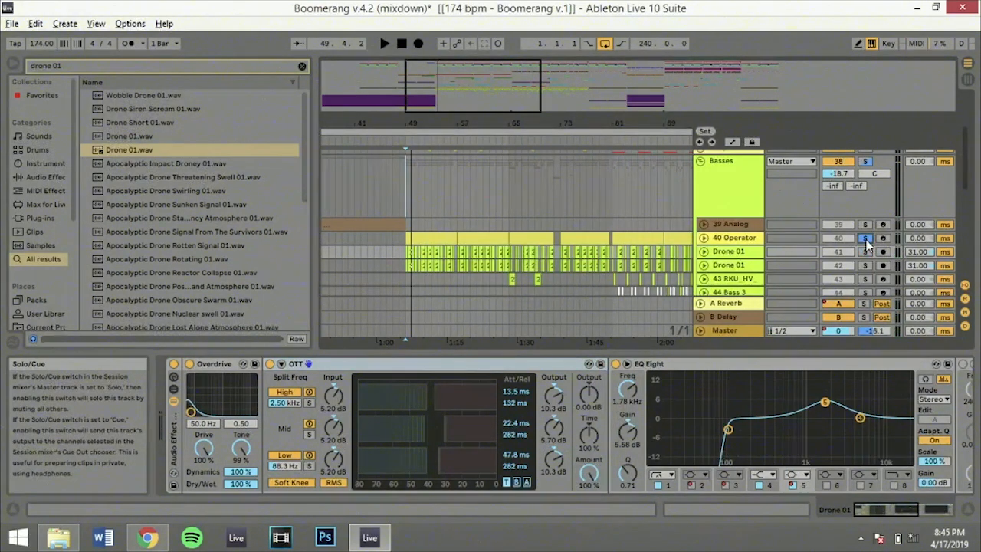
pyautogui.press('space')
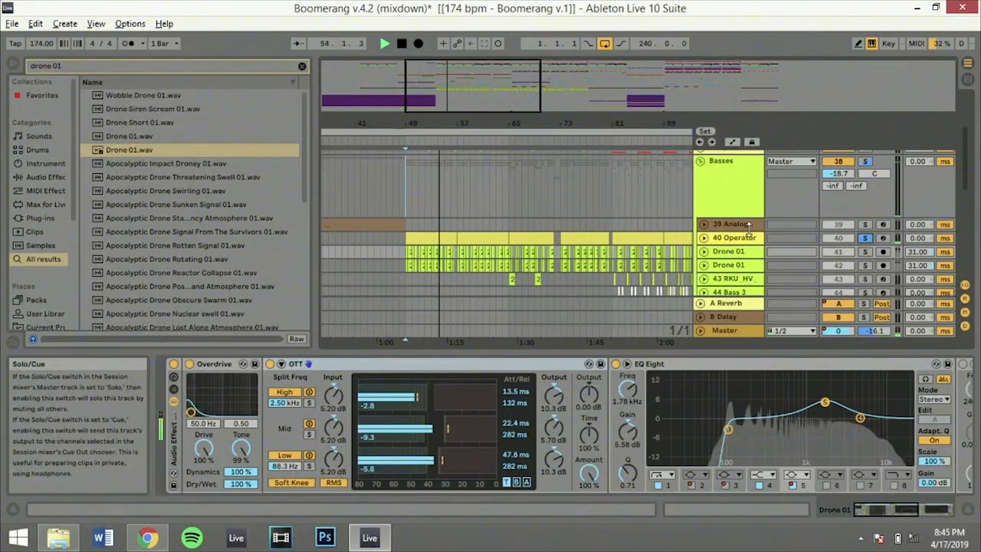
pyautogui.click(734, 242)
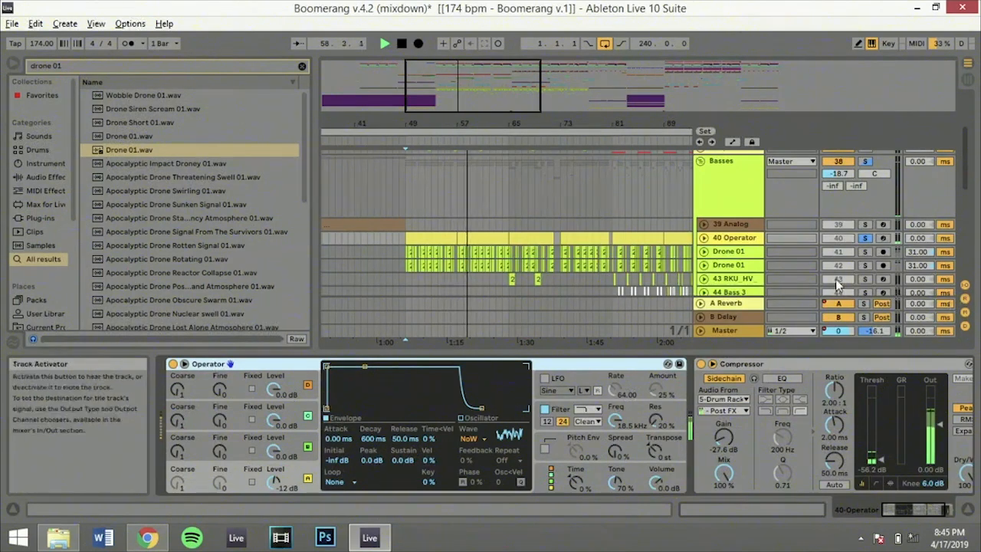
# Solo the second Drone 01 track, examine its chain from Overdrive through EQ Eight to GClip, and return to the first Drone 01 track
pyautogui.click(866, 266)
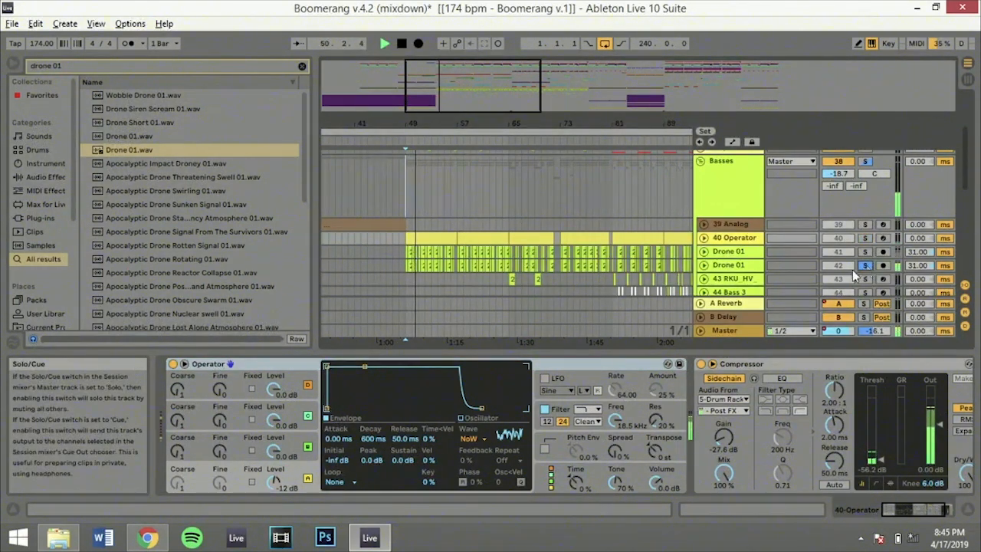
pyautogui.click(728, 266)
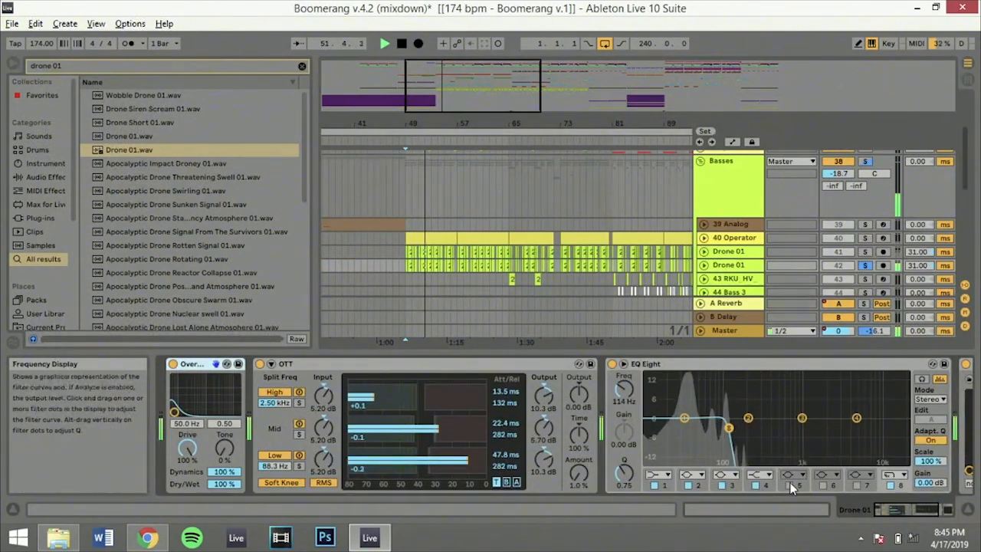
pyautogui.moveTo(893, 509); pyautogui.dragTo(924, 517)
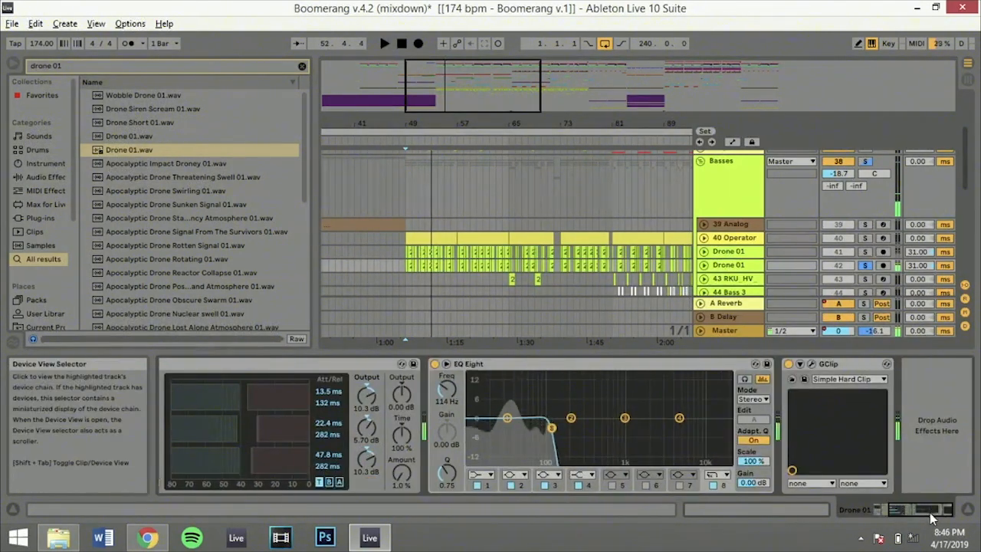
pyautogui.click(727, 250)
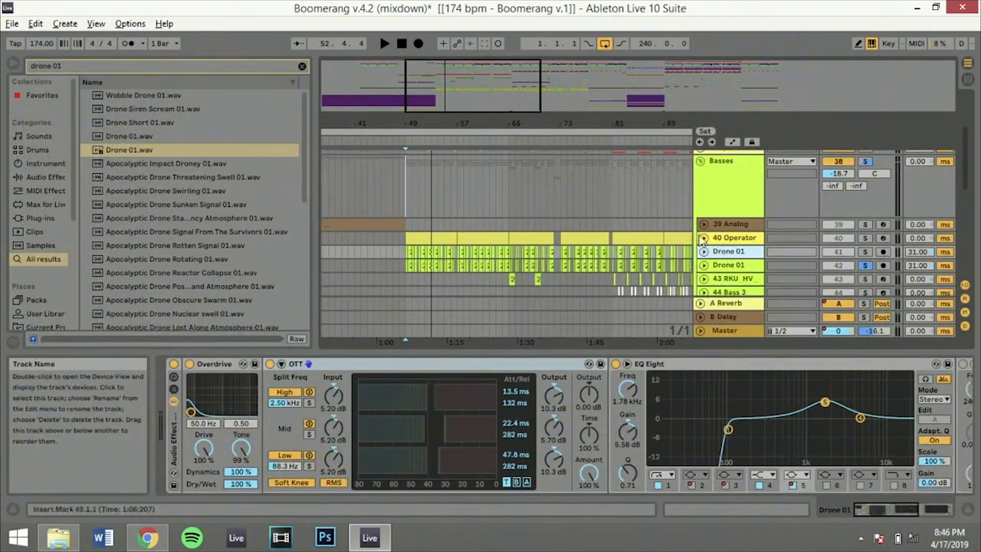
# Examine the EQ Eight and GClip of the second Drone 01 track, and return to the first Drone 01 track's chain
pyautogui.click(730, 266)
pyautogui.moveTo(883, 507); pyautogui.dragTo(905, 511)
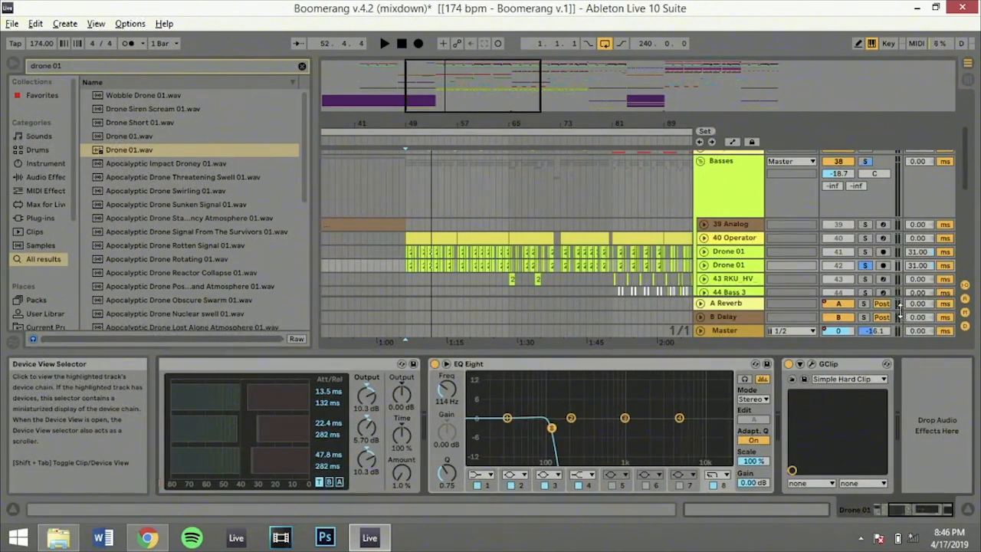
pyautogui.click(751, 253)
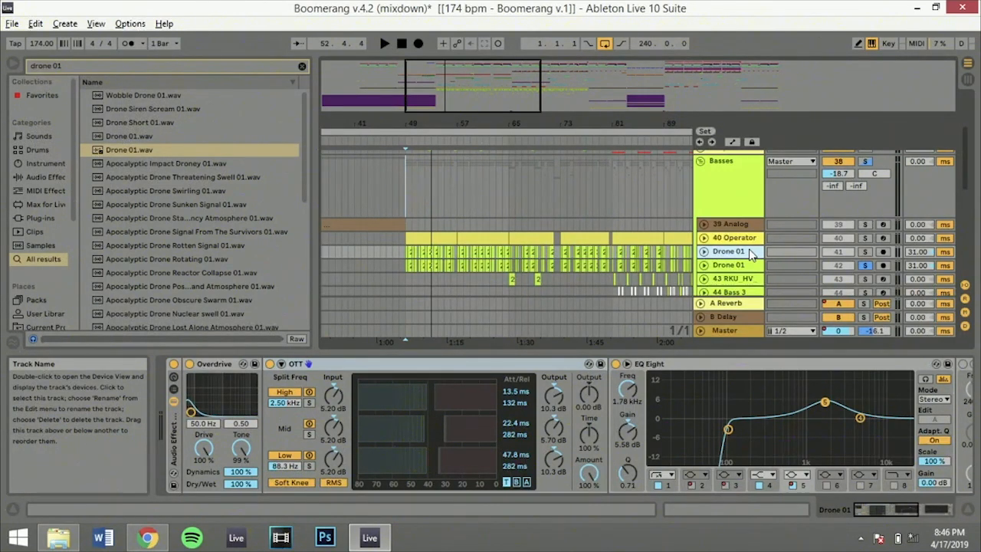
# Play the whole soloed Basses group from bar 49 and unfold the first Drone 01 track
pyautogui.click(867, 162)
pyautogui.press('space')
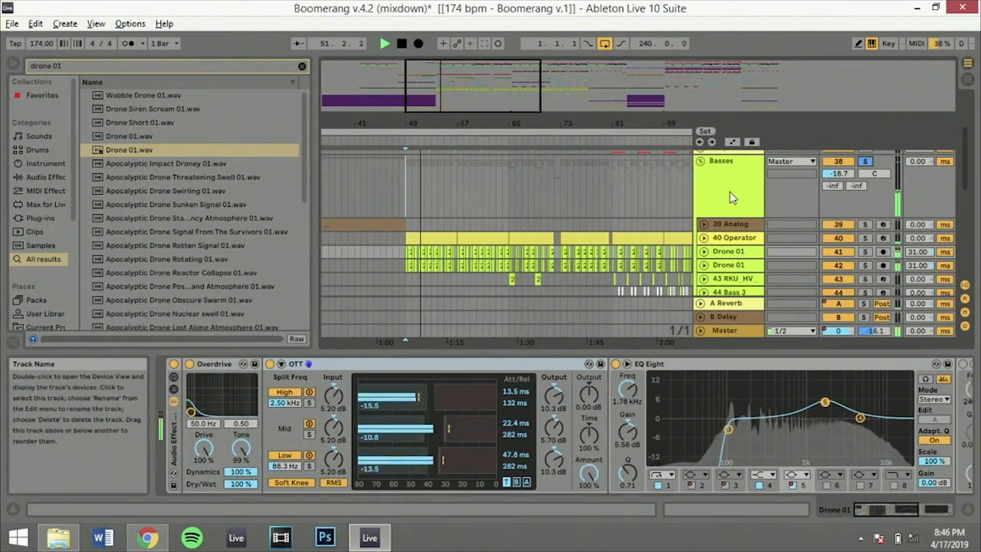
pyautogui.click(704, 252)
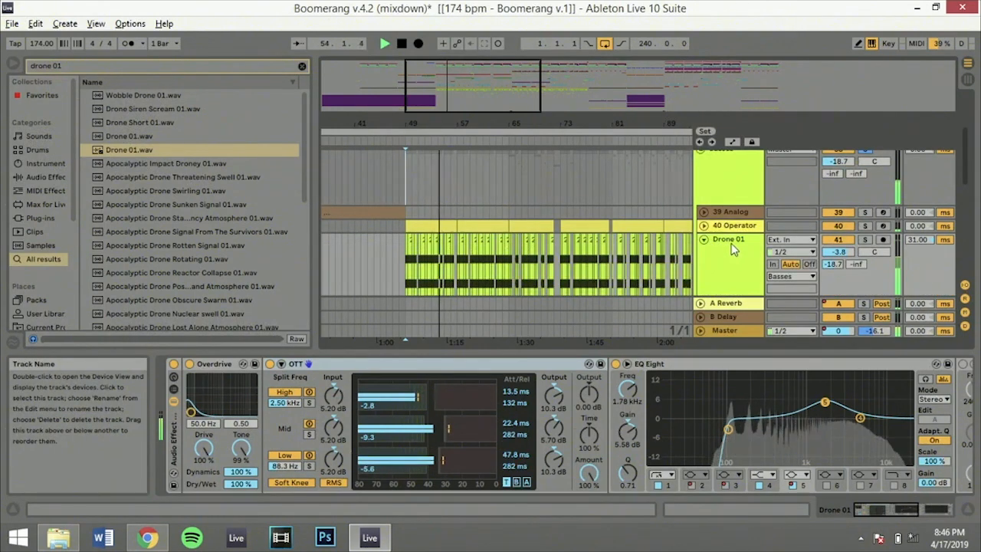
pyautogui.click(733, 244)
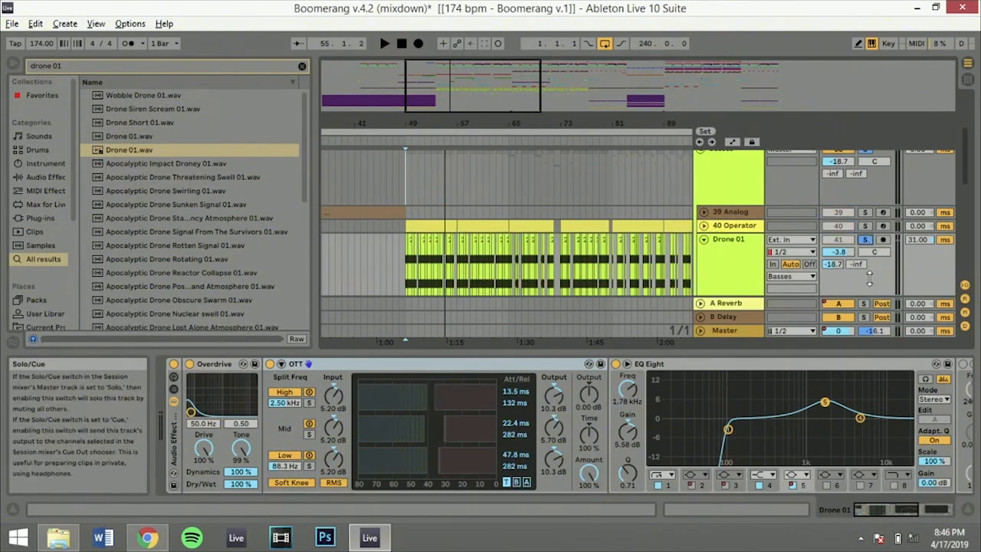
# Solo the A Reverb return, play it from bar 49, stop playback, and clear the solo
pyautogui.click(864, 304)
pyautogui.press('space')
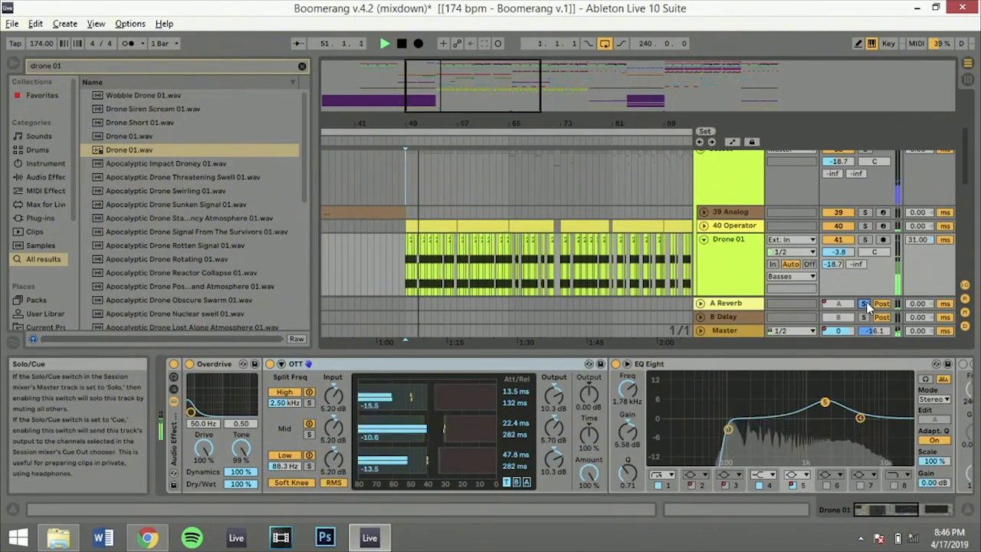
pyautogui.press('space')
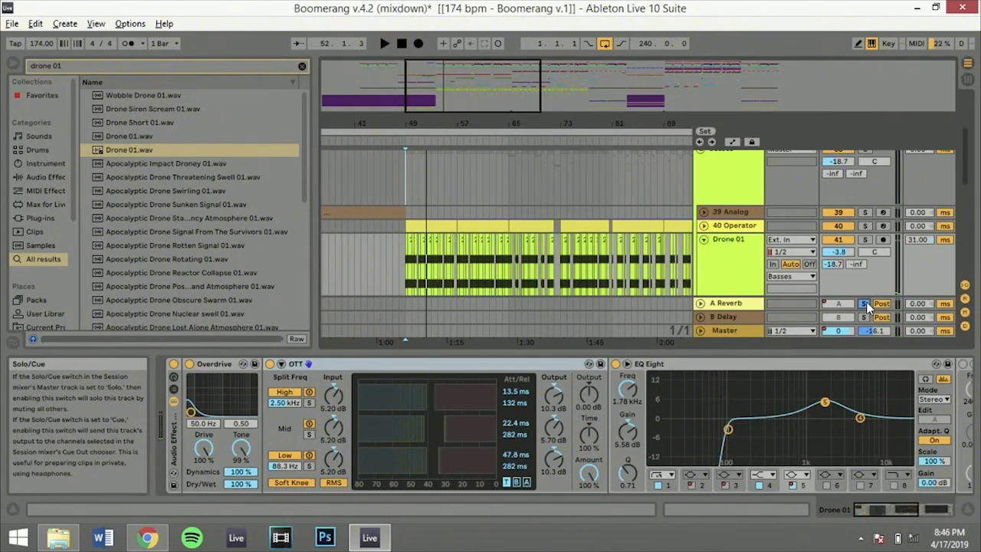
pyautogui.click(865, 305)
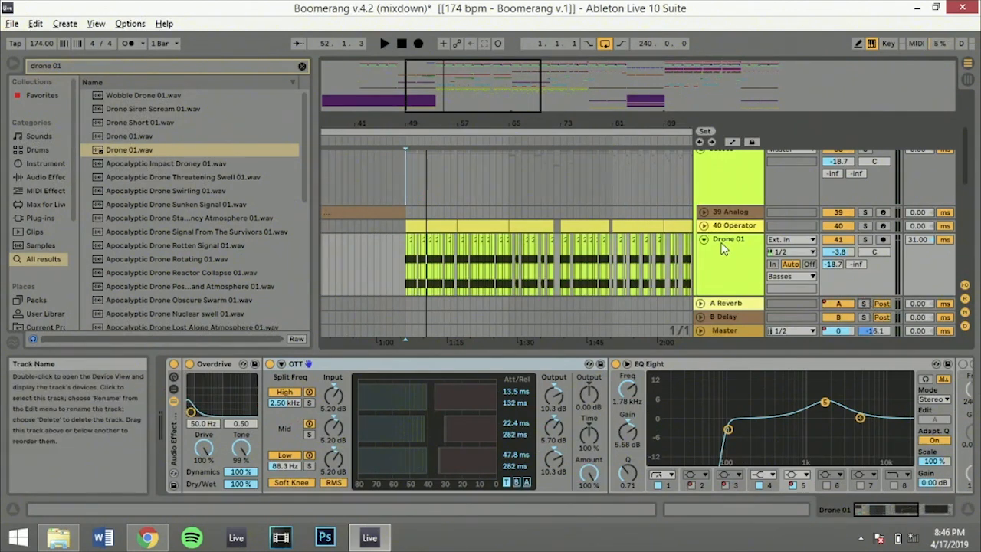
# Look over the bass tracks down to 46 RKU_HV, and show the first Drone 01 track's EQ Eight at bar 73
pyautogui.scroll(2, 714, 239)
pyautogui.scroll(-3, 714, 238)
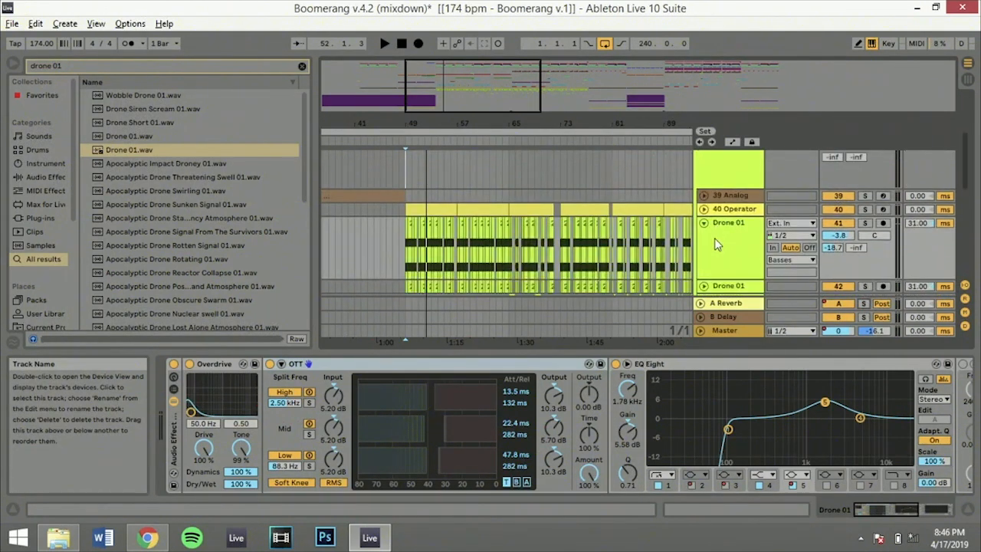
pyautogui.scroll(-2, 715, 238)
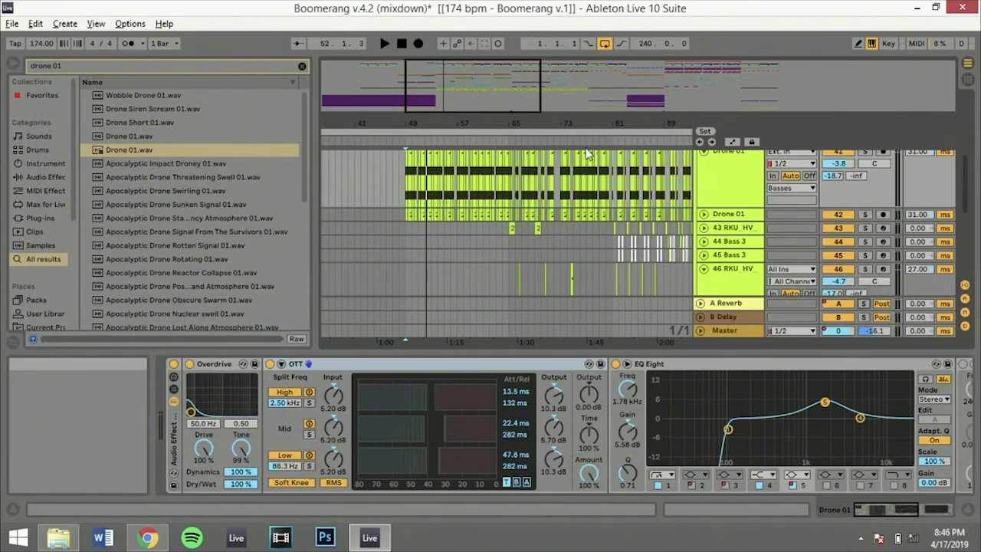
pyautogui.scroll(2, 759, 190)
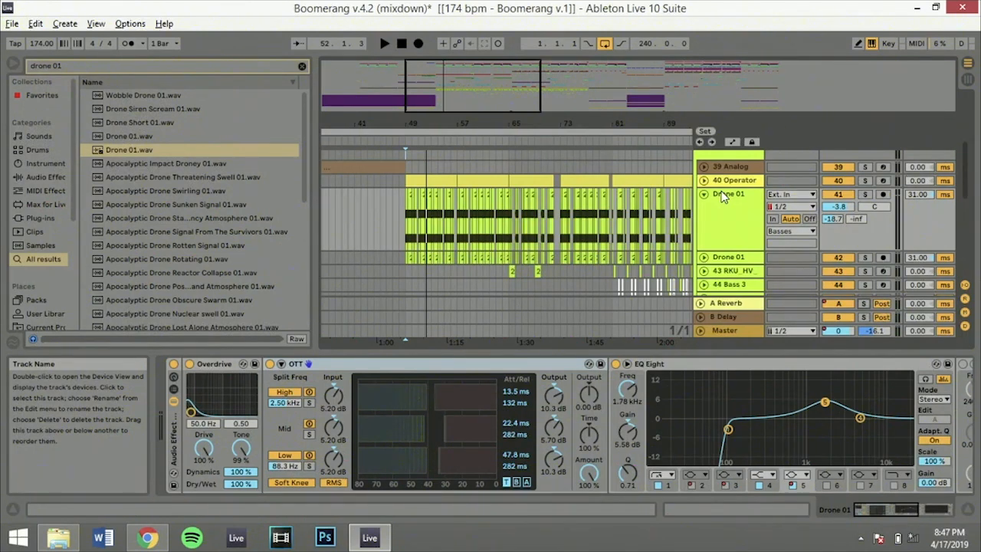
pyautogui.click(563, 217)
pyautogui.click(560, 217)
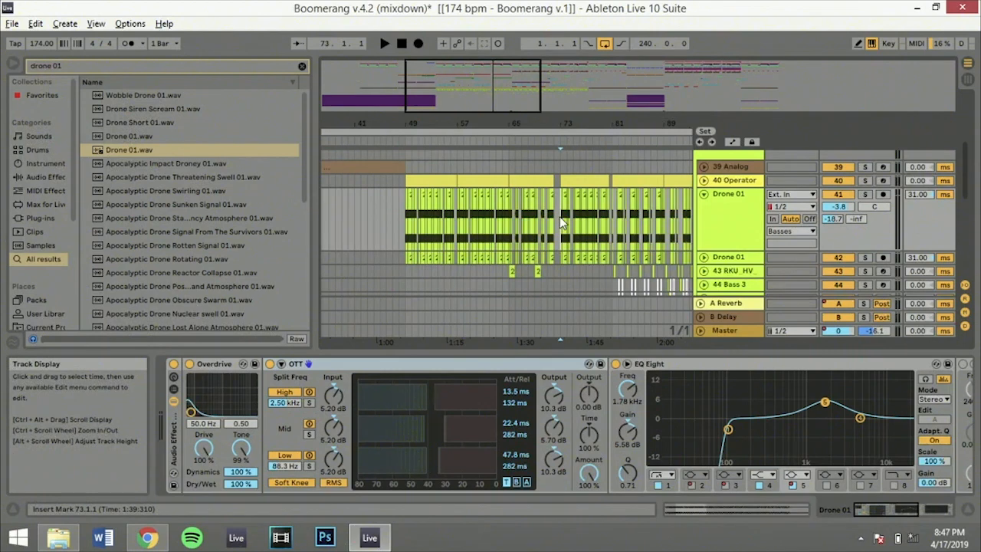
pyautogui.click(729, 215)
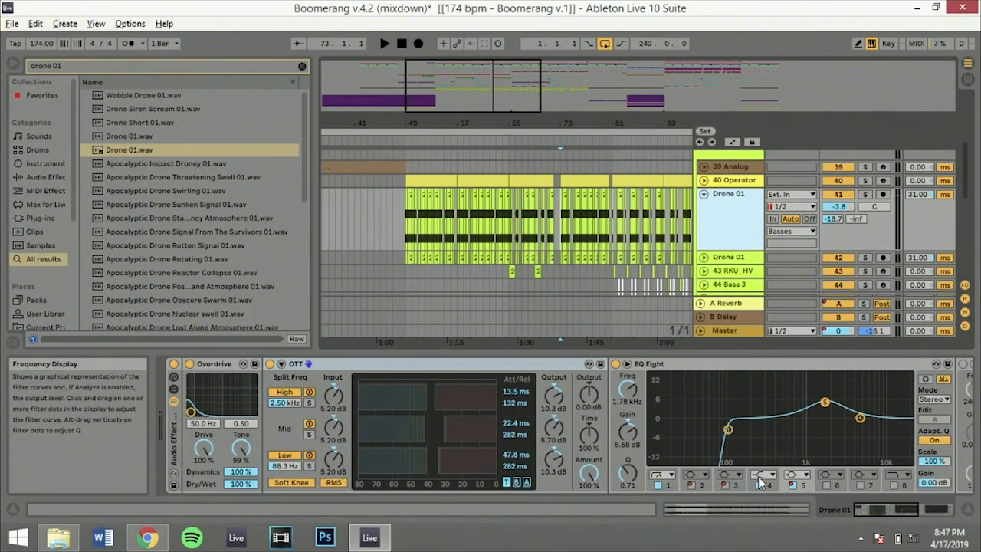
# Show the first Drone 01 track's EQ Eight curve at bar 81, and play the track soloed from there
pyautogui.click(620, 181)
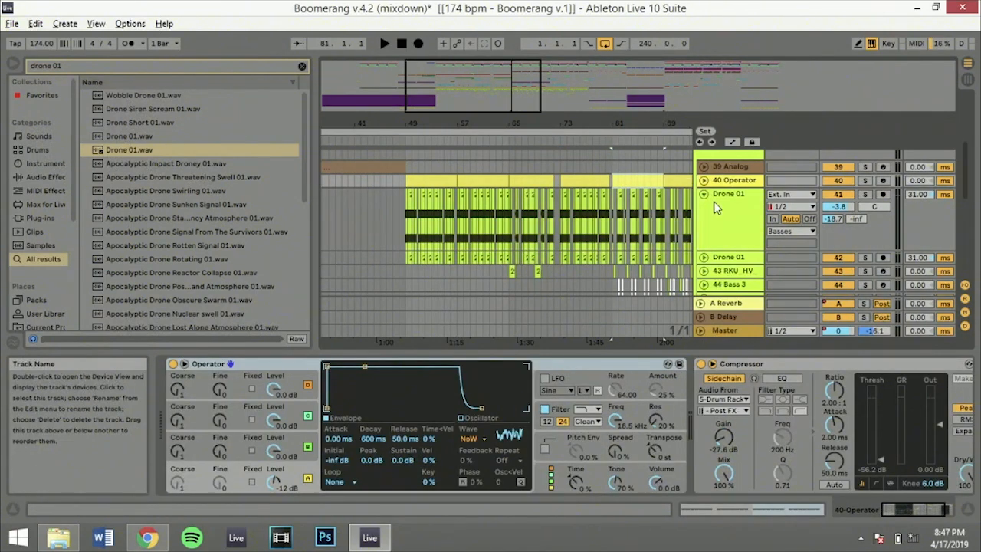
pyautogui.click(707, 197)
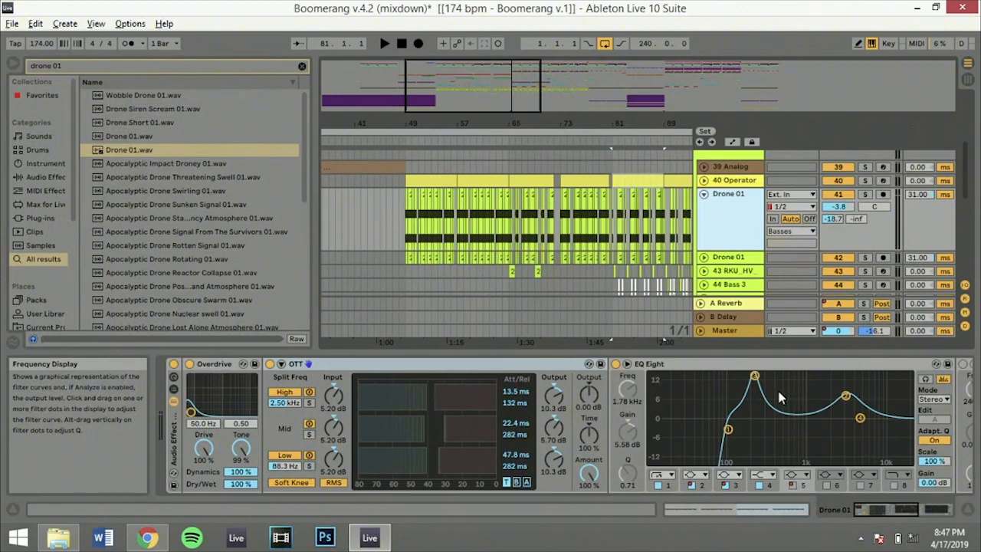
pyautogui.click(865, 194)
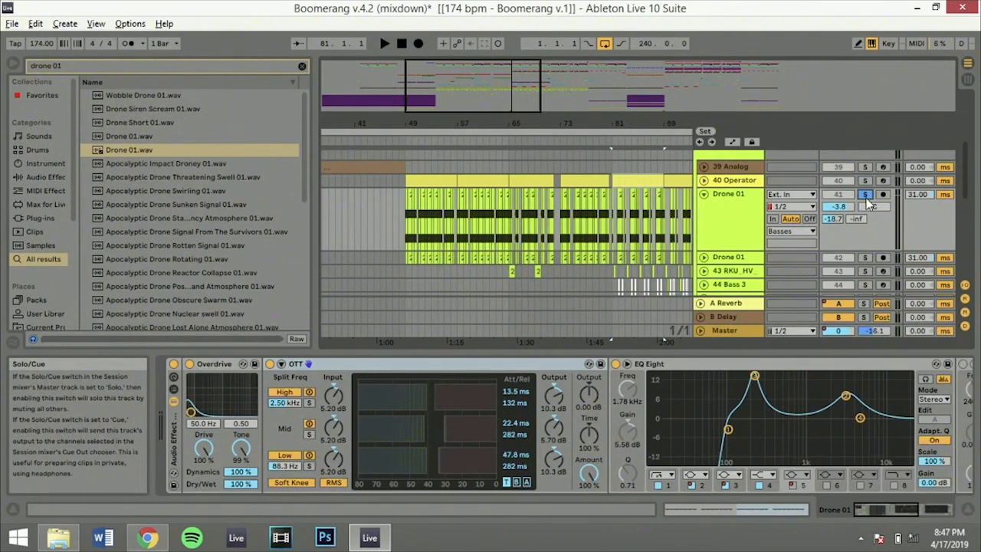
pyautogui.press('space')
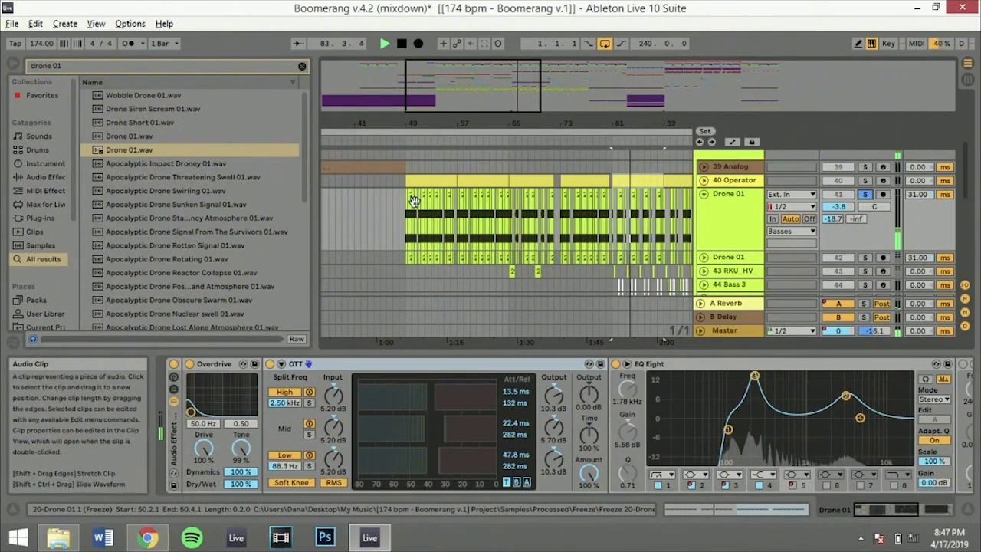
# Play the soloed first Drone 01 track from bar 65 to compare its EQ Eight curve, and return to bar 81
pyautogui.click(510, 198)
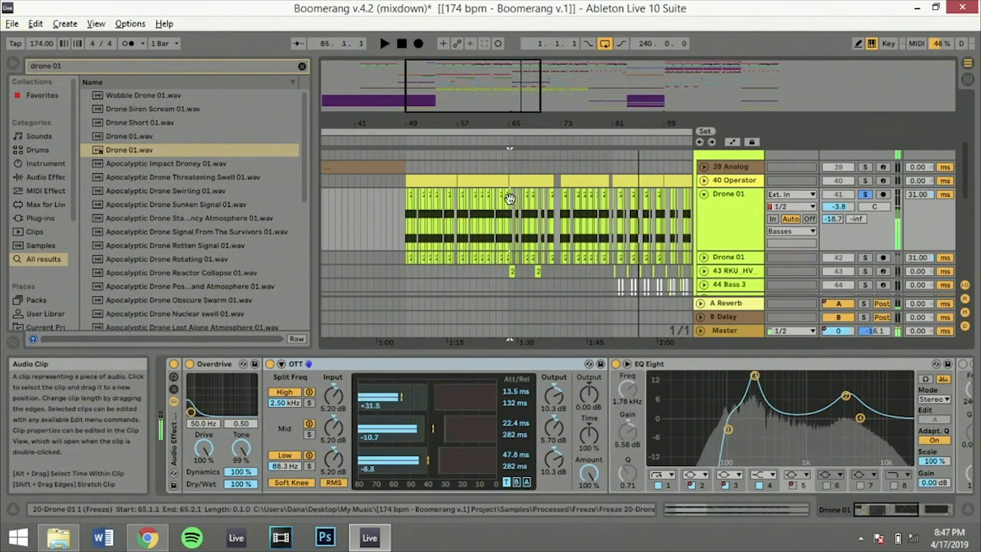
pyautogui.press('space')
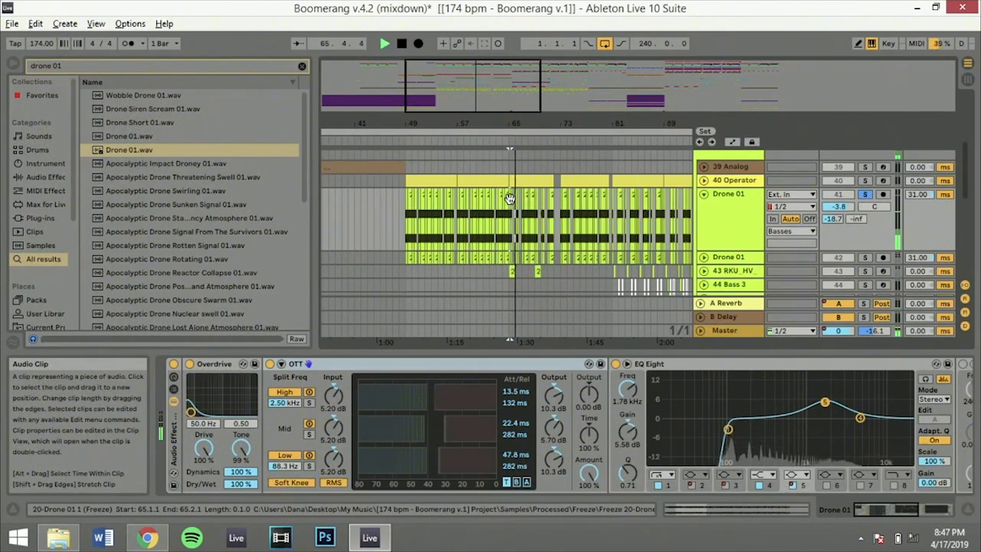
pyautogui.press('space')
pyautogui.click(612, 216)
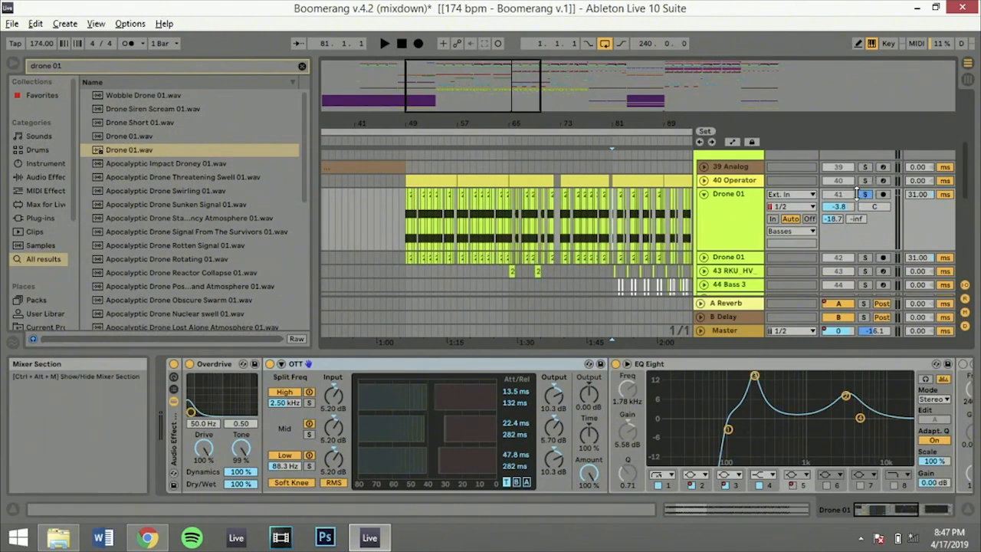
# Solo the 43 RKU_HV dark buzz bass track, play it from bar 65, and stop playback
pyautogui.click(507, 269)
pyautogui.click(723, 272)
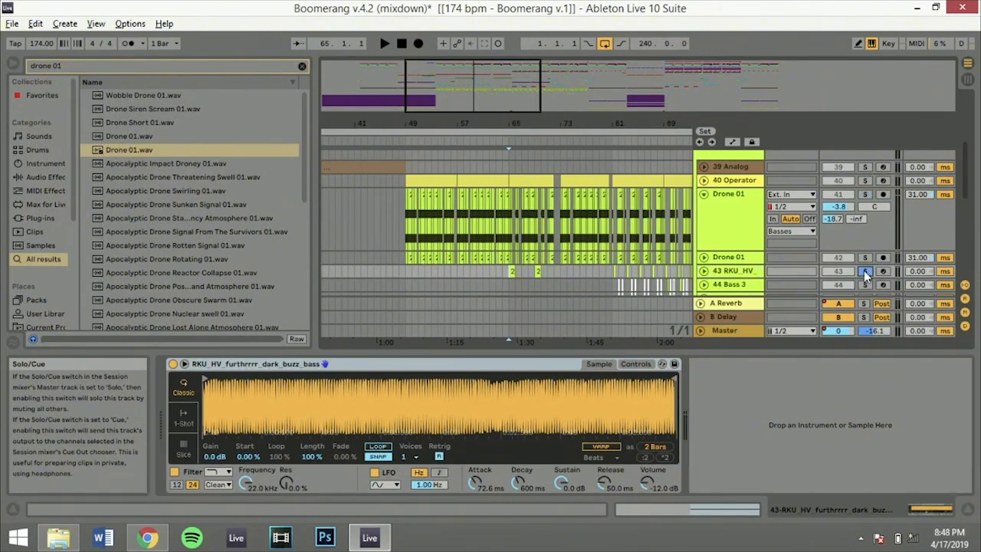
pyautogui.press('space')
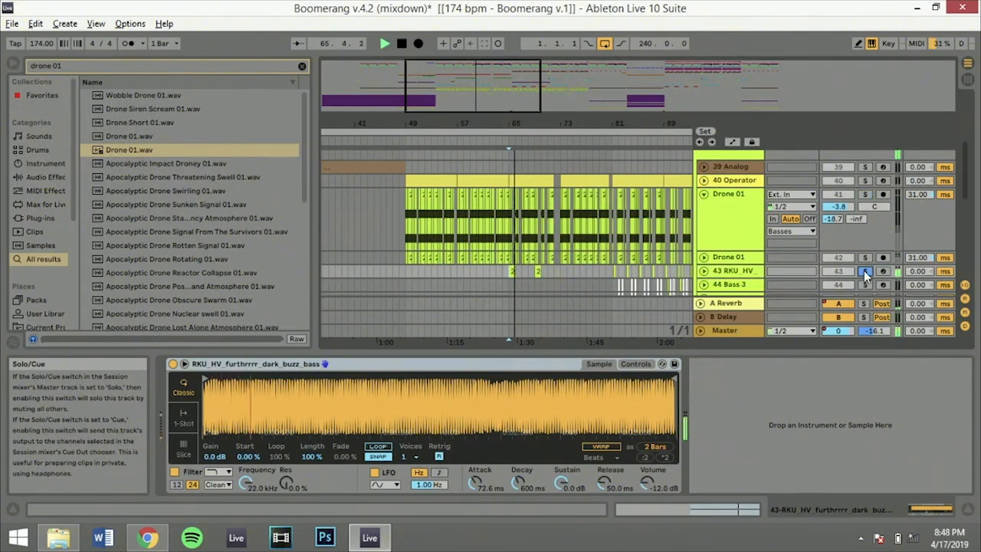
pyautogui.click(536, 272)
pyautogui.press('space')
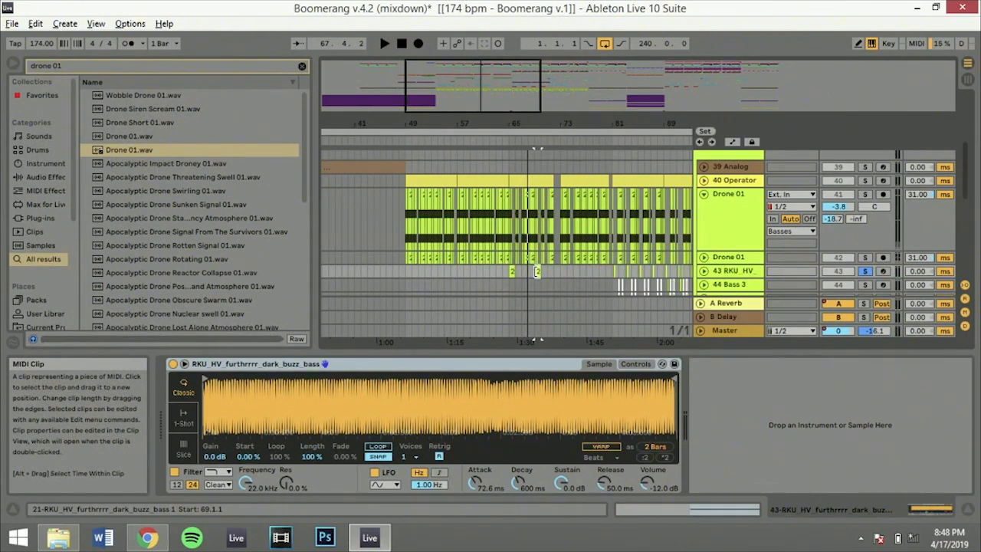
# Clear the solo on the 43 RKU_HV track and play the basses together from bar 64
pyautogui.click(505, 269)
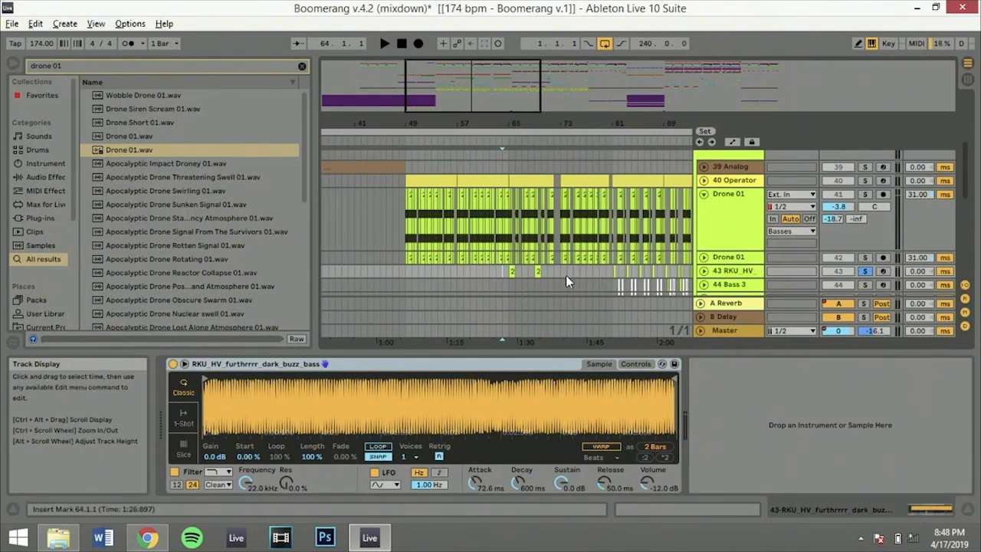
pyautogui.click(869, 270)
pyautogui.press('space')
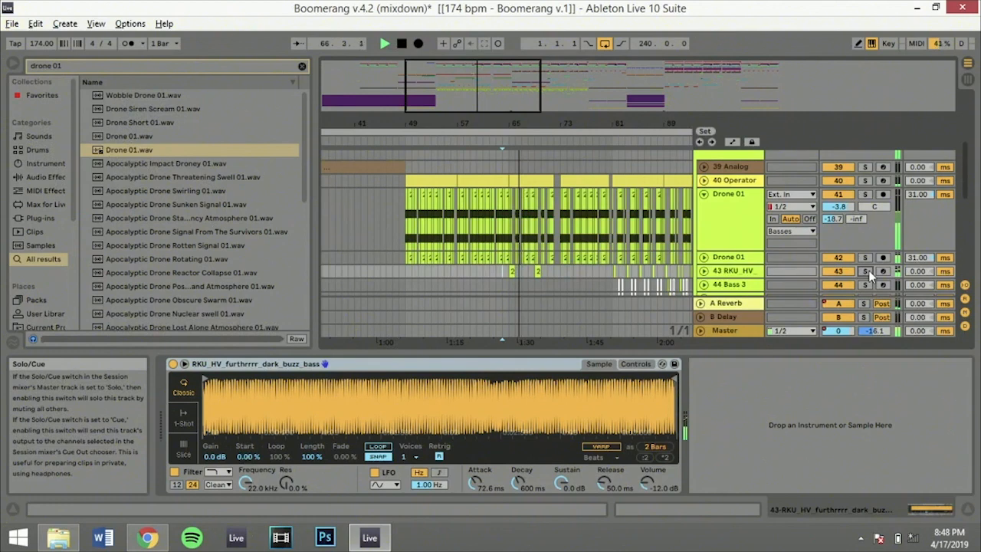
# Show the devices of the 44 Bass 3 and 46 RKU_HV tracks, and solo 46 RKU_HV
pyautogui.click(509, 283)
pyautogui.scroll(-5, 509, 283)
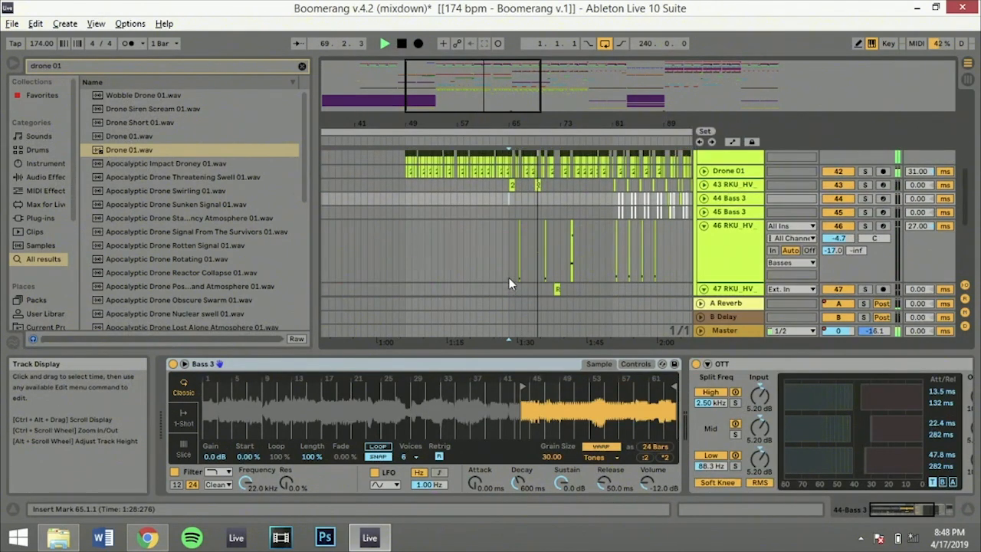
pyautogui.click(509, 263)
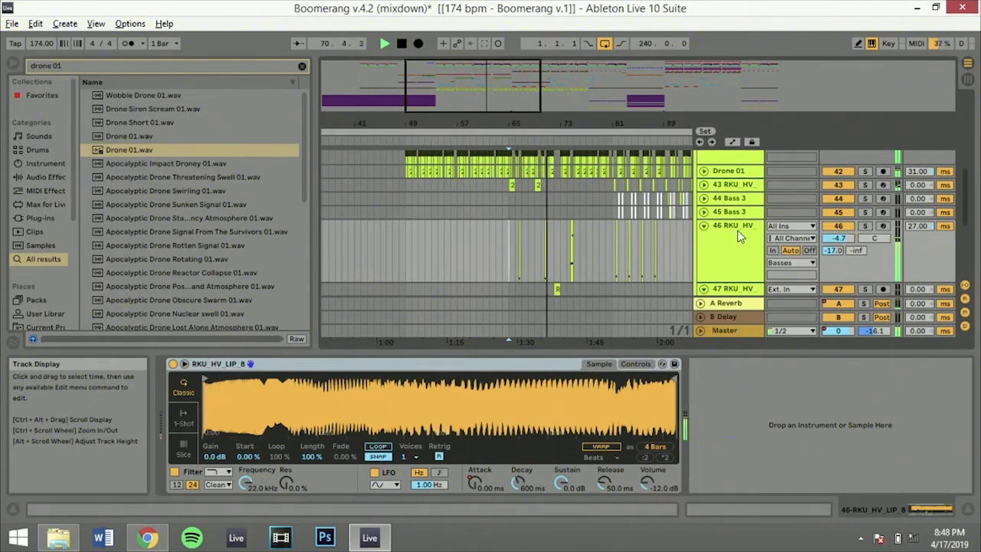
pyautogui.click(865, 227)
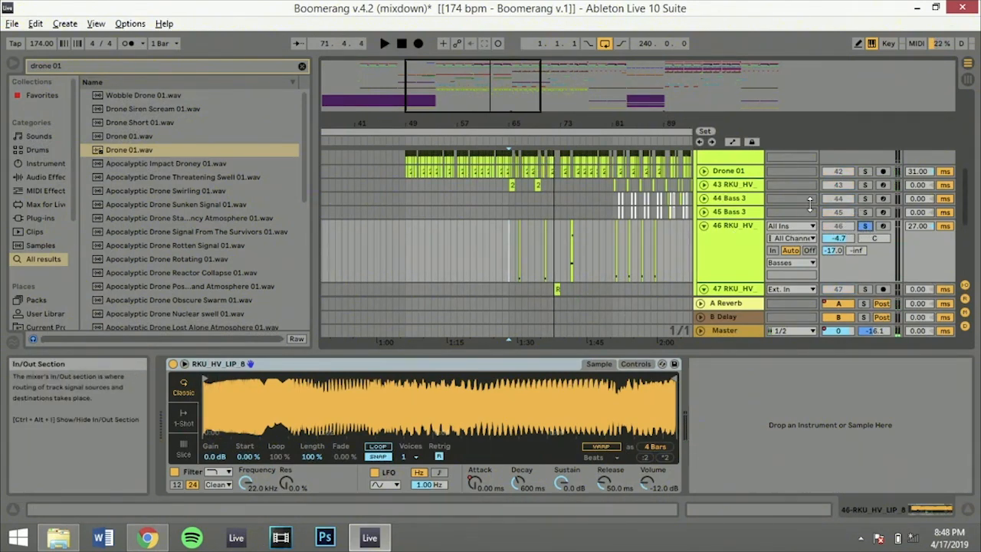
# Solo 43 RKU_HV together with 46 RKU_HV, play their clips from bars 65, 70 and 74, and stop playback
pyautogui.keyDown('ctrl'); pyautogui.click(865, 185); pyautogui.keyUp('ctrl')
pyautogui.press('space')
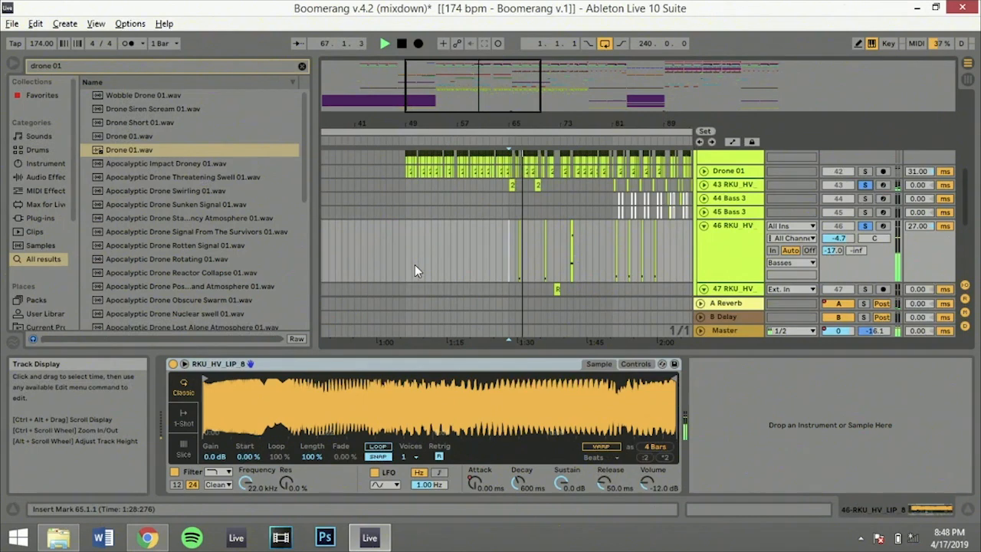
pyautogui.click(542, 239)
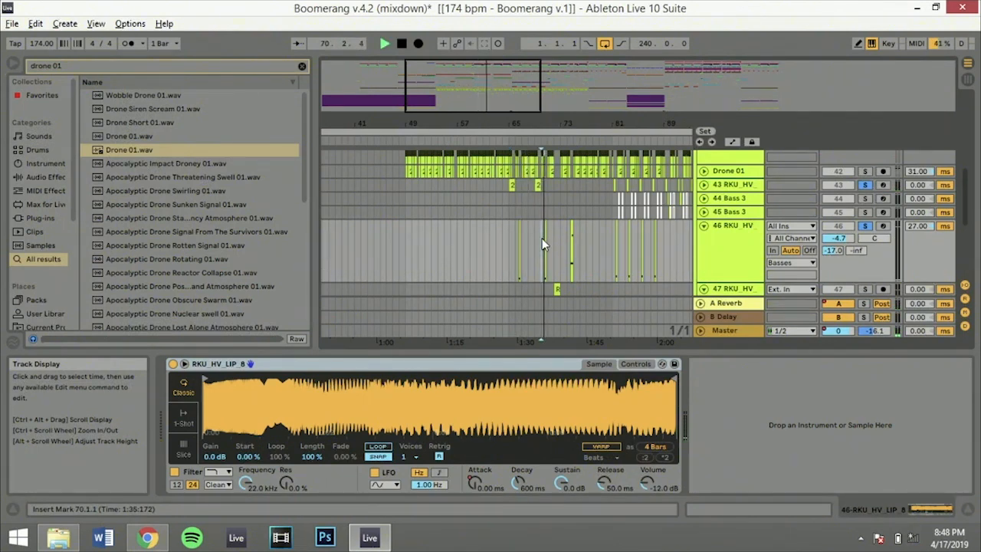
pyautogui.click(570, 247)
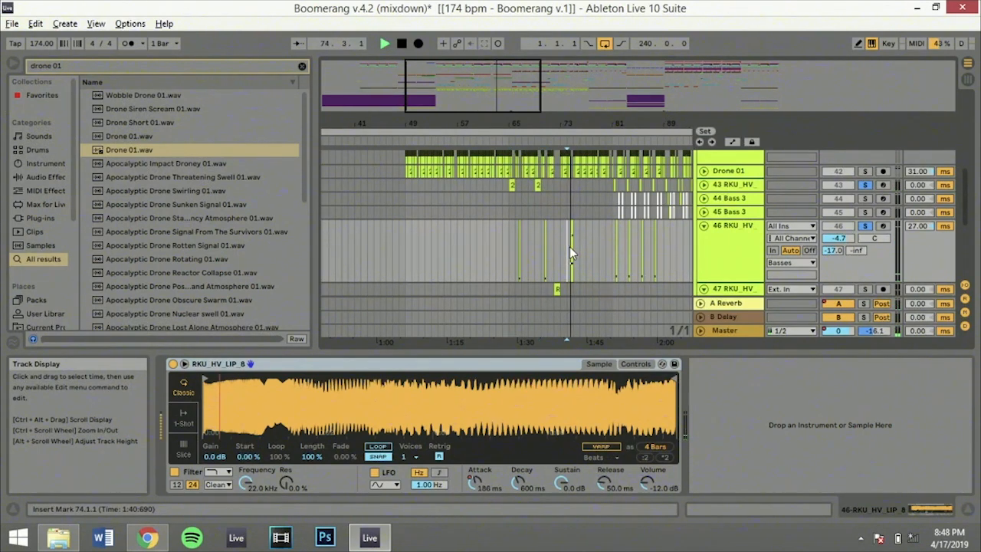
pyautogui.click(558, 290)
pyautogui.press('space')
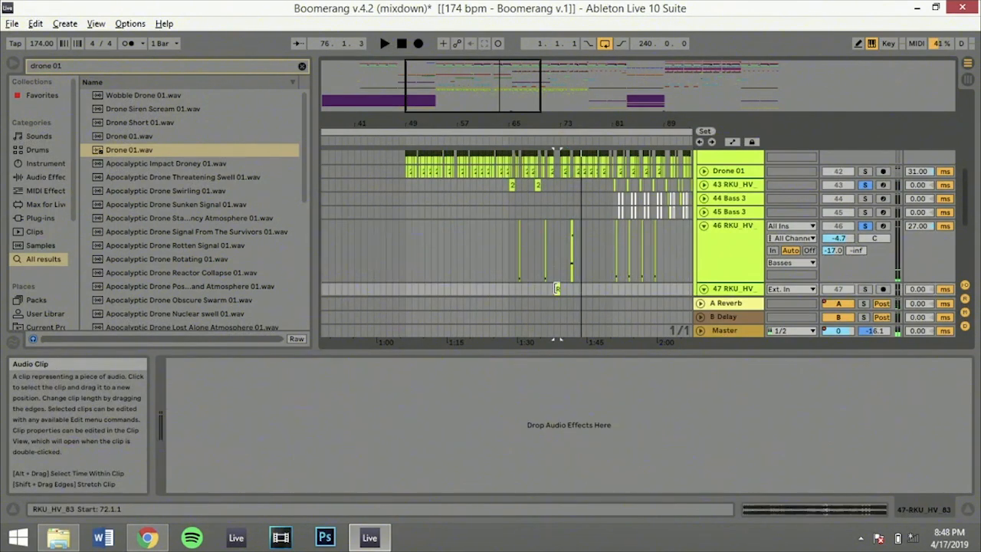
# Open the 46 RKU_HV track's MIDI clip at 74.3.1 and examine its notes across the C3 to C5 range
pyautogui.doubleClick(572, 226)
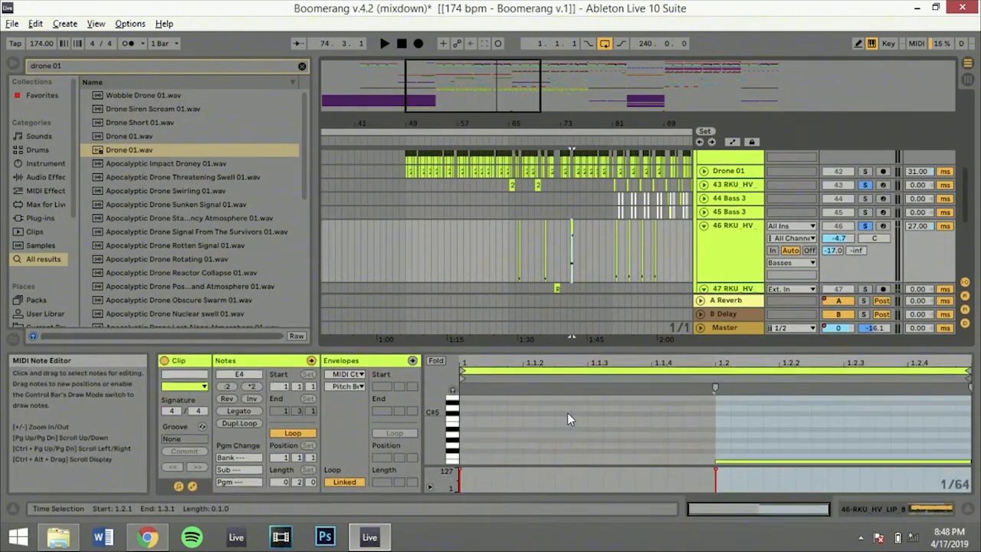
pyautogui.scroll(-3, 567, 414)
pyautogui.scroll(-3, 568, 413)
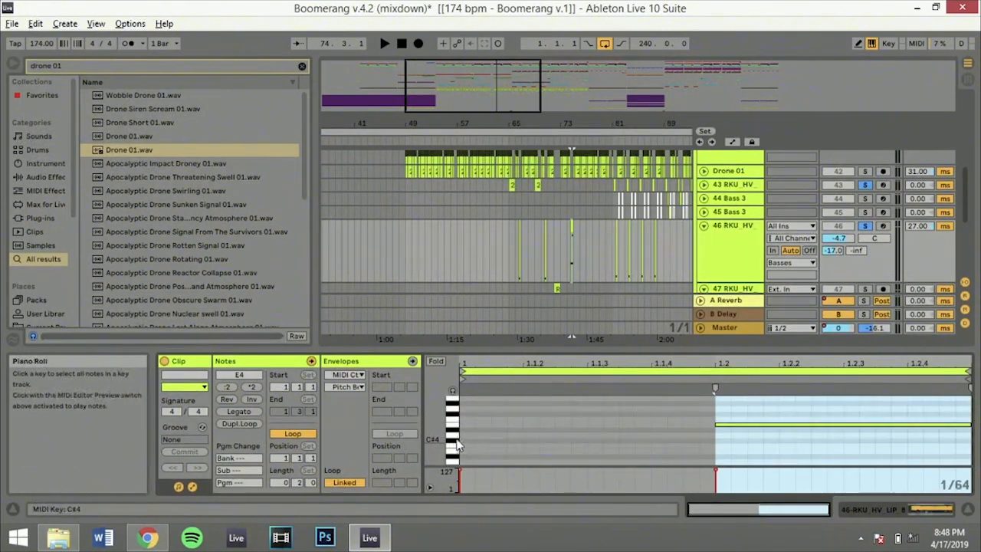
pyautogui.moveTo(433, 439); pyautogui.dragTo(395, 438)
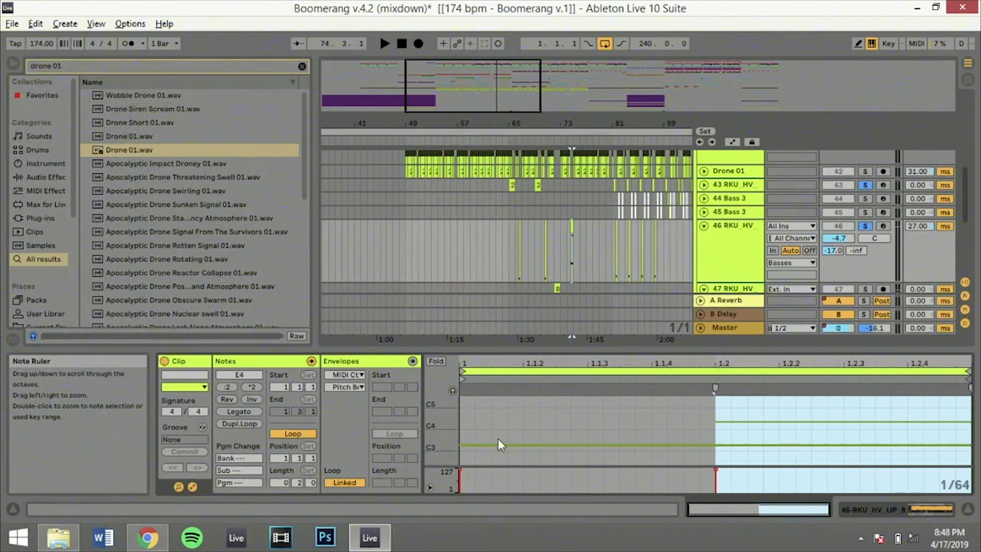
# Show the 46 RKU_HV track's Simpler and examine its envelope and LFO controls as well as its sample waveform
pyautogui.click(652, 437)
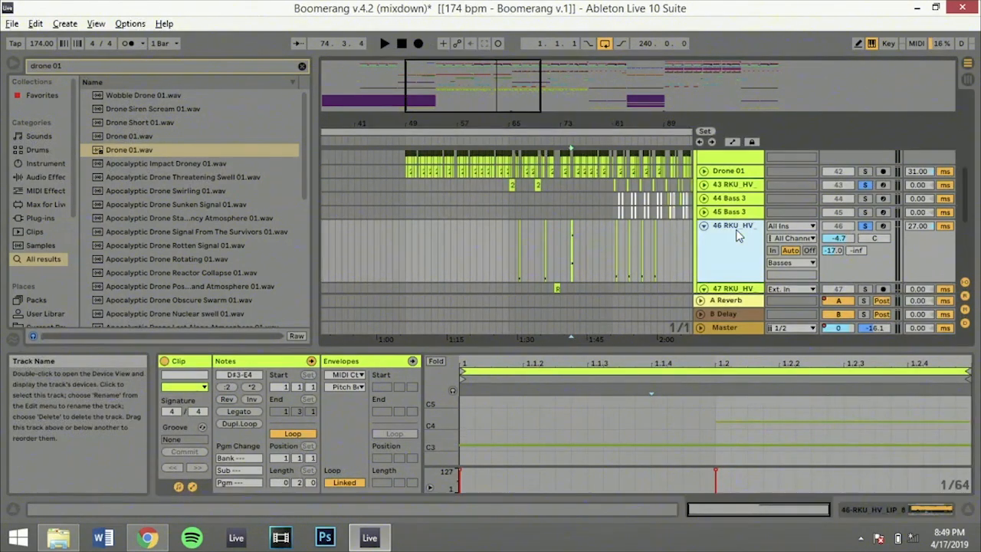
pyautogui.doubleClick(736, 229)
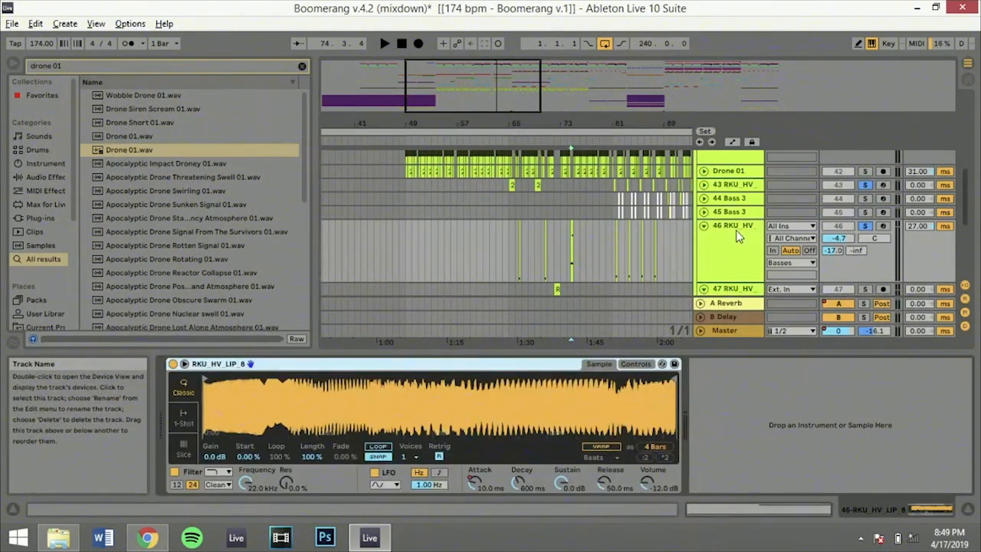
pyautogui.click(635, 364)
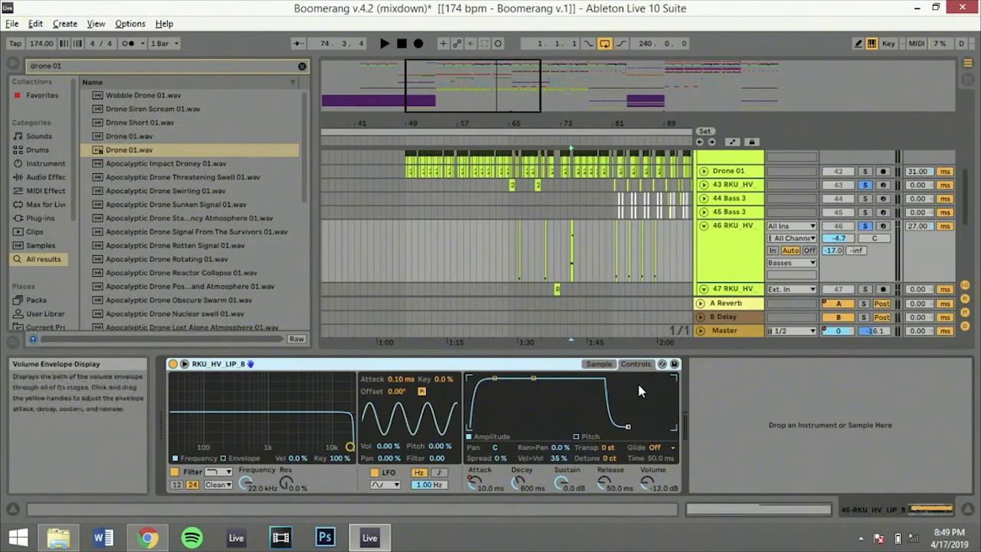
pyautogui.click(599, 364)
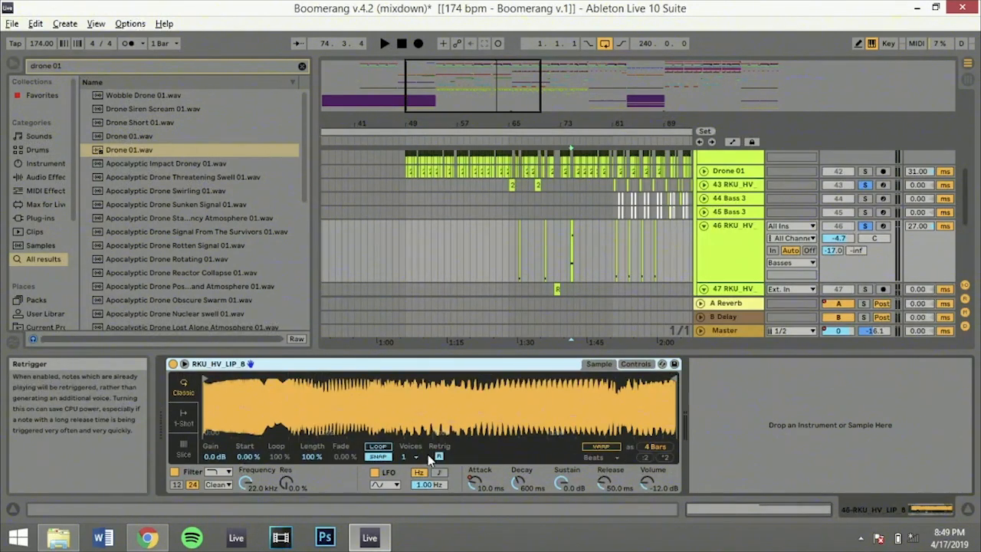
# Play the 46 RKU_HV track's clip from 74.3.1 with the solos on, then stop and clear the solos
pyautogui.click(570, 230)
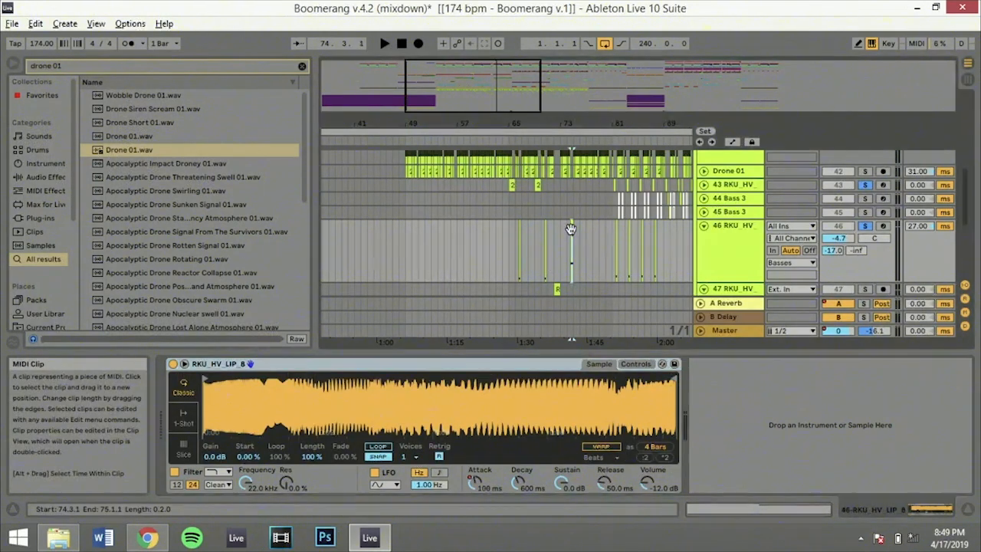
pyautogui.press('space')
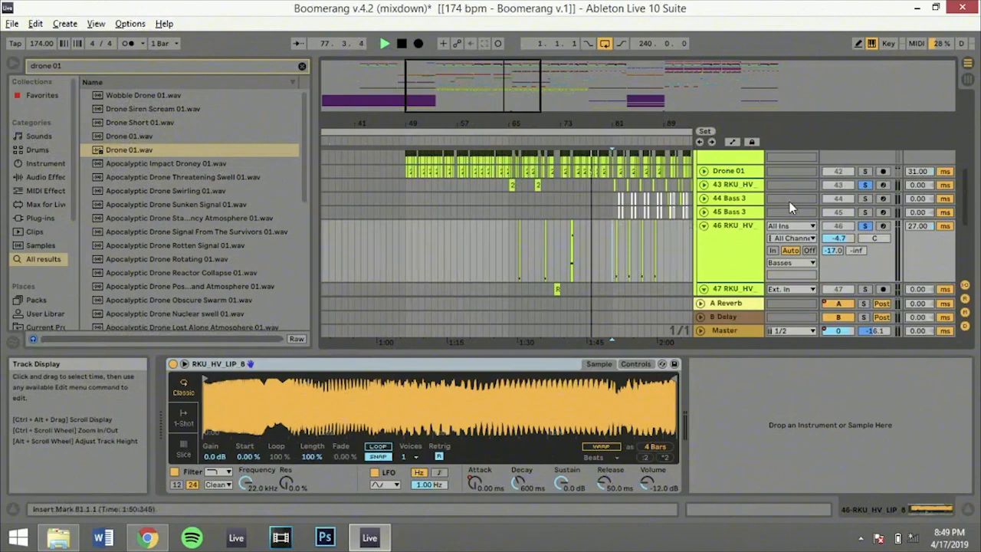
pyautogui.click(865, 226)
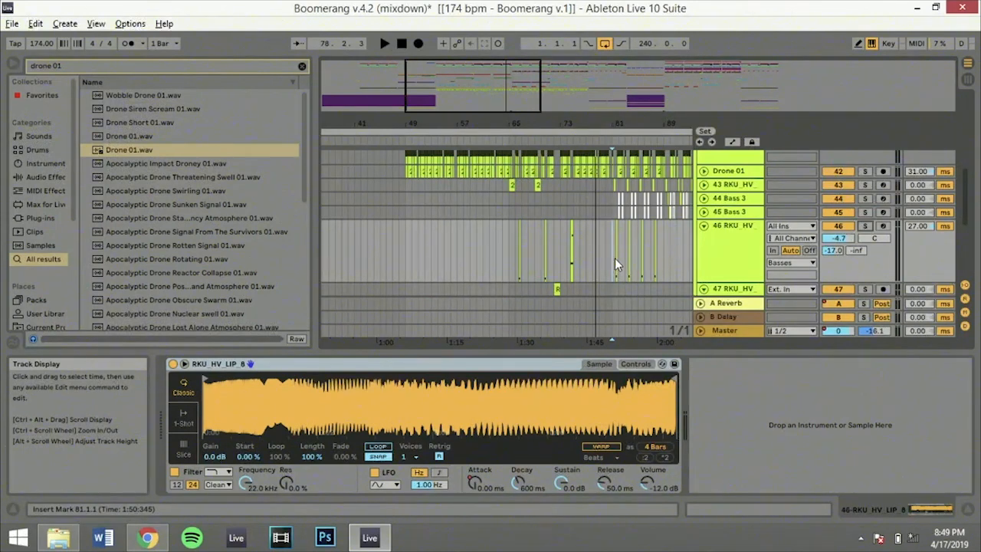
# Show the devices of the 45 Bass 3 track, solo 44 Bass 3 and 45 Bass 3, and play them from bar 89
pyautogui.click(665, 207)
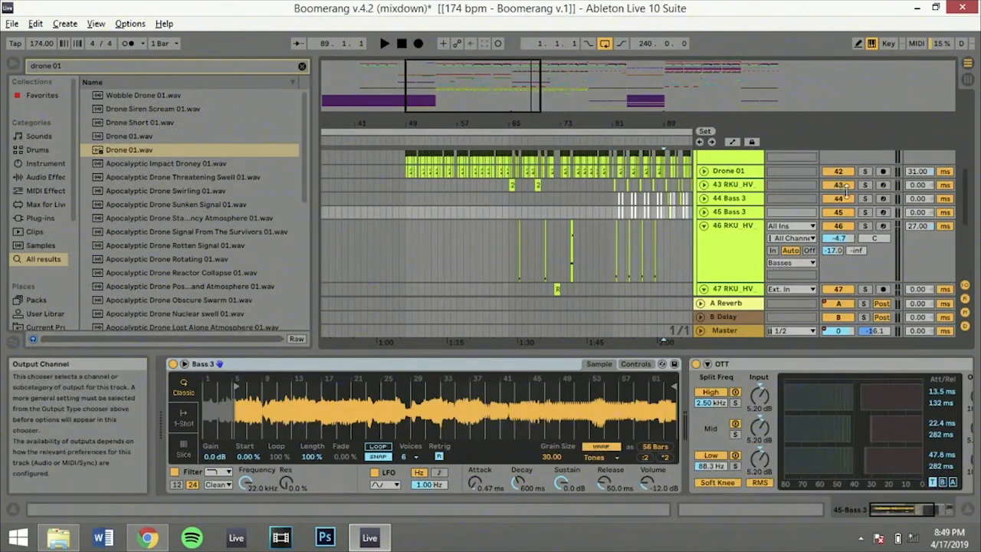
pyautogui.click(864, 198)
pyautogui.keyDown('ctrl'); pyautogui.click(866, 212); pyautogui.keyUp('ctrl')
pyautogui.press('space')
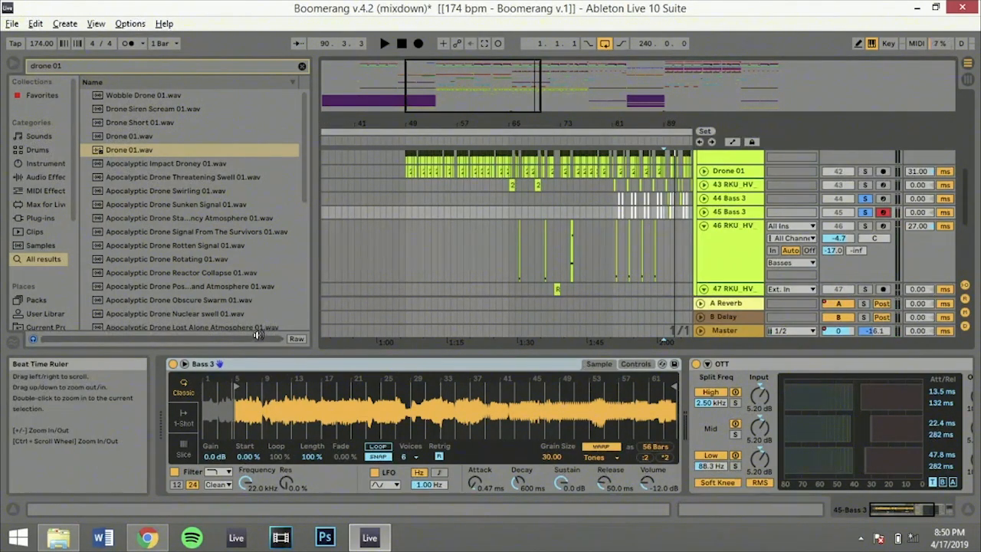
# Try moving the 45 Bass 3 sample's start marker to about bars 23 and 43, and undo the changes
pyautogui.click(378, 373)
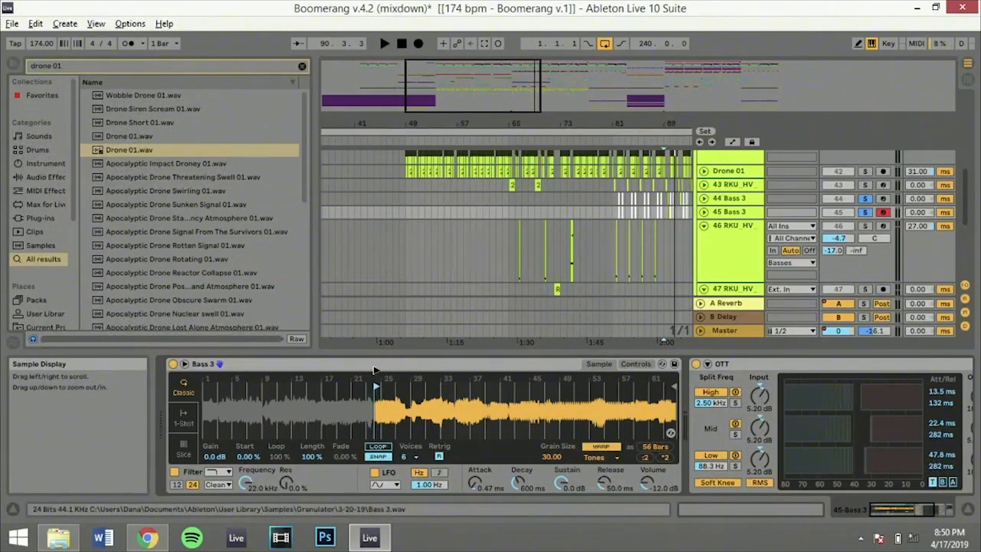
pyautogui.moveTo(377, 371); pyautogui.dragTo(523, 374)
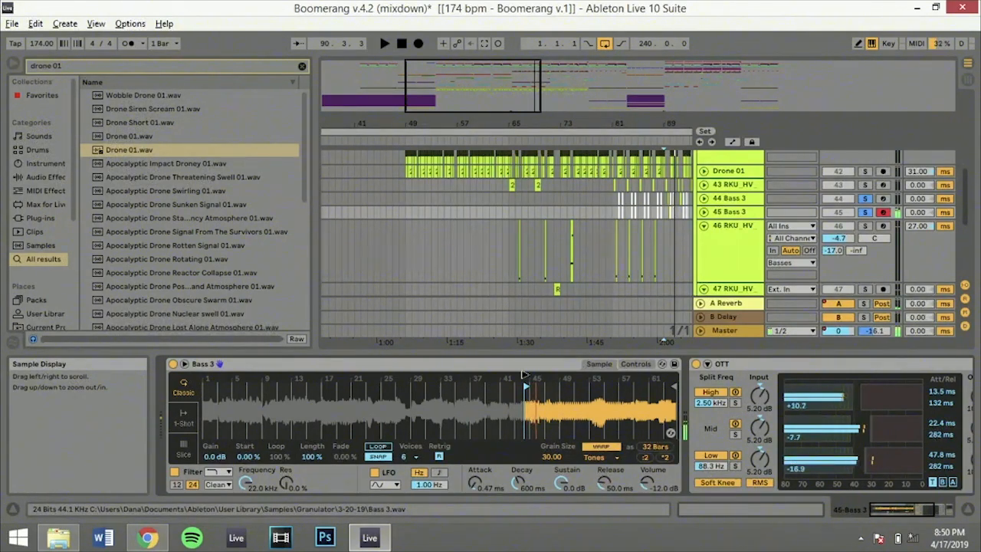
pyautogui.hotkey('ctrl', 'z')
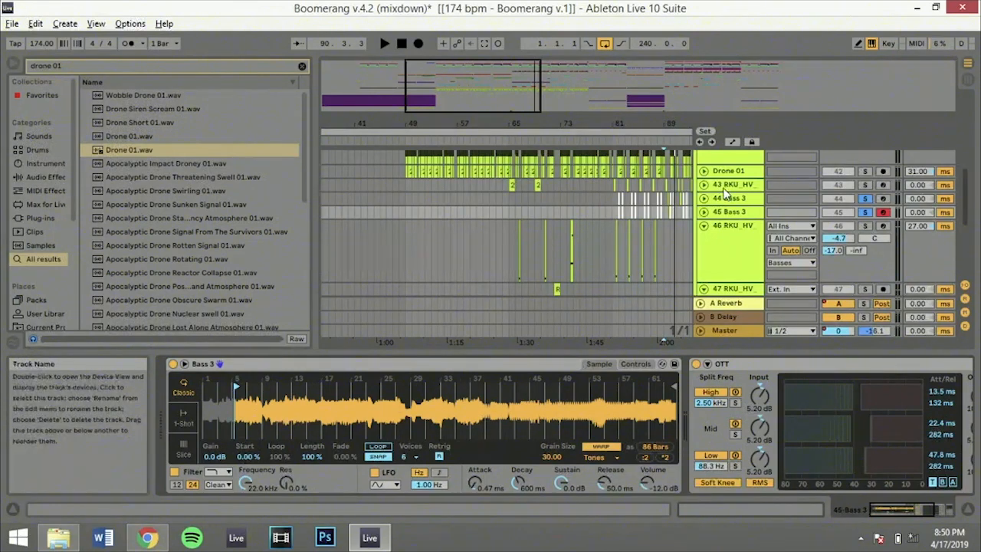
# Play the 44 Bass 3 track's part from bar 89, stop playback, and show its clips closely between bars 88 and 99
pyautogui.click(664, 204)
pyautogui.press('space')
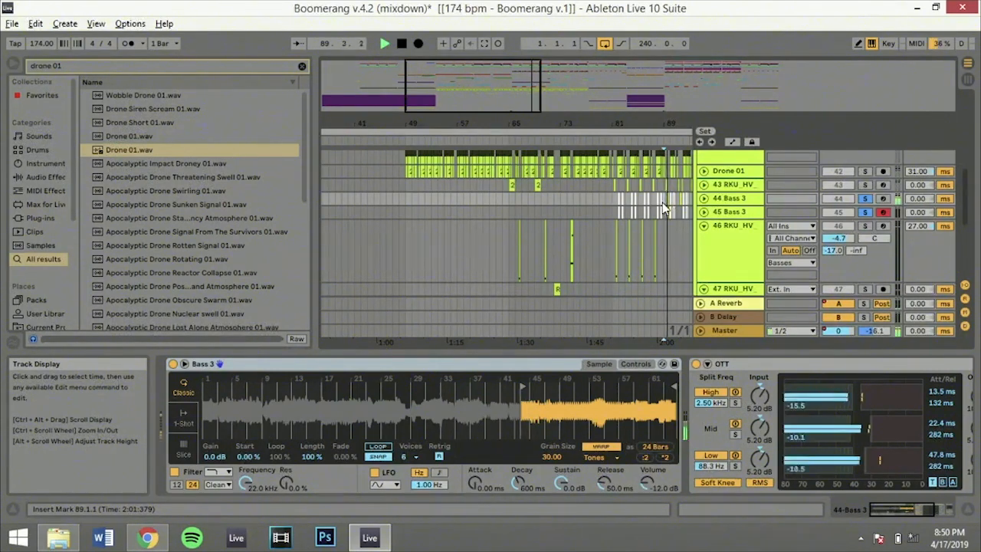
pyautogui.press('space')
pyautogui.moveTo(505, 72); pyautogui.dragTo(543, 107)
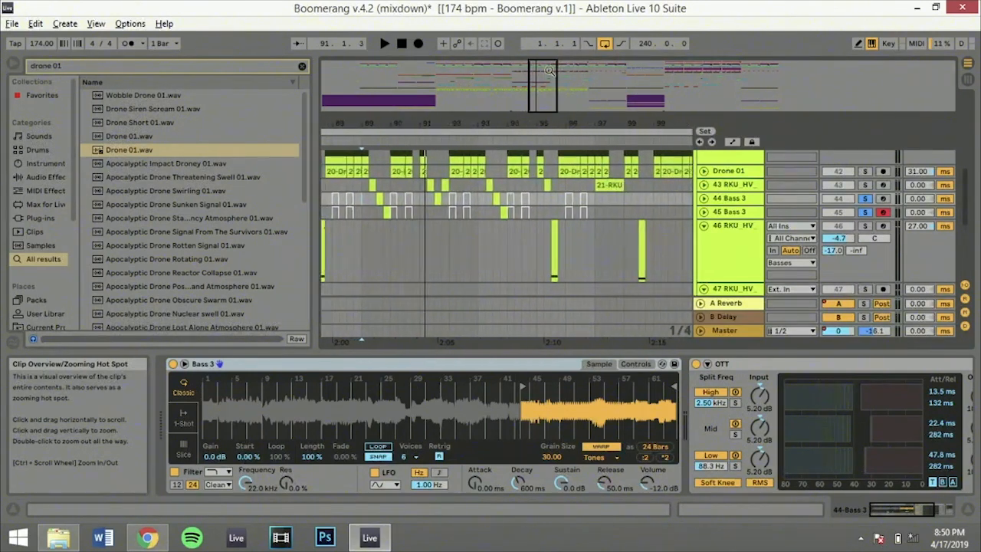
# Show the devices of the 43 RKU_HV track, solo it, and play it from 90.4.1
pyautogui.click(415, 183)
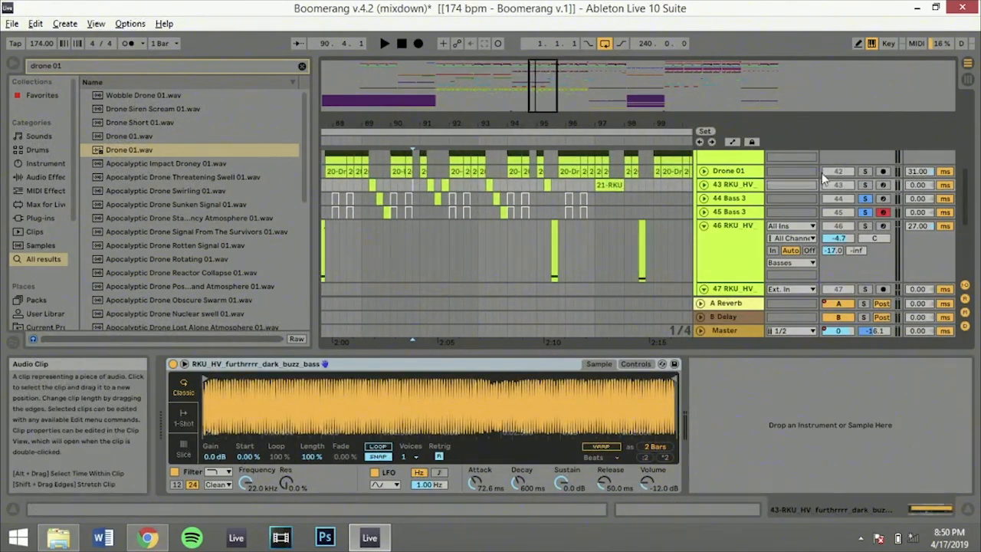
pyautogui.click(864, 185)
pyautogui.press('space')
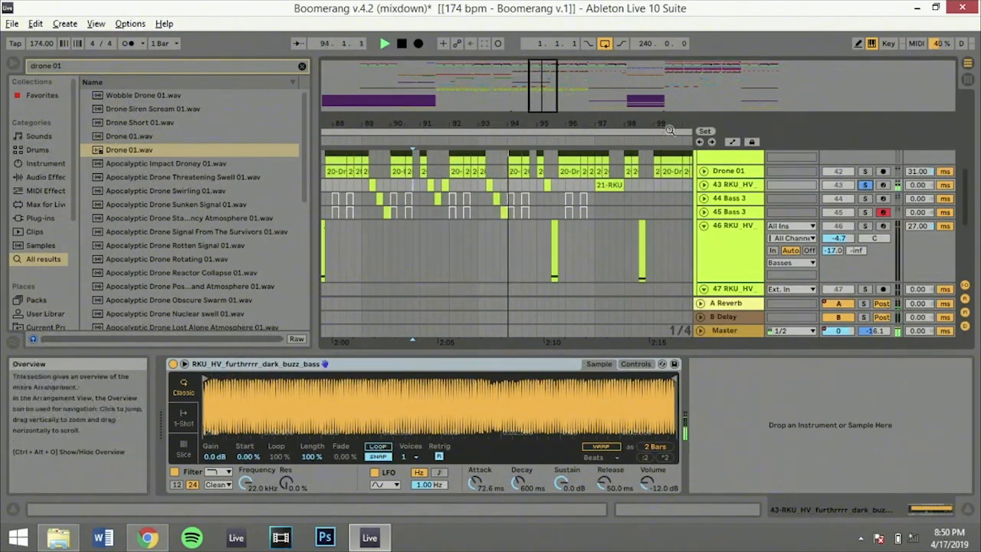
# Play from 95.3.1 with 46 RKU_HV soloed, switch the solo to 43 RKU_HV, and clear the solo
pyautogui.click(733, 233)
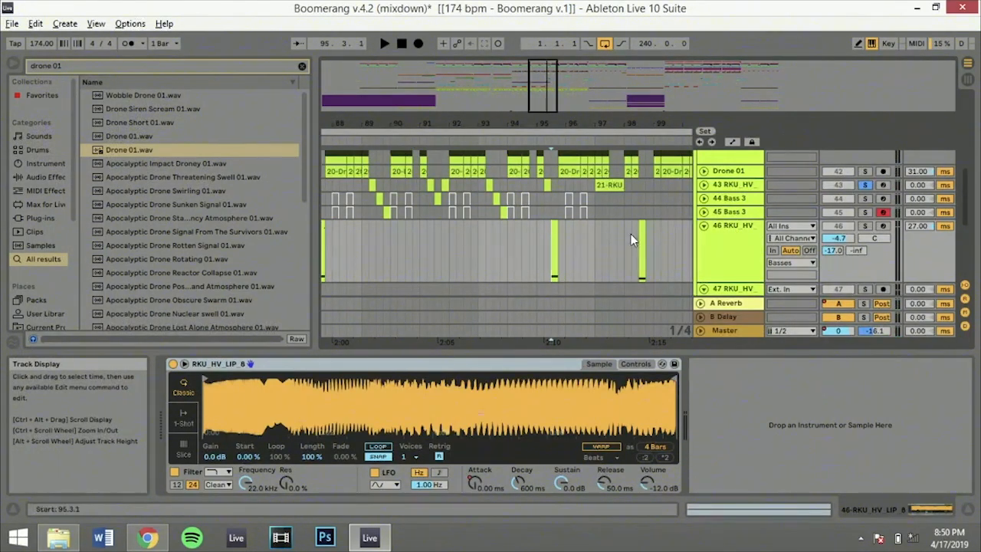
pyautogui.click(863, 225)
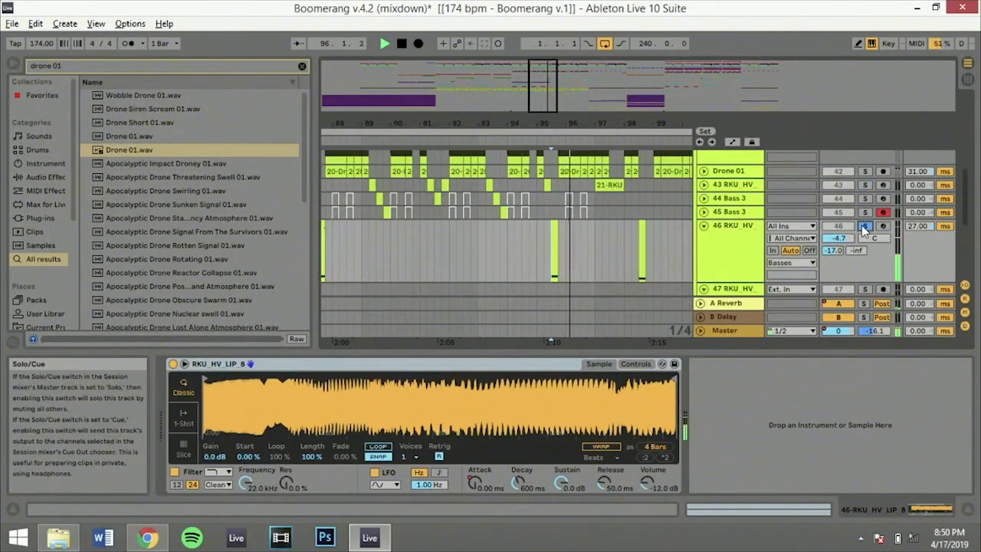
pyautogui.click(863, 184)
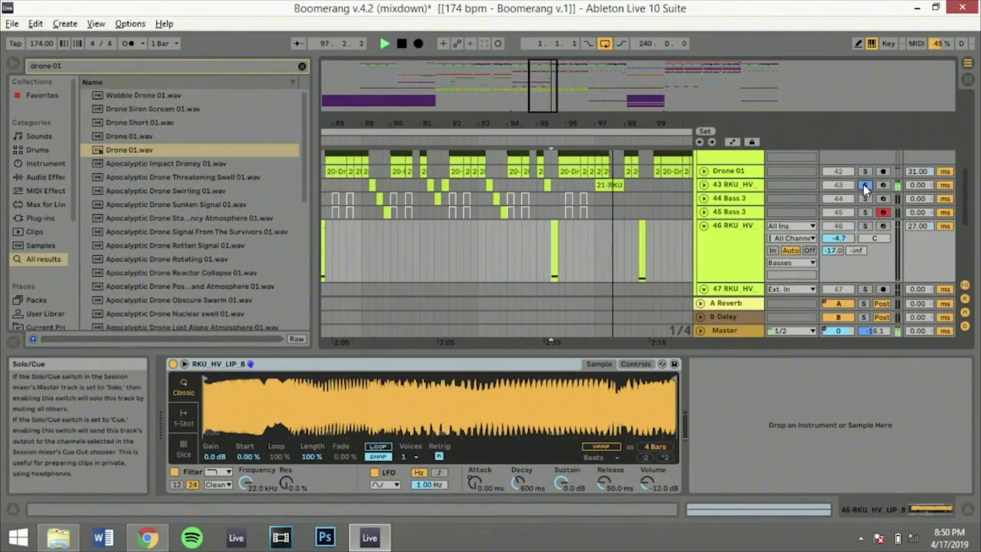
pyautogui.click(863, 184)
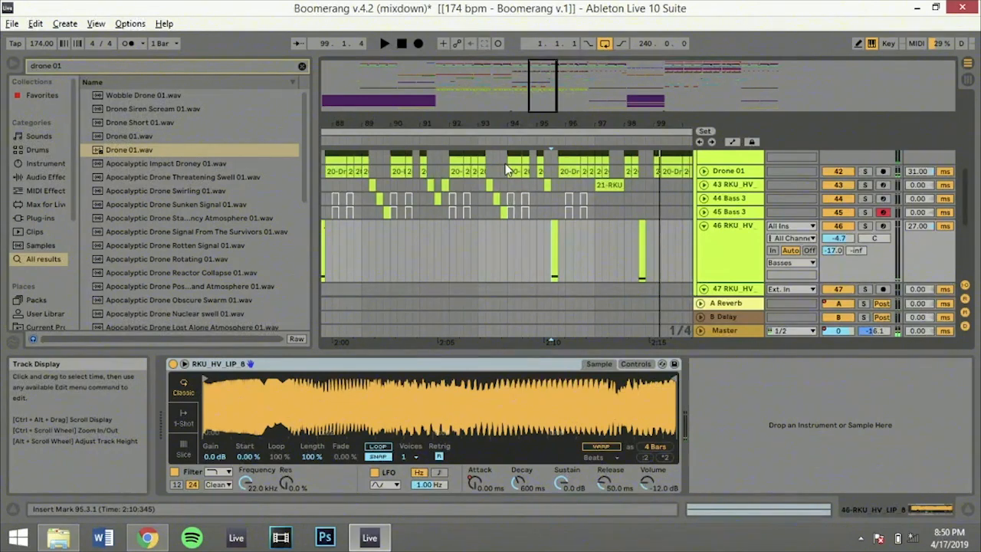
# Fold the 46 RKU_HV track and place the insert marker at 93.3.1 on it
pyautogui.scroll(3, 505, 163)
pyautogui.click(705, 254)
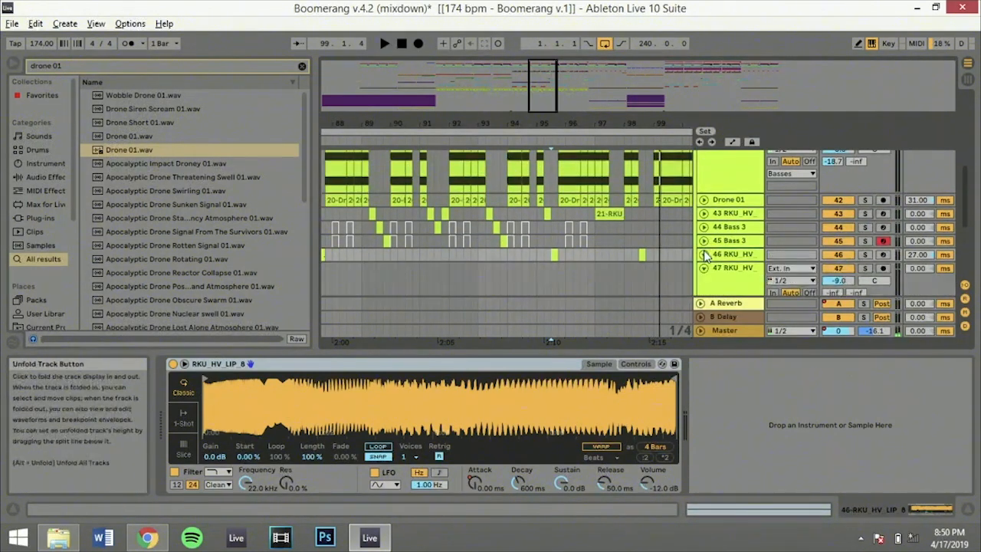
pyautogui.scroll(-5, 534, 210)
pyautogui.scroll(2, 534, 209)
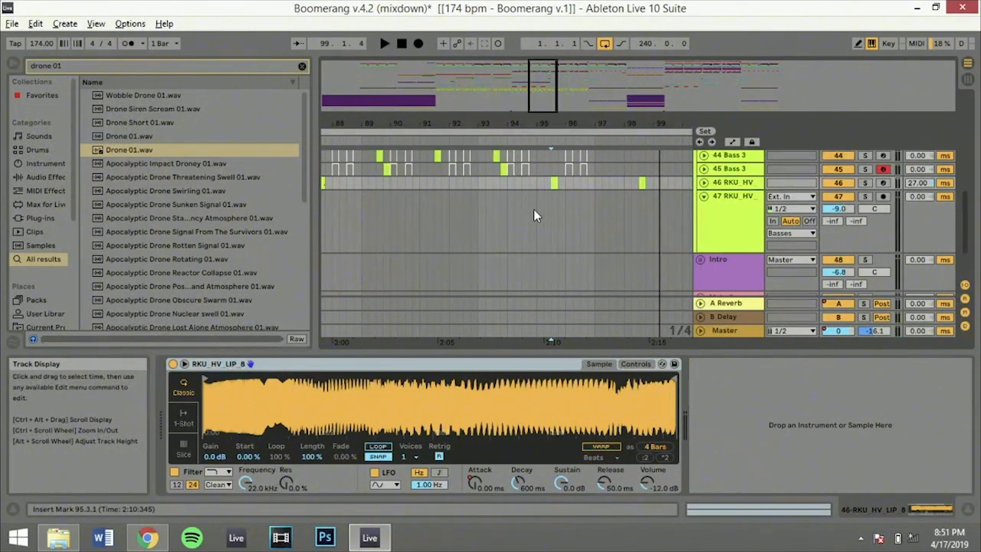
pyautogui.click(493, 184)
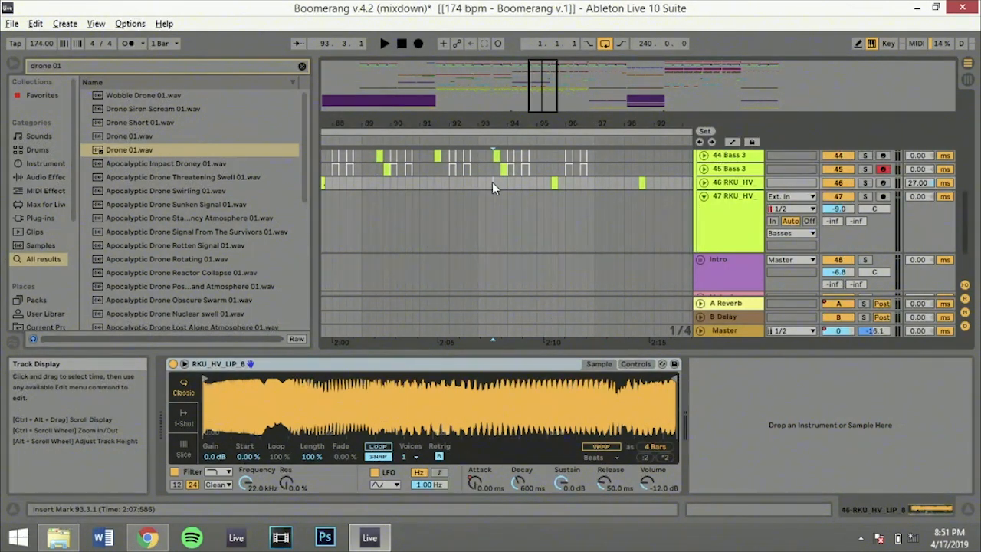
# Solo the Basses group, play the arrangement from bar 97, and stop with the bass clips around bars 87 to 103 in view
pyautogui.scroll(2, 492, 182)
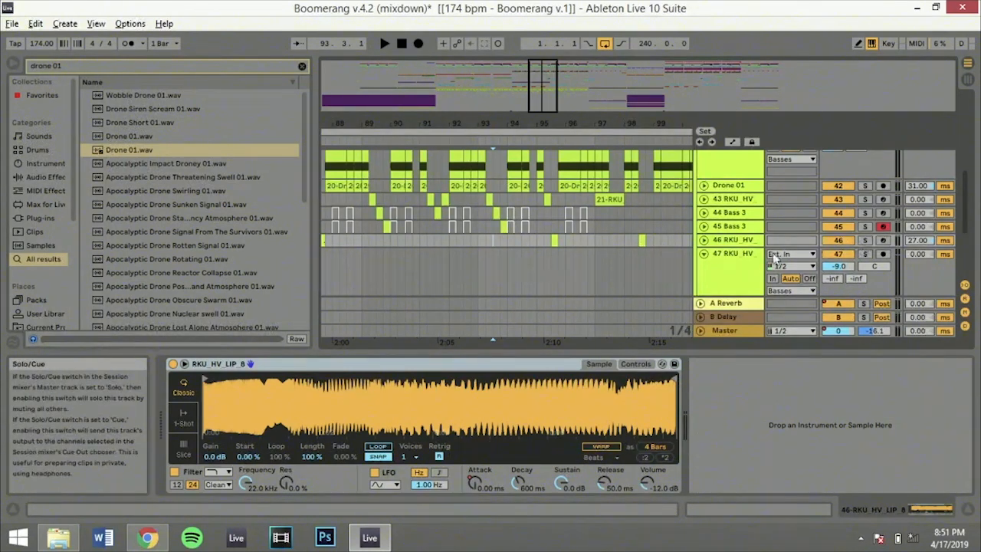
pyautogui.scroll(1, 626, 260)
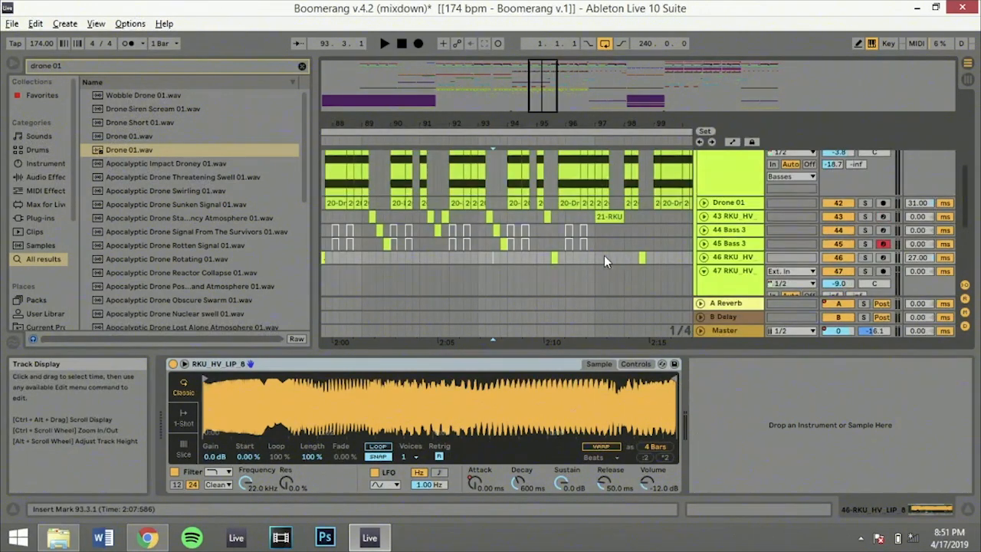
pyautogui.scroll(3, 813, 234)
pyautogui.moveTo(455, 123); pyautogui.dragTo(455, 67)
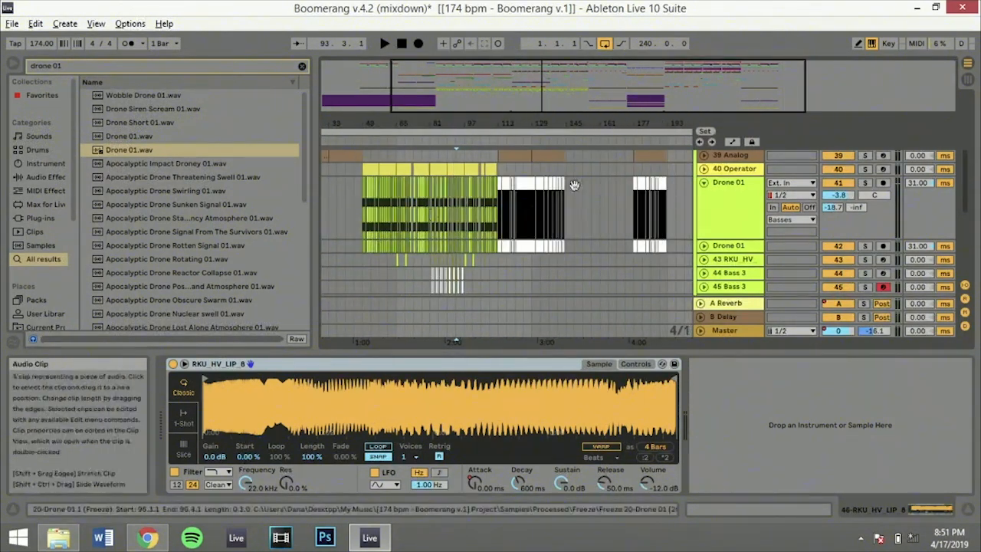
pyautogui.hotkey('alt', 'u')
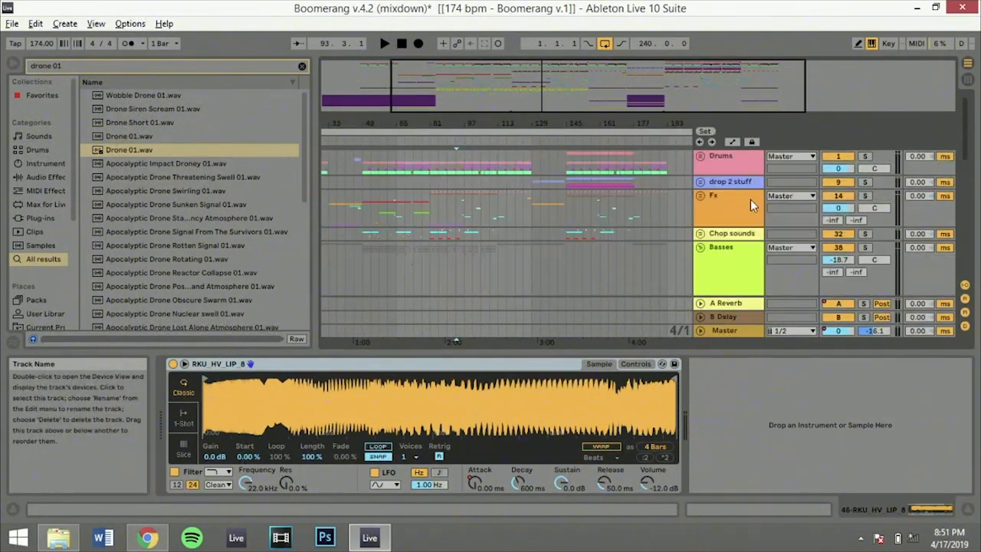
pyautogui.click(467, 197)
pyautogui.press('space')
pyautogui.click(864, 248)
pyautogui.scroll(-4, 865, 248)
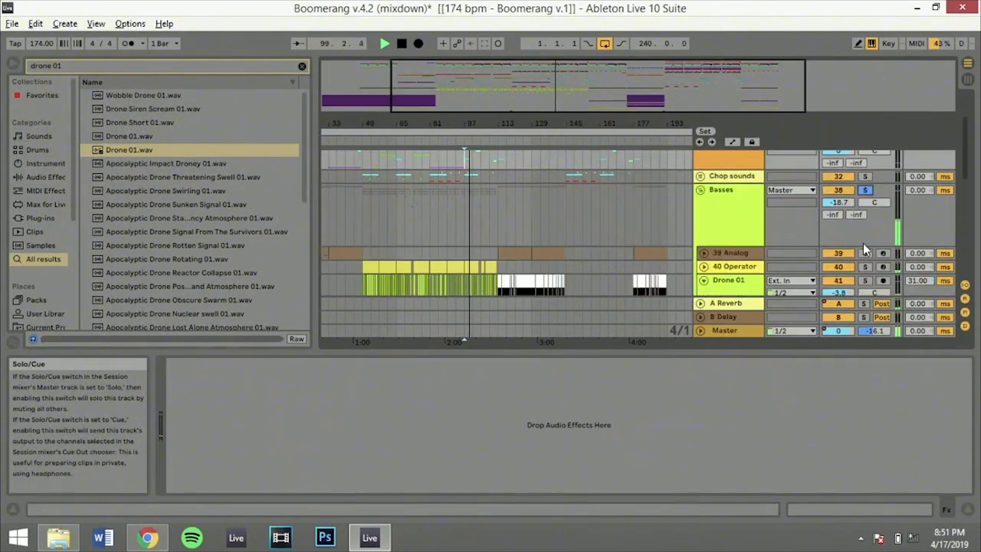
pyautogui.scroll(-3, 863, 243)
pyautogui.moveTo(588, 90); pyautogui.dragTo(545, 163)
pyautogui.press('space')
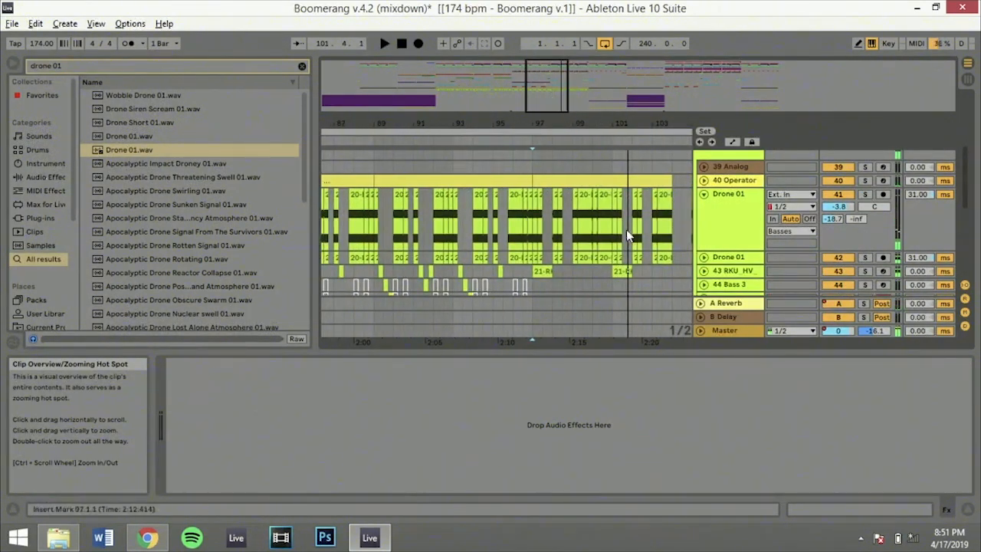
# Examine the clip settings on the first Drone 01 track (41) around 99.2.1 and at 99.1.1
pyautogui.click(534, 196)
pyautogui.moveTo(576, 201); pyautogui.dragTo(592, 201)
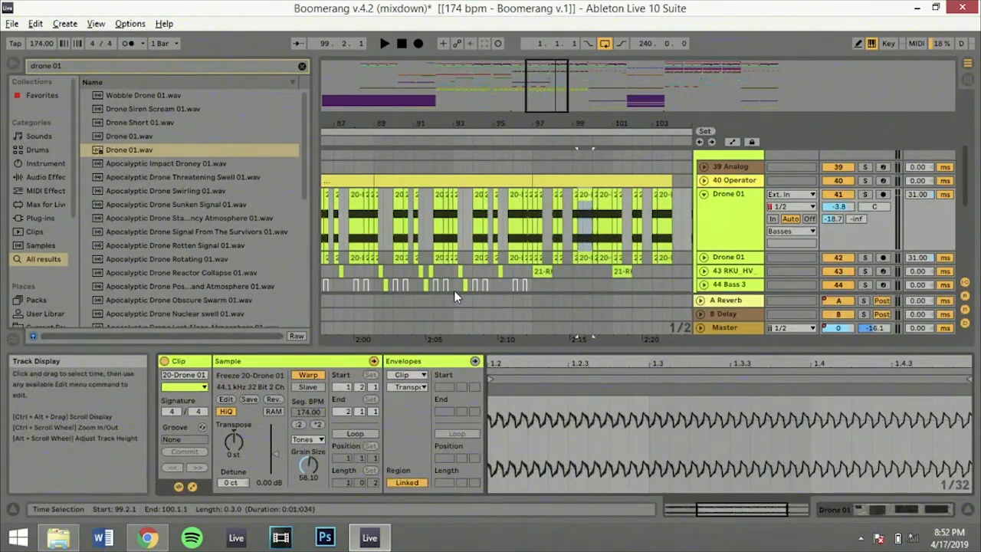
pyautogui.click(575, 197)
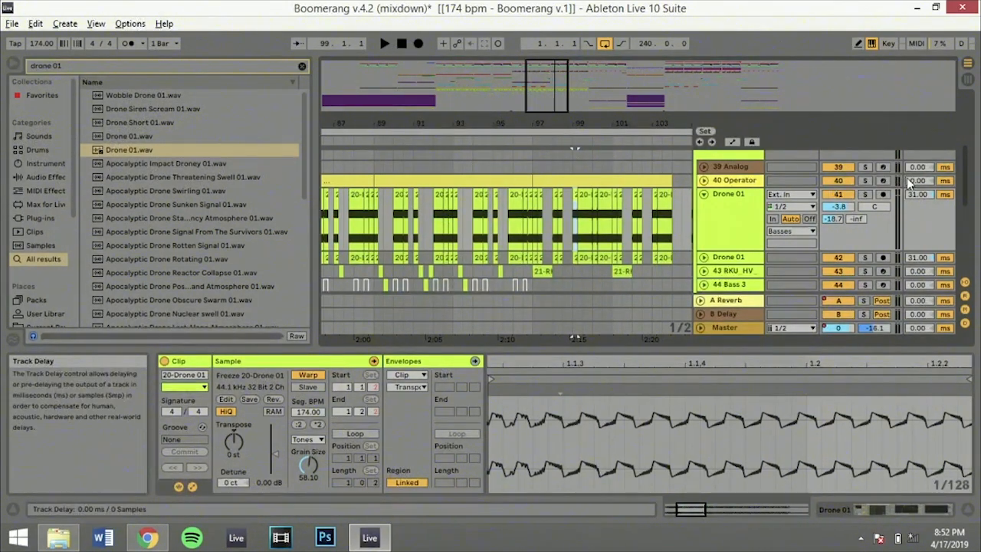
# Compare the transpose settings of track 41's Drone 01 clips at 92.1.1 and 92.4.1, and look at the warp mode options
pyautogui.click(435, 200)
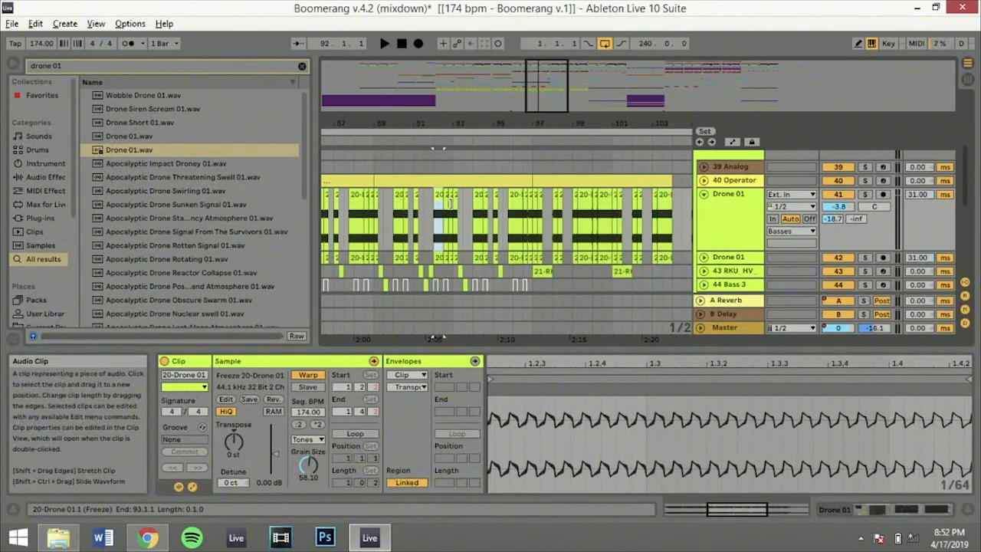
pyautogui.click(450, 201)
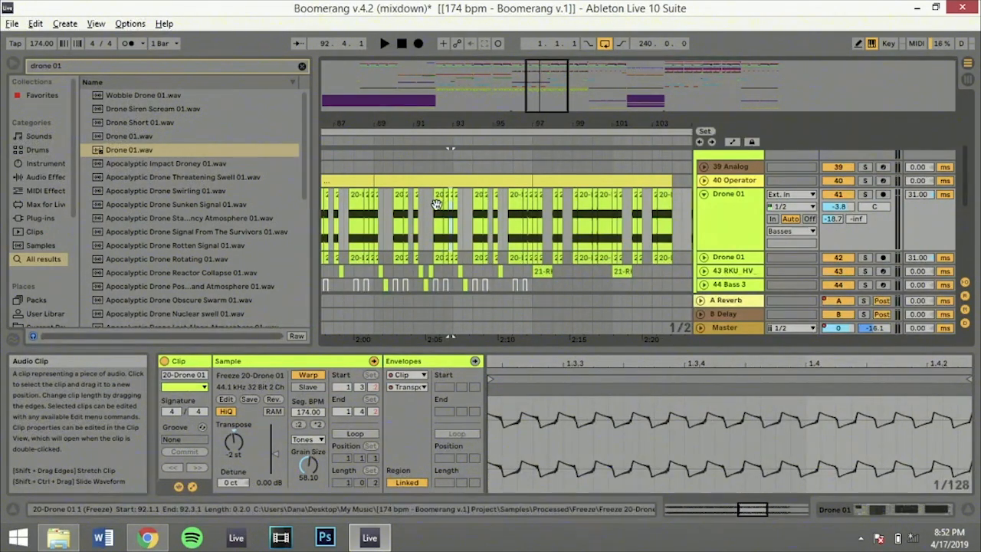
pyautogui.click(438, 203)
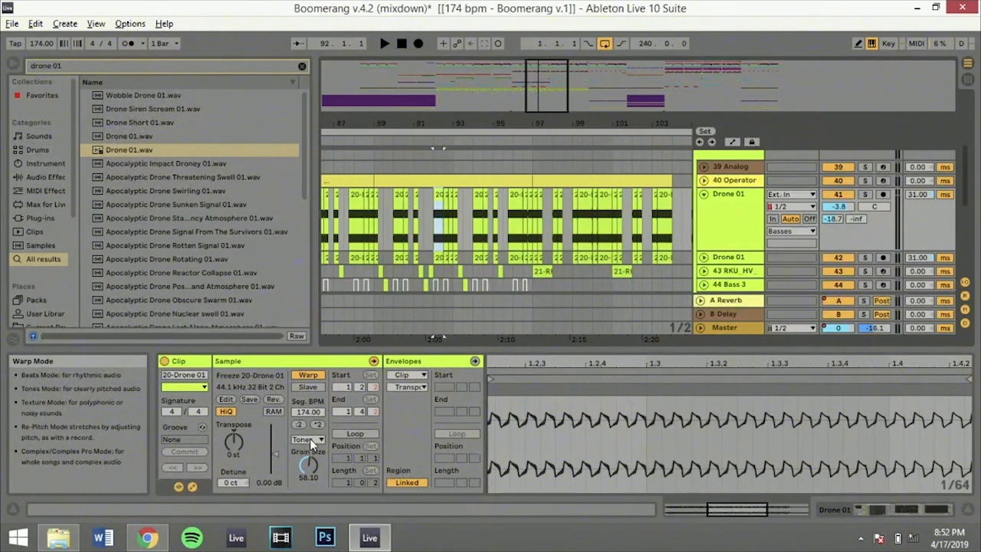
pyautogui.click(309, 438)
pyautogui.click(310, 439)
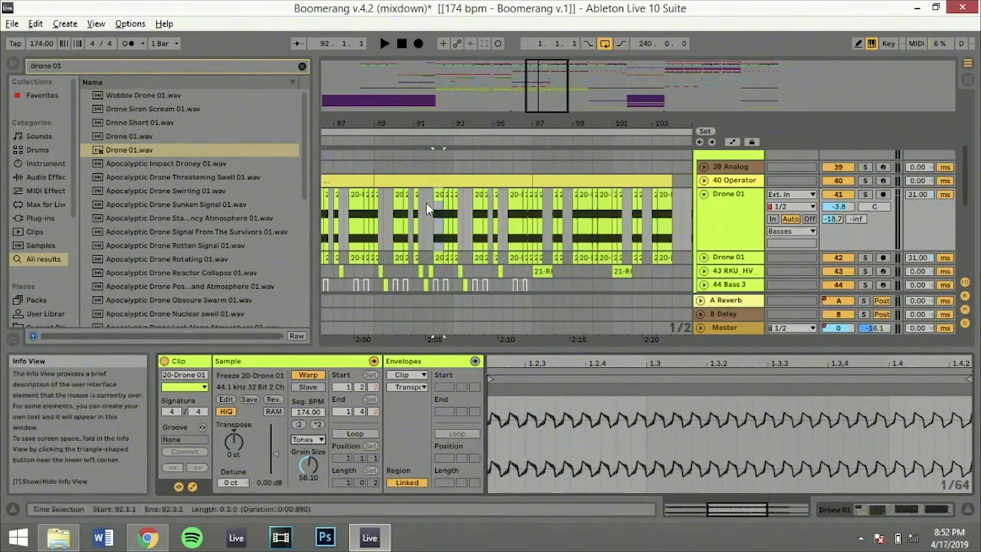
# Play the RKU_HV clip on track 47 from 104.1.1 and examine its full waveform in the sample display
pyautogui.scroll(-5, 683, 181)
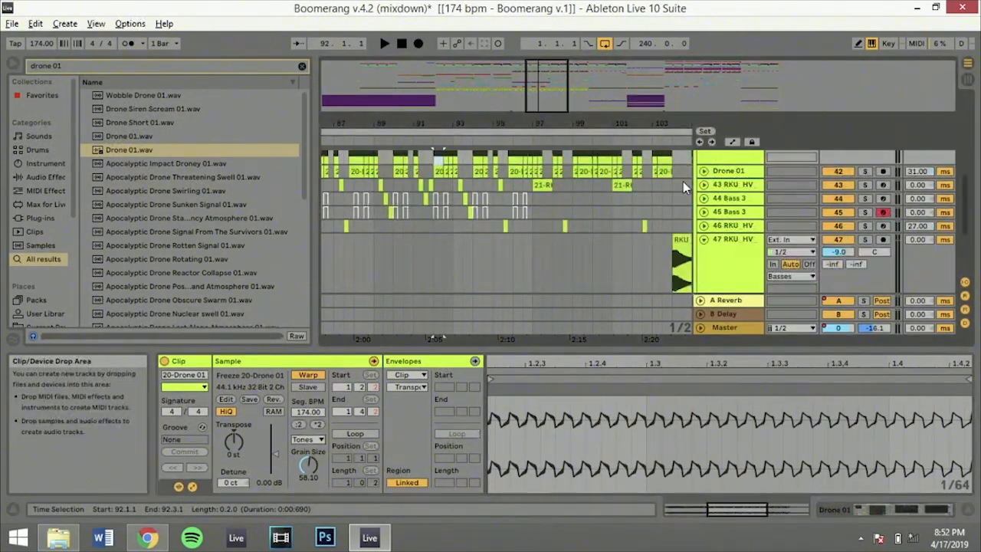
pyautogui.click(682, 243)
pyautogui.press('space')
pyautogui.press('space')
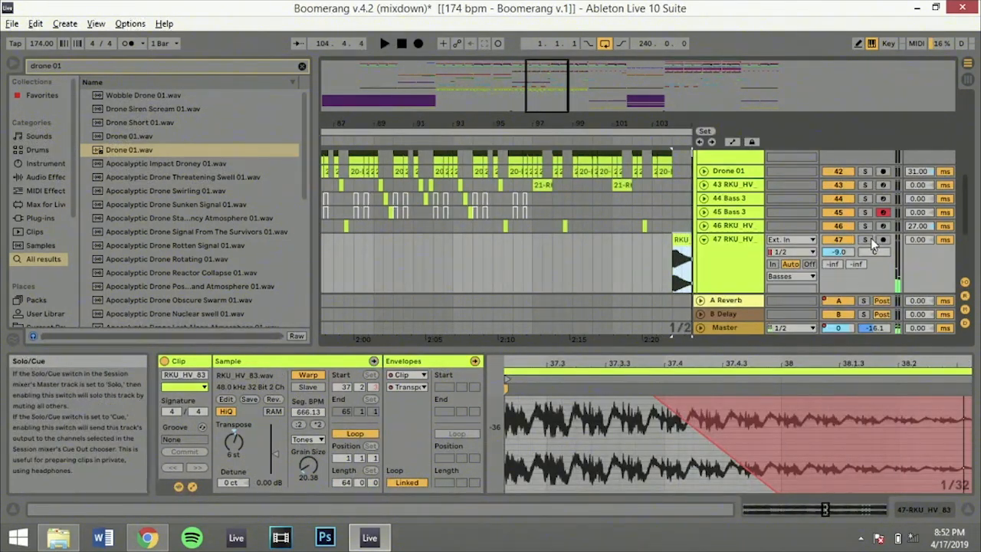
pyautogui.scroll(5, 634, 483)
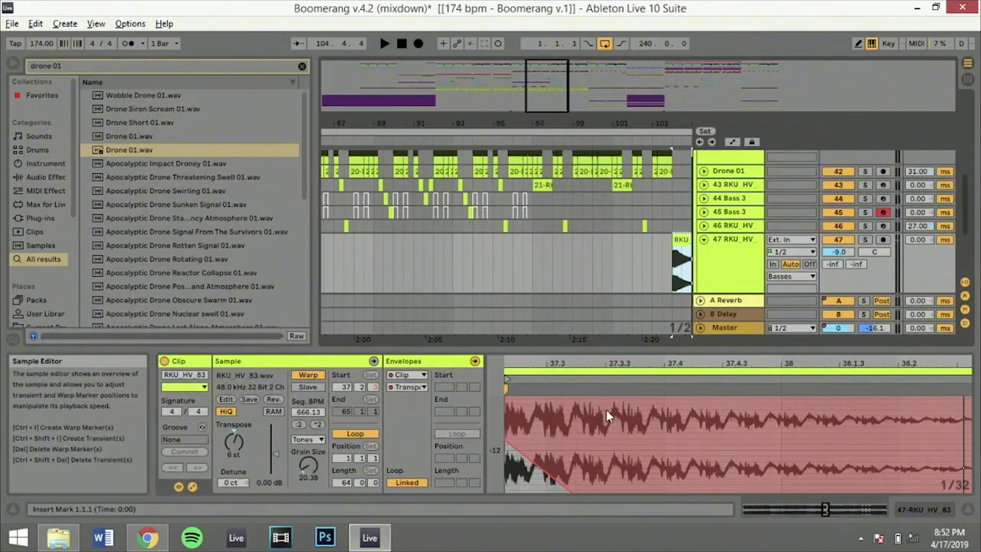
pyautogui.moveTo(619, 359); pyautogui.dragTo(773, 359)
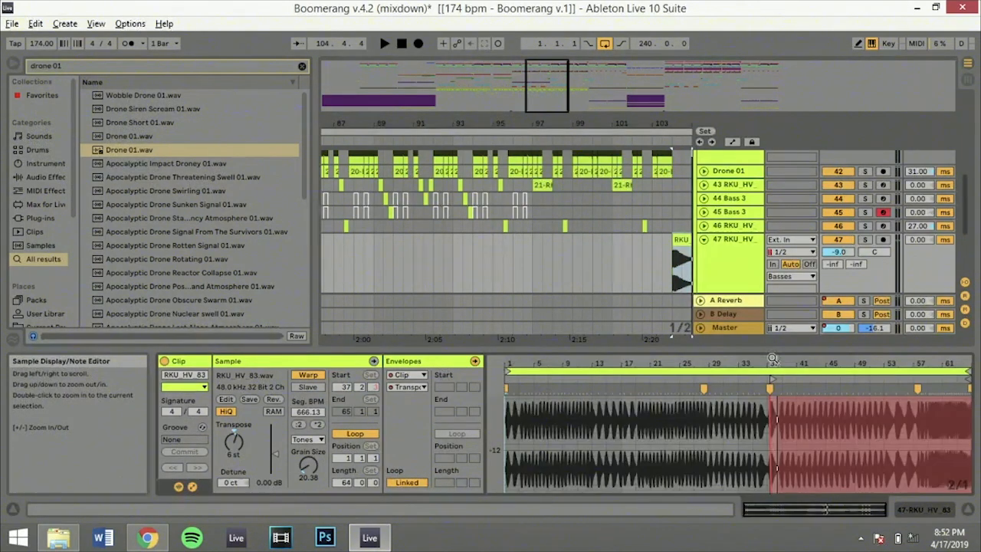
pyautogui.click(778, 462)
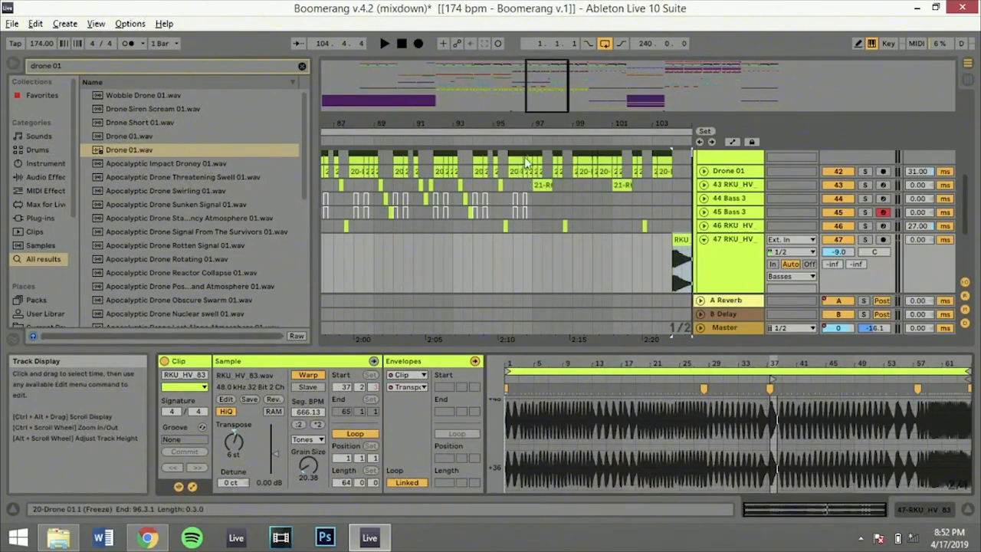
# Fold the 47 RKU_HV track and select the Drone 01 clip at 80.1.1 on track 41 with the whole arrangement in view
pyautogui.moveTo(559, 86); pyautogui.dragTo(558, 15)
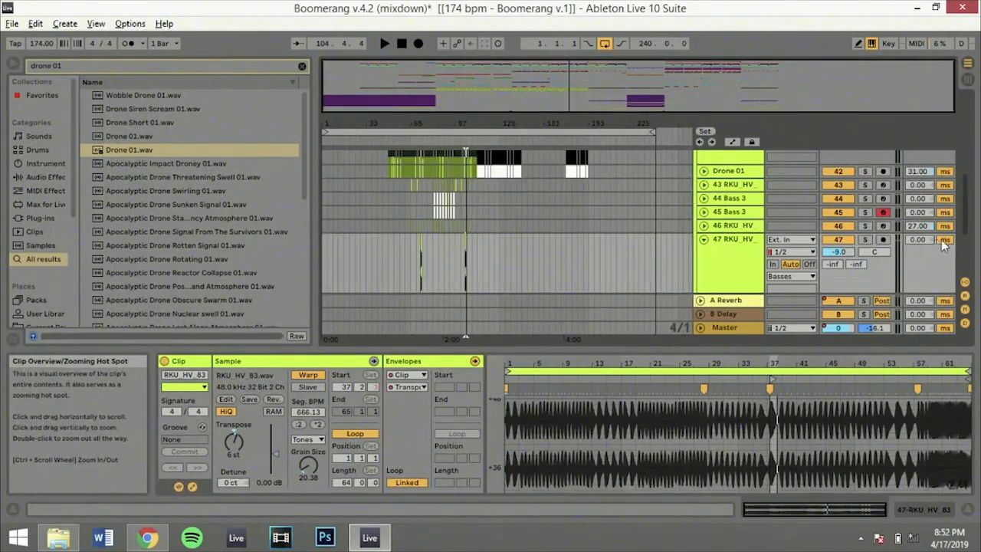
pyautogui.click(703, 239)
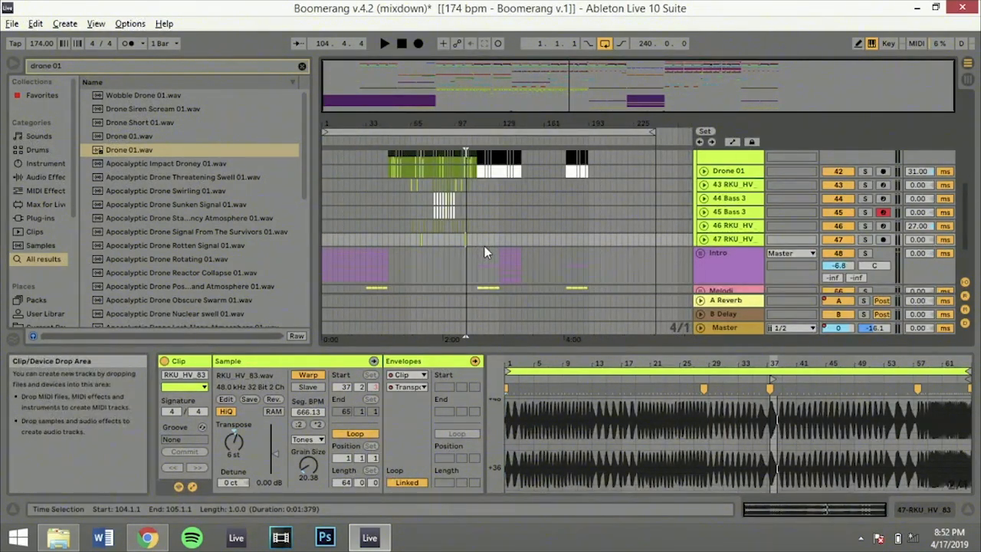
pyautogui.scroll(3, 485, 247)
pyautogui.scroll(-1, 484, 247)
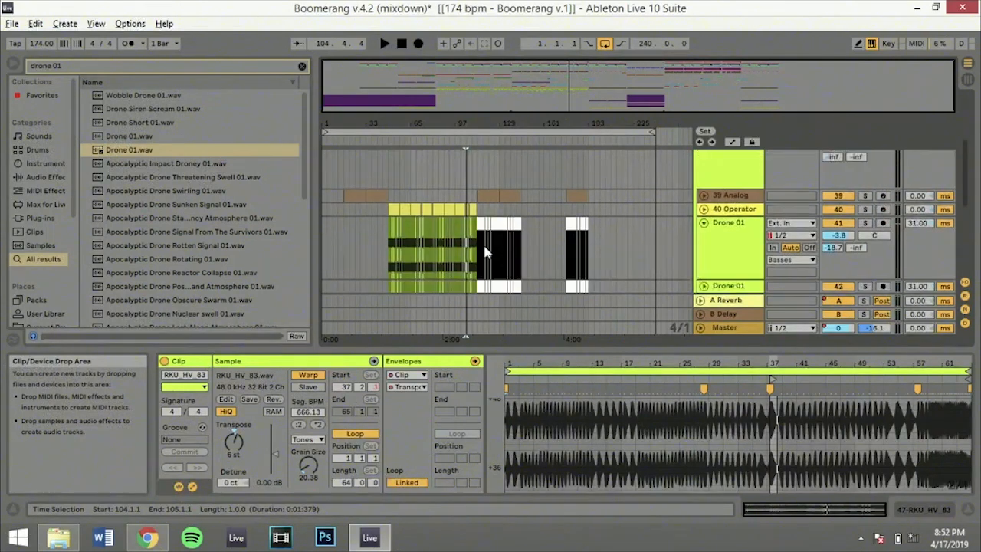
pyautogui.click(431, 238)
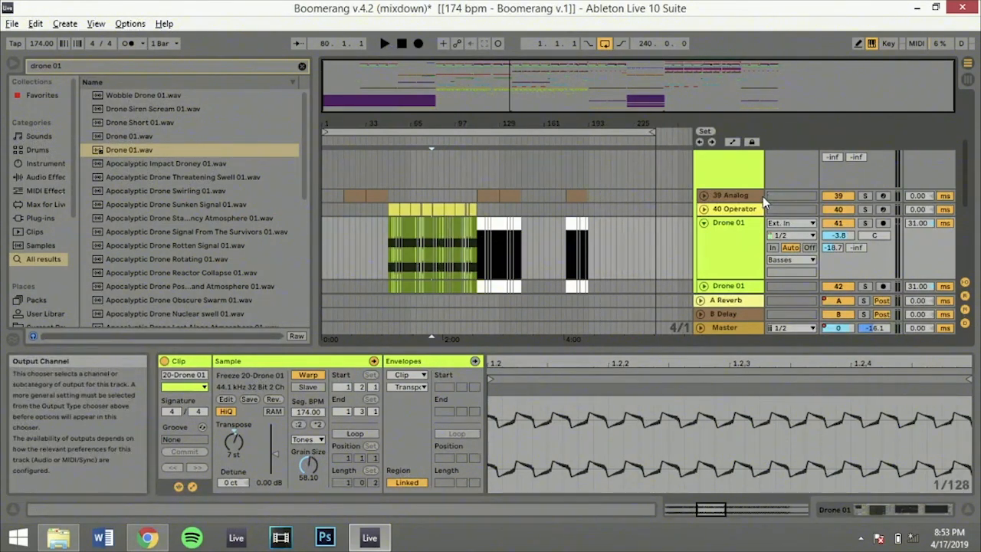
# Fold the Basses group, unfold the Fx group, and look over its tracks
pyautogui.scroll(3, 680, 216)
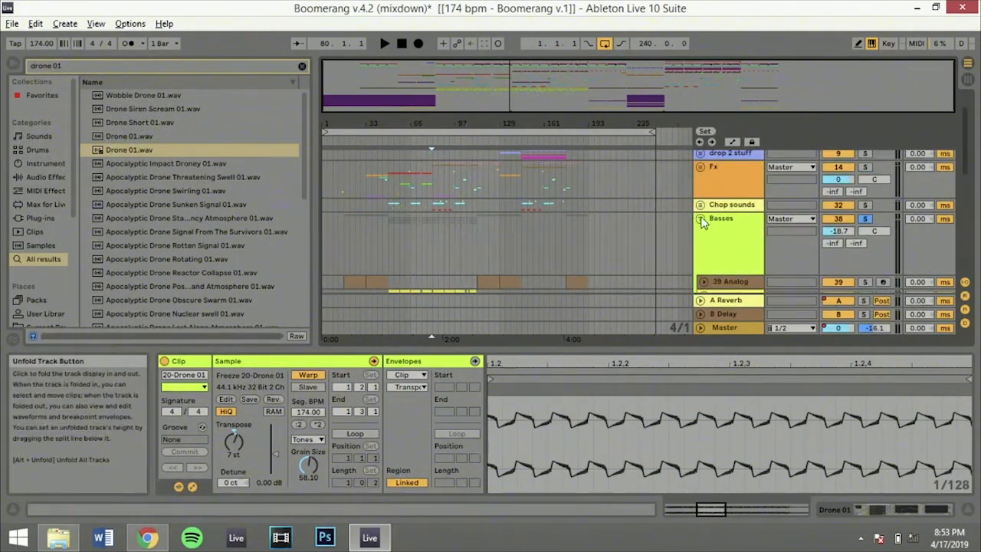
pyautogui.click(699, 219)
pyautogui.click(700, 167)
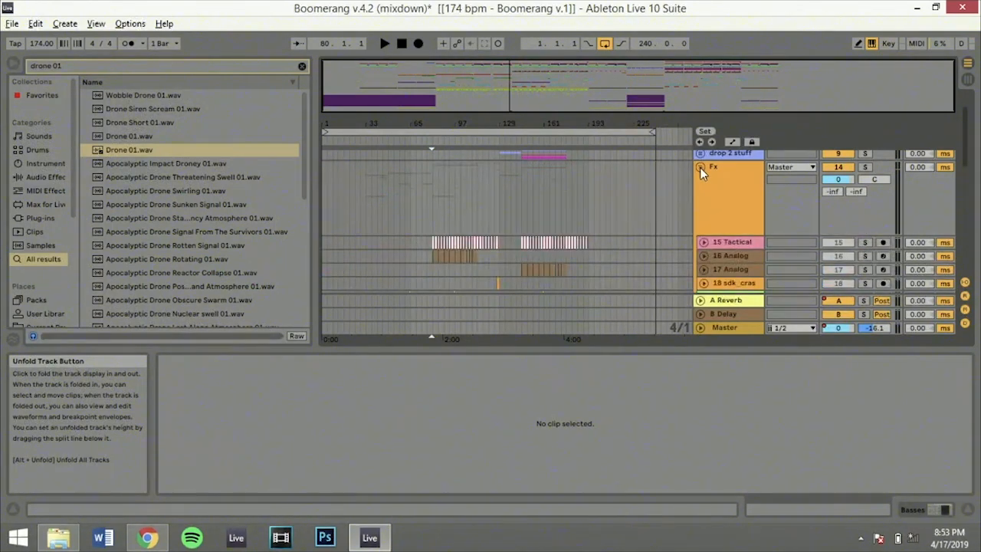
pyautogui.scroll(-3, 396, 249)
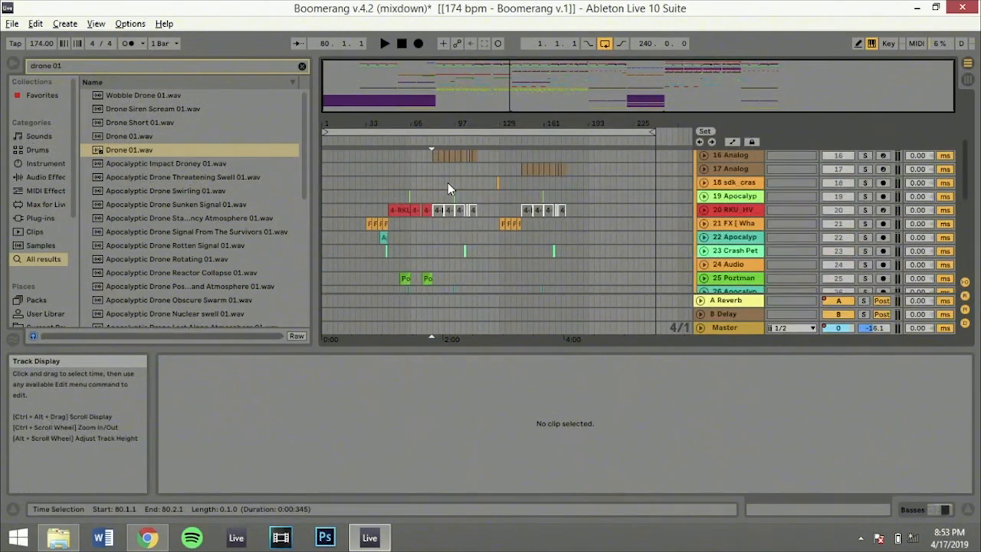
pyautogui.scroll(1, 447, 183)
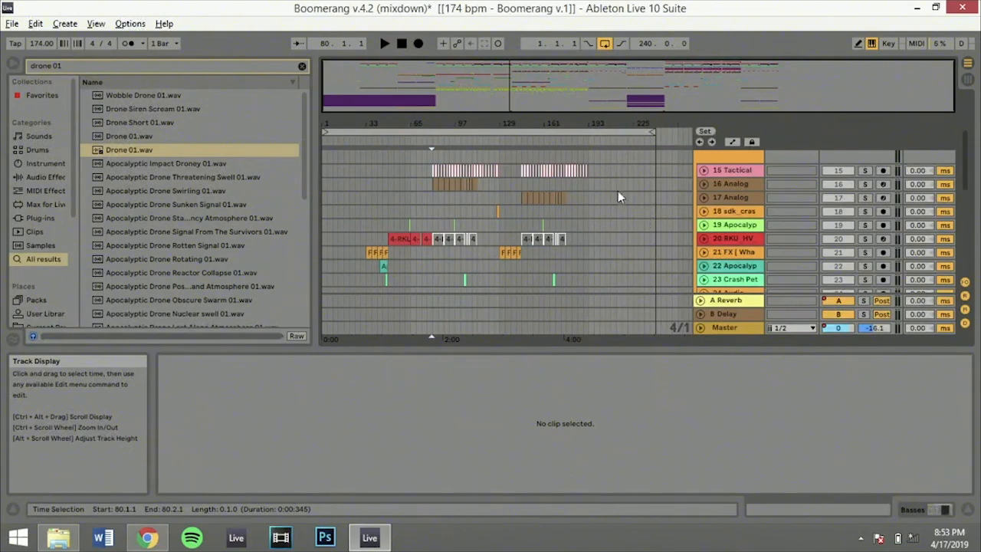
pyautogui.scroll(5, 607, 199)
pyautogui.scroll(-2, 607, 199)
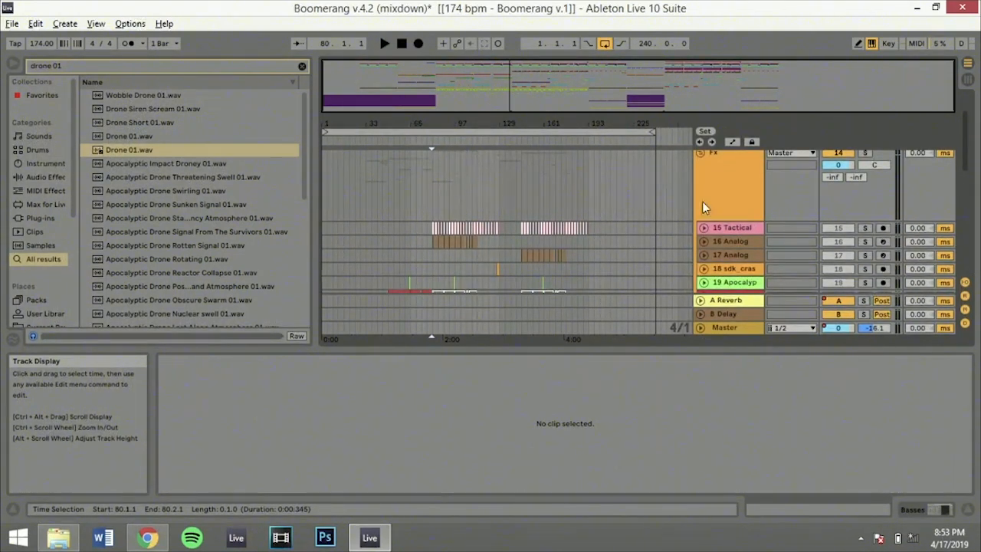
# Solo the Fx group, play it briefly from bar 80, and place the insert marker at 81.1.1 on the 17 Analog track
pyautogui.click(866, 153)
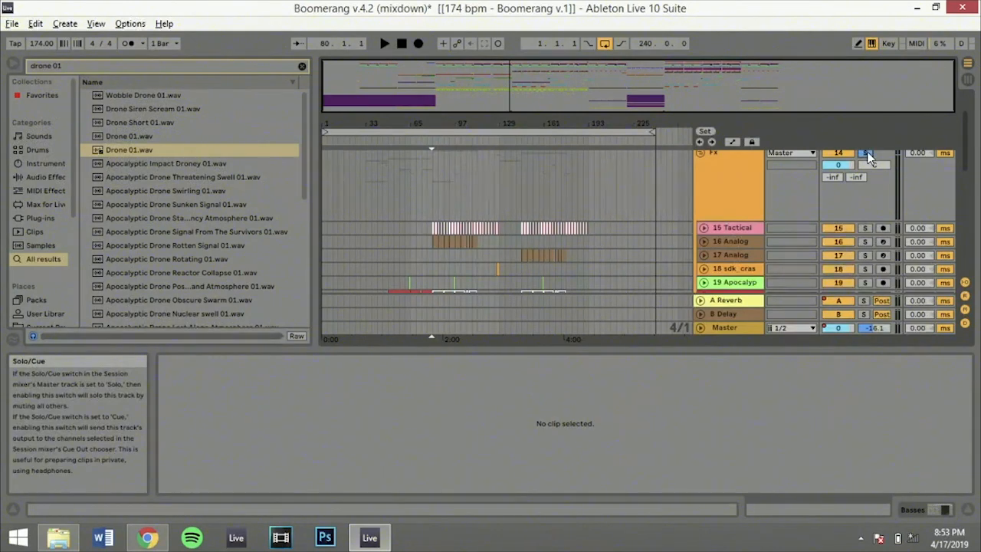
pyautogui.press('space')
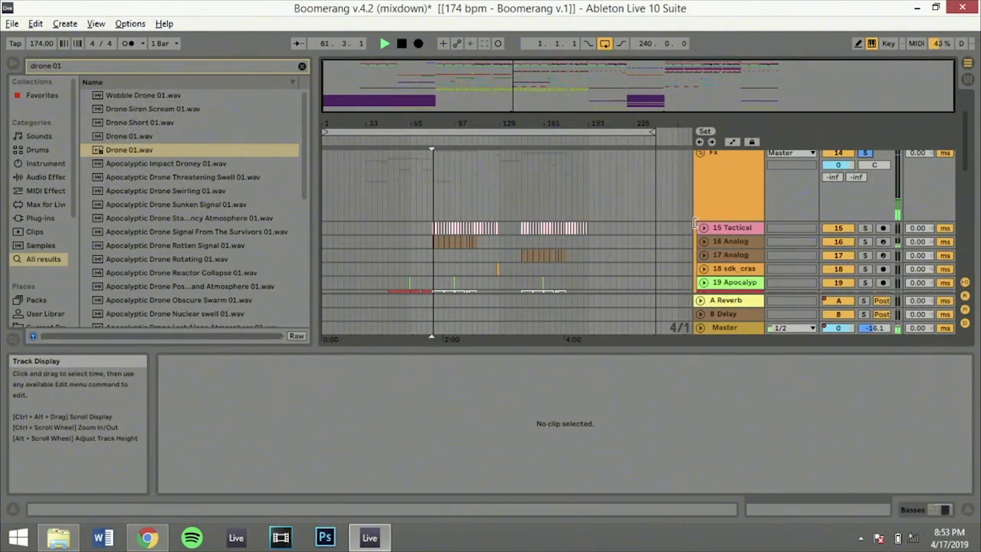
pyautogui.press('space')
pyautogui.click(435, 259)
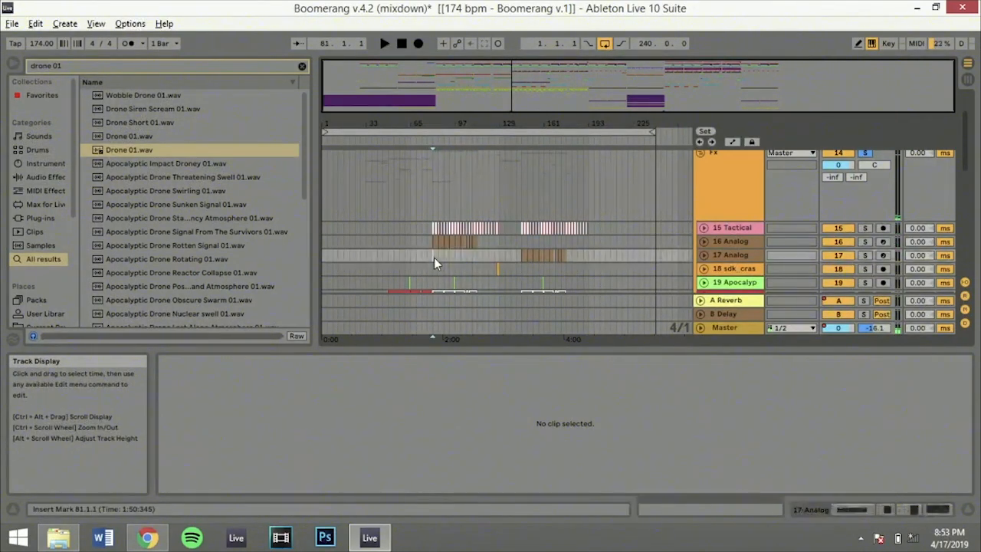
# Select the police siren clip at bar 81 on track 31, solo that track, and play it briefly
pyautogui.scroll(-5, 434, 257)
pyautogui.scroll(-5, 433, 258)
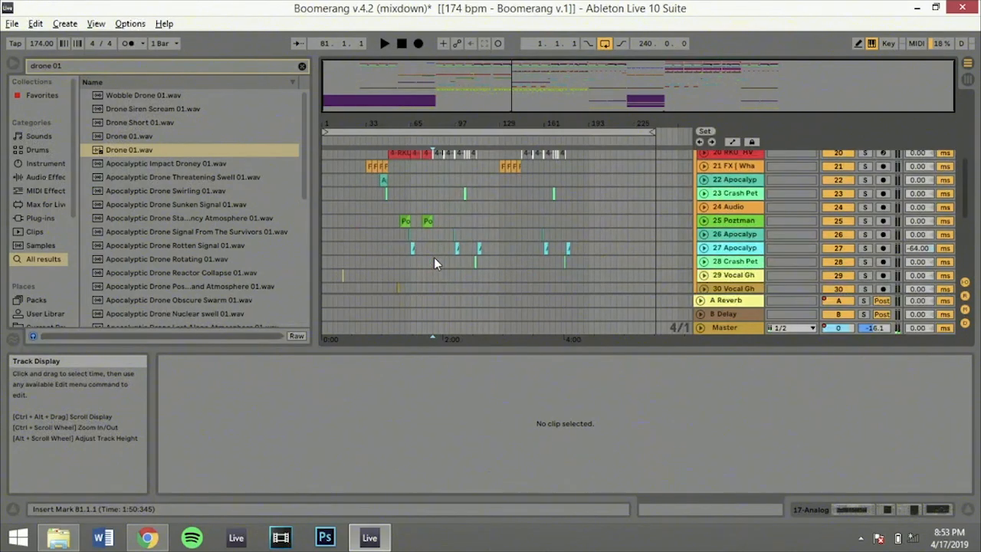
pyautogui.scroll(-5, 439, 224)
pyautogui.scroll(4, 440, 224)
pyautogui.click(439, 207)
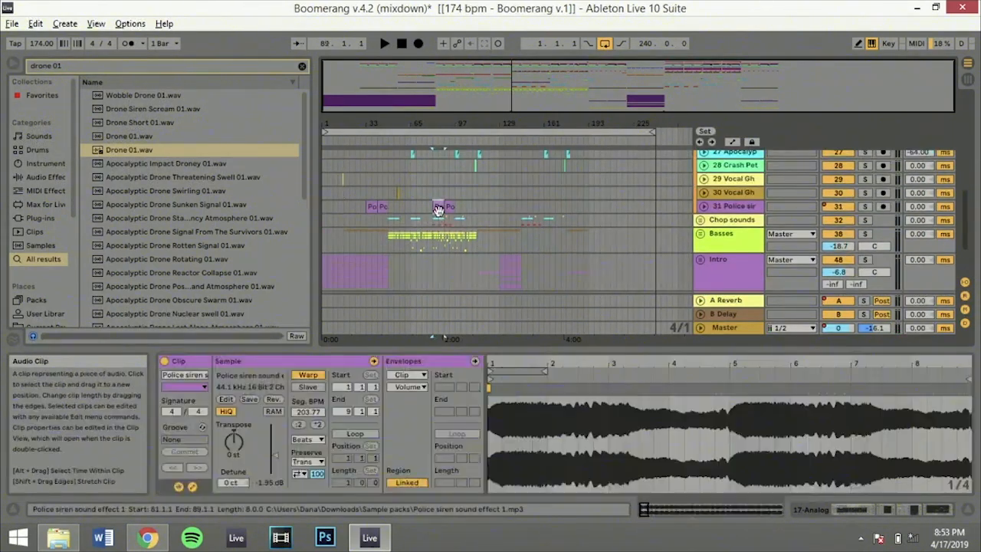
pyautogui.click(865, 206)
pyautogui.press('space')
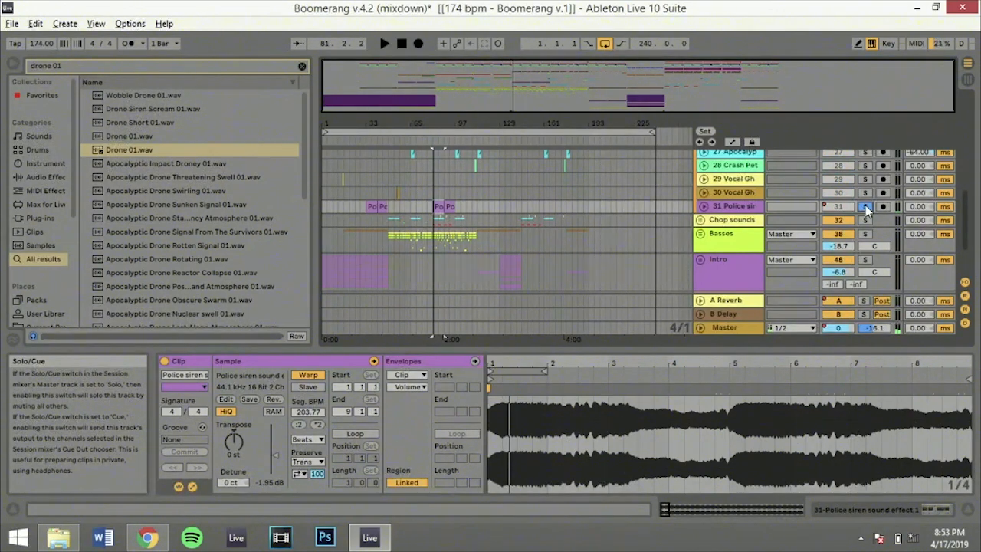
# Solo the 16 Analog track, play it from 81.1.1, stop playback, and turn its solo off
pyautogui.scroll(2, 405, 211)
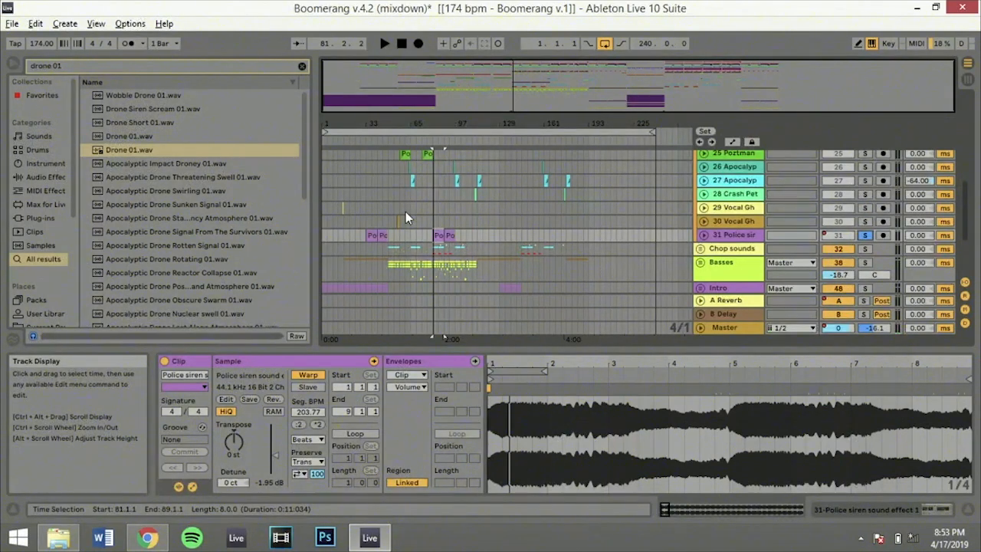
pyautogui.scroll(5, 406, 212)
pyautogui.click(434, 175)
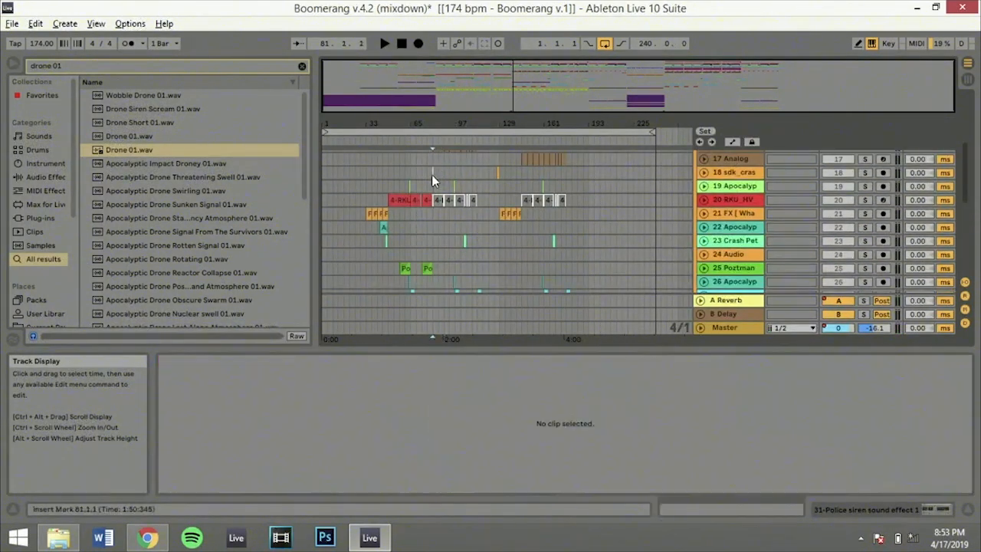
pyautogui.scroll(2, 431, 175)
pyautogui.click(865, 189)
pyautogui.press('space')
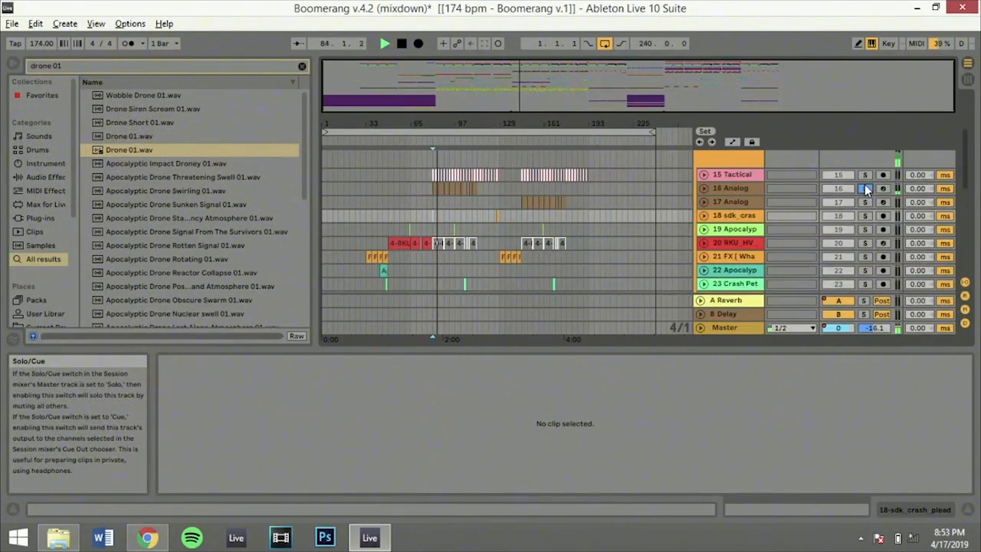
pyautogui.press('space')
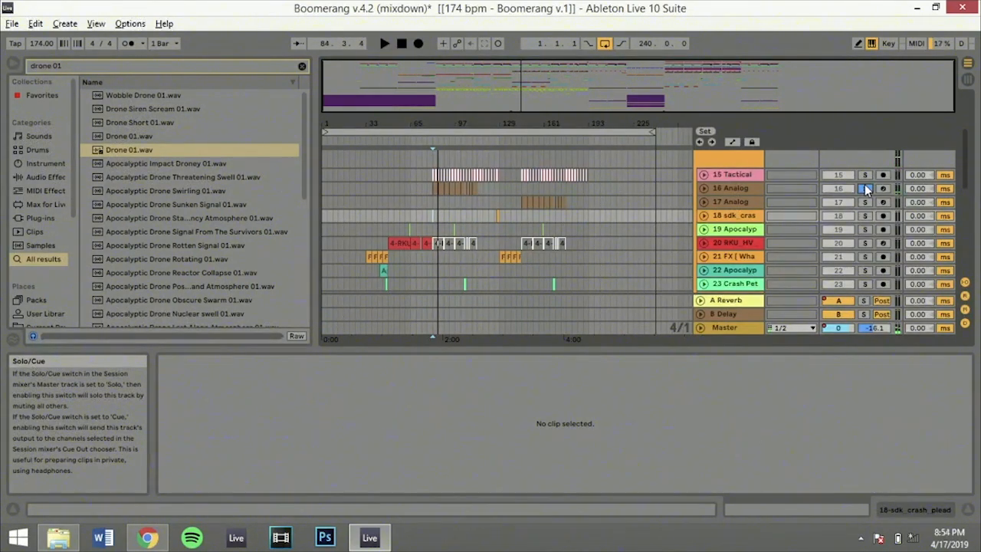
pyautogui.click(864, 187)
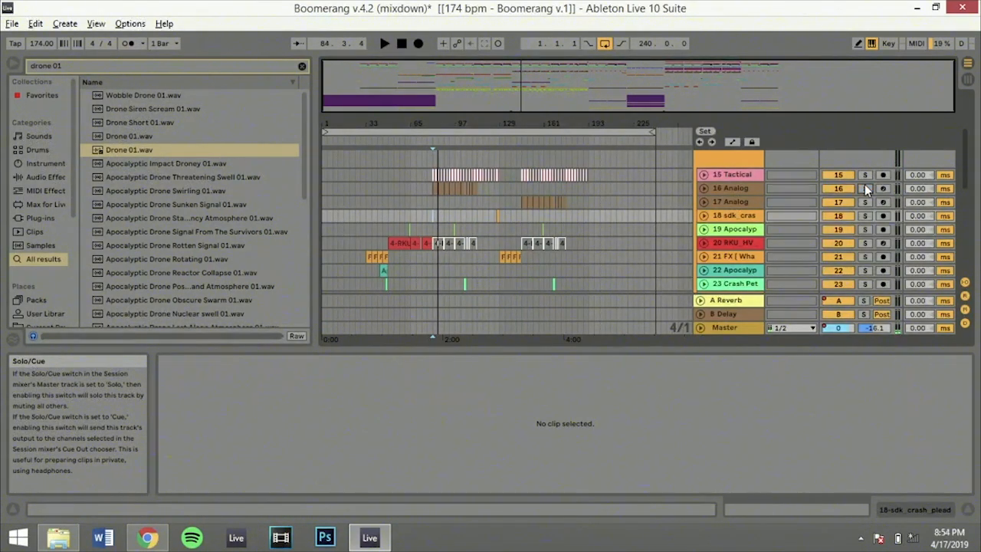
# Play all tracks from 77.1.1, set the insert marker to 81.1.1 on the Fx group, and stop playback
pyautogui.click(427, 207)
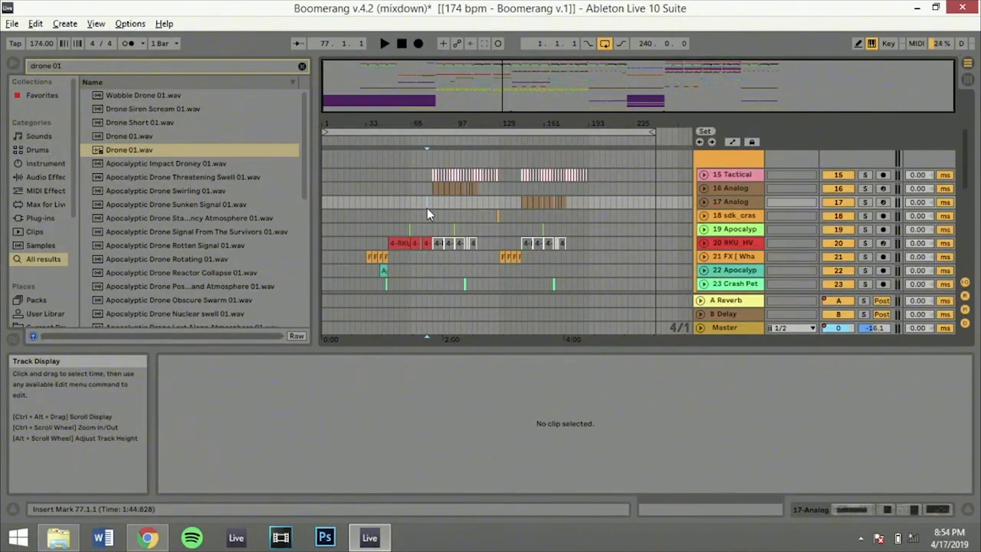
pyautogui.click(430, 203)
pyautogui.click(428, 204)
pyautogui.press('space')
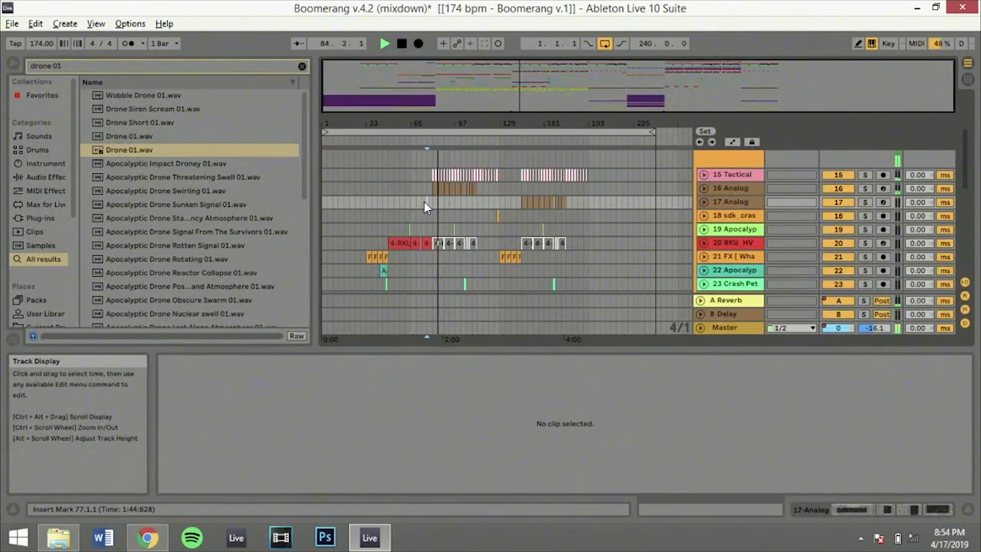
pyautogui.click(432, 200)
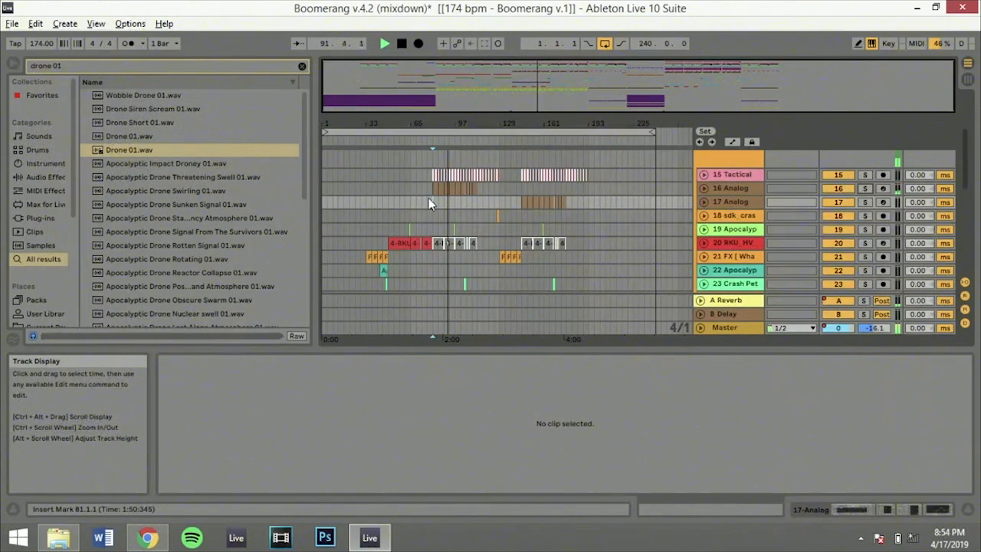
pyautogui.scroll(3, 433, 204)
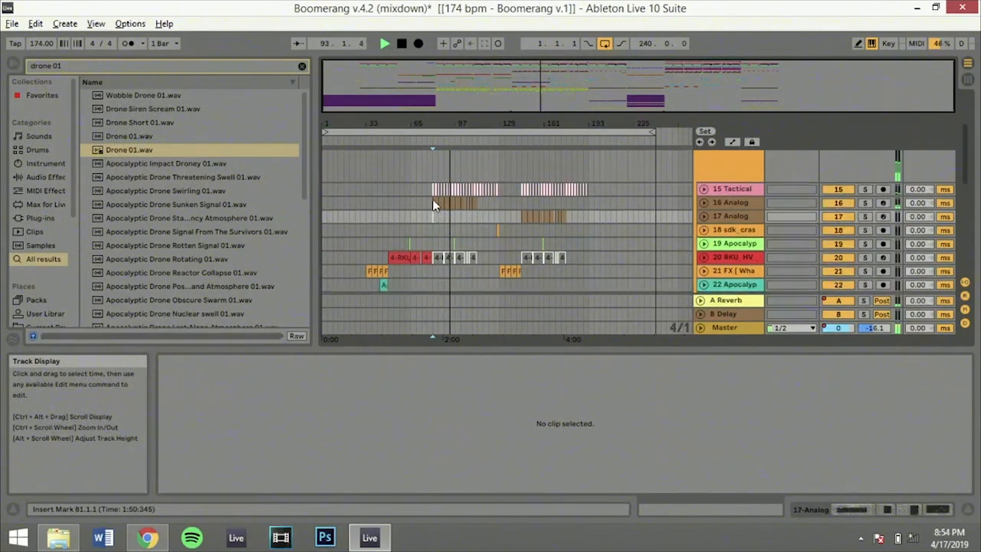
pyautogui.click(432, 200)
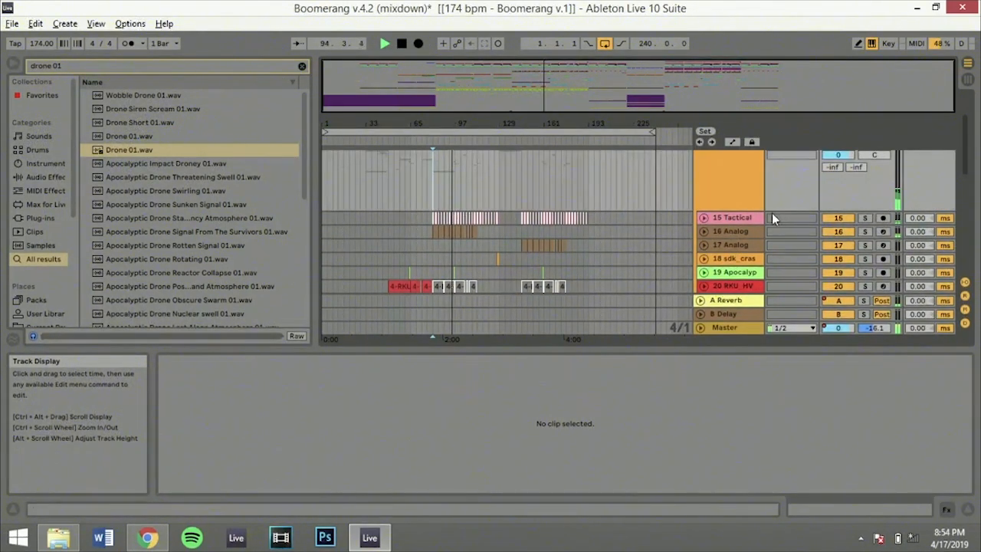
pyautogui.press('space')
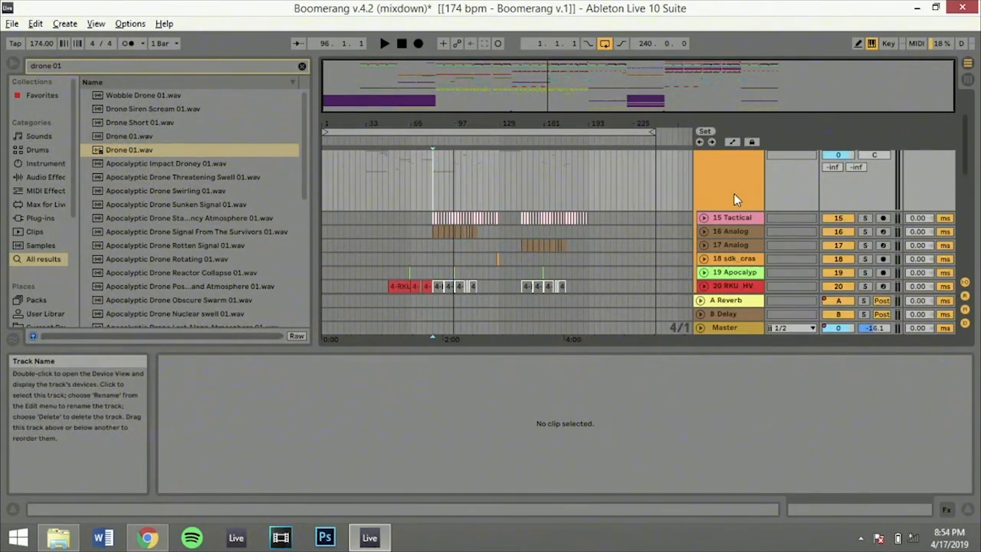
# Solo the 15 Tactical track, zoom the arrangement in on about bars 65 to 105, and play from 81.1.1
pyautogui.click(864, 218)
pyautogui.moveTo(527, 75); pyautogui.dragTo(500, 123)
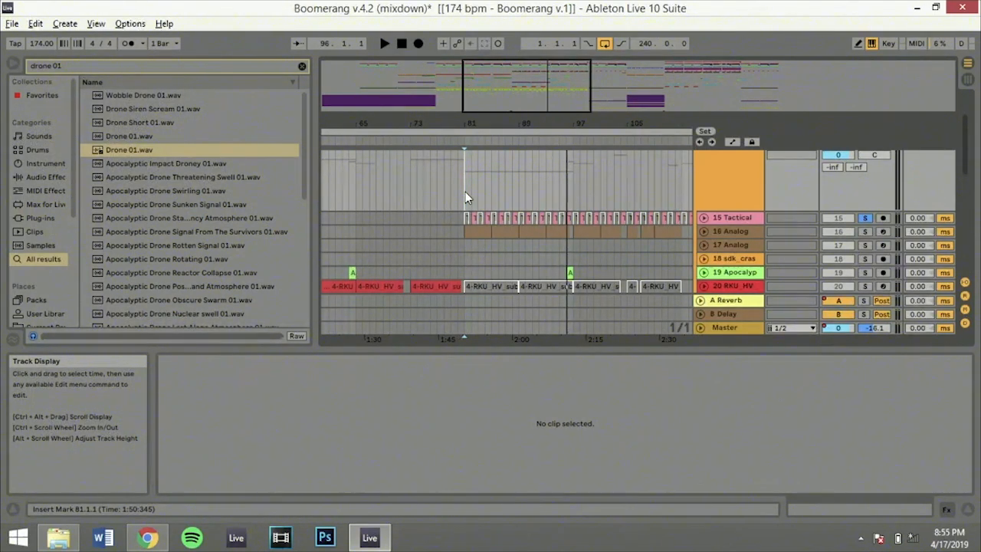
pyautogui.press('space')
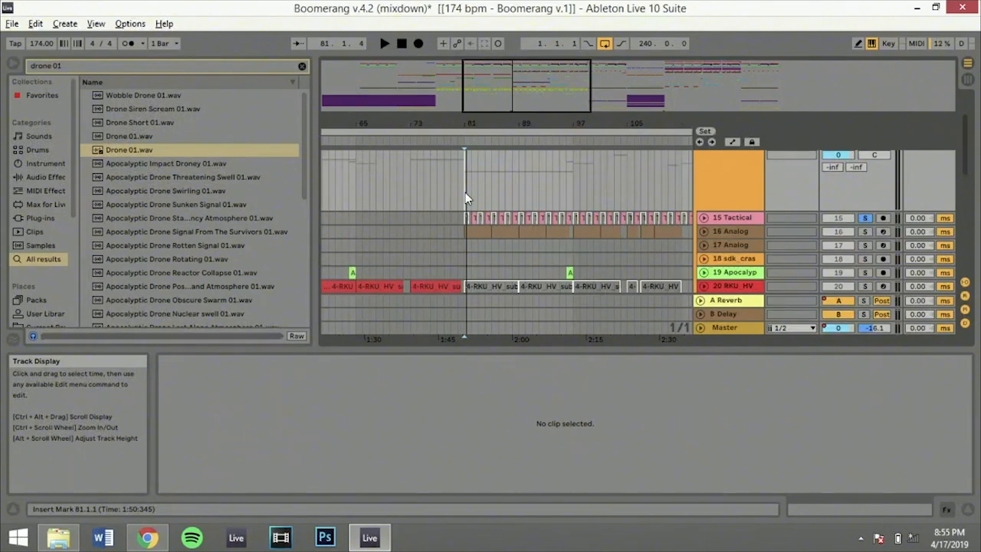
pyautogui.press('space')
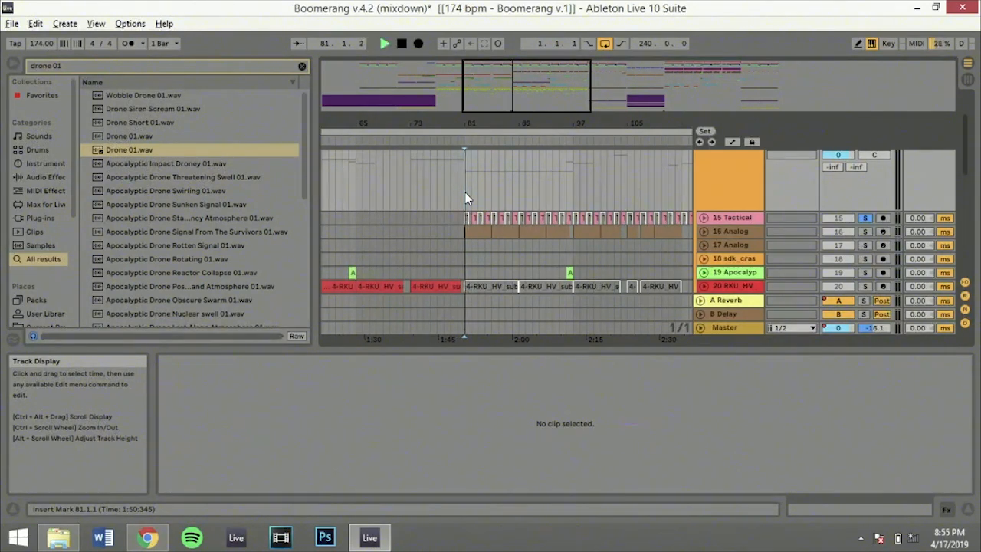
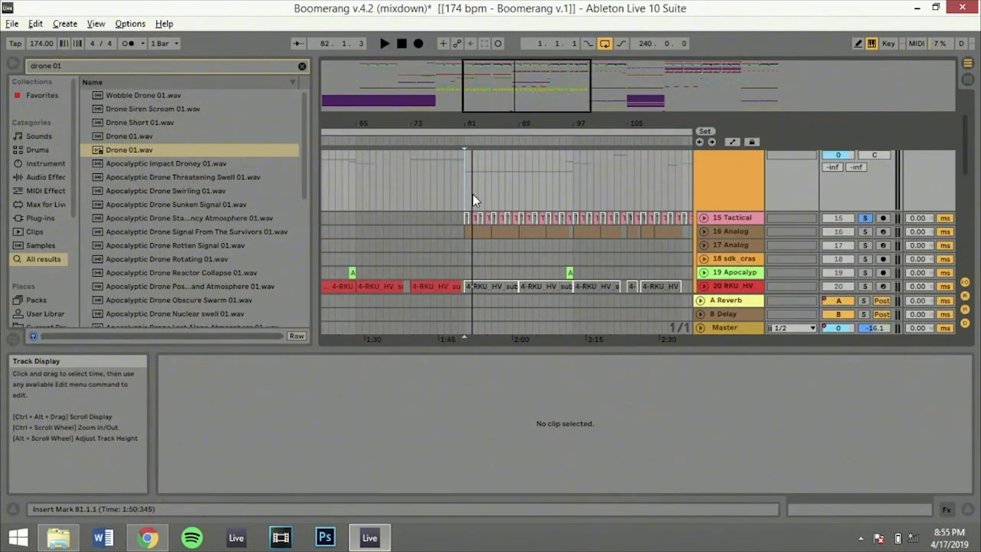
# Set the insert marker to 82.1.1, play the soloed 15 Tactical track from there, and turn its solo off
pyautogui.press('space')
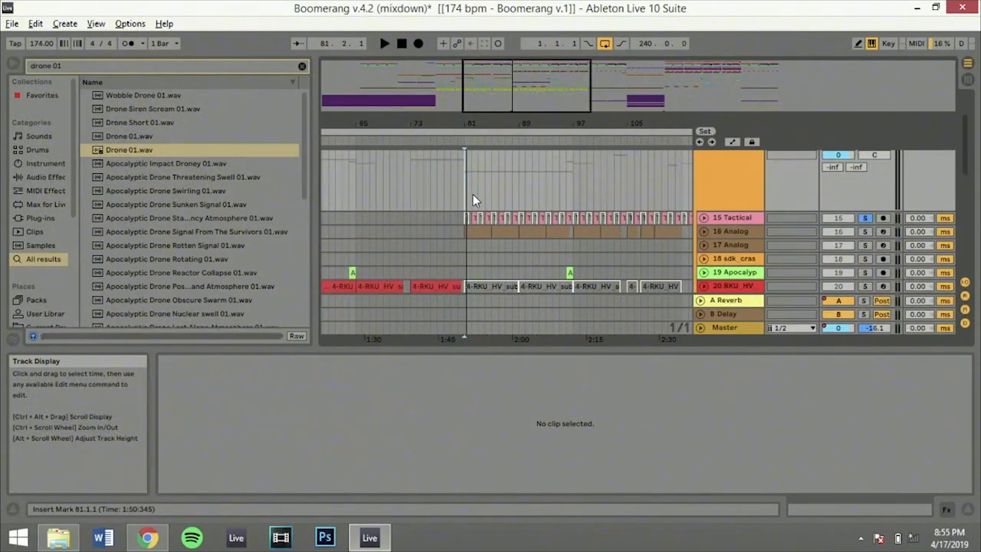
pyautogui.click(473, 194)
pyautogui.press('space')
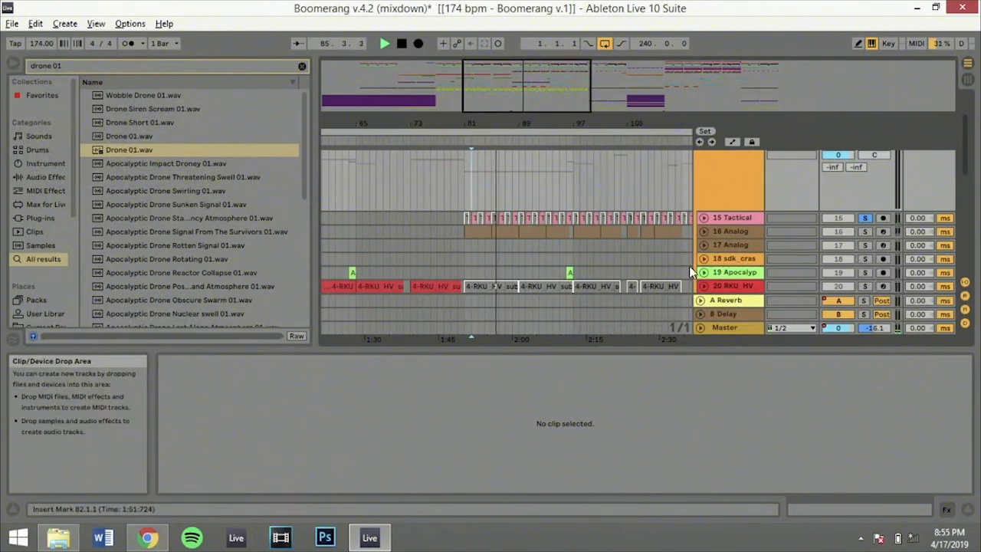
pyautogui.click(864, 218)
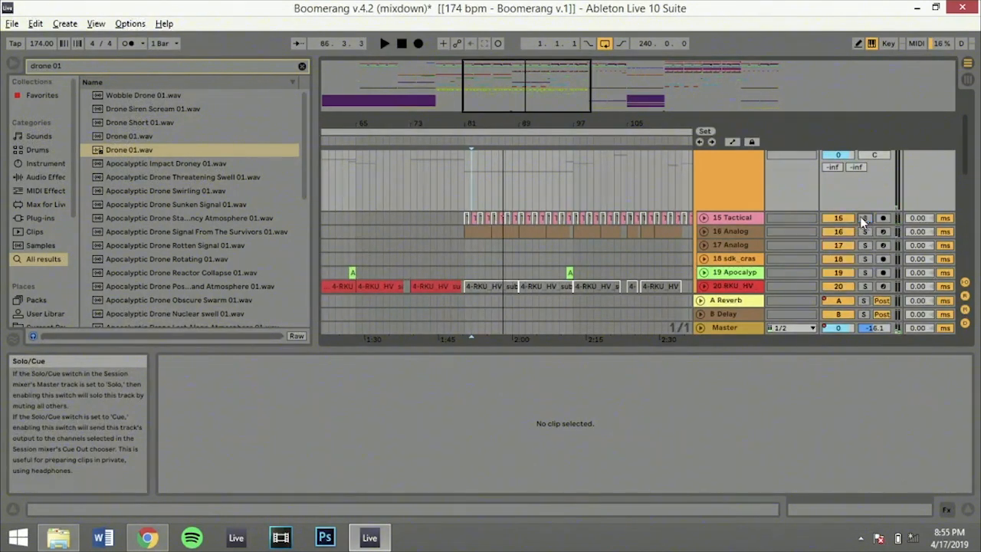
# Play the full mix from the first Tactical Nuke clip at bar 81, unfold the 15 Tactical track, and stop playback
pyautogui.click(467, 220)
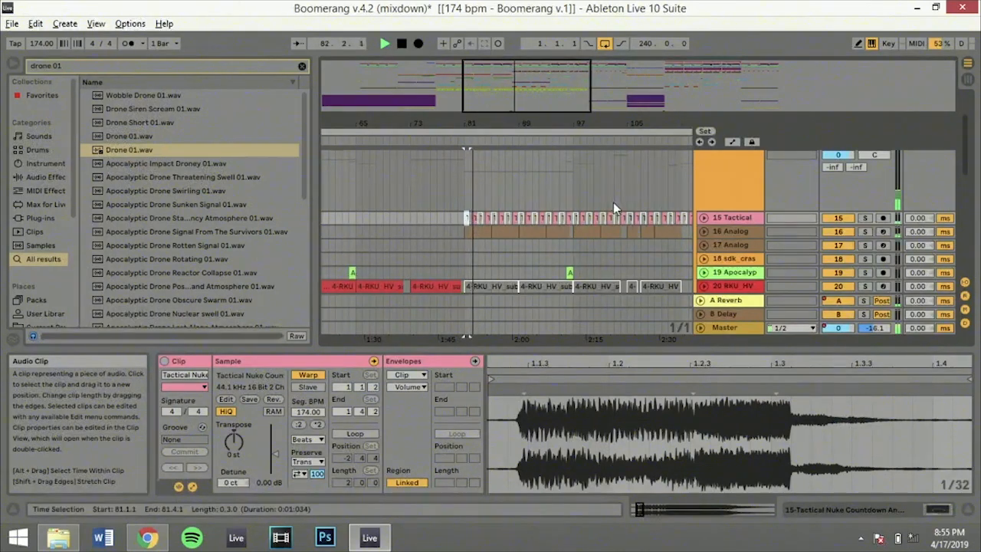
pyautogui.click(703, 218)
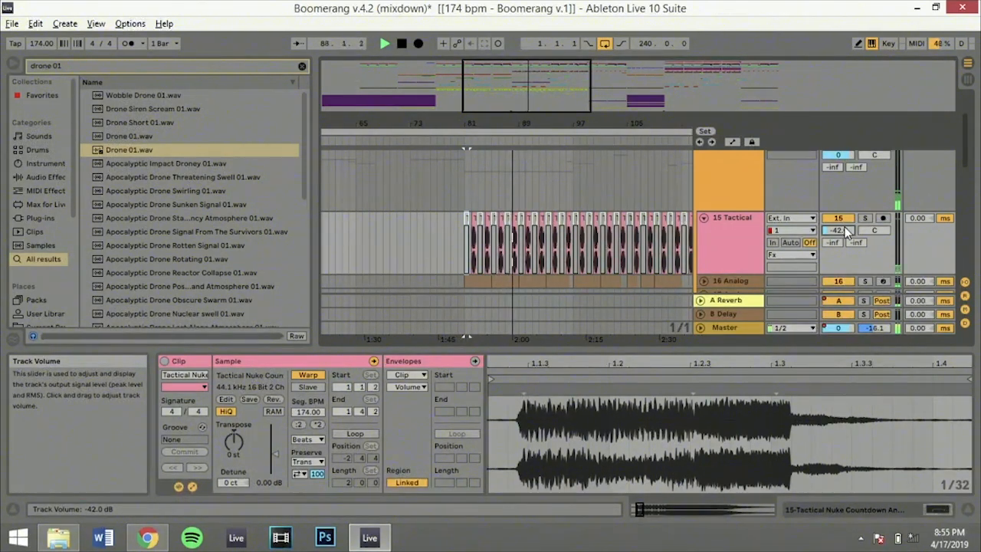
pyautogui.press('space')
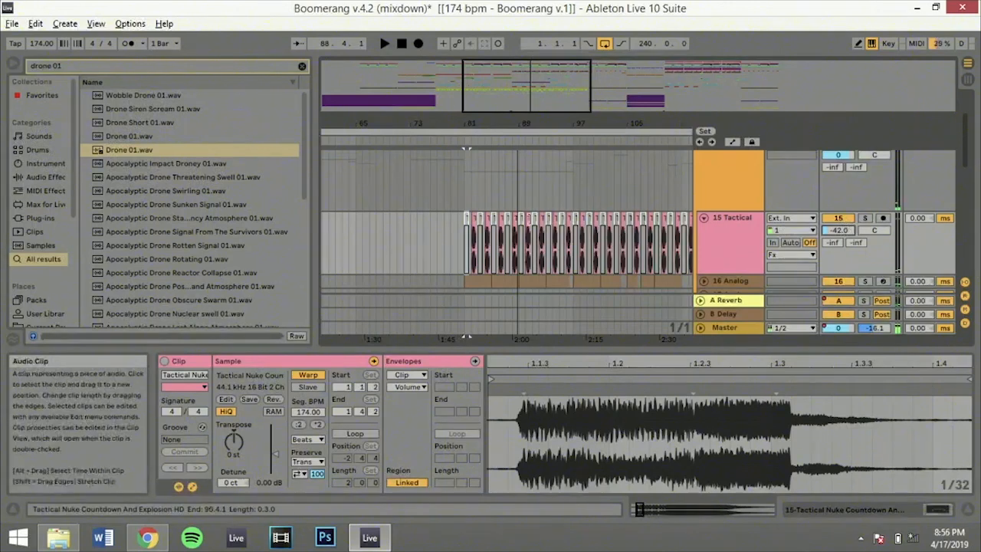
# Look over the tracks below 15 Tactical, down through the Chop sounds, Basses, Intro, Melodi and Vocal tracks
pyautogui.scroll(-3, 760, 224)
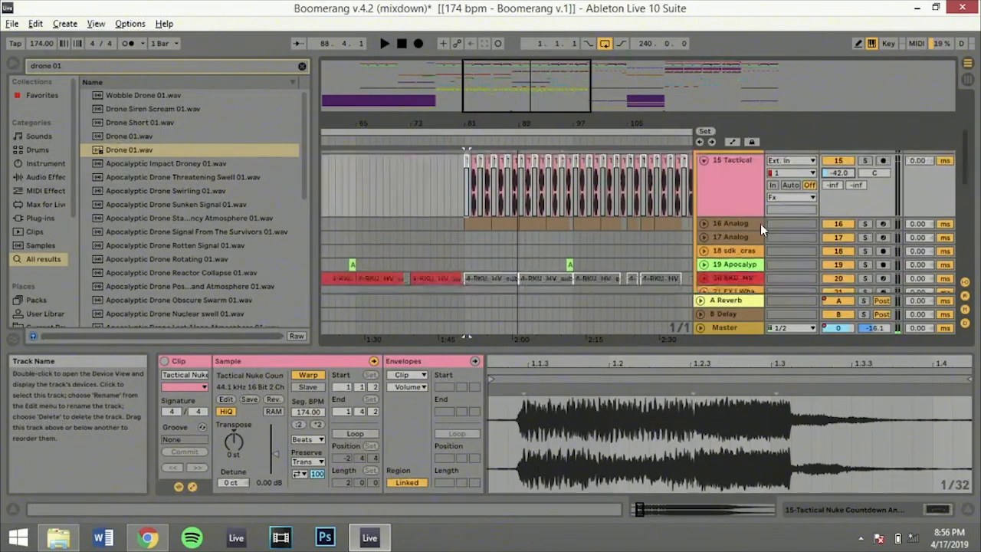
pyautogui.scroll(-6, 761, 224)
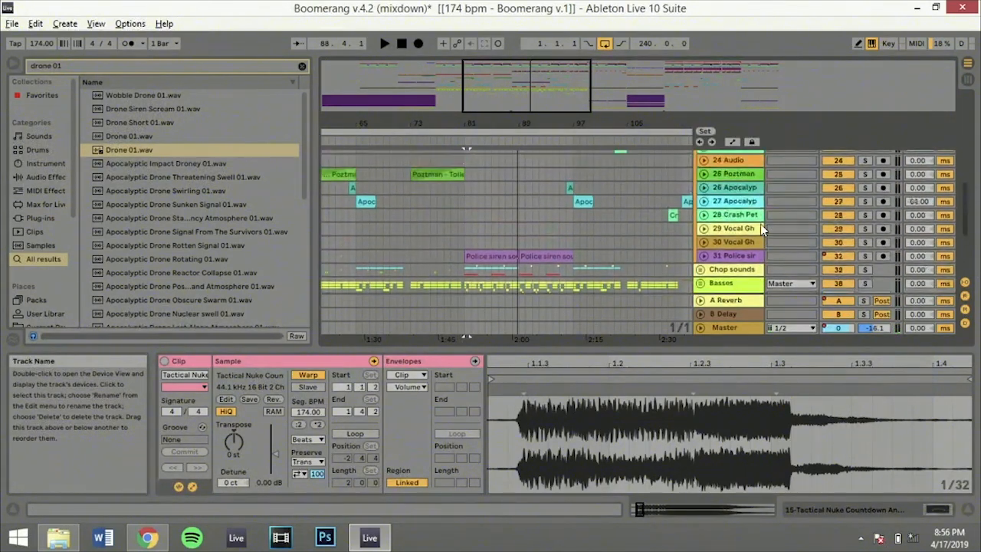
pyautogui.scroll(3, 761, 224)
pyautogui.scroll(-6, 760, 224)
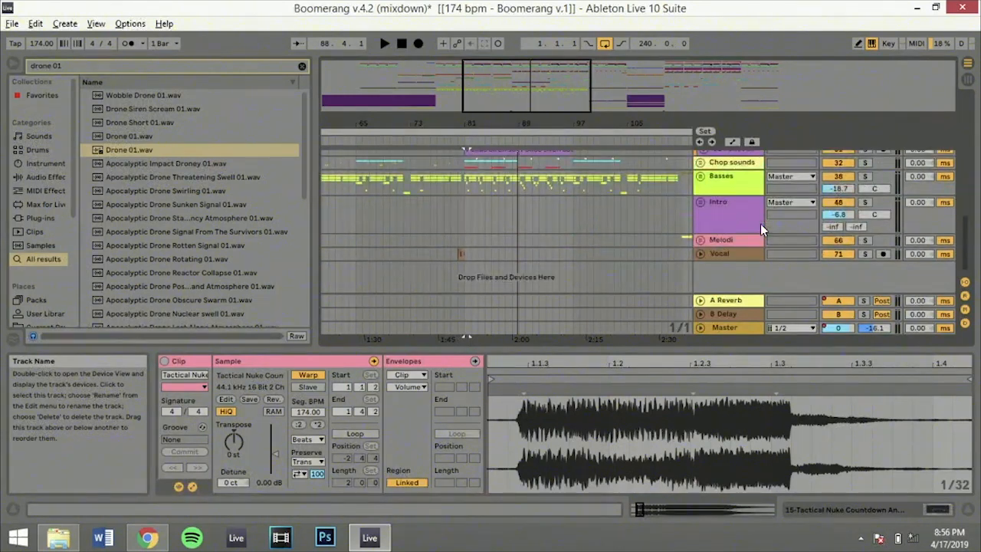
pyautogui.click(760, 224)
pyautogui.scroll(3, 358, 278)
pyautogui.scroll(2, 358, 278)
# Select the Vocal Ghost clip at bar 55 on track 30, play it, and solo that track
pyautogui.moveTo(527, 86); pyautogui.dragTo(470, 96)
pyautogui.scroll(3, 468, 187)
pyautogui.scroll(5, 469, 187)
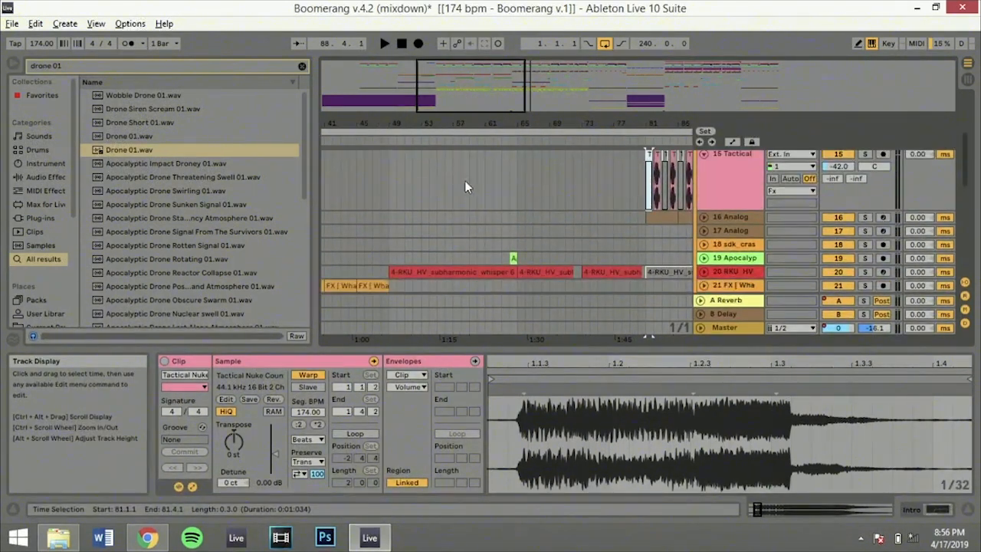
pyautogui.scroll(-8, 476, 217)
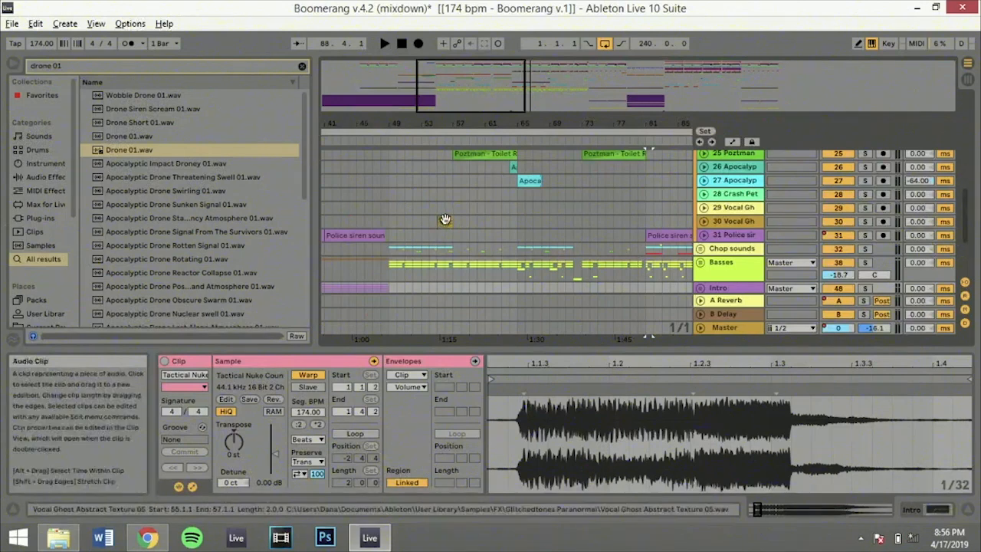
pyautogui.click(444, 220)
pyautogui.press('space')
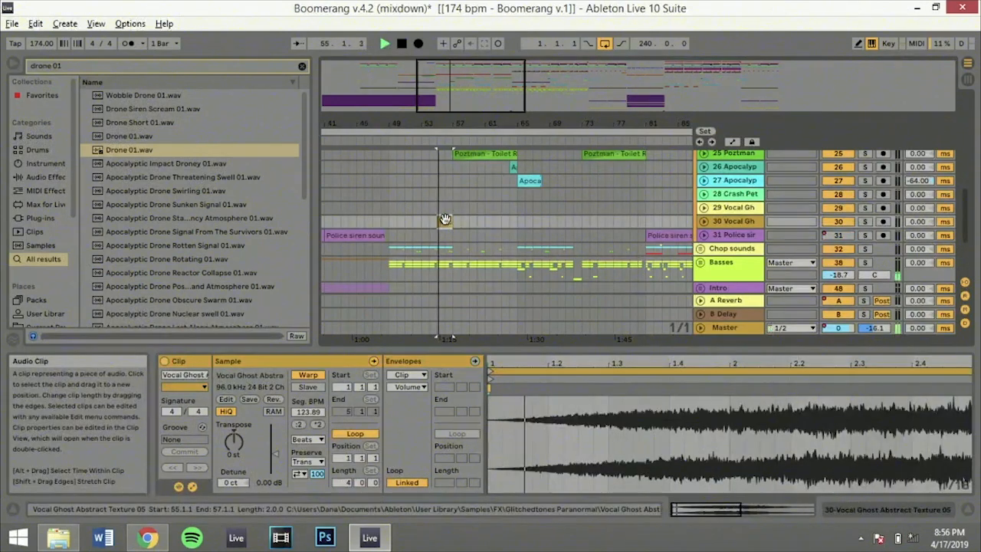
pyautogui.click(866, 221)
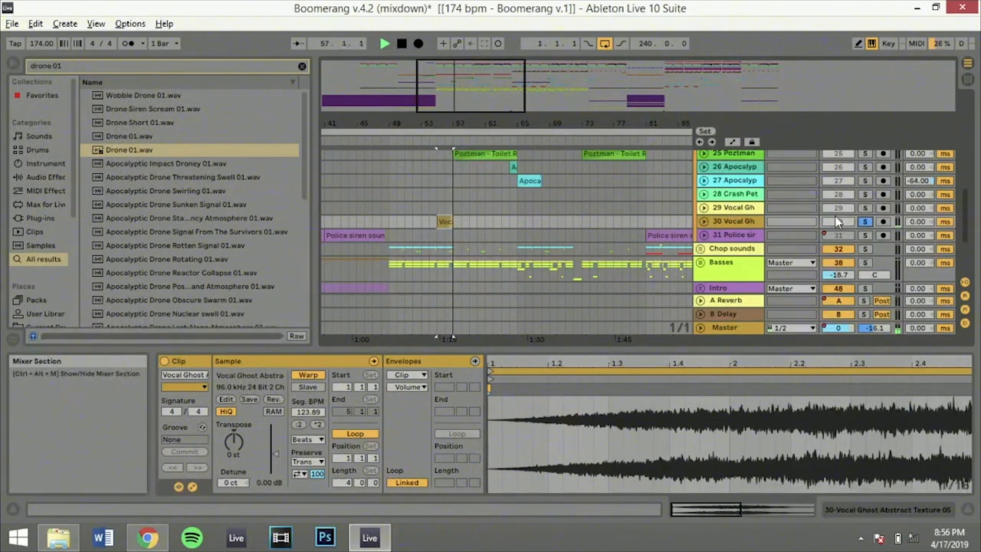
# Examine the Fx group's clips across bars 41 to 85, from the Vocal Ghost track up to the Drums group and back
pyautogui.scroll(2, 831, 195)
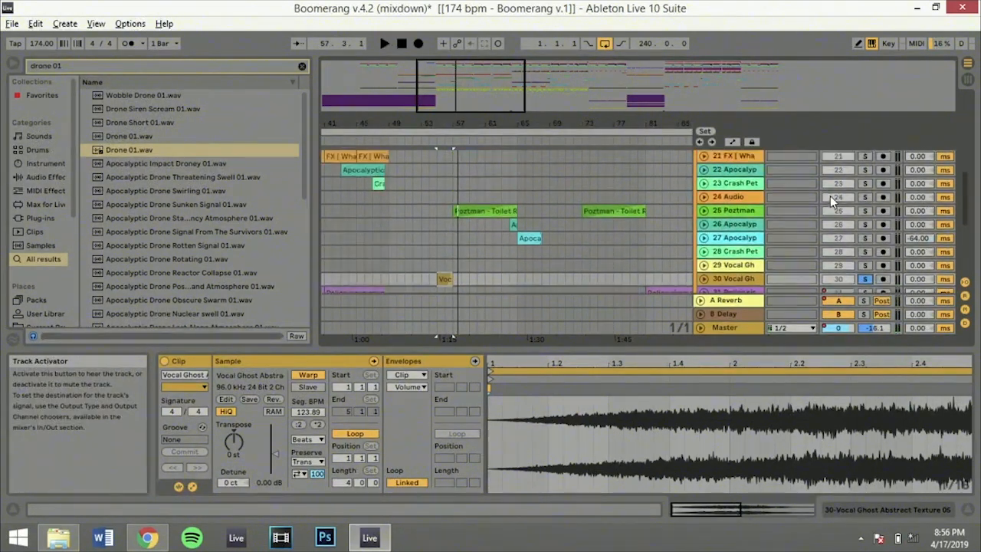
pyautogui.scroll(2, 830, 196)
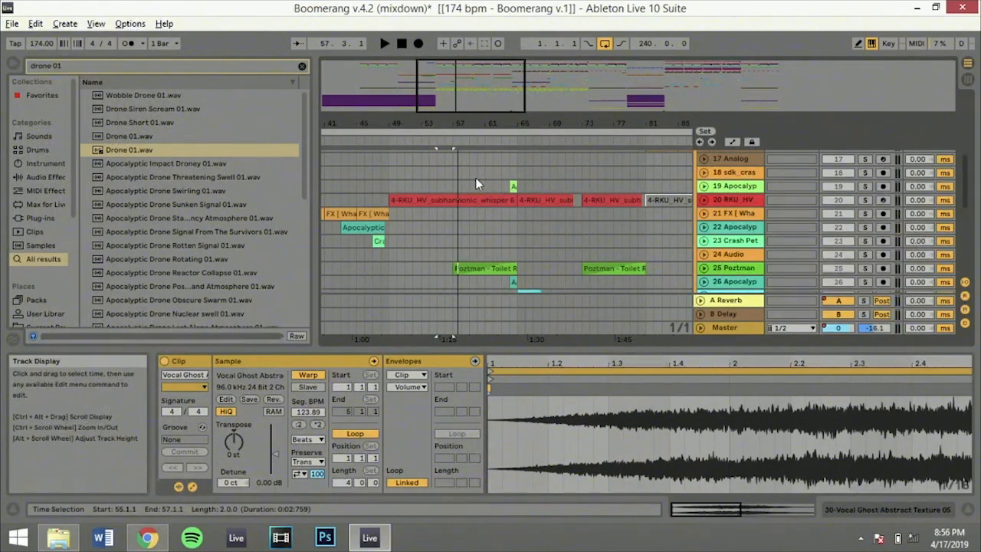
pyautogui.scroll(2, 475, 177)
pyautogui.scroll(2, 476, 184)
pyautogui.scroll(1, 475, 184)
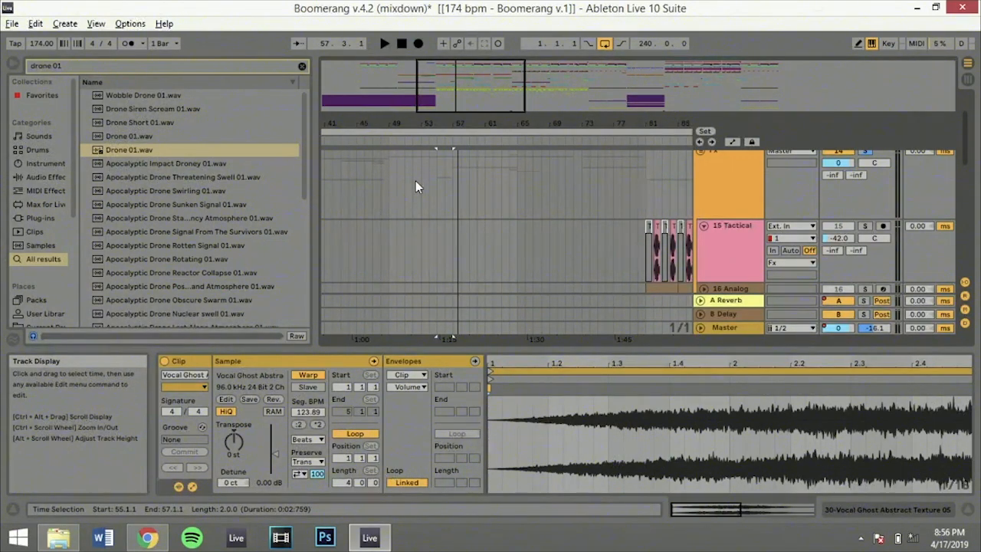
pyautogui.scroll(2, 416, 181)
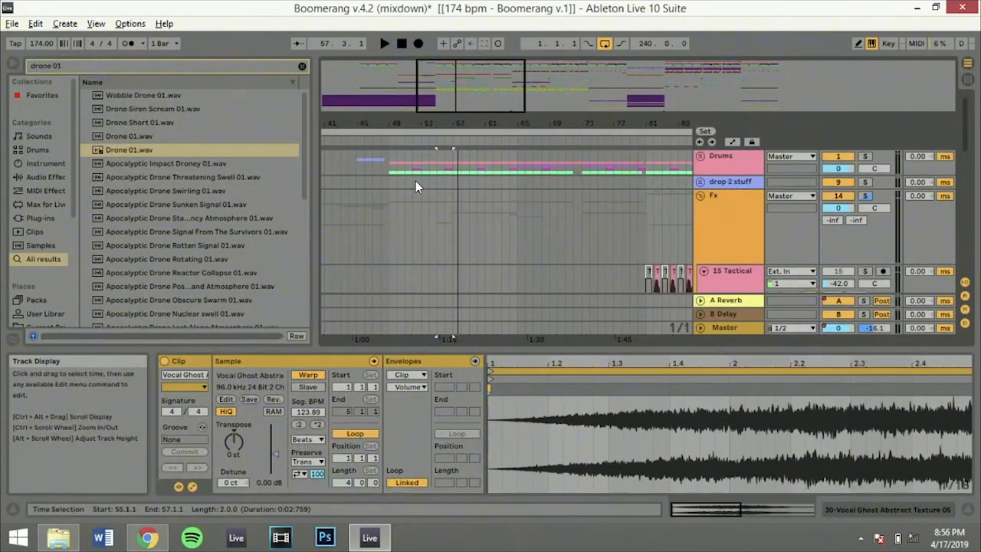
pyautogui.scroll(-2, 415, 180)
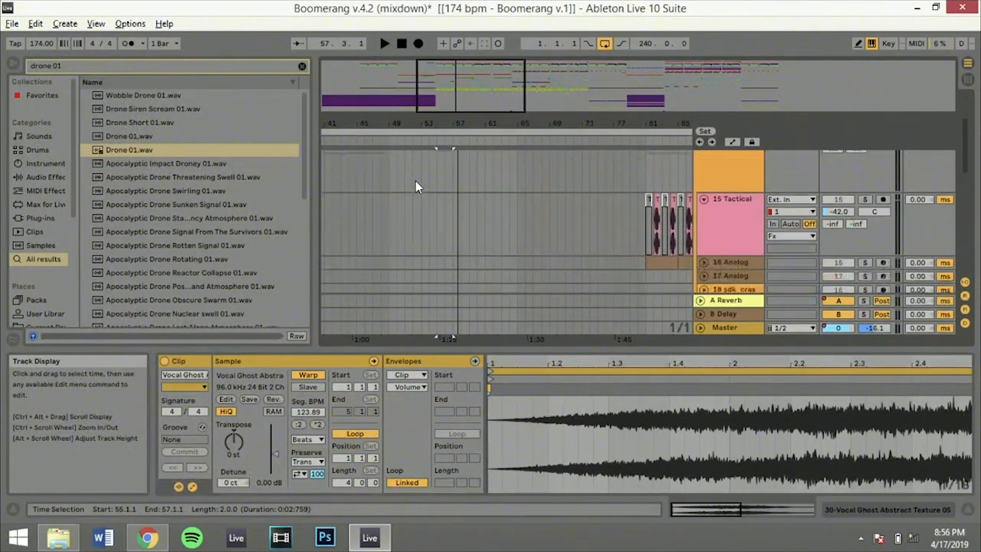
pyautogui.scroll(-3, 416, 181)
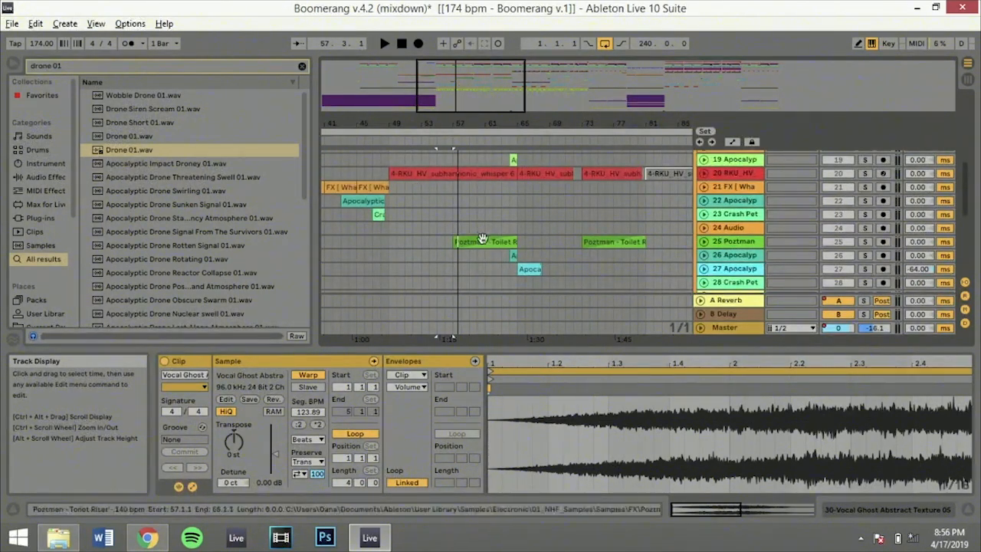
# Mark where the riser starts and ends at 57.1.1 and 65.1.1, and select the Poztman Toilet Riser clip between them
pyautogui.click(456, 228)
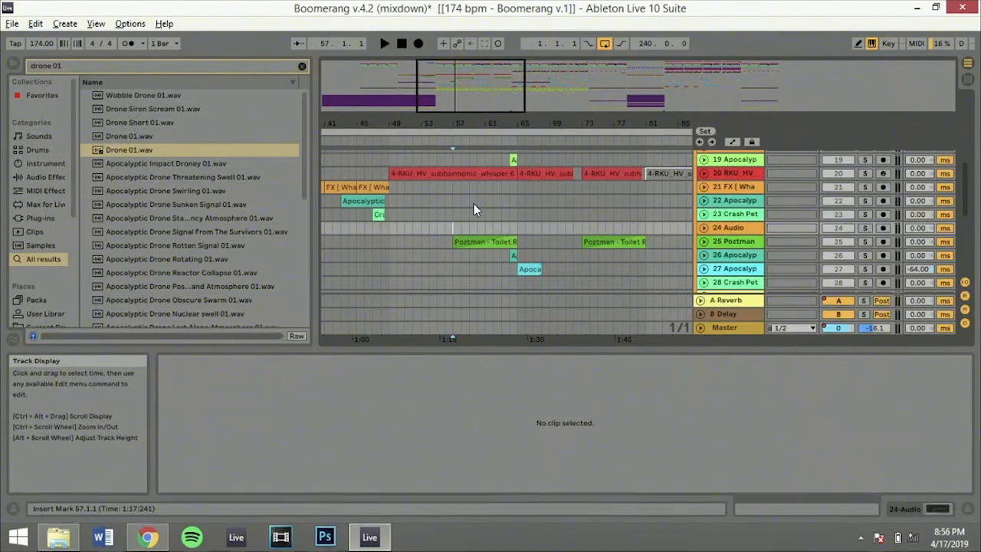
pyautogui.click(516, 224)
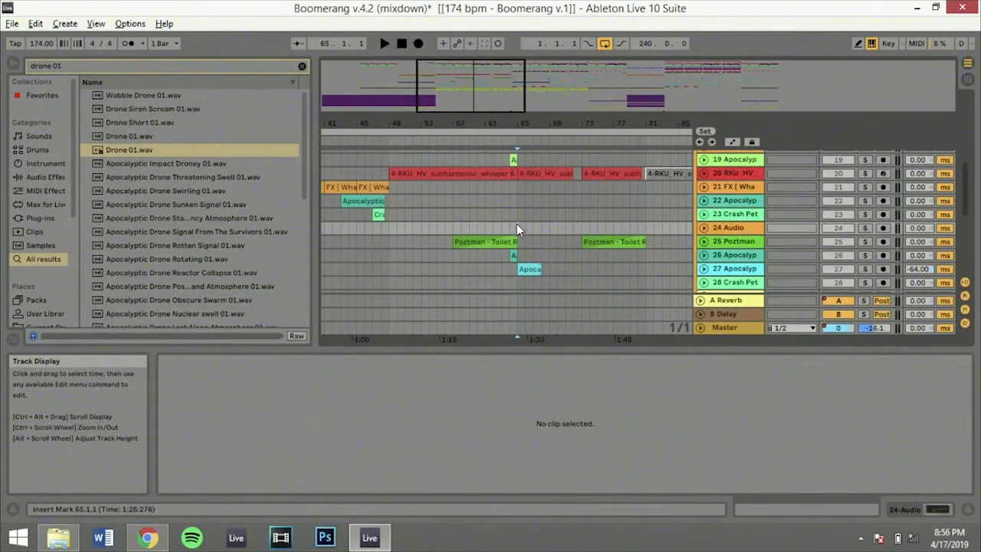
pyautogui.click(485, 242)
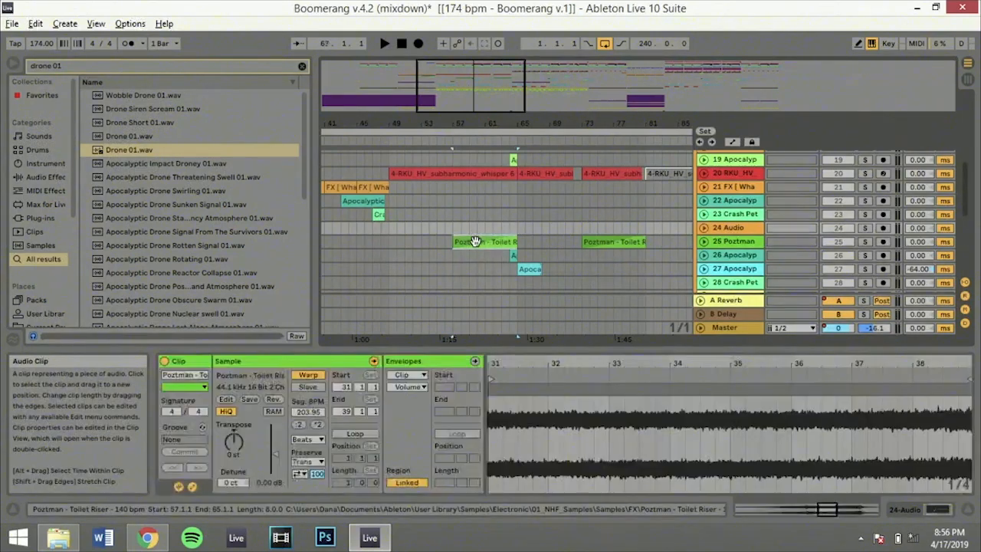
# Inspect the Vocal Ghost clip at bar 55 on track 30, and set the insert marker to 49.1.1 on that track
pyautogui.moveTo(483, 71)
pyautogui.mouseDown()
pyautogui.moveTo(481, 105)
pyautogui.moveTo(481, 74)
pyautogui.mouseUp()
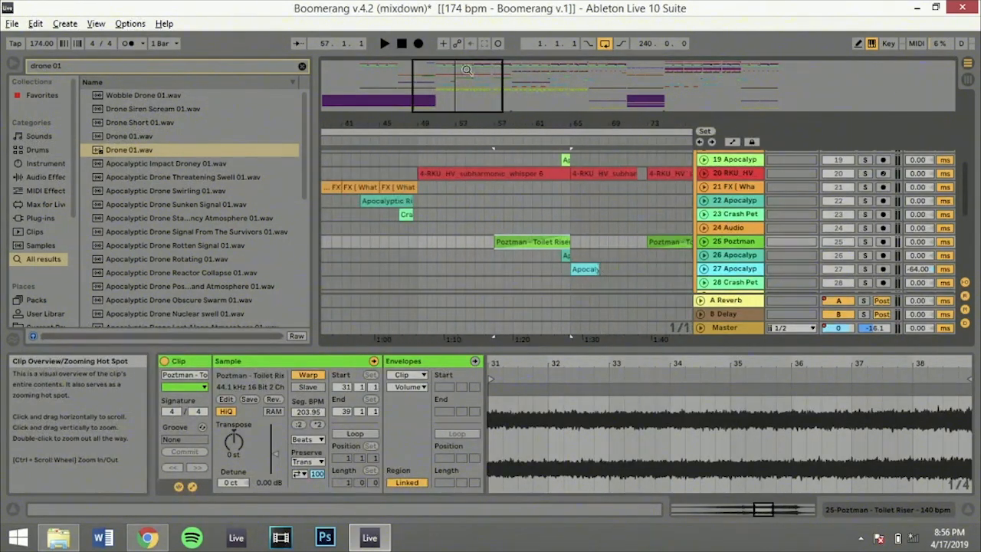
pyautogui.scroll(-2, 473, 189)
pyautogui.scroll(-1, 472, 189)
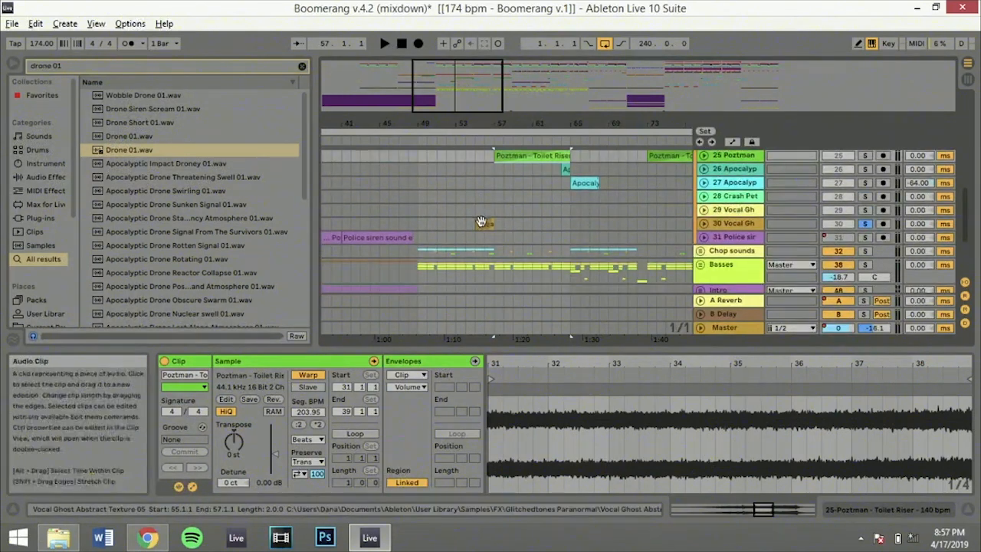
pyautogui.click(481, 223)
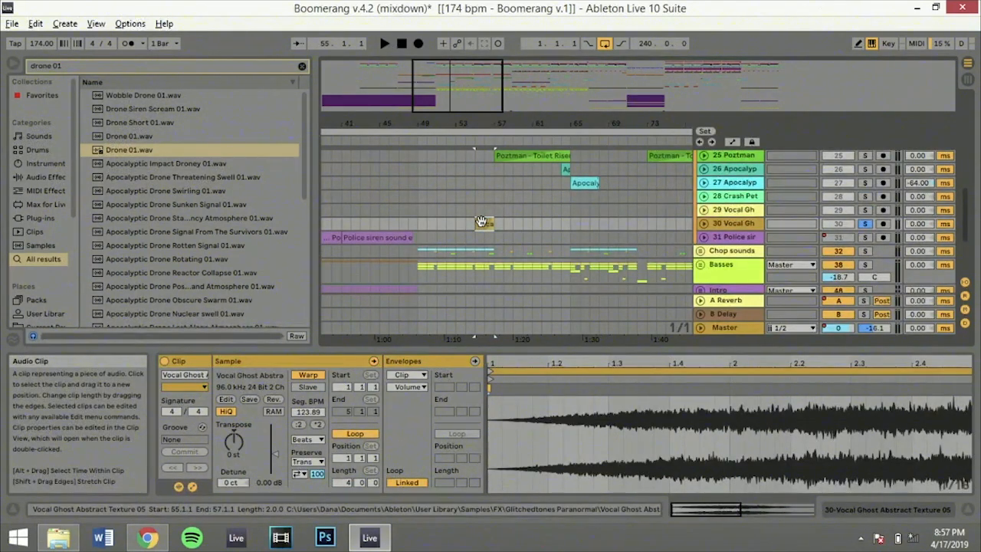
pyautogui.moveTo(466, 100); pyautogui.dragTo(466, 82)
pyautogui.click(470, 230)
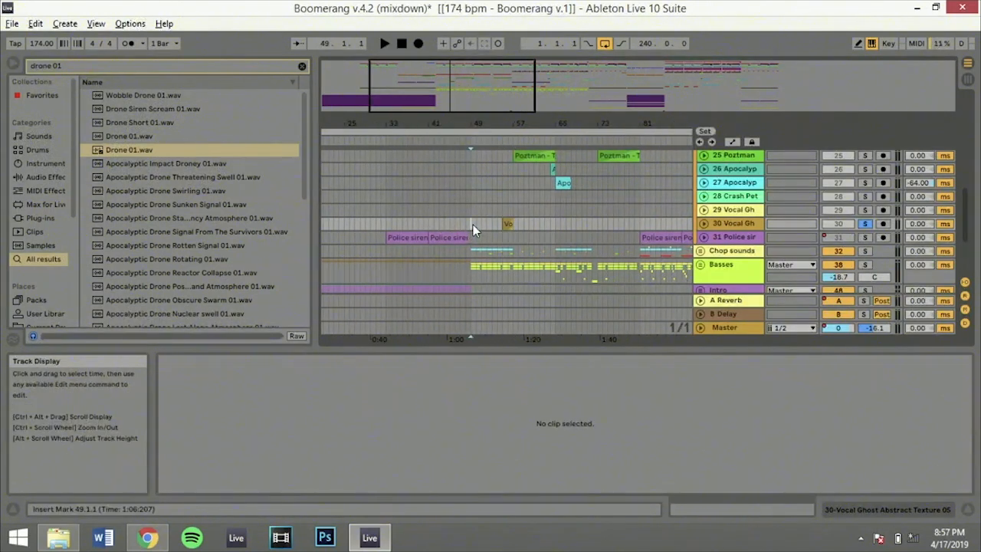
# Solo the Chop sounds group and unfold it to view its tracks 33 to 37
pyautogui.scroll(-2, 473, 225)
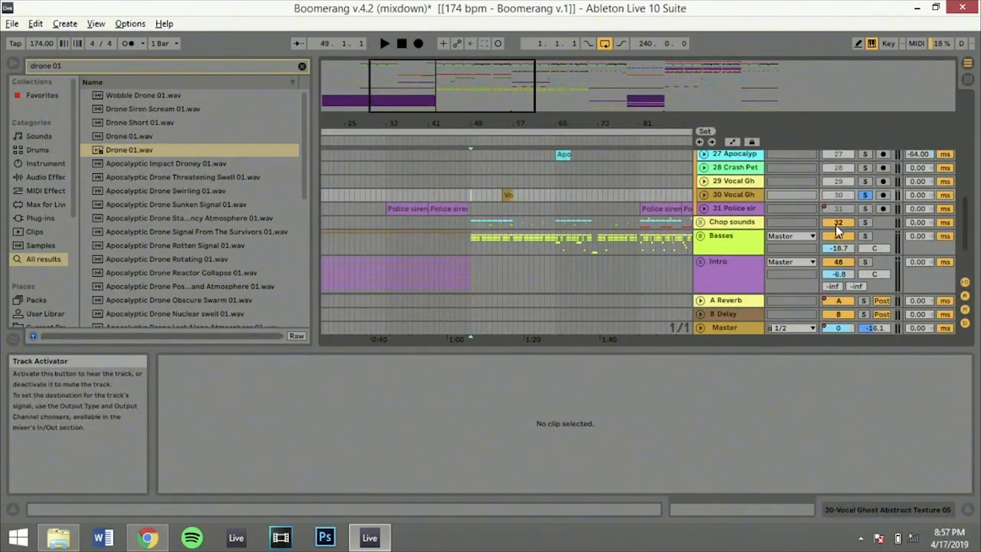
pyautogui.click(704, 221)
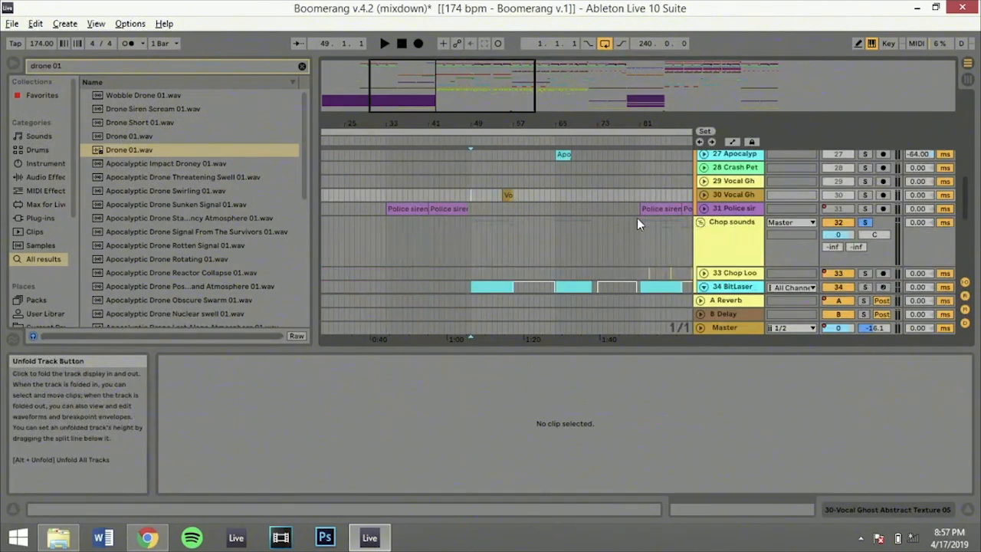
pyautogui.scroll(-3, 522, 230)
pyautogui.scroll(-3, 522, 230)
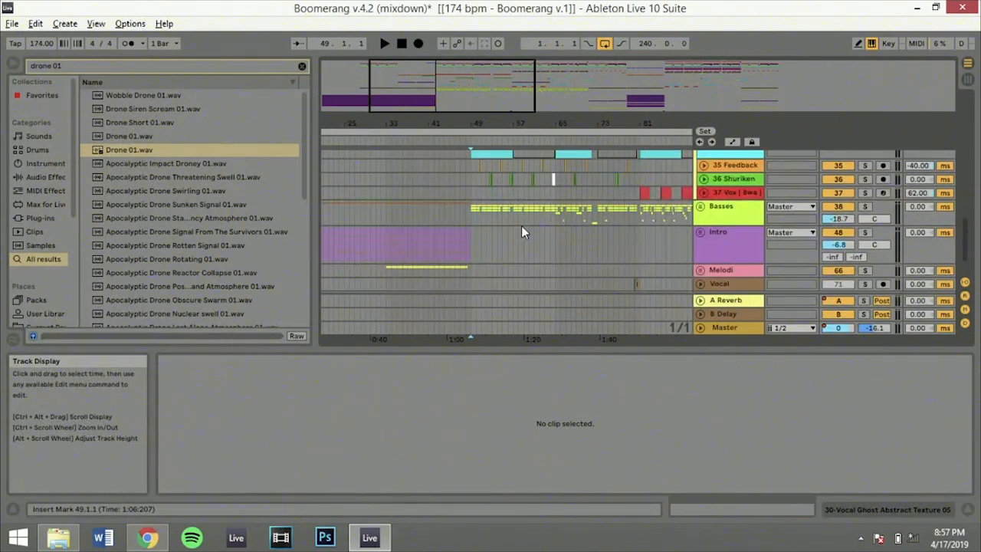
pyautogui.scroll(2, 521, 228)
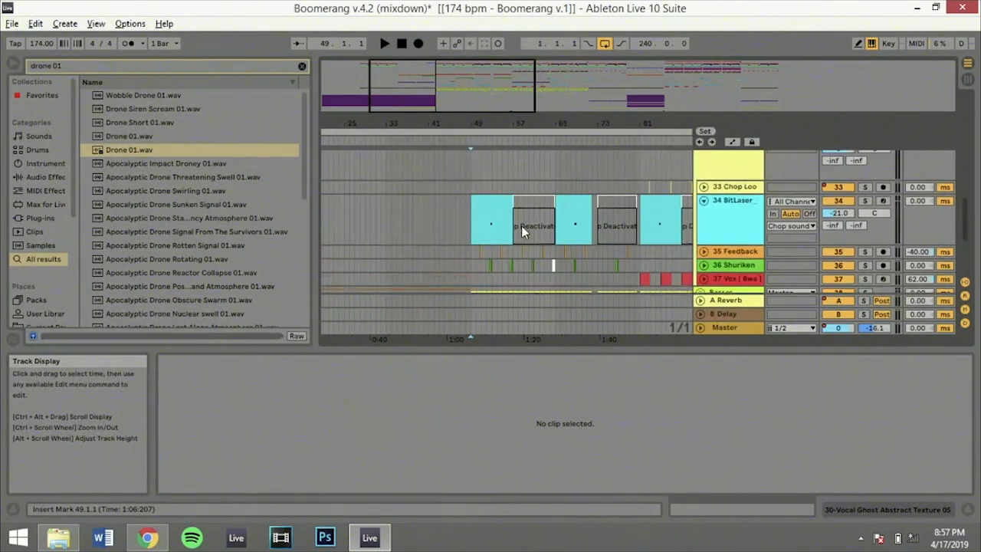
# Play the soloed Chop sounds group from 49.1.1 on the 34 BitLaser track, zoom in on about bars 41 to 69, and stop
pyautogui.click(470, 232)
pyautogui.press('space')
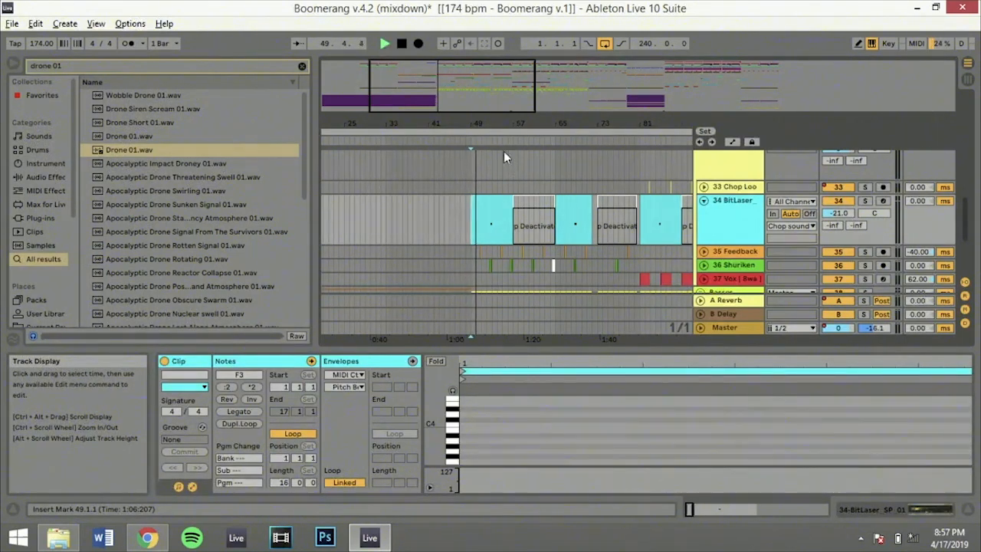
pyautogui.moveTo(480, 83); pyautogui.dragTo(462, 89)
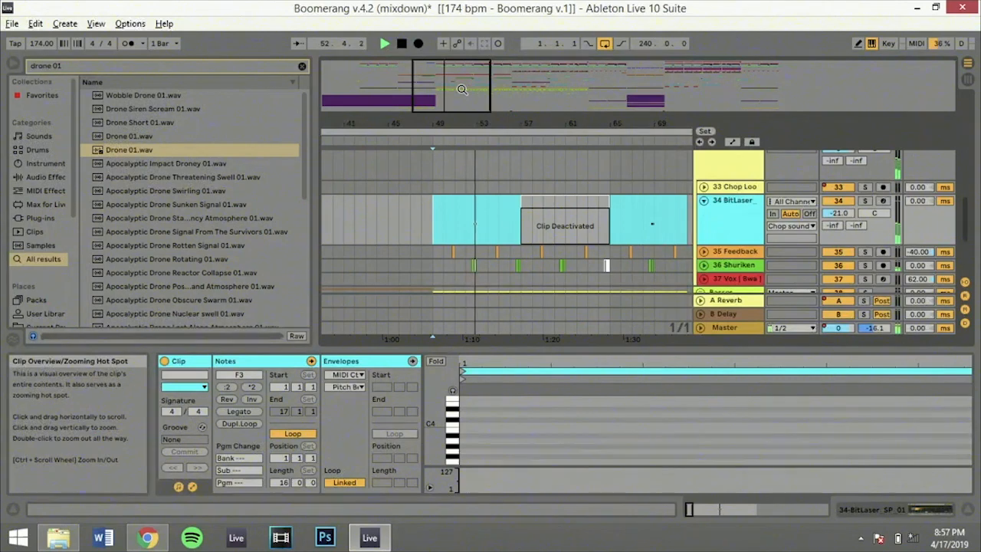
pyautogui.press('space')
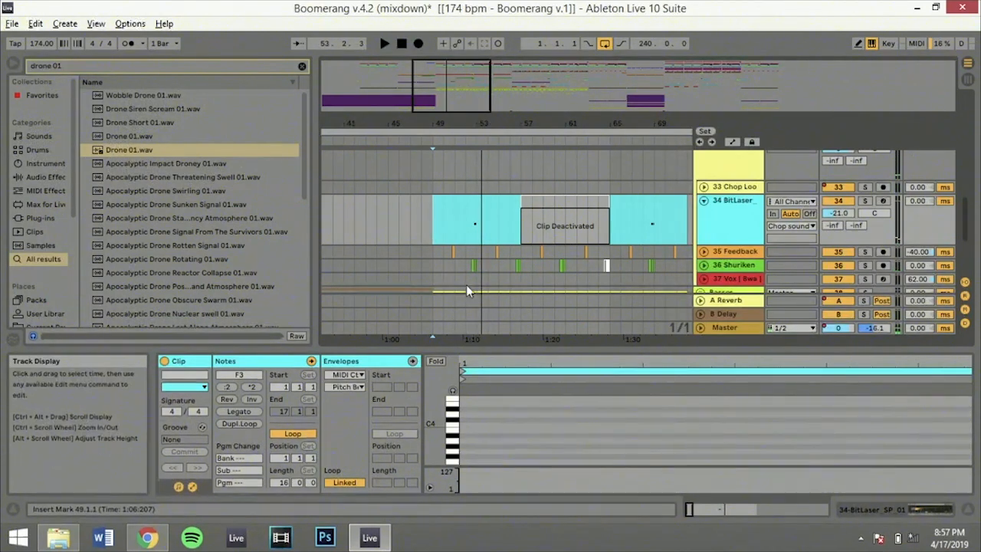
# Select the Kunai Throw clip near bar 52 on the 36 Shuriken track, solo that track, play it, and stop
pyautogui.click(470, 264)
pyautogui.press('space')
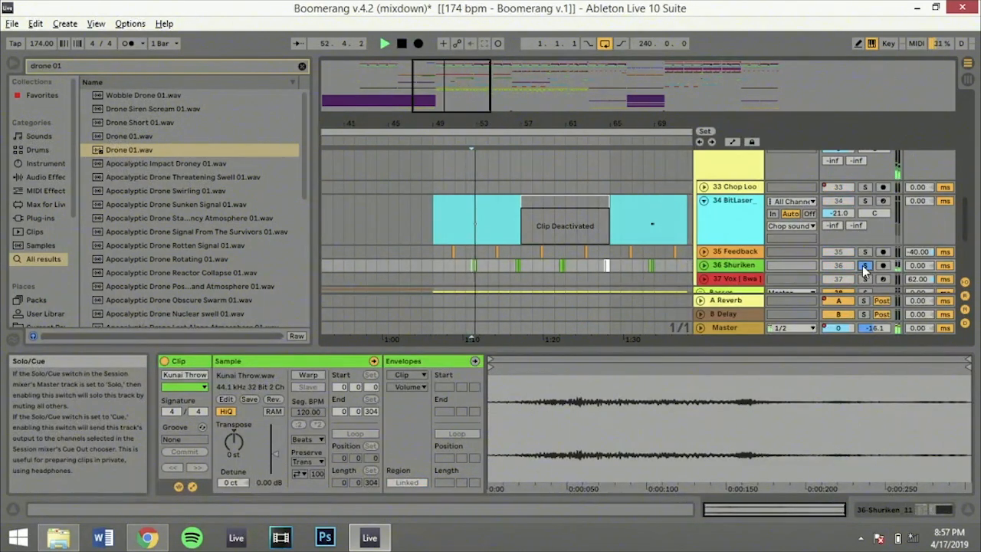
pyautogui.press('space')
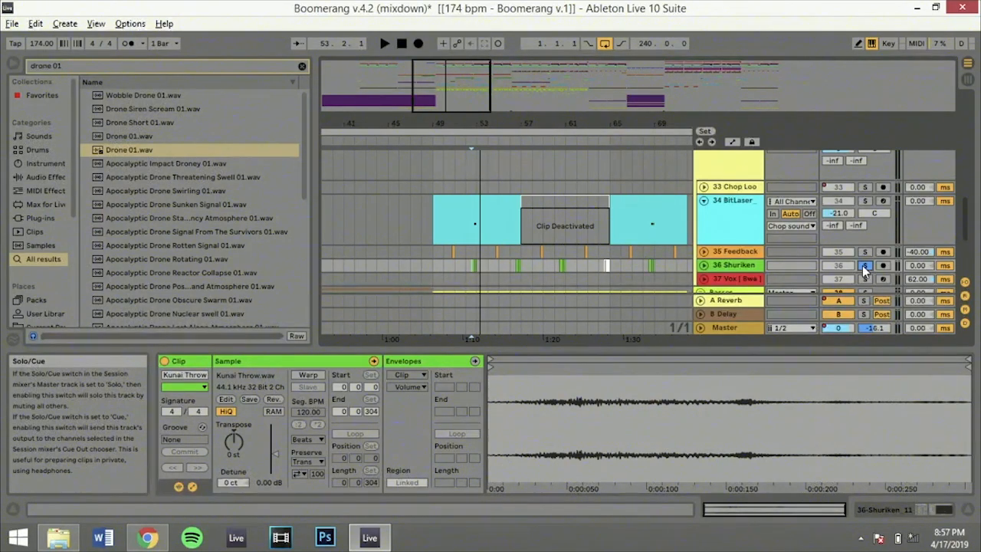
# Unsolo the 36 Shuriken track, play it with the other Chop sounds tracks from about bar 51, and stop
pyautogui.click(864, 265)
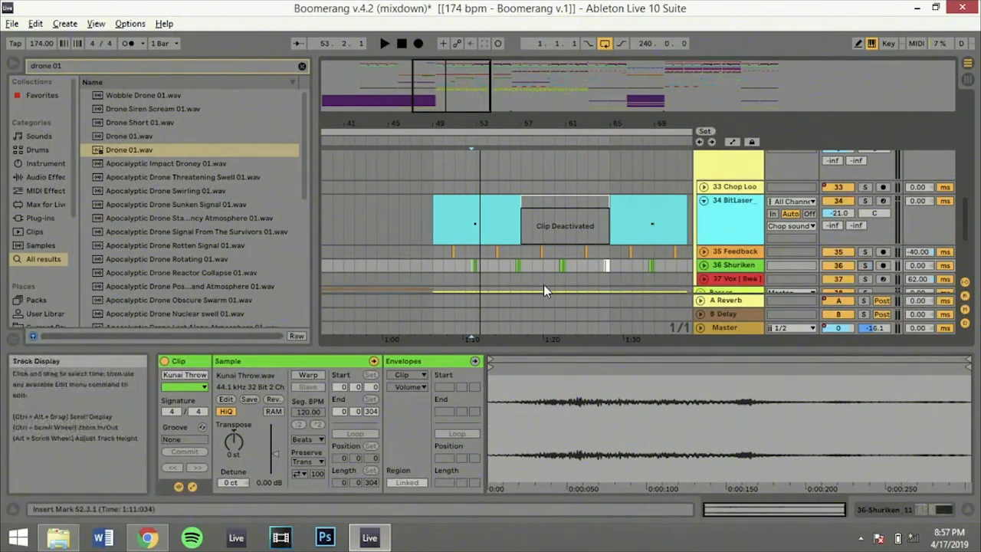
pyautogui.click(452, 266)
pyautogui.press('space')
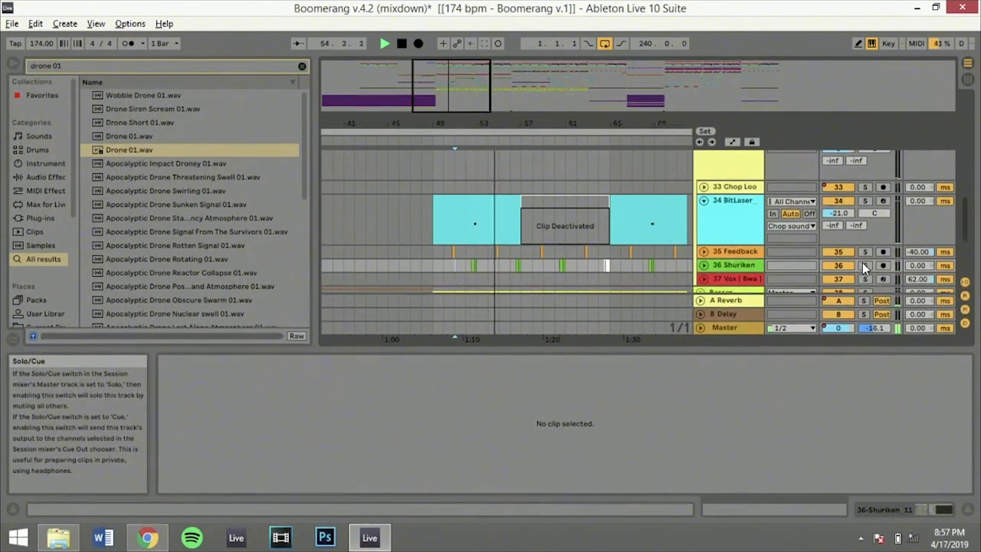
pyautogui.press('space')
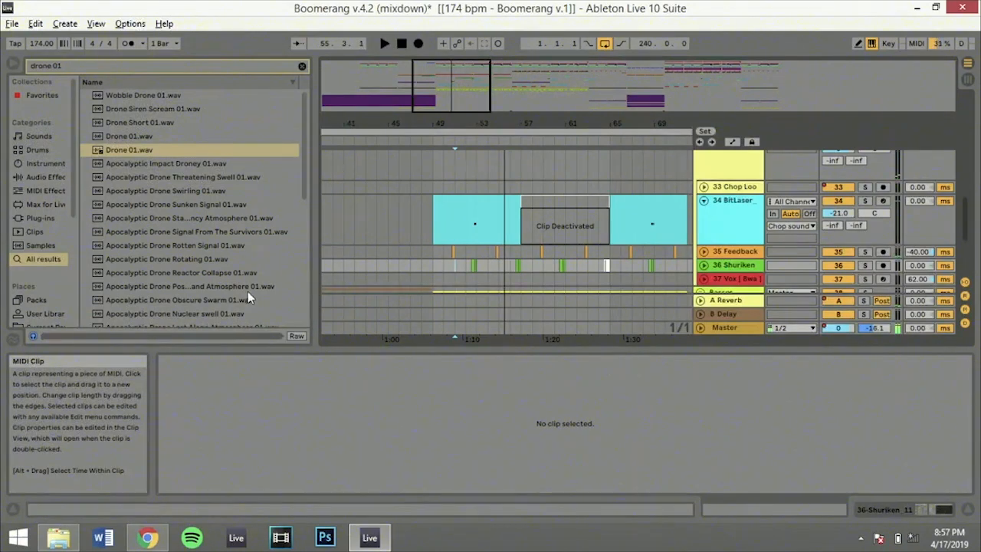
# Inspect the Feedback FX 22 clip just before bar 51 on the 35 Feedback track, and solo that track
pyautogui.click(434, 256)
pyautogui.click(455, 252)
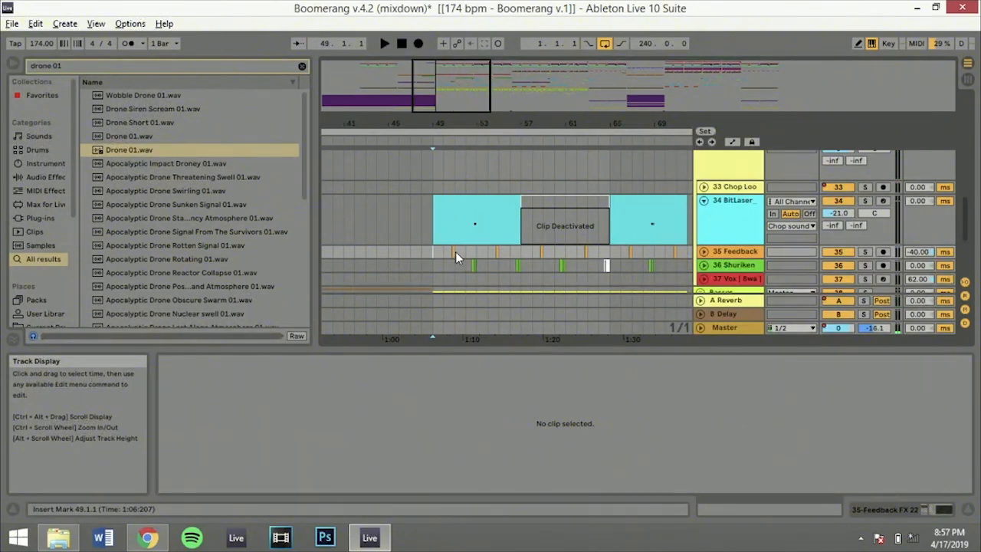
pyautogui.click(455, 252)
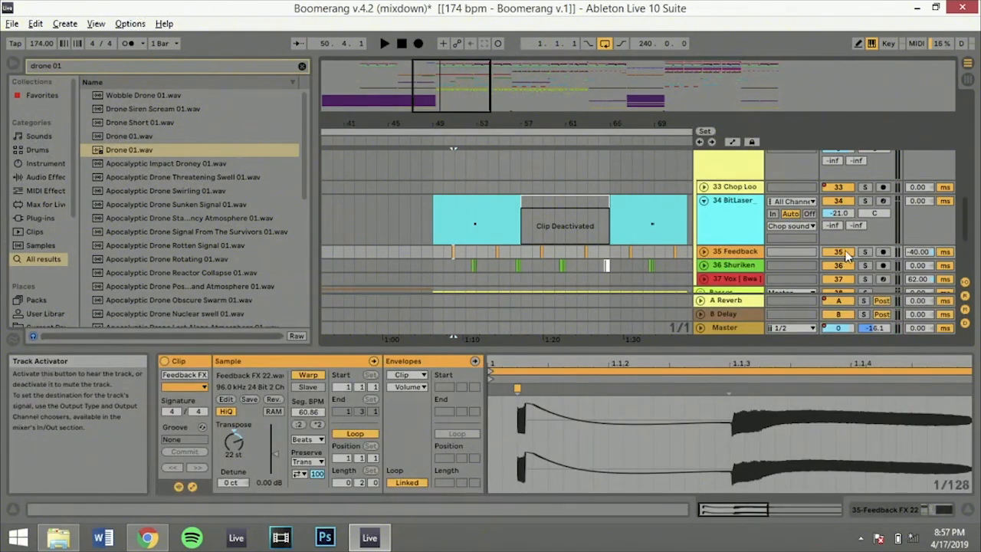
pyautogui.moveTo(737, 364); pyautogui.dragTo(738, 331)
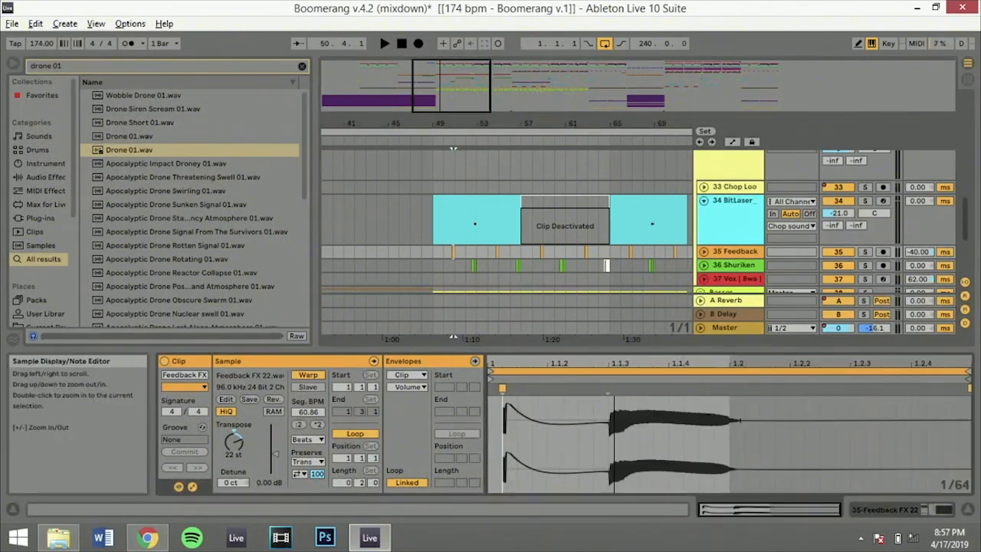
pyautogui.click(866, 254)
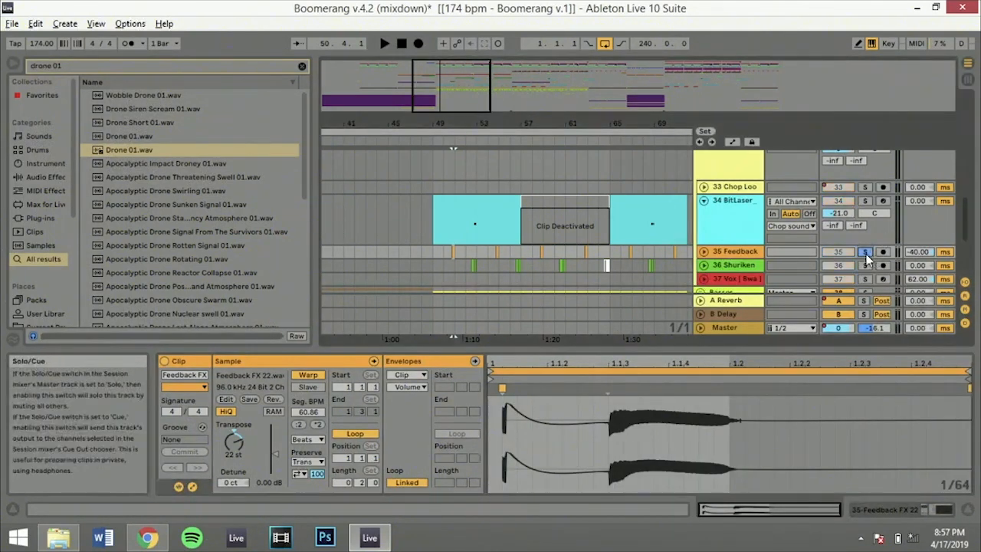
# Group the Ping Pong Delay and Grain Delay on the 35 Feedback track into an Audio Effect Rack, and deactivate the rack
pyautogui.click(725, 265)
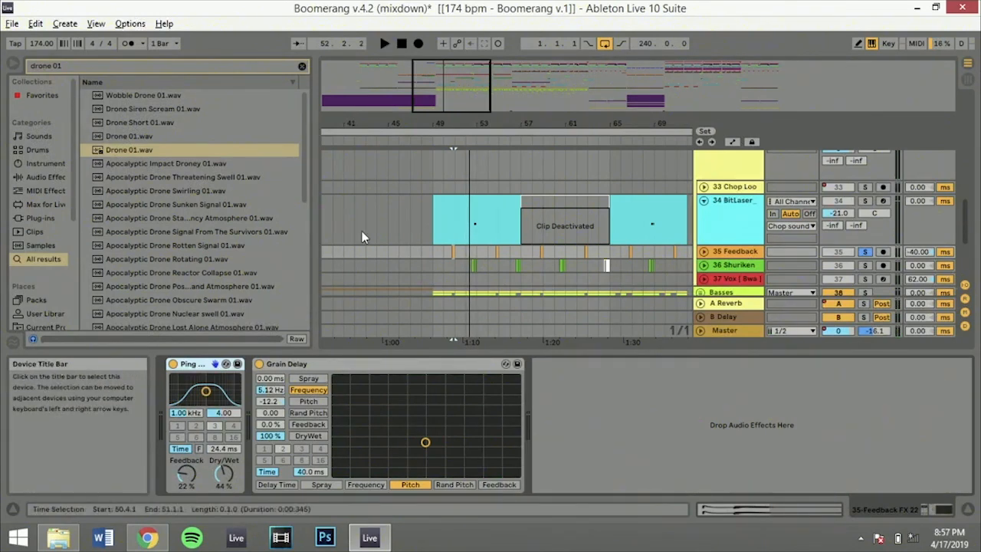
pyautogui.moveTo(456, 101); pyautogui.dragTo(436, 201)
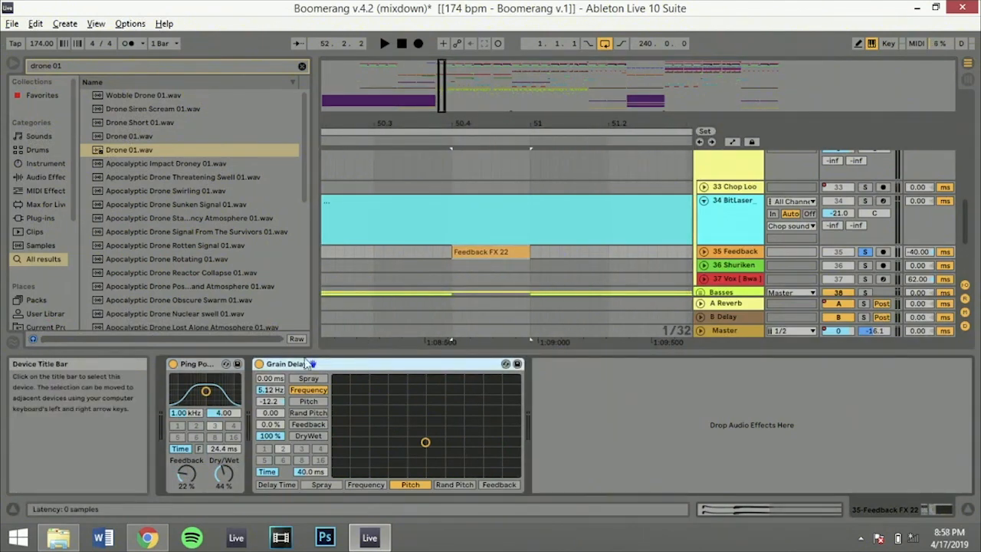
pyautogui.click(217, 366)
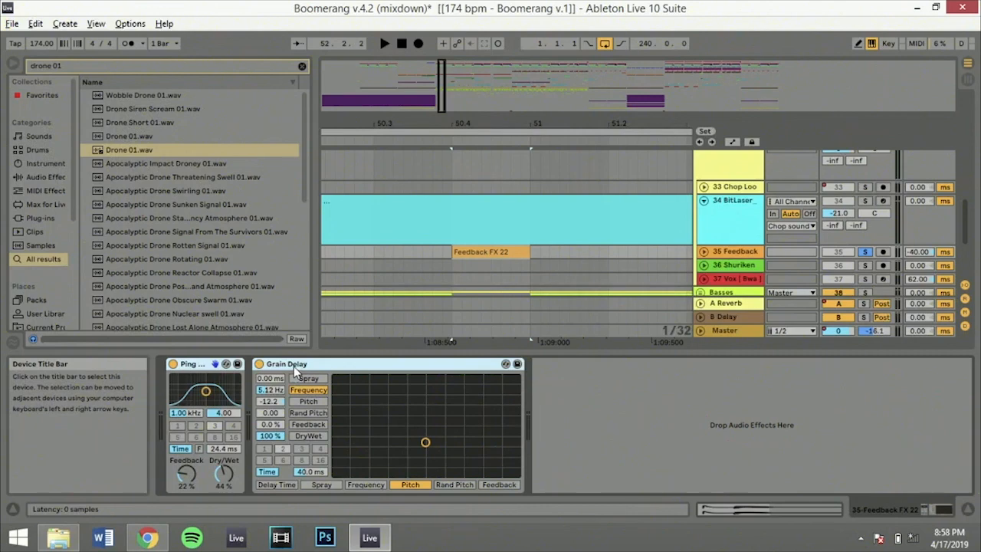
pyautogui.hotkey('ctrl', 'g')
pyautogui.click(174, 365)
# Play the Feedback FX 22 clip without its effects, and inspect its transpose setting
pyautogui.press('space')
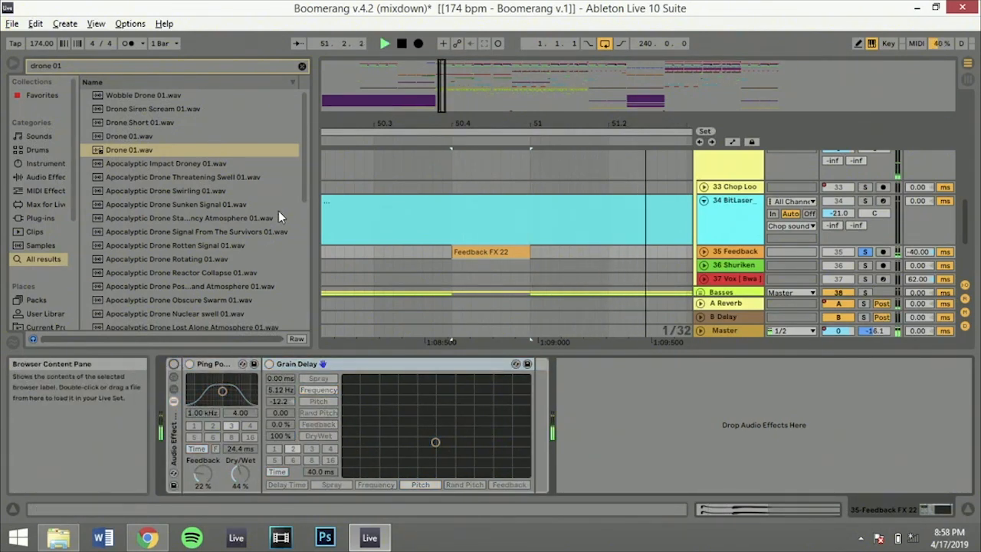
pyautogui.click(479, 247)
pyautogui.press('space')
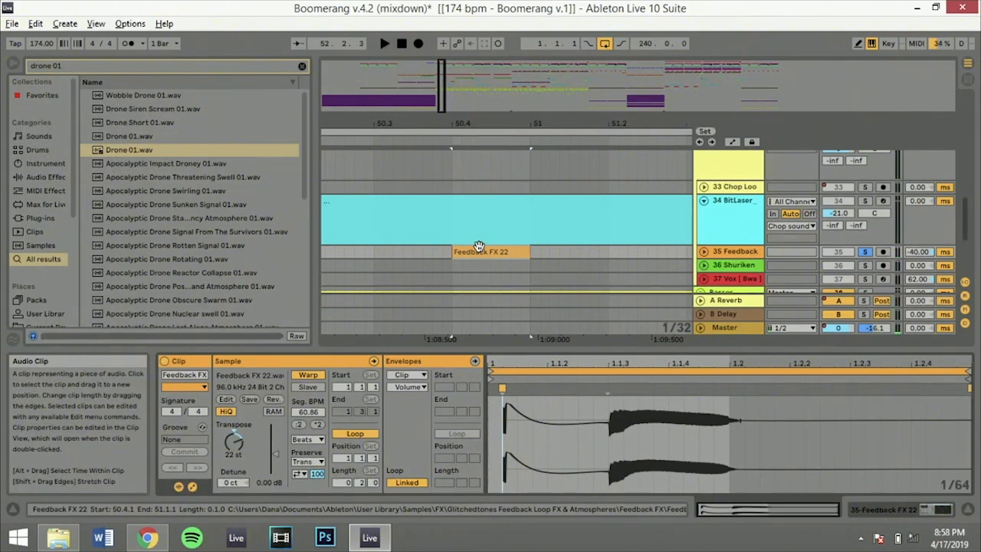
pyautogui.doubleClick(244, 443)
pyautogui.press('space')
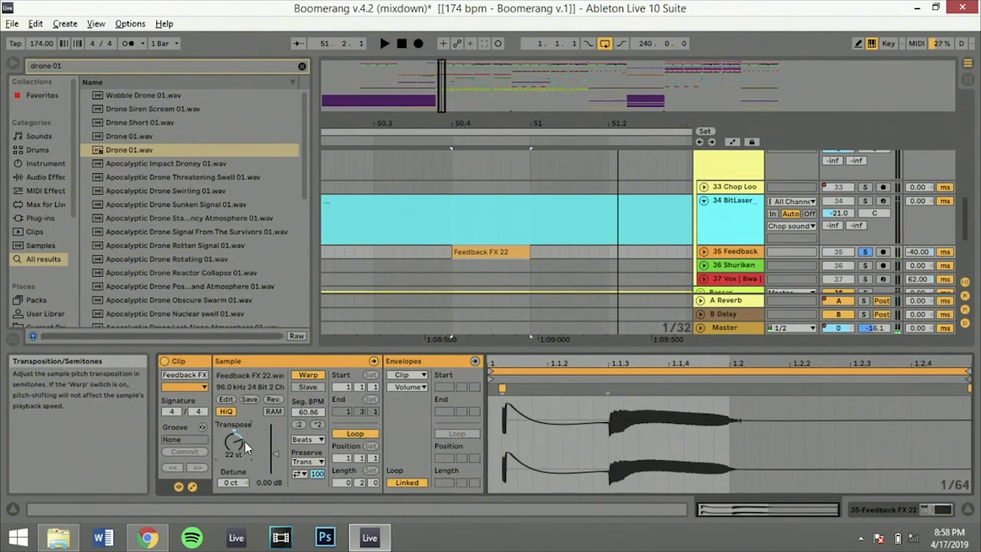
# Reactivate the effect rack on the 35 Feedback track, and play the clip with the Grain Delay temporarily bypassed
pyautogui.click(729, 253)
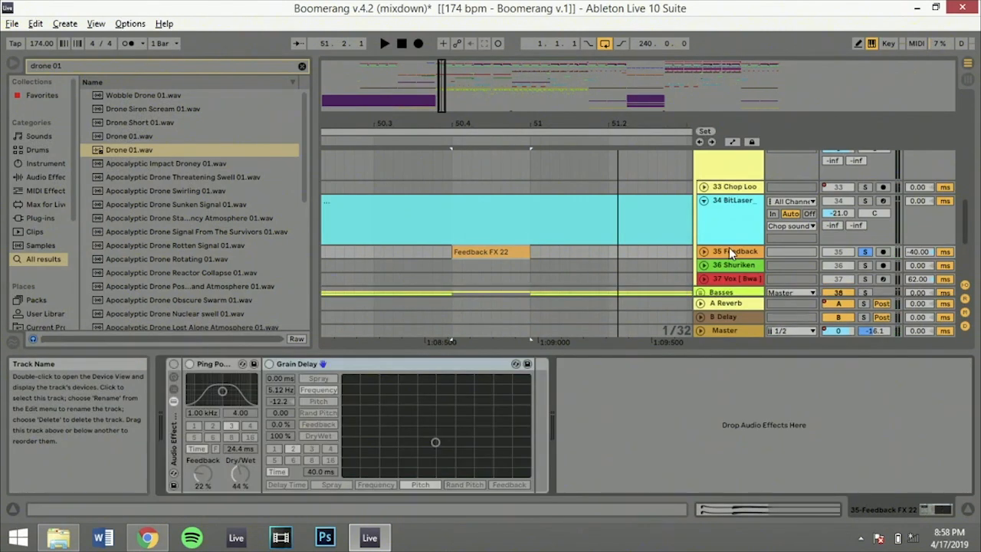
pyautogui.click(173, 364)
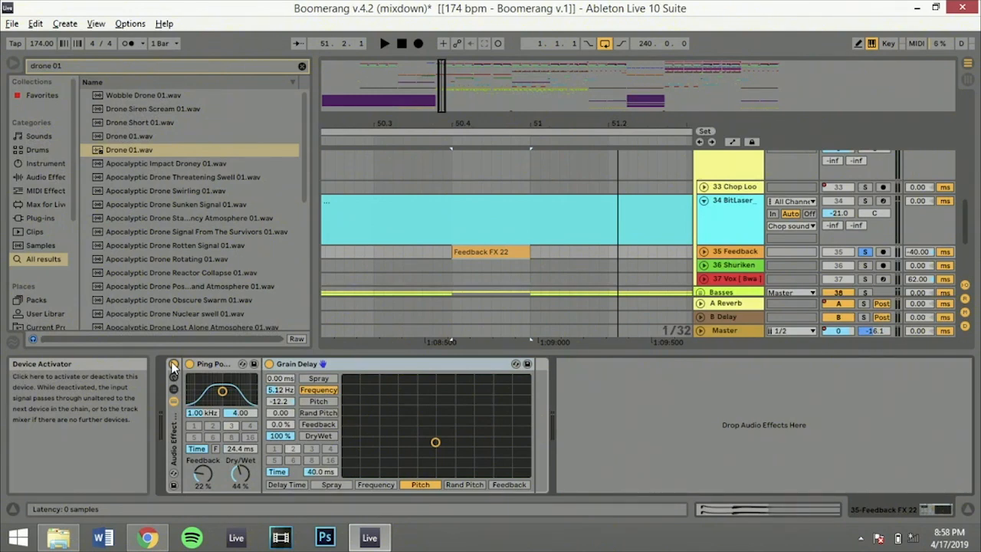
pyautogui.click(269, 365)
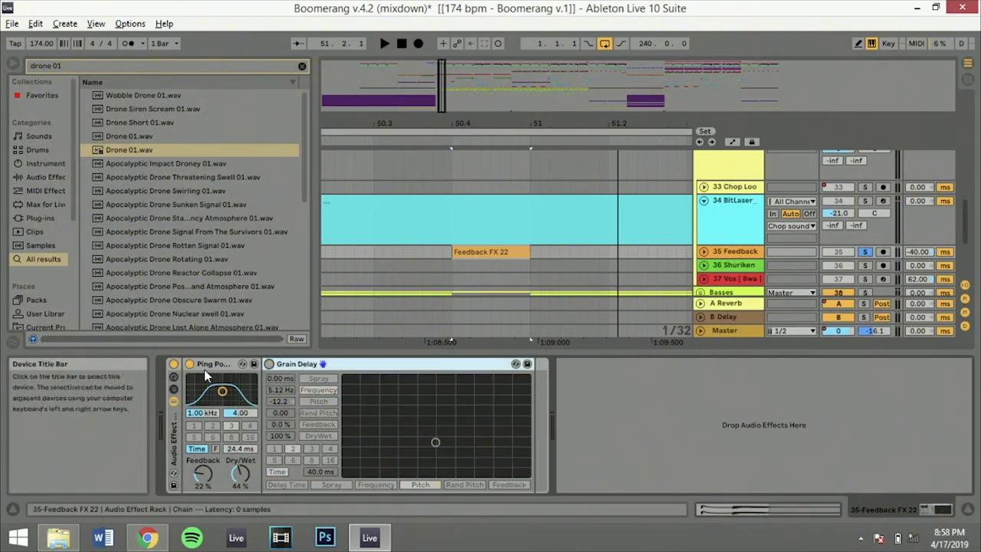
pyautogui.press('space')
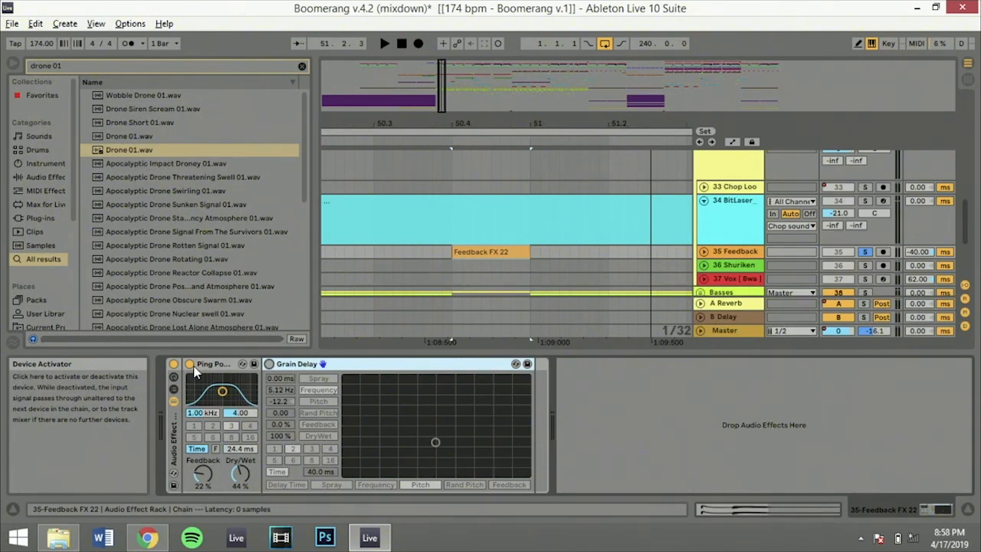
pyautogui.click(269, 364)
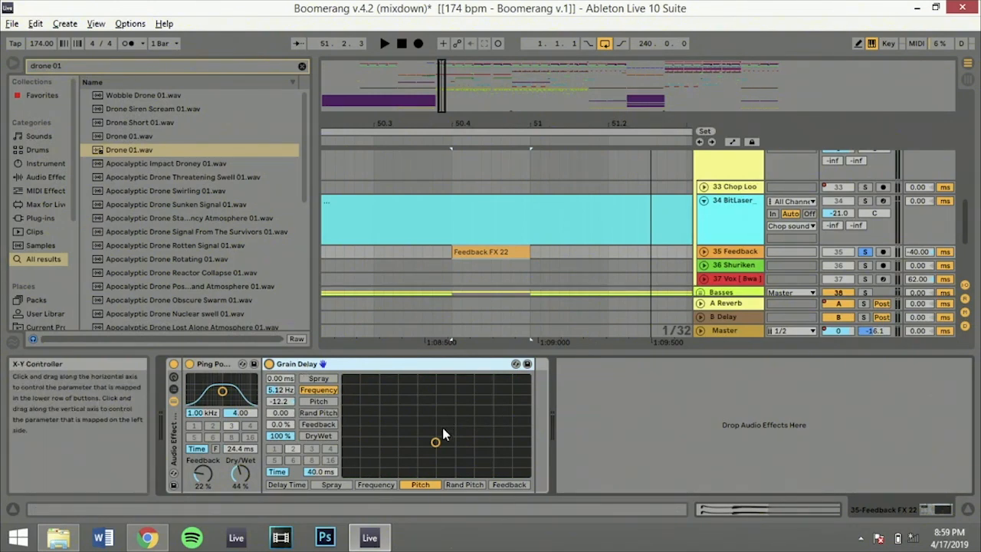
# Try the Grain Delay at 11.4 Hz with pitch -18.1 while playing the clip, and at 5.12 Hz with pitch -20.6
pyautogui.moveTo(438, 440); pyautogui.dragTo(413, 427)
pyautogui.press('space')
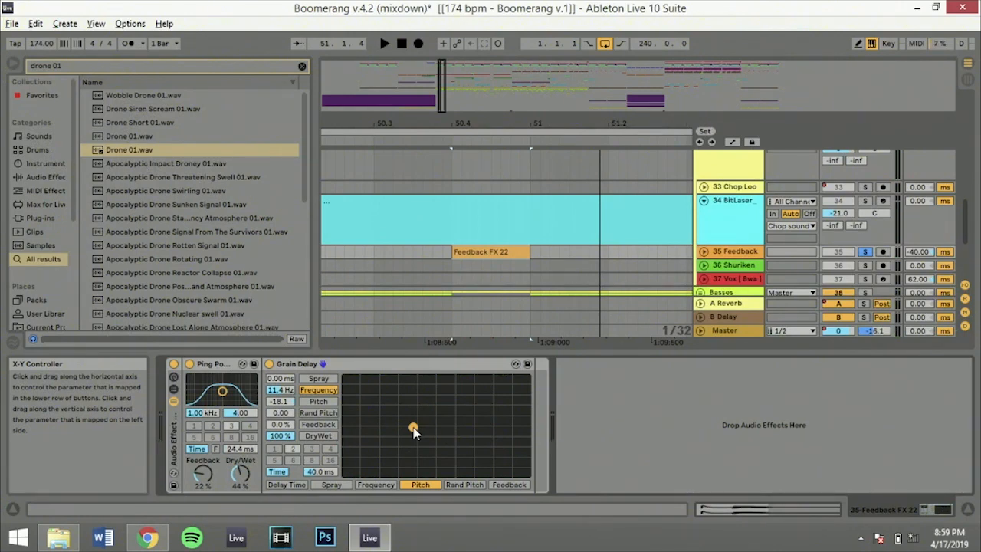
pyautogui.moveTo(414, 430); pyautogui.dragTo(405, 443)
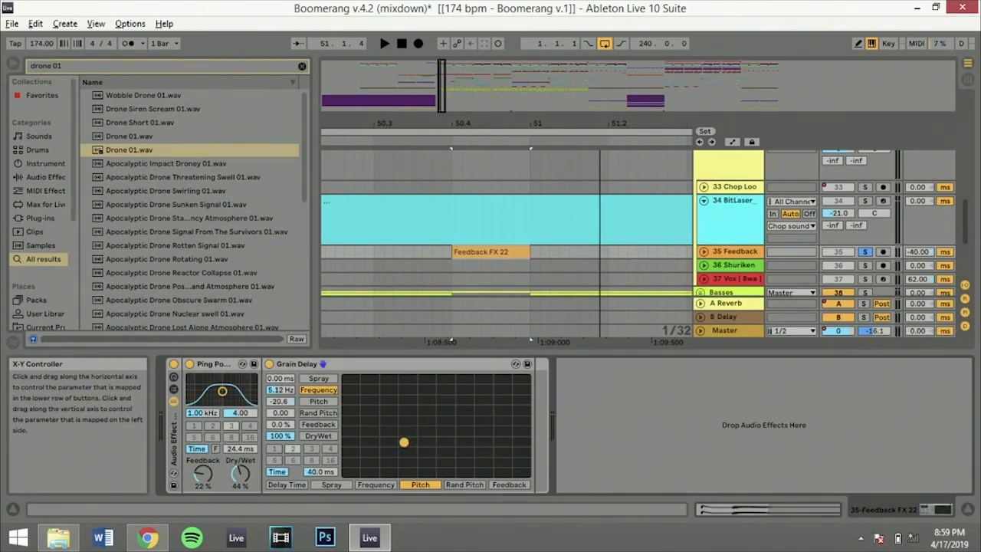
# Try the Grain Delay with feedback on the vertical axis at 47% and pitch at -16.4, play the clip, and undo these changes
pyautogui.click(318, 425)
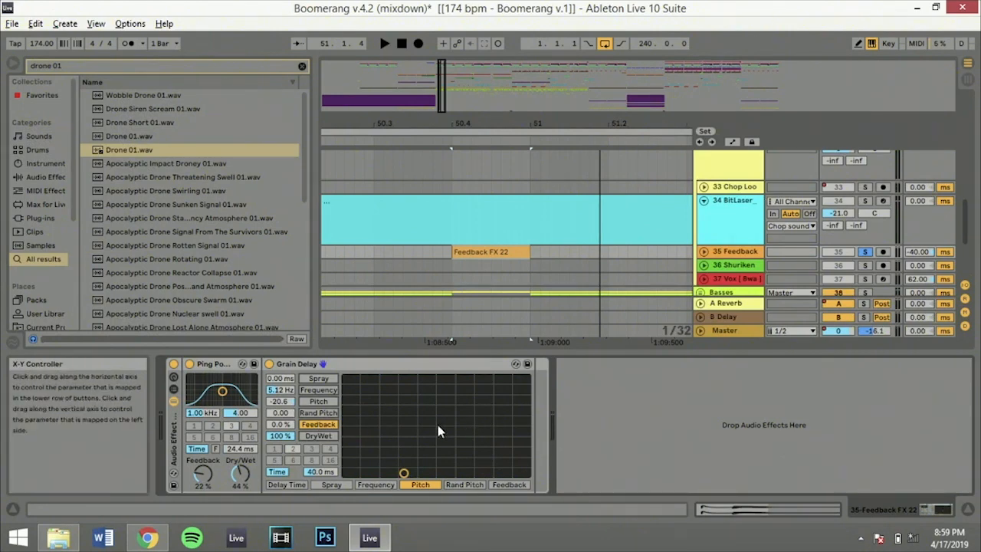
pyautogui.moveTo(433, 427)
pyautogui.mouseDown()
pyautogui.moveTo(465, 470)
pyautogui.moveTo(451, 412)
pyautogui.moveTo(410, 378)
pyautogui.moveTo(510, 409)
pyautogui.moveTo(419, 426)
pyautogui.mouseUp()
pyautogui.press('space')
pyautogui.press('space')
pyautogui.press('space')
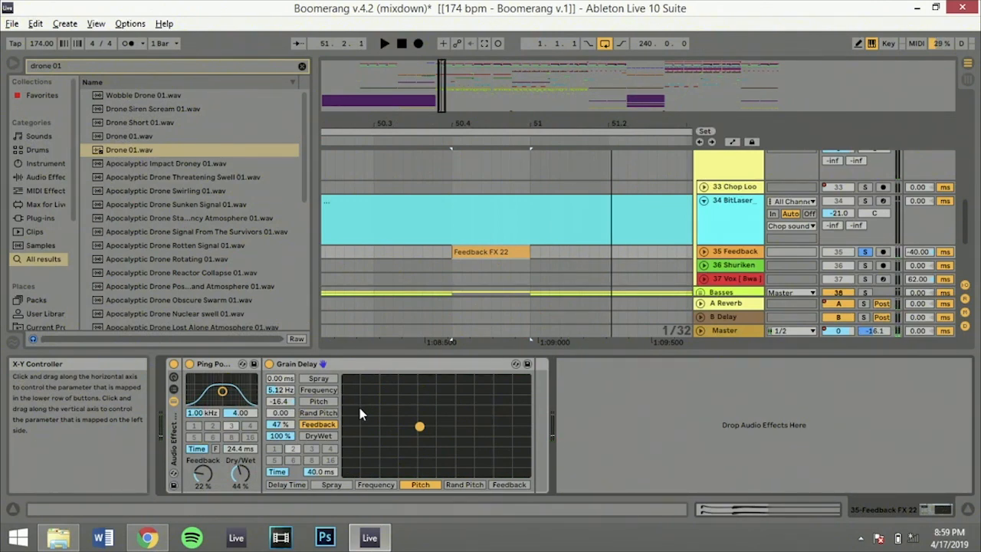
pyautogui.hotkey('ctrl', 'z')
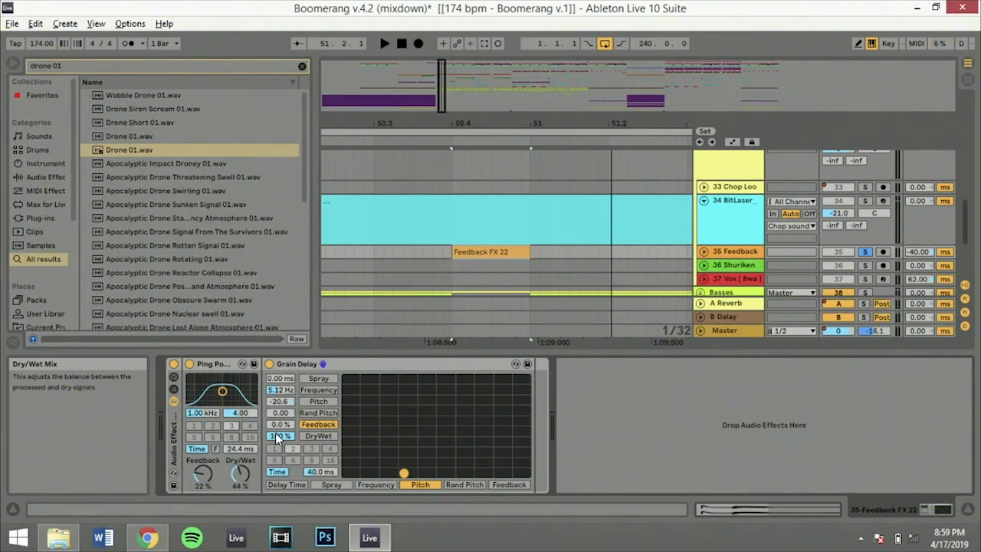
pyautogui.hotkey('ctrl', 'z')
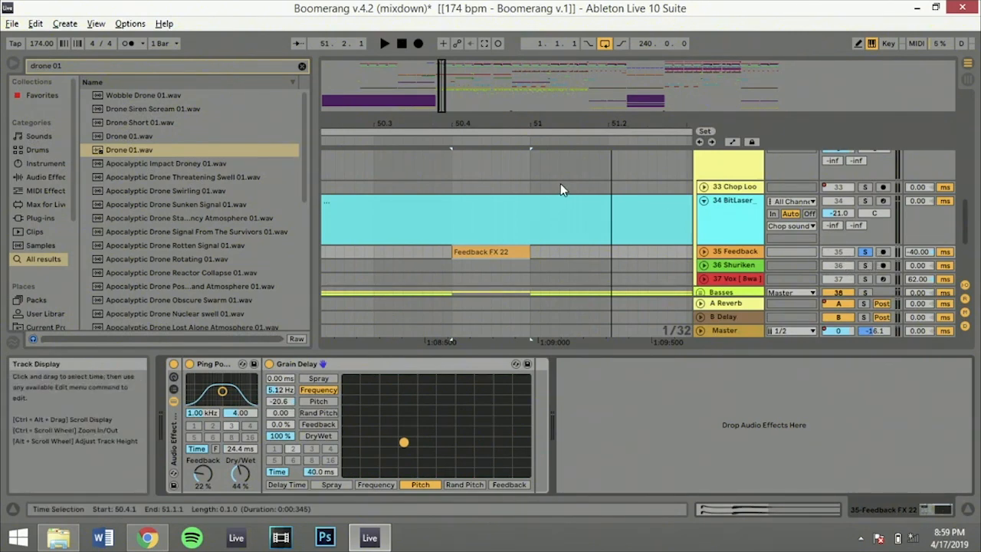
# Solo the 34 BitLaser track, play its first clip from about bar 52, and stop
pyautogui.click(495, 200)
pyautogui.moveTo(439, 99); pyautogui.dragTo(445, 74)
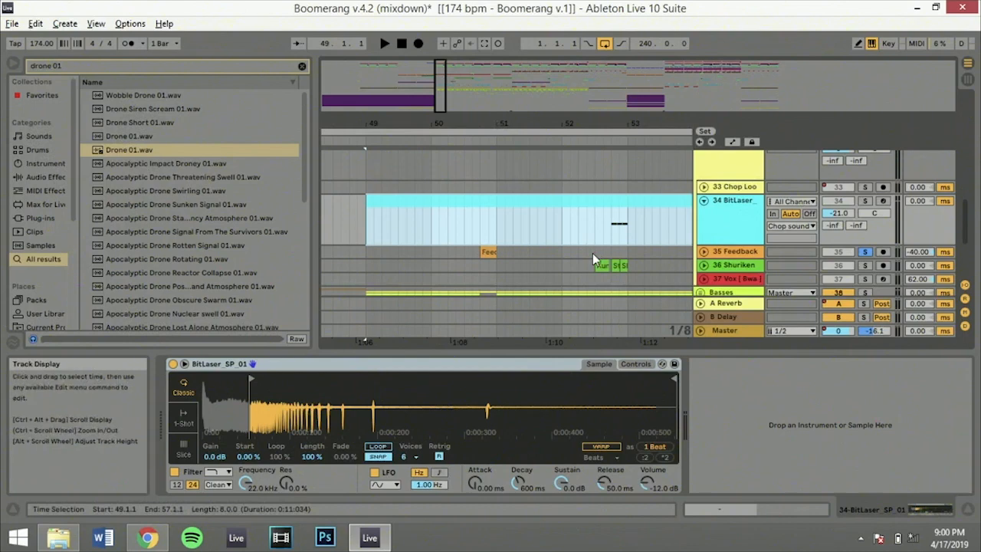
pyautogui.click(571, 233)
pyautogui.click(865, 202)
pyautogui.press('space')
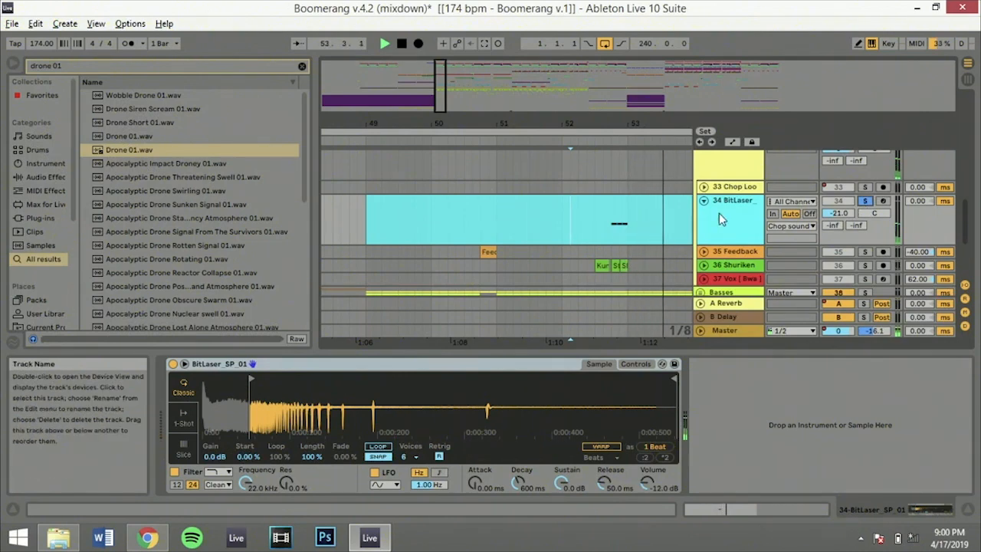
pyautogui.press('space')
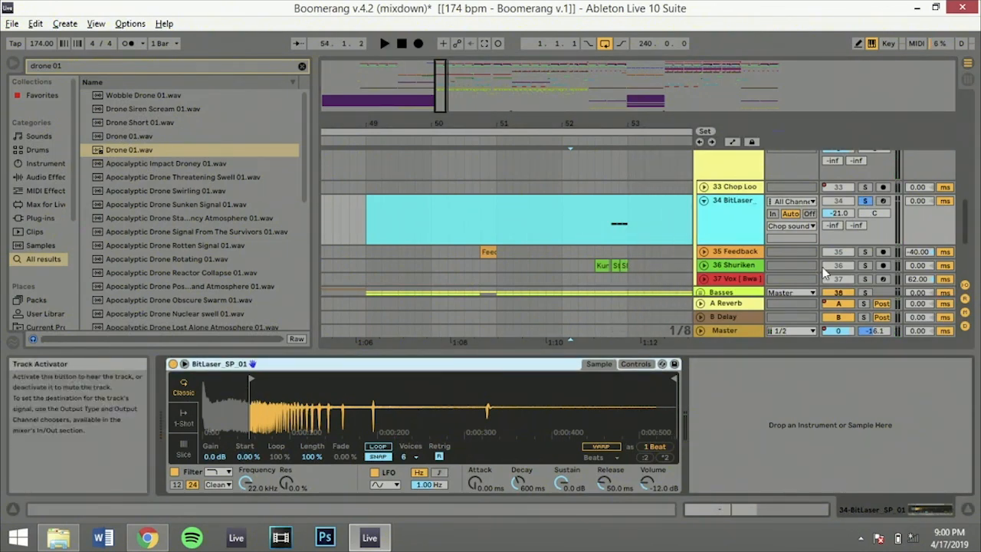
# Unsolo the 34 BitLaser track, play the arrangement from the start of its first clip at bar 49, and stop
pyautogui.scroll(-3, 537, 185)
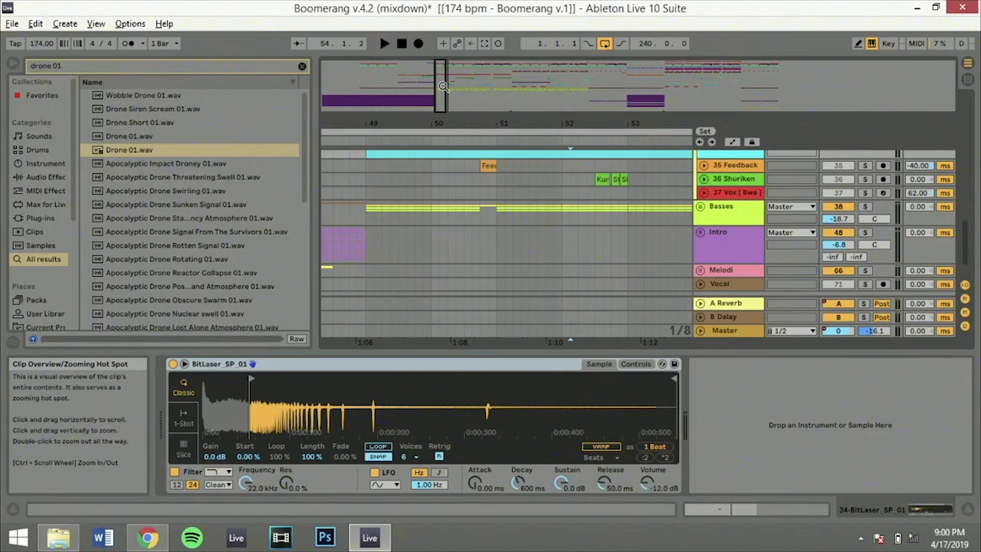
pyautogui.moveTo(443, 86); pyautogui.dragTo(444, 53)
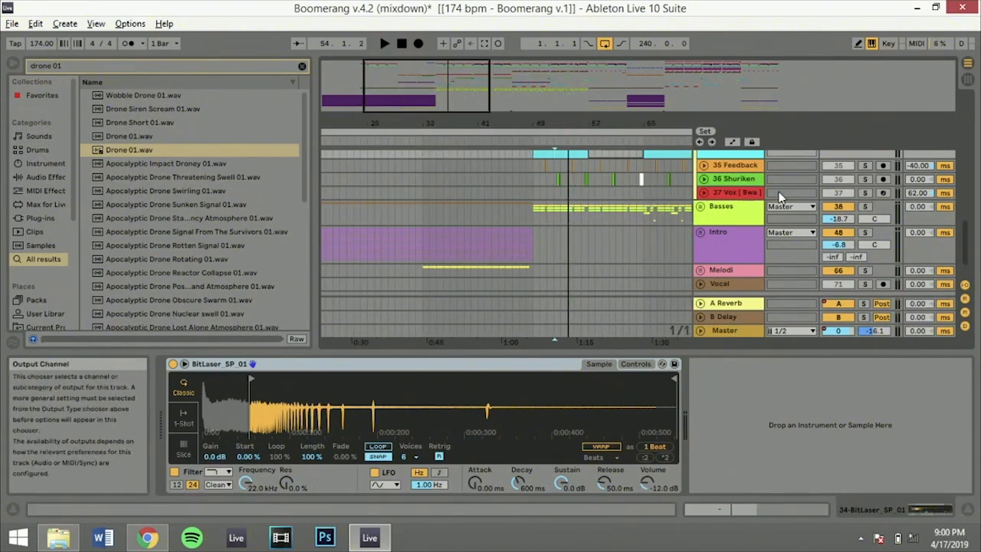
pyautogui.scroll(3, 780, 198)
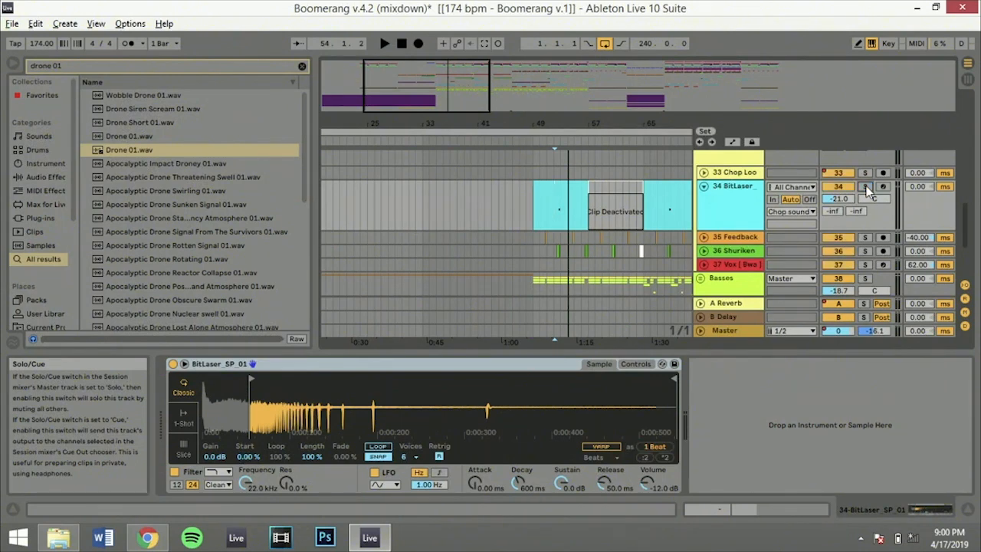
pyautogui.click(541, 190)
pyautogui.press('space')
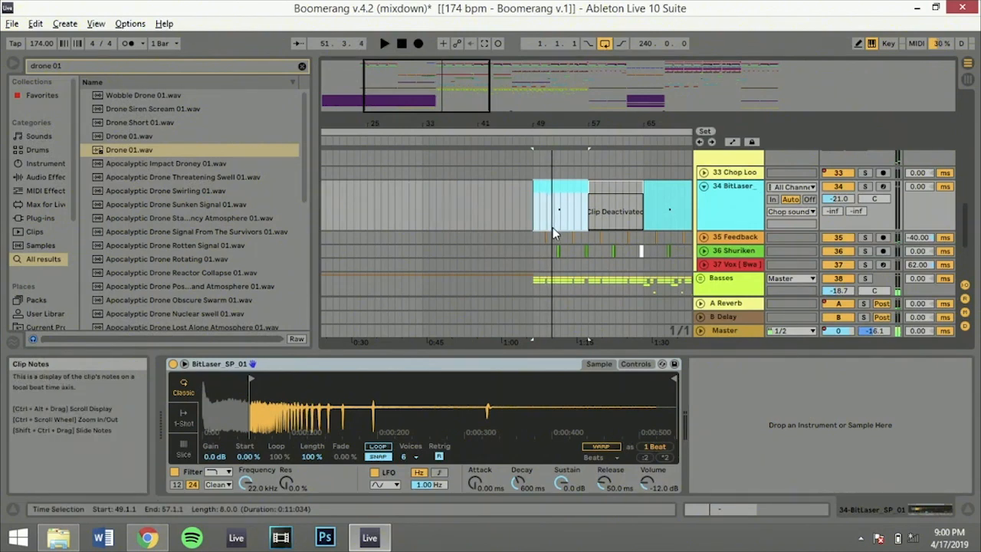
# Set the Grain Delay's pitch on the 35 Feedback track to -12.2
pyautogui.click(733, 238)
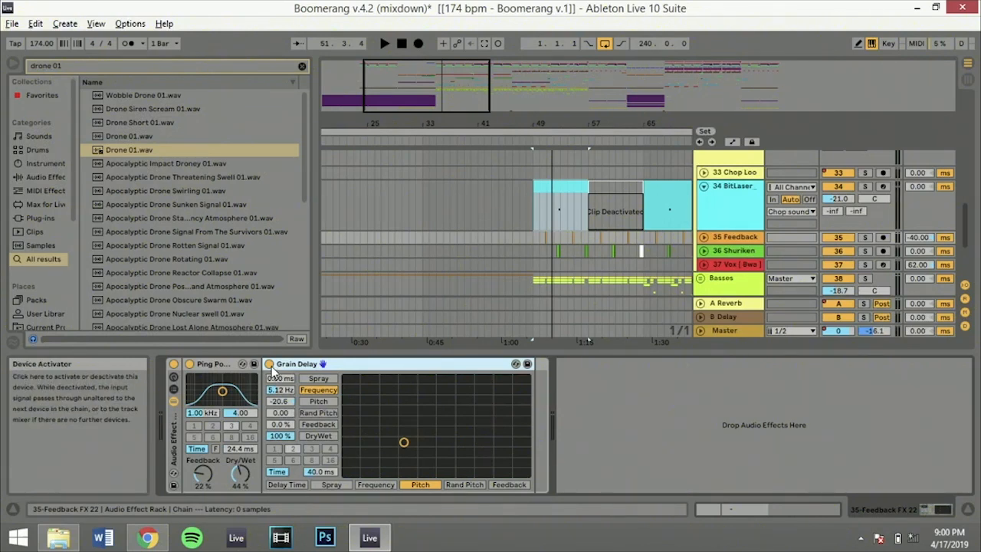
pyautogui.moveTo(281, 404); pyautogui.dragTo(281, 401)
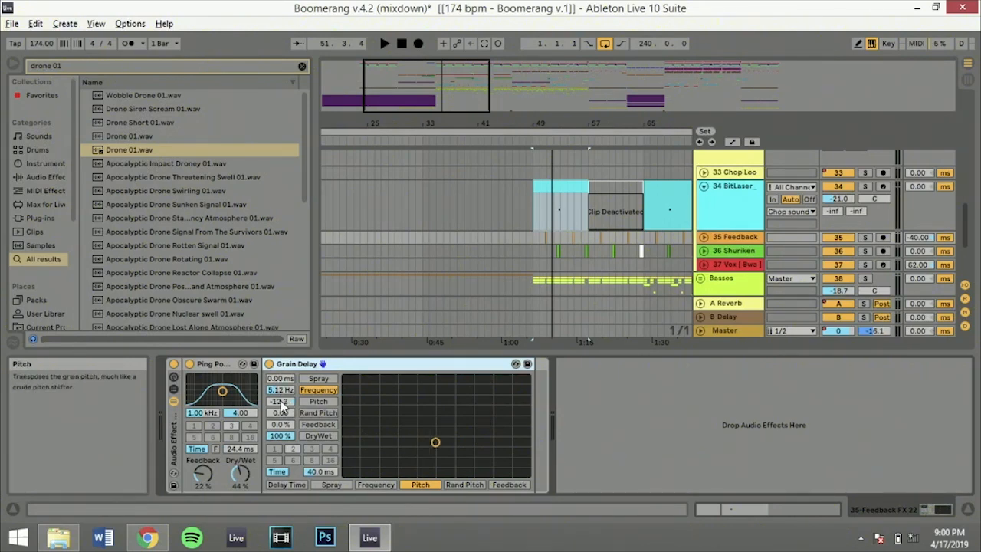
# Solo the 34 BitLaser track and play it from 52.1.1
pyautogui.click(864, 187)
pyautogui.click(553, 216)
pyautogui.press('space')
pyautogui.press('space')
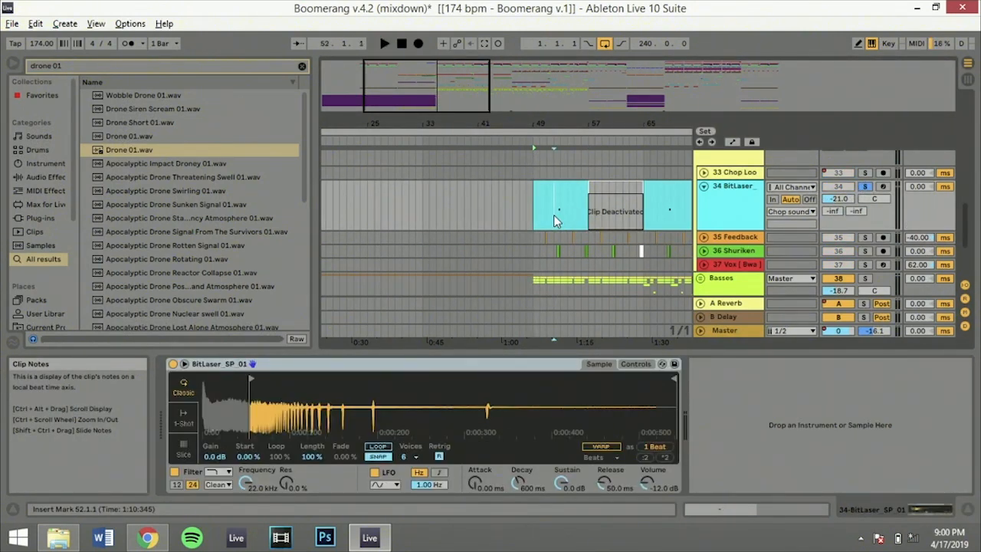
# Stop the BitLaser playback, then solo the Chop sounds group and play it from bar 81 for a few bars
pyautogui.press('space')
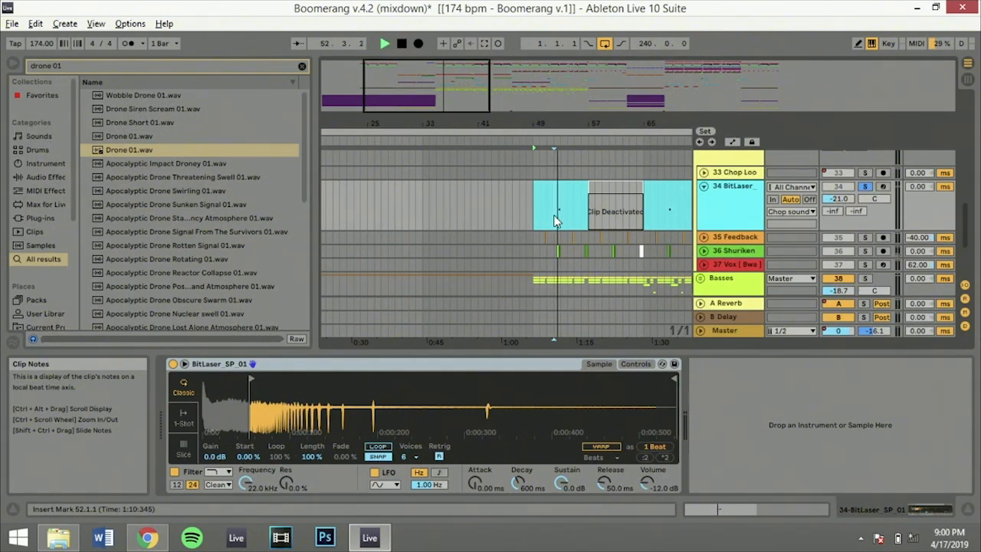
pyautogui.press('space')
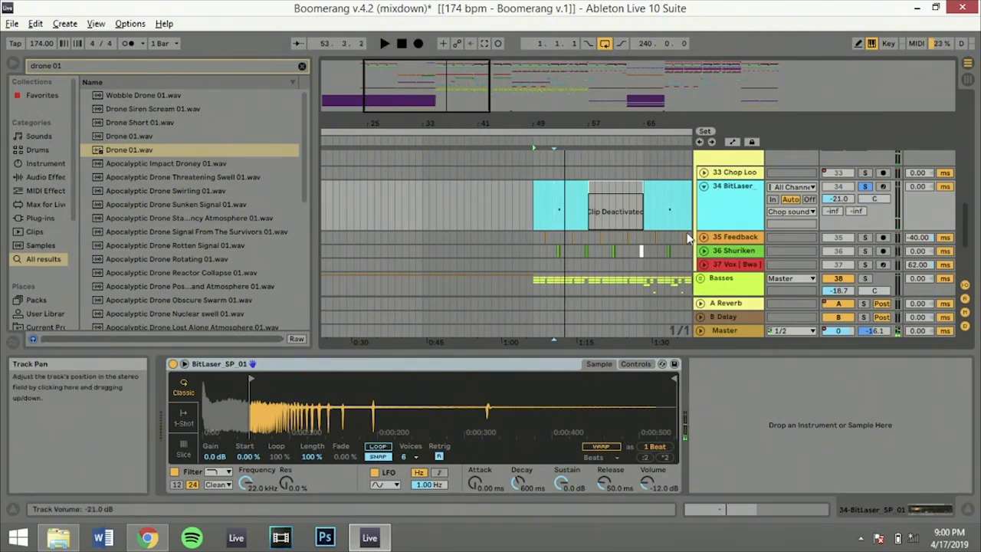
pyautogui.moveTo(528, 121); pyautogui.dragTo(532, 93)
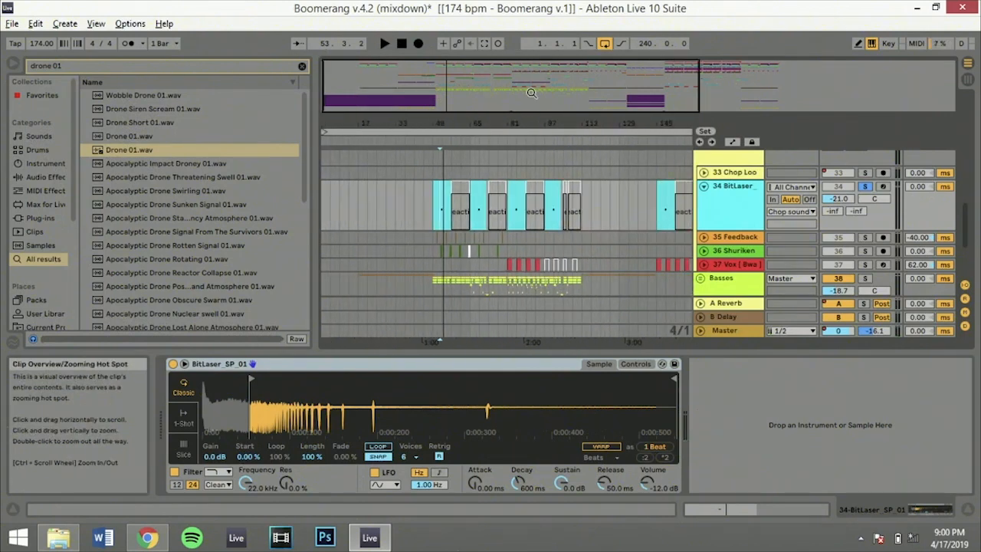
pyautogui.scroll(1, 633, 167)
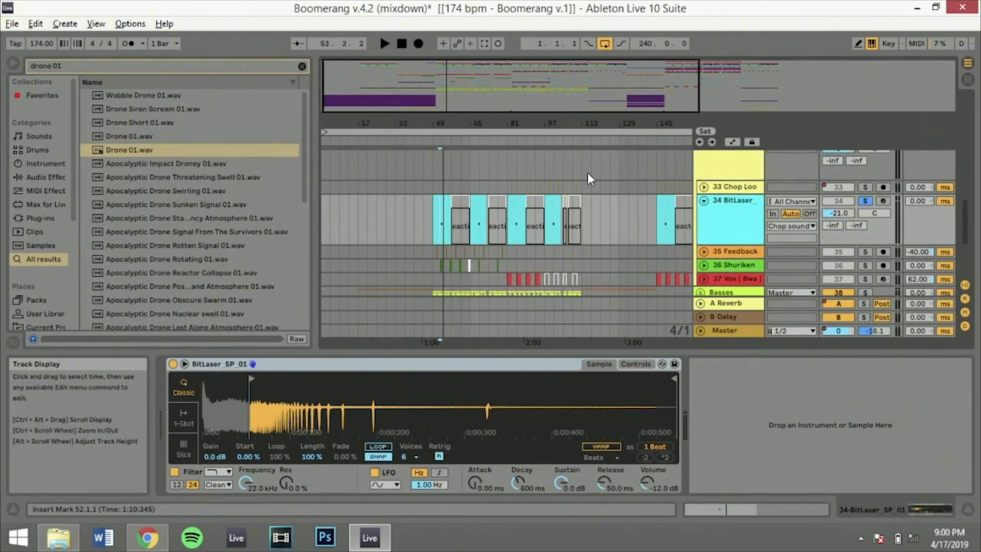
pyautogui.click(507, 187)
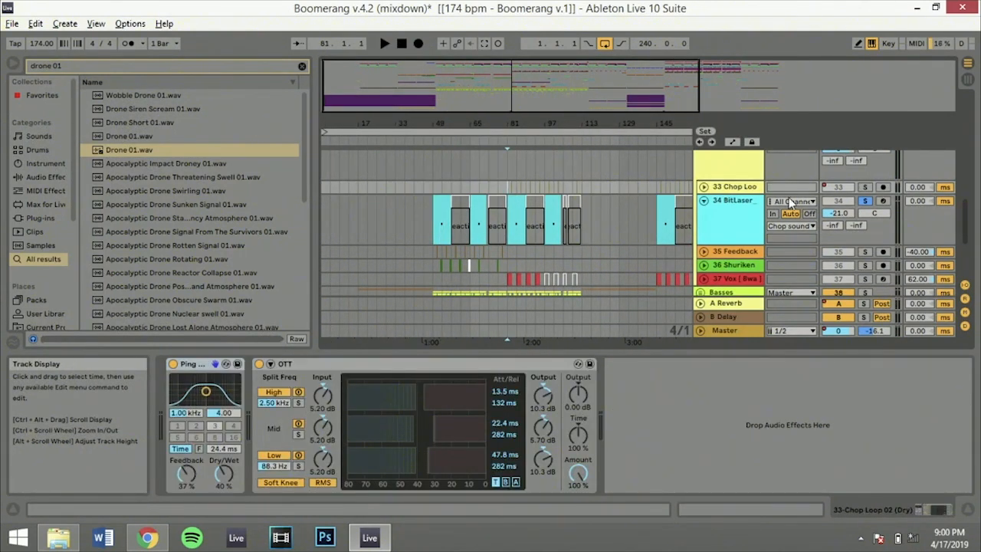
pyautogui.scroll(5, 791, 203)
pyautogui.press('space')
pyautogui.click(865, 208)
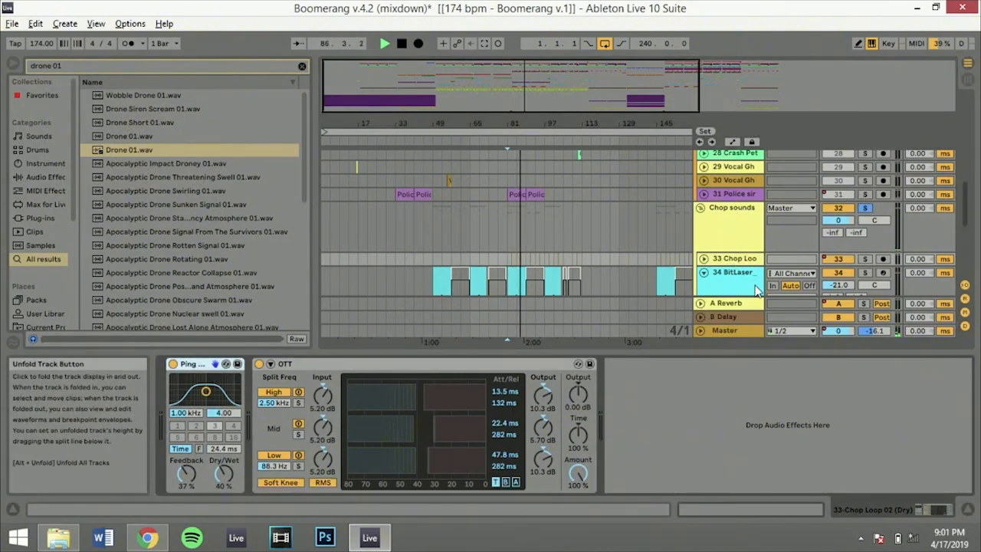
pyautogui.press('space')
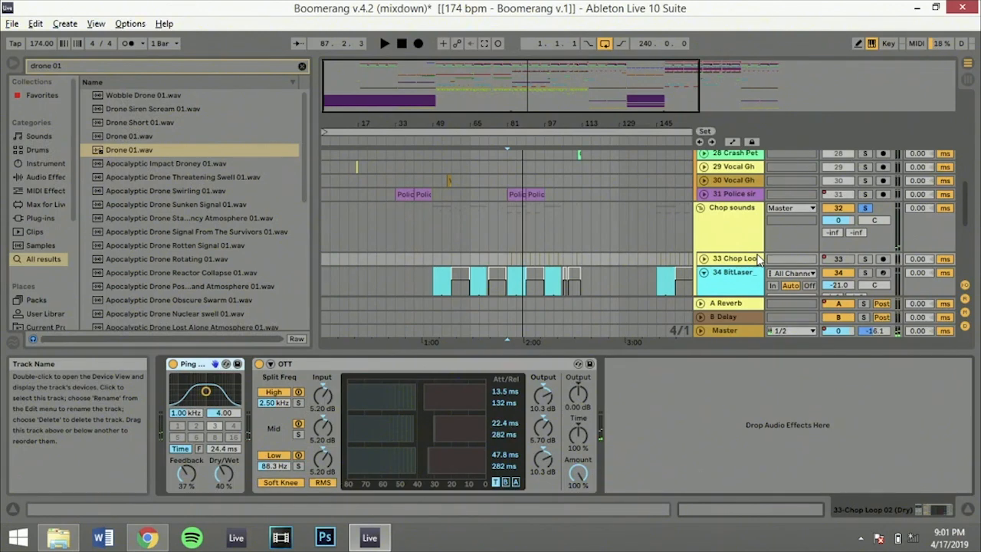
# Unsolo the Chop sounds group and select the first clip on the 37 Vox [Bwa] track at bar 81
pyautogui.scroll(-3, 756, 262)
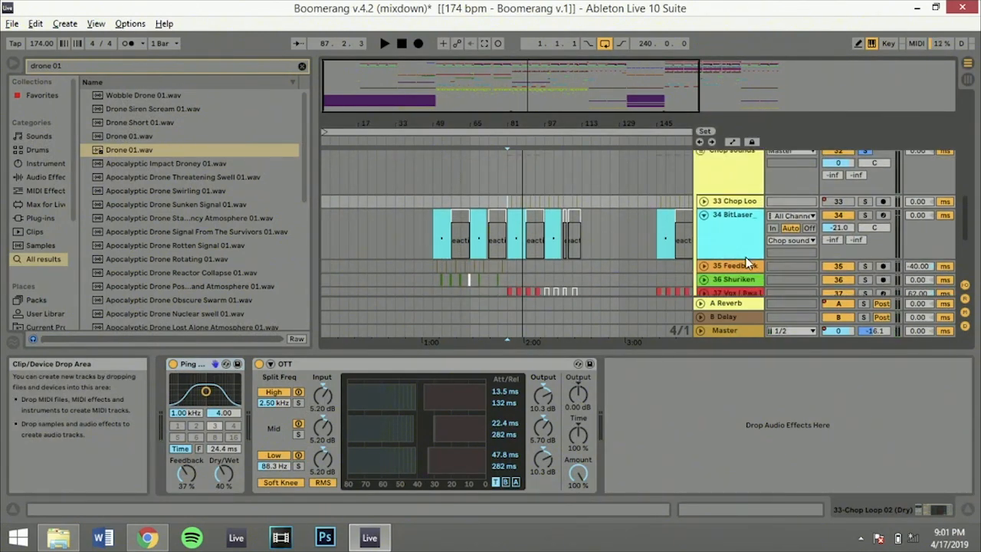
pyautogui.scroll(3, 748, 262)
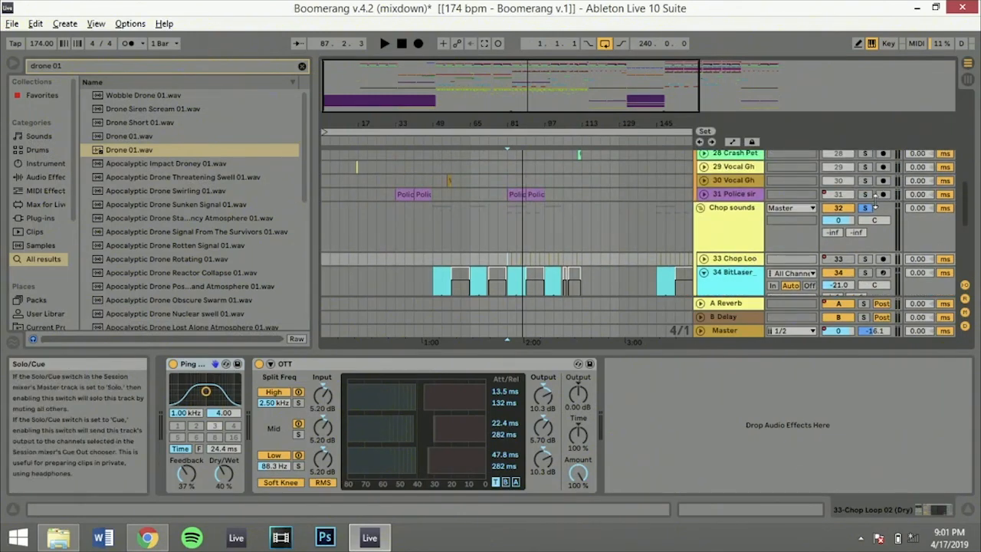
pyautogui.scroll(-5, 542, 210)
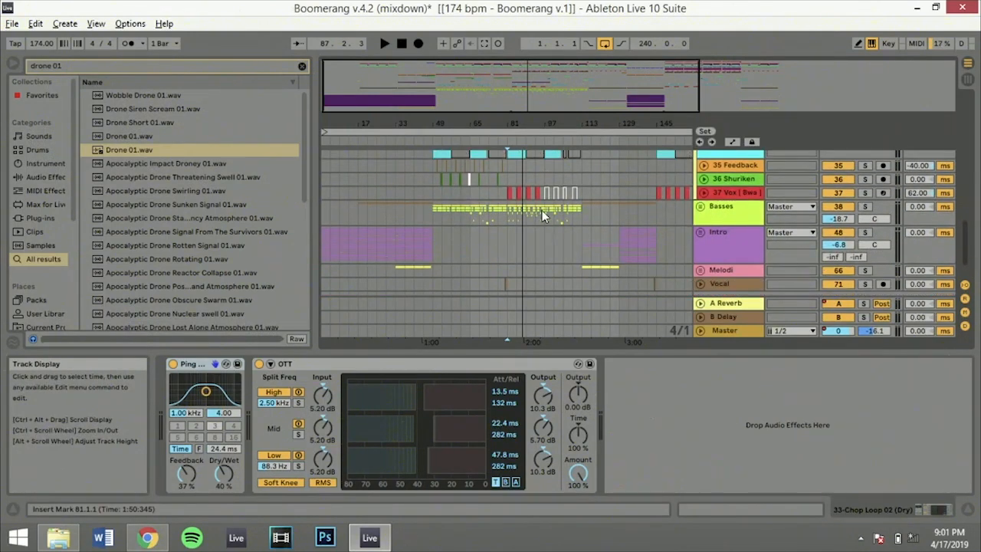
pyautogui.click(508, 207)
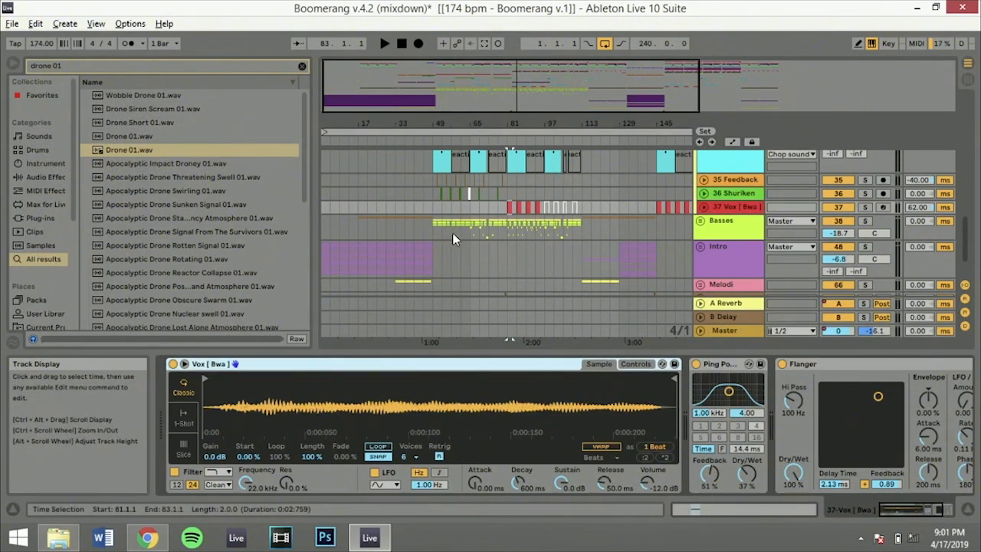
# Examine the 35 Feedback track's device chain at bar 49 and select the first clip on the 34 BitLaser track
pyautogui.scroll(-2, 452, 232)
pyautogui.click(323, 212)
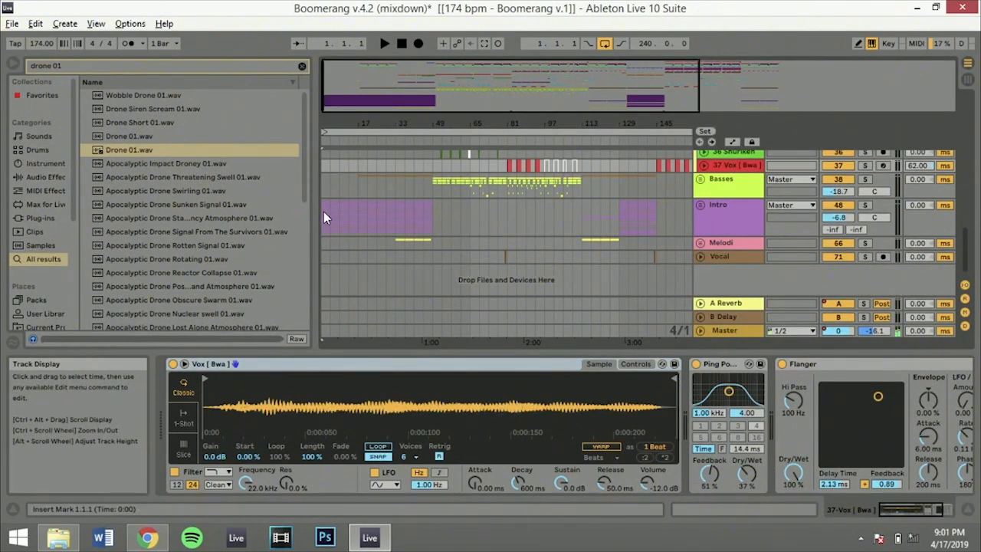
pyautogui.scroll(3, 430, 218)
pyautogui.scroll(1, 430, 218)
pyautogui.click(430, 220)
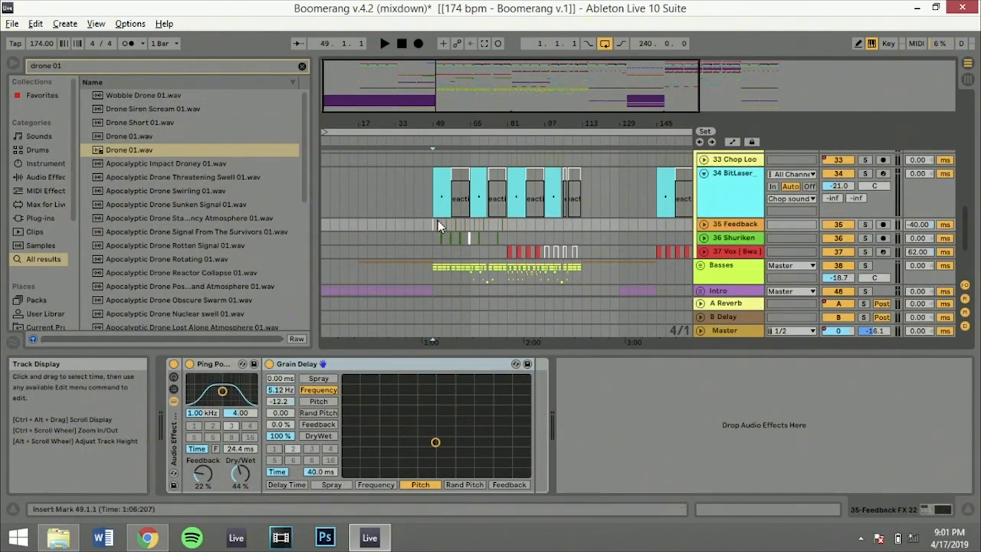
pyautogui.click(439, 178)
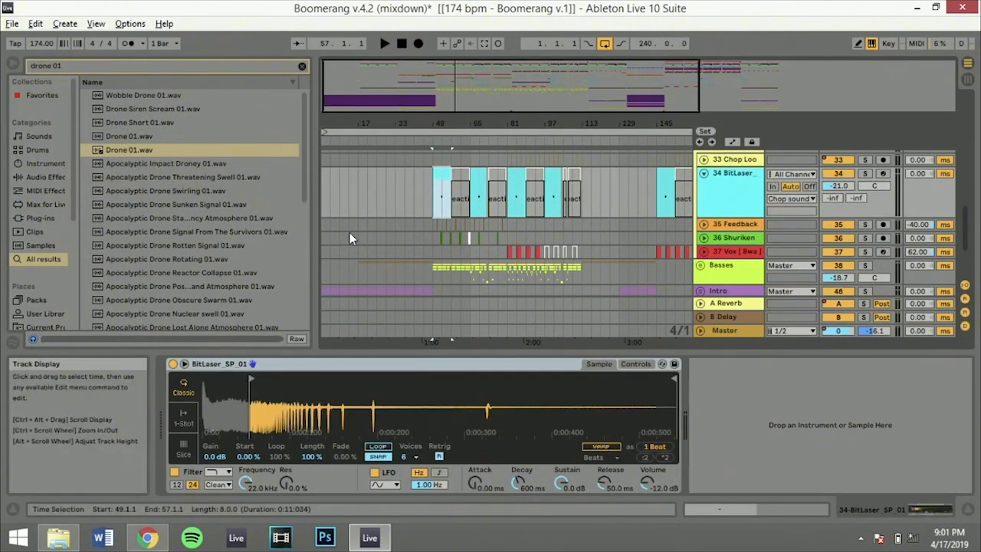
# Show the whole arrangement and fold the 34 BitLaser track
pyautogui.scroll(1, 371, 231)
pyautogui.press('-')
pyautogui.click(704, 189)
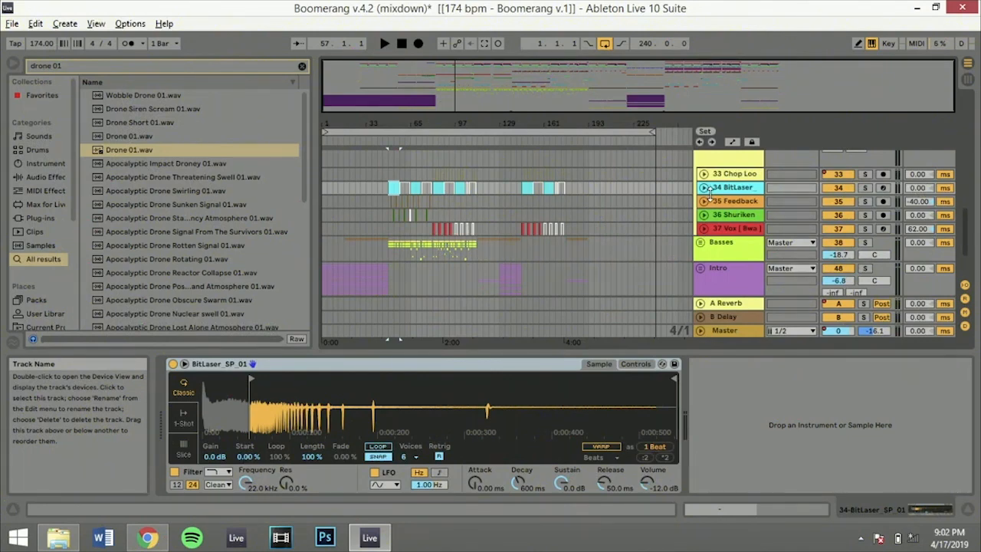
# Set the insert marker to 1.1.1 on the Intro group, solo the group and unfold its tracks
pyautogui.scroll(-3, 726, 196)
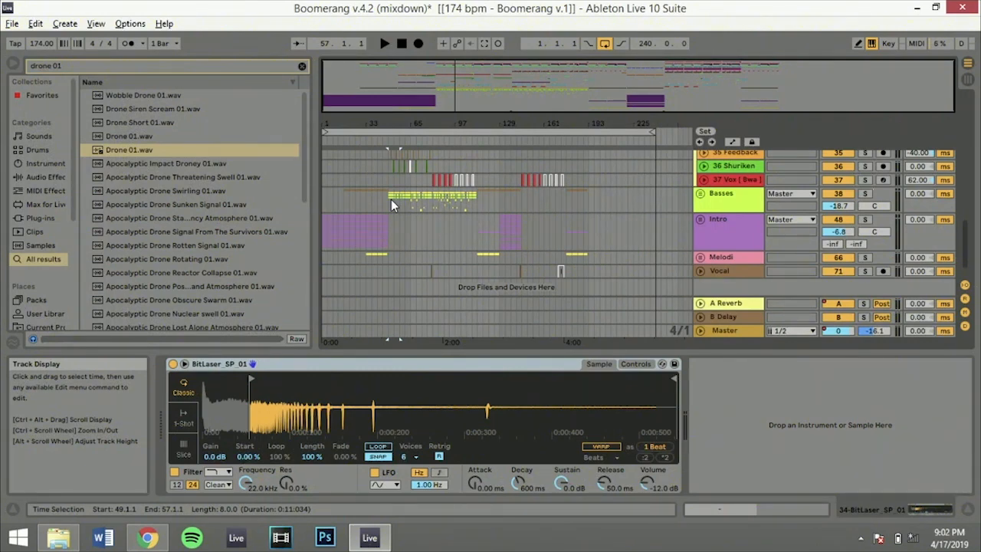
pyautogui.scroll(5, 391, 199)
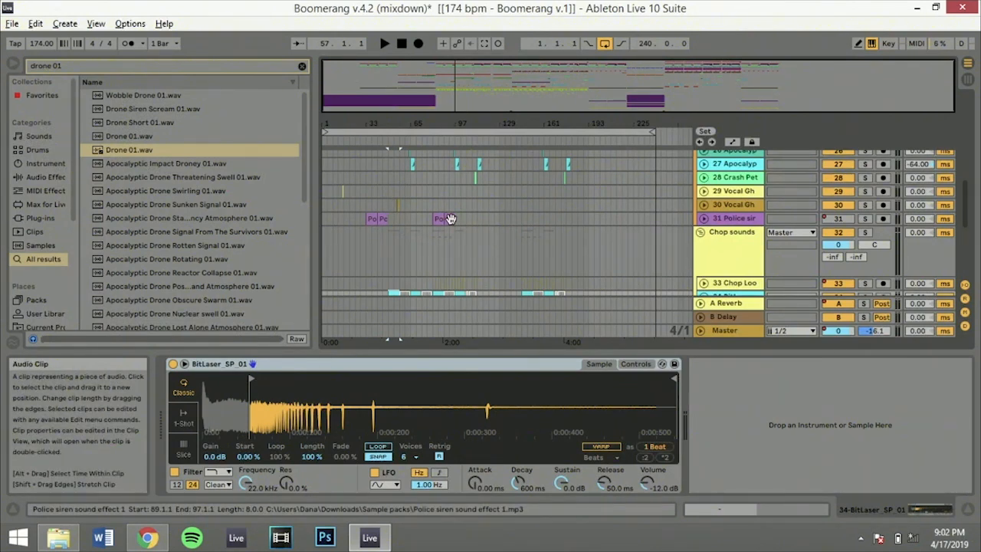
pyautogui.scroll(-5, 451, 220)
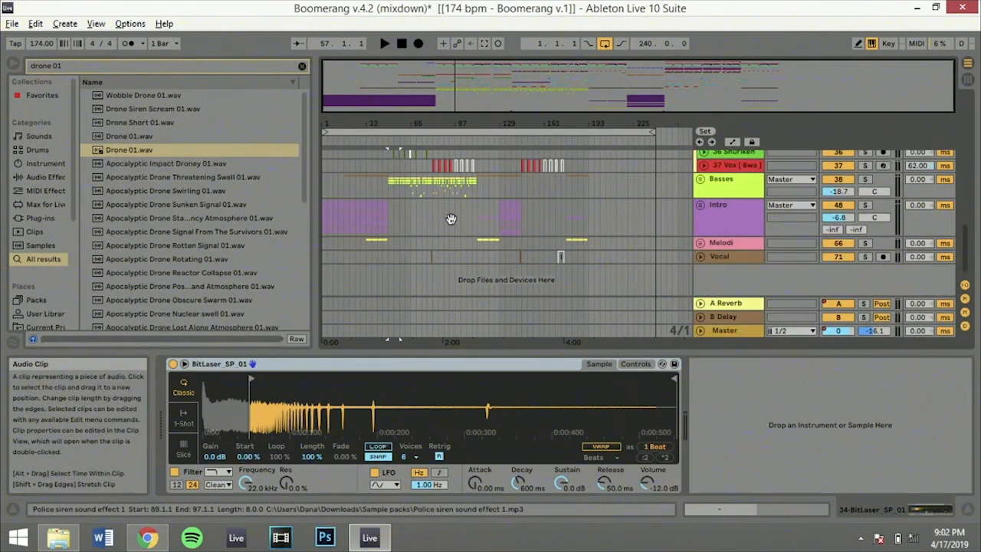
pyautogui.click(331, 210)
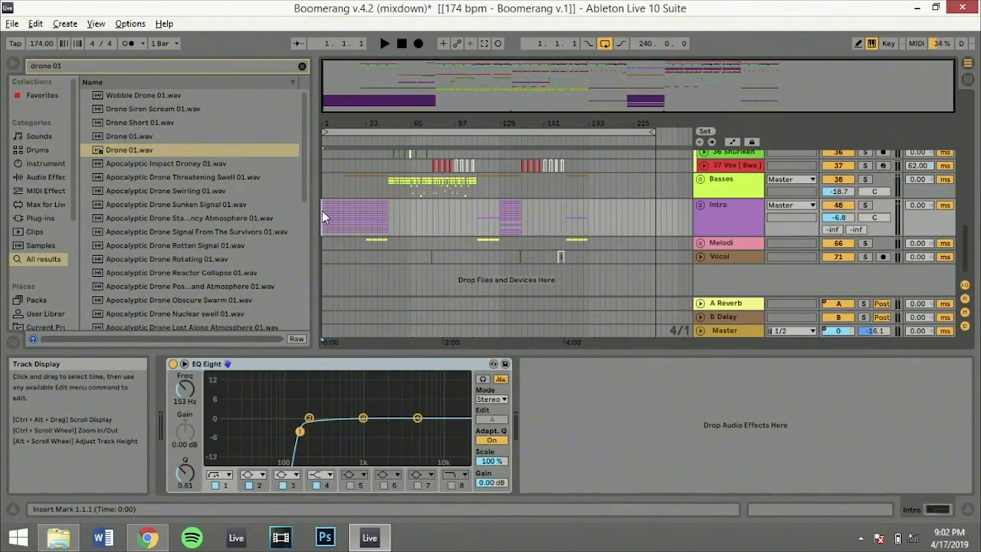
pyautogui.click(866, 205)
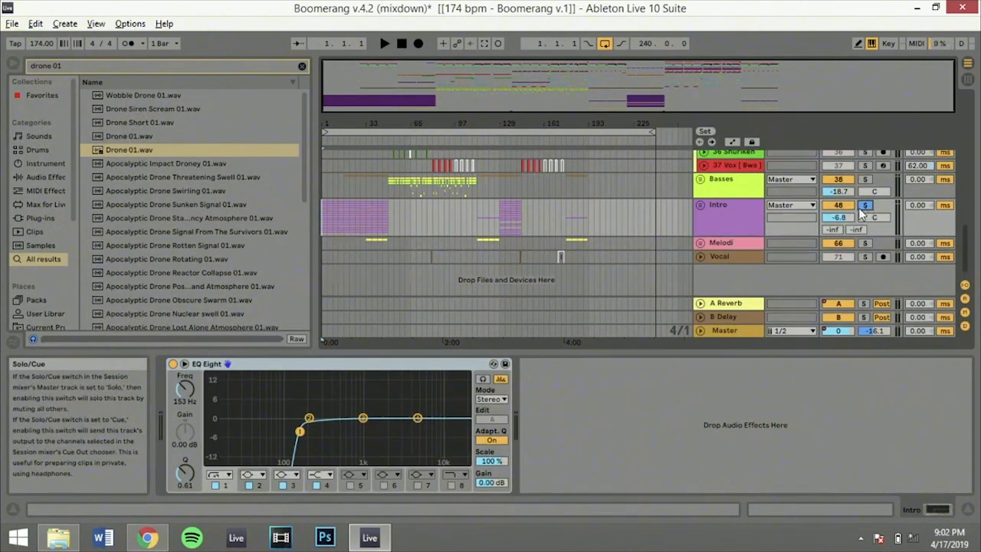
pyautogui.click(700, 206)
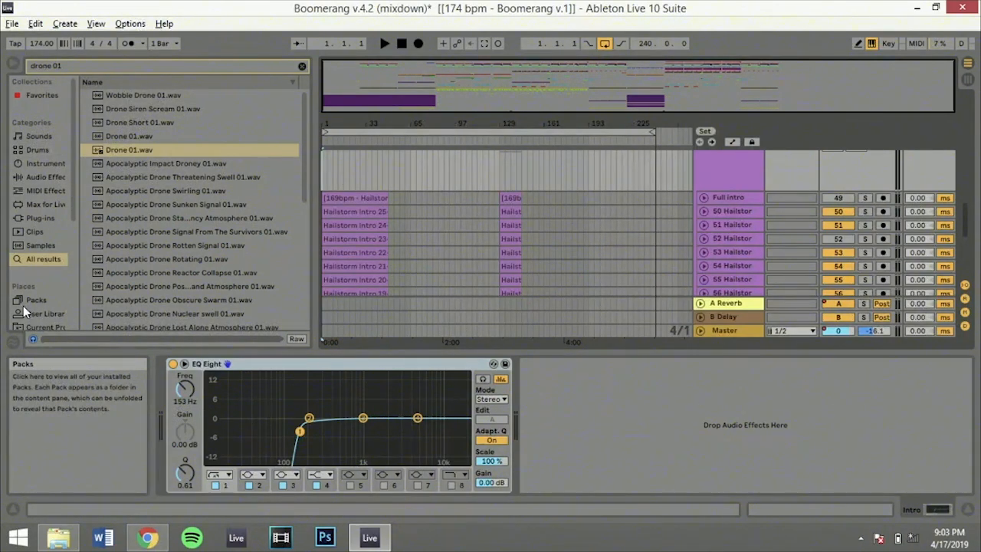
# Place the insert marker at 9.1.1 on the Intro group and look through its Hailstorm tracks down to track 60
pyautogui.scroll(-3, 23, 305)
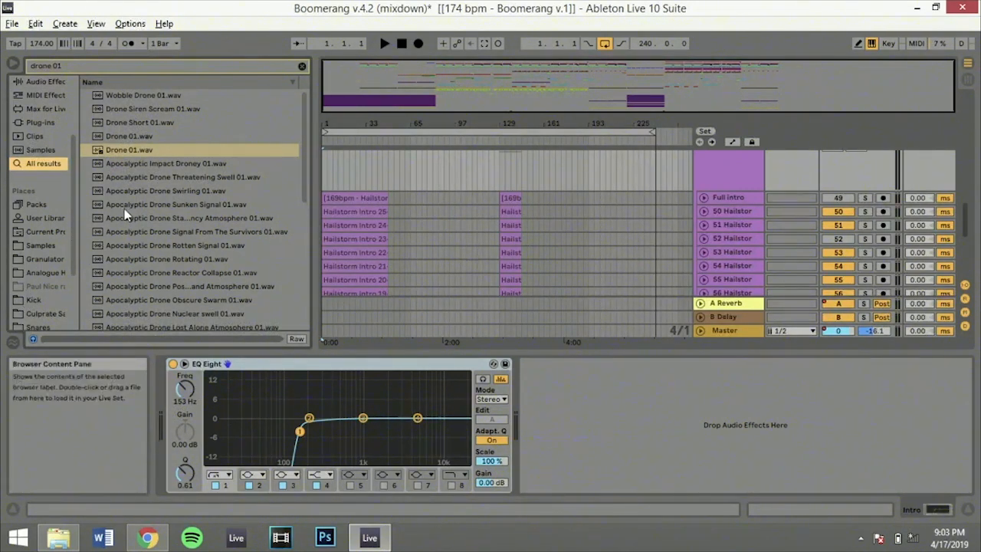
pyautogui.click(335, 169)
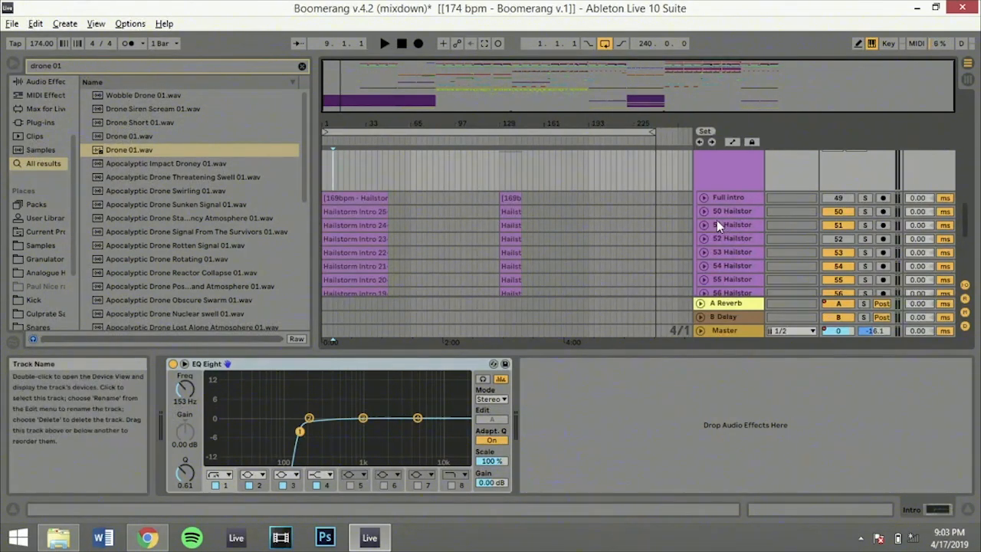
pyautogui.scroll(2, 704, 205)
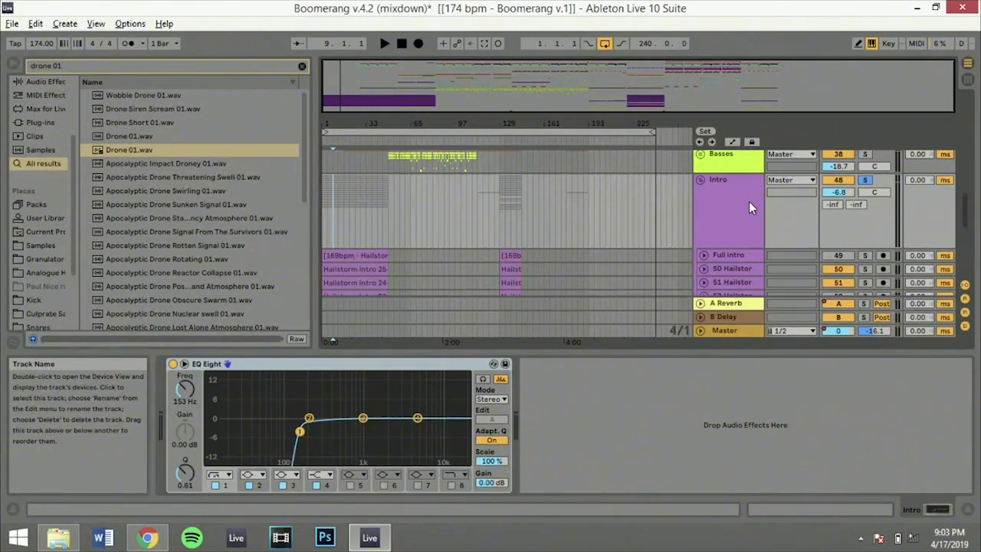
pyautogui.scroll(-8, 749, 202)
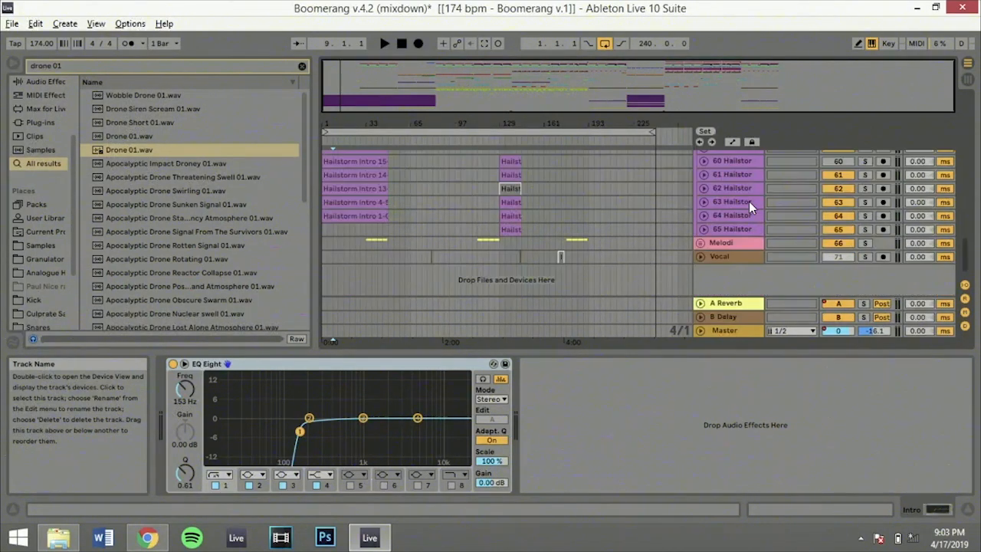
pyautogui.scroll(1, 753, 197)
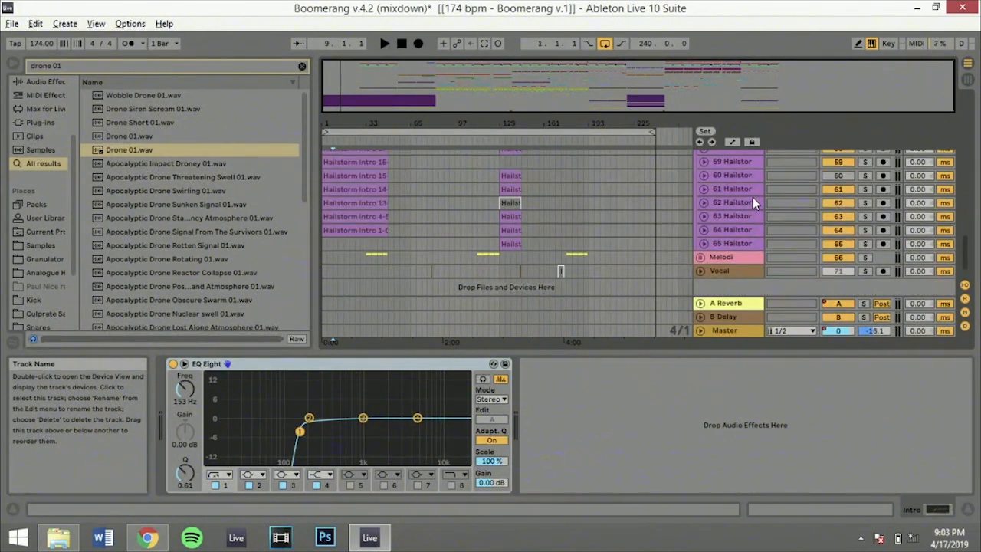
pyautogui.click(704, 175)
pyautogui.click(704, 175)
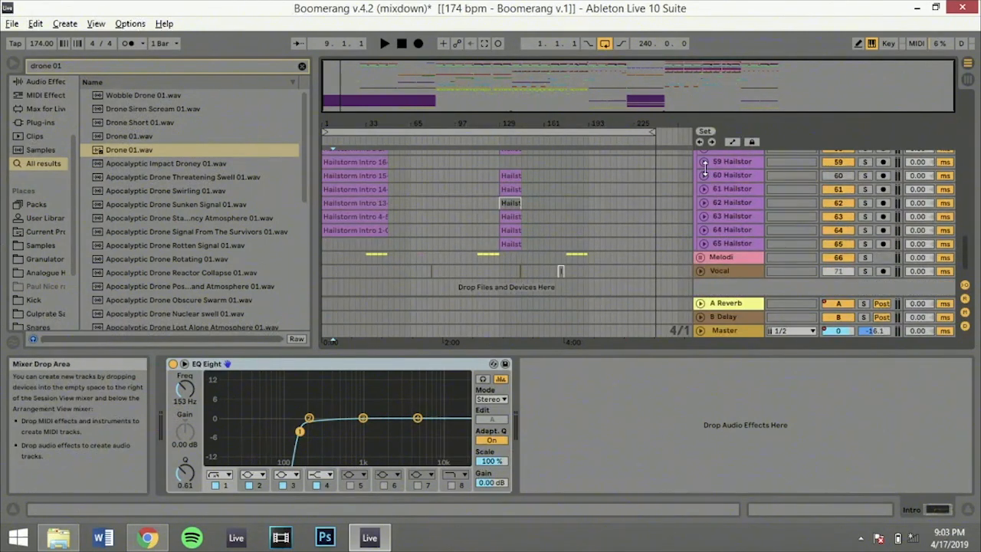
# Unfold the 52 Hailstorm Intro track to examine its clips, and fold it again
pyautogui.scroll(3, 705, 169)
pyautogui.scroll(6, 705, 167)
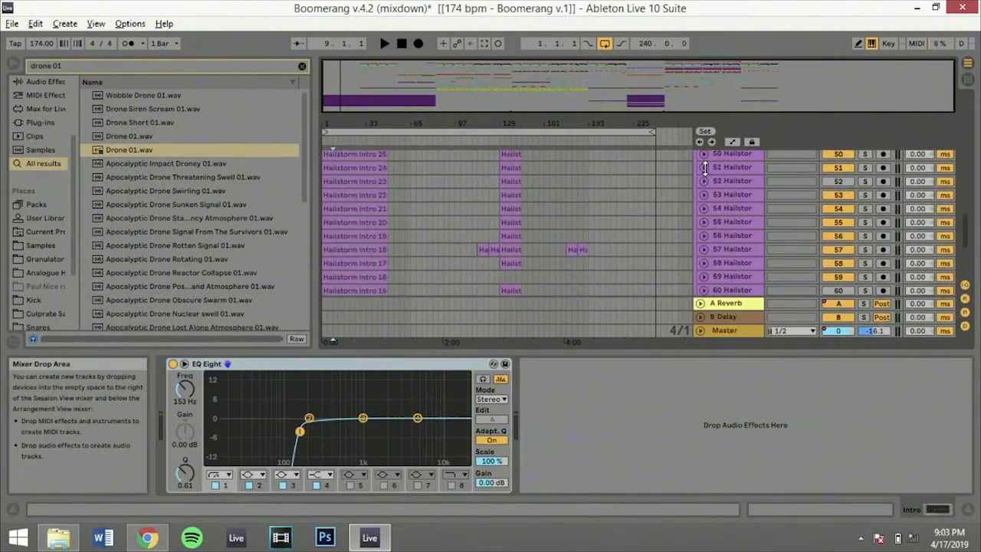
pyautogui.click(705, 181)
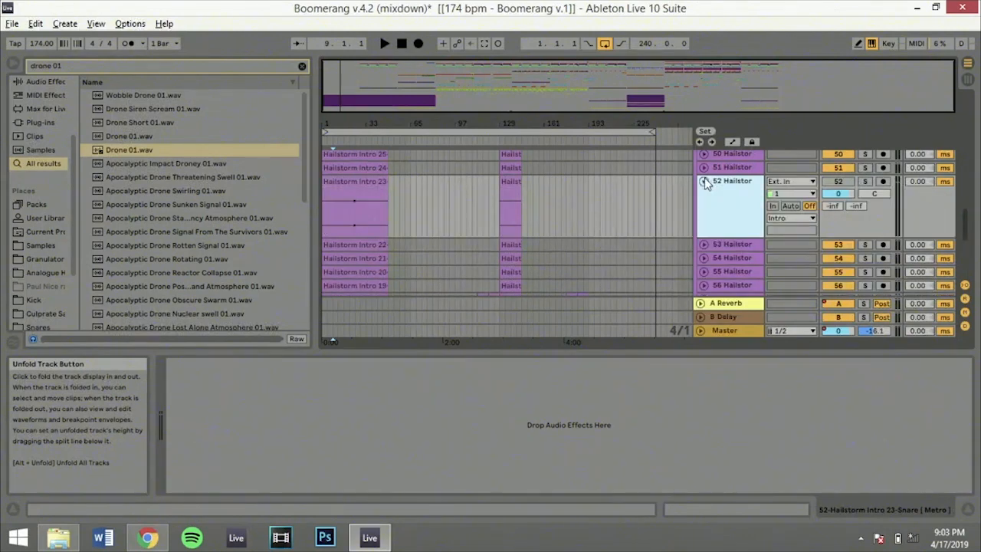
pyautogui.click(705, 181)
# Play the soloed Intro group from bar 9, jump to bar 17, and stop around bar 23
pyautogui.press('space')
pyautogui.scroll(4, 626, 166)
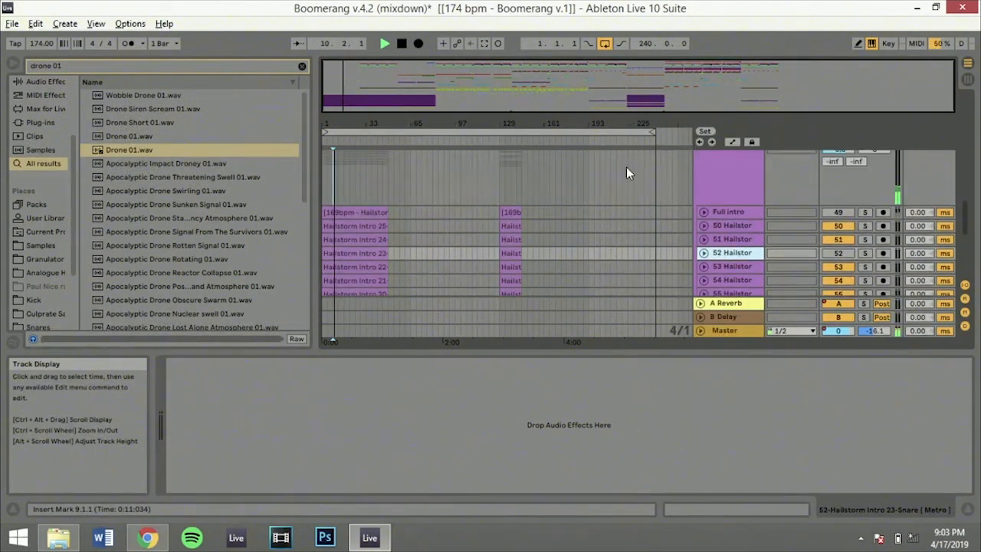
pyautogui.click(344, 190)
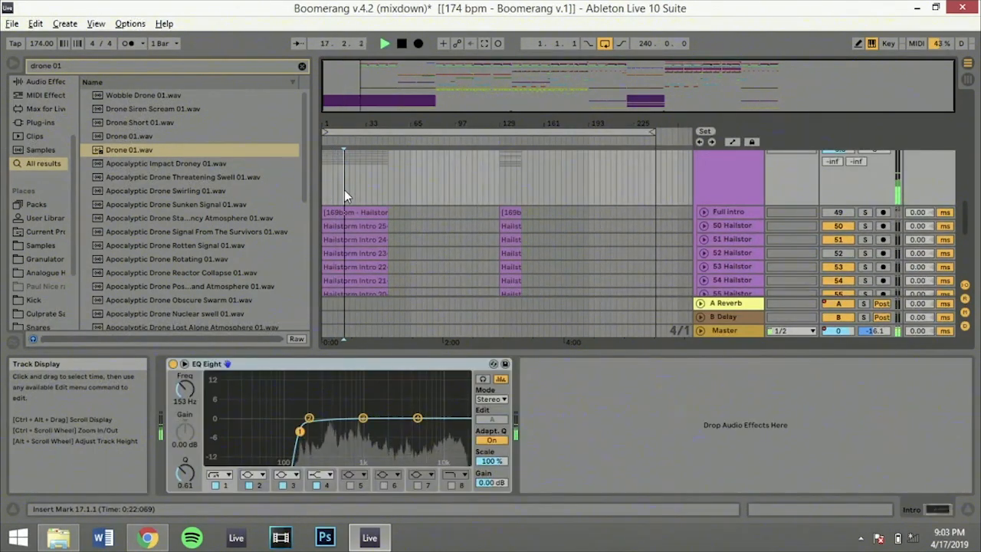
pyautogui.scroll(-3, 544, 197)
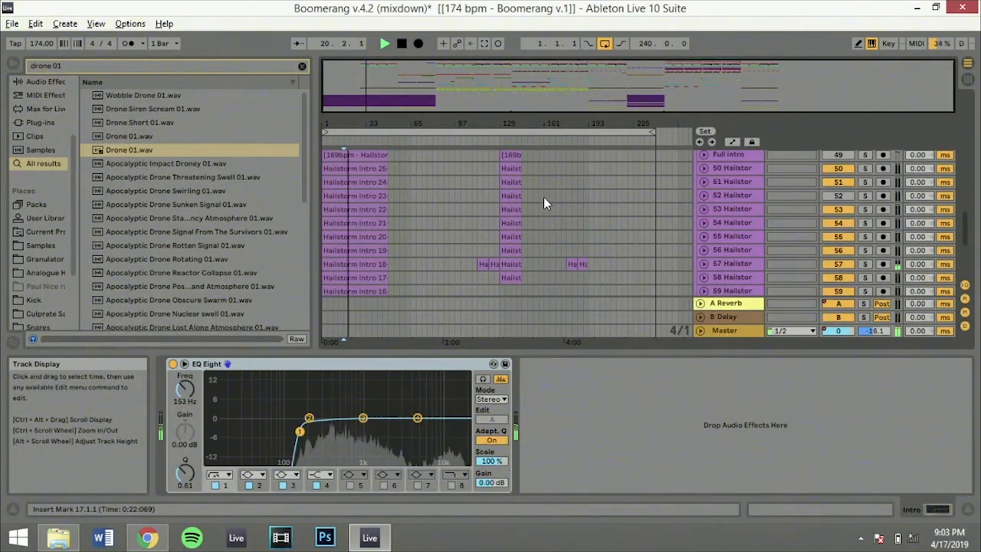
pyautogui.scroll(3, 690, 209)
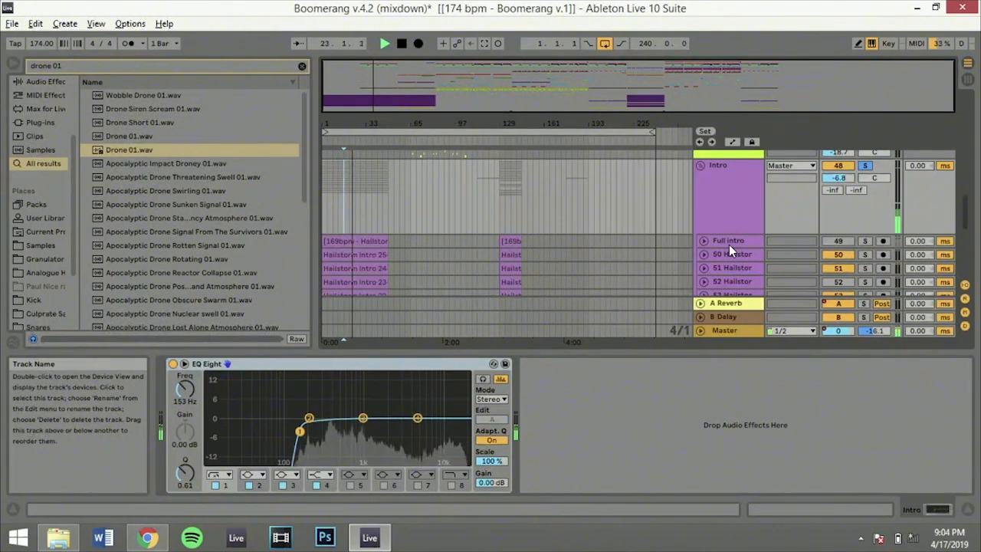
pyautogui.scroll(-3, 729, 245)
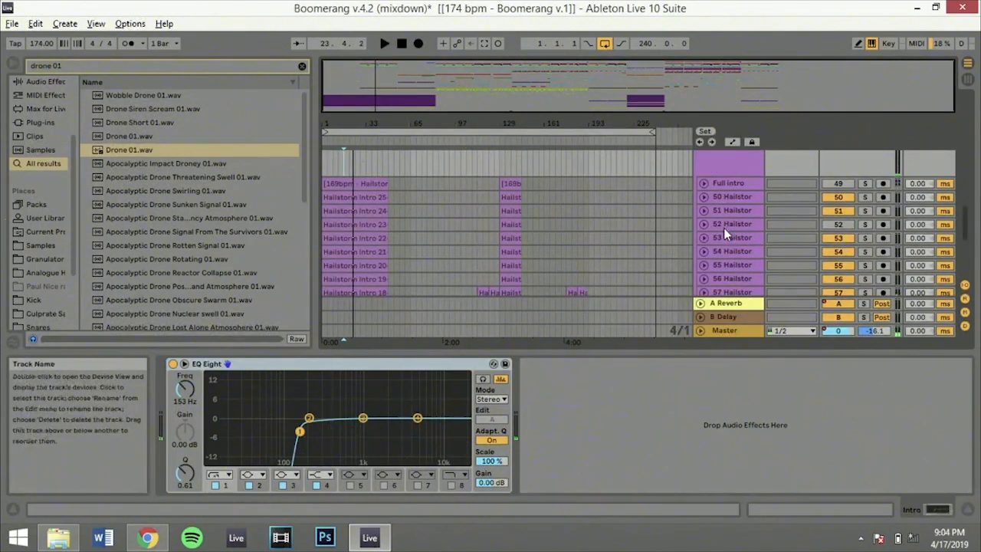
# Unfold the 53 Hailstorm Intro track to show its waveform and mixer settings
pyautogui.click(703, 223)
pyautogui.click(705, 224)
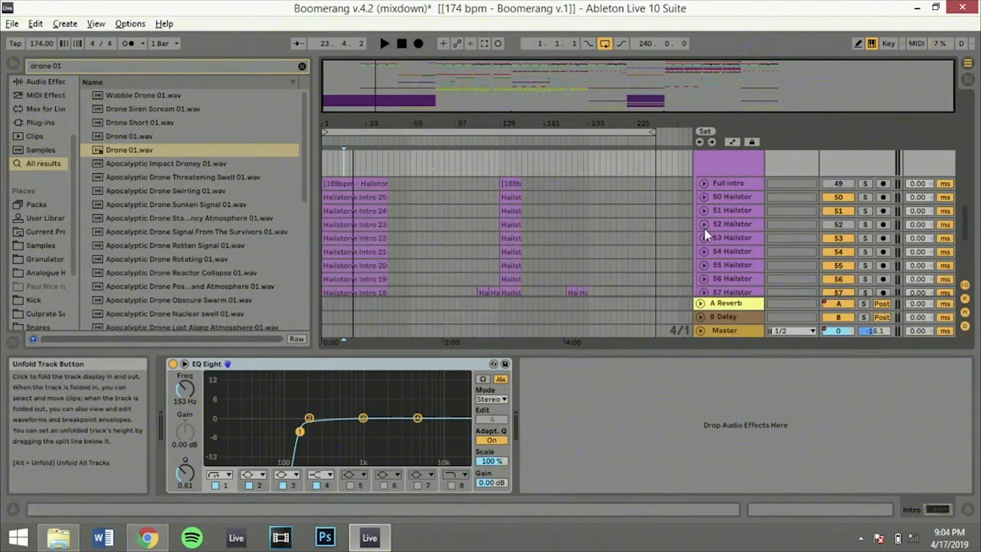
pyautogui.click(705, 237)
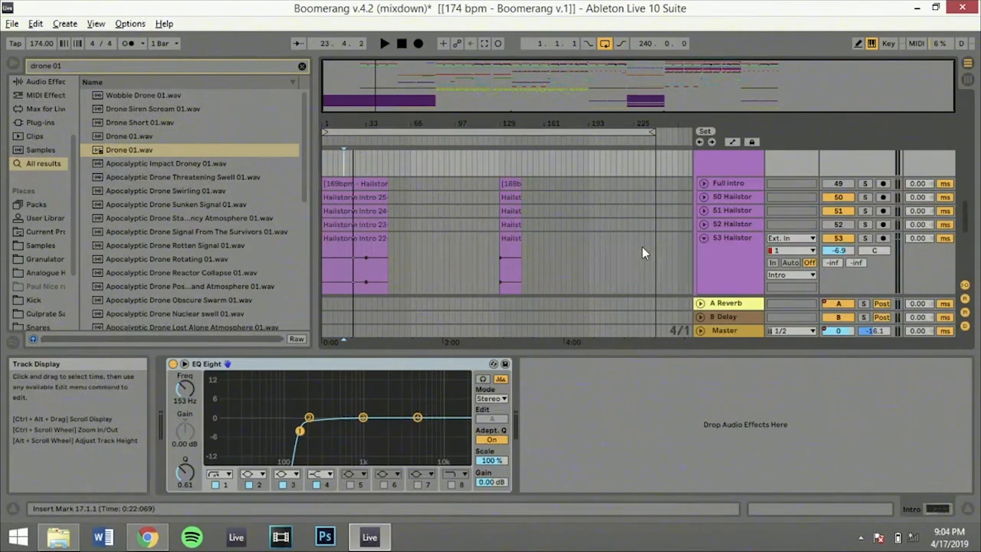
# Unfold the 54, 55, 56 and 57 Hailstorm Intro tracks to show their waveforms and mixer settings
pyautogui.scroll(-3, 643, 246)
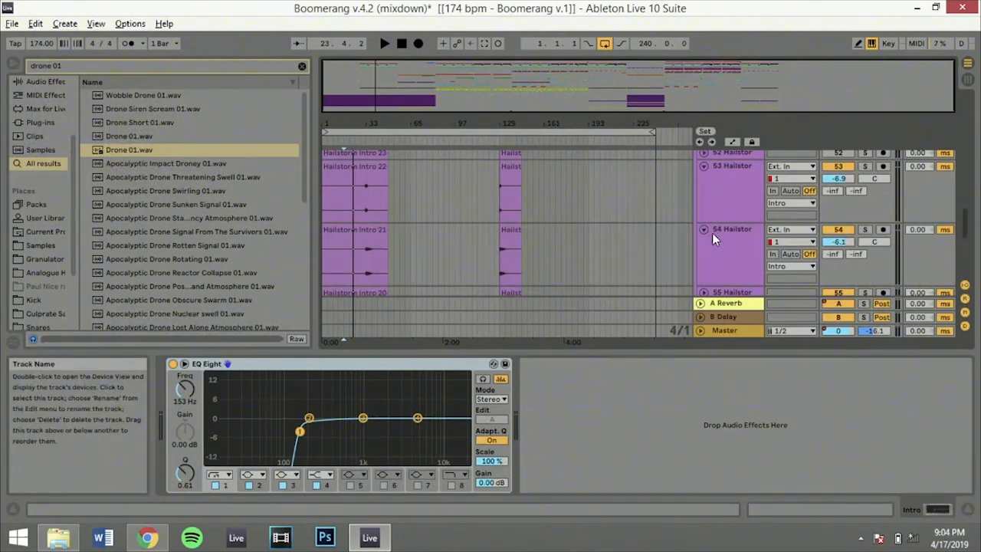
pyautogui.scroll(-4, 726, 243)
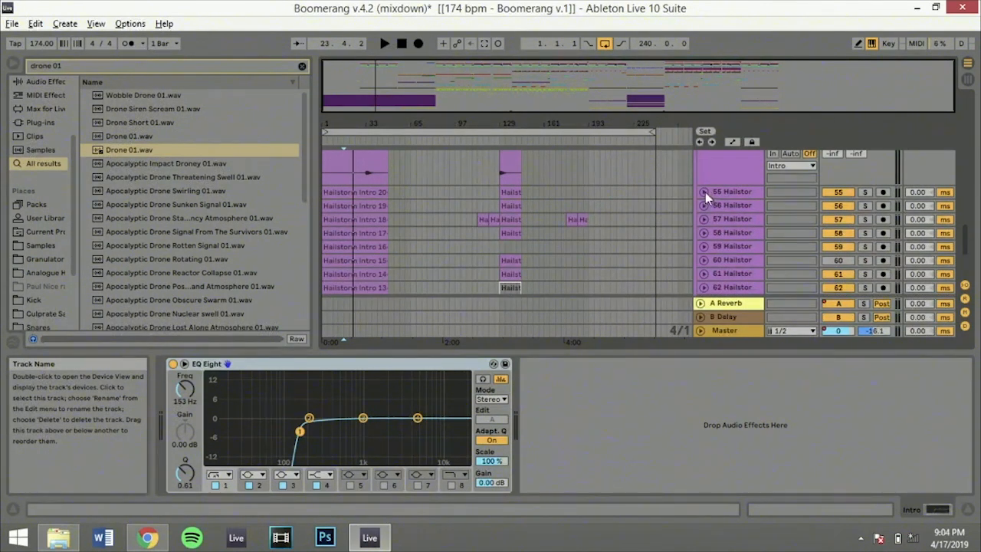
pyautogui.click(703, 193)
pyautogui.click(704, 253)
pyautogui.scroll(-2, 705, 254)
pyautogui.click(705, 242)
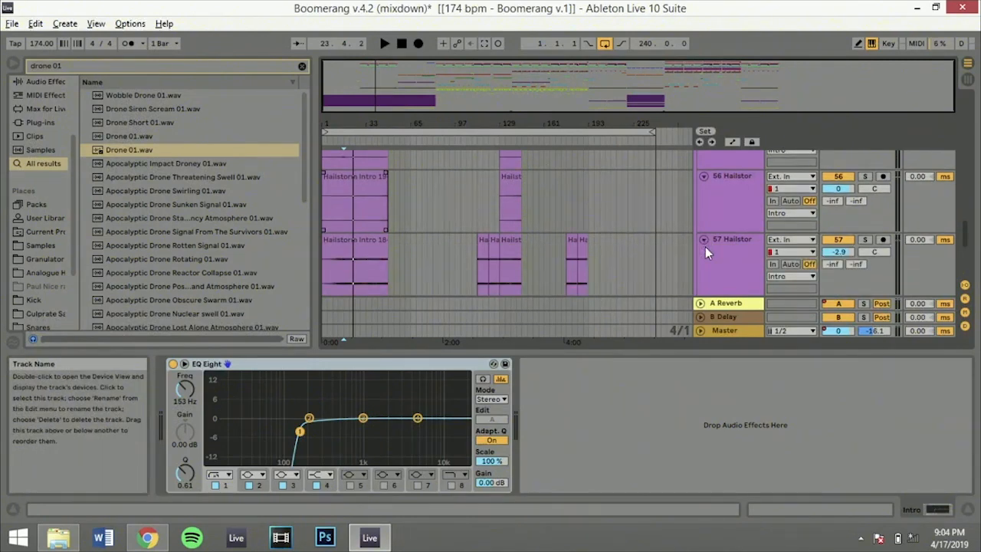
# Solo the 57 Hailstorm Intro track, listen to it from bar 17 with the timeline zoomed in, and unsolo it
pyautogui.click(865, 241)
pyautogui.press('space')
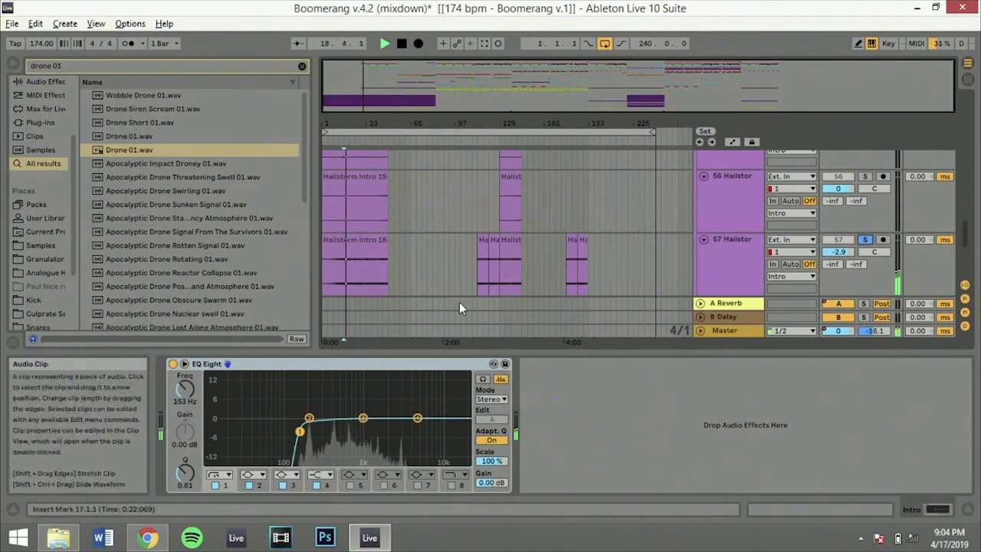
pyautogui.moveTo(351, 88); pyautogui.dragTo(352, 113)
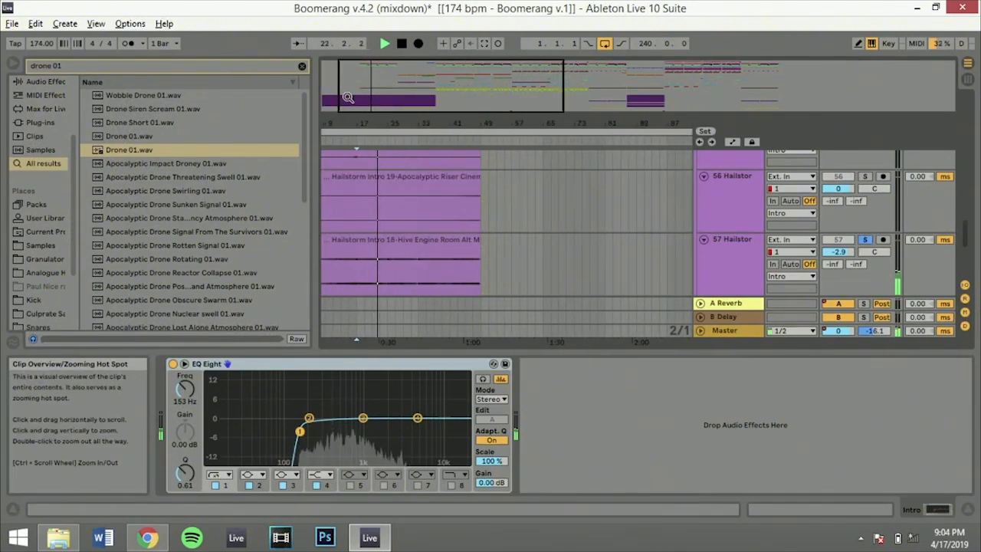
pyautogui.click(865, 240)
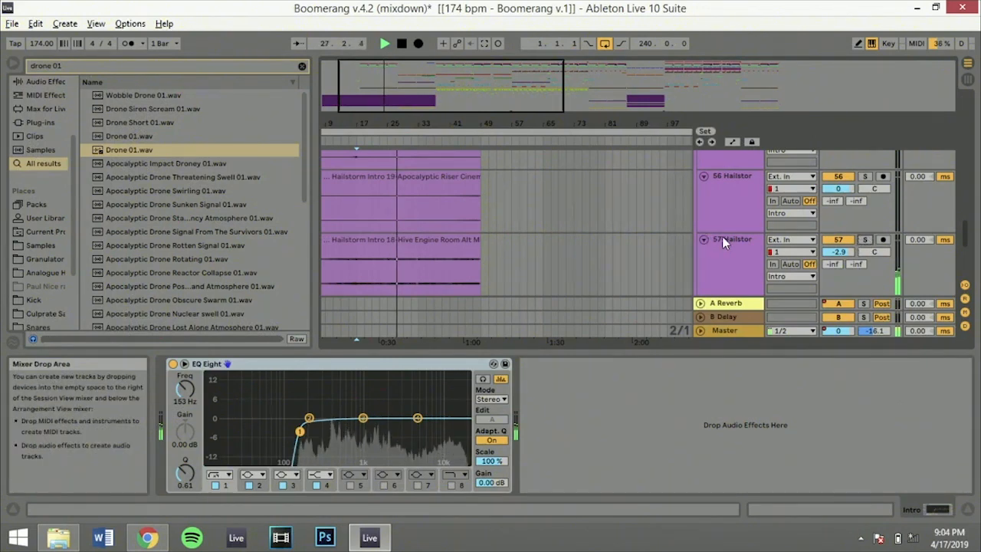
# Return to the 51 Hailstorm Intro percussion track and unfold it to show its waveform
pyautogui.scroll(-3, 724, 238)
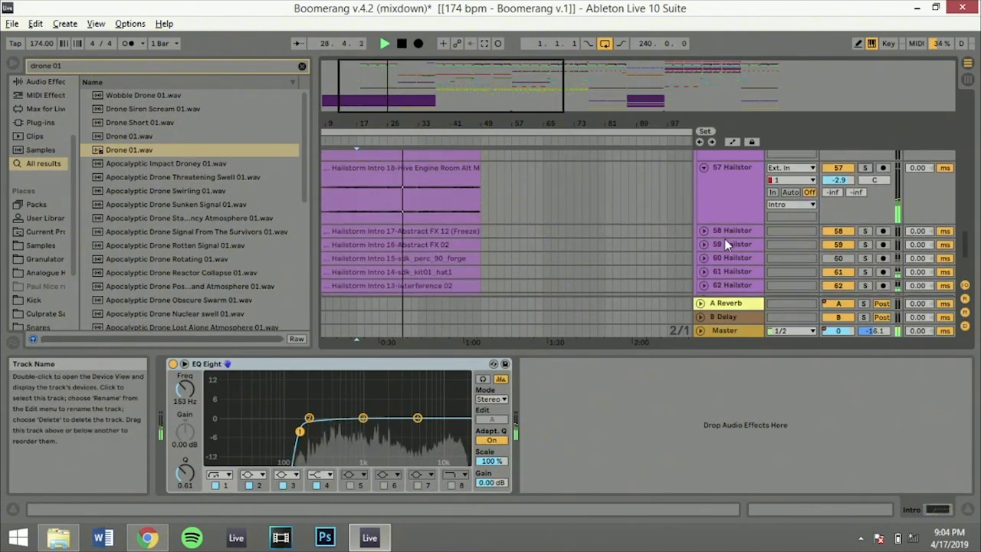
pyautogui.scroll(1, 727, 244)
pyautogui.scroll(2, 726, 244)
pyautogui.scroll(4, 725, 238)
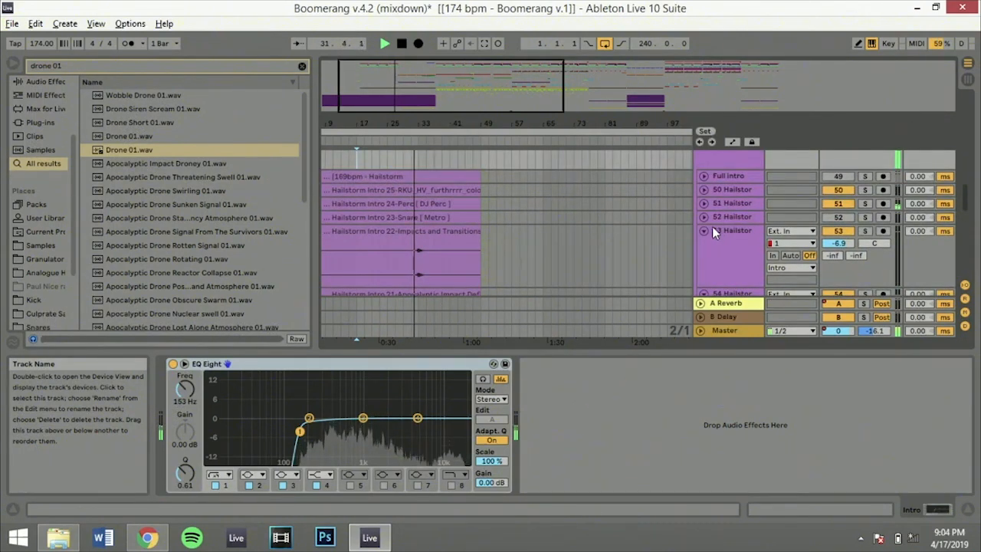
pyautogui.click(707, 200)
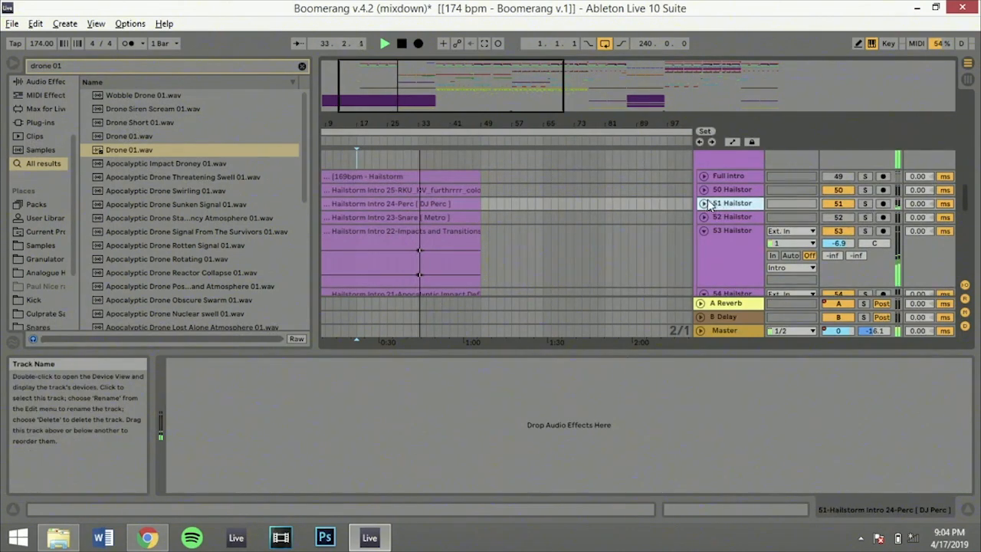
pyautogui.click(704, 203)
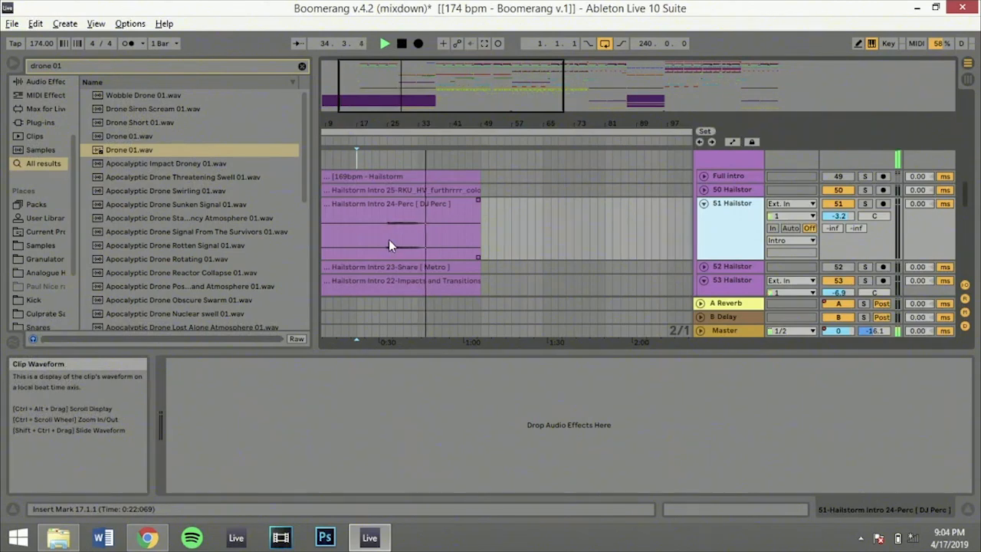
# Place the insert marker at 25.1.1 on the 51 Hailstorm track, solo it, and play it until around bar 32
pyautogui.click(389, 240)
pyautogui.click(868, 205)
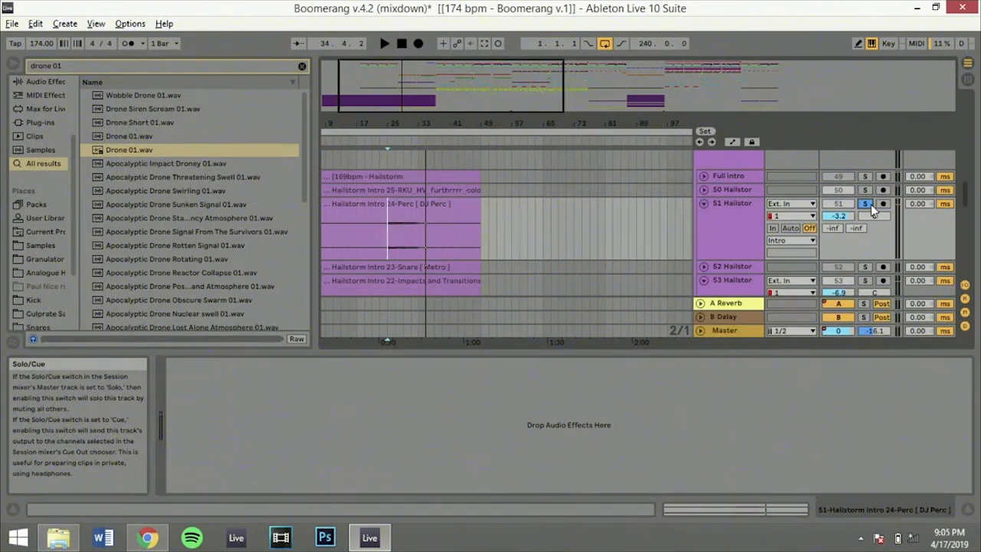
pyautogui.press('space')
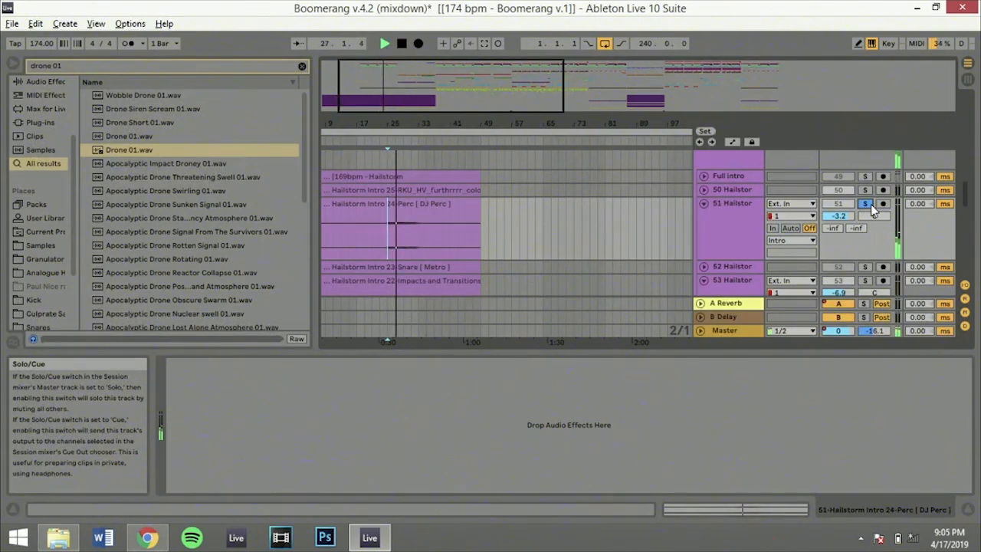
pyautogui.click(867, 204)
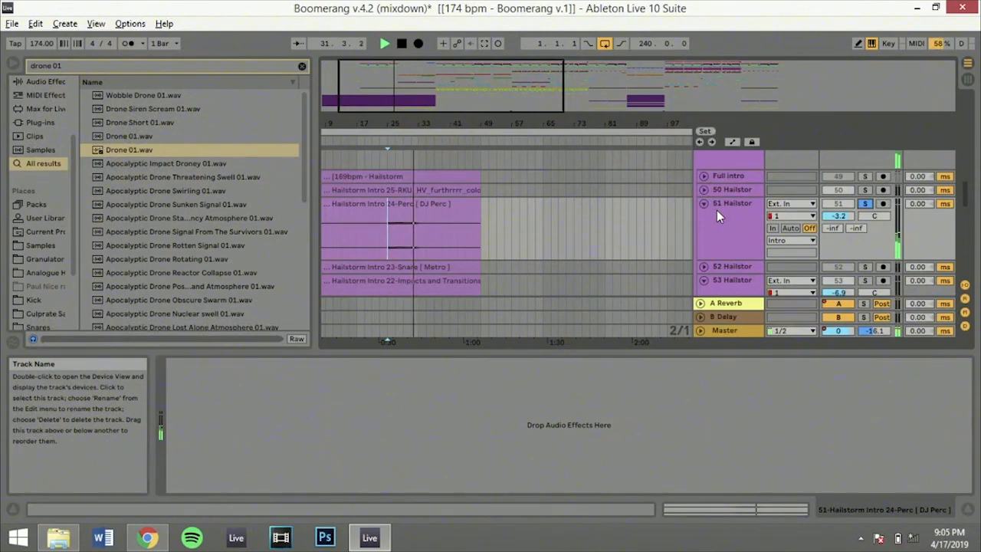
pyautogui.press('space')
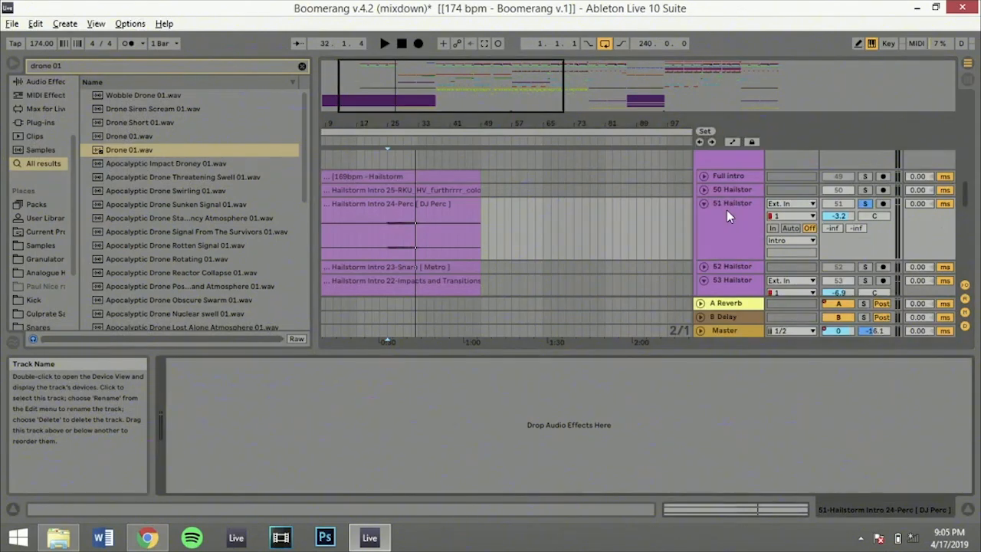
# Replay the soloed 51 Hailstorm percussion from bar 29 and from bar 25, stop playback, and unsolo the track
pyautogui.click(386, 238)
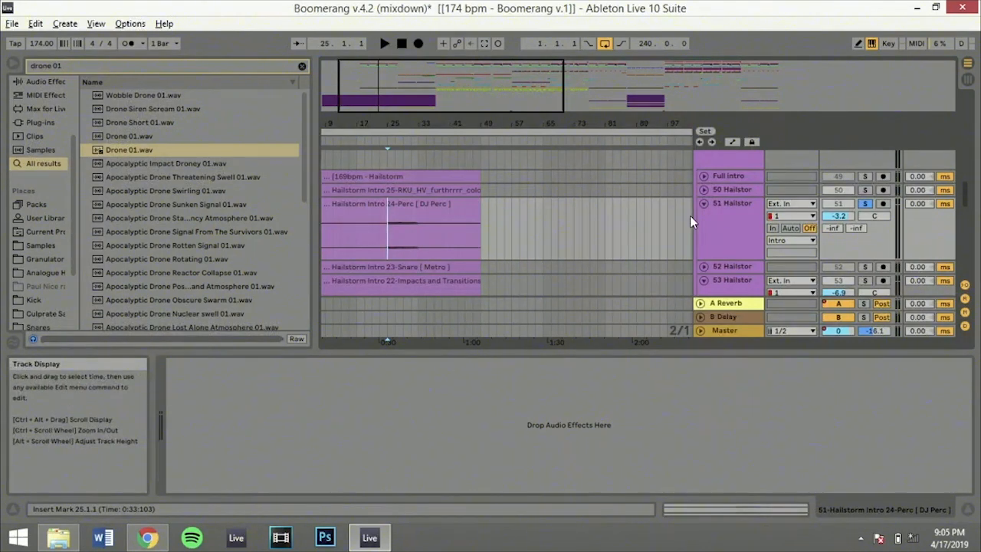
pyautogui.click(402, 240)
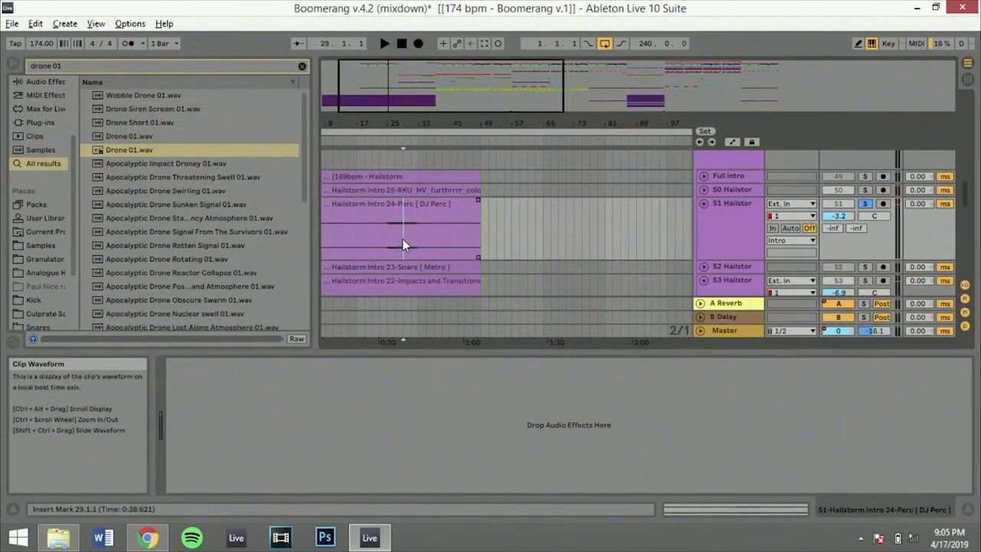
pyautogui.press('space')
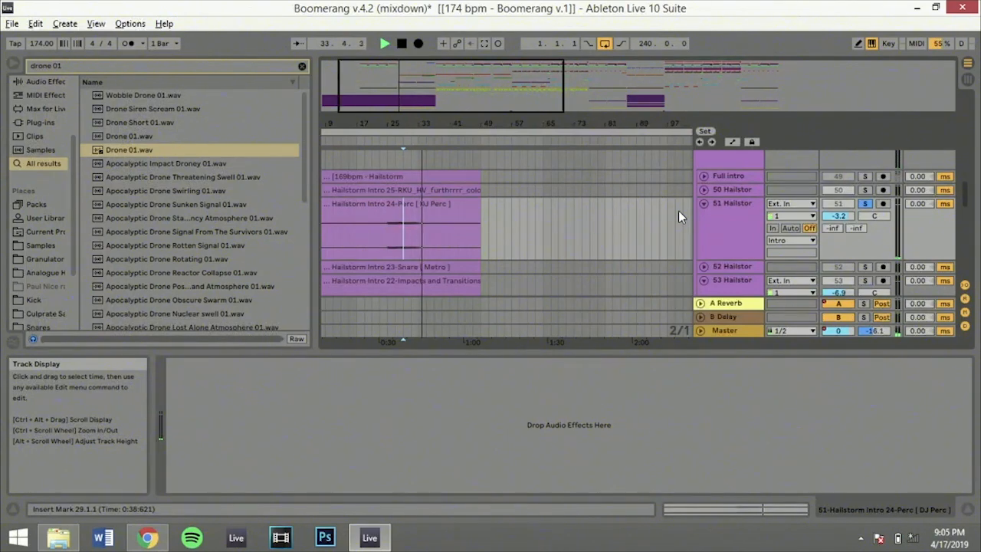
pyautogui.press('space')
pyautogui.click(390, 243)
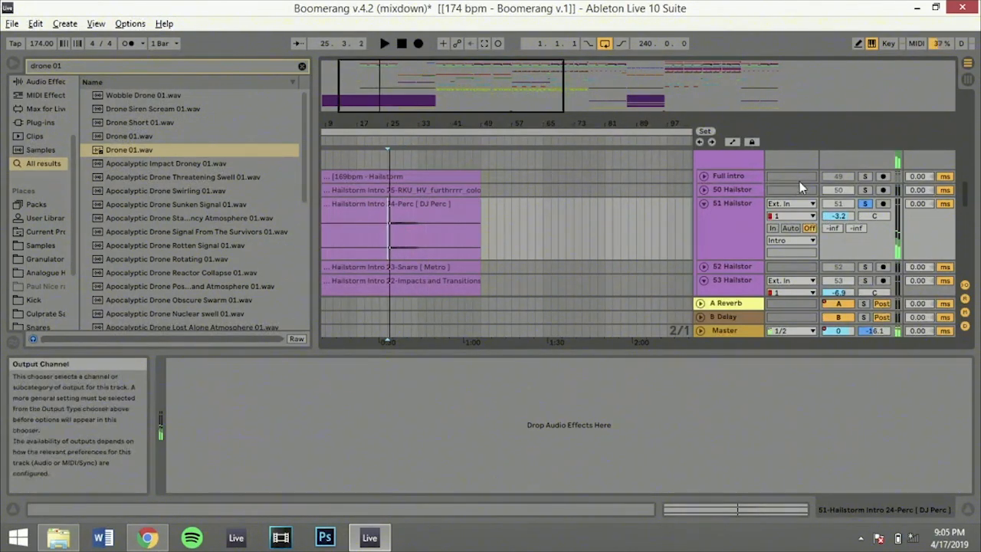
pyautogui.click(864, 203)
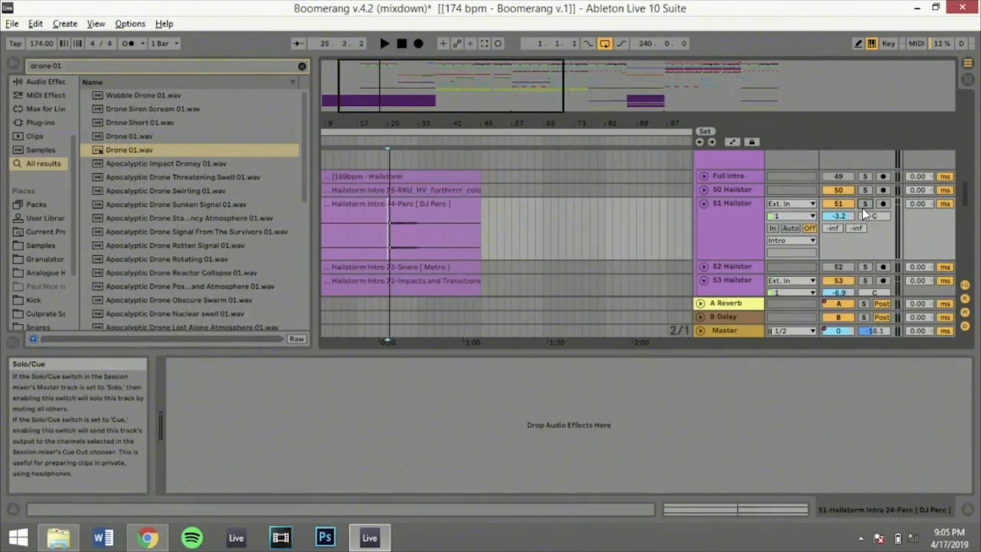
# Place the insert marker at 33.1.1 on the 54 Hailstorm impact track, solo it, and play the hit
pyautogui.scroll(-3, 710, 235)
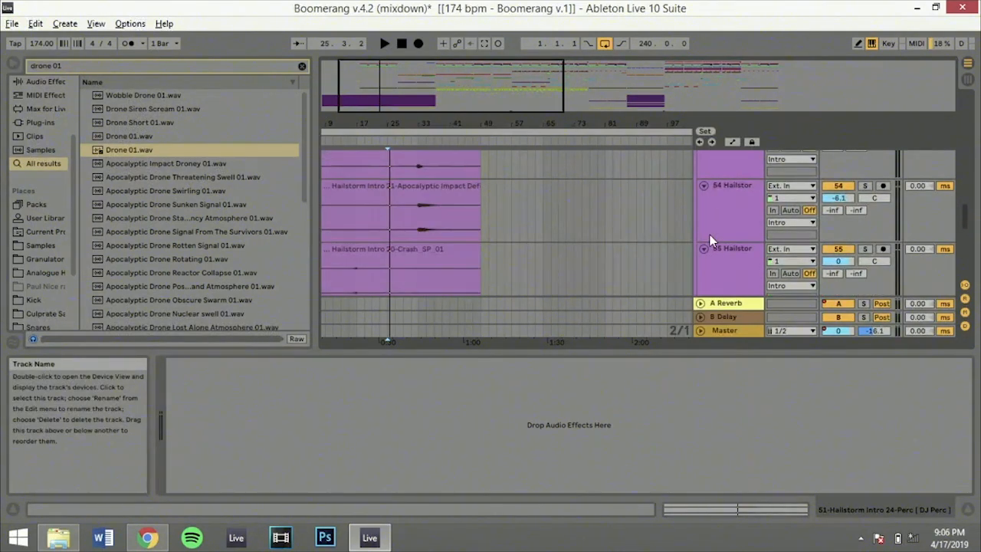
pyautogui.click(419, 223)
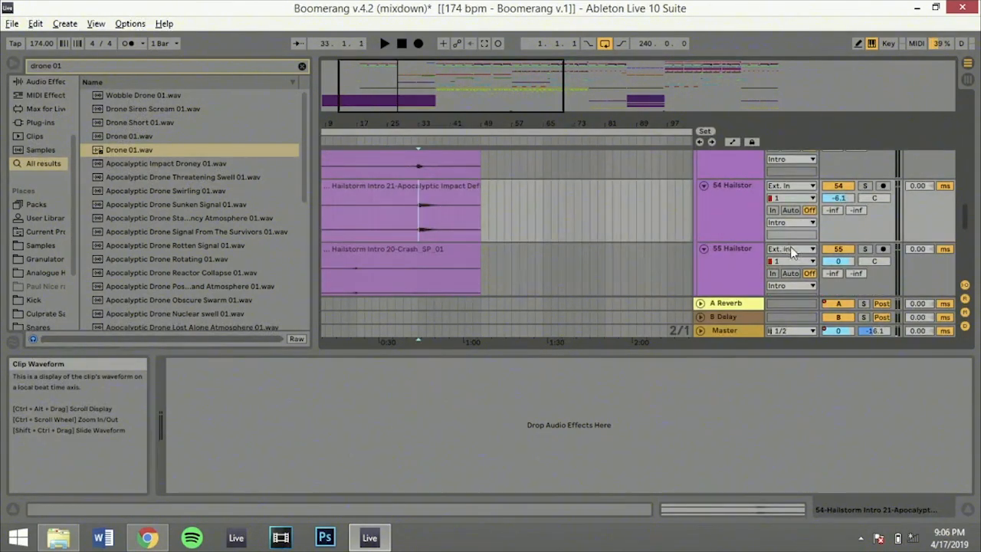
pyautogui.scroll(2, 790, 247)
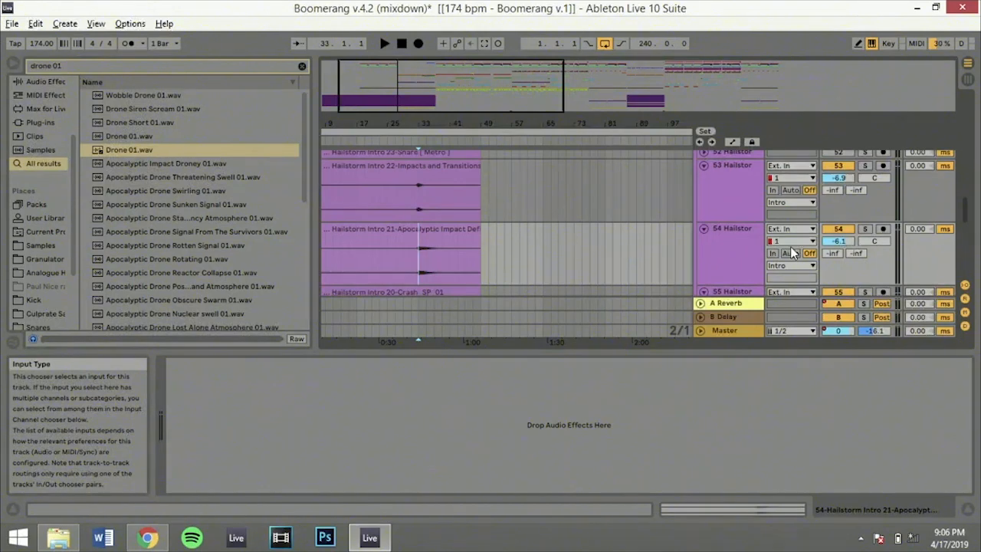
pyautogui.click(865, 228)
pyautogui.press('space')
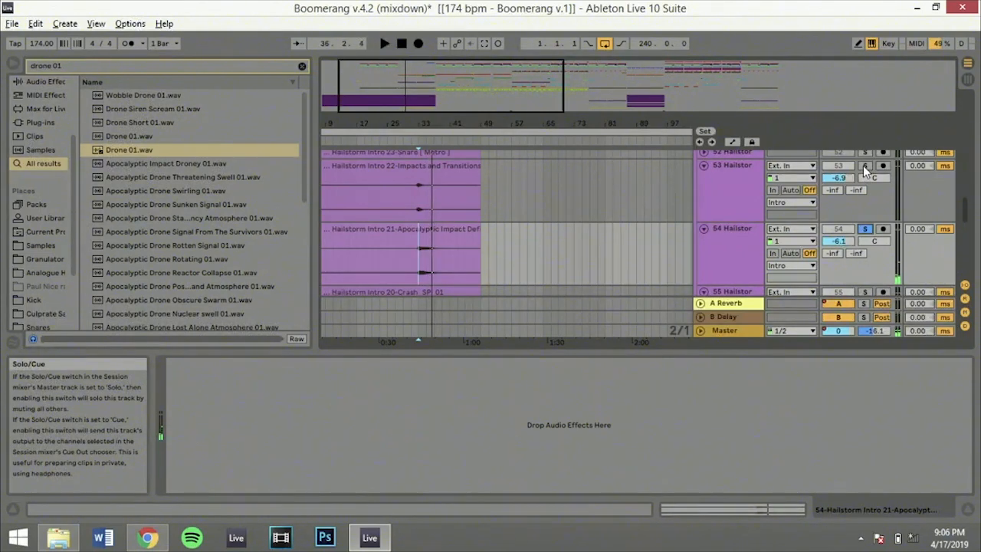
# Solo the 53 Hailstorm track instead, audition its transition from bars 33 and 32 zoomed in, and unsolo it
pyautogui.click(864, 165)
pyautogui.click(418, 201)
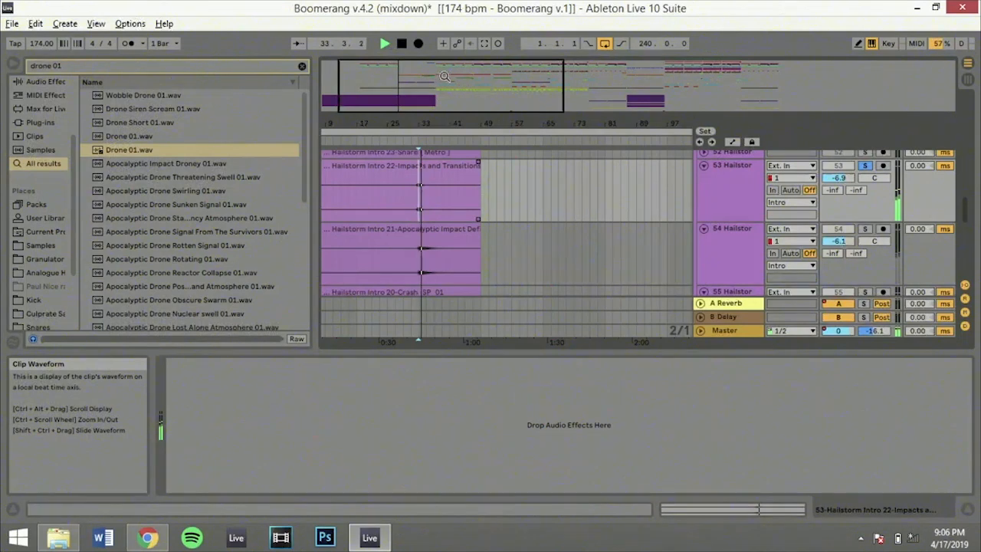
pyautogui.moveTo(424, 123); pyautogui.dragTo(534, 188)
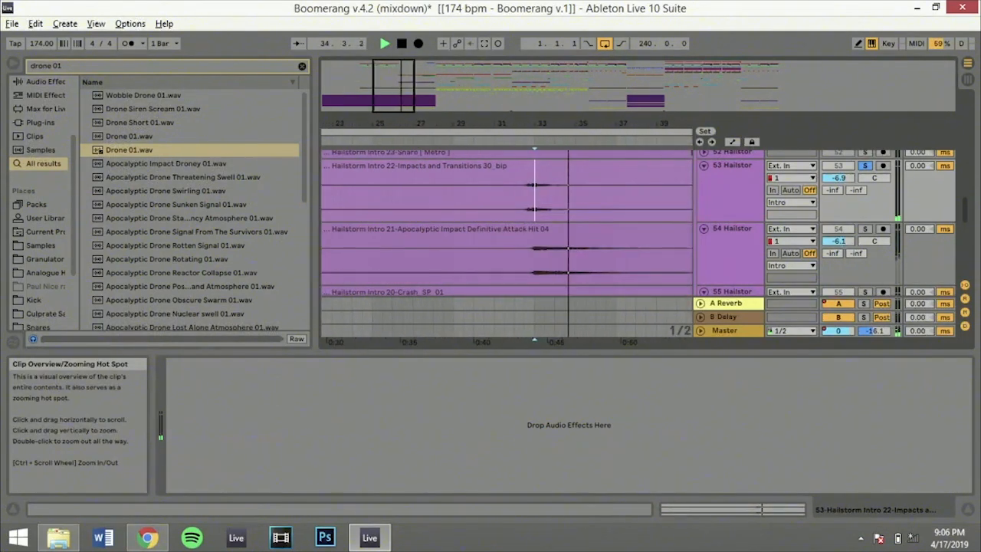
pyautogui.click(517, 201)
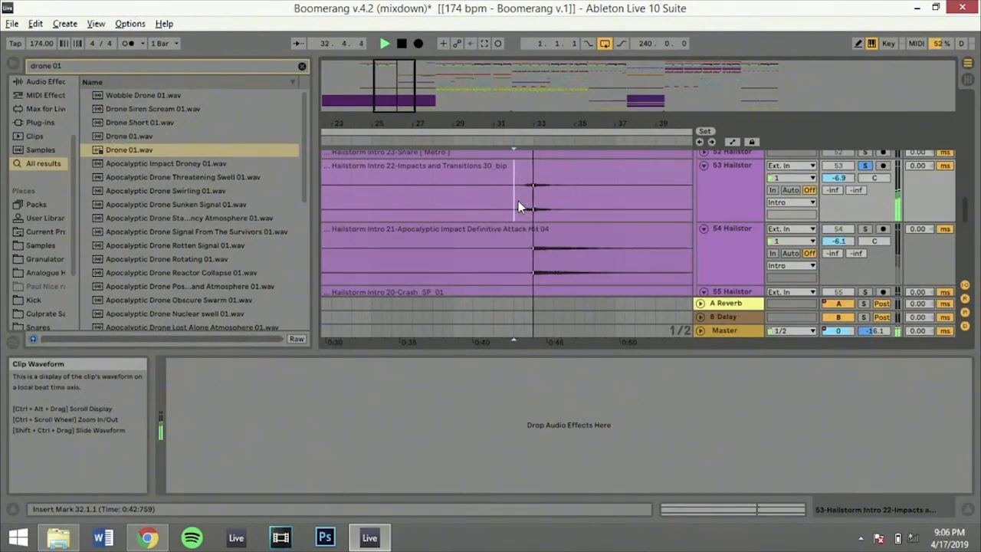
pyautogui.click(864, 166)
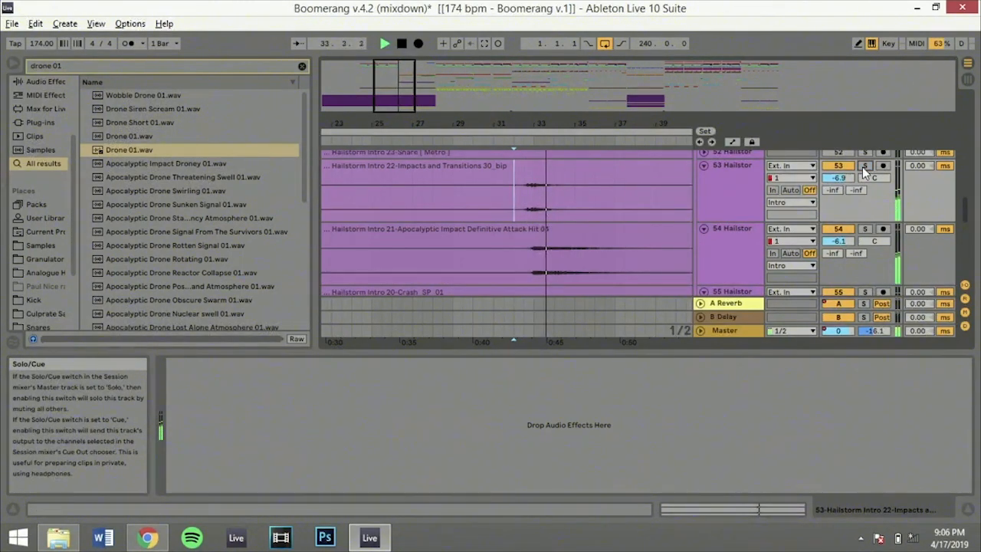
# Solo the 57 Hailstorm room-tone track during playback, and stop around bar 38
pyautogui.scroll(-3, 475, 162)
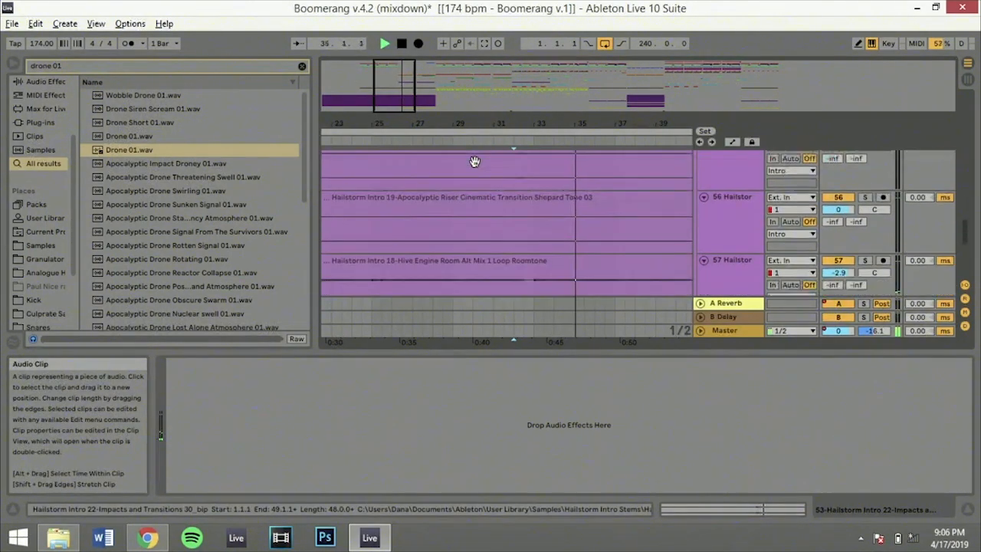
pyautogui.scroll(-3, 476, 163)
pyautogui.click(864, 203)
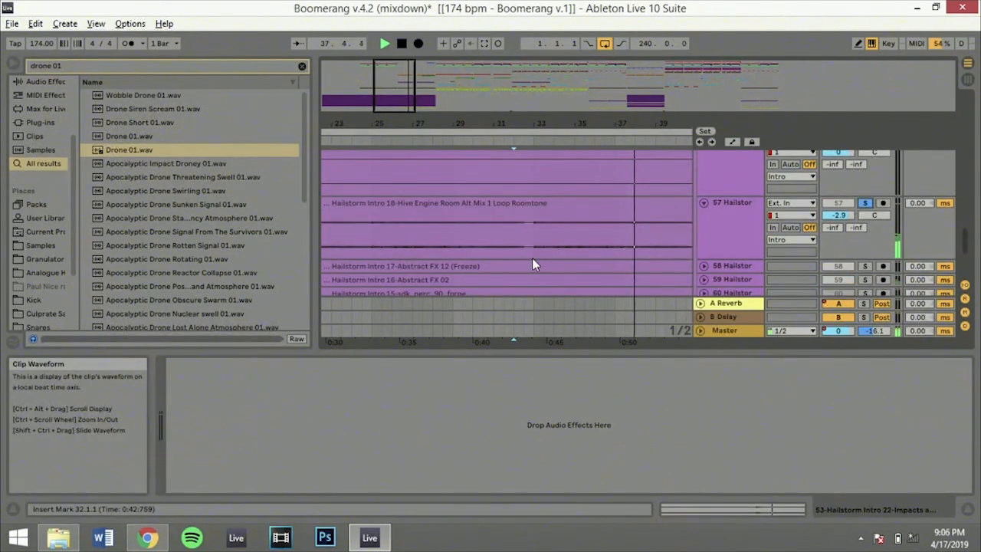
pyautogui.scroll(-3, 532, 265)
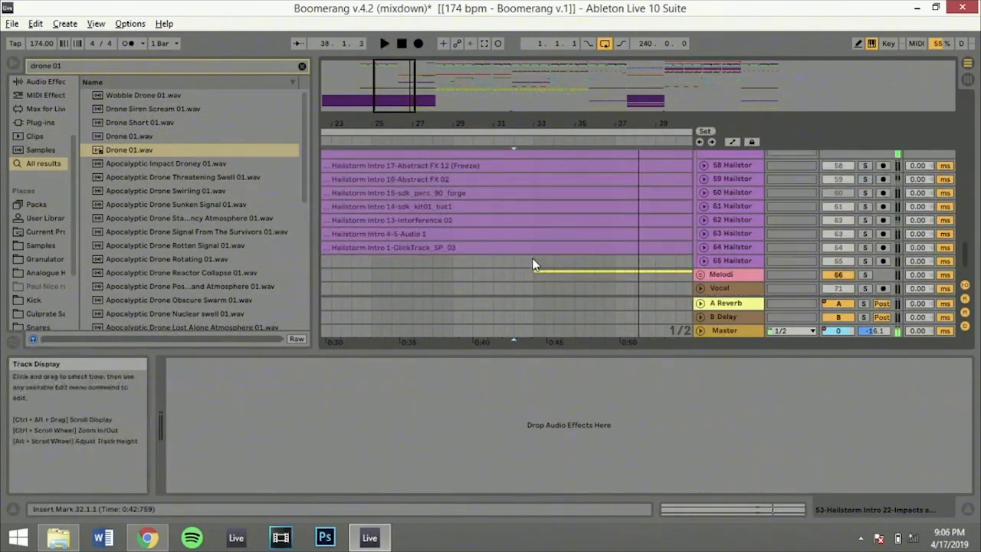
# Unfold the 58 Hailstorm Abstract FX 12 track, place the insert marker at 33.1.1, and play it soloed
pyautogui.click(704, 165)
pyautogui.click(535, 201)
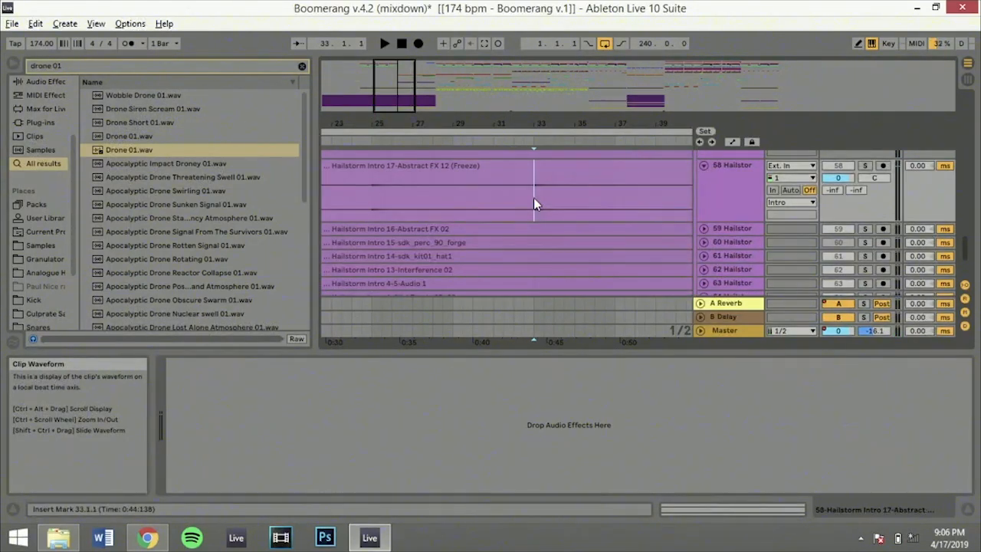
pyautogui.press('space')
pyautogui.click(864, 166)
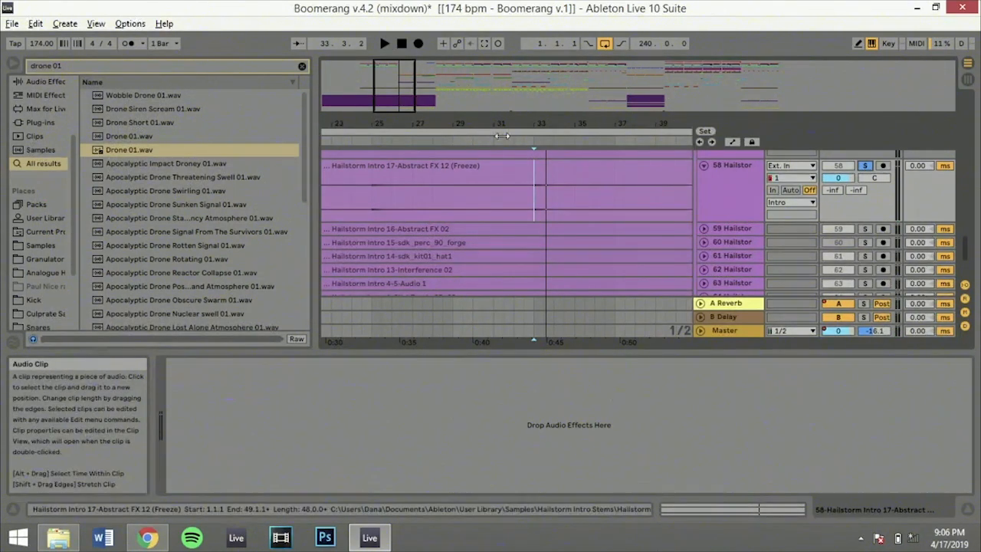
# Zoom out to the full length of the Intro clips, unsolo the 58 Hailstorm track, and play from bar 33
pyautogui.moveTo(401, 76); pyautogui.dragTo(399, 43)
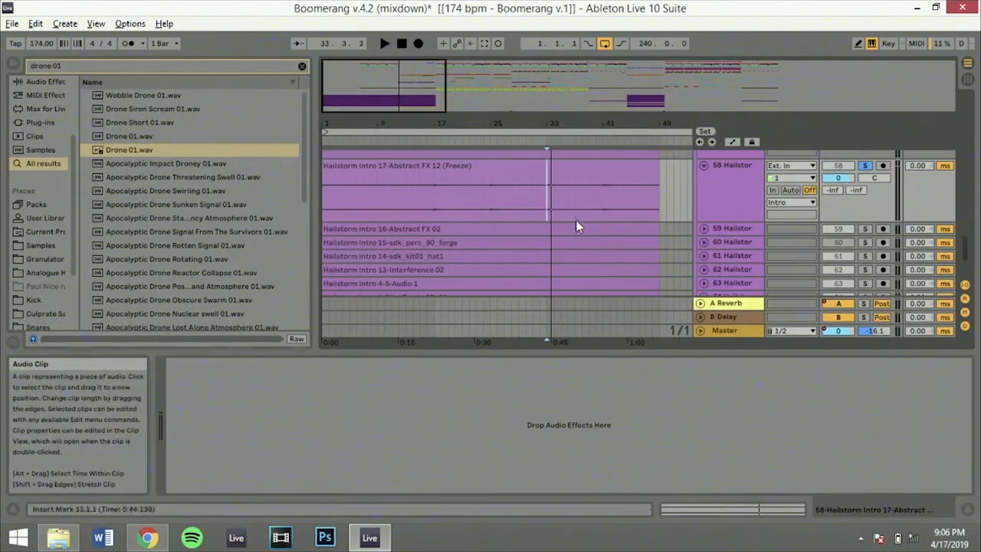
pyautogui.click(865, 165)
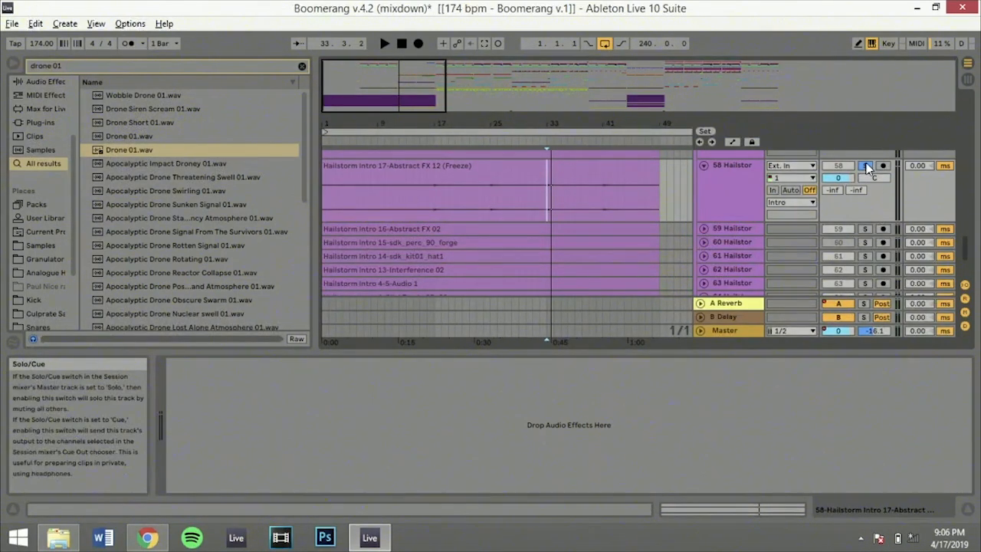
pyautogui.press('space')
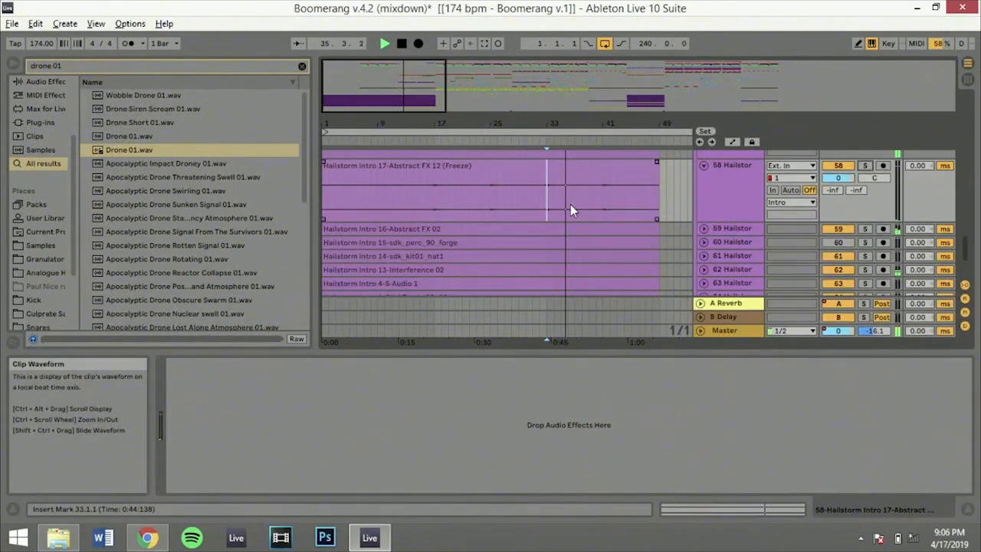
# Fold the 58 Hailstorm track, unfold and solo the 59 Hailstorm Abstract FX 02 track, and place the insert marker at 33.1.1
pyautogui.click(702, 164)
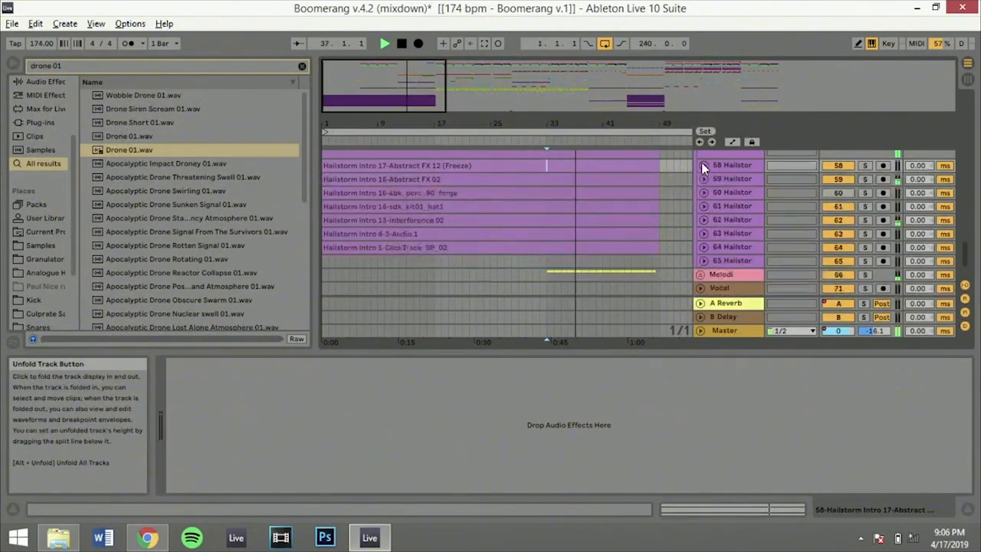
pyautogui.click(703, 176)
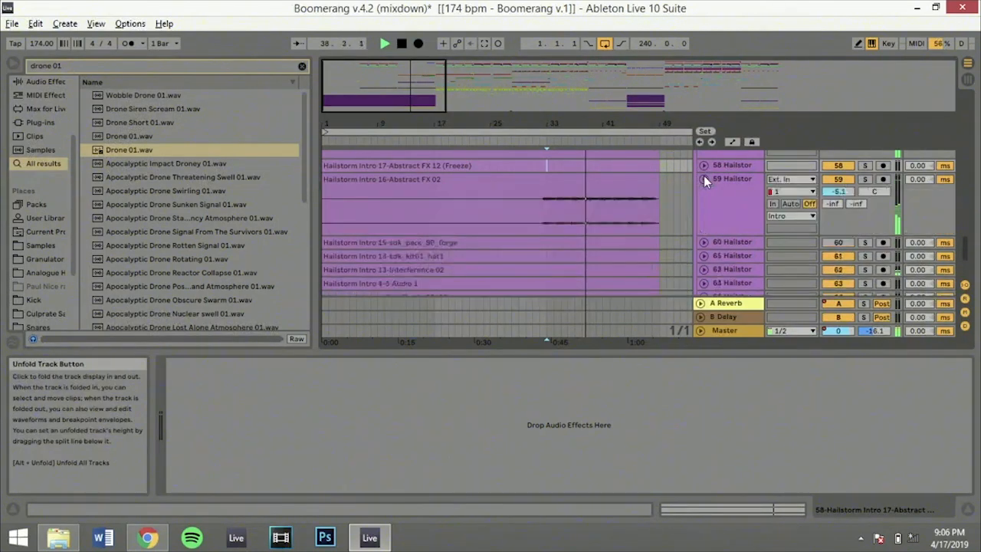
pyautogui.click(866, 179)
pyautogui.click(540, 218)
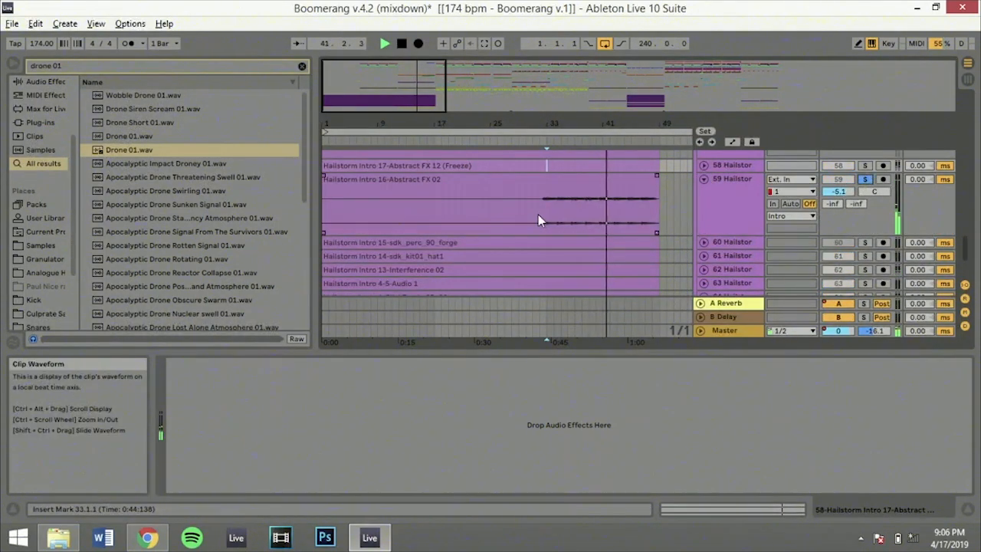
pyautogui.click(545, 215)
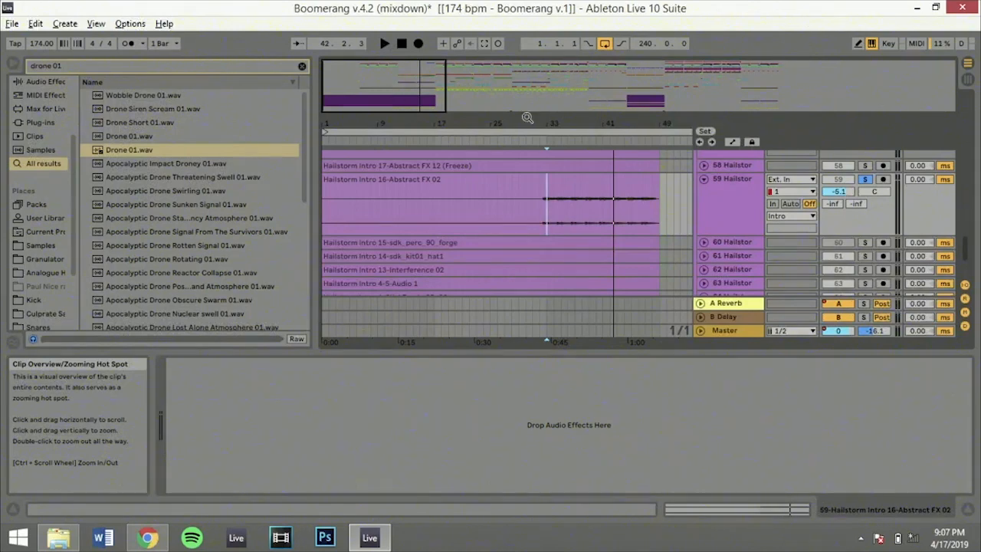
# Zoom in around bar 33 and audition the soloed 59 Hailstorm track from 32.3.1
pyautogui.moveTo(546, 122)
pyautogui.mouseDown()
pyautogui.moveTo(551, 165)
pyautogui.moveTo(540, 169)
pyautogui.mouseUp()
pyautogui.click(530, 211)
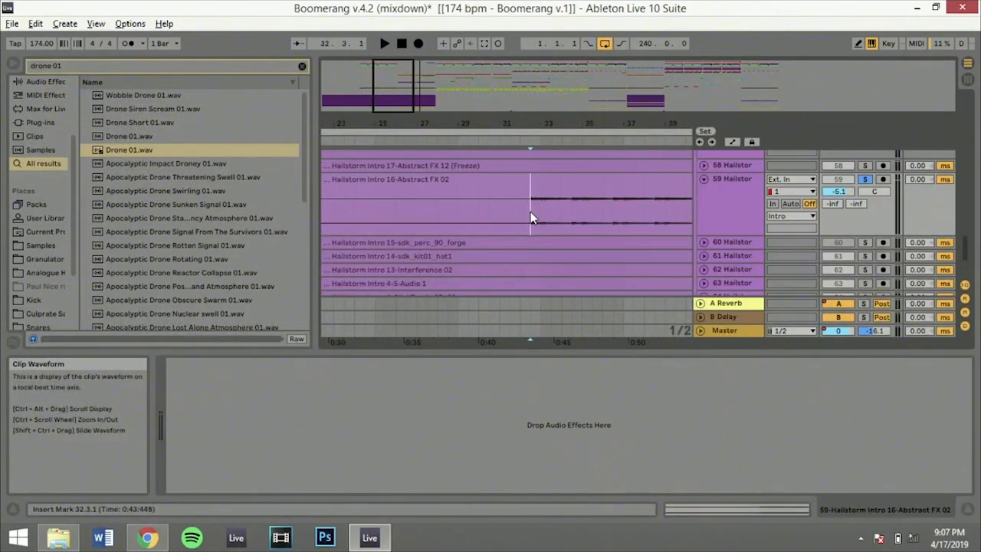
pyautogui.press('space')
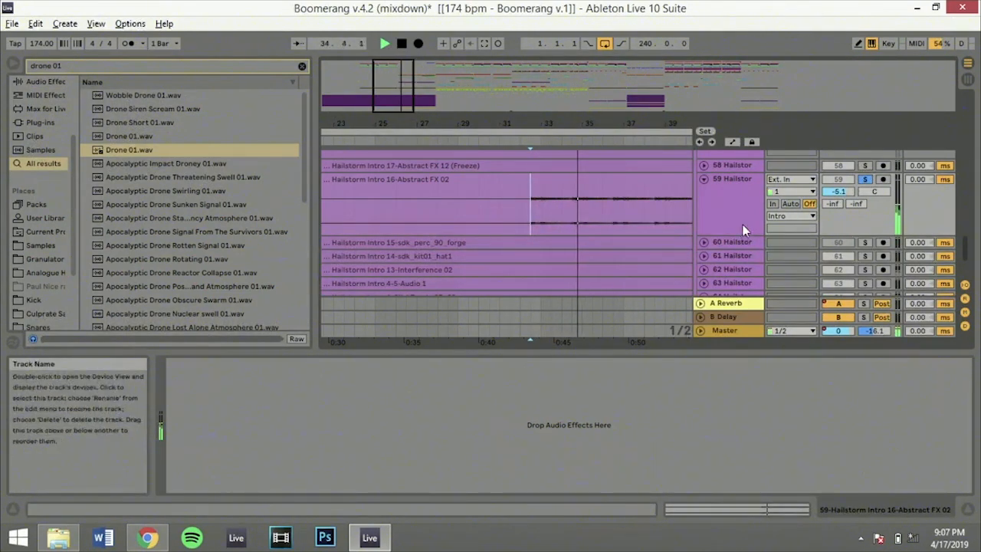
# Unsolo the 59 Hailstorm track, zoom out to about bar 73, and leave tracks 59 and 60 folded
pyautogui.click(703, 243)
pyautogui.click(866, 177)
pyautogui.click(843, 177)
pyautogui.moveTo(590, 123); pyautogui.dragTo(590, 76)
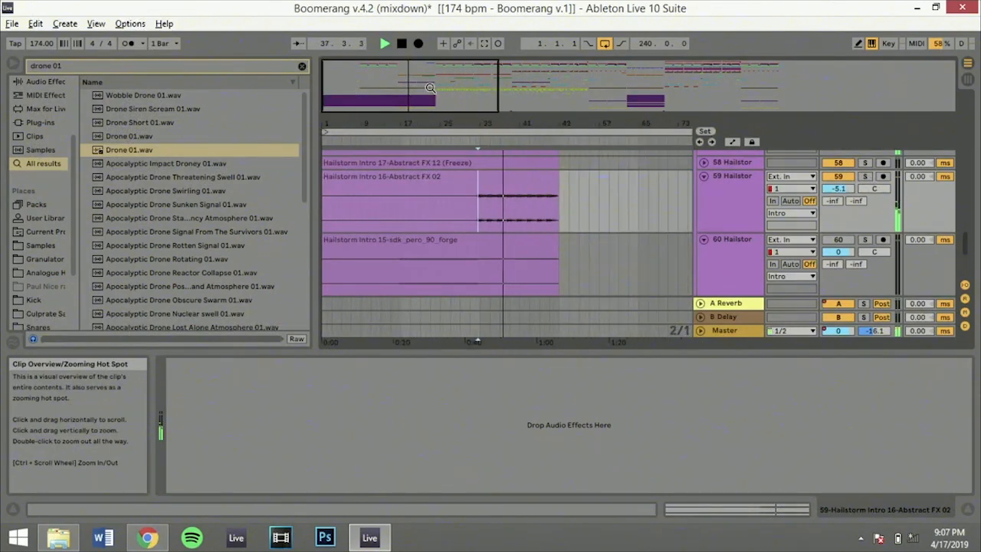
pyautogui.click(704, 177)
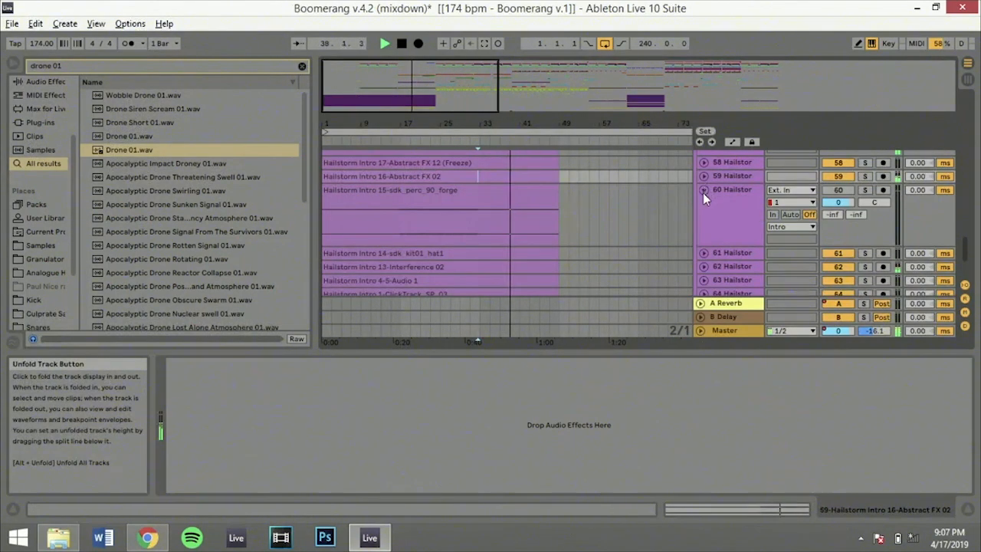
pyautogui.click(703, 190)
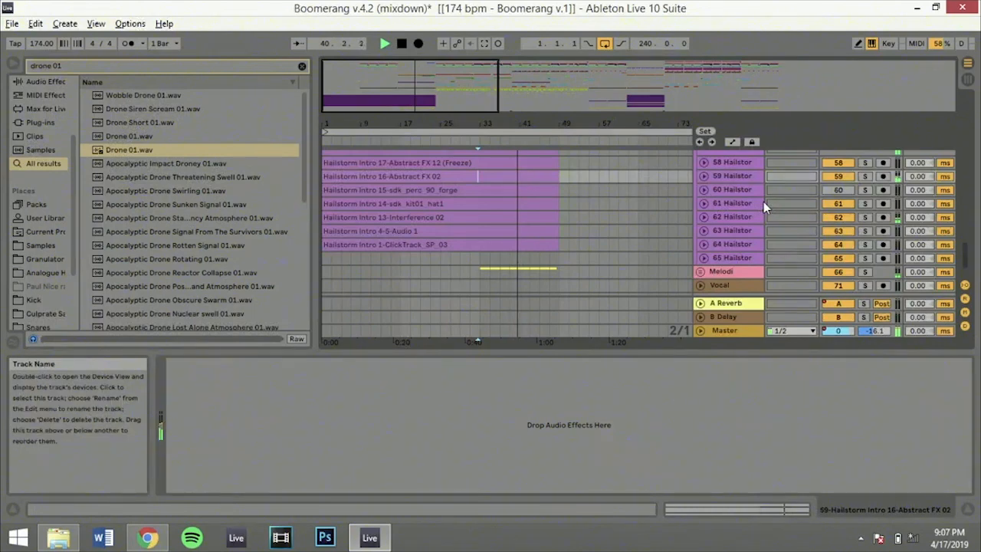
# Unfold the 62 and 64 Hailstorm tracks, solo the 64 ClickTrack track, and audition it from 41.1.1
pyautogui.click(704, 218)
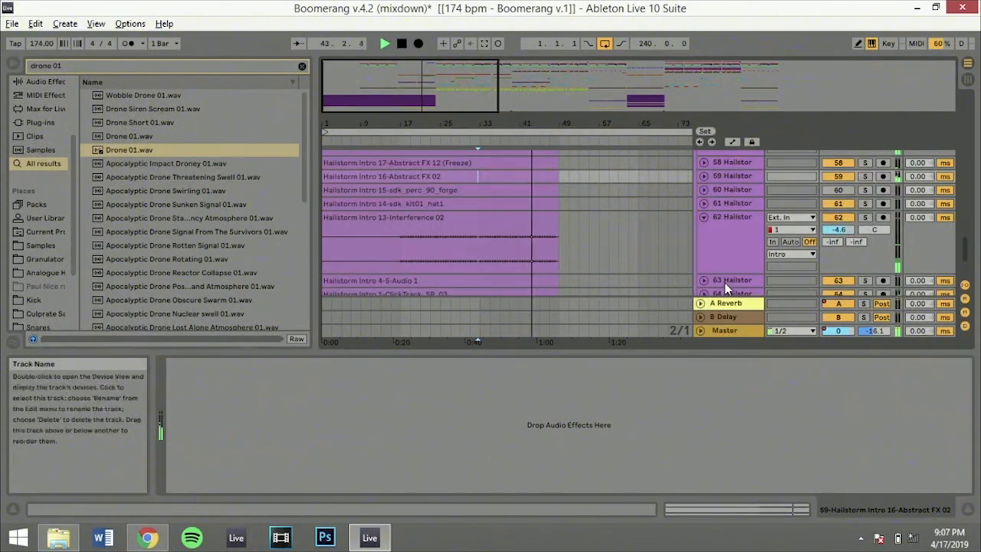
pyautogui.click(704, 295)
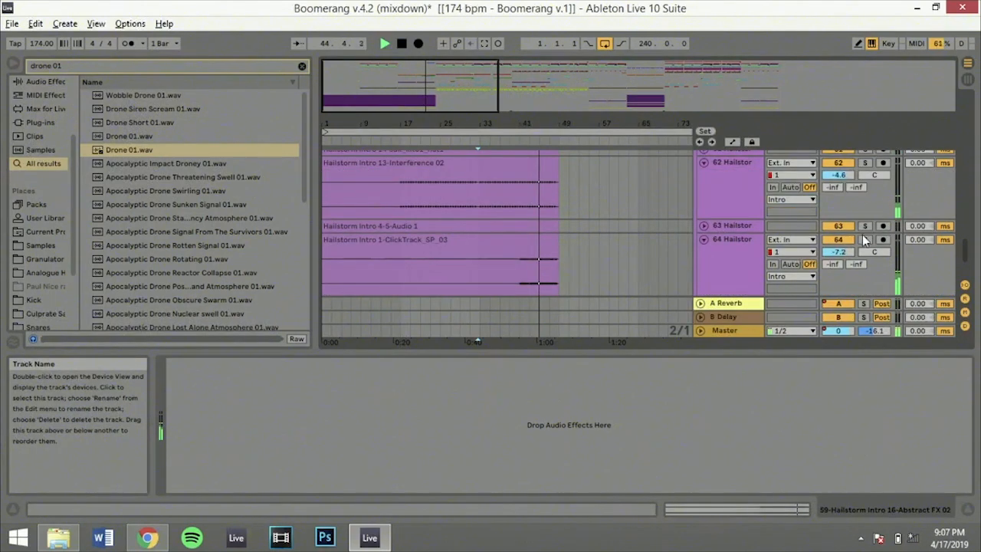
pyautogui.click(865, 239)
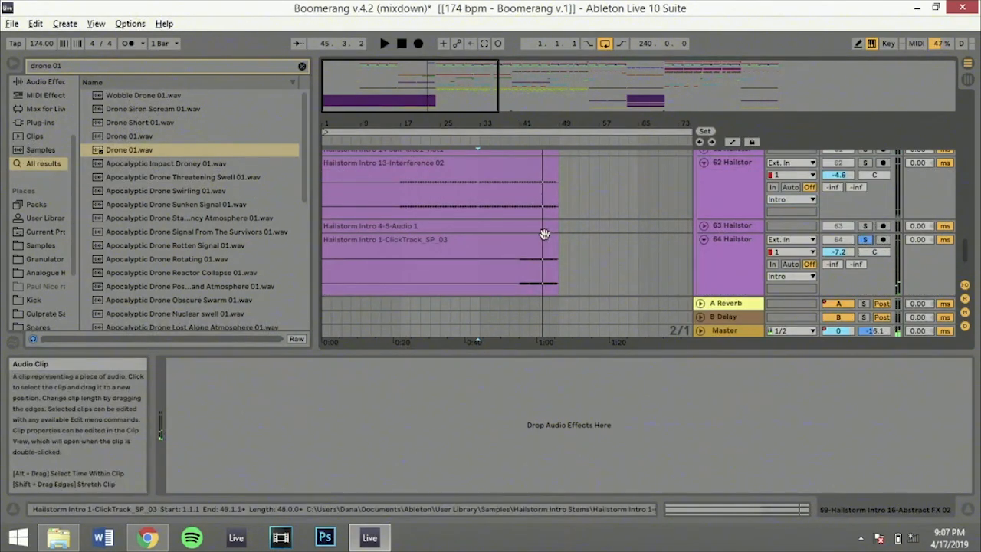
pyautogui.press('space')
pyautogui.click(521, 276)
pyautogui.press('space')
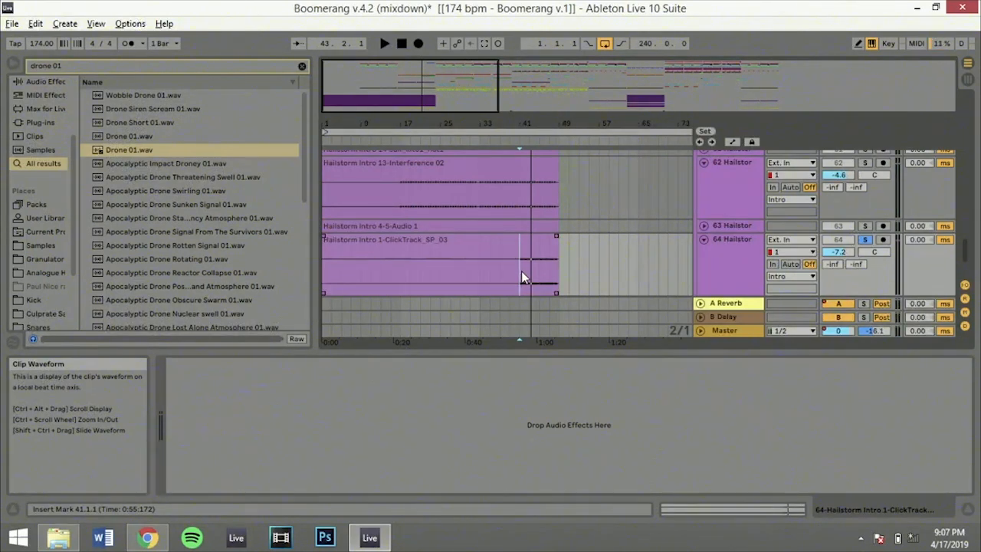
# Replay the 64 Hailstorm track from bar 41, unsolo it during playback, and fold it
pyautogui.click(737, 249)
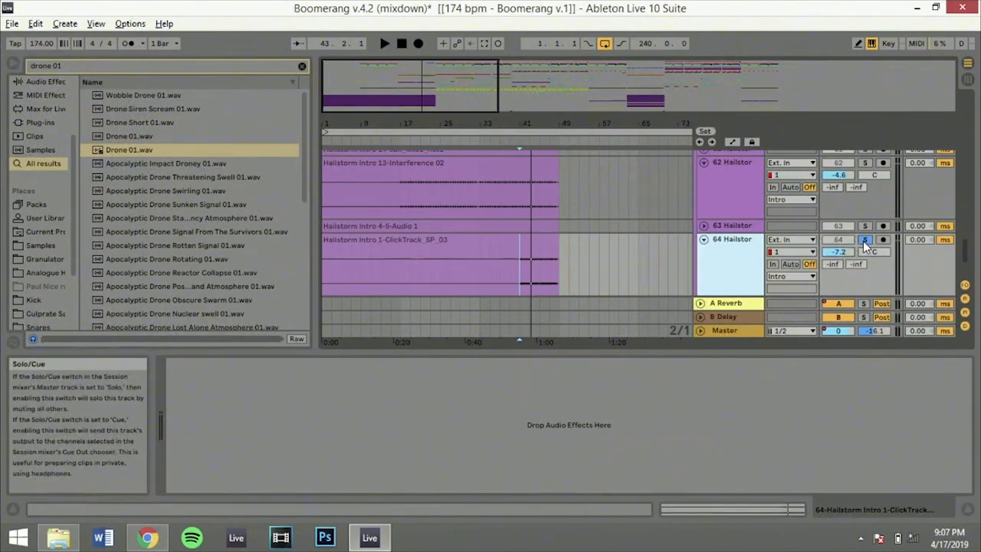
pyautogui.press('space')
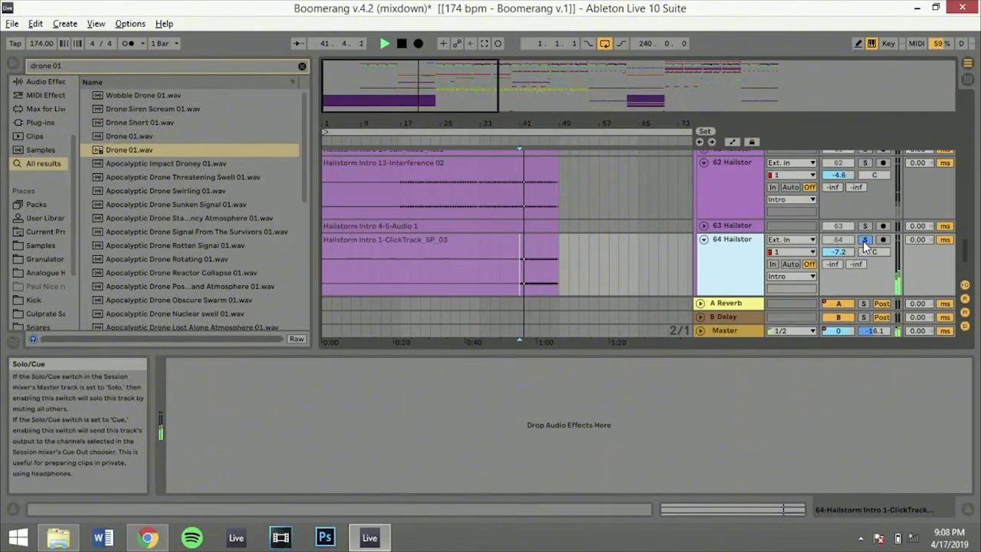
pyautogui.click(864, 240)
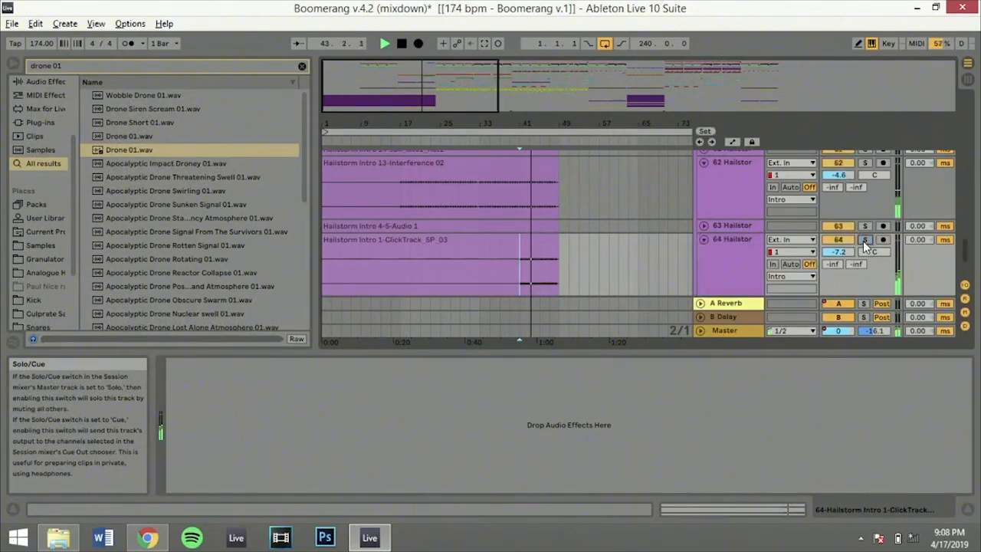
pyautogui.click(703, 240)
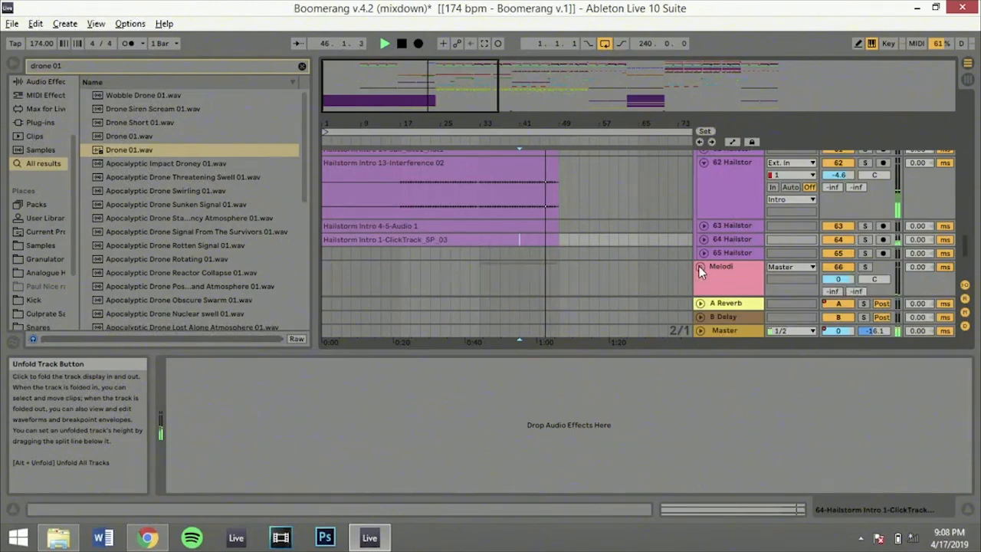
# Unfold the Melodi group, select the clip at bar 33 on the 67 Urban Flame track, and audition it soloed
pyautogui.click(700, 266)
pyautogui.click(482, 203)
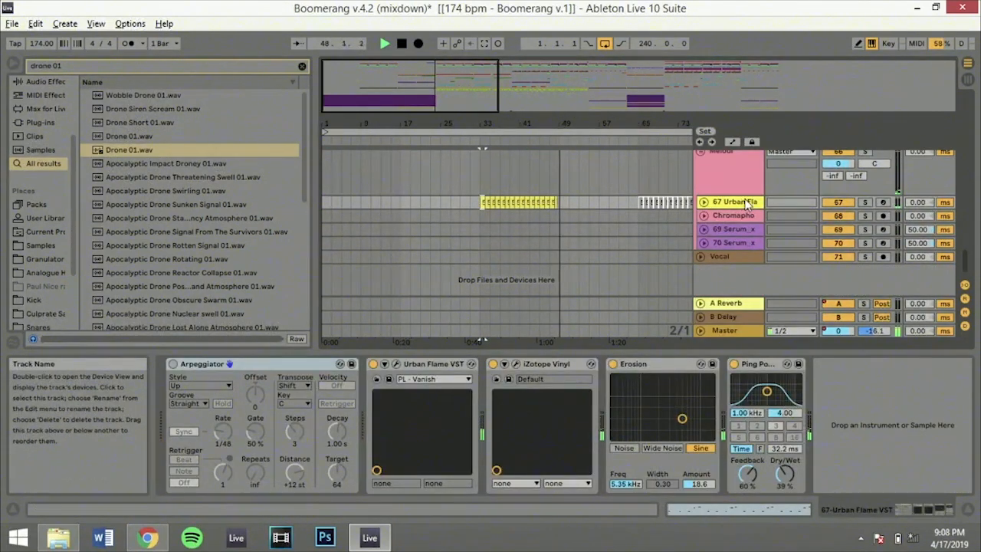
pyautogui.click(865, 202)
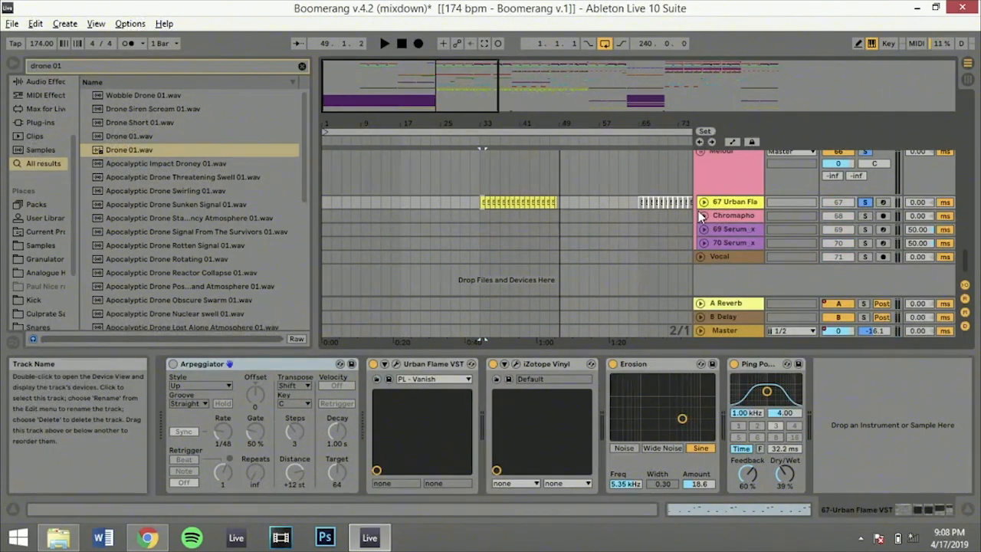
pyautogui.press('space')
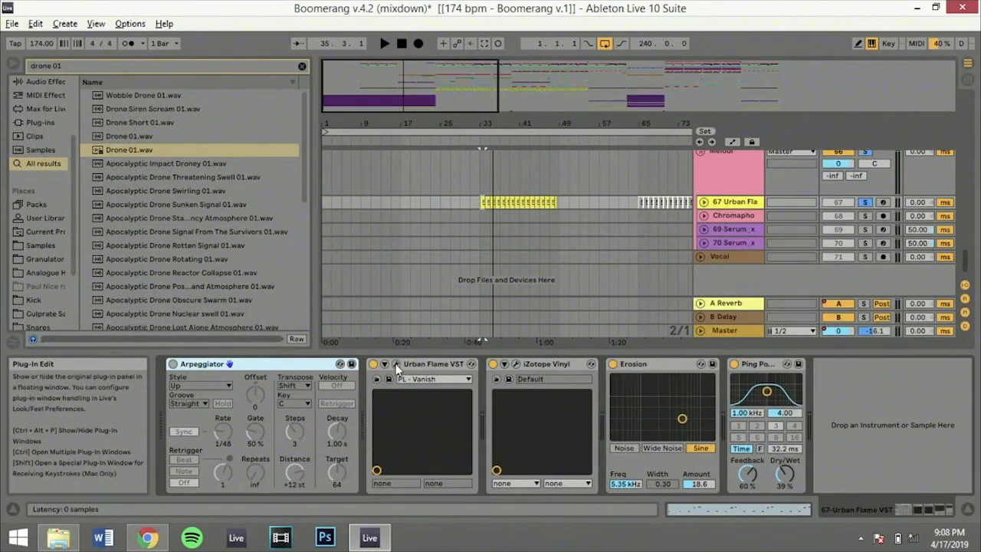
# View the Urban Flame plug-in's PL - Vanish preset window, arm the 67 track for recording, and close the window
pyautogui.click(396, 365)
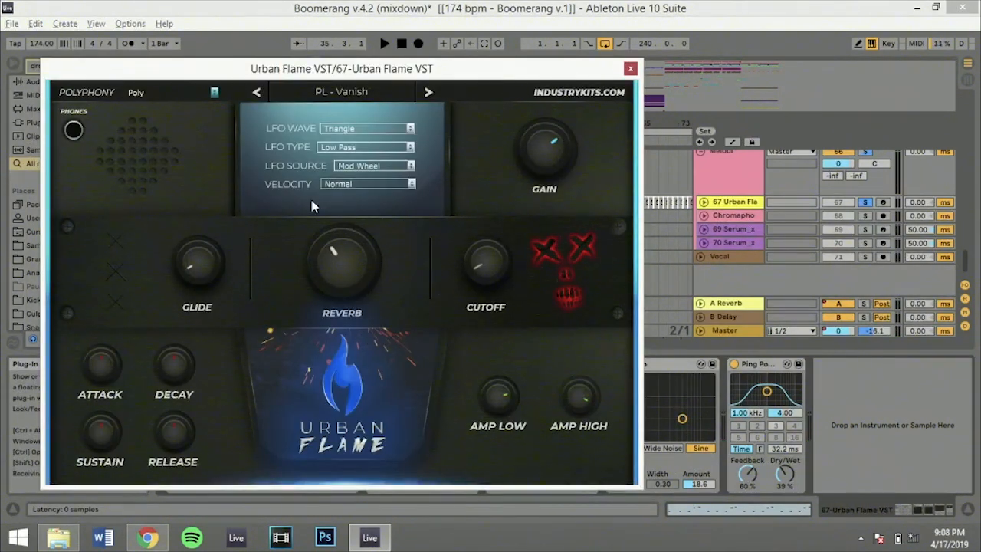
pyautogui.click(883, 202)
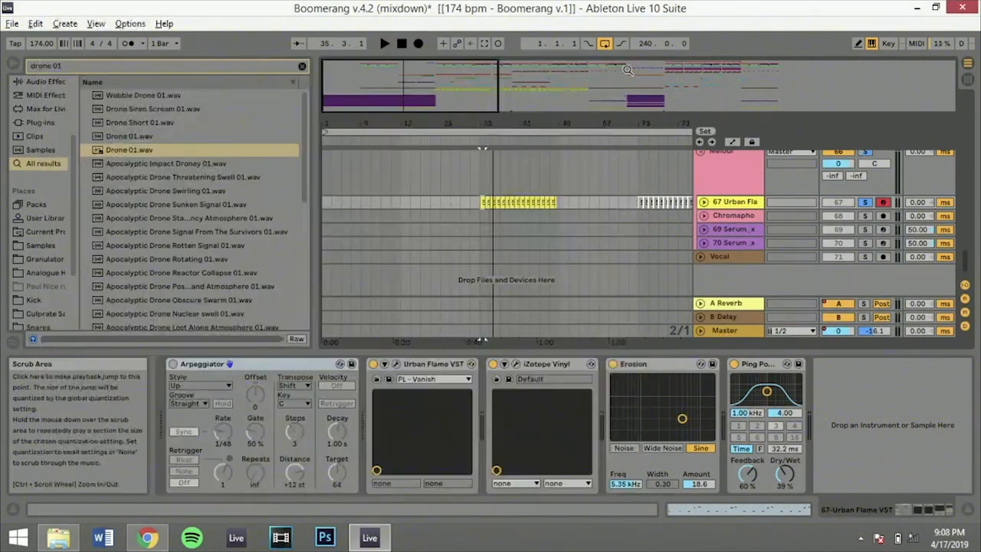
pyautogui.click(629, 68)
# Replay the soloed 67 Urban Flame clips from bar 33, stop, and zoom out to the full arrangement
pyautogui.press('space')
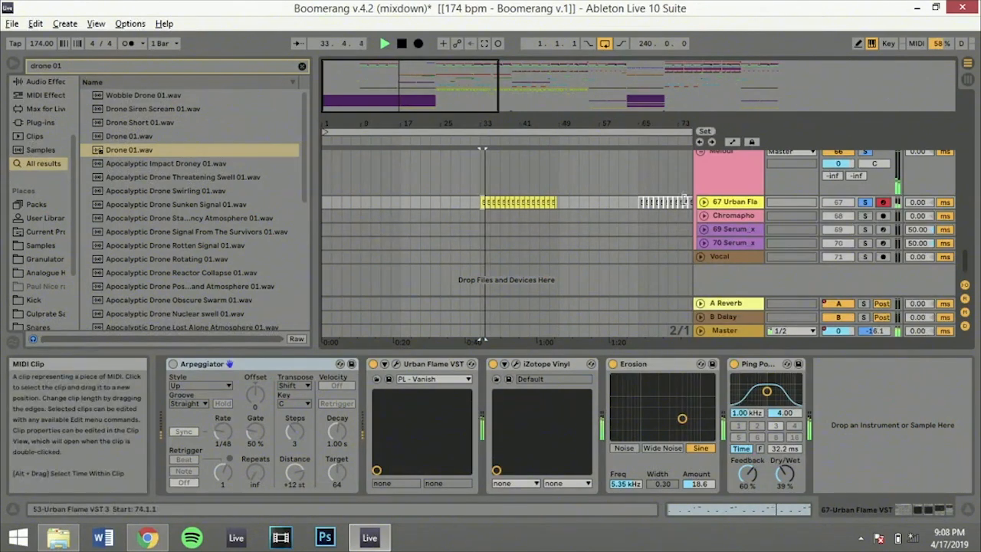
pyautogui.press('space')
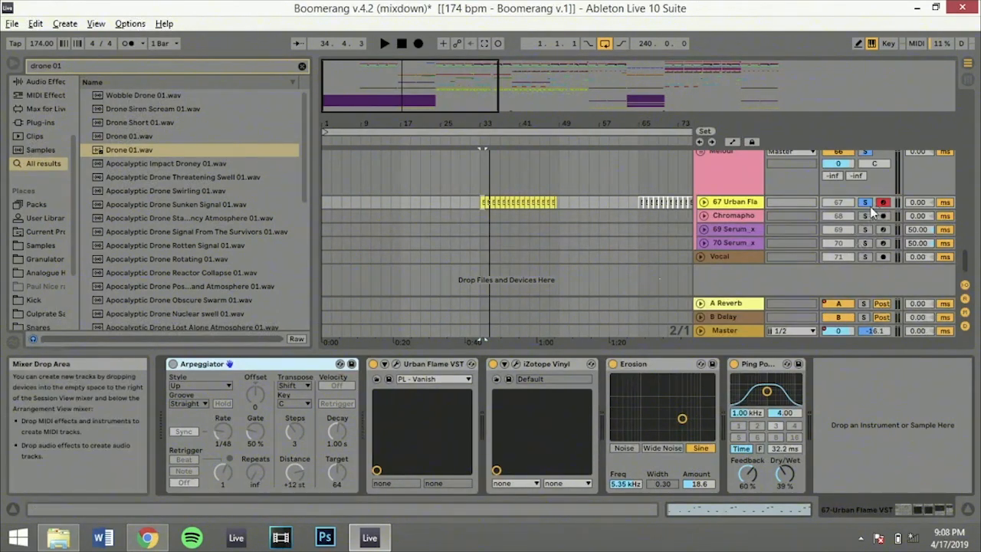
pyautogui.doubleClick(625, 95)
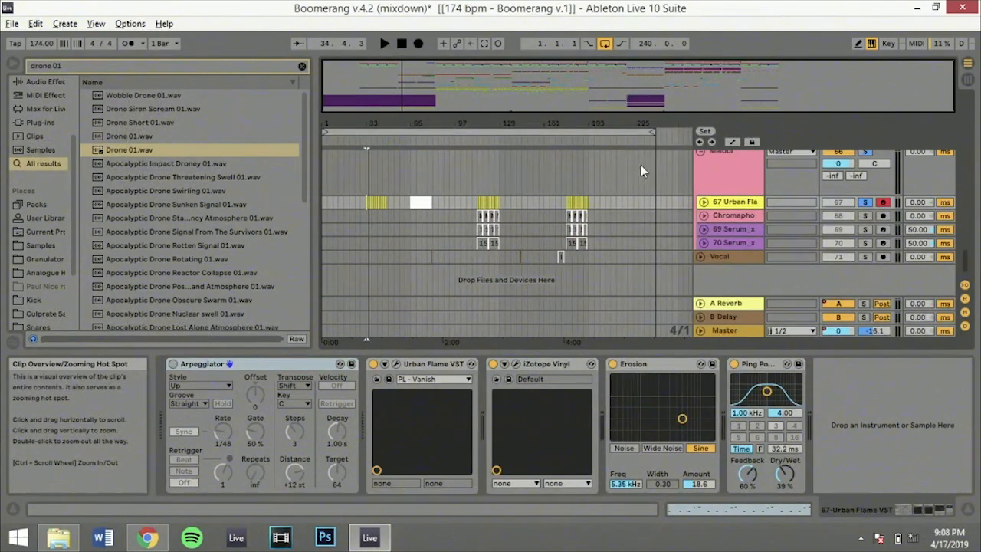
# Fold the 62, 57 and 56 Hailstorm tracks in the Intro group
pyautogui.scroll(2, 366, 218)
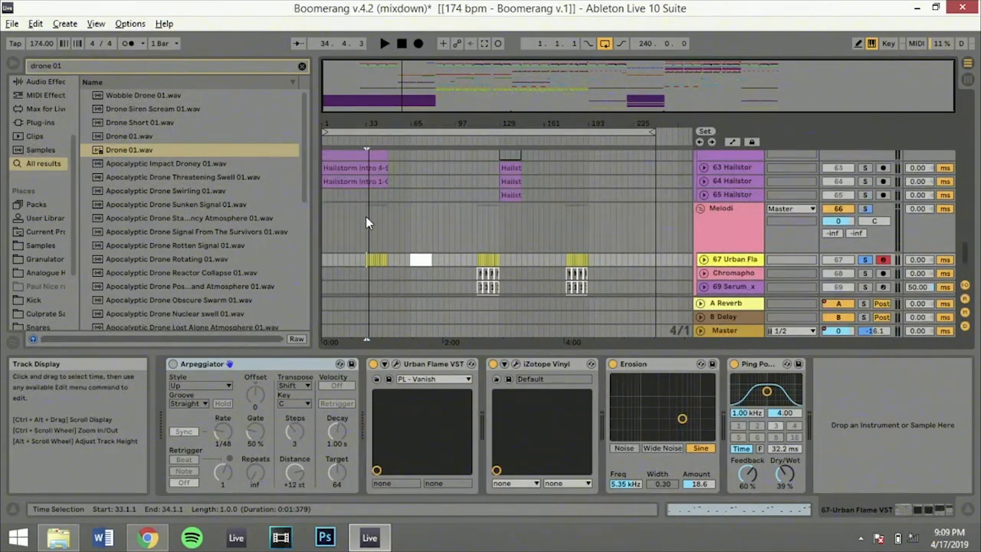
pyautogui.scroll(3, 366, 216)
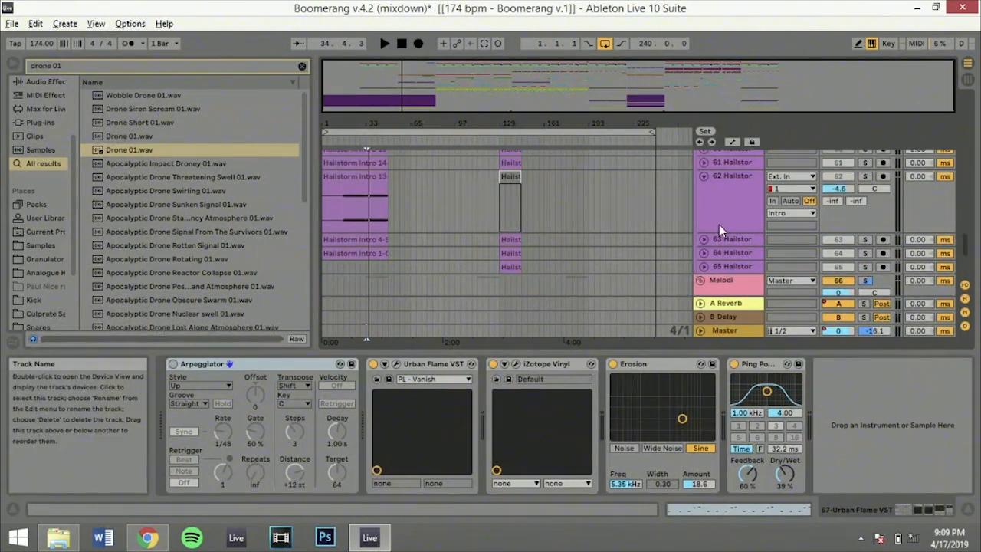
pyautogui.click(706, 179)
pyautogui.scroll(5, 705, 179)
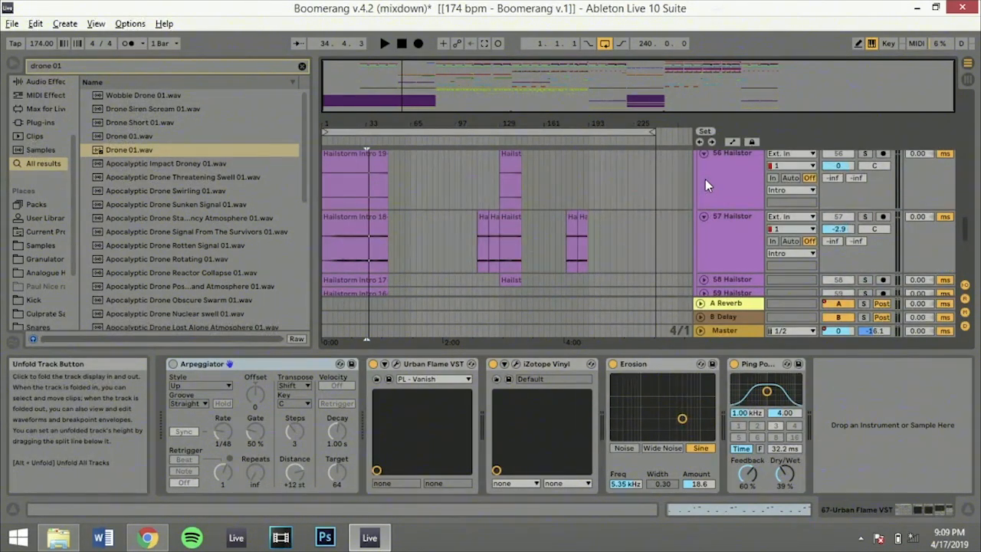
pyautogui.click(704, 217)
pyautogui.click(703, 155)
# Fold the 55, 53 and 54 Hailstorm tracks in the Intro group
pyautogui.scroll(2, 705, 158)
pyautogui.click(707, 190)
pyautogui.click(704, 177)
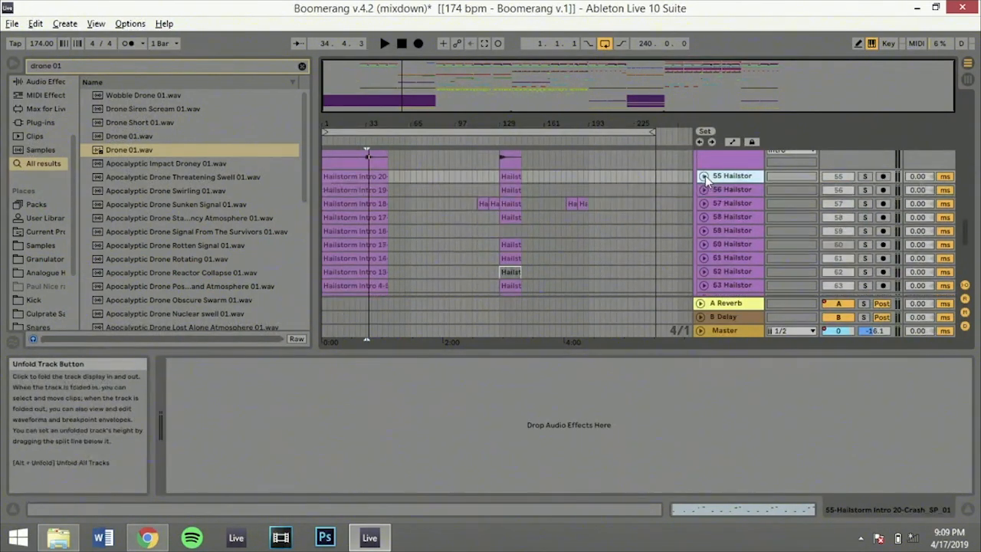
pyautogui.scroll(2, 707, 179)
pyautogui.click(706, 194)
pyautogui.click(705, 207)
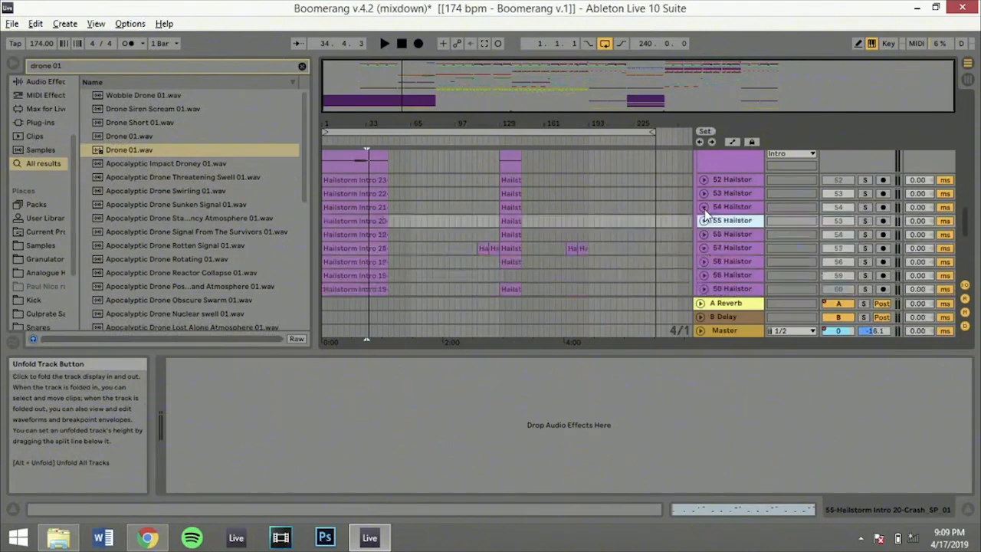
# Select the Intro group track to show its EQ Eight device, and place the insert marker at 49.1.1
pyautogui.scroll(2, 705, 210)
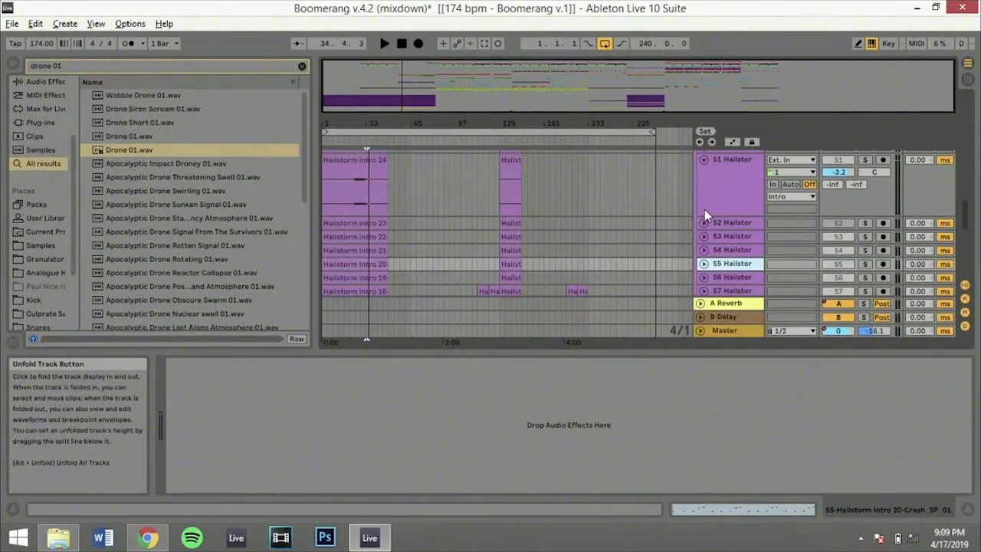
pyautogui.scroll(2, 704, 210)
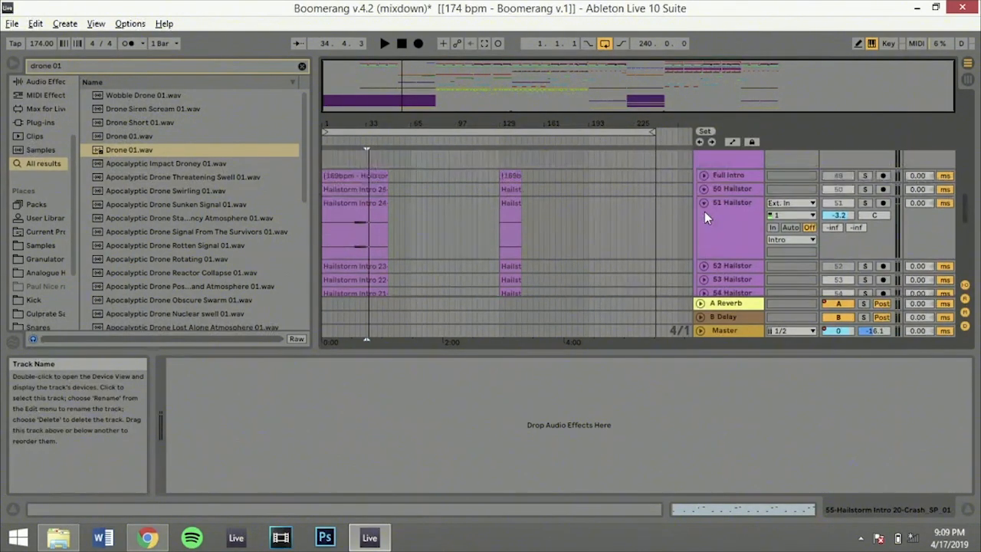
pyautogui.click(703, 247)
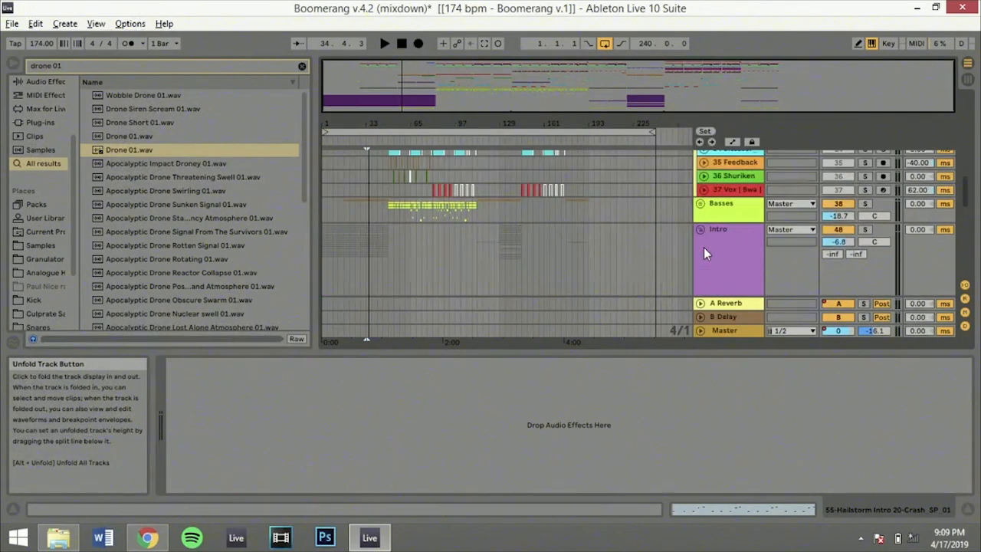
pyautogui.click(701, 234)
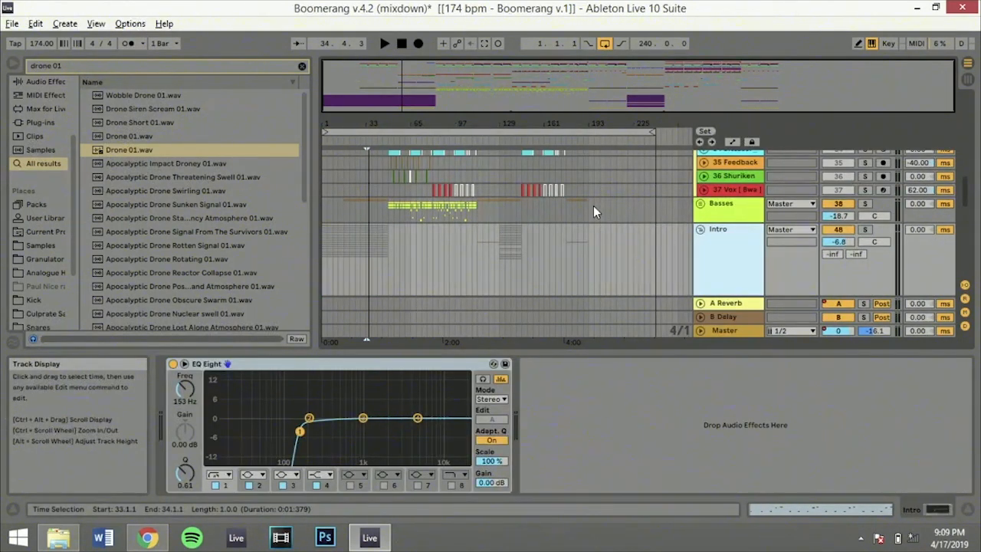
pyautogui.click(387, 223)
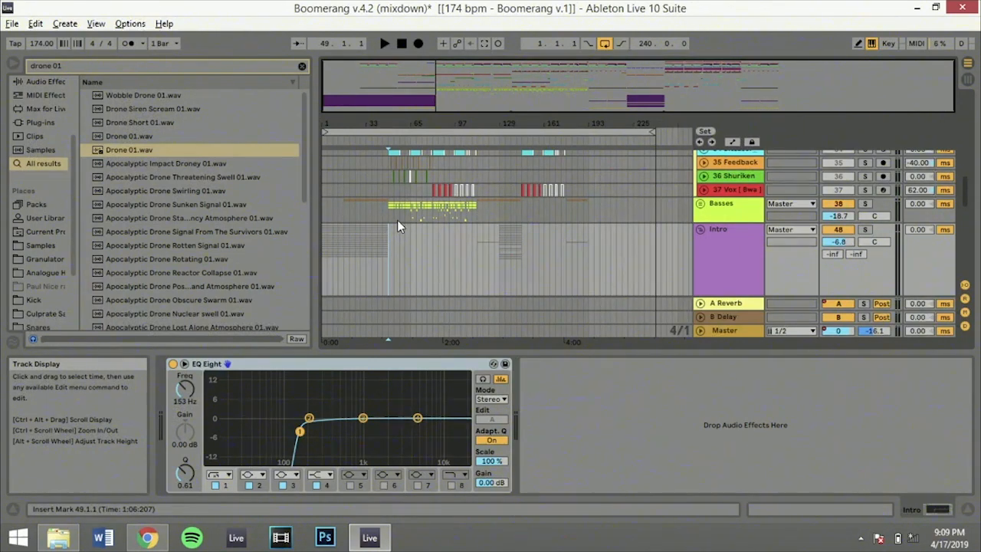
# Fold the Fx group and the Intro group in the arrangement
pyautogui.scroll(5, 397, 220)
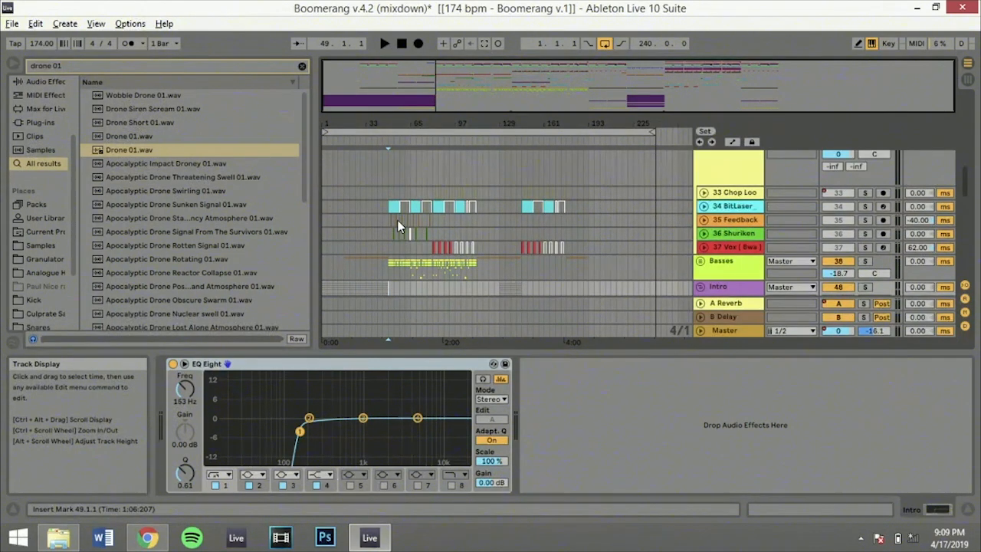
pyautogui.scroll(6, 397, 219)
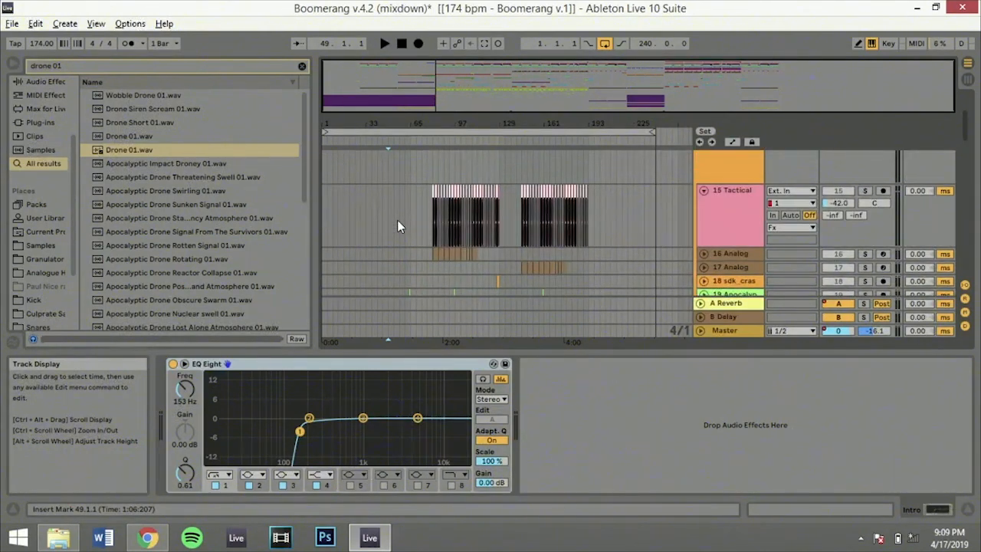
pyautogui.scroll(3, 397, 219)
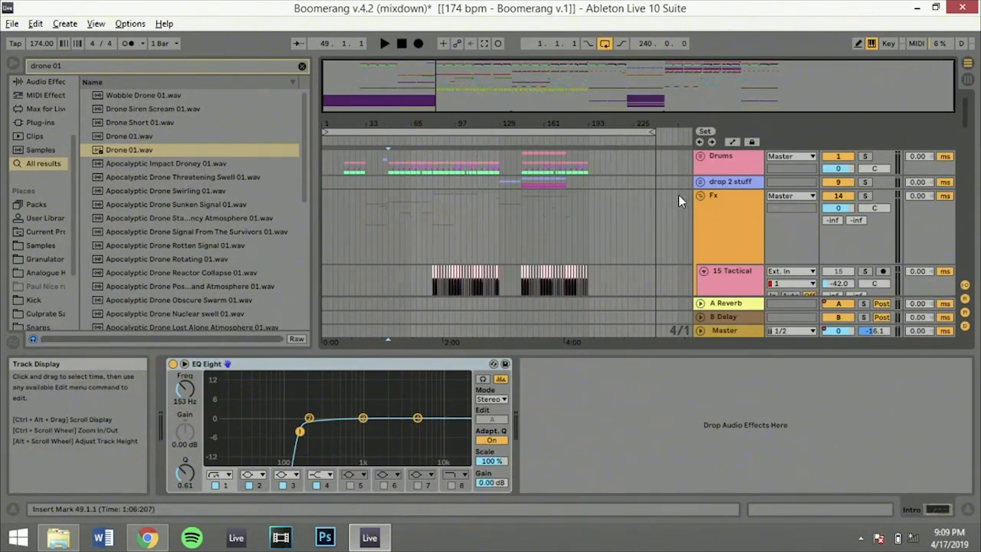
pyautogui.click(701, 195)
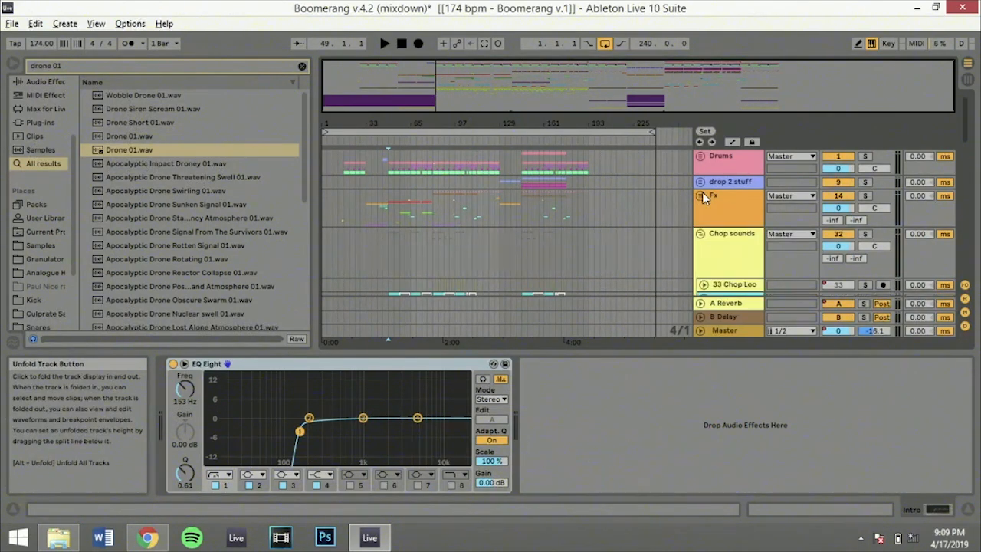
pyautogui.scroll(8, 702, 192)
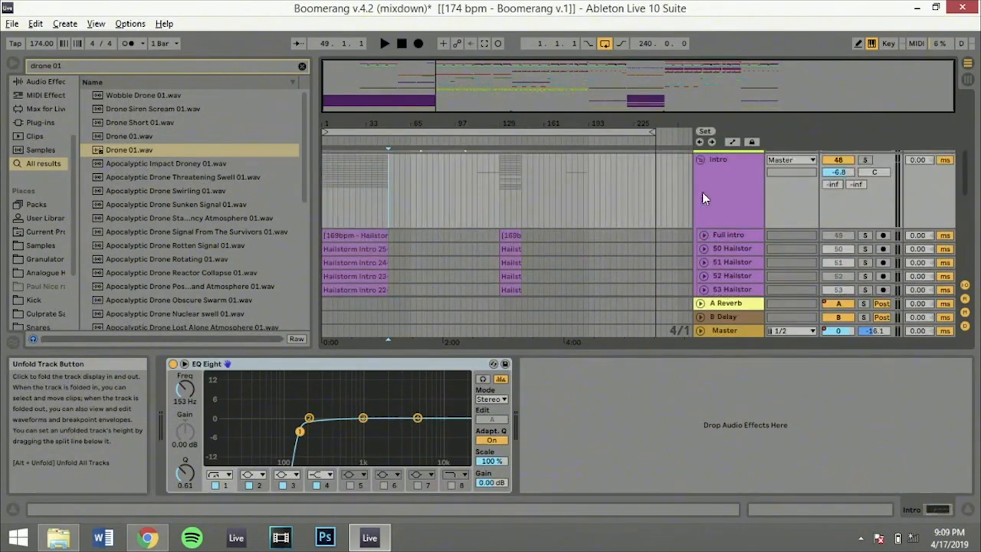
pyautogui.click(703, 192)
pyautogui.click(700, 161)
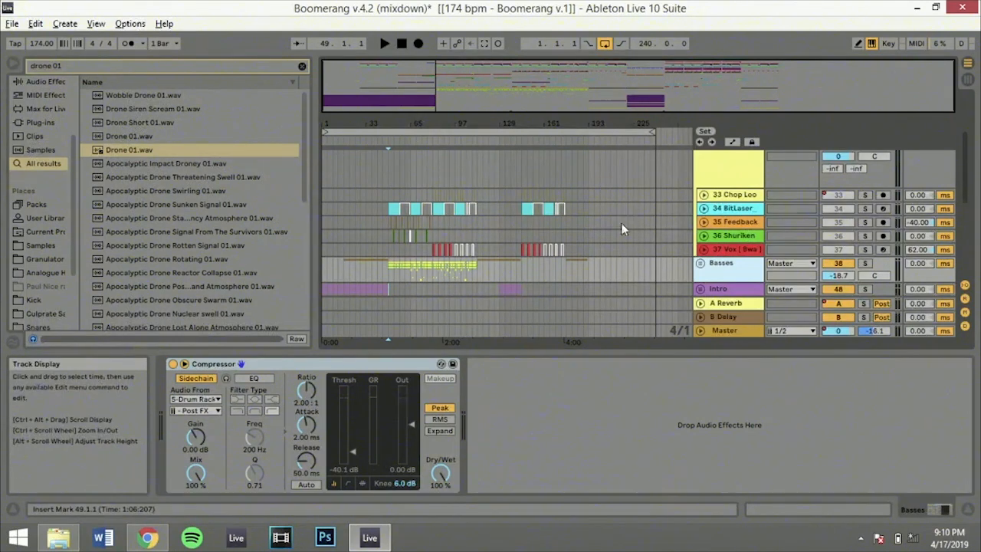
# Unfold the Basses group and review the device chain of the first Drone 01 track, number 41
pyautogui.click(700, 264)
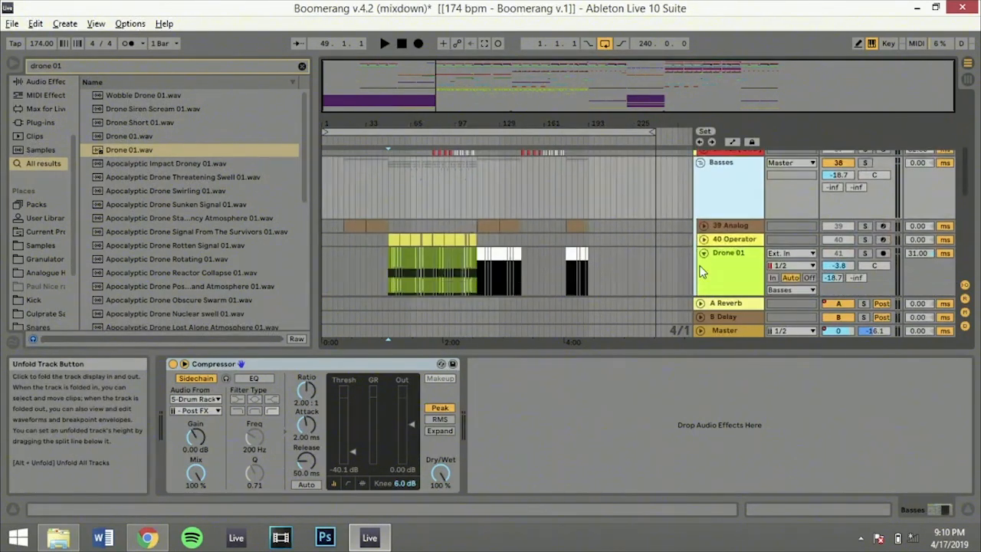
pyautogui.click(720, 255)
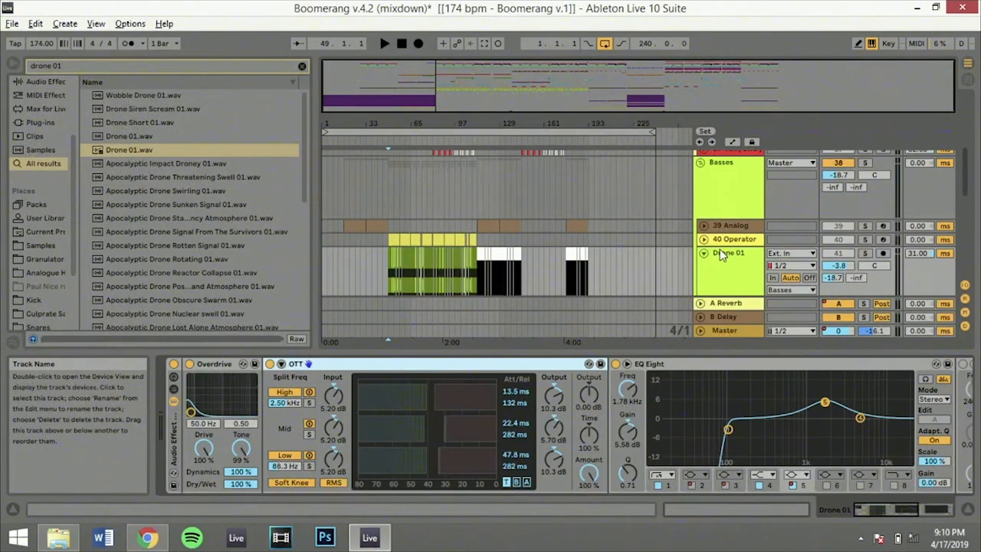
pyautogui.moveTo(879, 512)
pyautogui.mouseDown()
pyautogui.moveTo(914, 512)
pyautogui.moveTo(866, 511)
pyautogui.mouseUp()
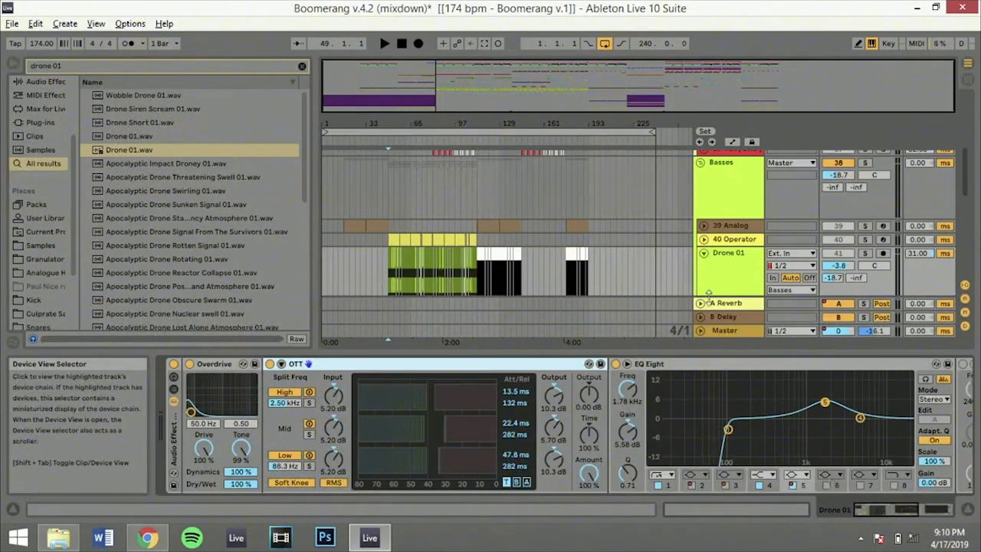
pyautogui.click(737, 261)
pyautogui.scroll(-1, 732, 262)
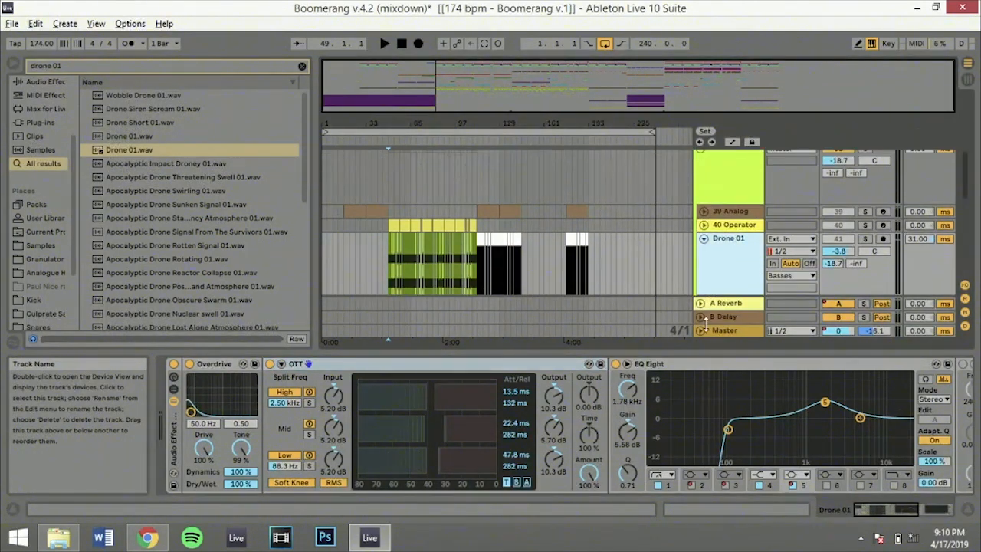
pyautogui.scroll(-3, 721, 245)
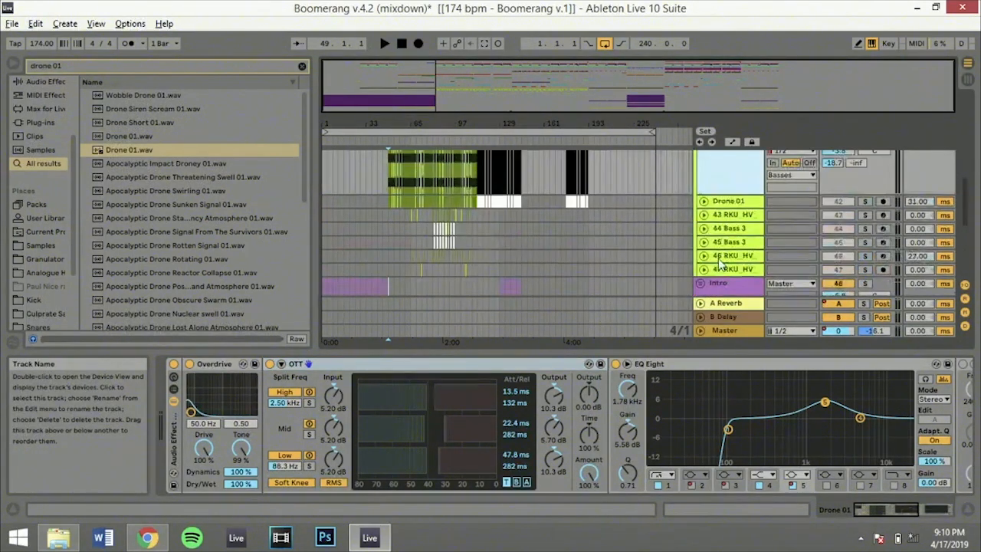
# Select the second Drone 01 track, number 42, and view its device chain through to GClip
pyautogui.click(731, 217)
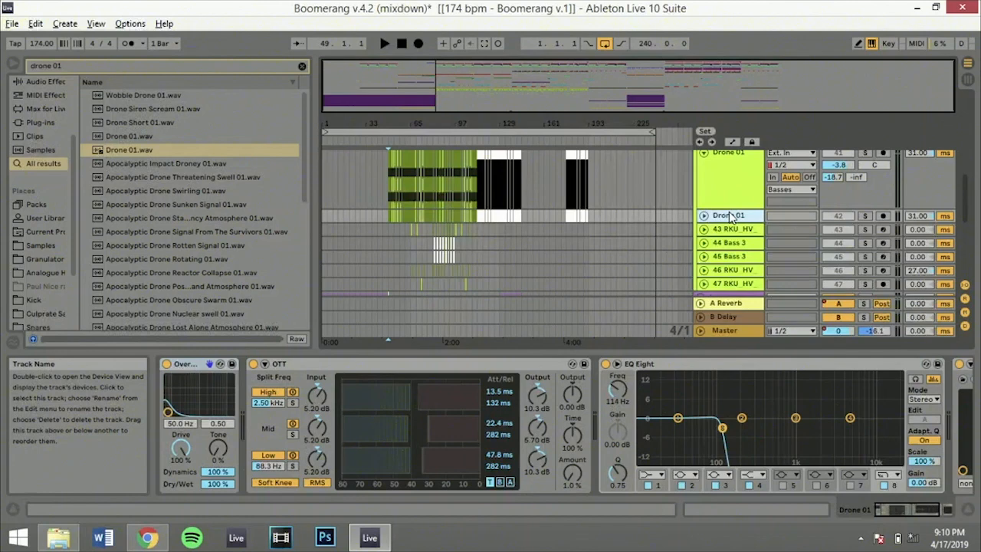
pyautogui.moveTo(894, 508); pyautogui.dragTo(956, 504)
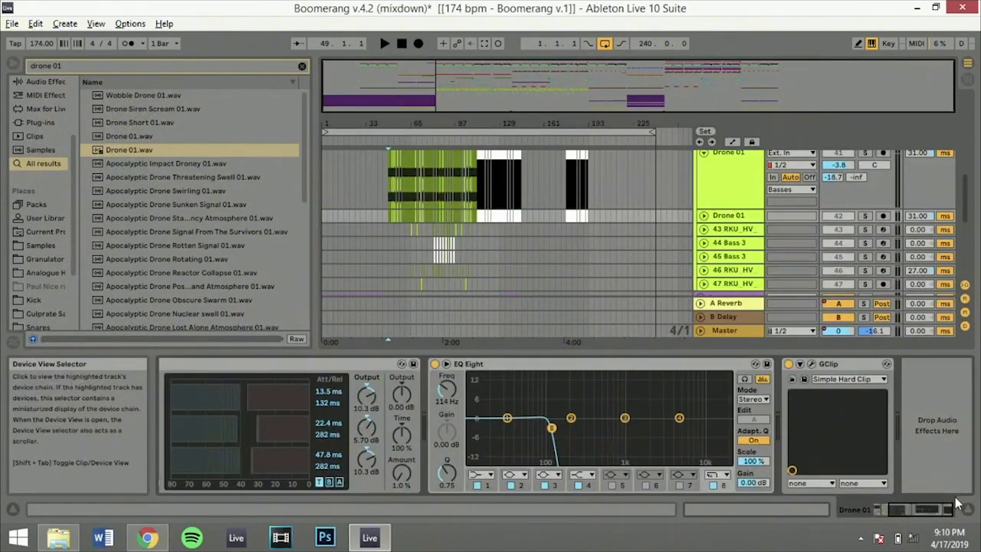
pyautogui.click(734, 217)
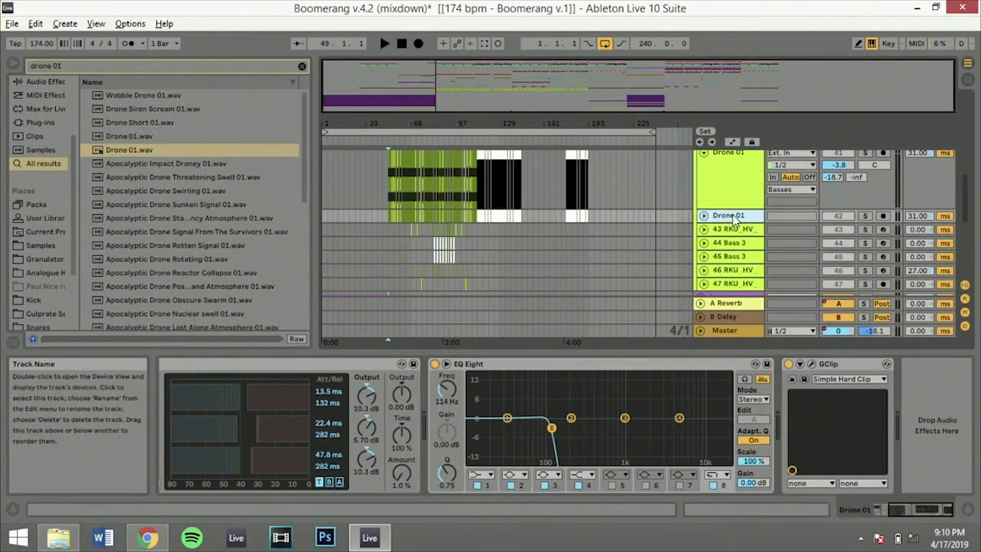
# Select the Basses group to view its sidechain Compressor, and look over the bass tracks' delay settings
pyautogui.scroll(5, 662, 243)
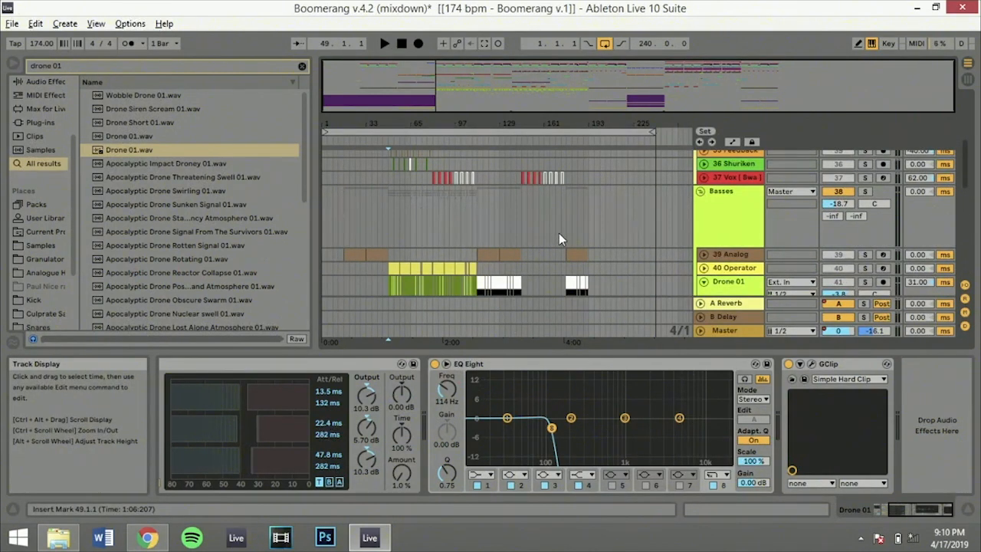
pyautogui.click(722, 197)
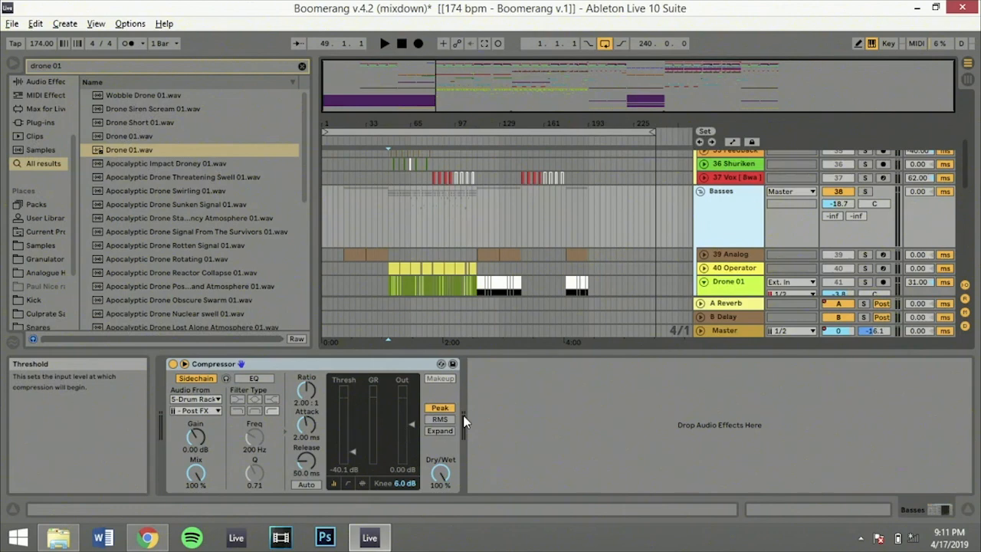
pyautogui.scroll(-2, 894, 256)
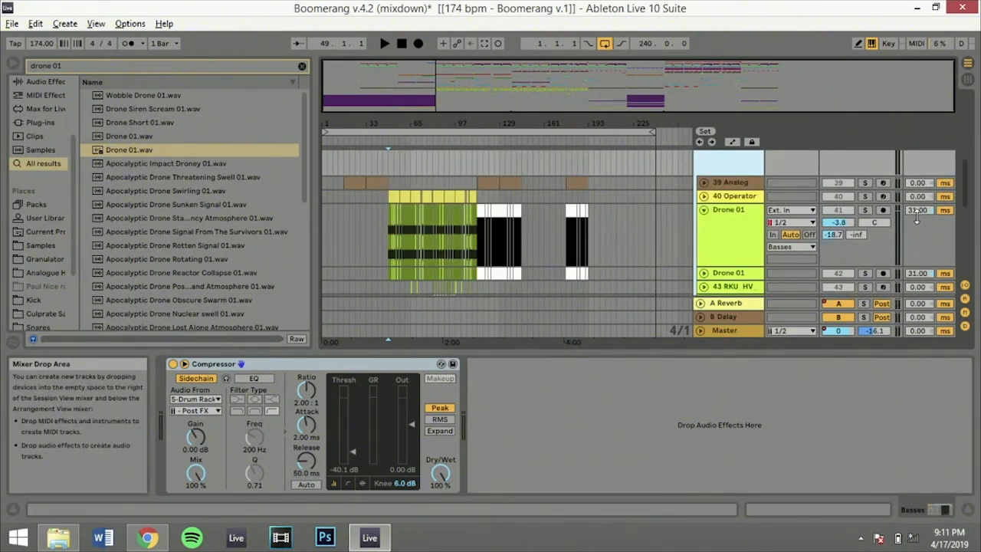
pyautogui.scroll(-2, 916, 221)
pyautogui.scroll(-1, 917, 230)
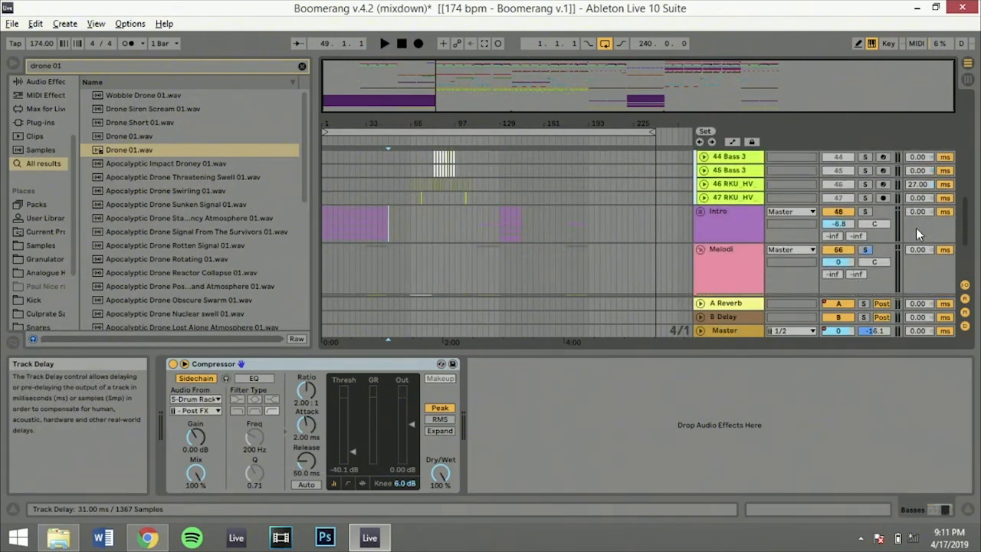
pyautogui.scroll(3, 916, 228)
pyautogui.scroll(4, 916, 228)
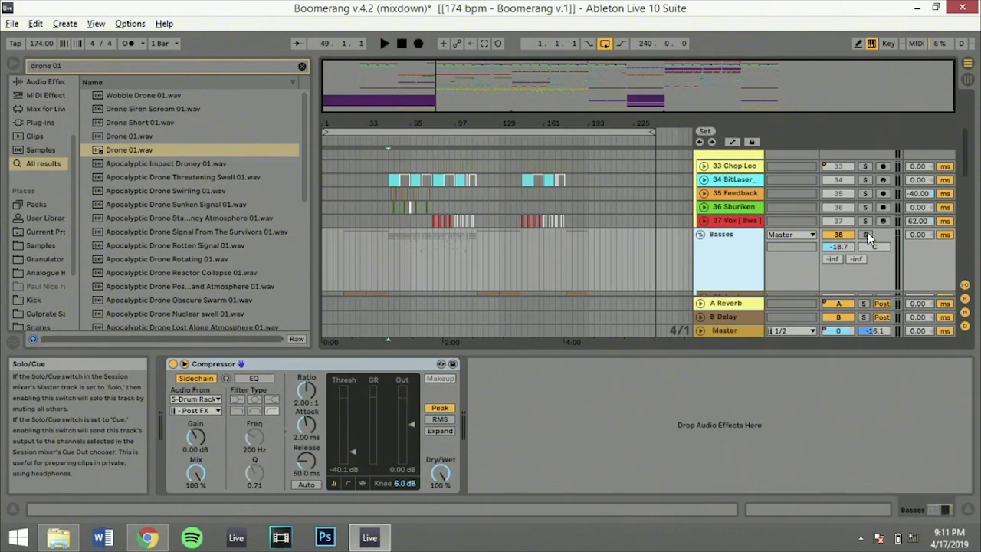
# Fold the first Drone 01 track and the Basses group
pyautogui.scroll(-5, 870, 237)
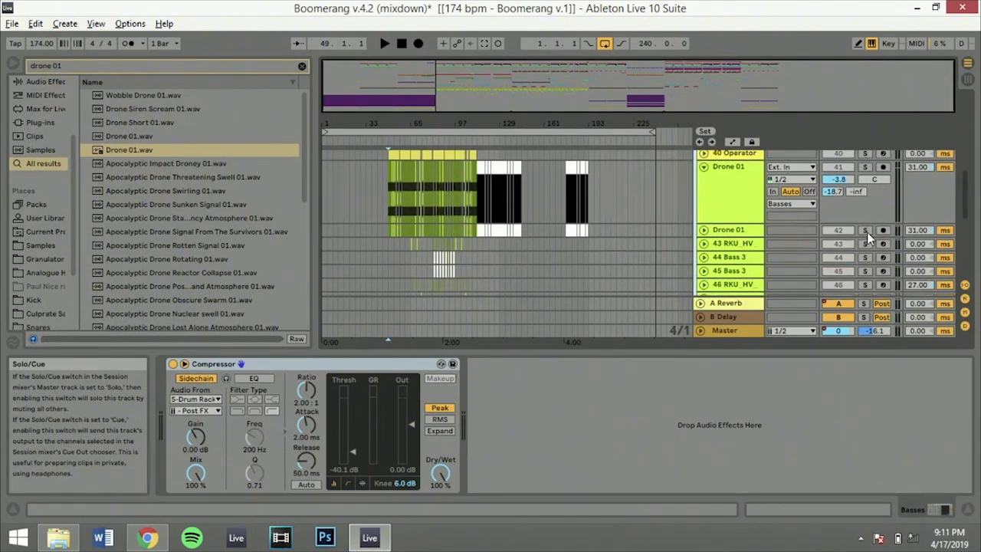
pyautogui.scroll(-10, 701, 181)
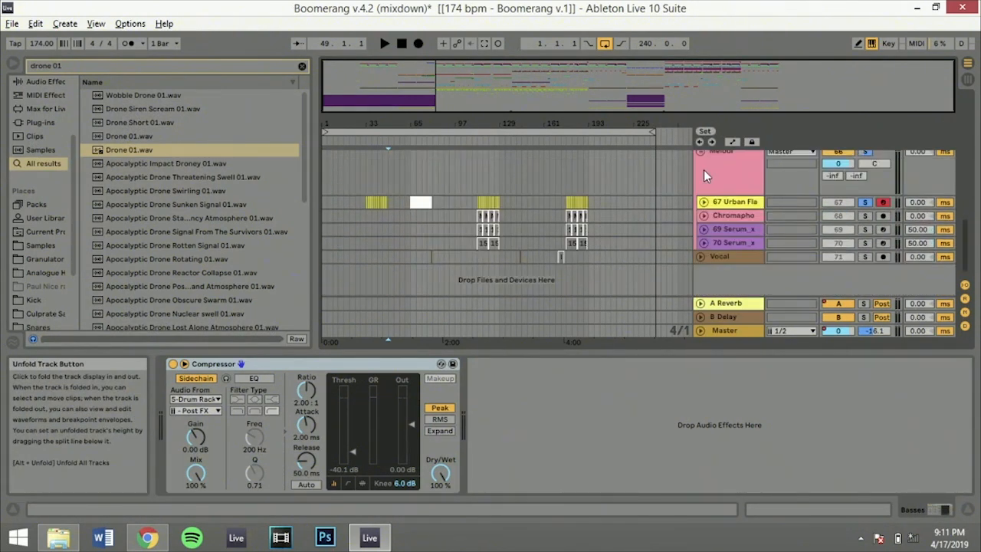
pyautogui.scroll(5, 455, 261)
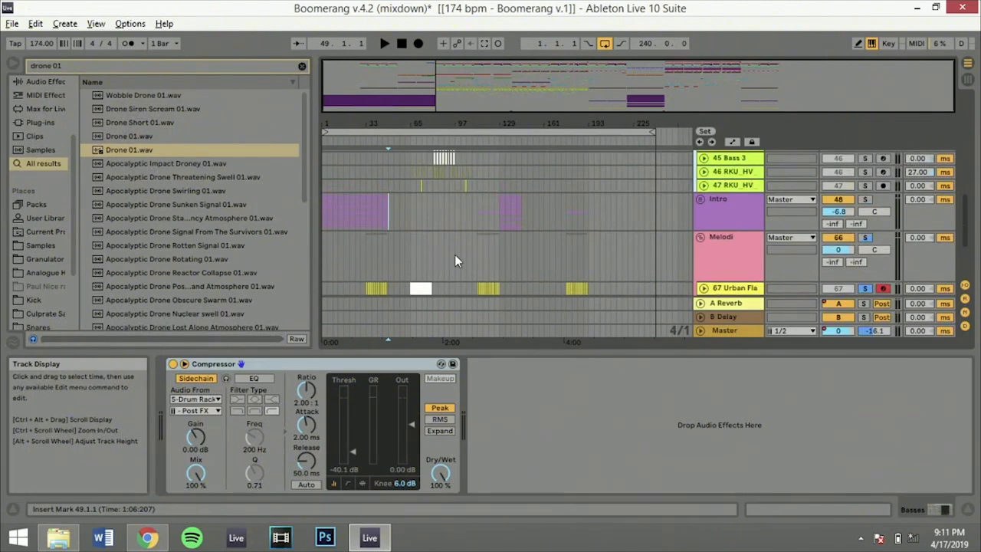
pyautogui.scroll(4, 454, 256)
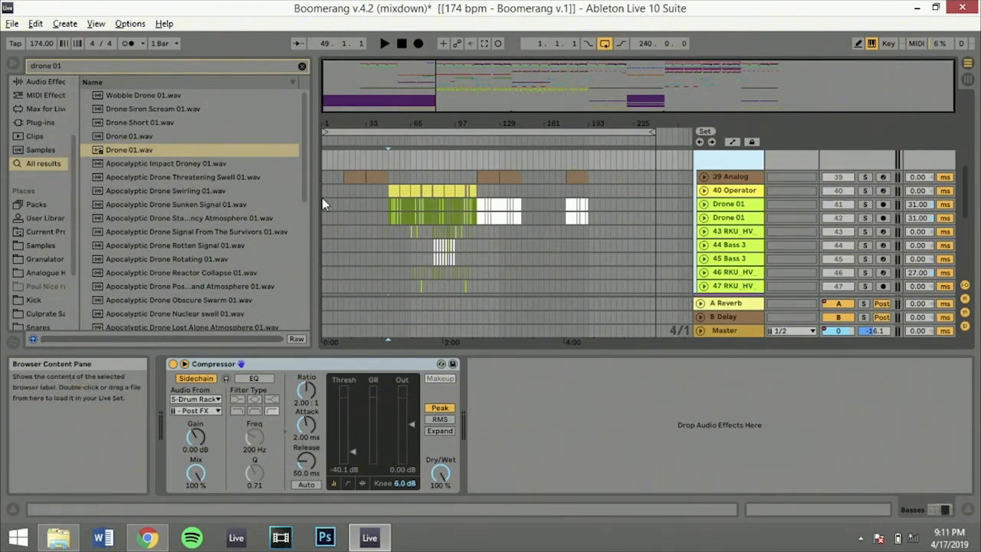
pyautogui.scroll(2, 350, 206)
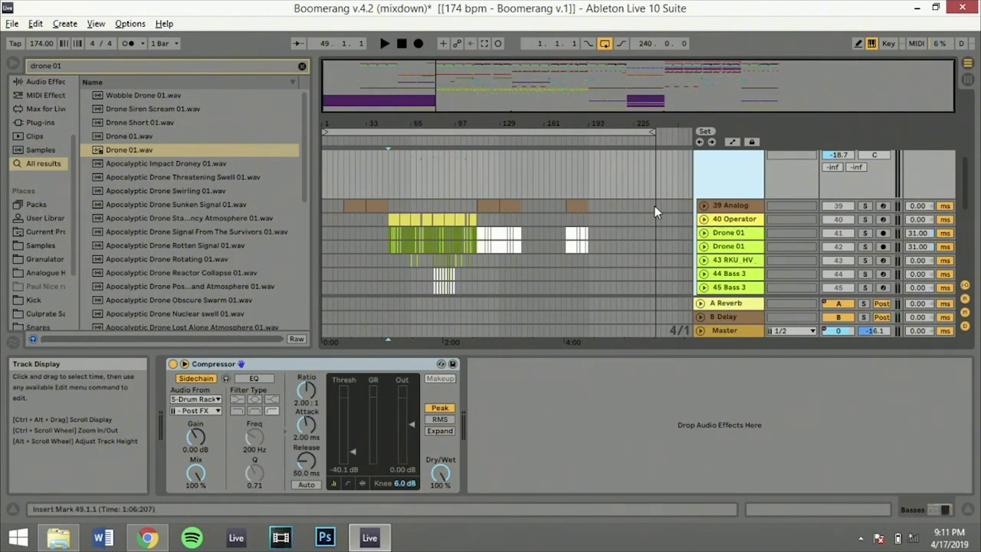
pyautogui.scroll(3, 614, 234)
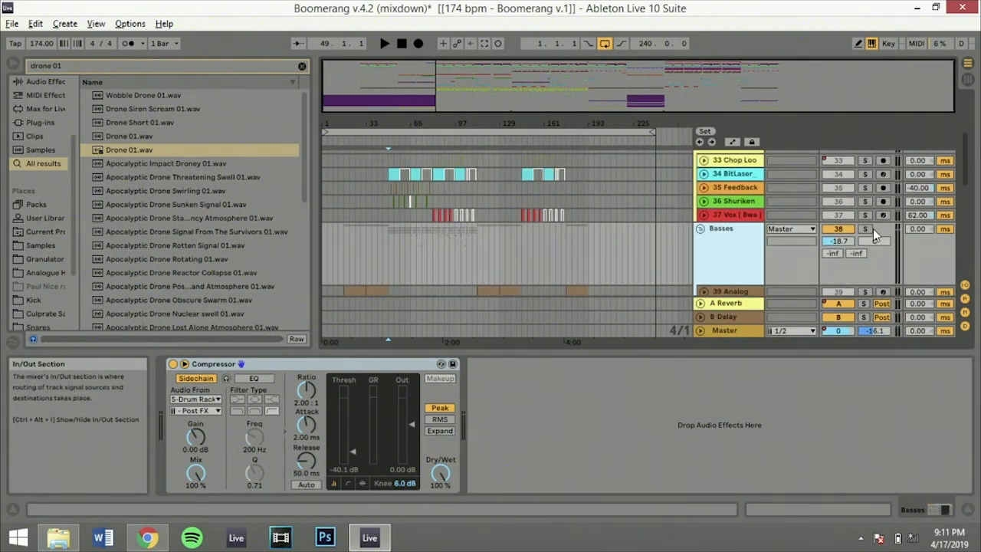
pyautogui.click(701, 230)
pyautogui.scroll(-2, 703, 230)
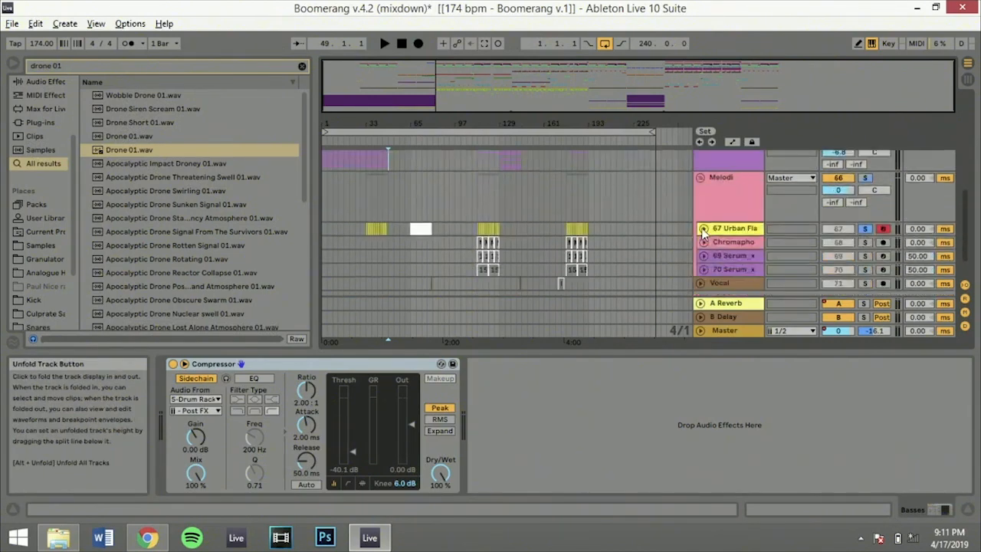
# Place the insert marker at 81.1.1 on the 36 Shuriken track and start playback
pyautogui.scroll(3, 703, 230)
pyautogui.click(431, 260)
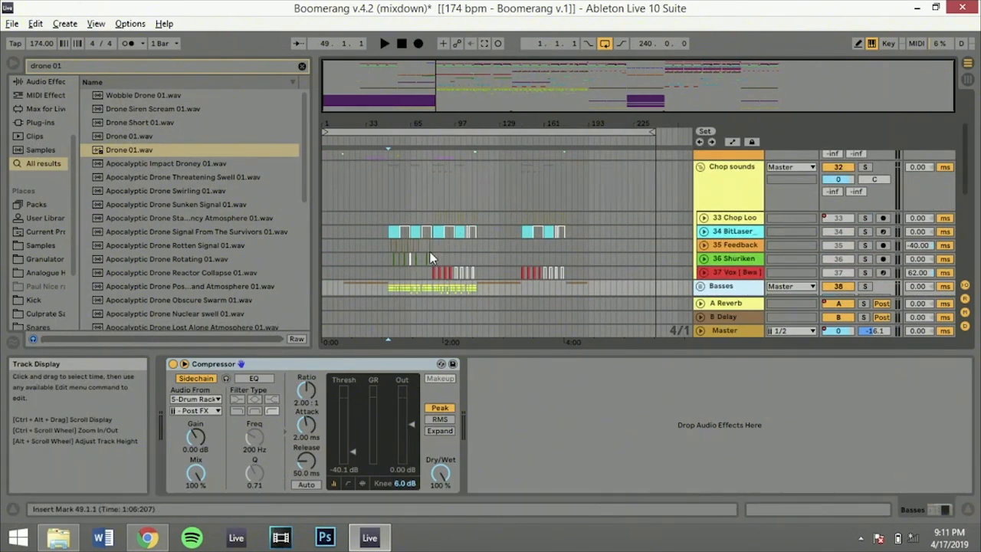
pyautogui.click(430, 259)
pyautogui.press('space')
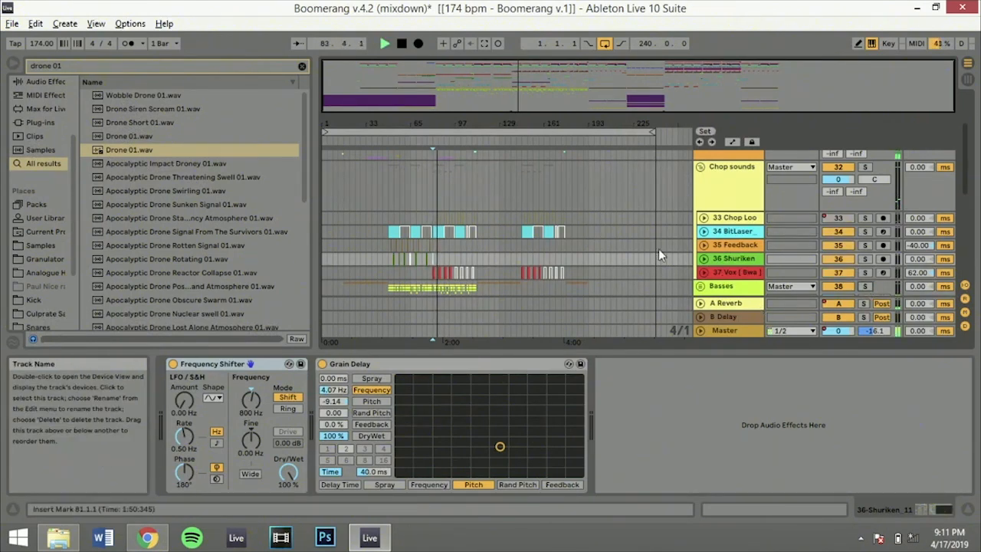
# Fold the Chop sounds group, audition the Fx group in solo, and stop playback
pyautogui.scroll(3, 658, 248)
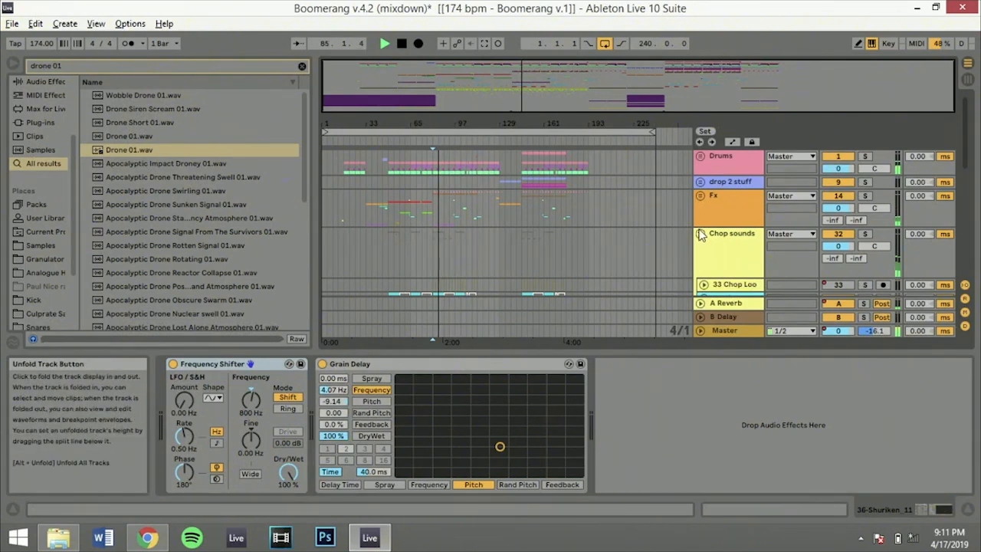
pyautogui.click(700, 235)
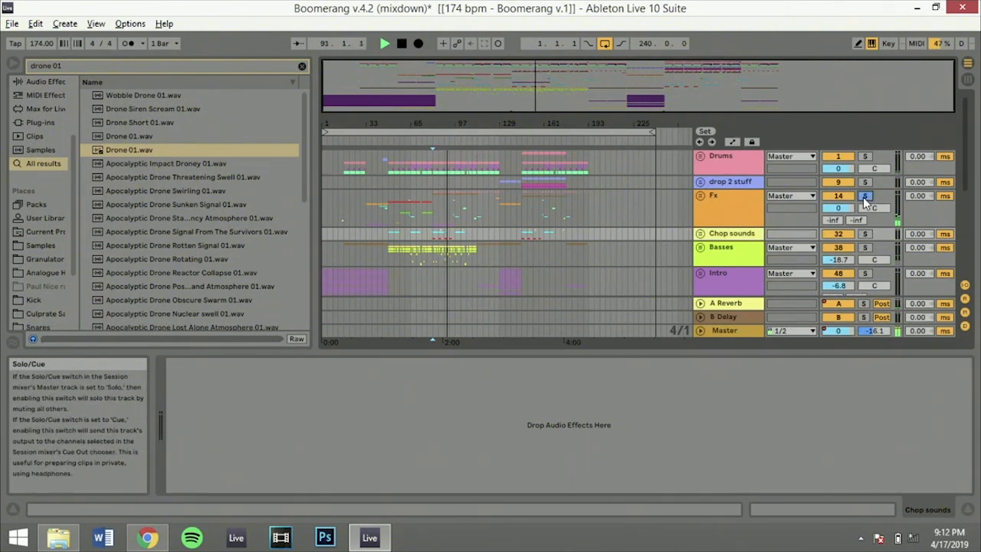
pyautogui.press('space')
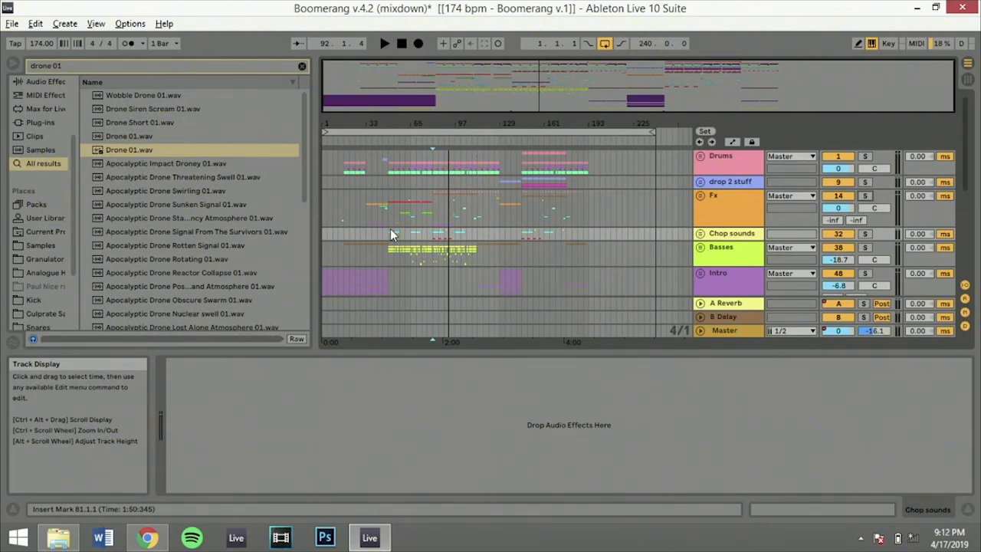
# View the Basses group's Compressor, and play the arrangement from 113.1.1
pyautogui.click(727, 249)
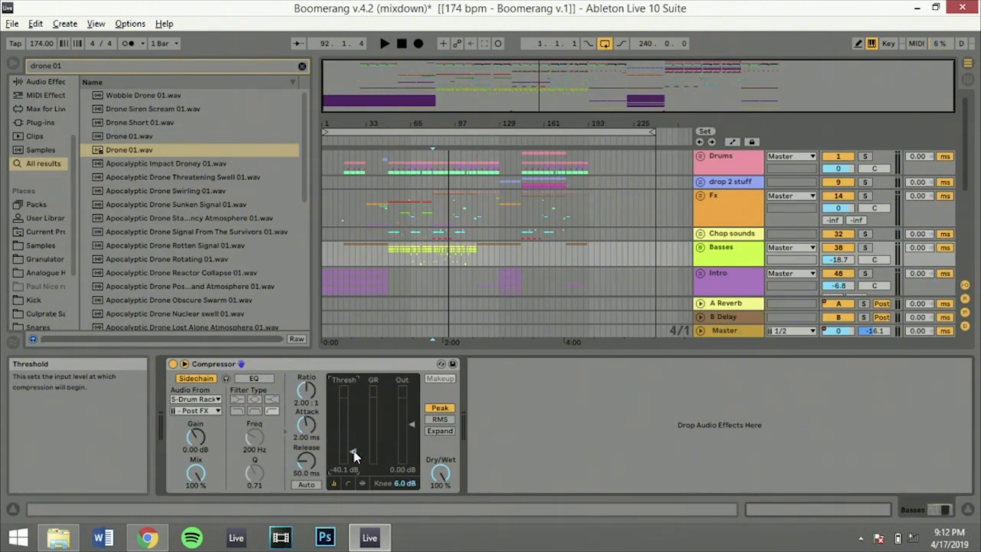
pyautogui.click(477, 250)
pyautogui.press('space')
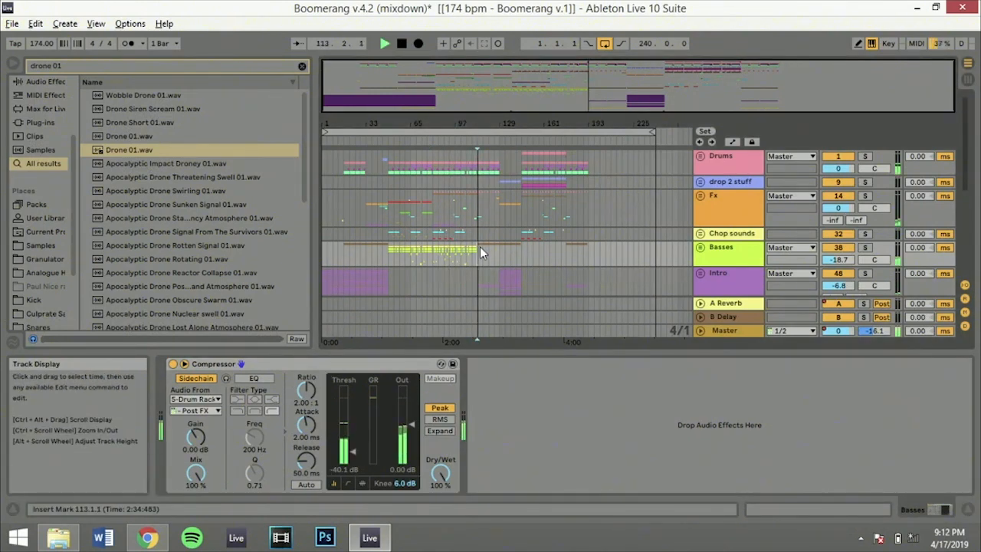
# Unfold the Intro group to show its Hailstorm tracks during playback
pyautogui.scroll(-5, 480, 247)
pyautogui.scroll(5, 480, 247)
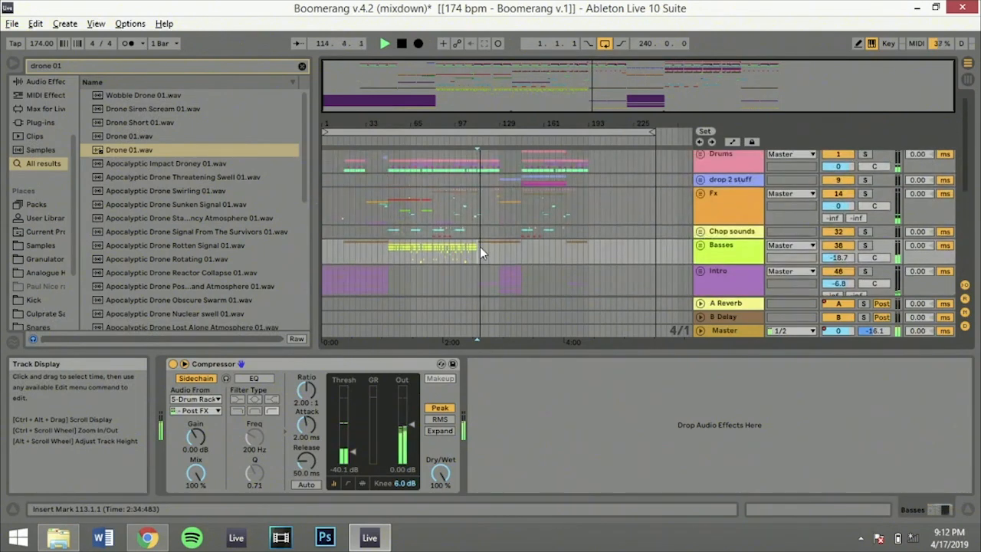
pyautogui.click(701, 274)
pyautogui.scroll(3, 702, 274)
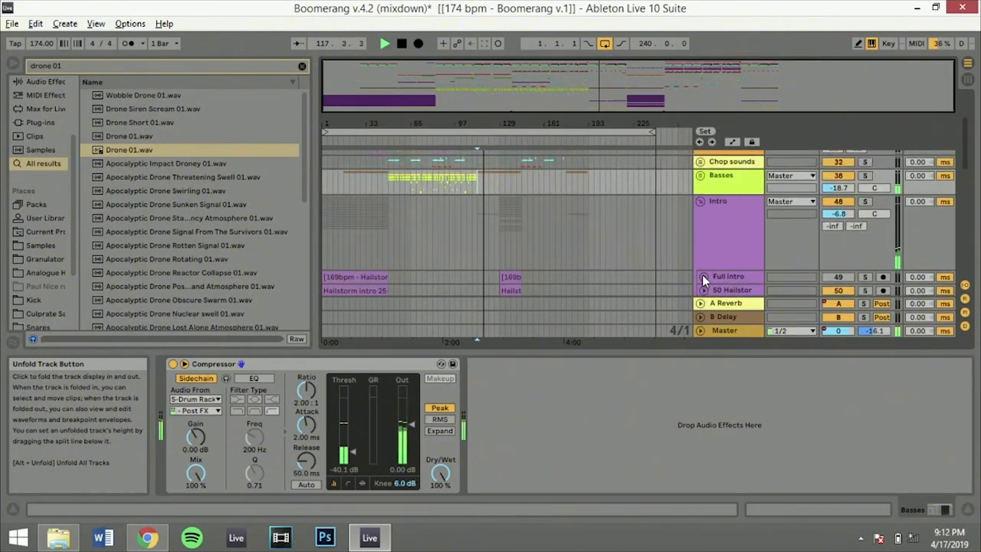
# Fold the Intro group and play the arrangement from 125.1.1 on it while viewing its EQ Eight
pyautogui.click(702, 200)
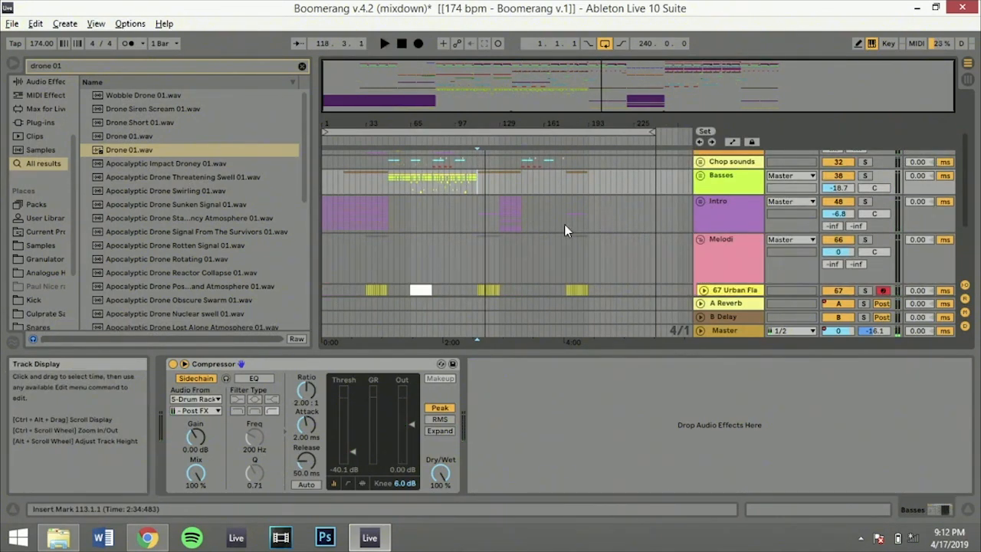
pyautogui.click(499, 206)
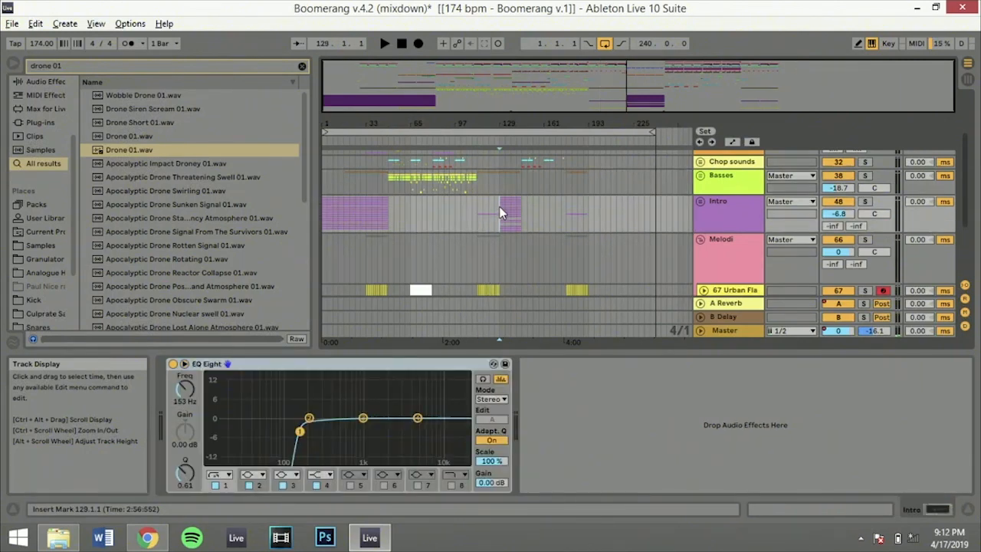
pyautogui.click(488, 205)
pyautogui.click(496, 206)
pyautogui.press('space')
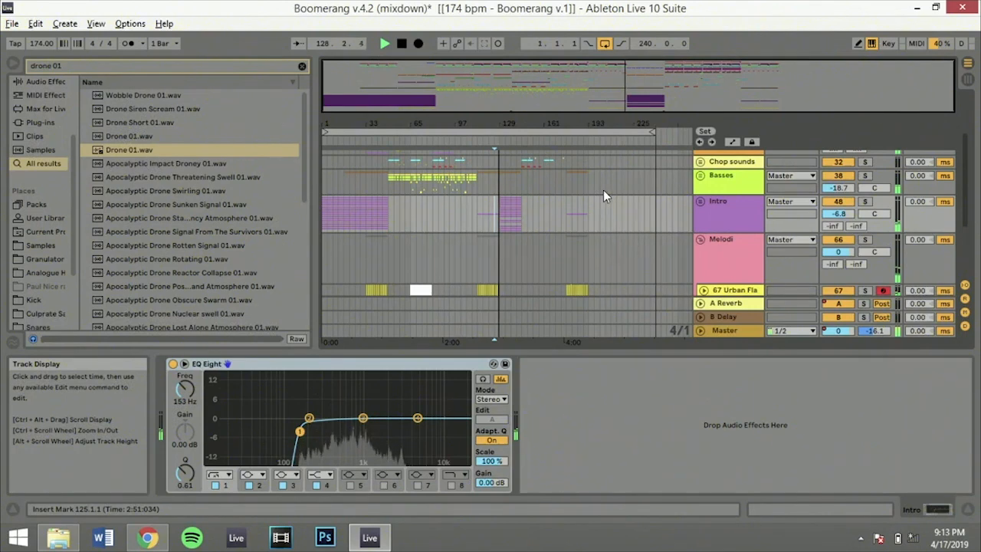
pyautogui.click(707, 200)
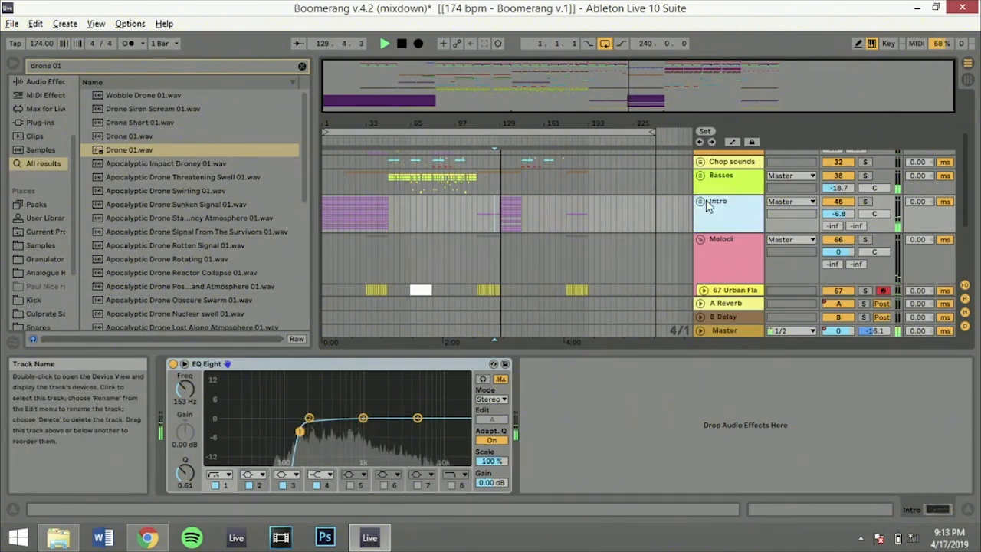
# Place the insert marker at 129.1.1 on the drop 2 stuff group, audition the group in solo, and stop playback
pyautogui.scroll(3, 707, 200)
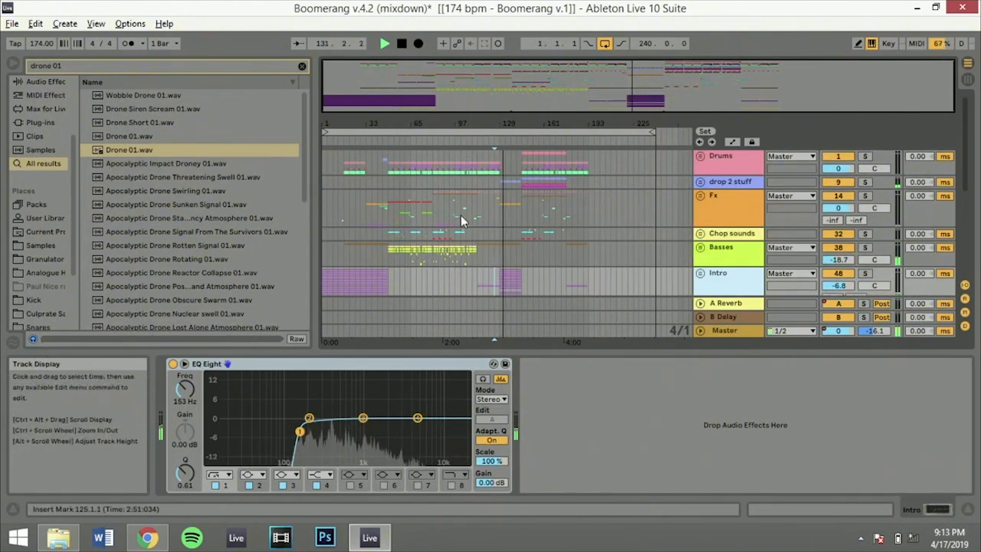
pyautogui.click(505, 182)
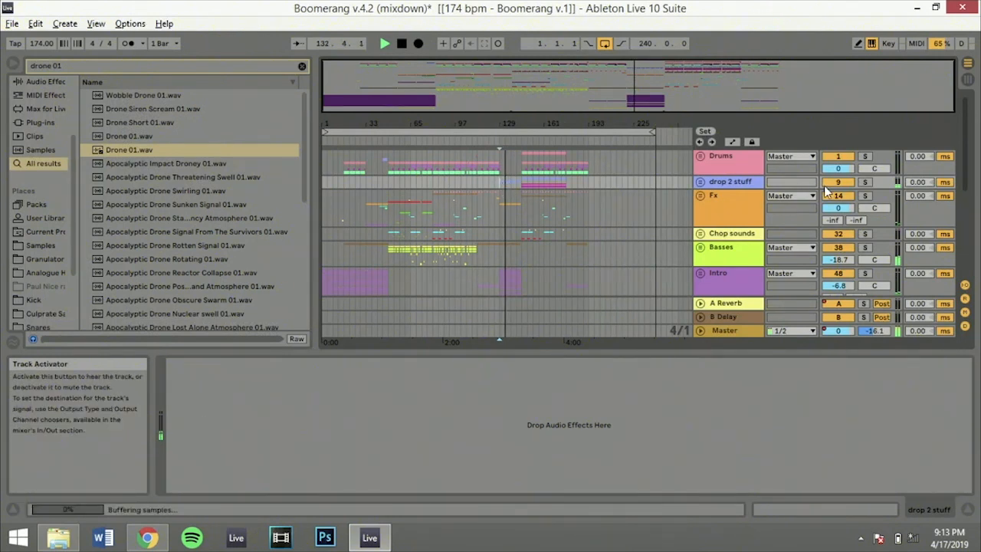
pyautogui.click(866, 184)
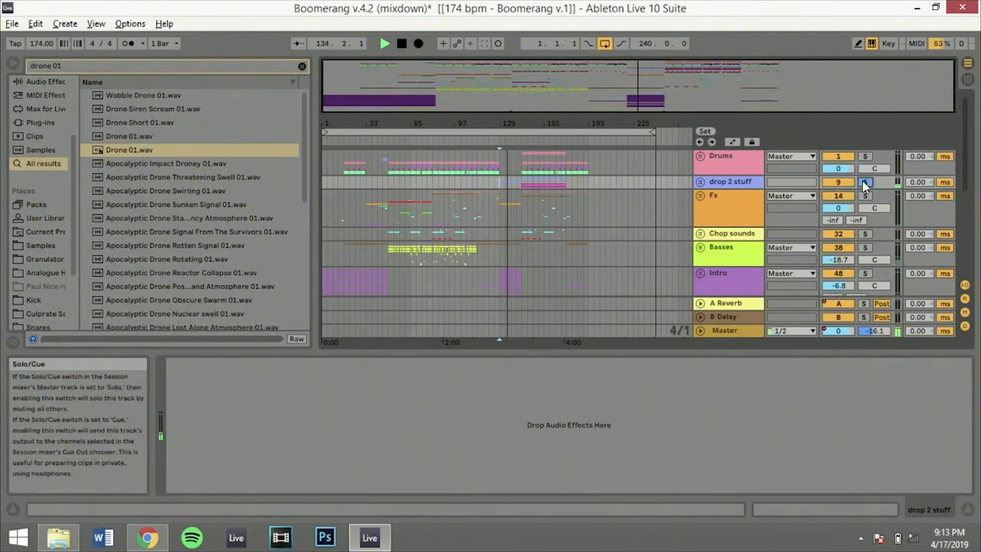
pyautogui.press('space')
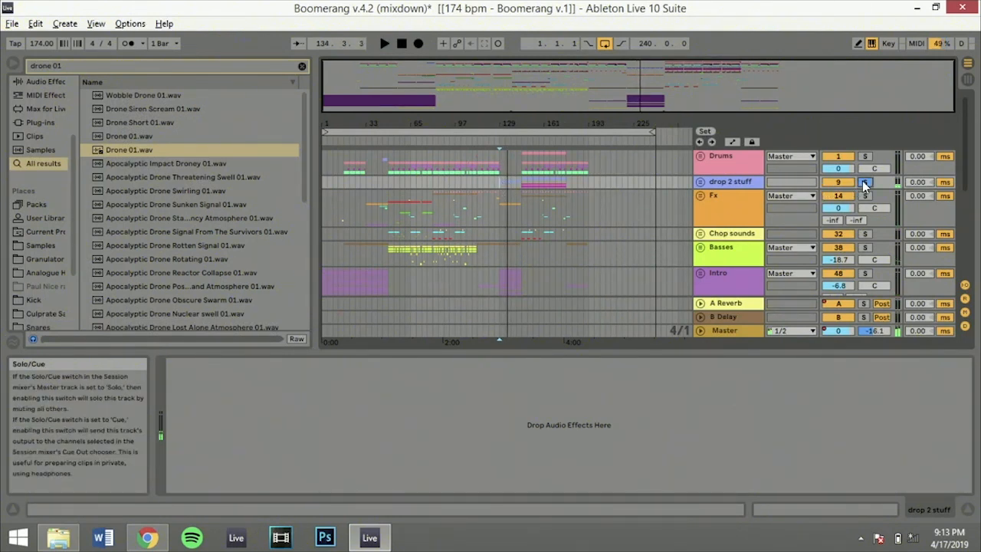
# Unfold the drop 2 stuff group and arm the 11 cyclops track, with the arrangement zoomed to the cyclops clips
pyautogui.click(701, 183)
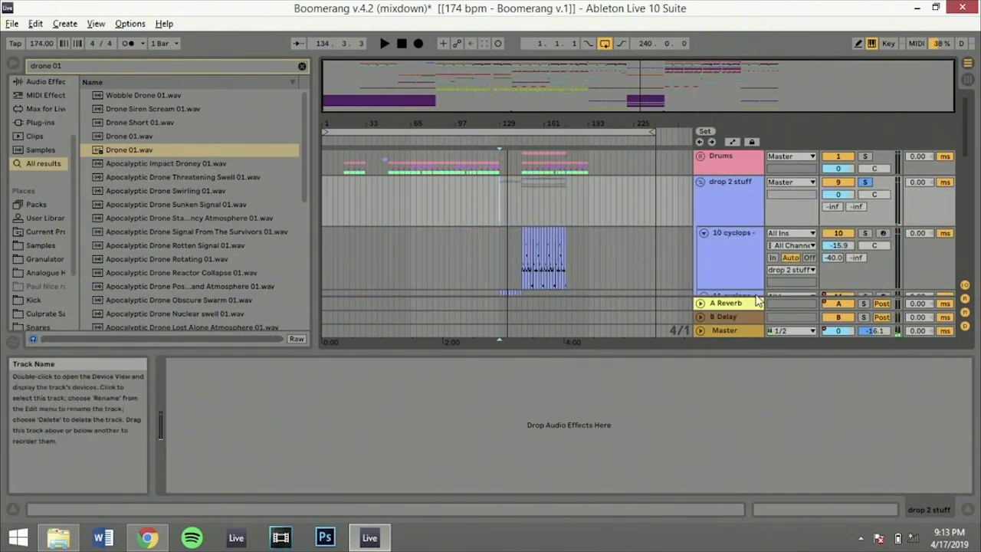
pyautogui.scroll(-1, 757, 298)
pyautogui.click(884, 269)
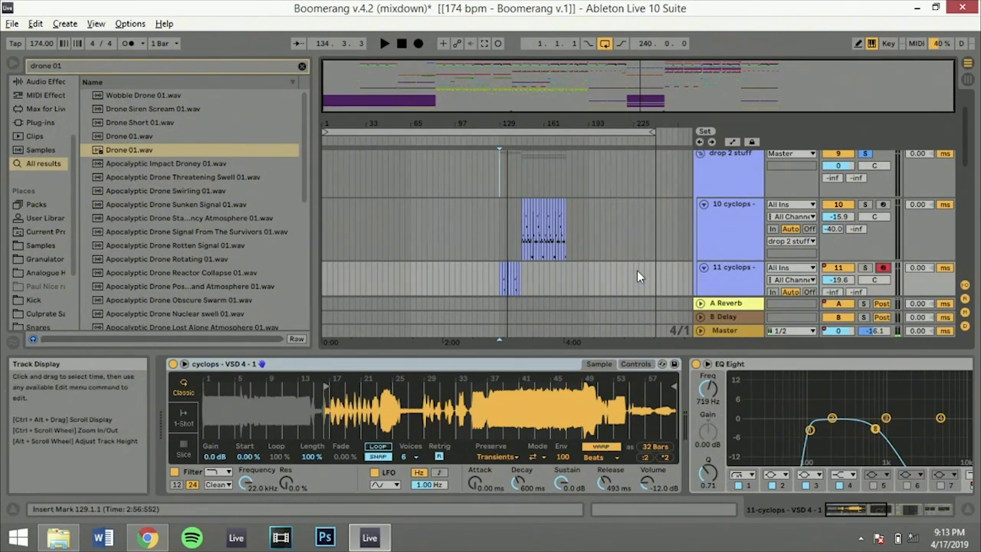
pyautogui.moveTo(473, 123); pyautogui.dragTo(374, 183)
pyautogui.moveTo(630, 91); pyautogui.dragTo(628, 99)
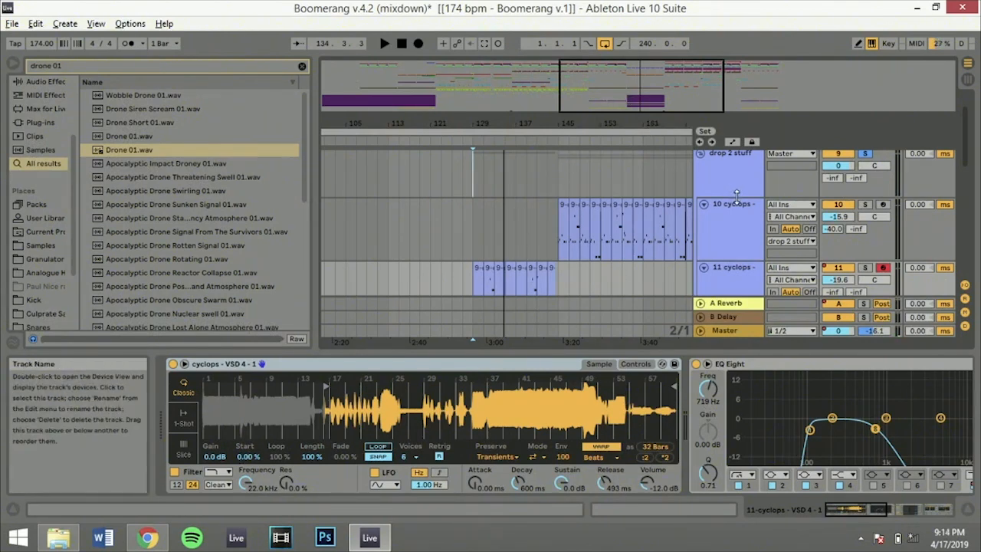
# Briefly audition the 11 cyclops part from 129.1.1 and the 10 cyclops clip from 145.1.1
pyautogui.press('space')
pyautogui.press('space')
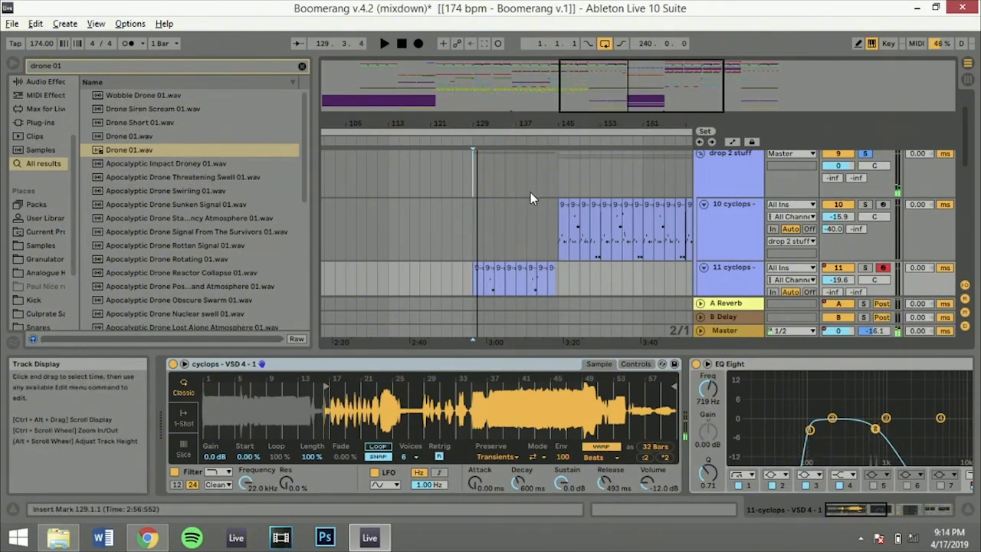
pyautogui.click(561, 208)
pyautogui.press('space')
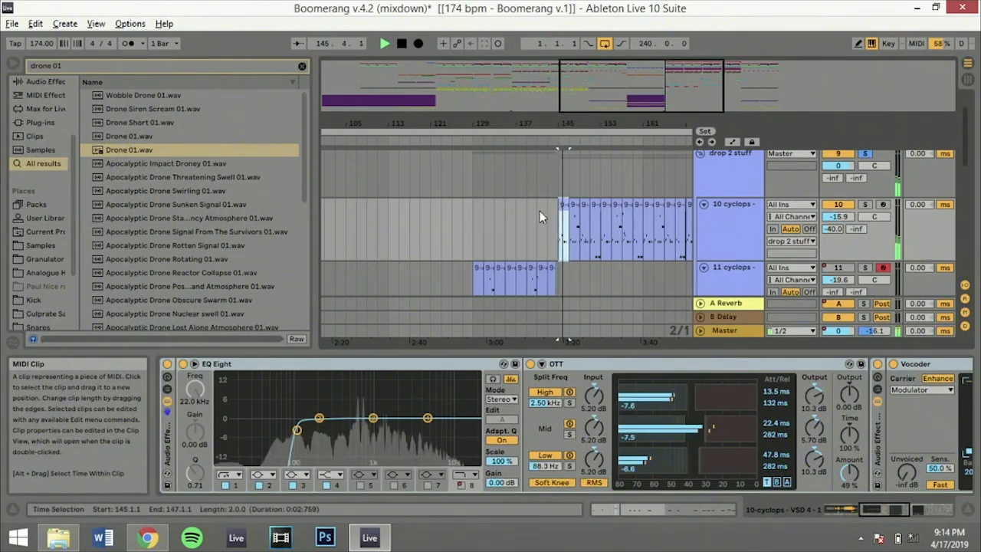
# Play the arrangement from 129.1.1, take the drop 2 stuff group out of solo, and stop playback
pyautogui.press('space')
pyautogui.click(474, 224)
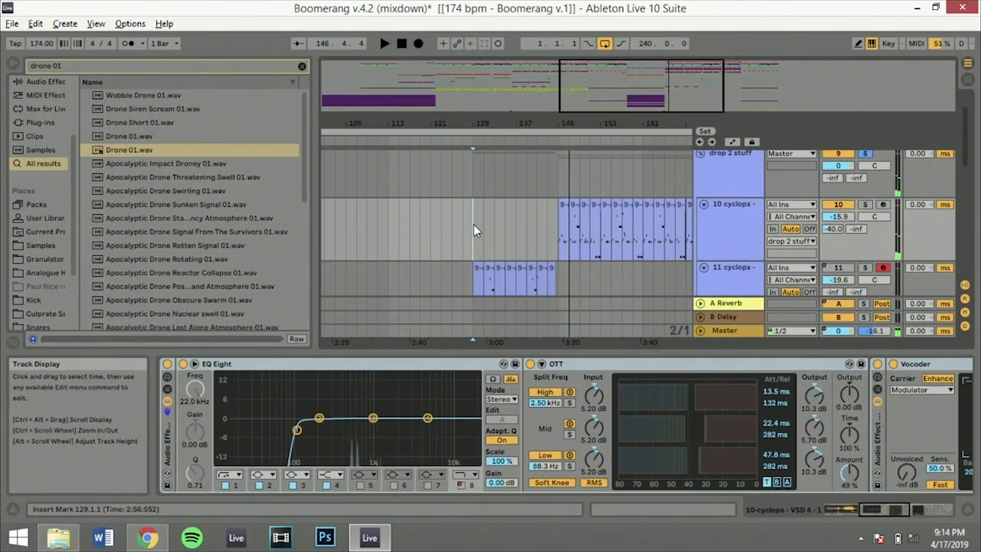
pyautogui.press('space')
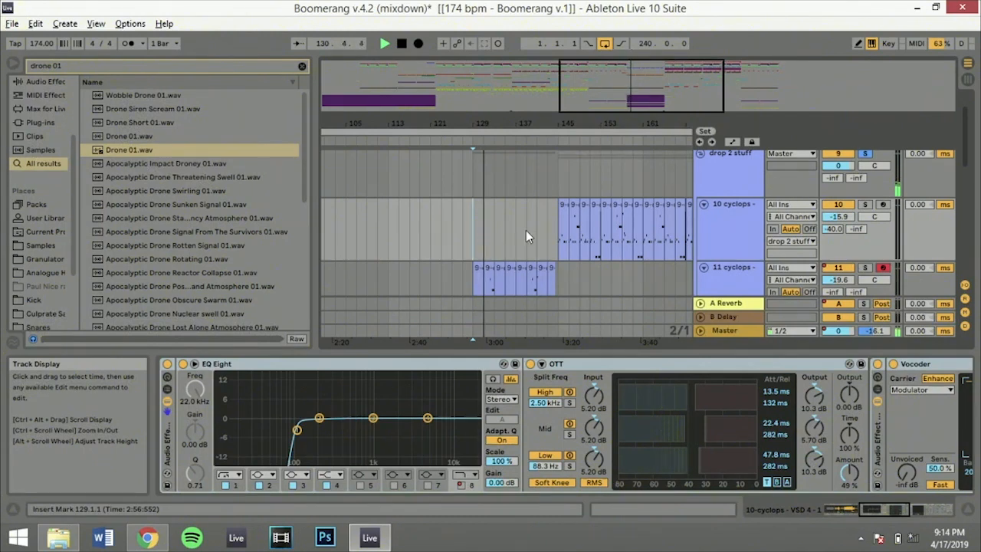
pyautogui.scroll(-2, 580, 239)
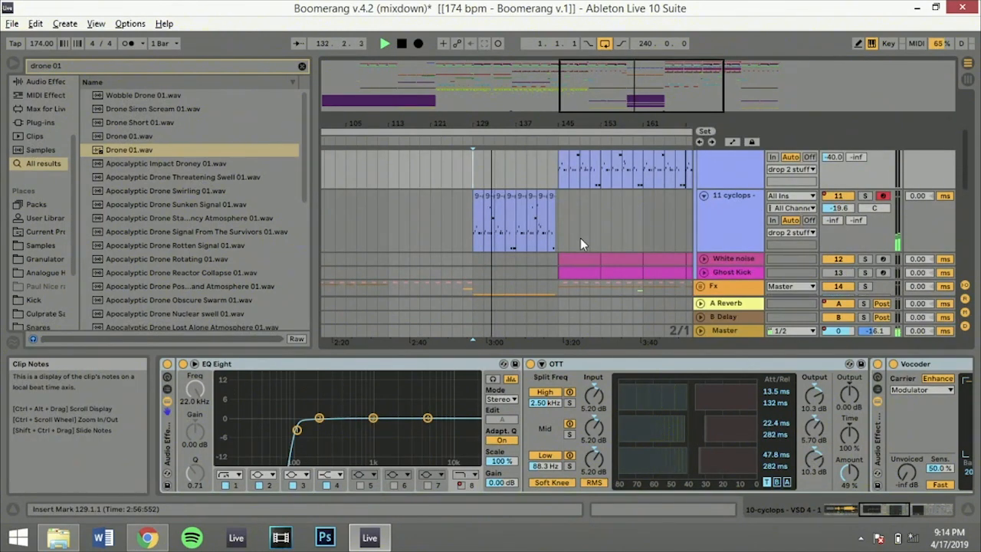
pyautogui.scroll(4, 780, 188)
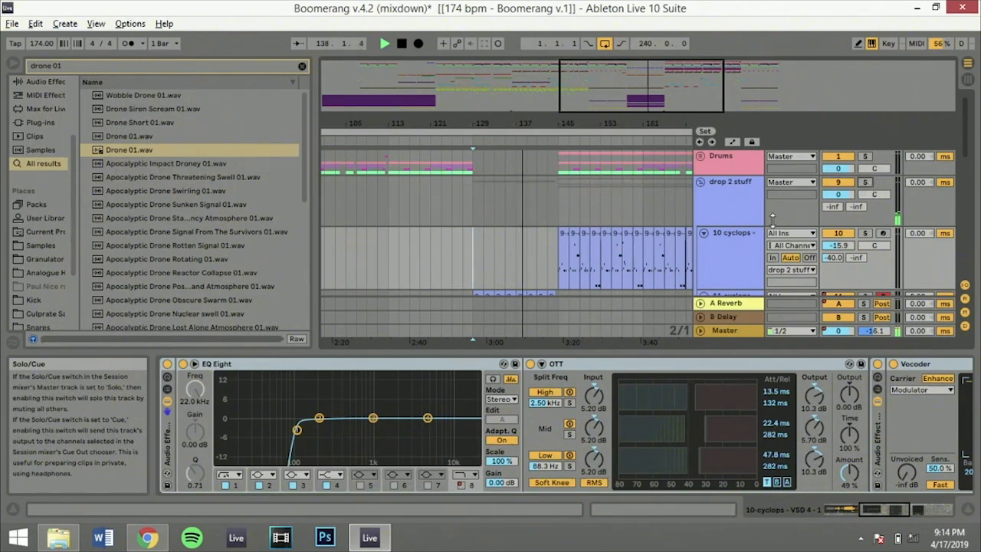
pyautogui.press('space')
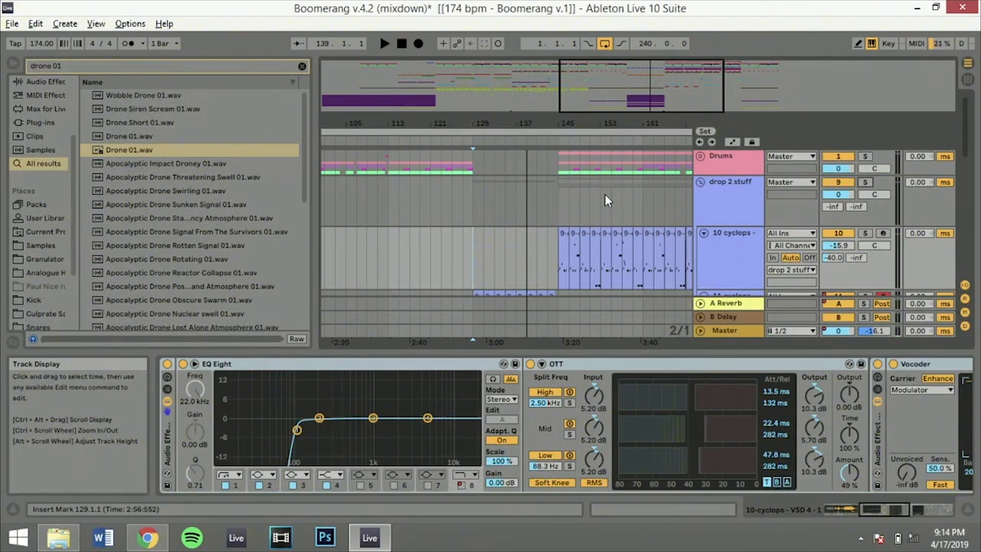
# Place the insert marker at 141.1.1 on the Ghost Kick track and start playback into the second drop
pyautogui.click(516, 237)
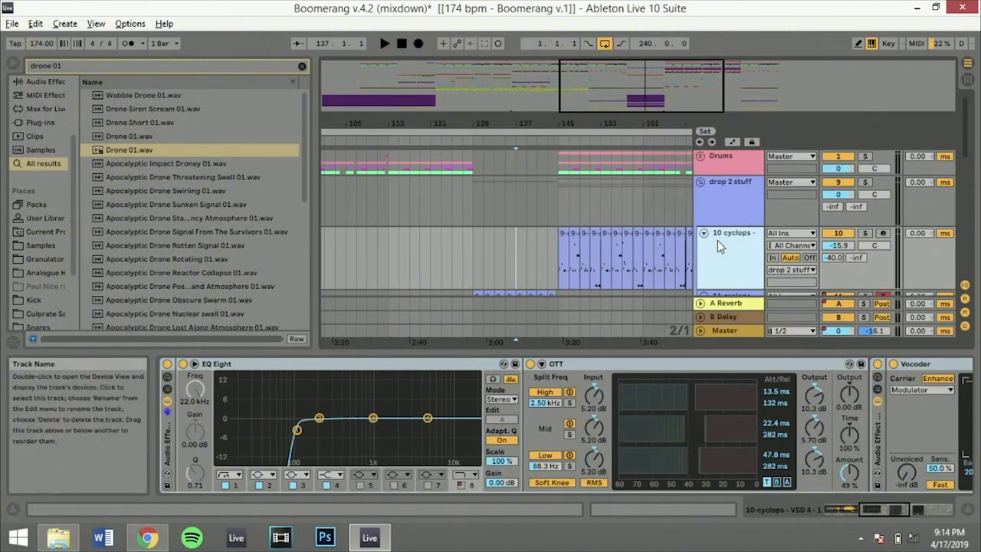
pyautogui.click(544, 246)
pyautogui.click(535, 245)
pyautogui.scroll(-5, 534, 246)
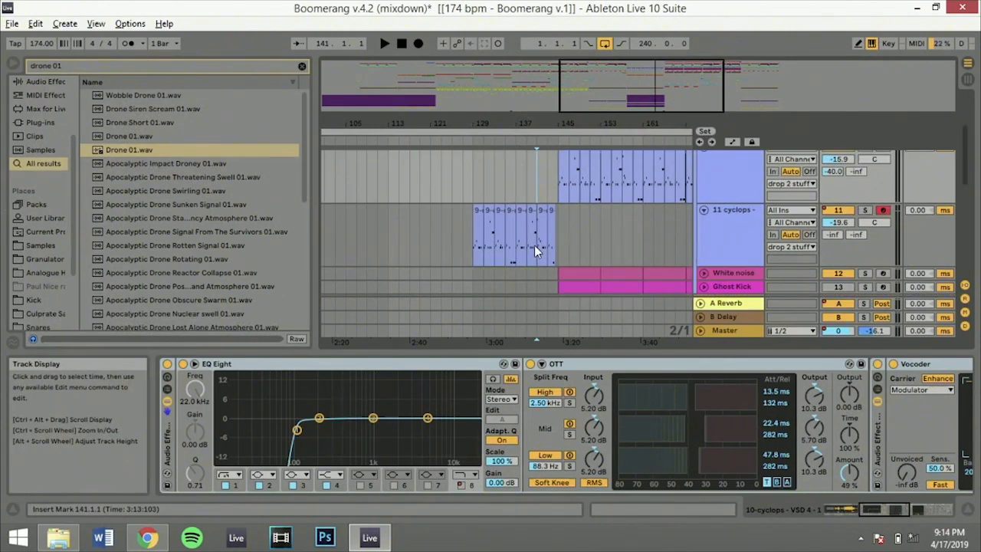
pyautogui.scroll(-10, 535, 246)
pyautogui.scroll(10, 534, 245)
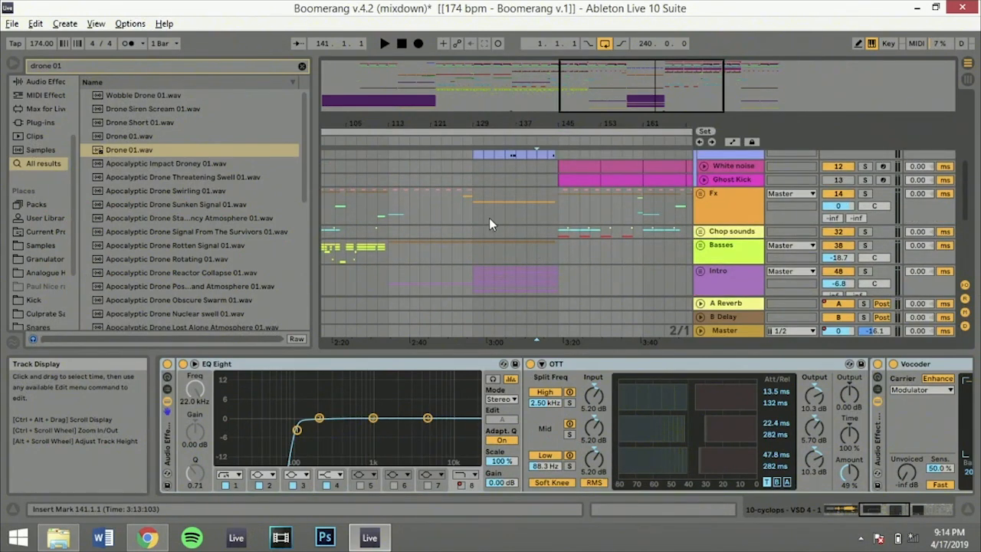
pyautogui.click(542, 179)
pyautogui.press('space')
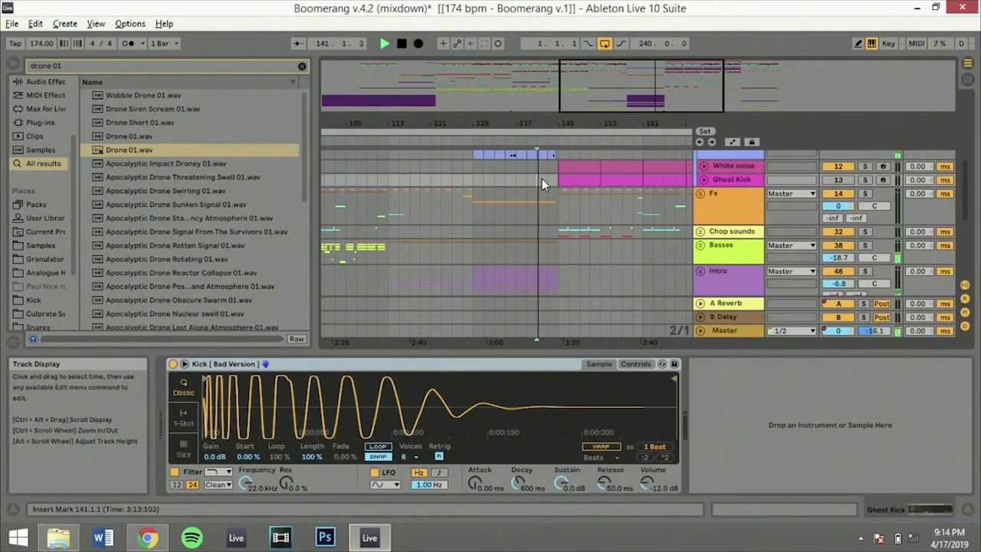
# Stop playback, select the I Octane acapella clip on the Vocal track, and solo that track
pyautogui.scroll(3, 542, 178)
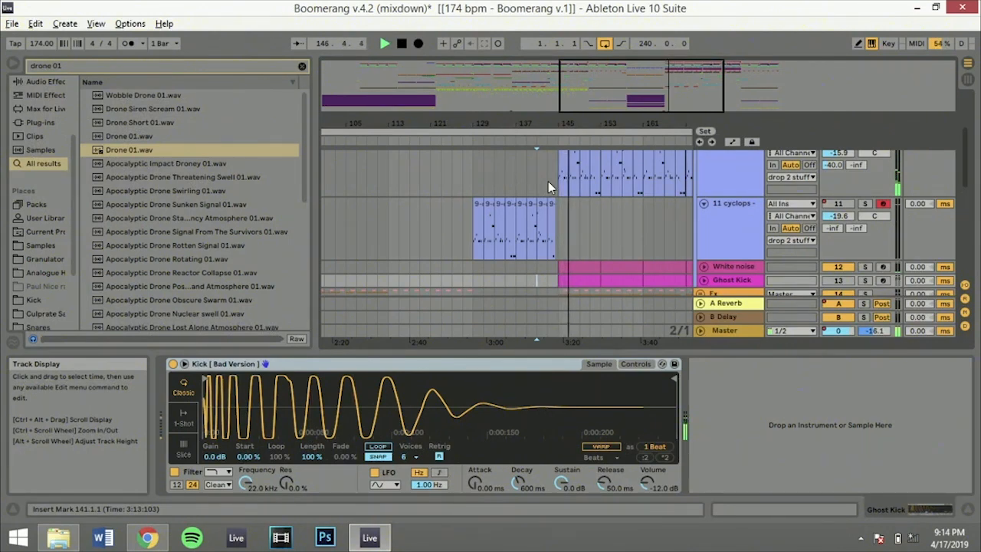
pyautogui.scroll(-5, 549, 181)
pyautogui.scroll(-5, 548, 181)
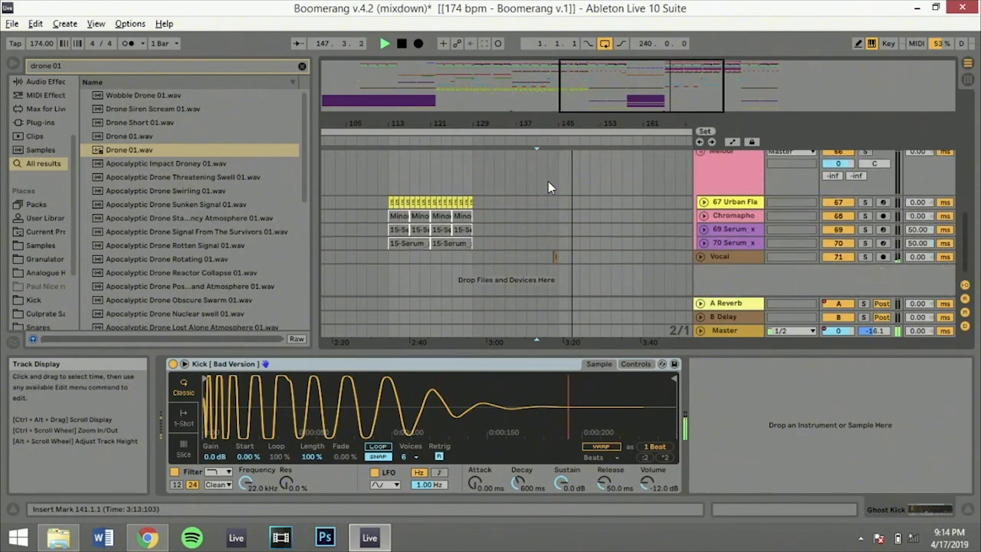
pyautogui.click(548, 258)
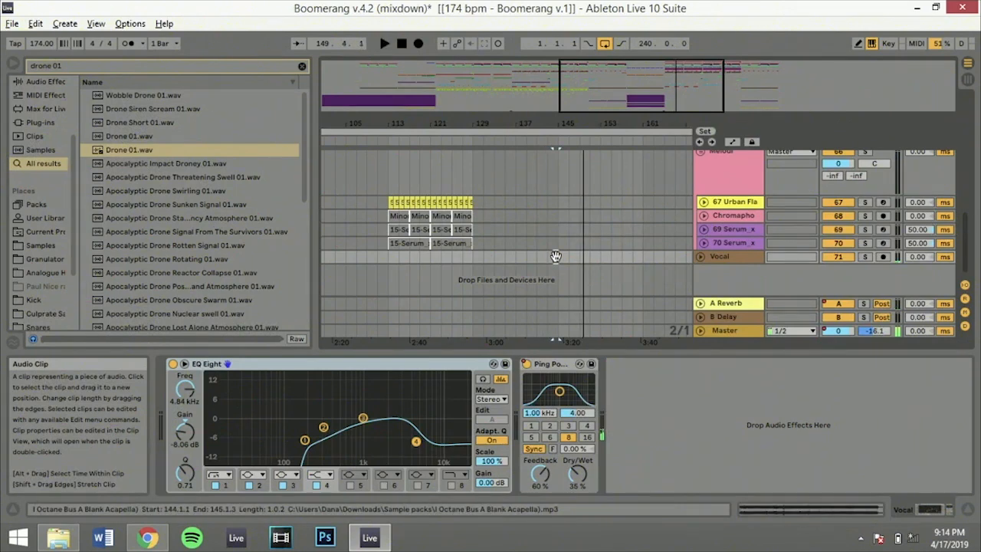
pyautogui.click(870, 256)
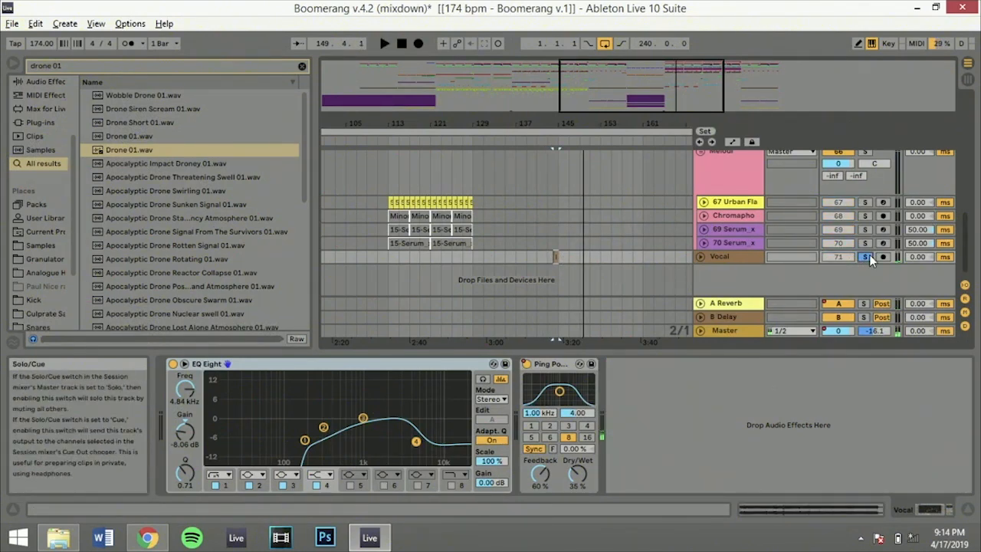
# Extend the I Octane acapella clip on the Vocal track to end at 152.1.1
pyautogui.moveTo(678, 63); pyautogui.dragTo(661, 100)
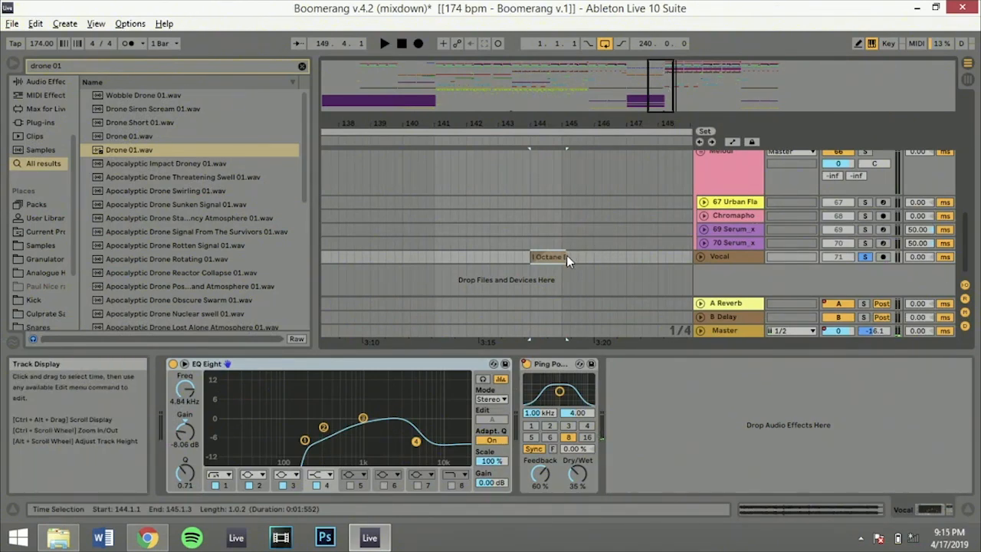
pyautogui.moveTo(566, 256); pyautogui.dragTo(782, 247)
pyautogui.moveTo(670, 92); pyautogui.dragTo(665, 73)
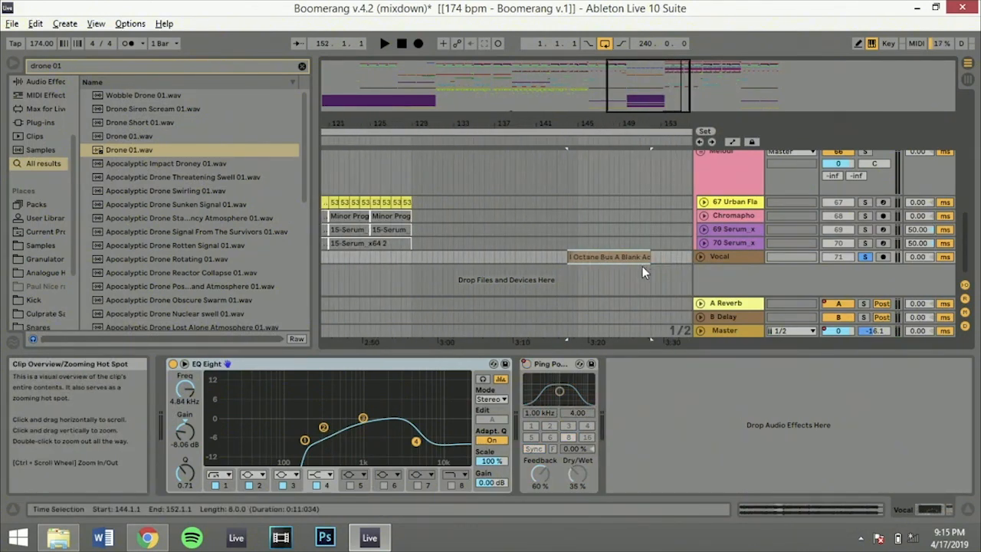
# Deactivate the Vocal track's Ping Pong Delay and play the vocal from 144.3.1
pyautogui.click(582, 275)
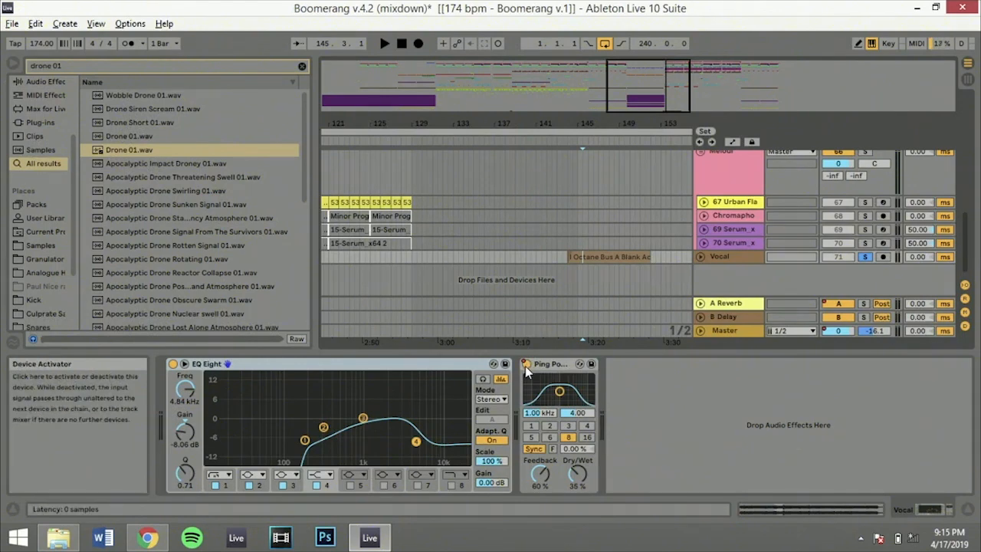
pyautogui.click(525, 365)
pyautogui.click(570, 272)
pyautogui.press('space')
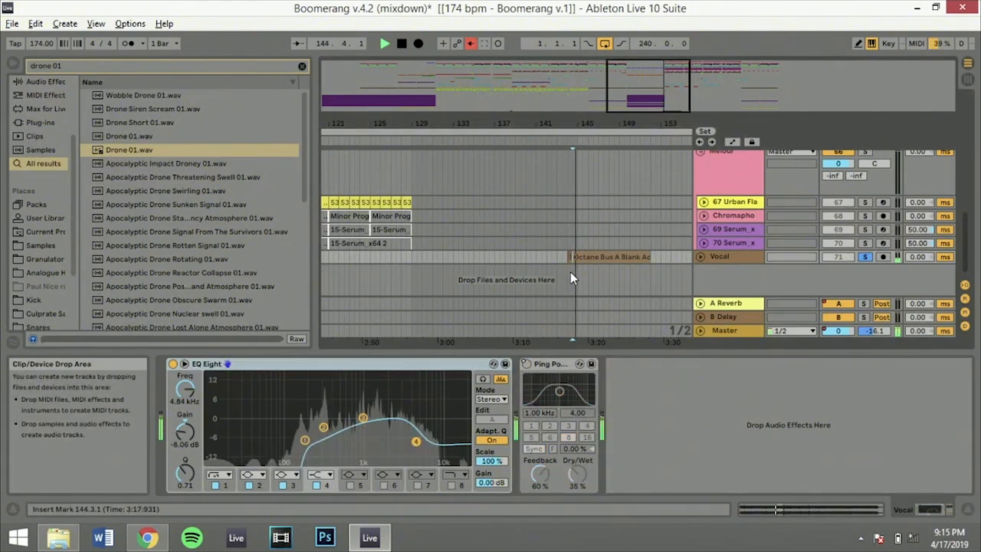
# Reset the acapella clip's transpose to 0 st and audition it from 144.1.1
pyautogui.click(579, 259)
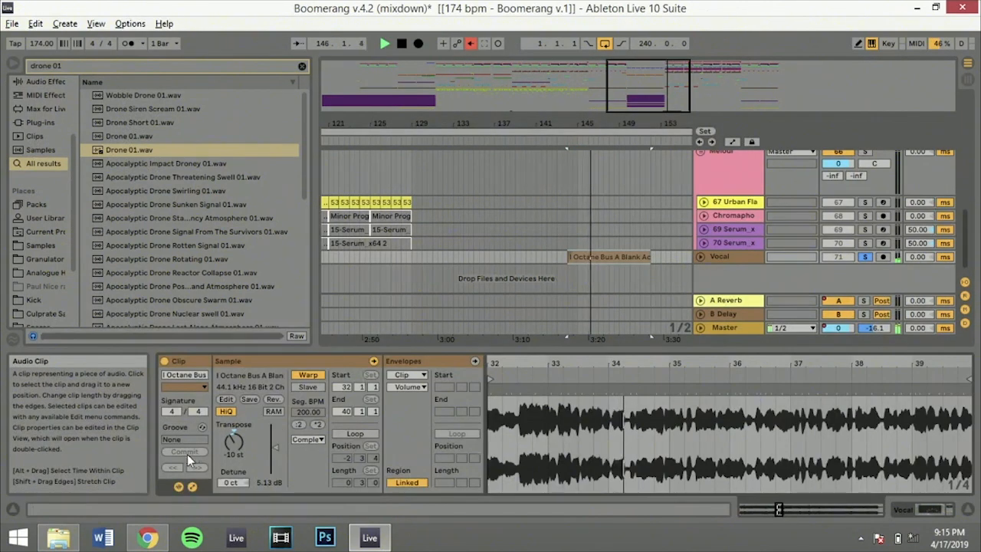
pyautogui.doubleClick(234, 447)
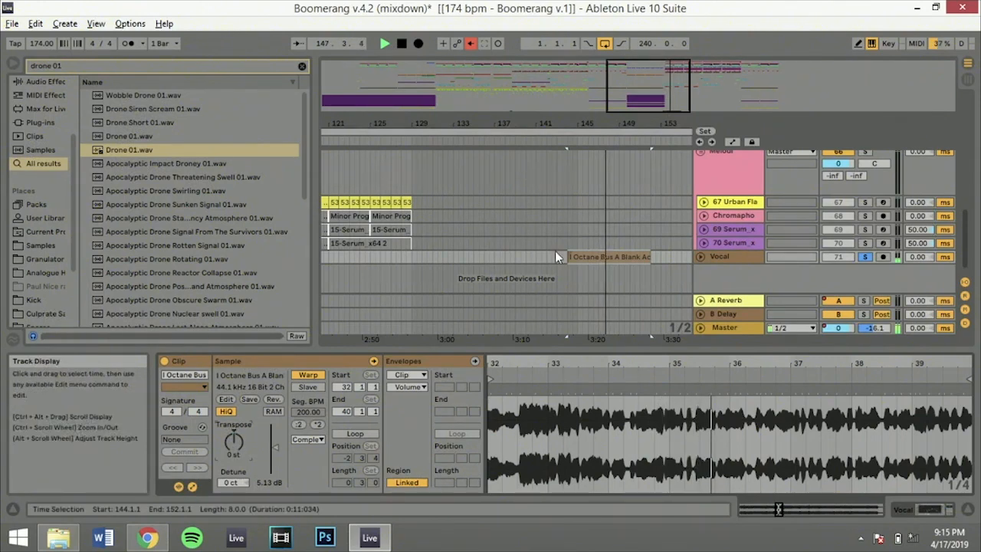
pyautogui.click(603, 253)
pyautogui.press('space')
pyautogui.press('space')
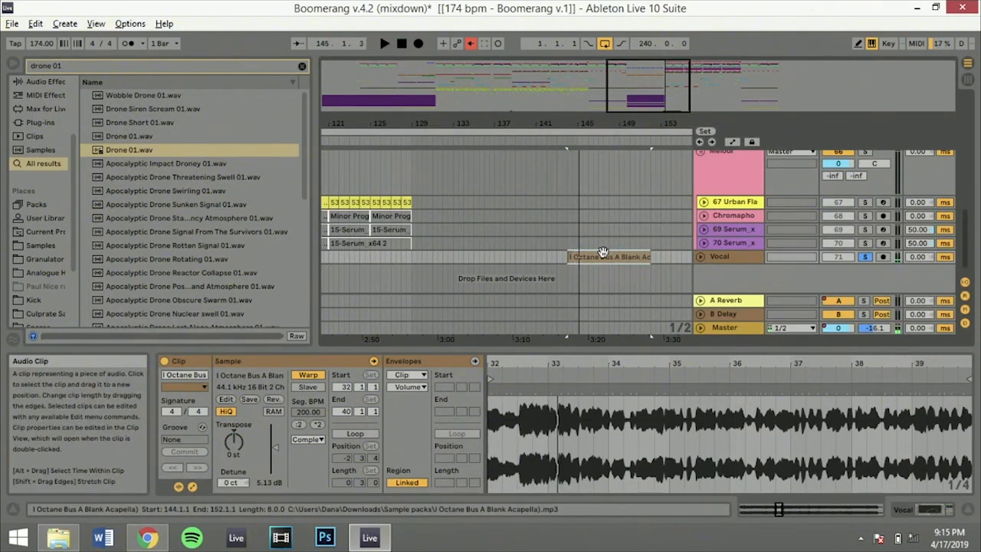
# Undo the vocal clip's transpose and length changes, and take the Vocal track out of solo
pyautogui.hotkey('ctrl', 'z')
pyautogui.hotkey('ctrl', 'z')
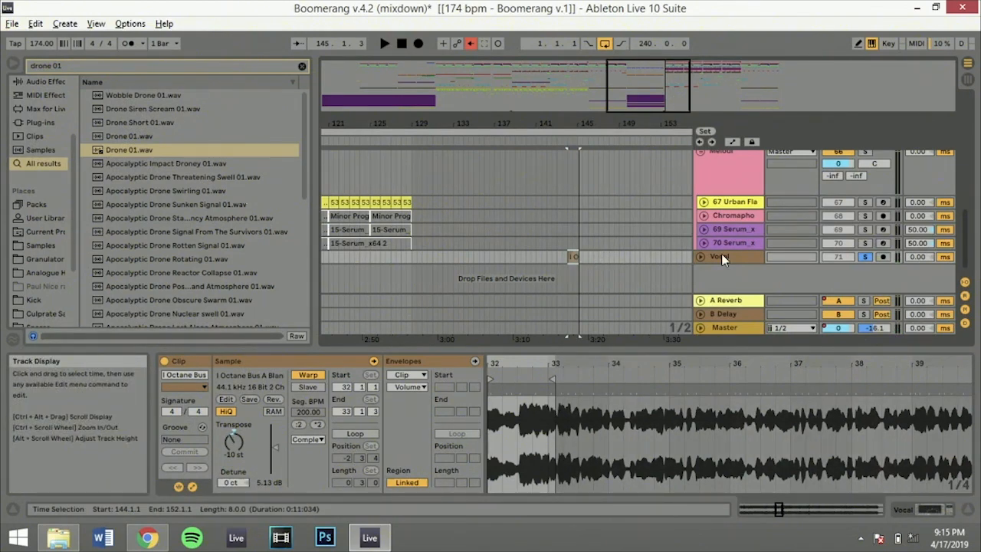
pyautogui.click(867, 257)
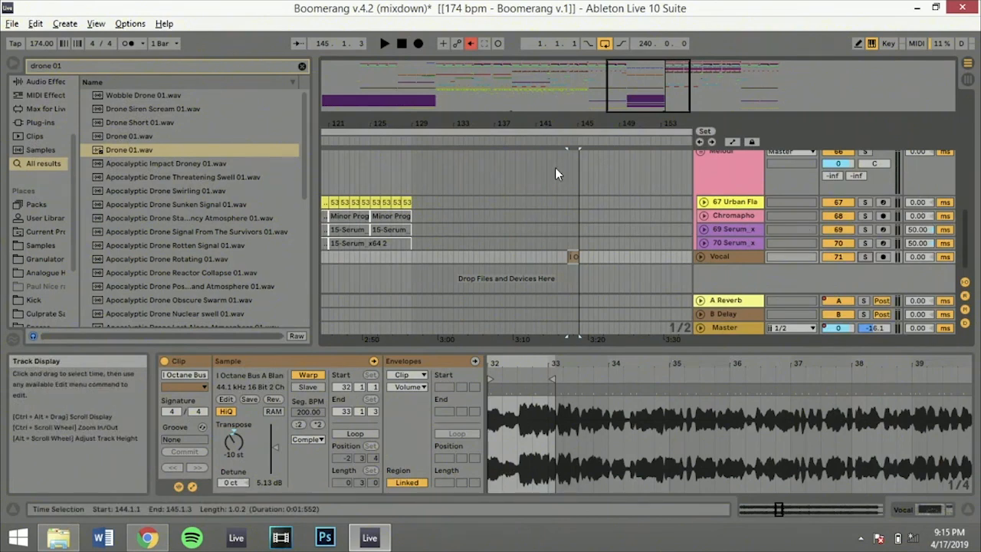
# Audition the Drums group in solo before the breakdown from 113.1.1 and 121.1.1, and take it out of solo
pyautogui.scroll(10, 555, 167)
pyautogui.moveTo(626, 92); pyautogui.dragTo(627, 61)
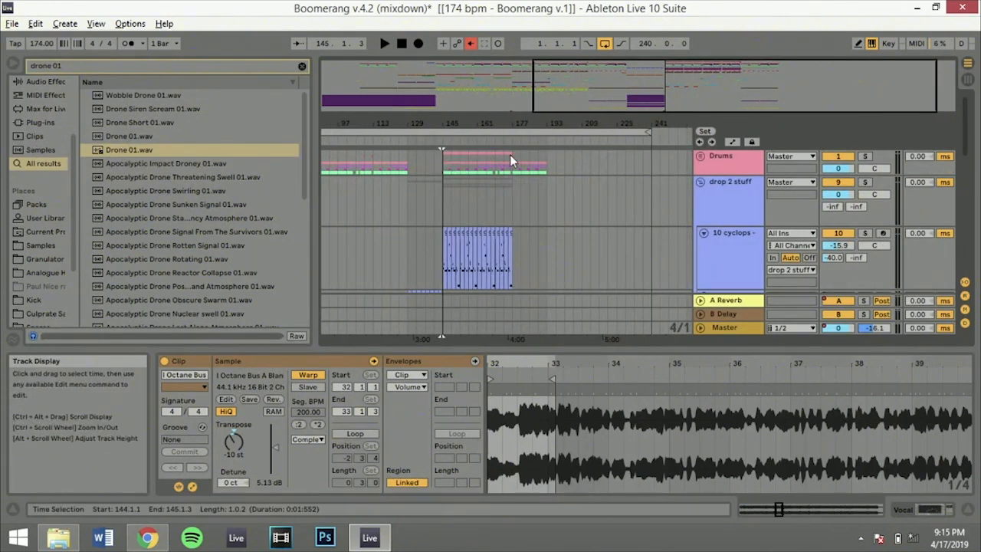
pyautogui.click(373, 162)
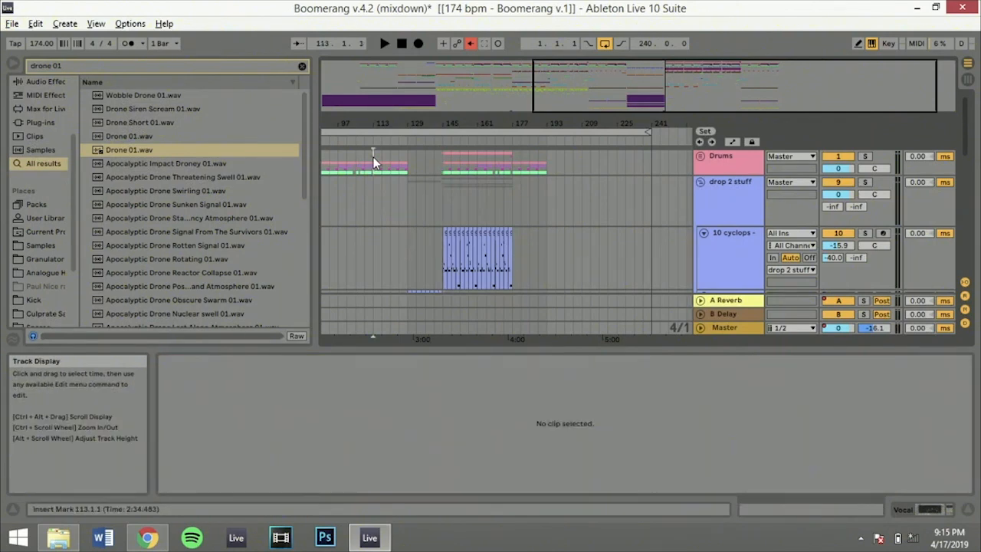
pyautogui.click(865, 158)
pyautogui.press('space')
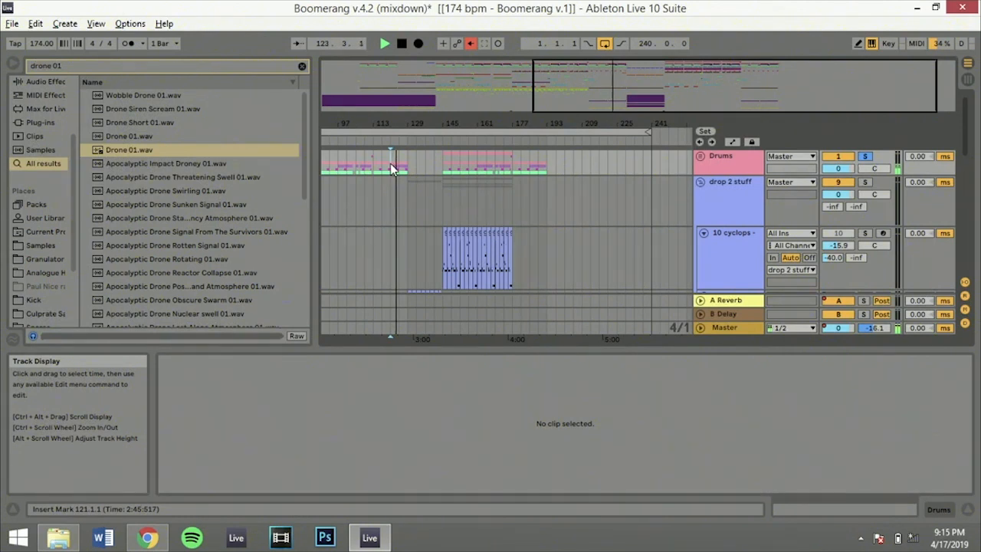
pyautogui.press('space')
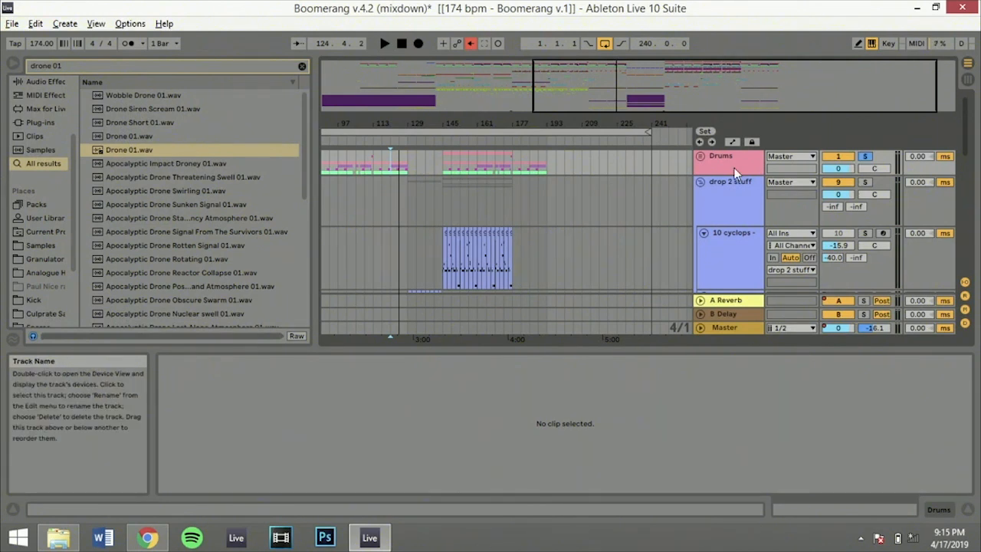
pyautogui.click(864, 156)
# Show the 10 cyclops track's devices, arm the track, and set the computer keyboard's octave range to C3 to D4
pyautogui.click(433, 204)
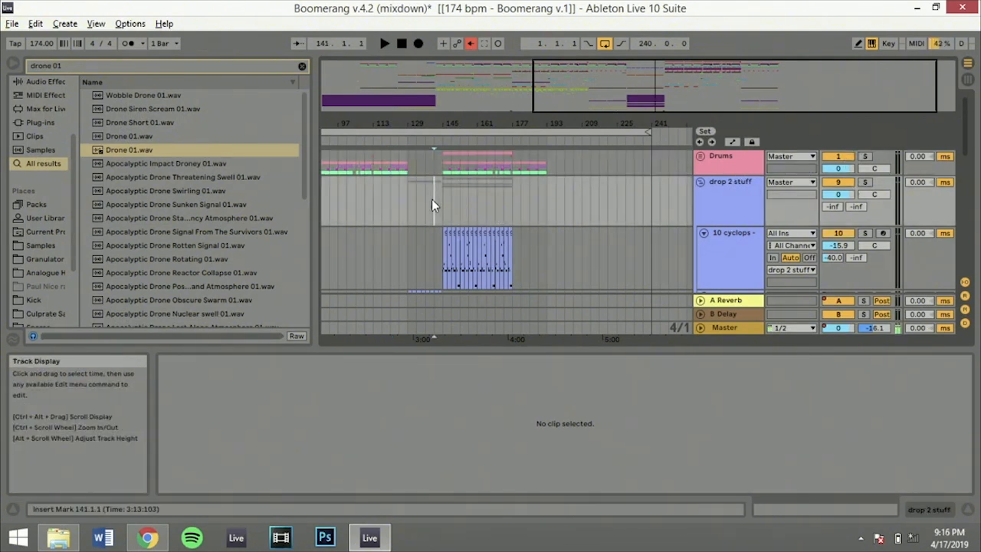
pyautogui.moveTo(688, 94); pyautogui.dragTo(678, 141)
pyautogui.click(455, 253)
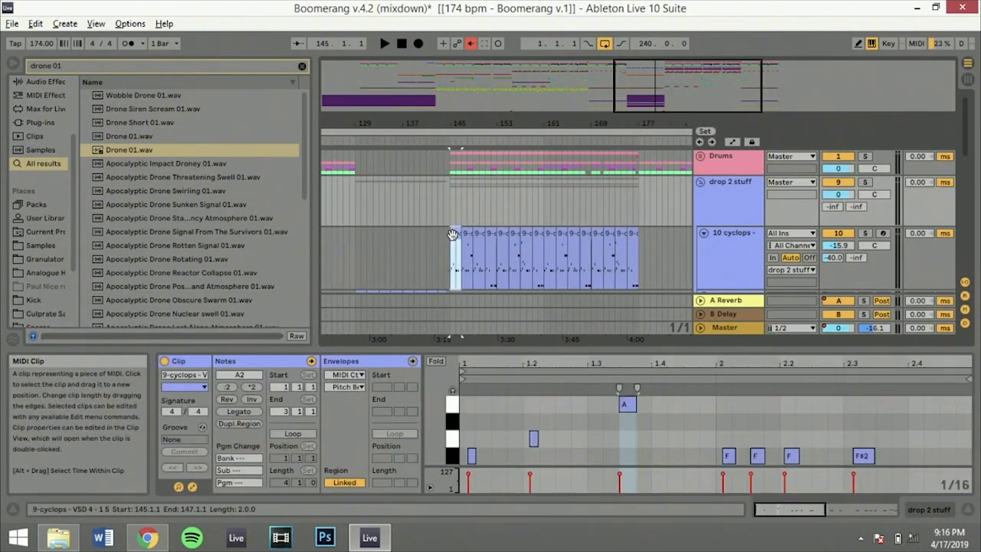
pyautogui.click(741, 240)
pyautogui.click(883, 234)
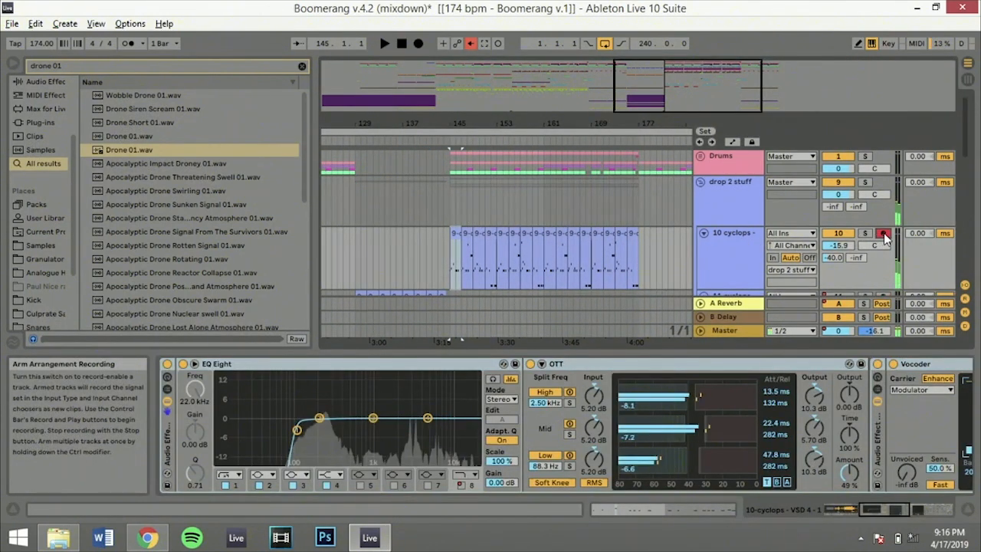
pyautogui.press('z')
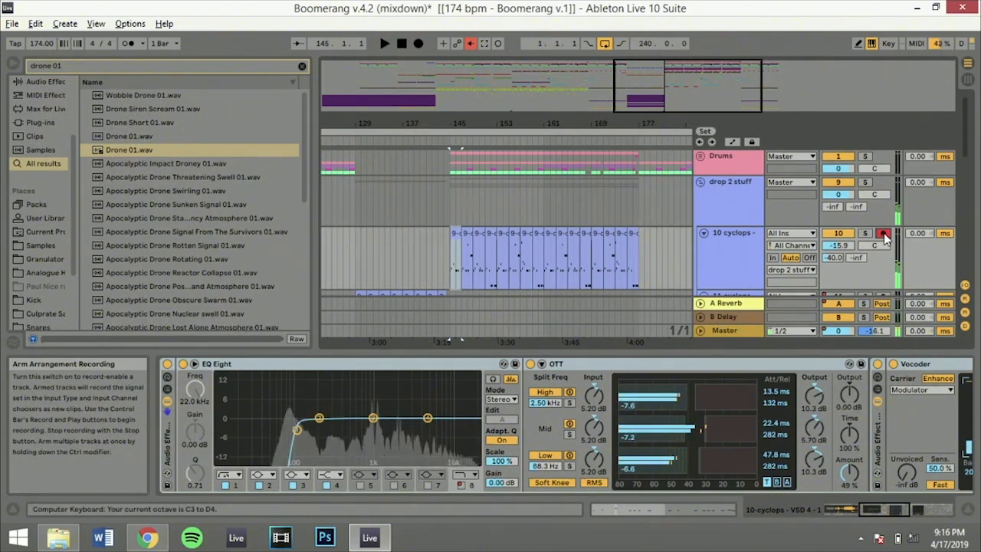
# Play the 10 cyclops track in solo from 145.1.1 and bring its cyclops sampler into view
pyautogui.press('space')
pyautogui.click(866, 234)
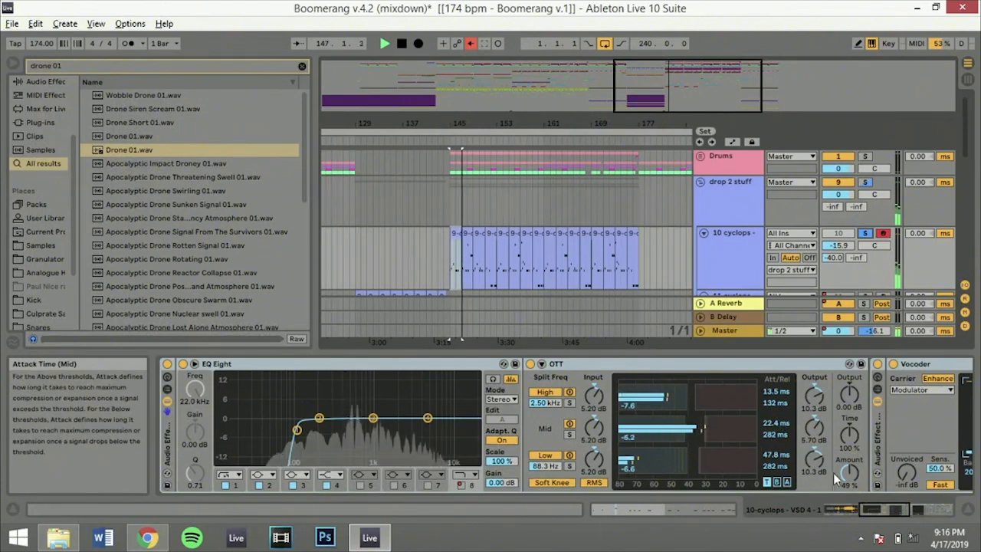
pyautogui.moveTo(882, 509); pyautogui.dragTo(753, 504)
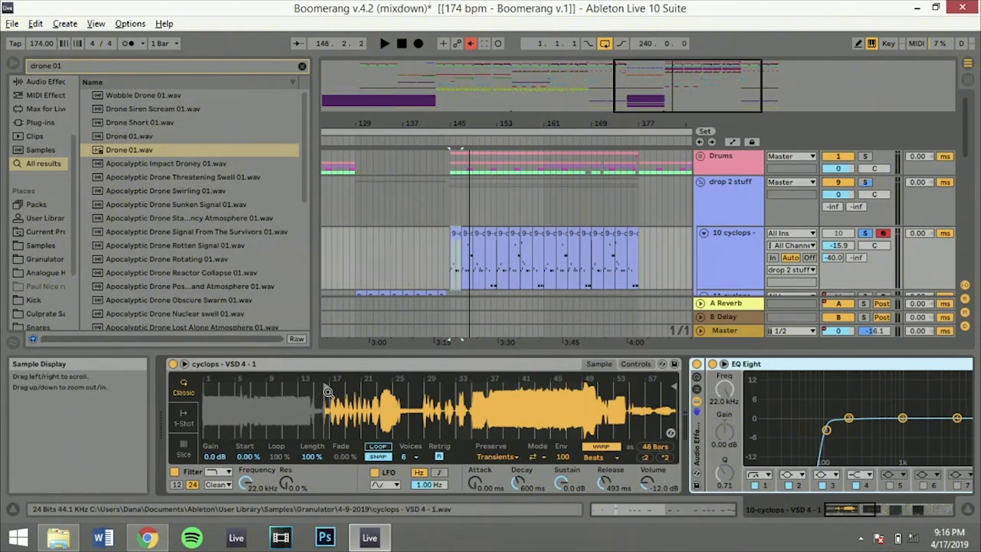
# Try playing the cyclops sample from its very beginning, and return its start point to just before bar 17
pyautogui.moveTo(328, 387); pyautogui.dragTo(145, 400)
pyautogui.press('a')
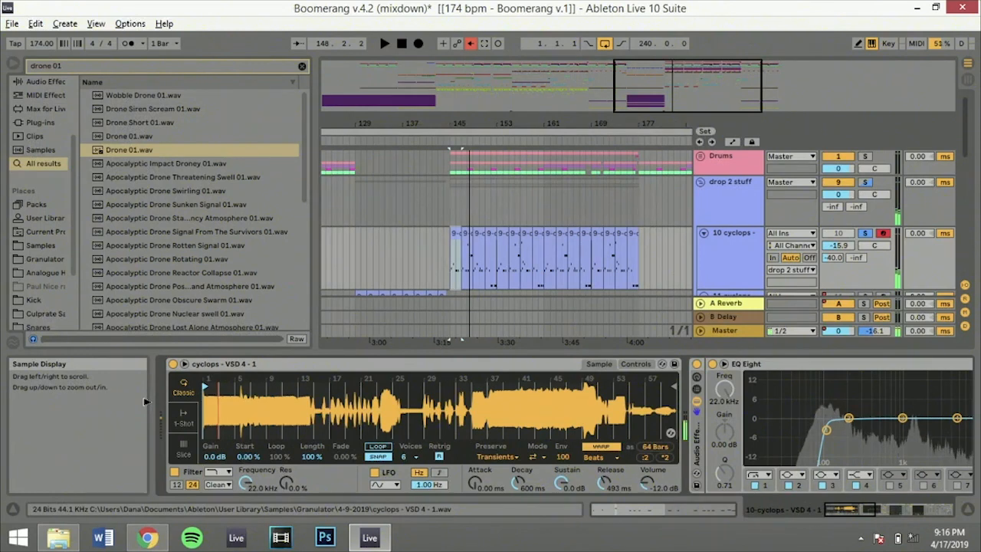
pyautogui.moveTo(201, 401); pyautogui.dragTo(321, 400)
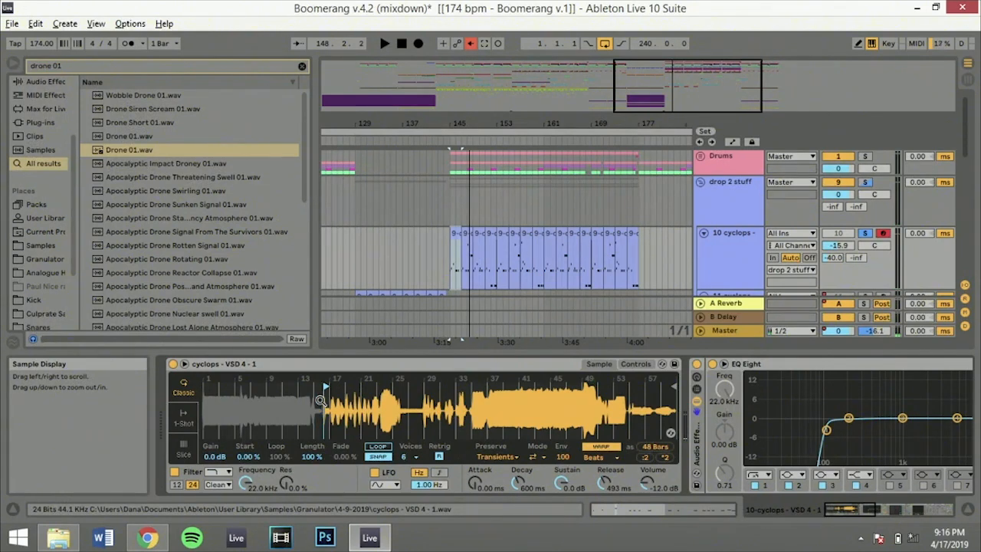
# Lower the computer keyboard's octave range to C2 to D3 and audition the cyclops sample with played notes
pyautogui.press('a')
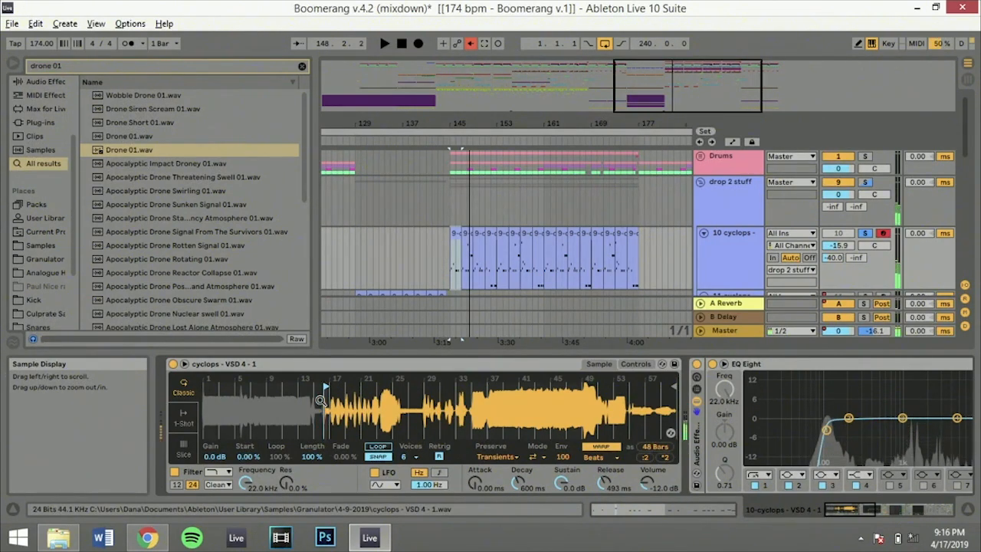
pyautogui.press('z')
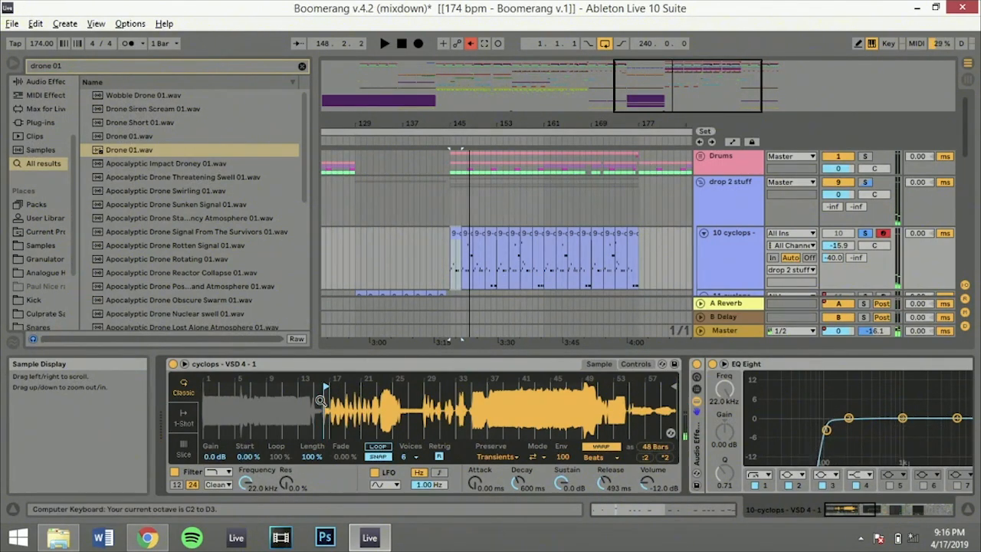
pyautogui.press('a')
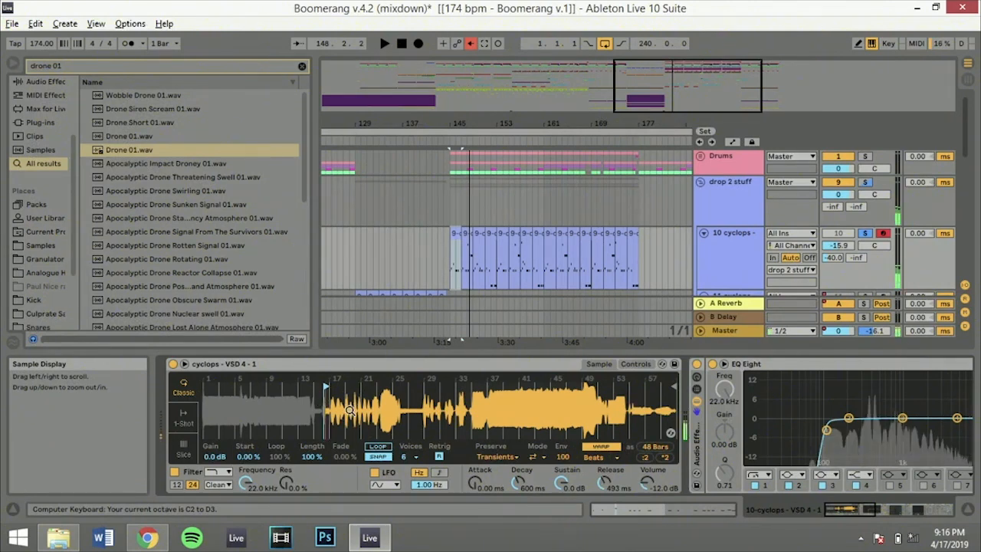
# Take the 10 cyclops track out of solo and play the second drop with all tracks
pyautogui.press('space')
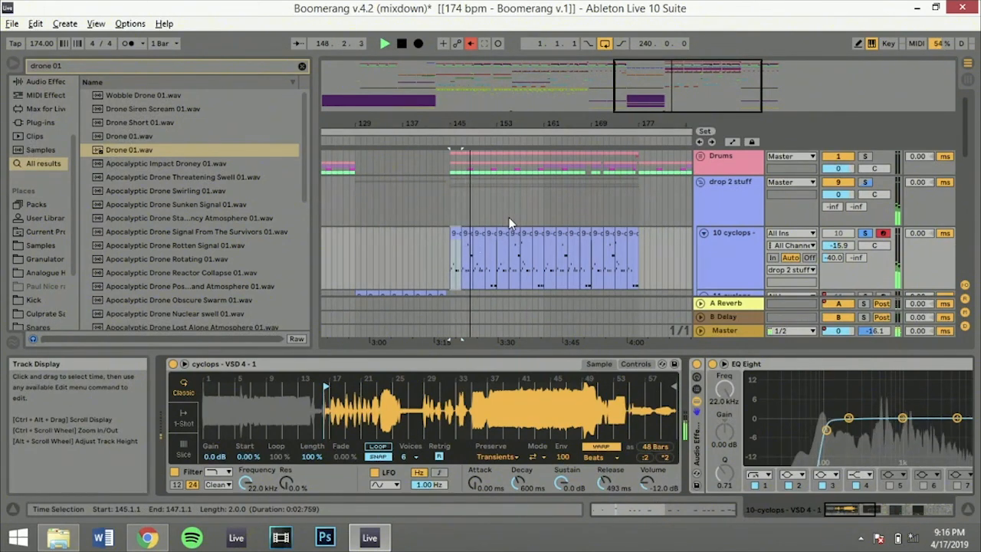
pyautogui.click(850, 230)
pyautogui.click(866, 233)
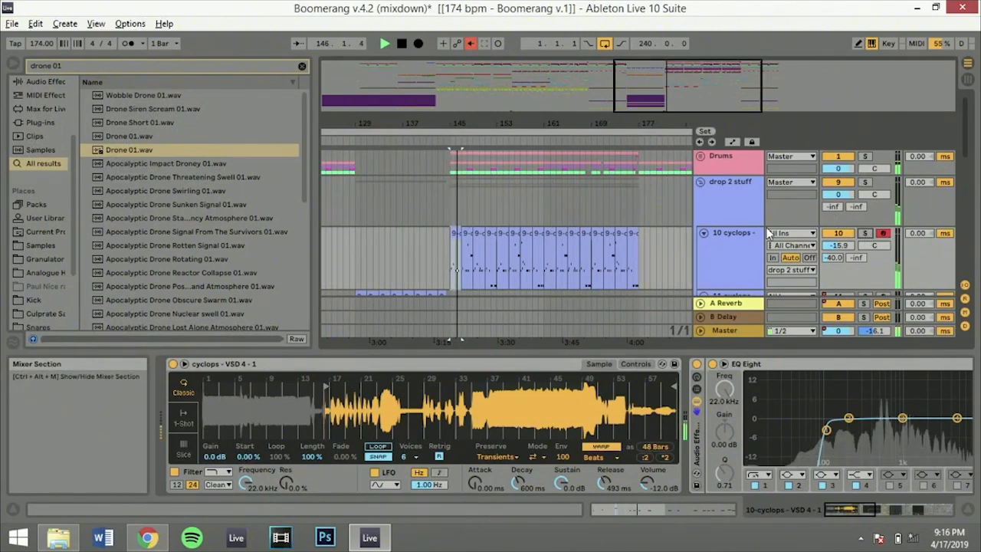
# Solo the White noise track and show its Operator and sidechain Compressor devices
pyautogui.scroll(-3, 717, 239)
pyautogui.scroll(-3, 717, 243)
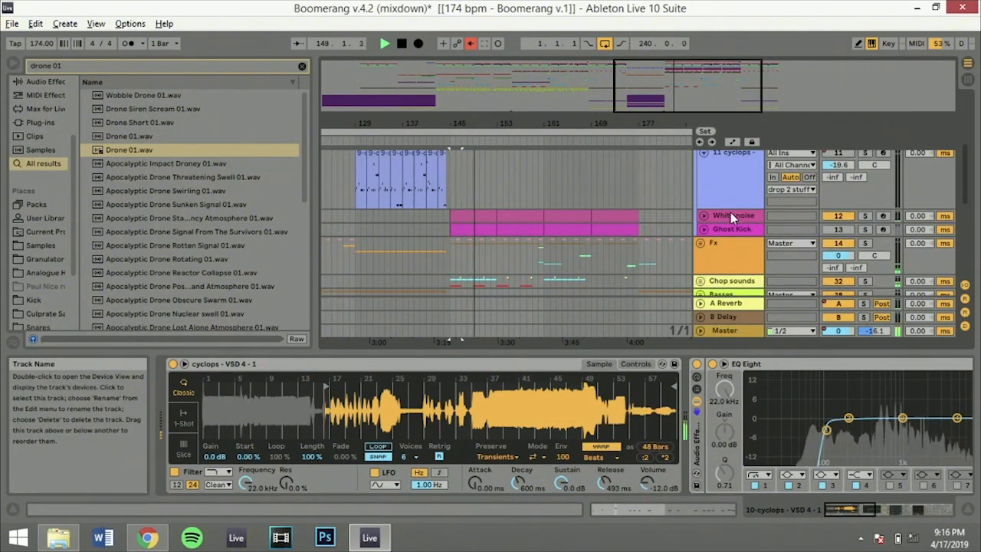
pyautogui.click(732, 228)
pyautogui.click(865, 217)
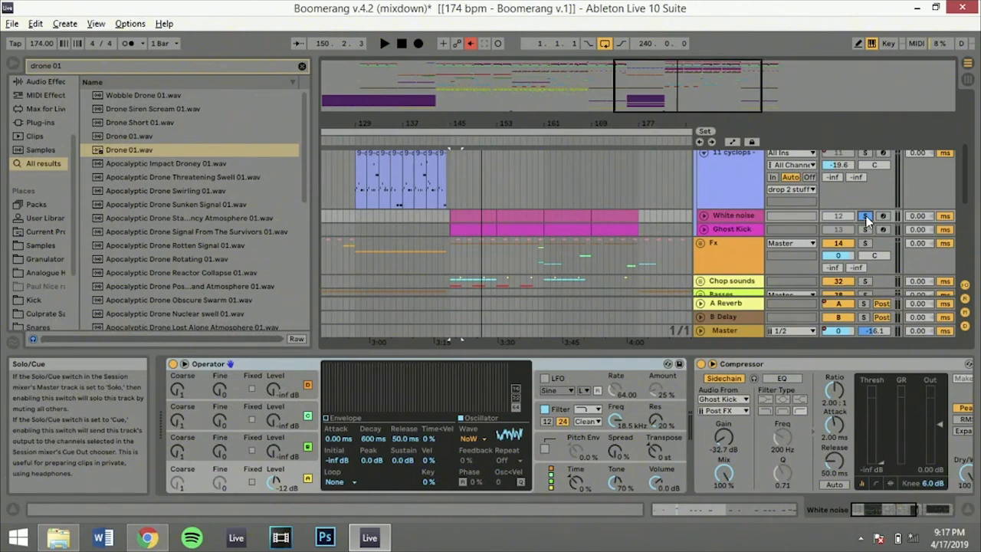
# Return to the 10 cyclops track and examine the Vocoder, Utility and Frequency Shifter in its device chain
pyautogui.scroll(3, 528, 232)
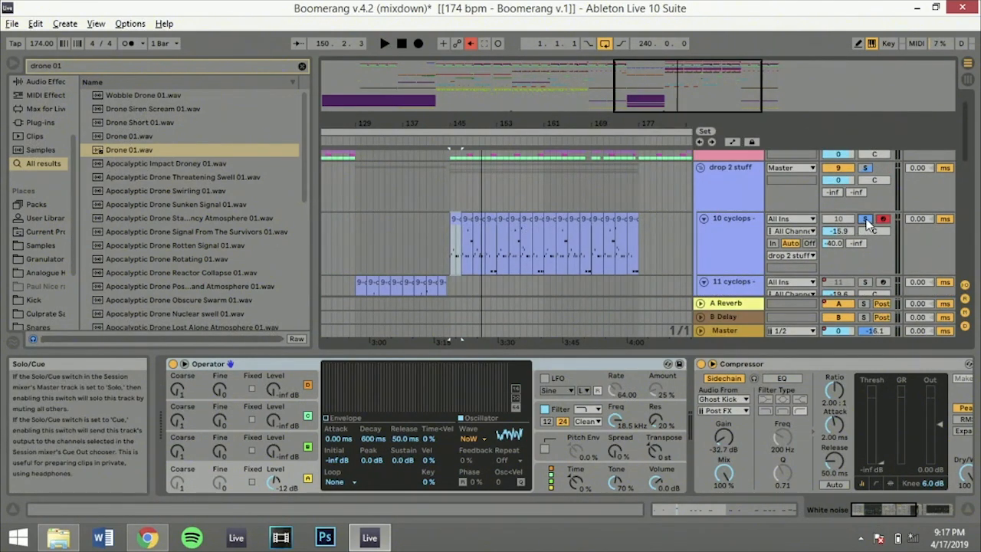
pyautogui.click(726, 220)
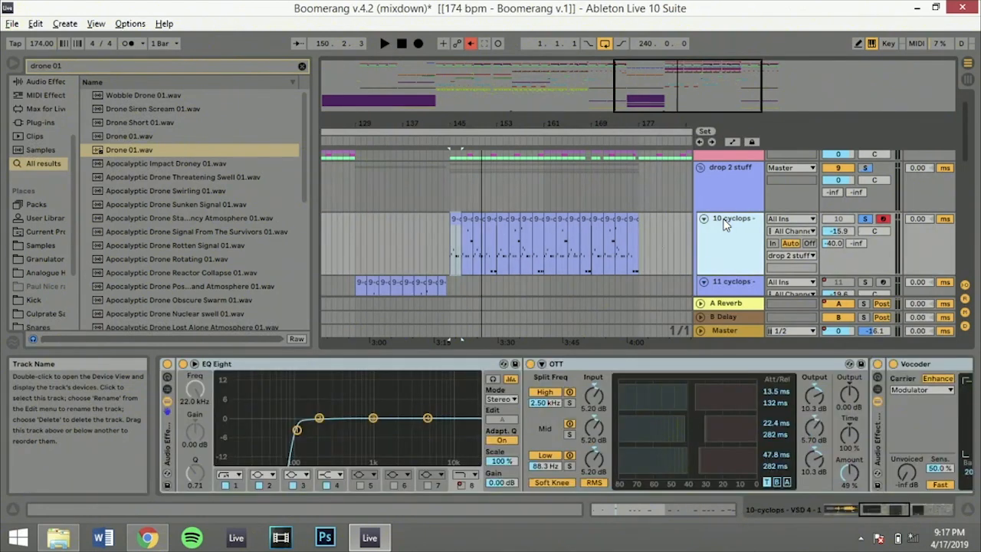
pyautogui.moveTo(869, 510); pyautogui.dragTo(904, 511)
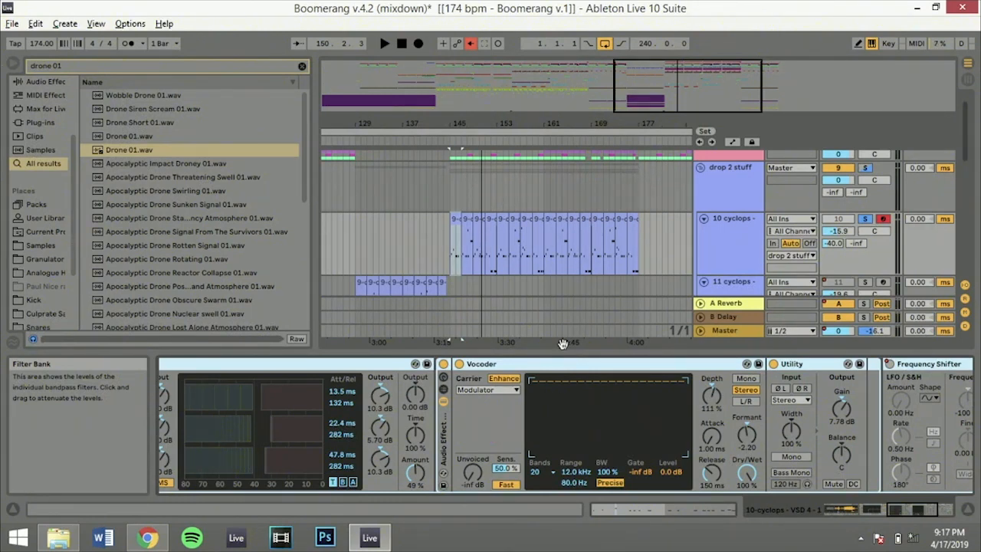
# Play the Basses group in solo from the first drop at 49.1.1
pyautogui.moveTo(441, 123); pyautogui.dragTo(425, 61)
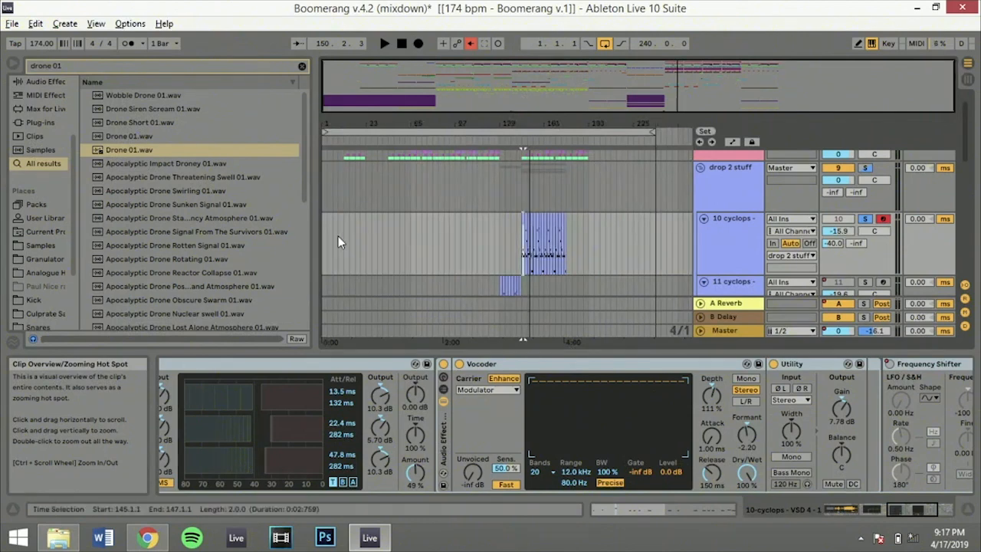
pyautogui.click(406, 235)
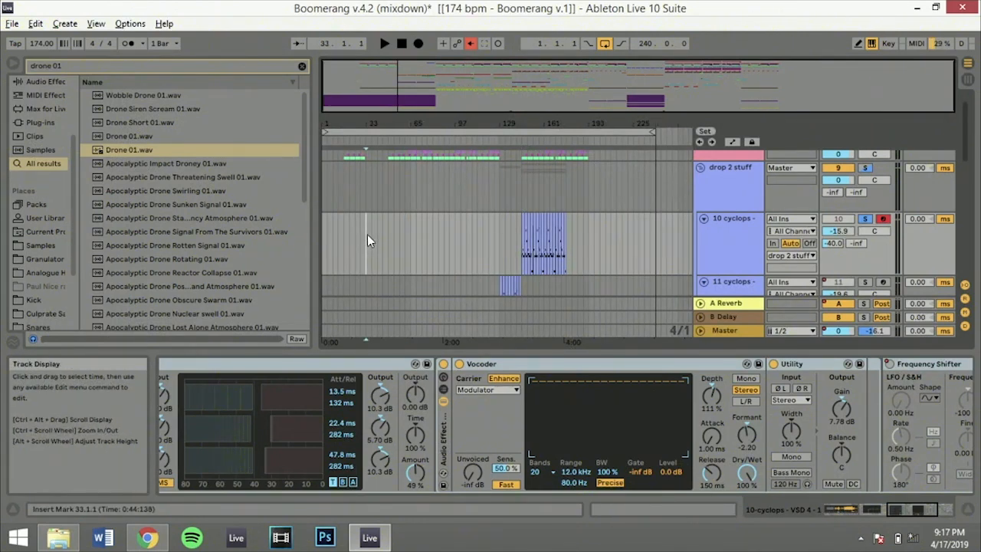
pyautogui.click(385, 239)
pyautogui.click(388, 235)
pyautogui.scroll(-10, 806, 199)
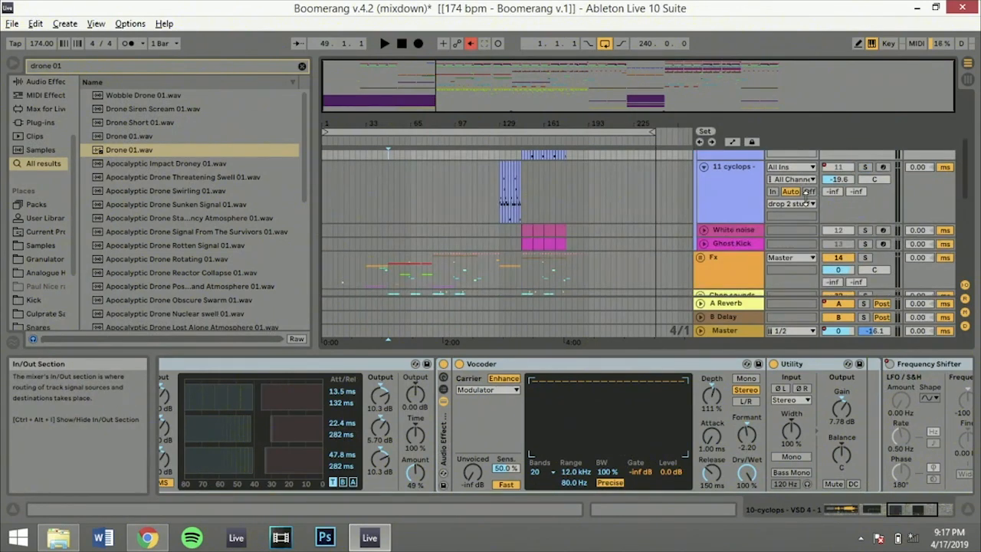
pyautogui.scroll(10, 806, 199)
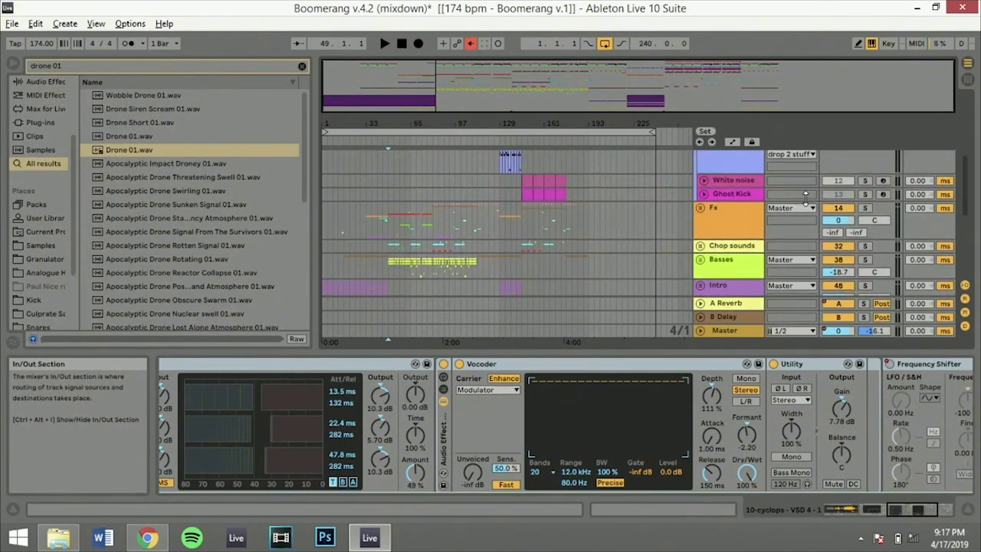
pyautogui.click(866, 260)
pyautogui.press('space')
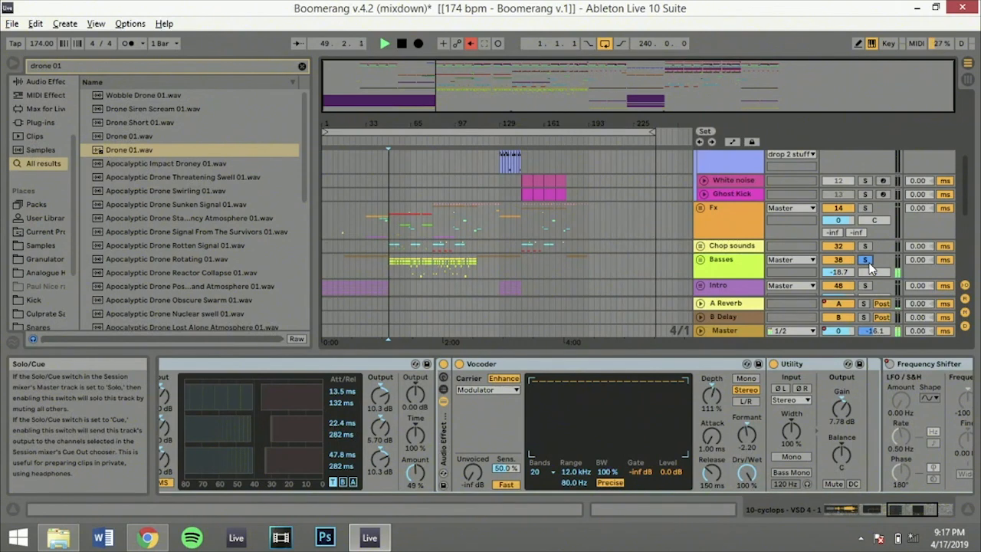
# Unfold the Basses group, solo the 40 Operator track, and unfold that track to show its clips
pyautogui.click(700, 259)
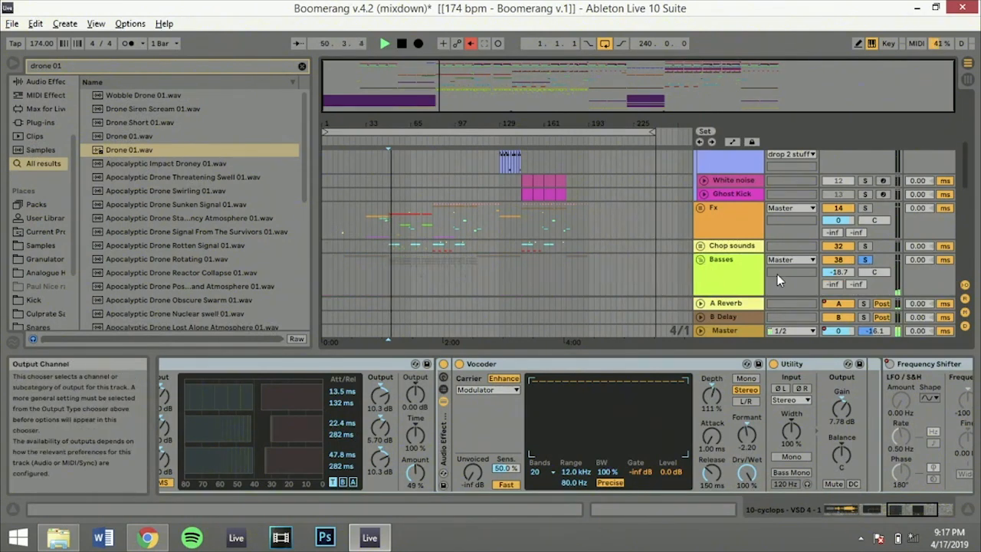
pyautogui.scroll(-3, 778, 274)
pyautogui.click(866, 251)
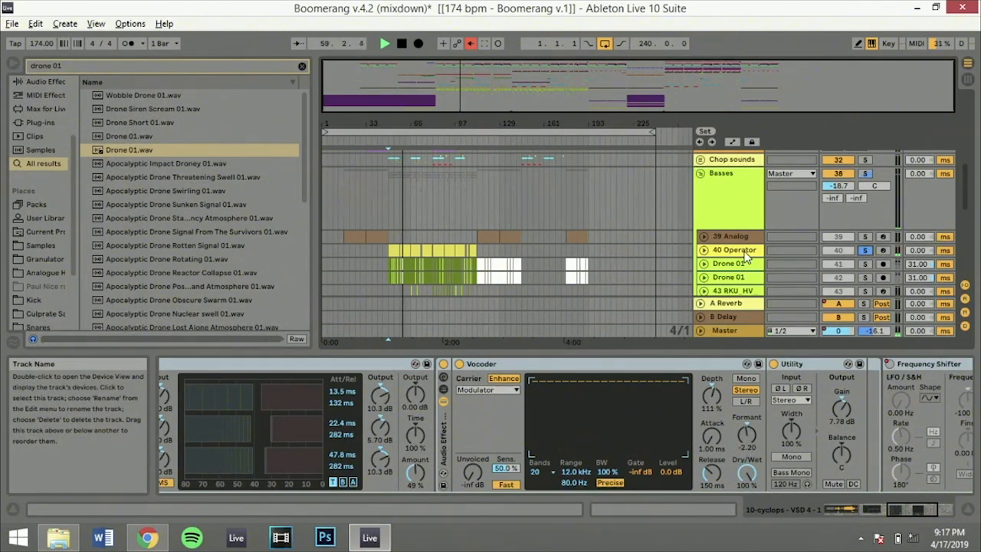
pyautogui.click(703, 252)
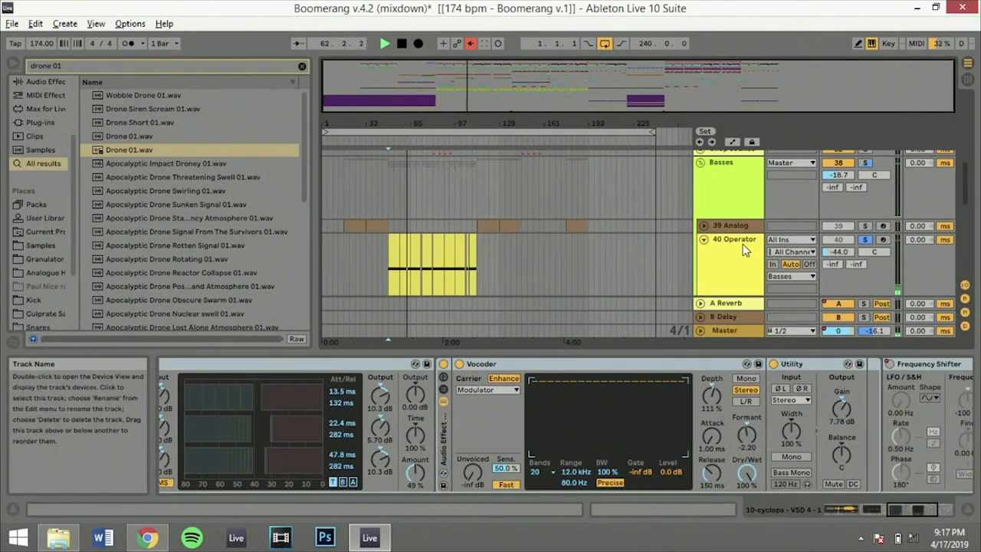
# Deactivate the Master track's effect rack containing Utility and Glue Compressor
pyautogui.click(726, 330)
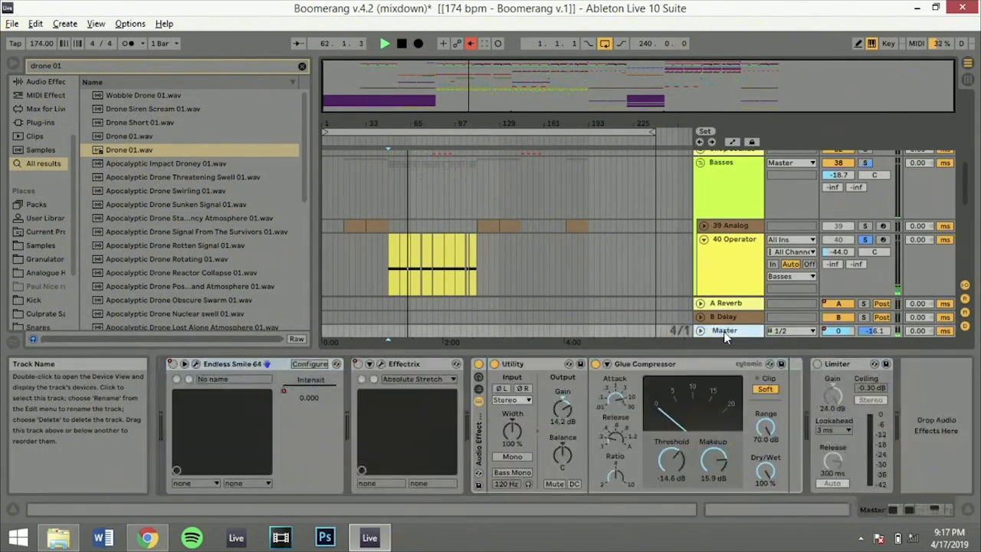
pyautogui.click(478, 365)
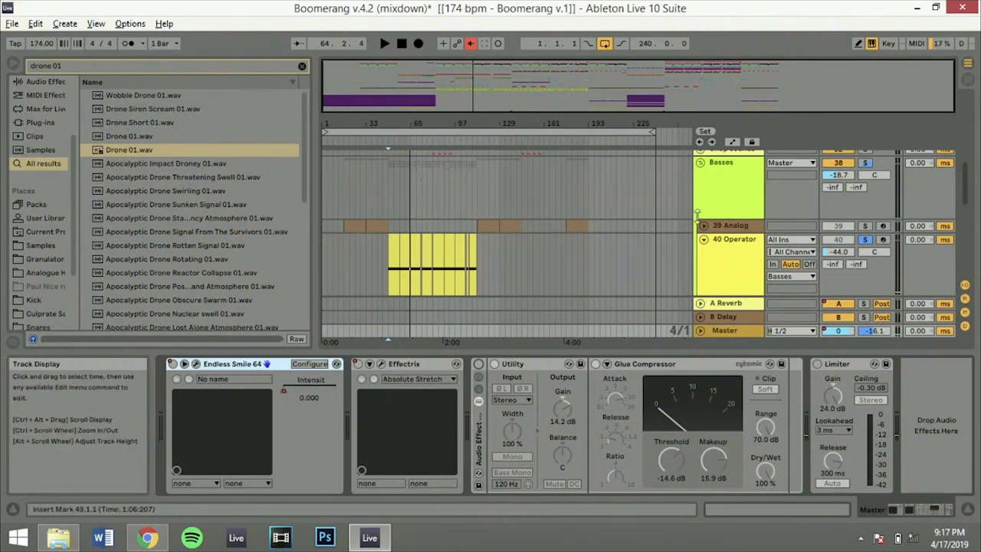
# Take 40 Operator out of solo and play the full mix from 49.1.1, checking the mixer in Session View
pyautogui.click(866, 241)
pyautogui.press('space')
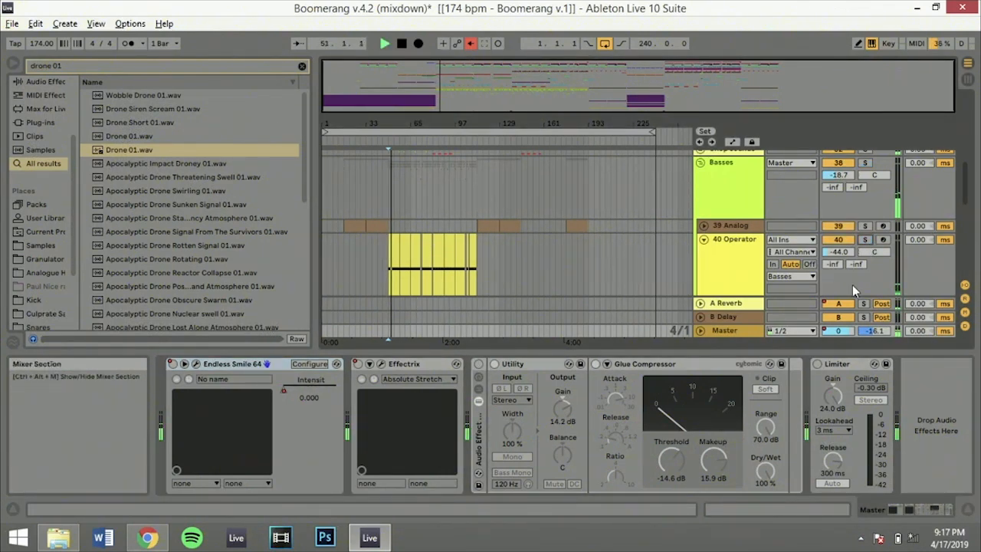
pyautogui.press('Tab')
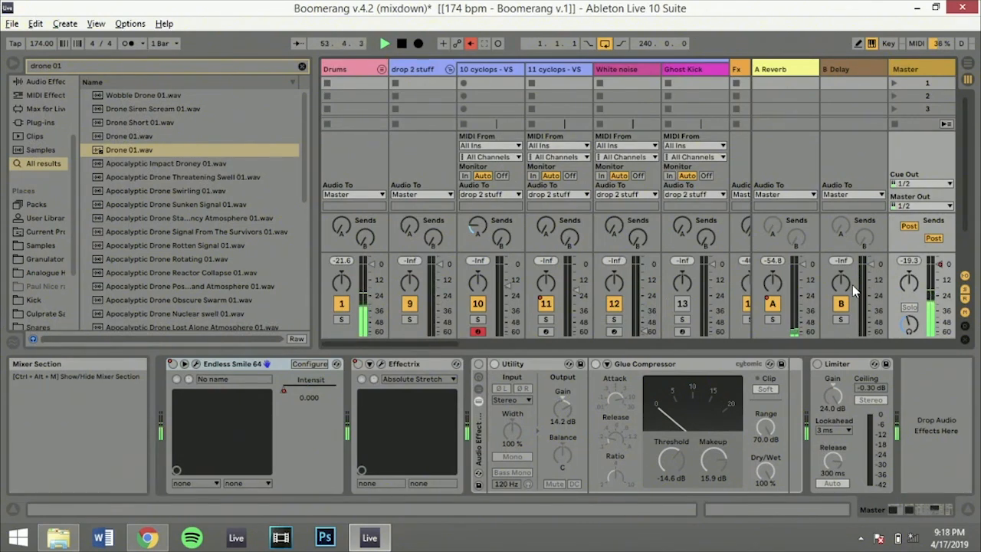
pyautogui.press('Tab')
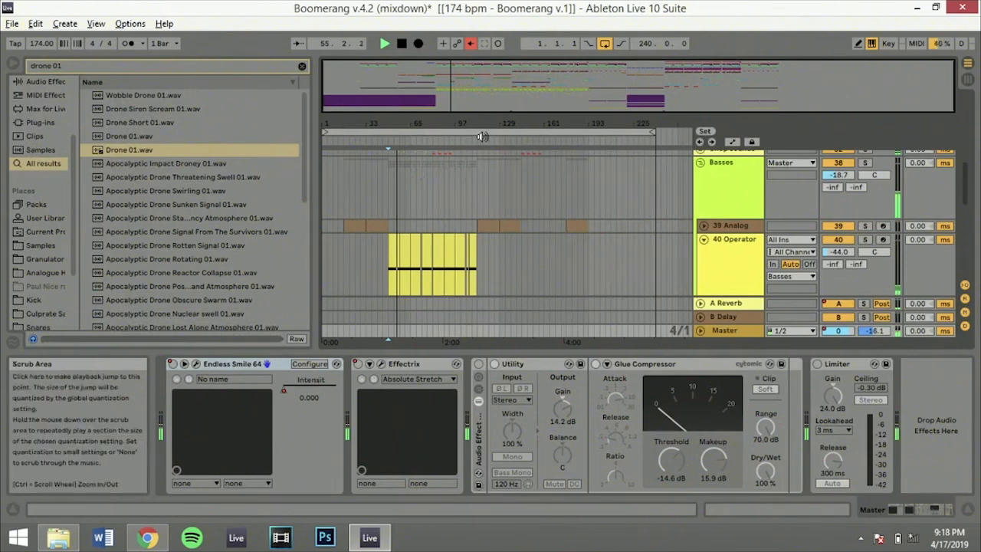
# Reactivate the Master track's effect rack and select its Glue Compressor and Utility devices in turn
pyautogui.click(479, 365)
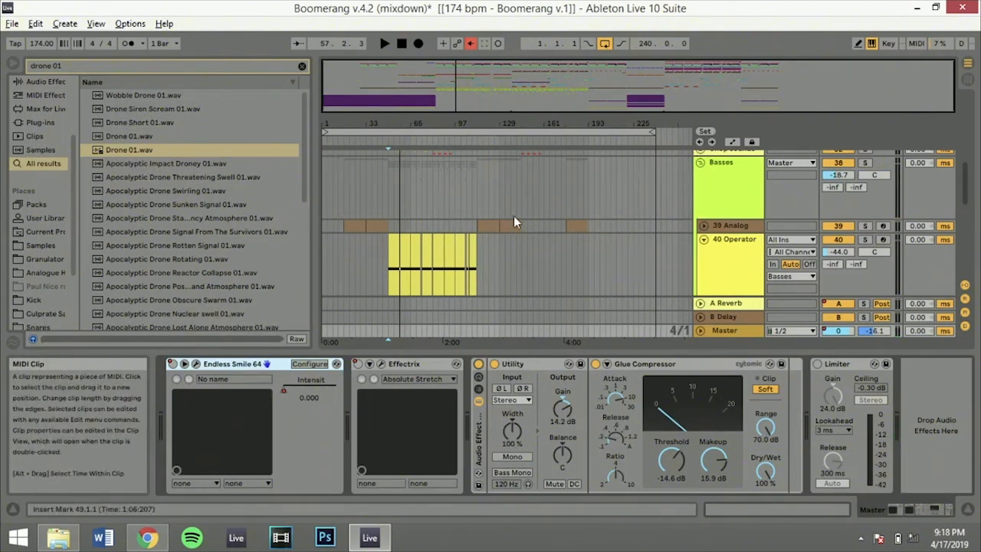
pyautogui.scroll(10, 481, 225)
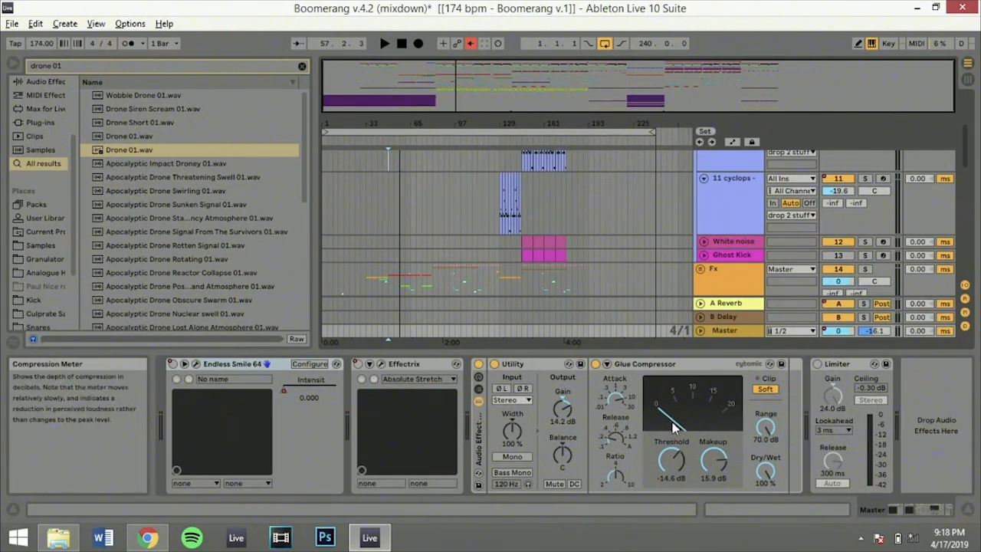
pyautogui.click(645, 367)
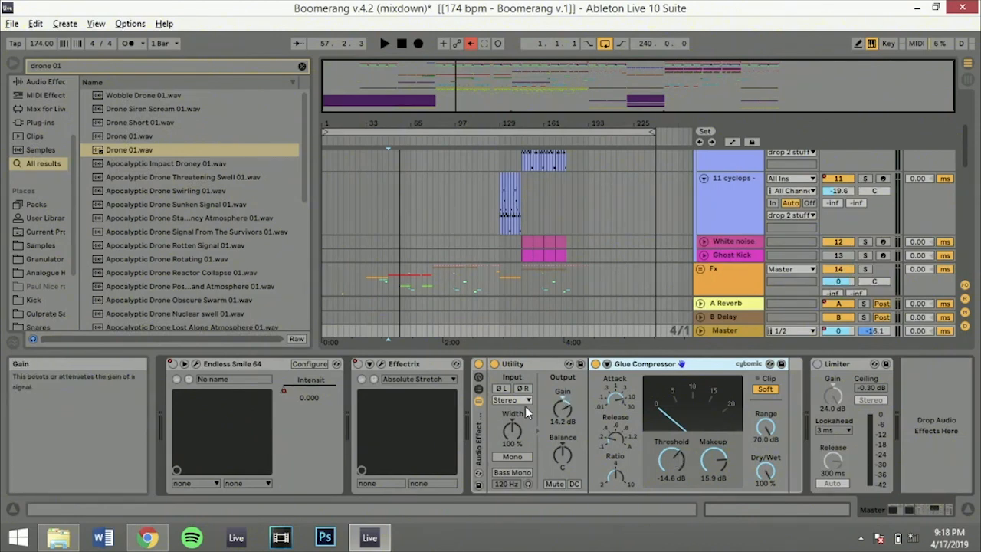
pyautogui.click(527, 366)
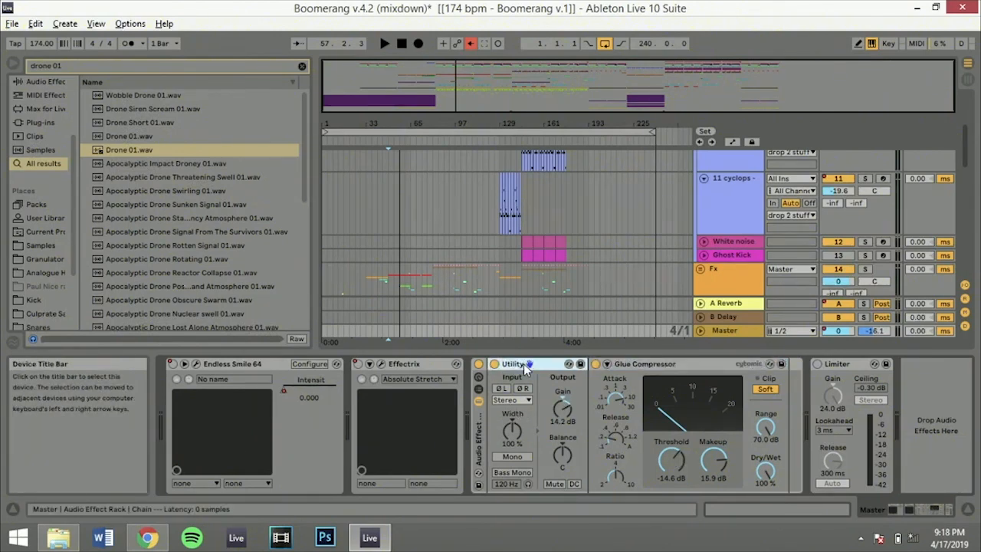
# Play the mix from 49.1.1 with Utility bypassed, checking the mixer in Session View, and reactivate Utility
pyautogui.click(496, 366)
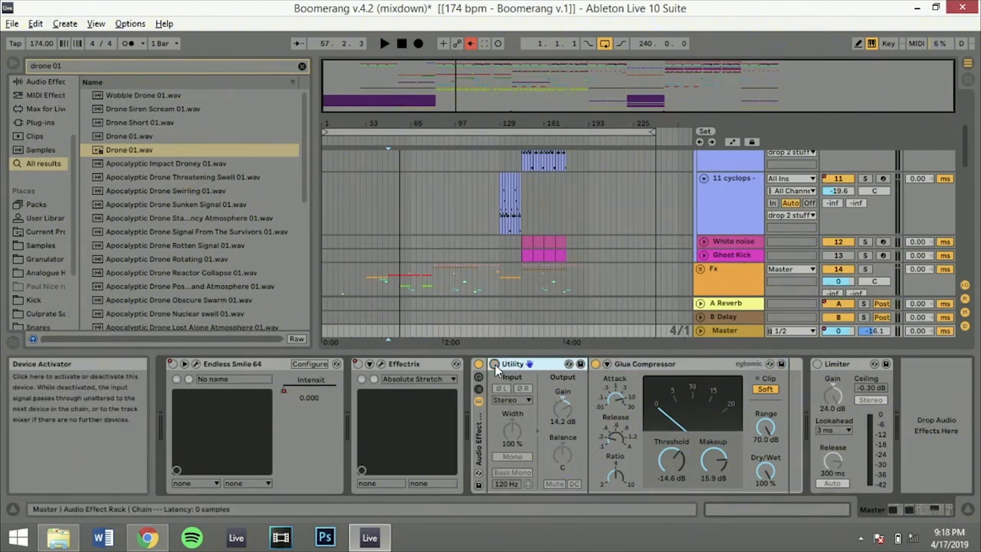
pyautogui.press('space')
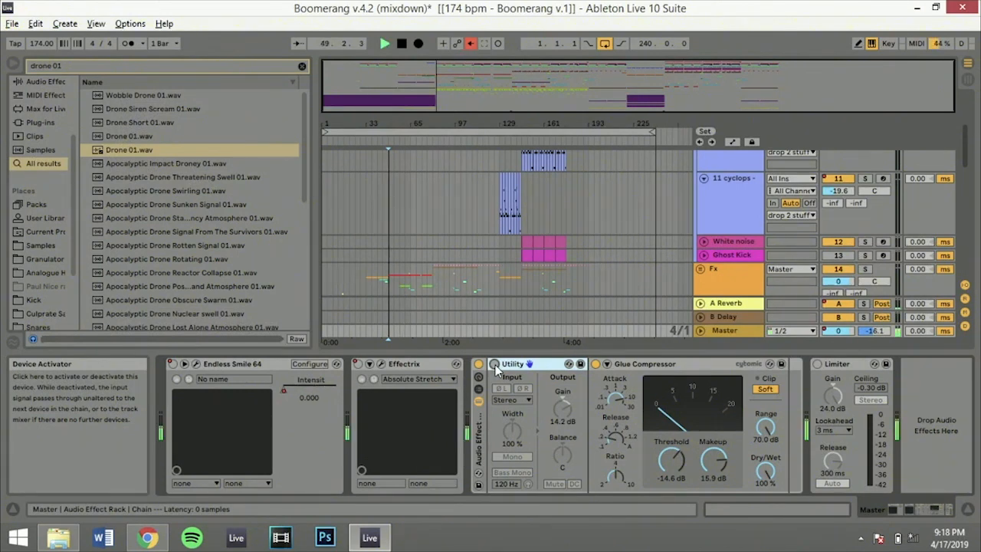
pyautogui.press('Tab')
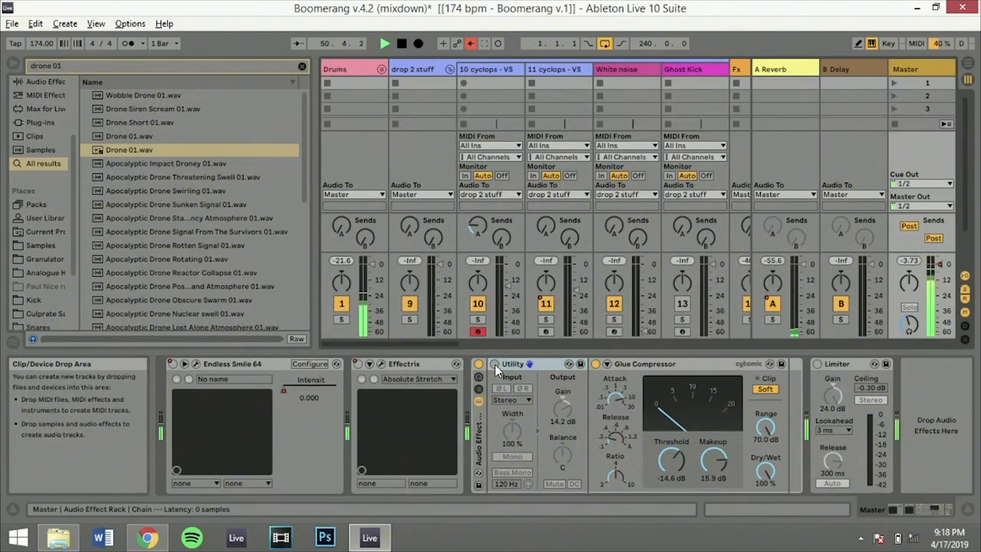
pyautogui.press('Tab')
pyautogui.click(495, 366)
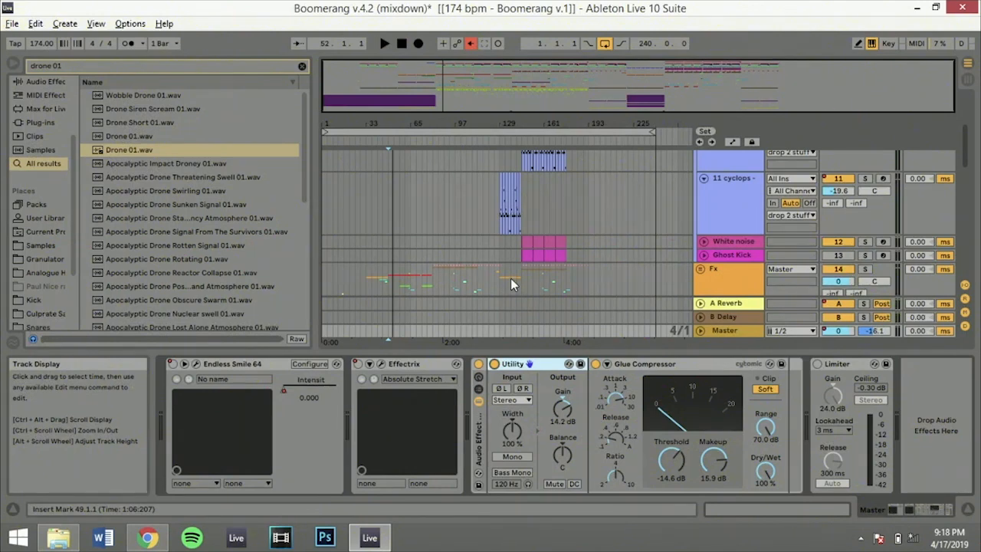
# Play the full mix from 49.1.1 with Utility active, and move the insert marker to 129.1.1
pyautogui.press('space')
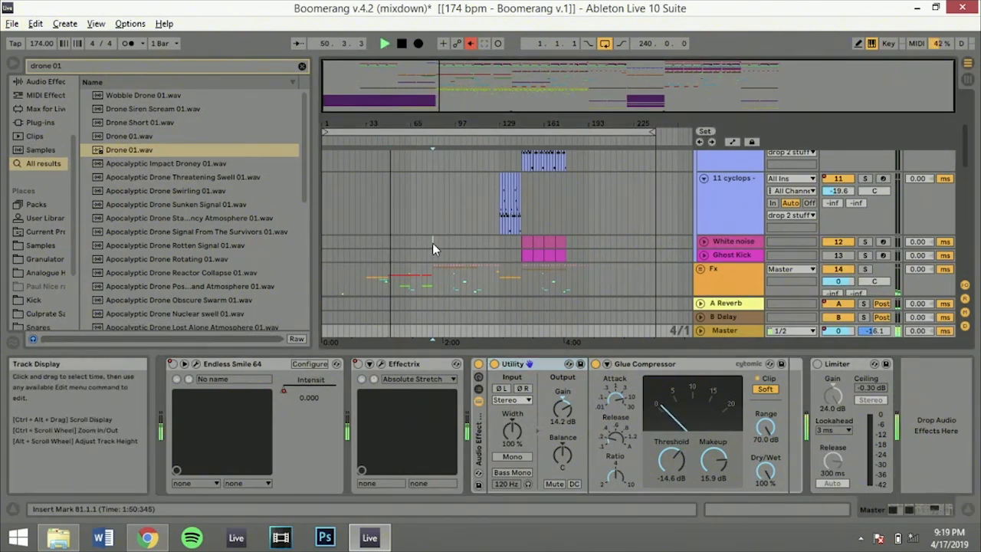
pyautogui.click(433, 242)
pyautogui.click(498, 242)
pyautogui.press('space')
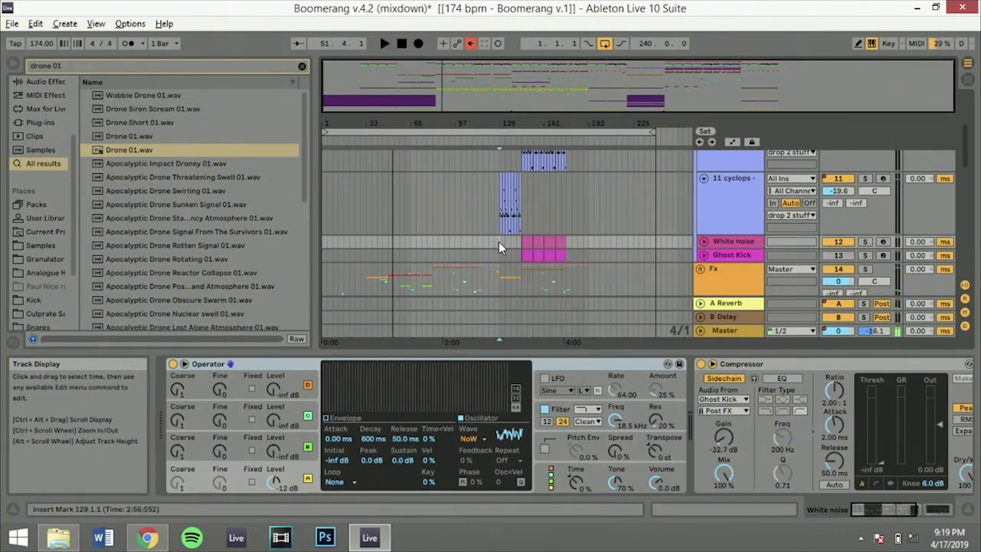
# Play the second drop from 145.1.1 with the drop 2 stuff group folded, and unfold that group again
pyautogui.scroll(4, 528, 237)
pyautogui.click(518, 234)
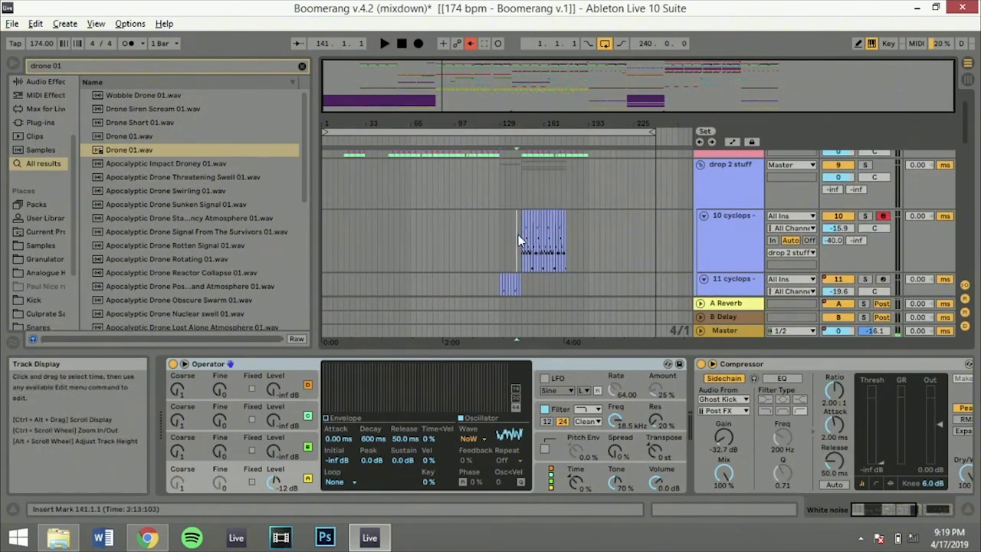
pyautogui.scroll(1, 520, 232)
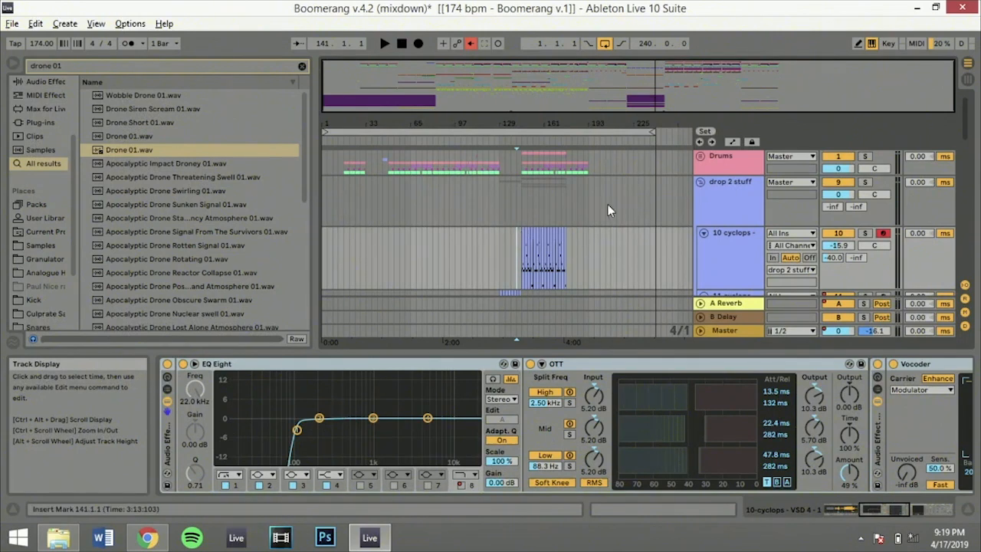
pyautogui.click(701, 182)
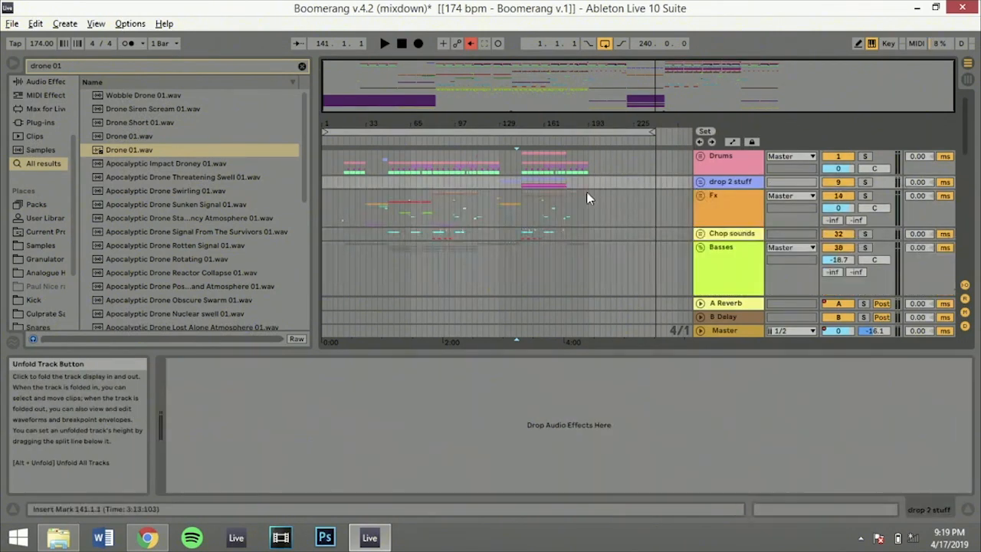
pyautogui.click(521, 195)
pyautogui.press('space')
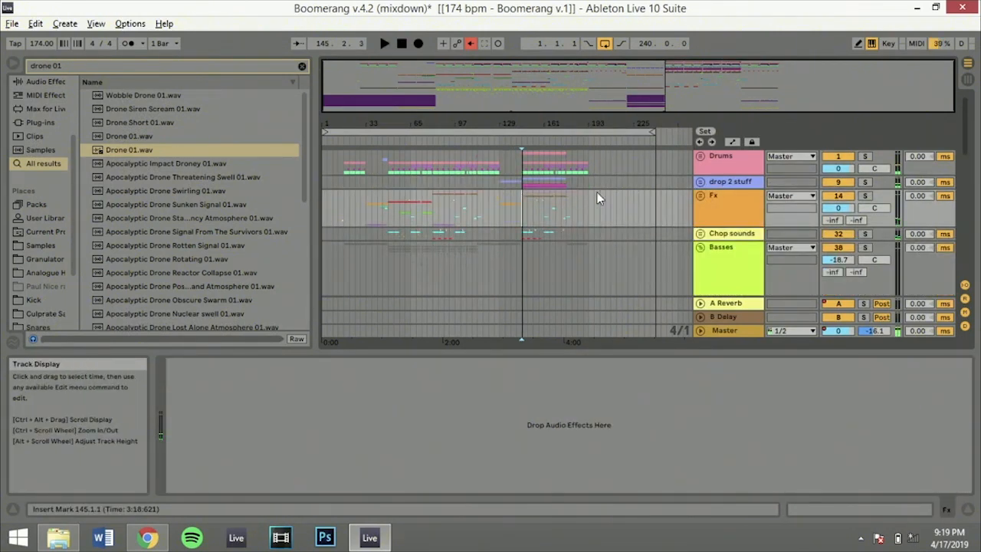
pyautogui.click(701, 182)
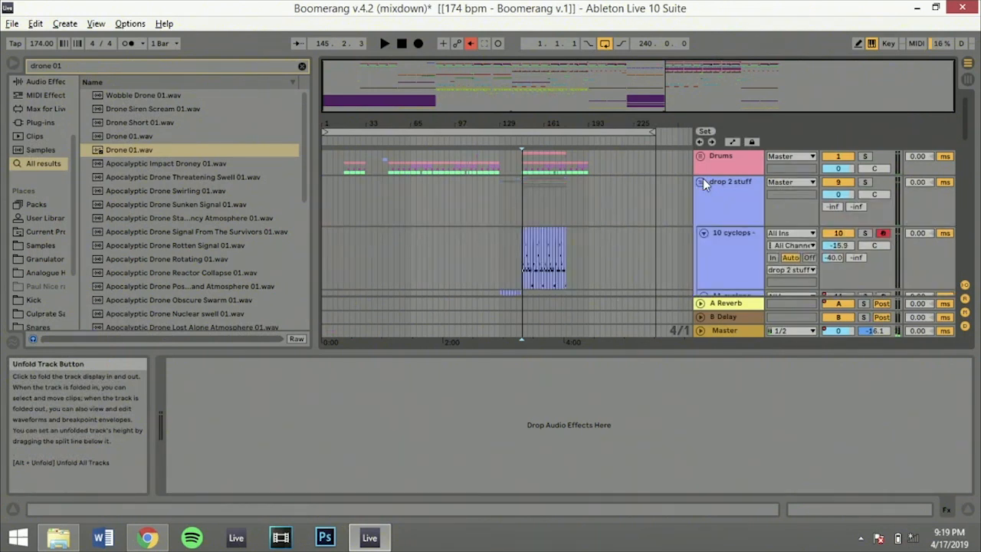
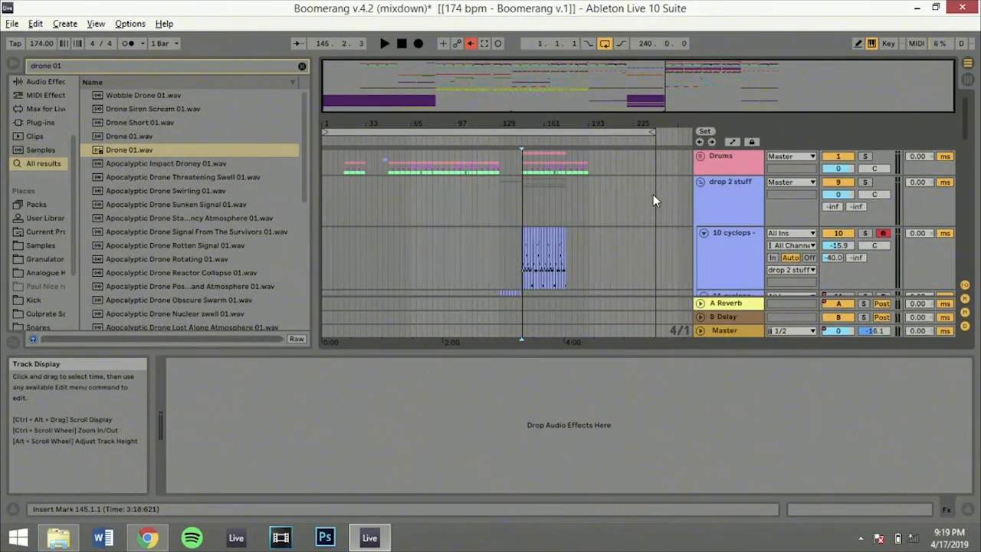
# Fold the drop 2 stuff group, move the insert marker to 145.1.1, and play the group soloed from there
pyautogui.click(699, 182)
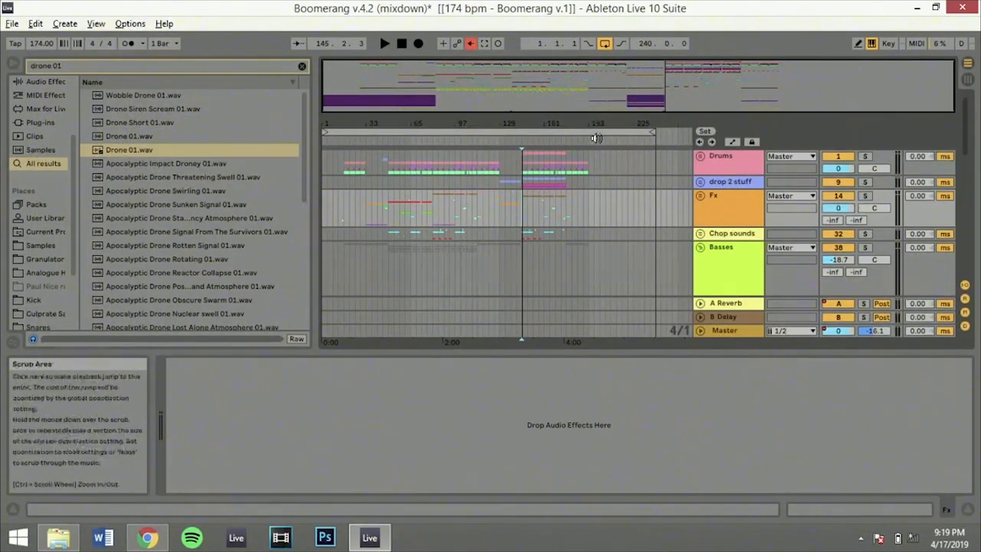
pyautogui.click(516, 203)
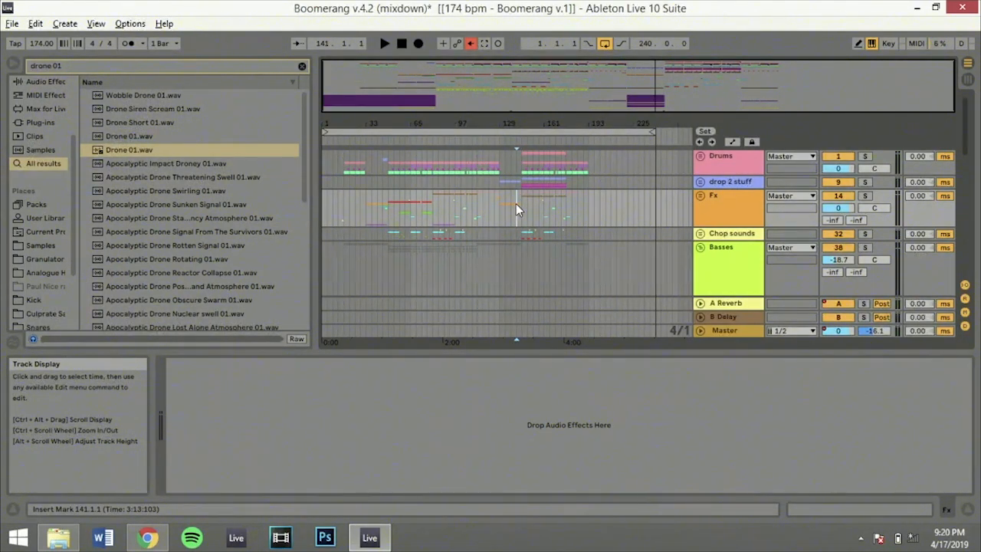
pyautogui.click(521, 200)
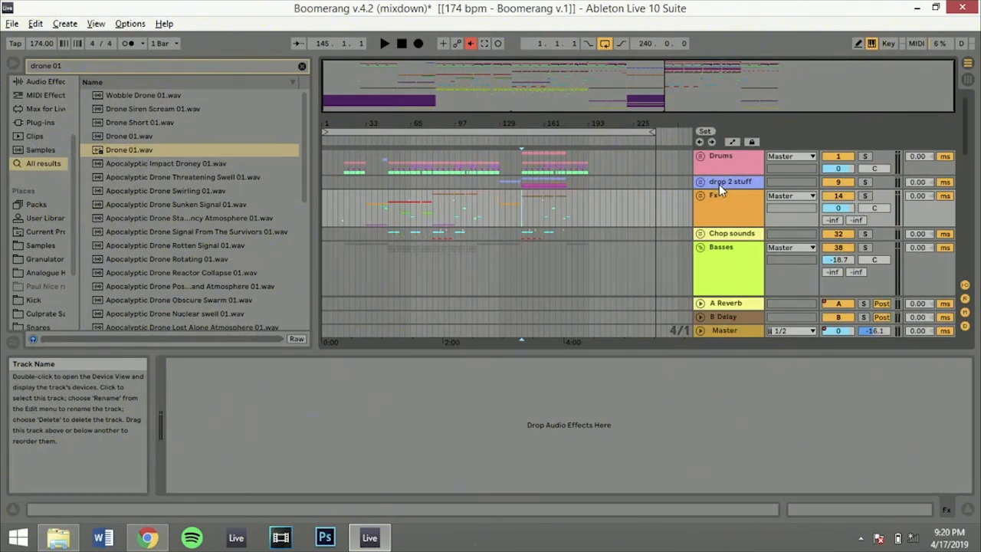
pyautogui.press('space')
pyautogui.click(865, 182)
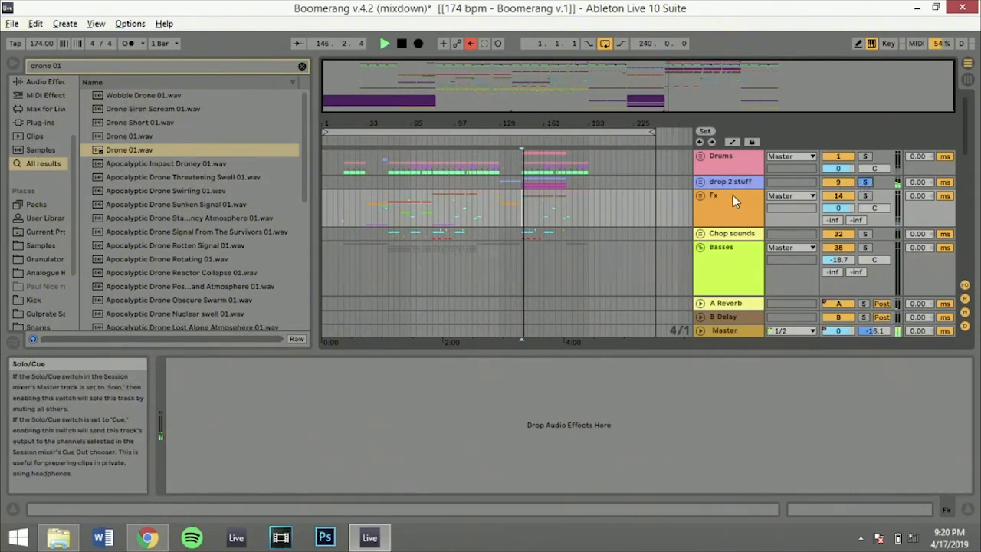
# Unfold the drop 2 stuff group, show the 10 cyclops track's devices, and stop playback
pyautogui.click(700, 182)
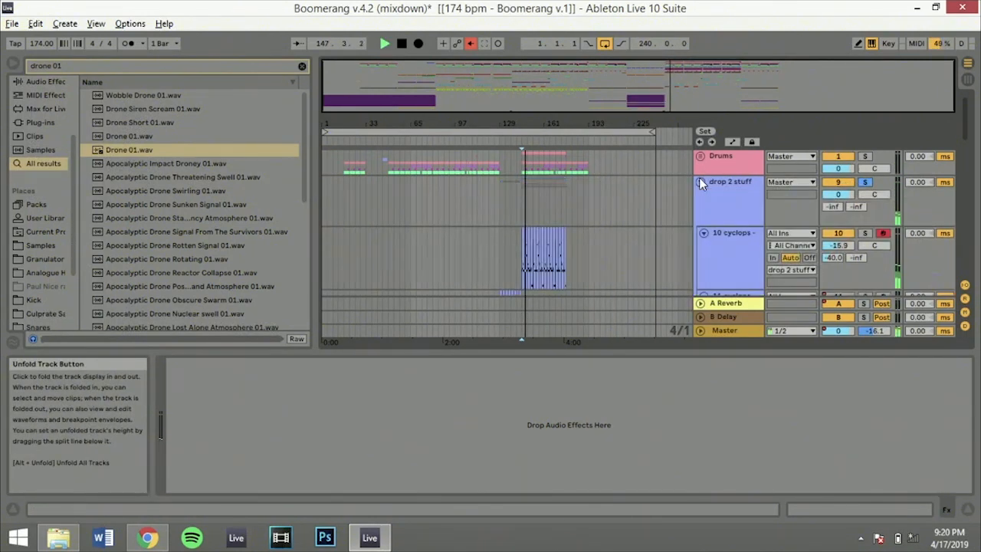
pyautogui.click(735, 237)
pyautogui.hotkey('ctrl', 's')
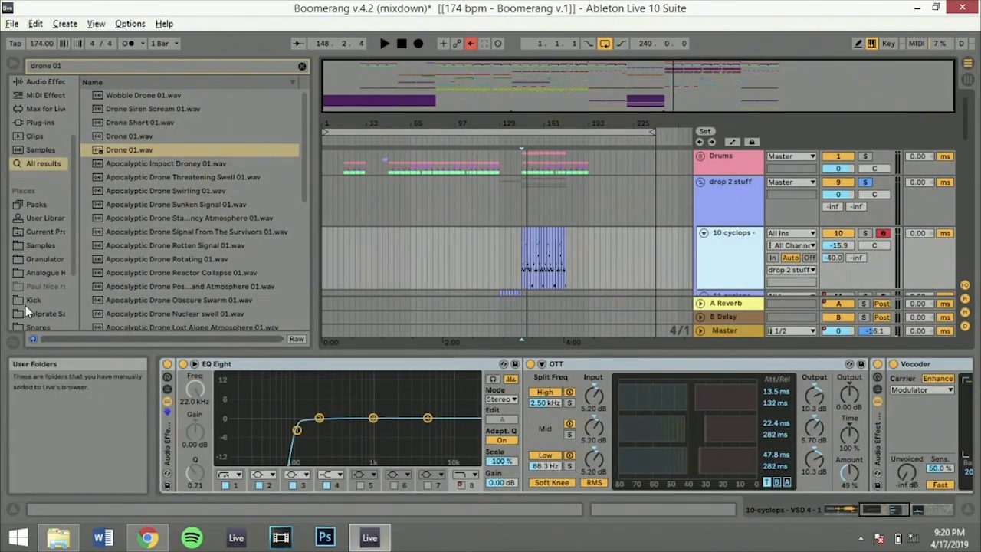
# Clear the browser search and expand the Granulator folder within the Samples place
pyautogui.click(36, 248)
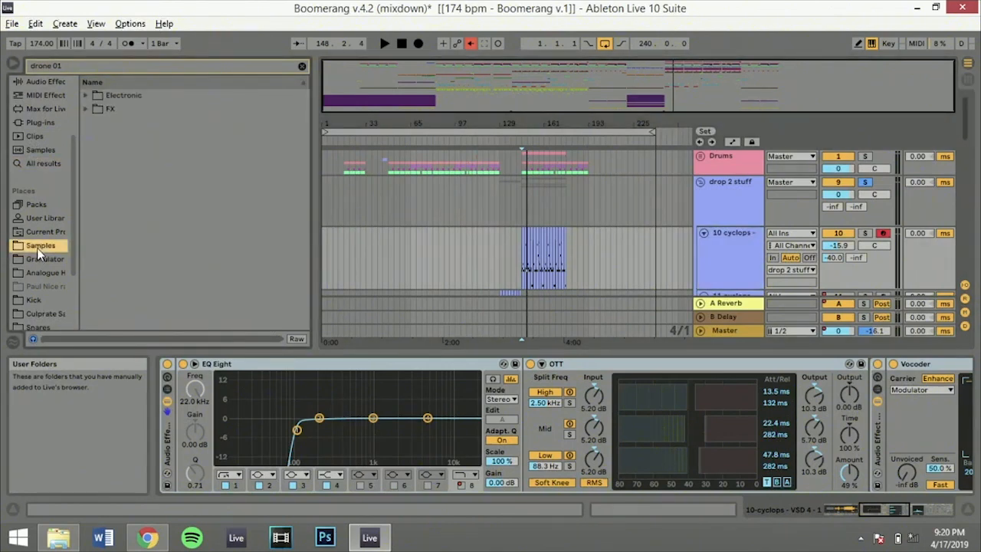
pyautogui.click(300, 67)
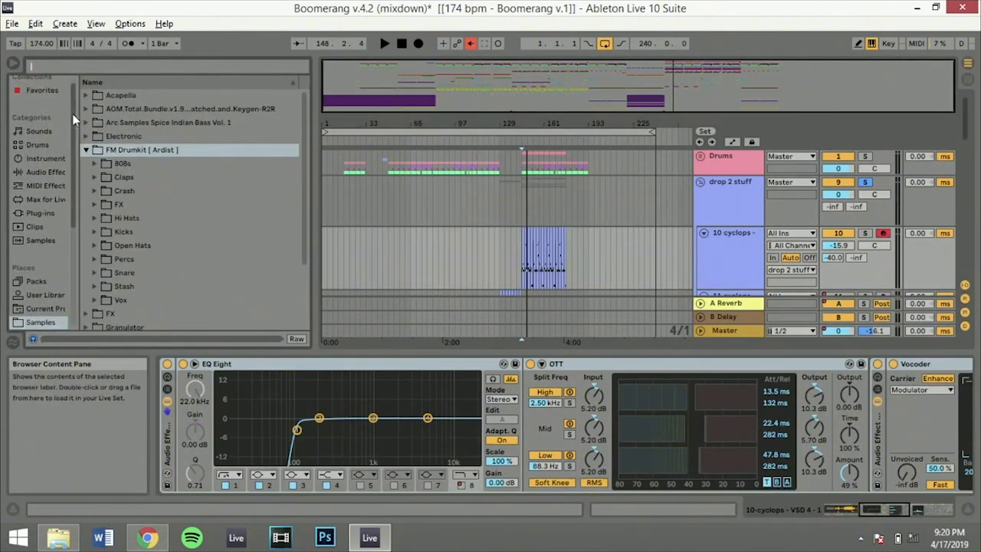
pyautogui.press('Down')
pyautogui.press('Down')
pyautogui.press('Right')
pyautogui.press('Down')
pyautogui.press('Down')
pyautogui.press('Down')
pyautogui.press('Down')
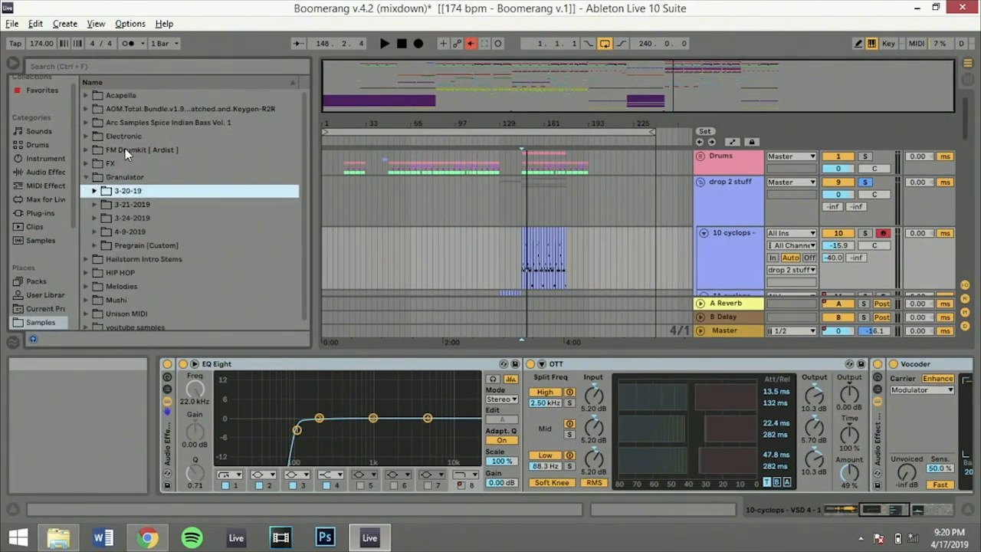
# Preview the cyclops samples in the 4-9-2019 folder through cyclops - VSD 4 - 1.wav, and show the track's sampler loaded with it
pyautogui.press('Right')
pyautogui.press('Down')
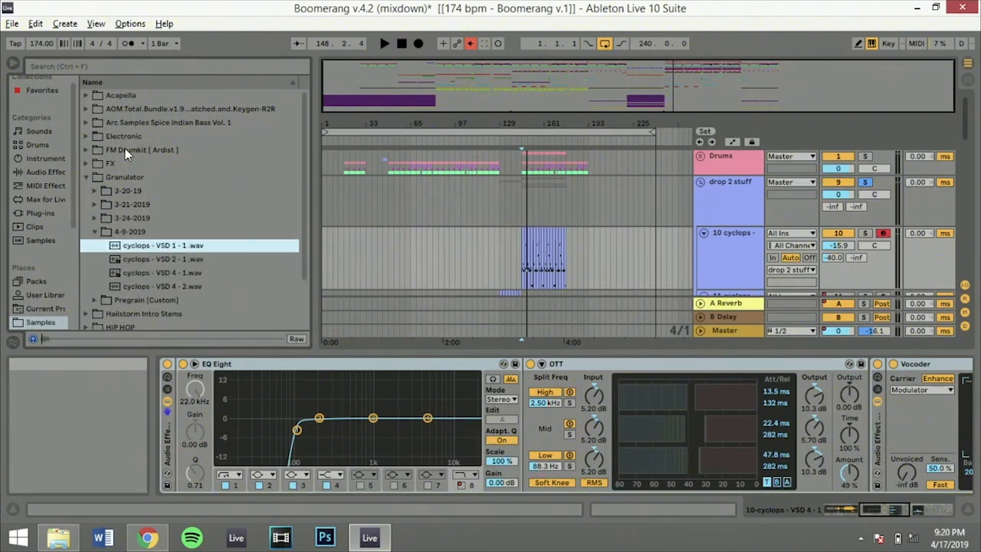
pyautogui.press('Down')
pyautogui.press('Down')
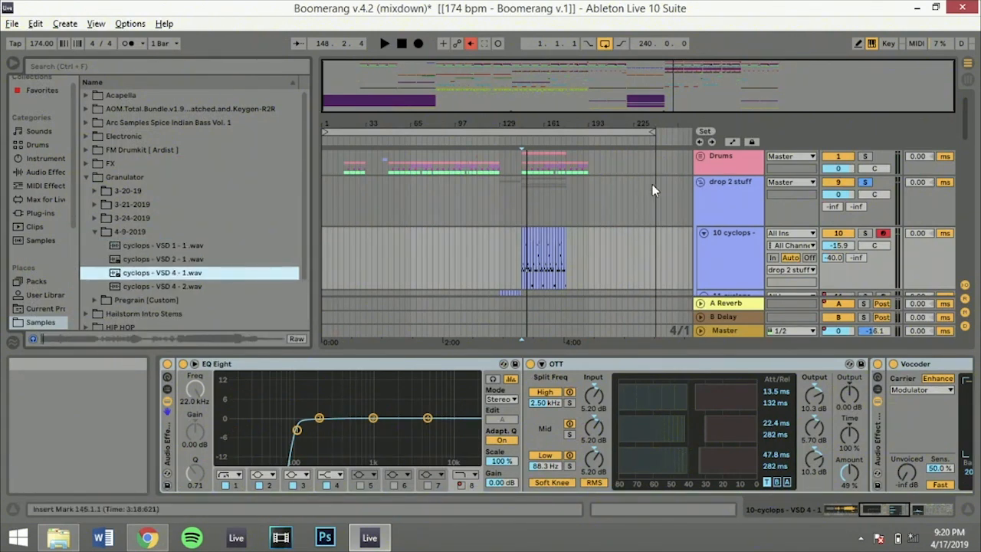
pyautogui.click(881, 510)
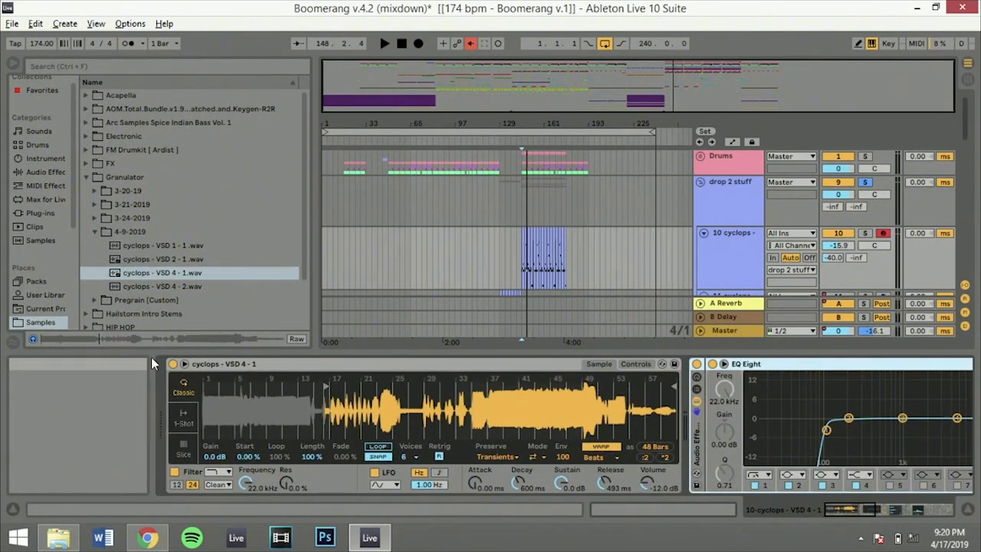
pyautogui.press('XF86AudioRaiseVolume')
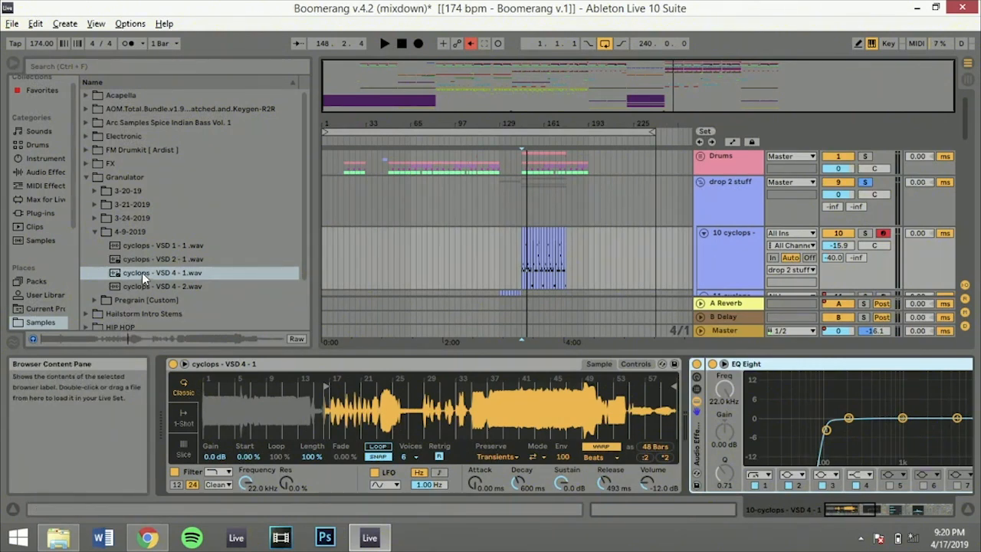
# Preview cyclops - Van Soun design 2 to 4 in the Pregrain [Custom] folder, and raise the Master's cue volume to -3.1
pyautogui.click(122, 300)
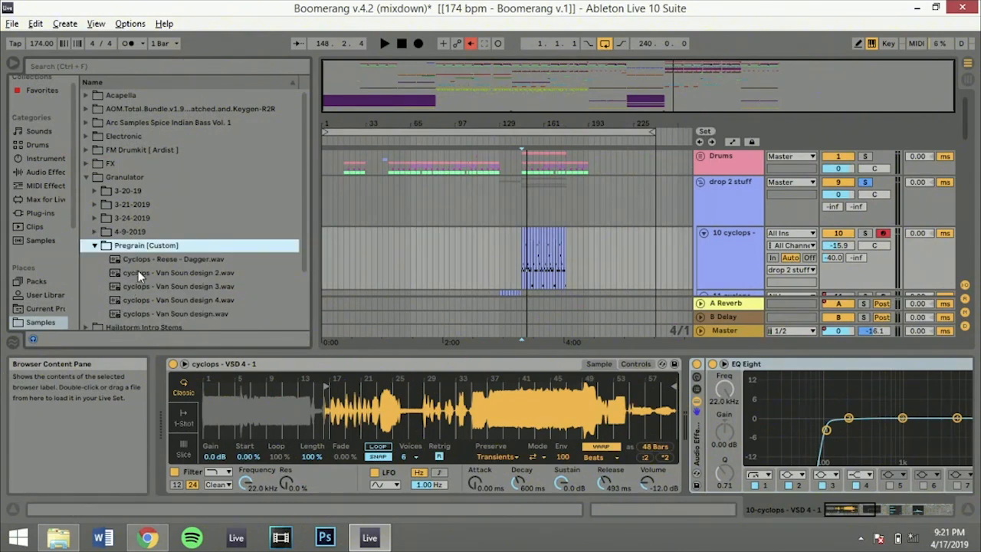
pyautogui.click(141, 273)
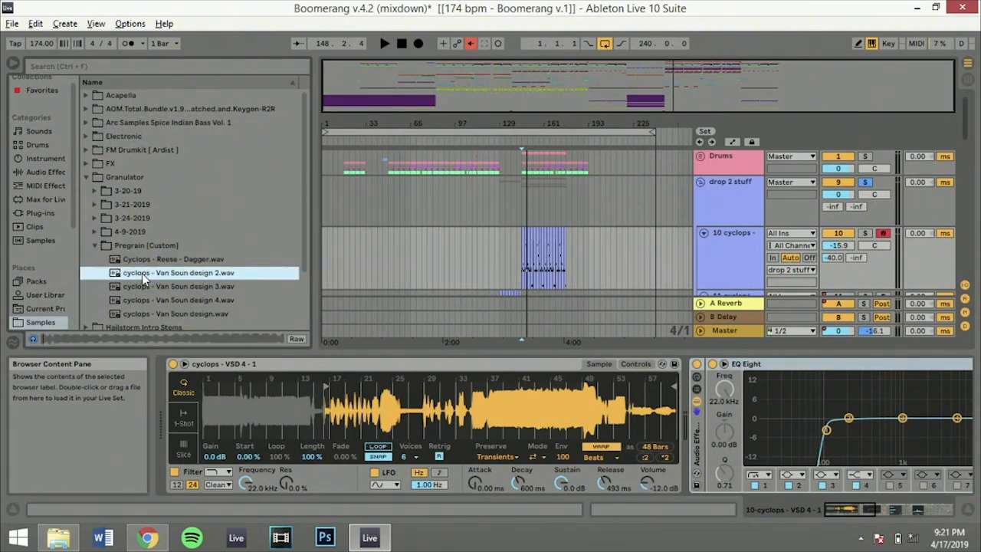
pyautogui.press('Down')
pyautogui.press('Down')
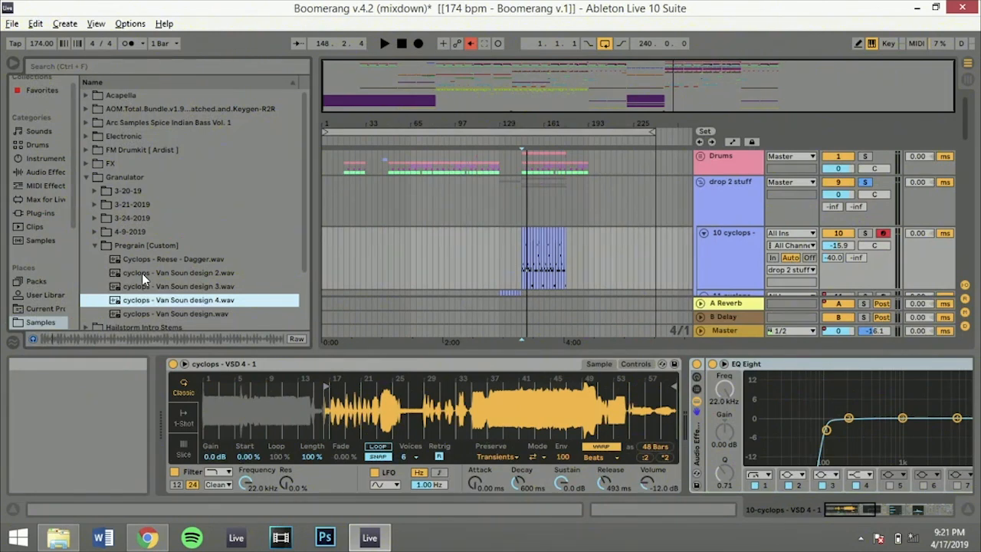
pyautogui.press('XF86AudioRaiseVolume')
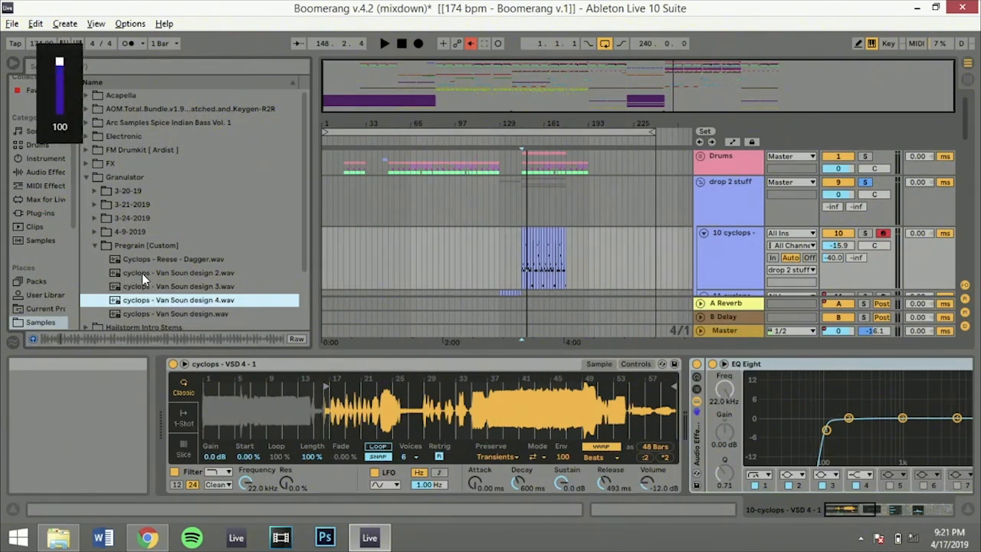
pyautogui.moveTo(869, 331); pyautogui.dragTo(870, 327)
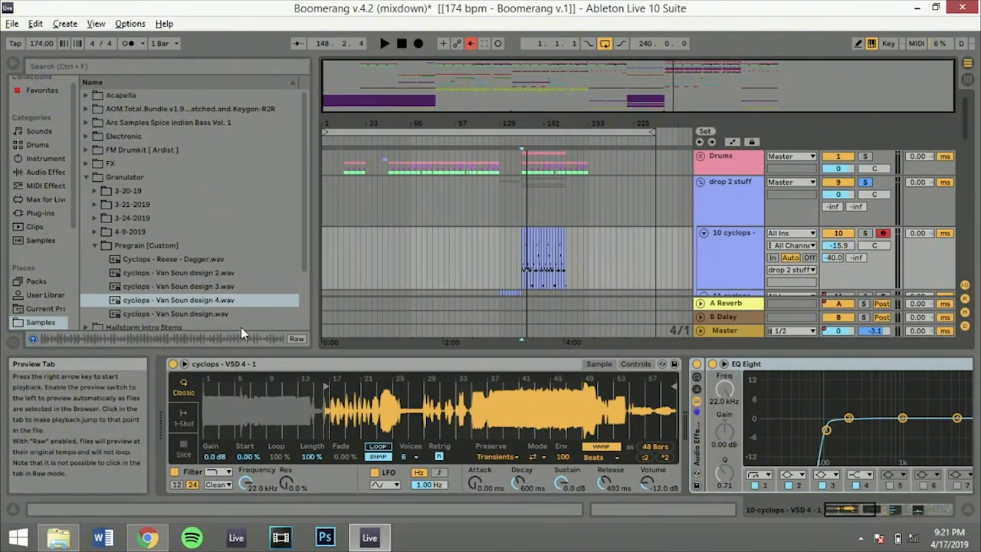
# Play the soloed group from 145.1.1 and from 161.1.1, reviewing the cyclops track's Vocoder, Utility and Frequency Shifter
pyautogui.press('space')
pyautogui.press('space')
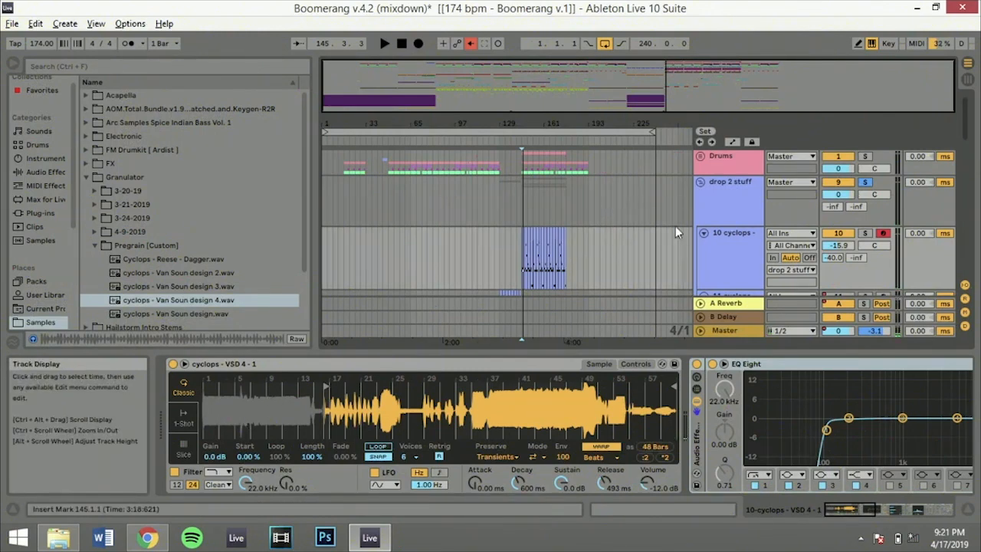
pyautogui.moveTo(848, 512); pyautogui.dragTo(908, 510)
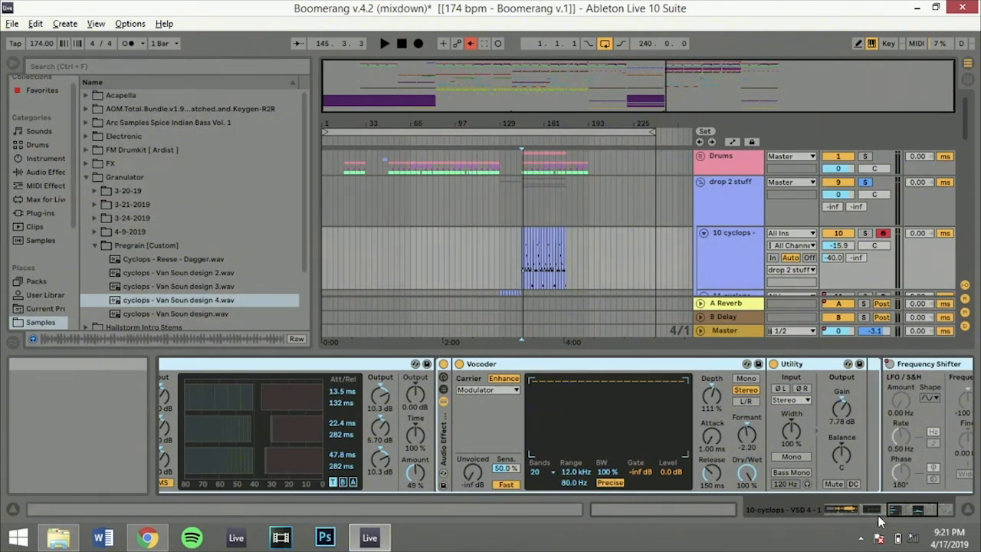
pyautogui.moveTo(911, 512); pyautogui.dragTo(917, 510)
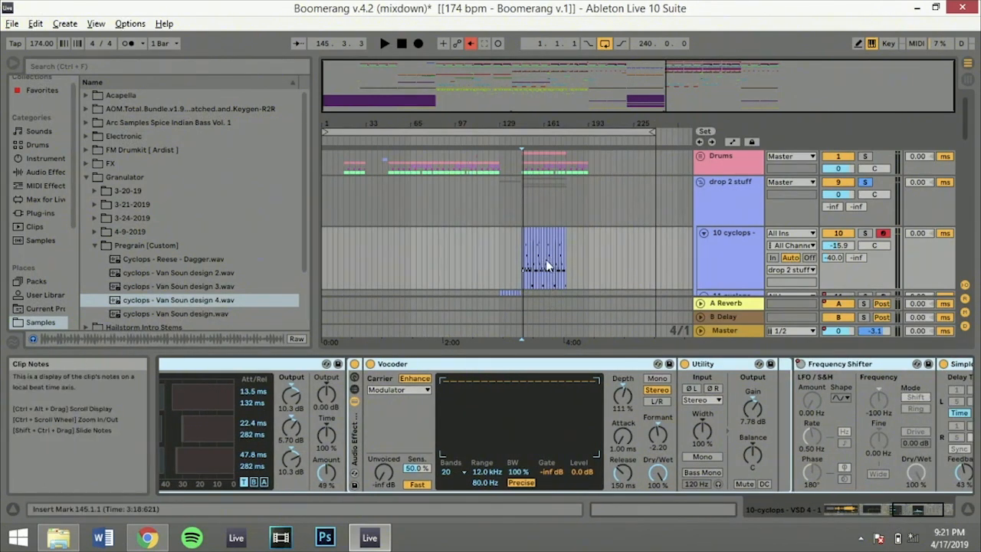
pyautogui.click(543, 265)
pyautogui.press('space')
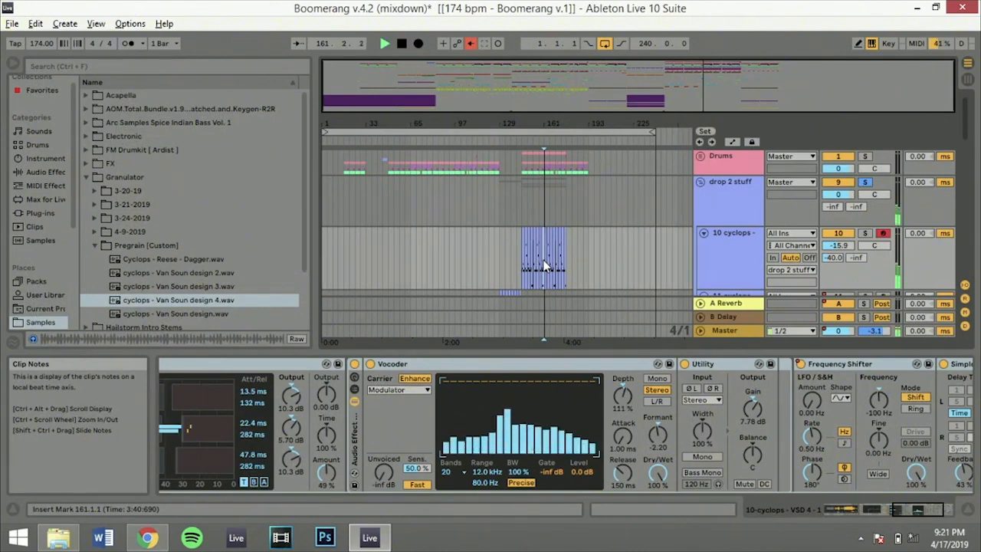
pyautogui.press('space')
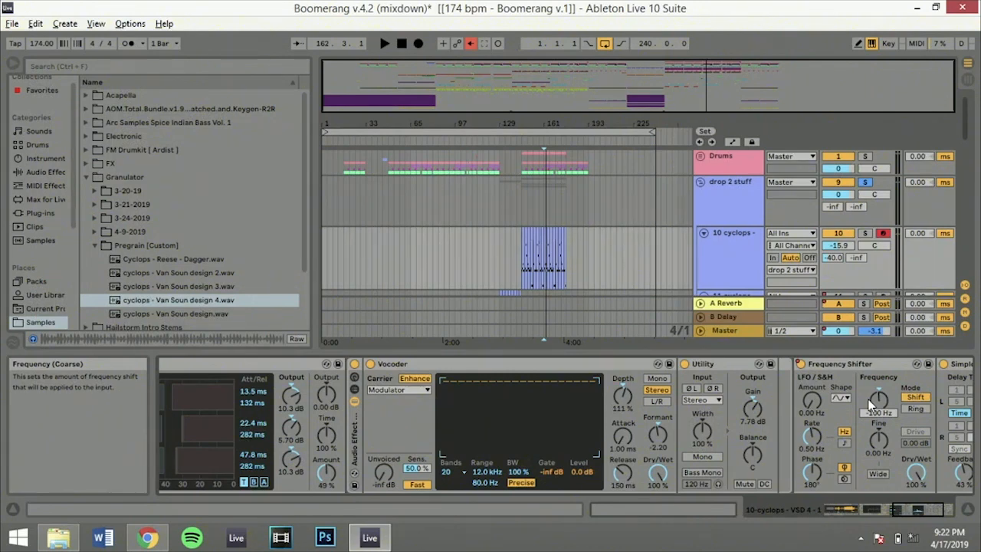
# Compare the soloed group from 145.1.1 with the cyclops track's Vocoder deactivated and with it reactivated
pyautogui.click(371, 365)
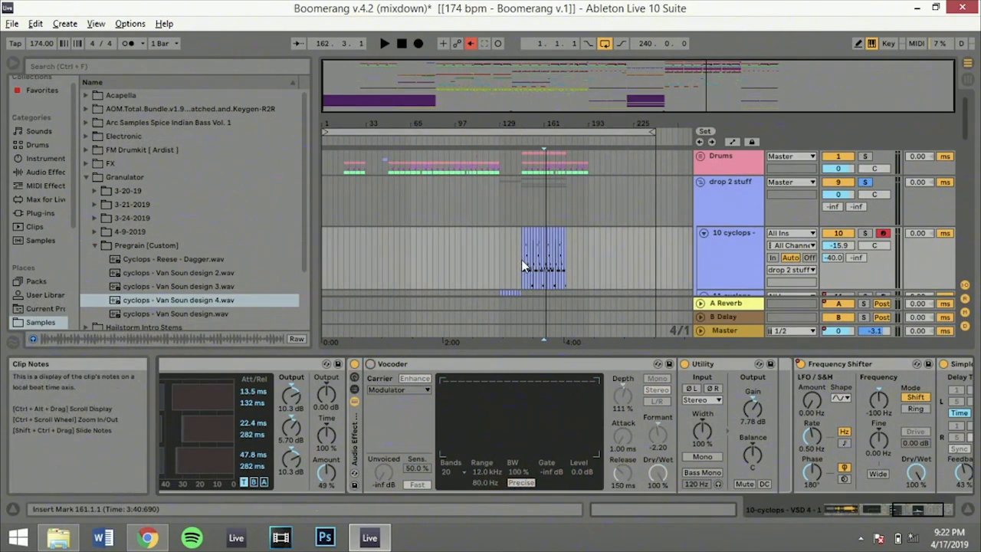
pyautogui.click(522, 265)
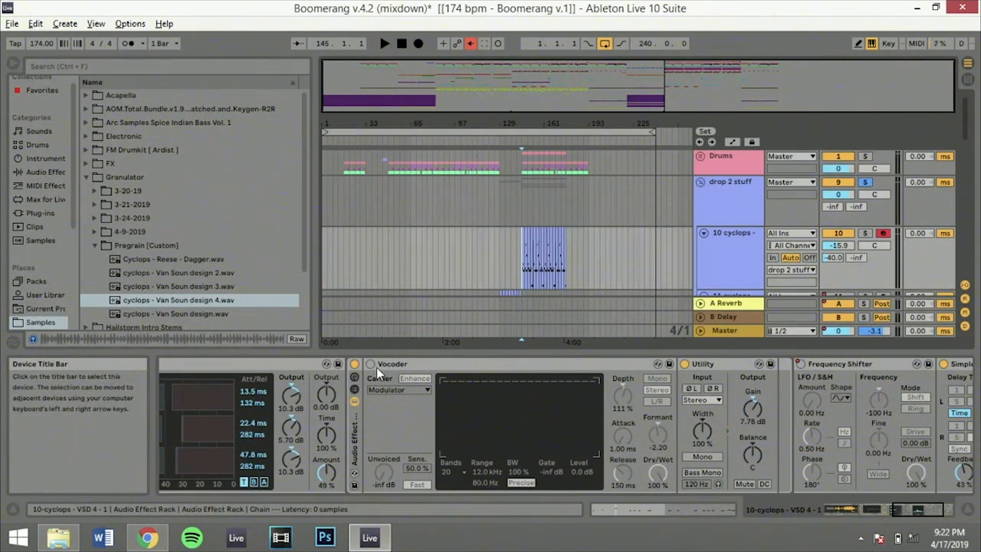
pyautogui.press('space')
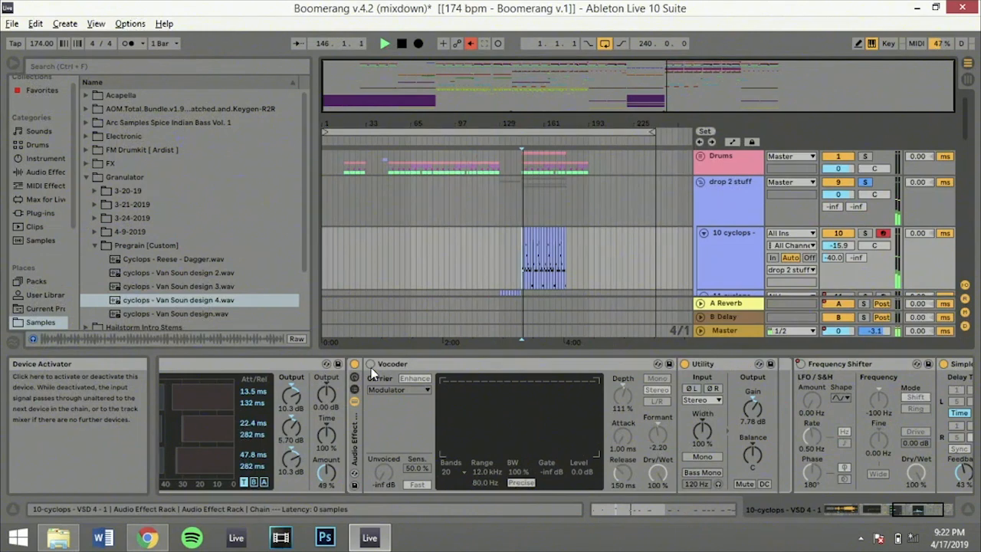
pyautogui.press('space')
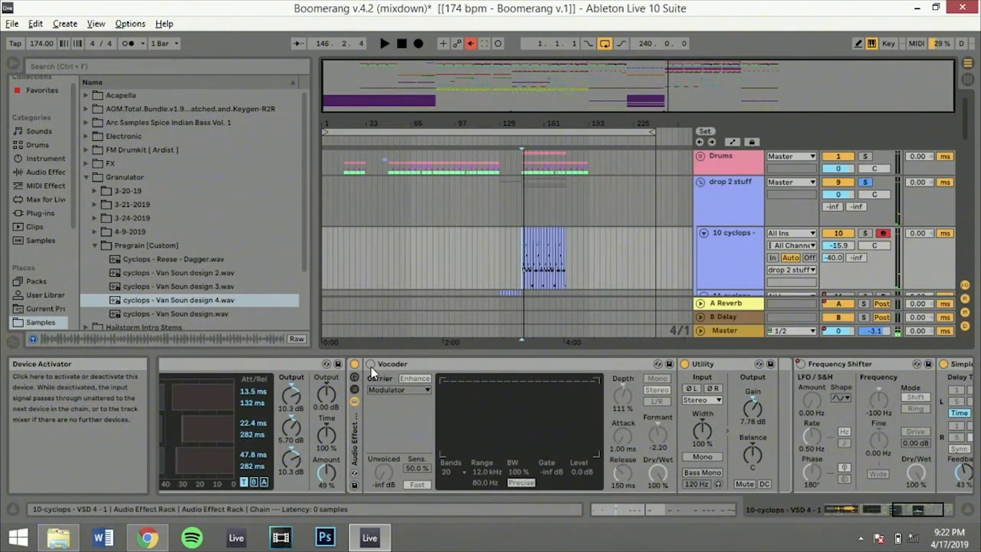
pyautogui.click(372, 369)
pyautogui.press('space')
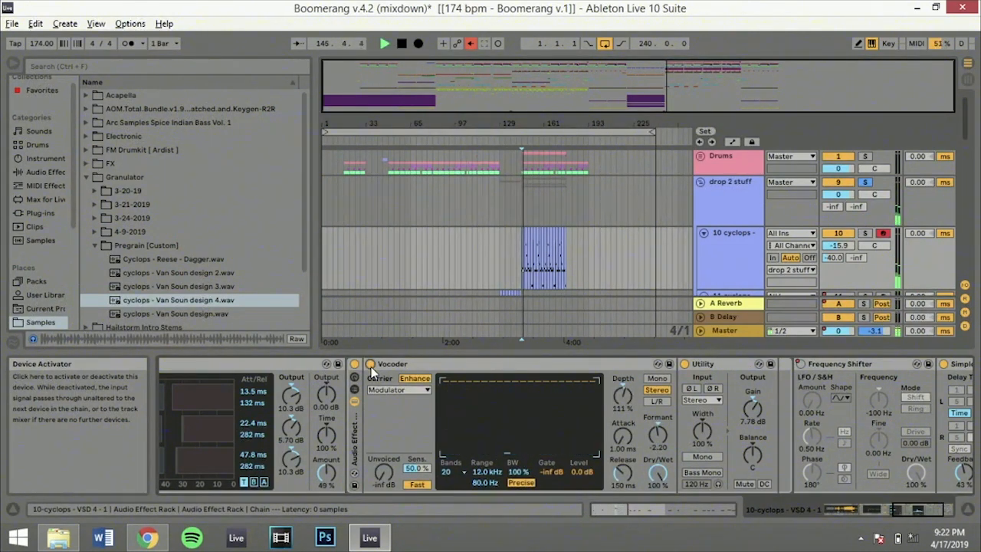
pyautogui.press('space')
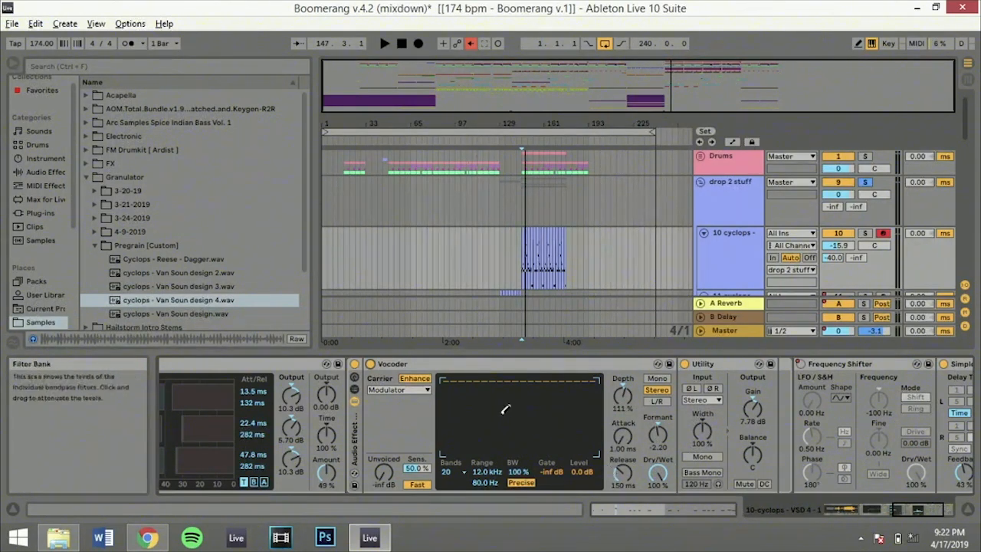
# Play from 145.1.1 with the Vocoder's Enhance option off, and turn Enhance back on
pyautogui.click(414, 379)
pyautogui.press('space')
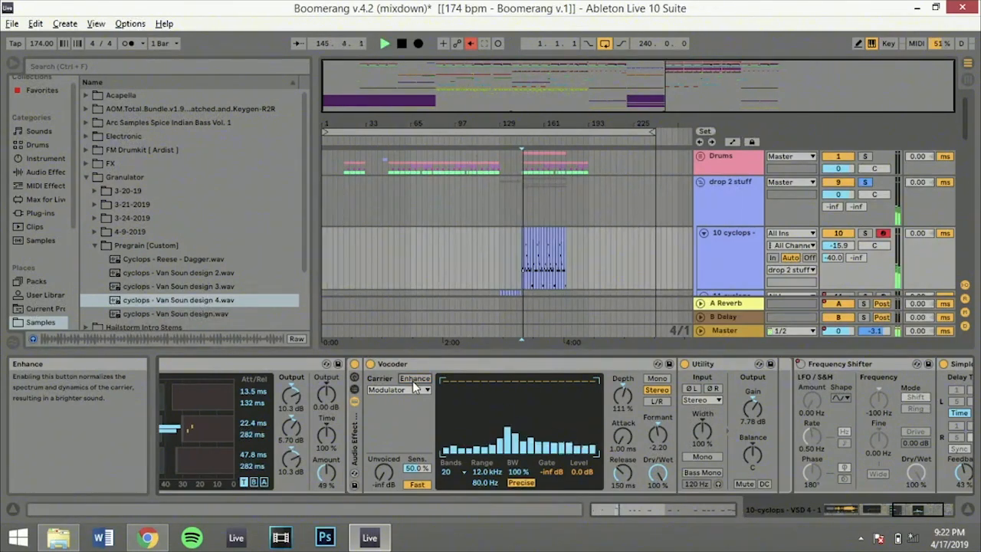
pyautogui.press('space')
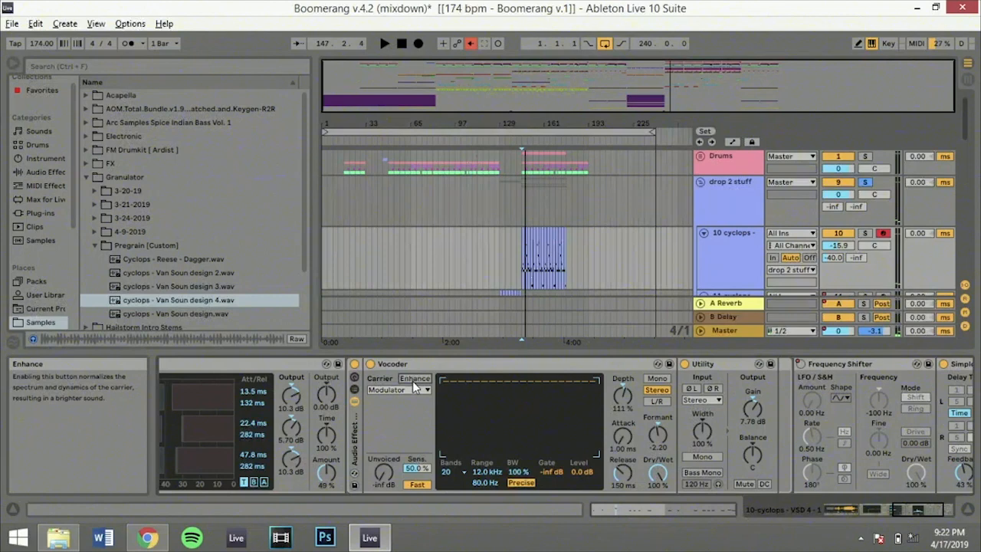
pyautogui.click(414, 379)
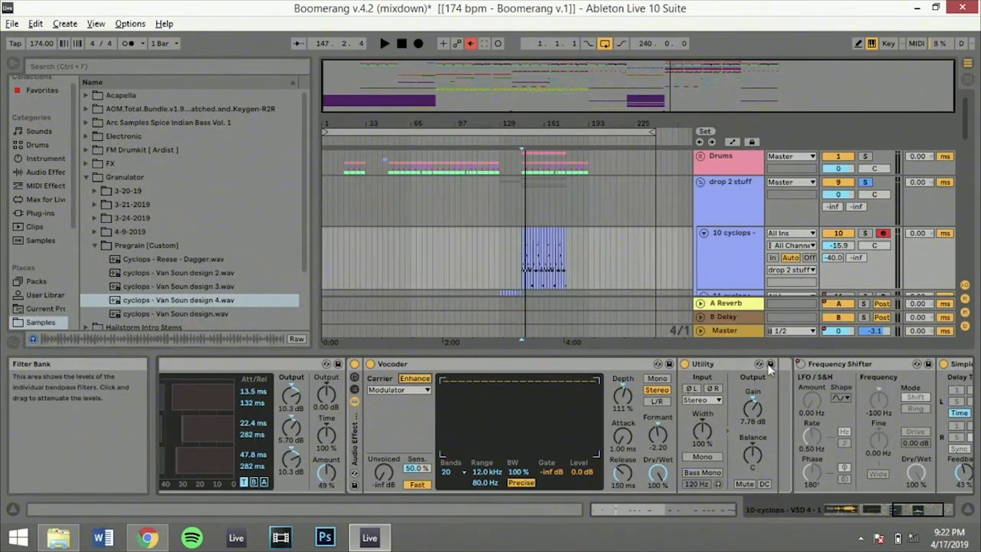
# Play from 145.1.1 with Simple Delay active, and return to the sampler, EQ Eight and OTT in the device chain
pyautogui.click(900, 514)
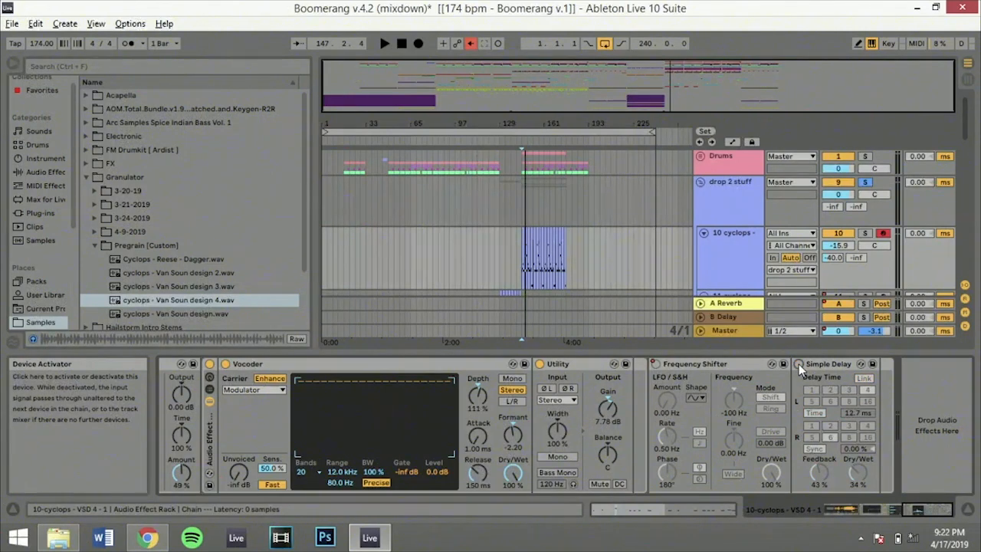
pyautogui.press('space')
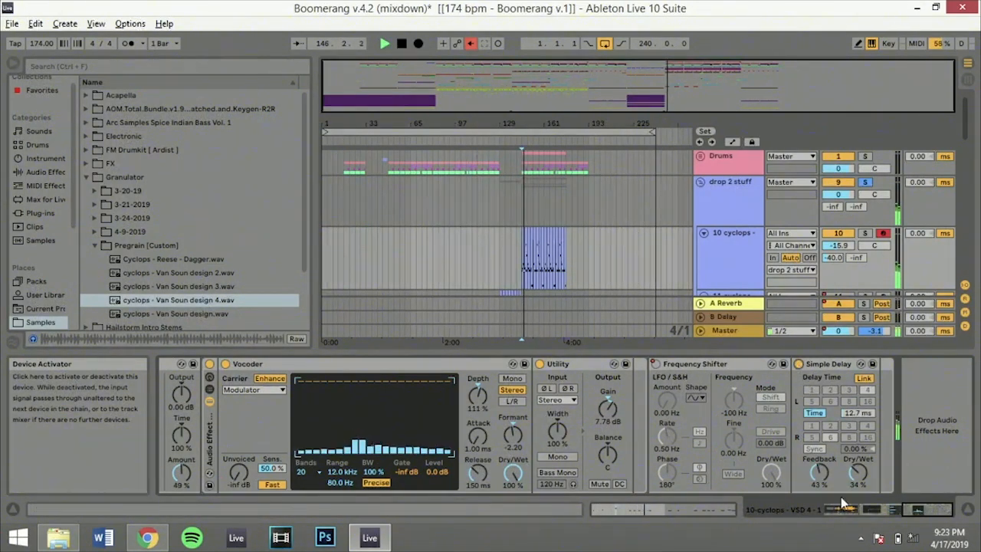
pyautogui.click(899, 512)
pyautogui.moveTo(899, 514); pyautogui.dragTo(870, 513)
pyautogui.press('space')
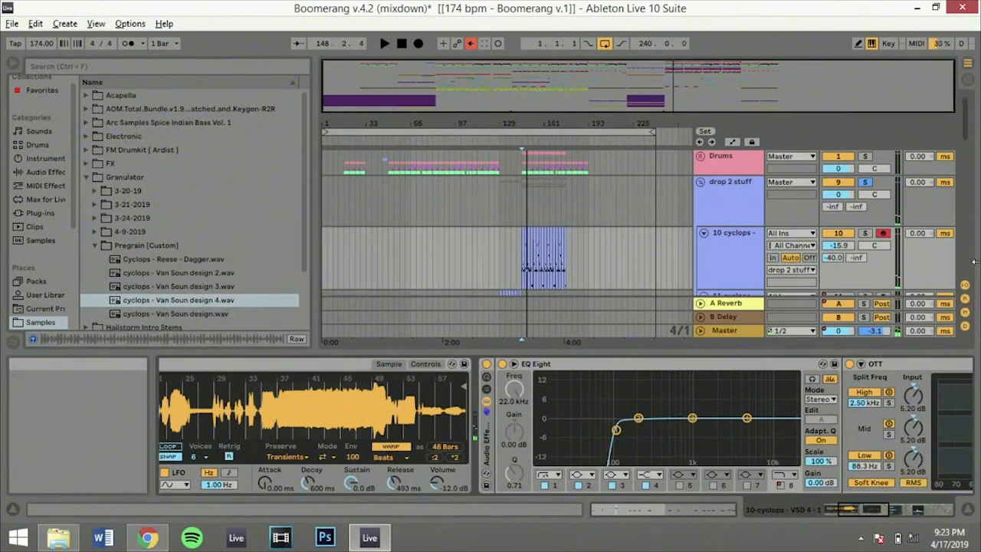
# Unsolo the drop 2 stuff group, play the full mix from 145.1.1, and place the insert marker at 161.1.1 on the second cyclops track
pyautogui.click(869, 183)
pyautogui.press('space')
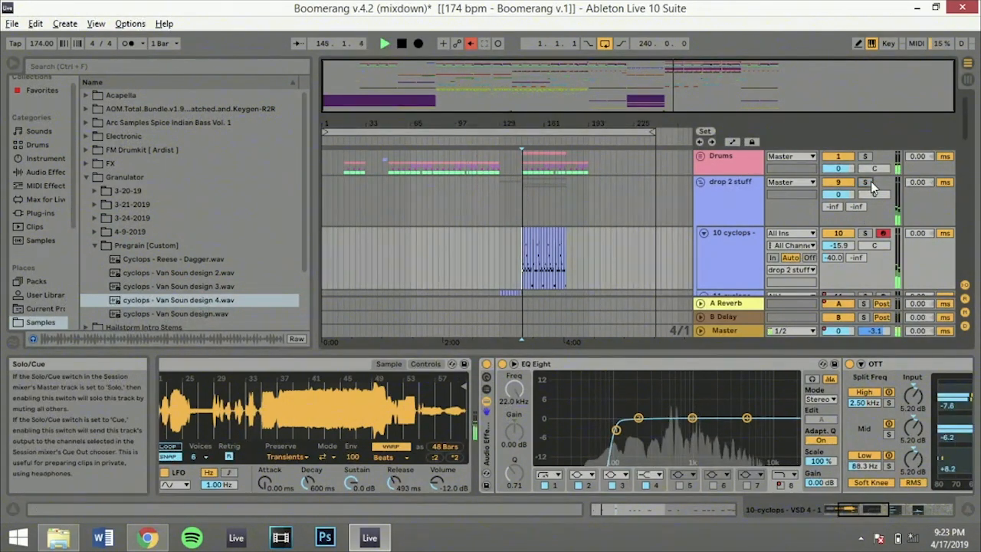
pyautogui.scroll(-2, 737, 261)
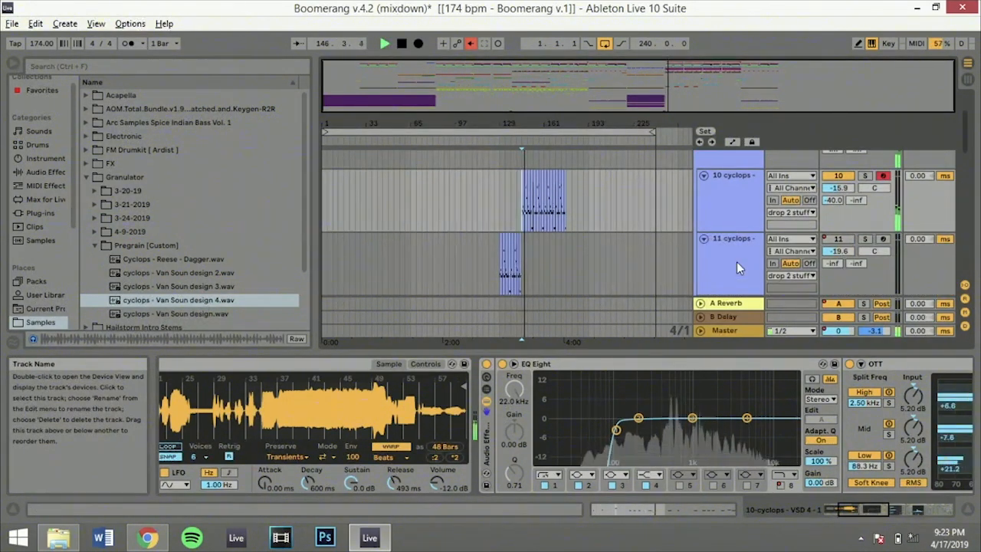
pyautogui.scroll(-3, 733, 259)
pyautogui.scroll(1, 733, 259)
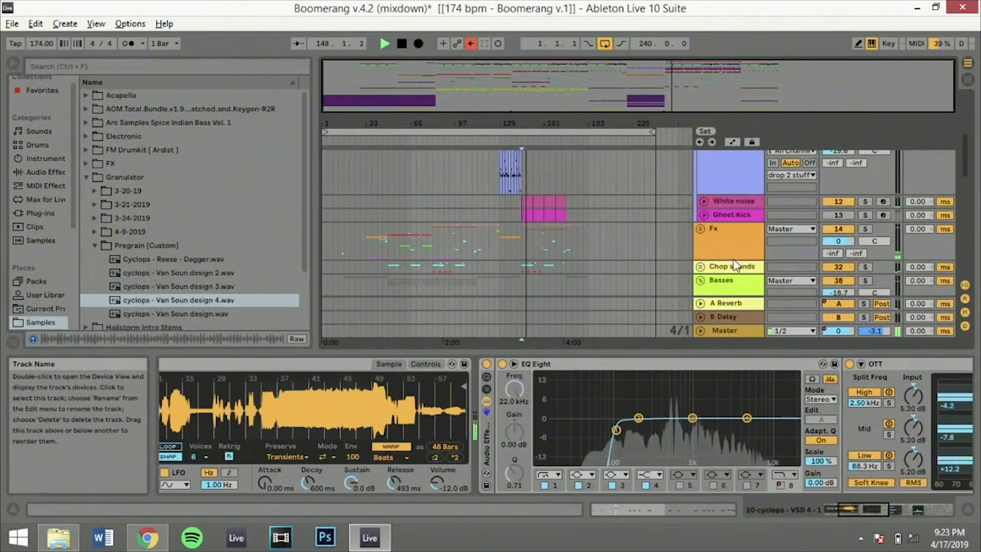
pyautogui.click(545, 173)
pyautogui.press('space')
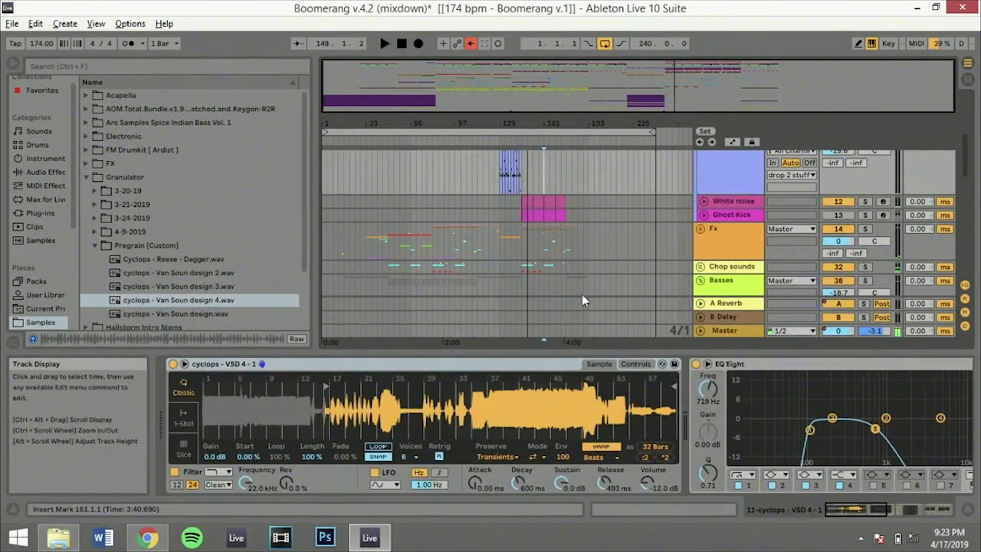
# Unfold the Fx group and review the 17 Analog track's device chain through to the Compressor and EQ Eight
pyautogui.click(699, 230)
pyautogui.scroll(-5, 699, 234)
pyautogui.scroll(3, 698, 234)
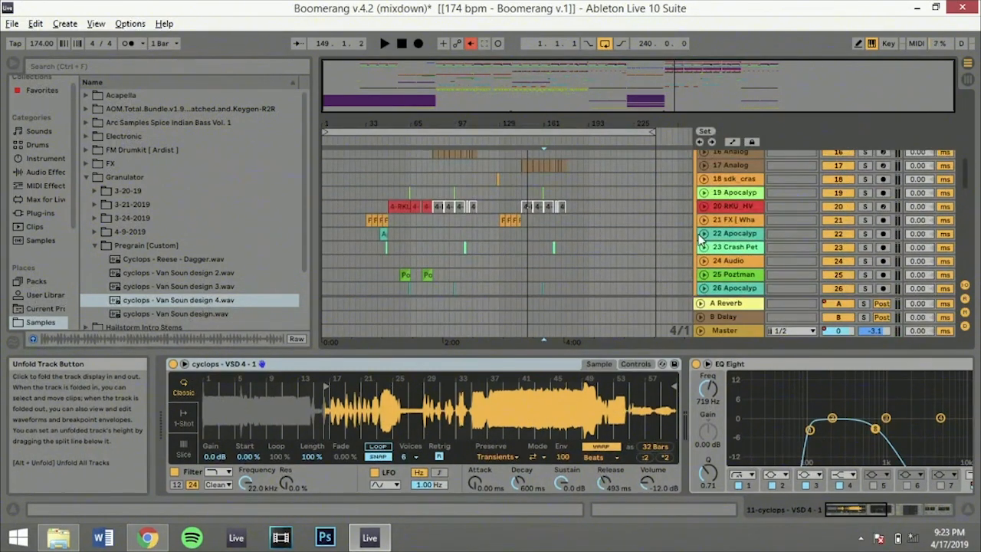
pyautogui.click(739, 165)
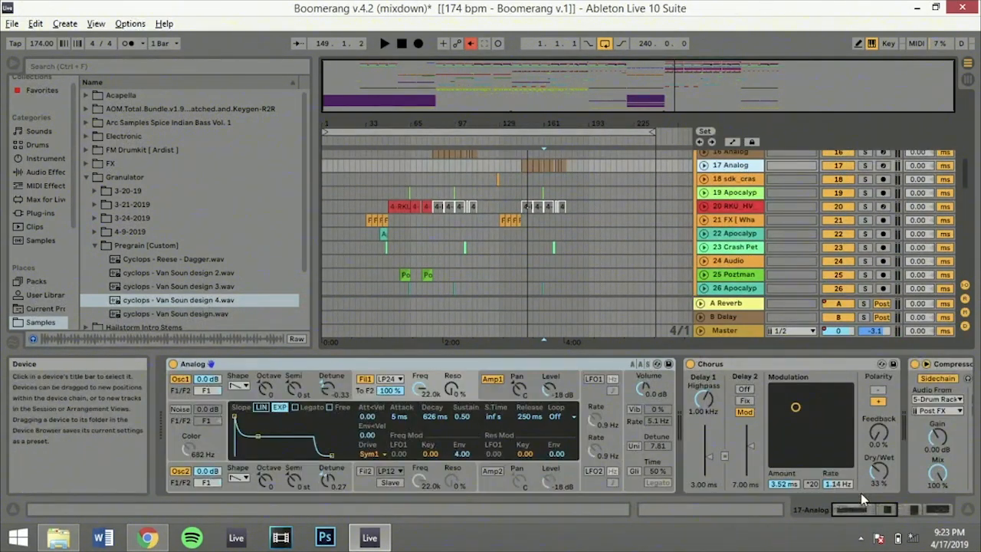
pyautogui.moveTo(862, 508); pyautogui.dragTo(926, 506)
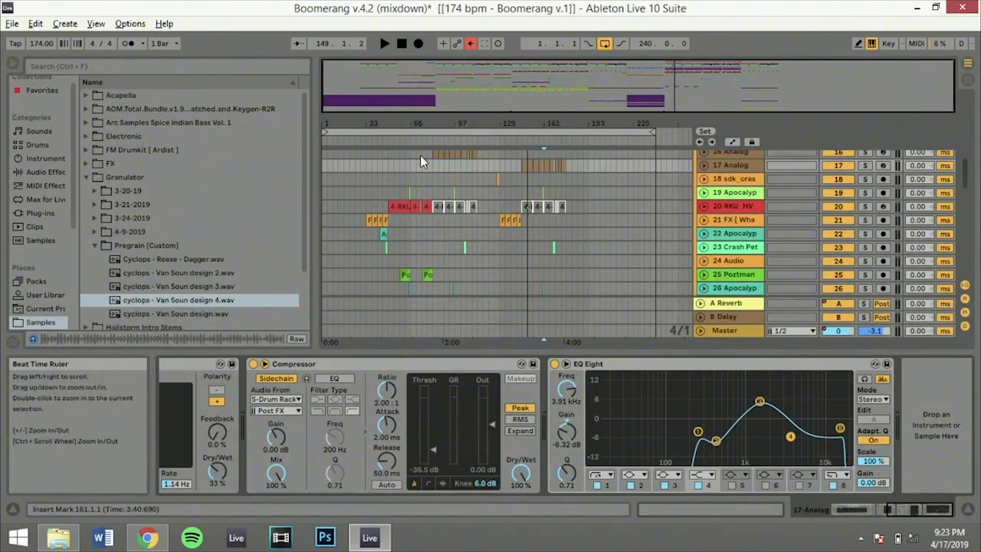
# Play from 145.1.1 and solo the 17 Analog track to audition it
pyautogui.click(434, 166)
pyautogui.scroll(2, 434, 169)
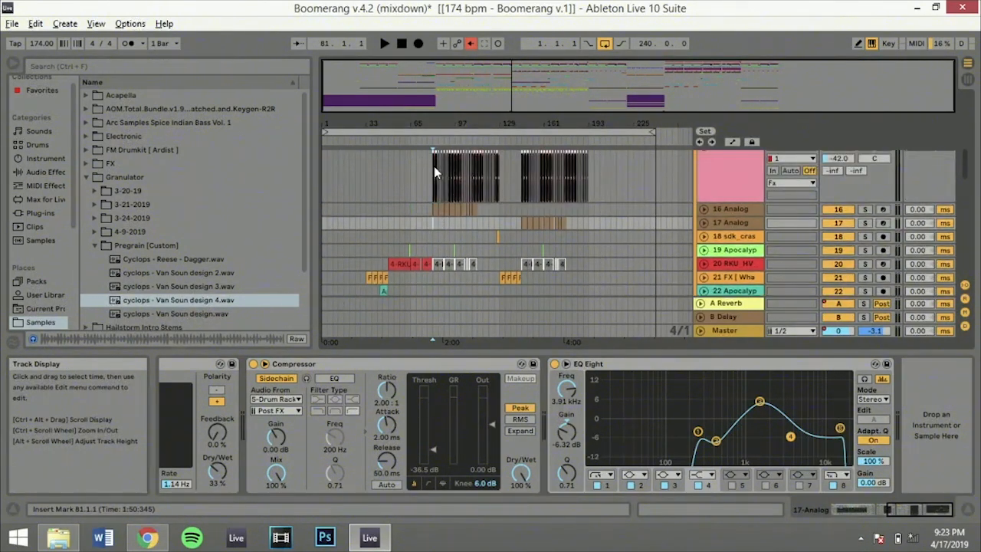
pyautogui.click(522, 212)
pyautogui.press('space')
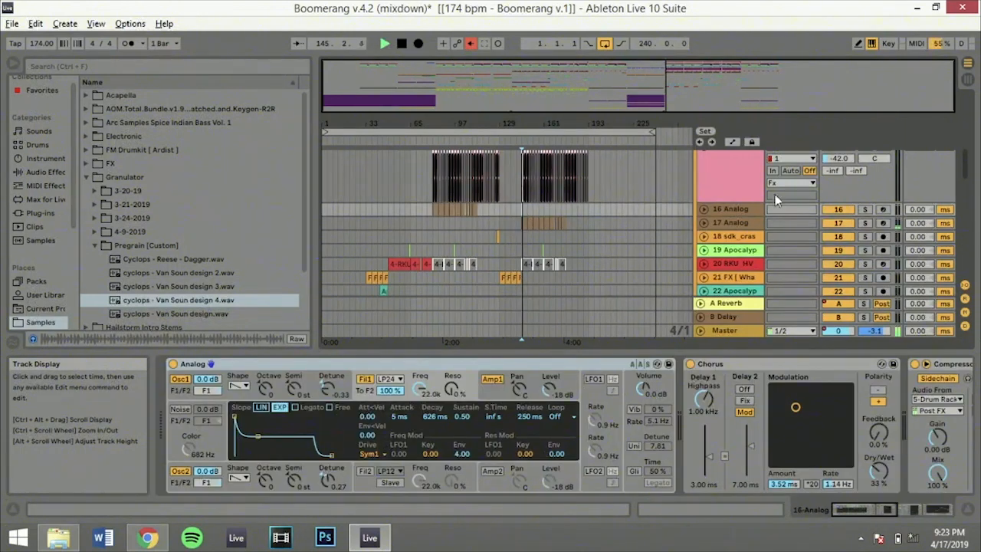
pyautogui.click(866, 222)
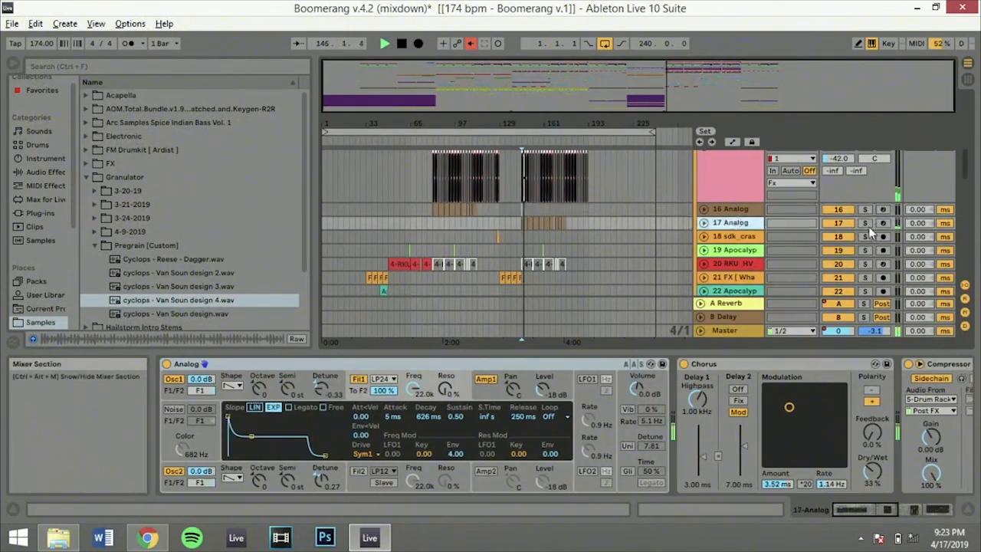
# Solo the 16 Analog track and audition it from 81.1.1
pyautogui.click(431, 221)
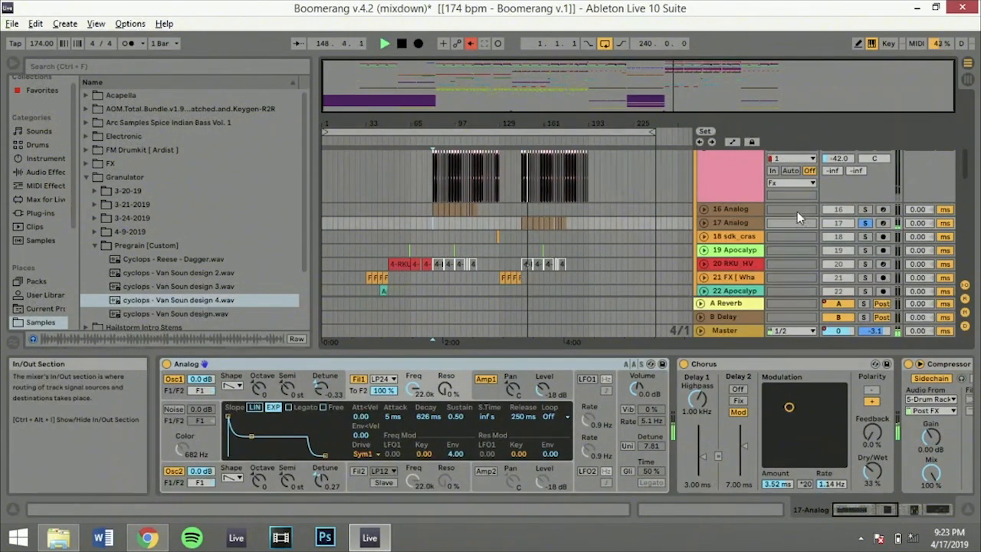
pyautogui.click(866, 210)
pyautogui.press('space')
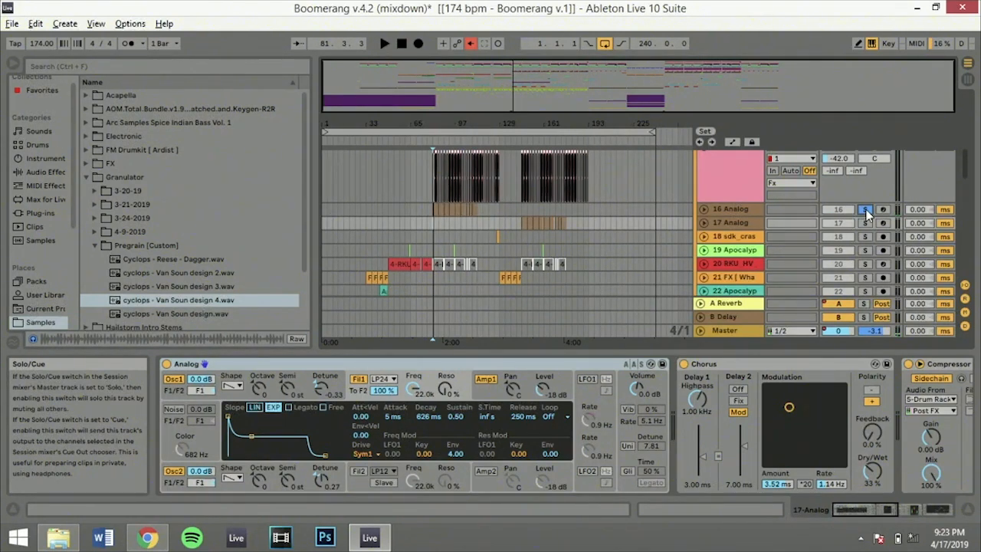
pyautogui.press('space')
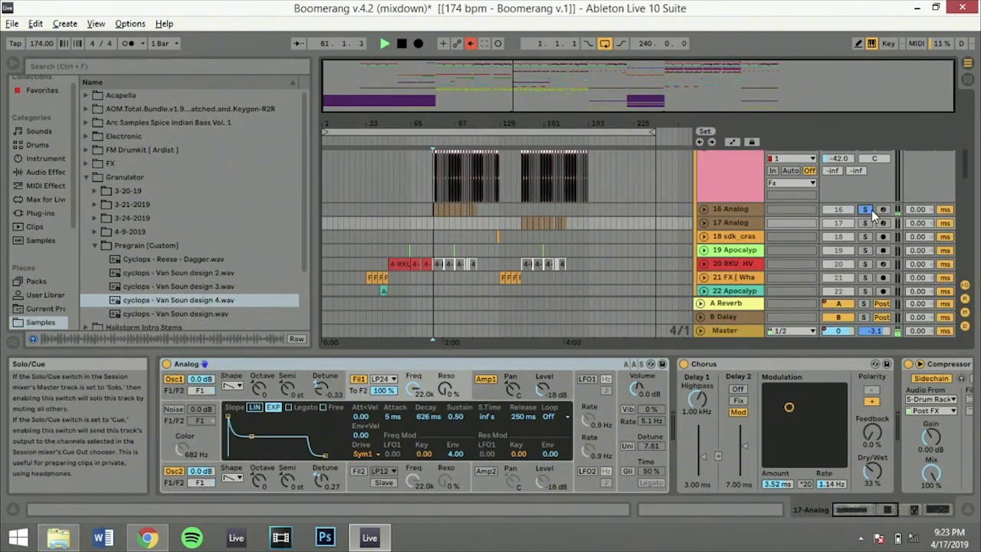
# Clear the Analog track solos and play all tracks from 145.1.1
pyautogui.click(522, 210)
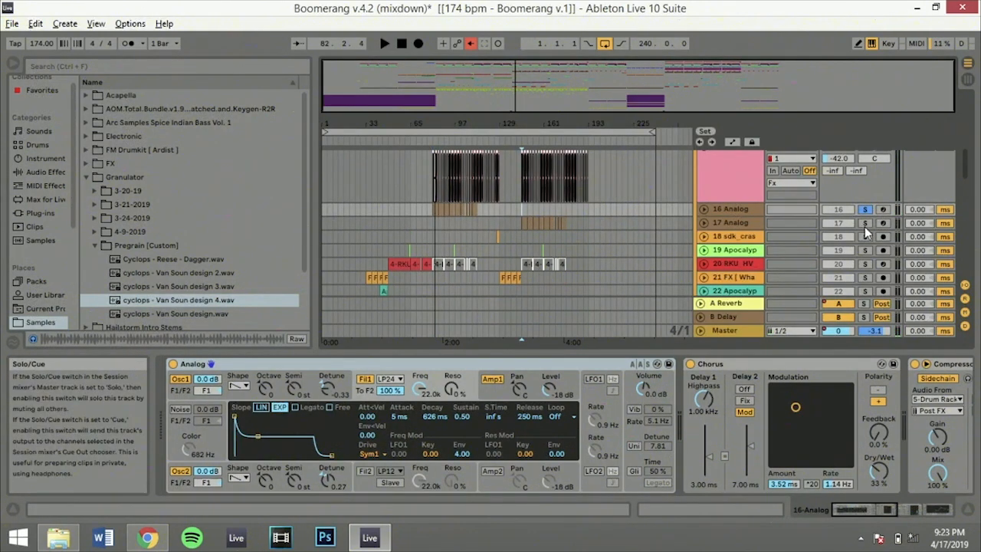
pyautogui.click(865, 225)
pyautogui.click(864, 226)
pyautogui.press('space')
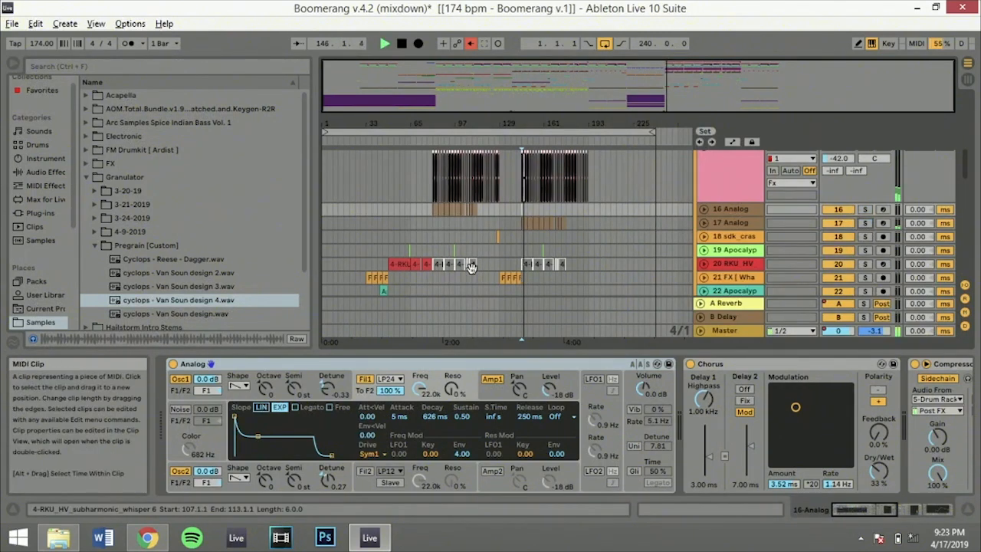
# Fold the drop 2 stuff group and stop playback
pyautogui.scroll(5, 571, 252)
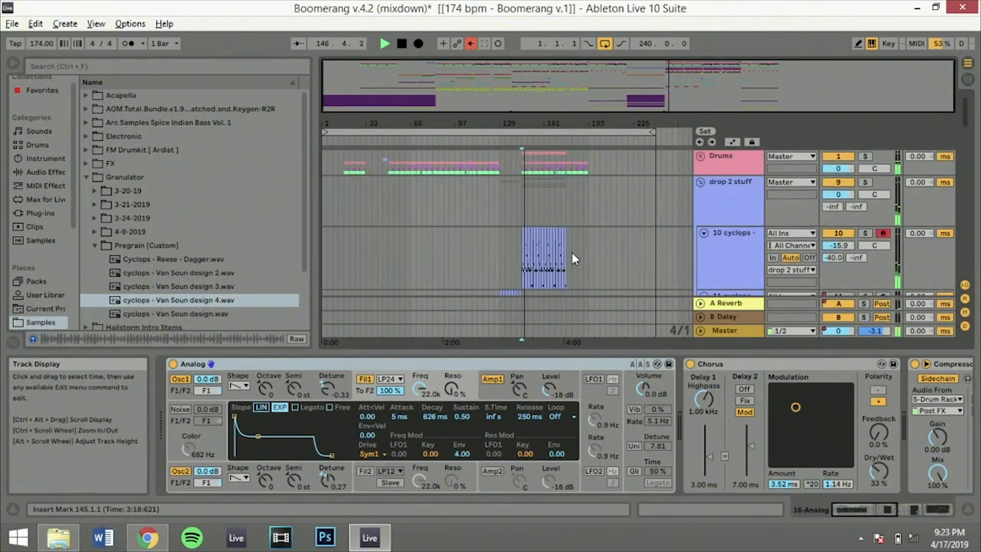
pyautogui.click(700, 183)
pyautogui.scroll(-5, 551, 231)
pyautogui.scroll(5, 551, 231)
pyautogui.press('space')
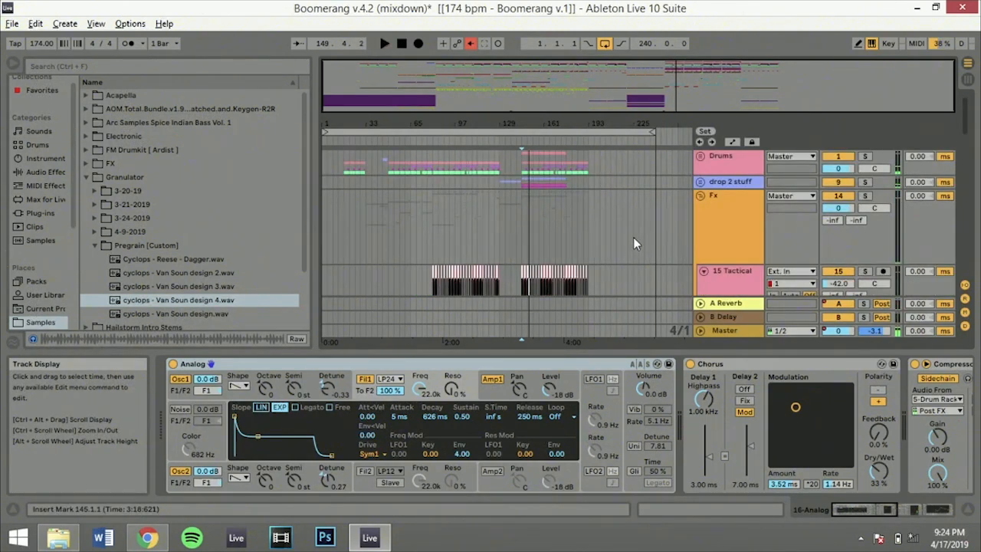
# Look over the Fx group's tracks around the second drop and fold the Basses group
pyautogui.scroll(-5, 633, 236)
pyautogui.scroll(-1, 633, 237)
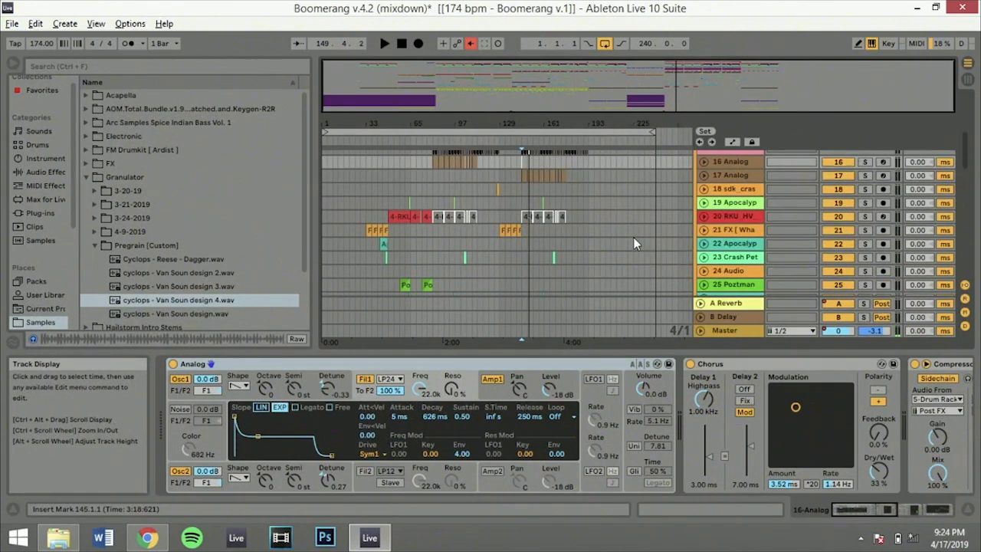
pyautogui.moveTo(675, 86); pyautogui.dragTo(675, 153)
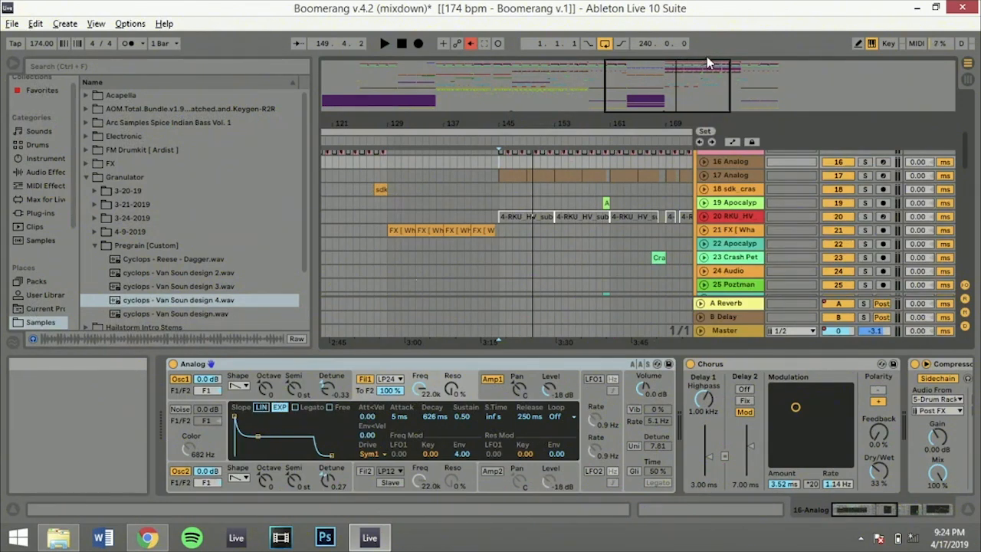
pyautogui.doubleClick(727, 73)
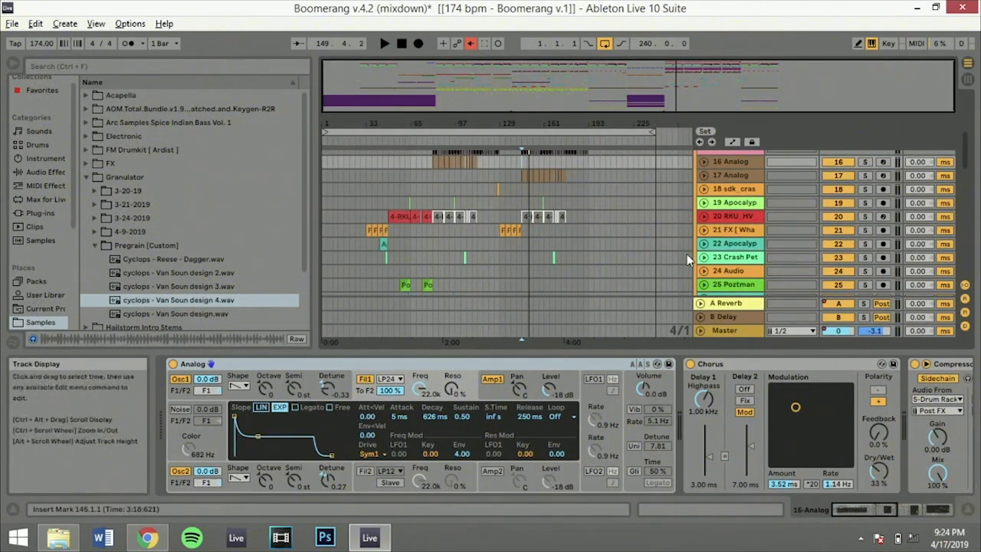
pyautogui.scroll(-10, 568, 235)
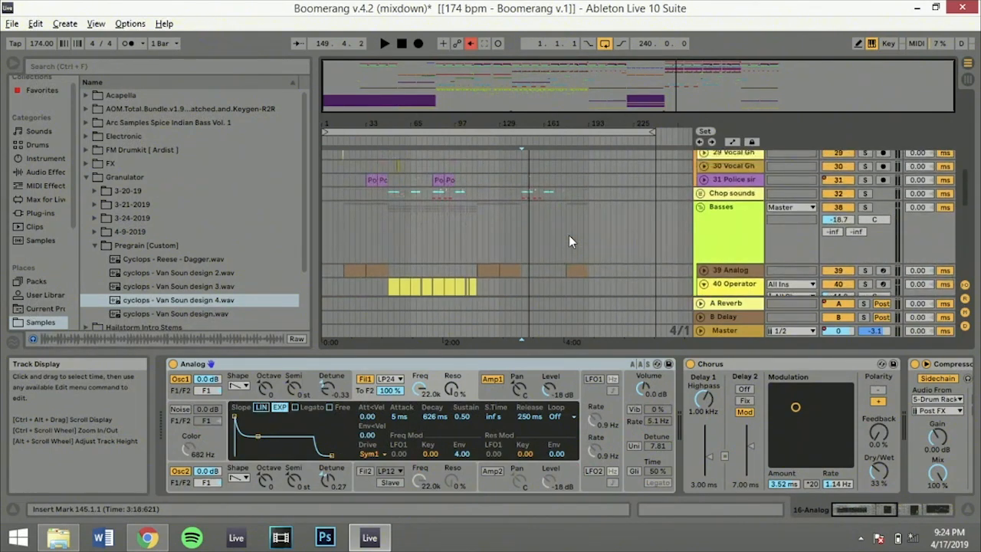
pyautogui.click(701, 208)
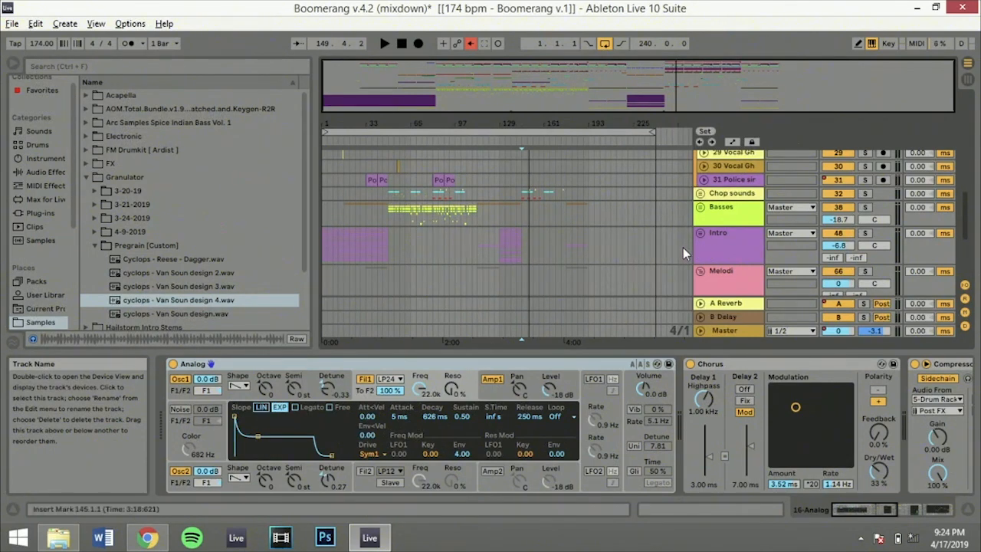
# Select the time range 113.1.1 to 129.1.1 across the Chromaphone, two Serum and Vocal tracks
pyautogui.scroll(-3, 683, 247)
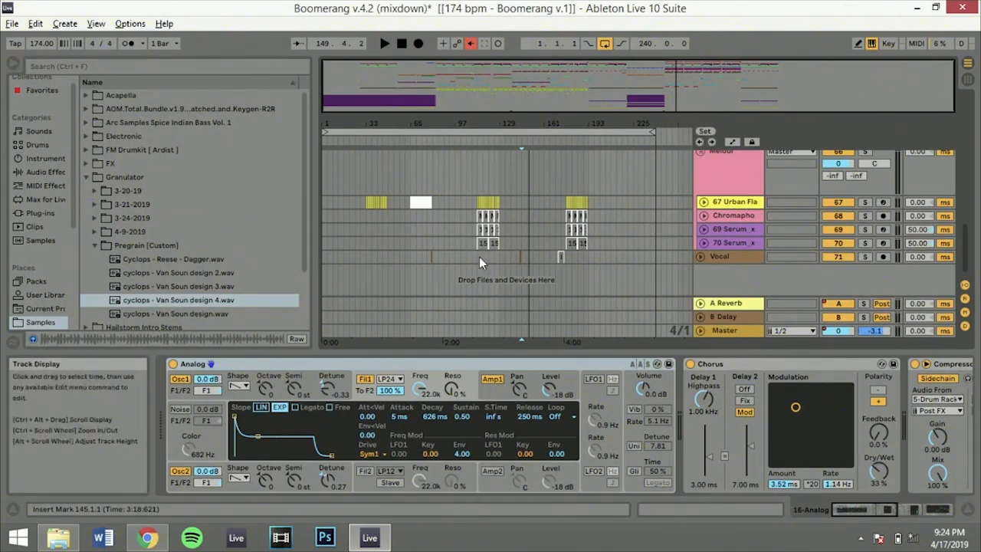
pyautogui.moveTo(481, 259); pyautogui.dragTo(494, 225)
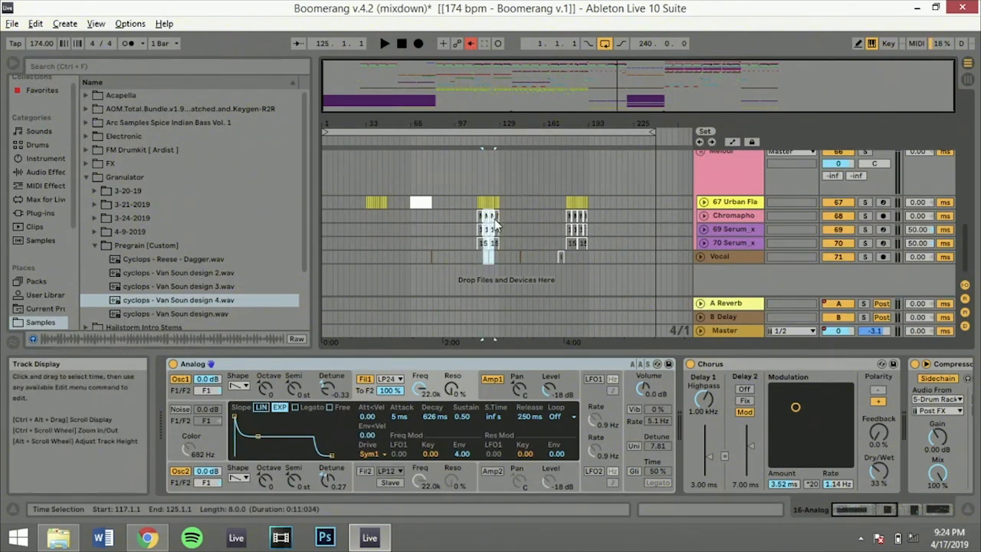
pyautogui.moveTo(499, 259); pyautogui.dragTo(481, 220)
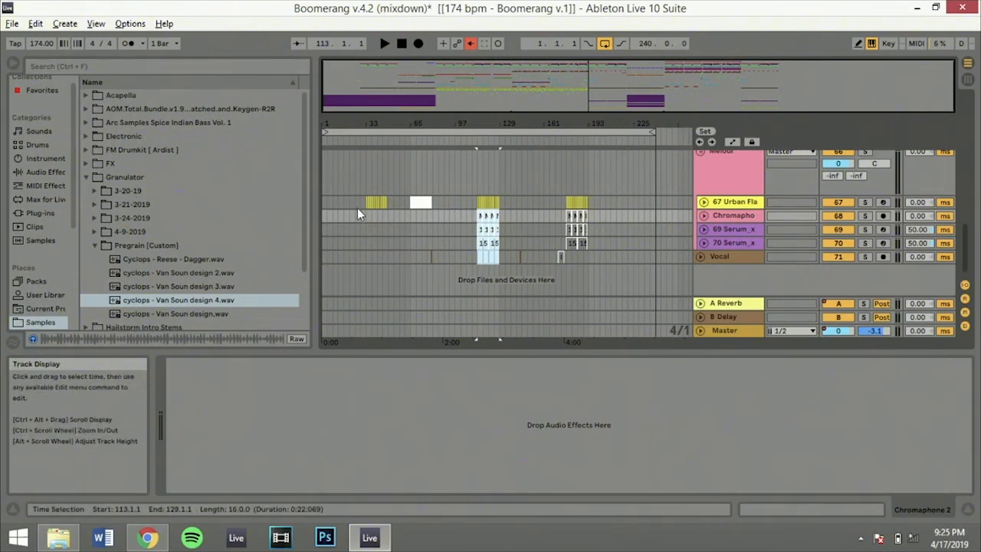
# Place the insert marker at 49.1.1 on the 15 Tactical track and fold the Fx group
pyautogui.scroll(10, 393, 203)
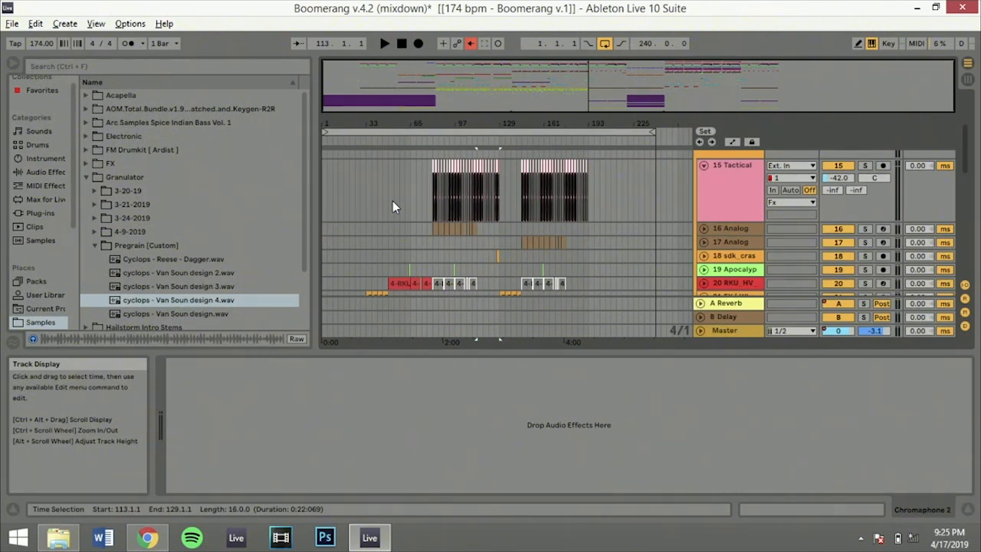
pyautogui.click(388, 200)
pyautogui.scroll(3, 388, 200)
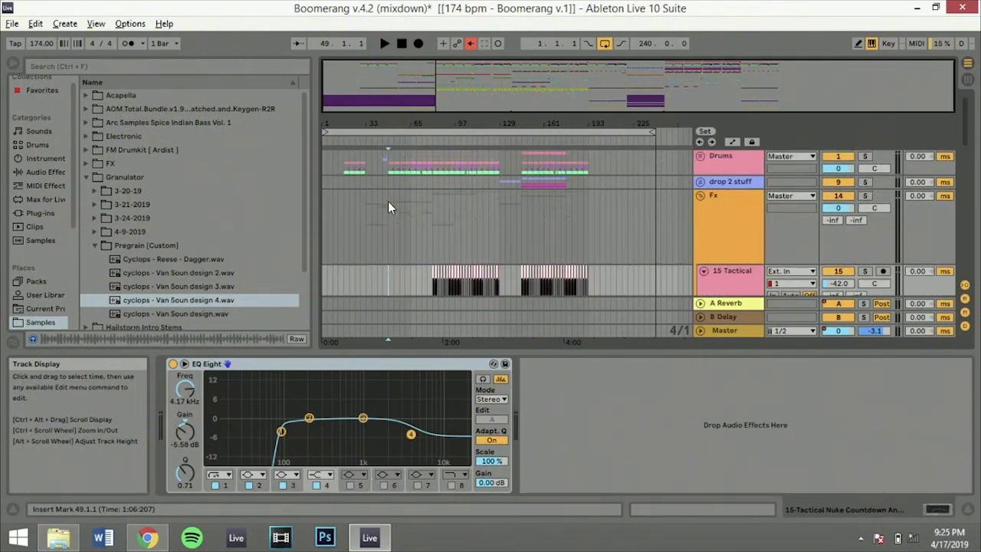
pyautogui.click(702, 196)
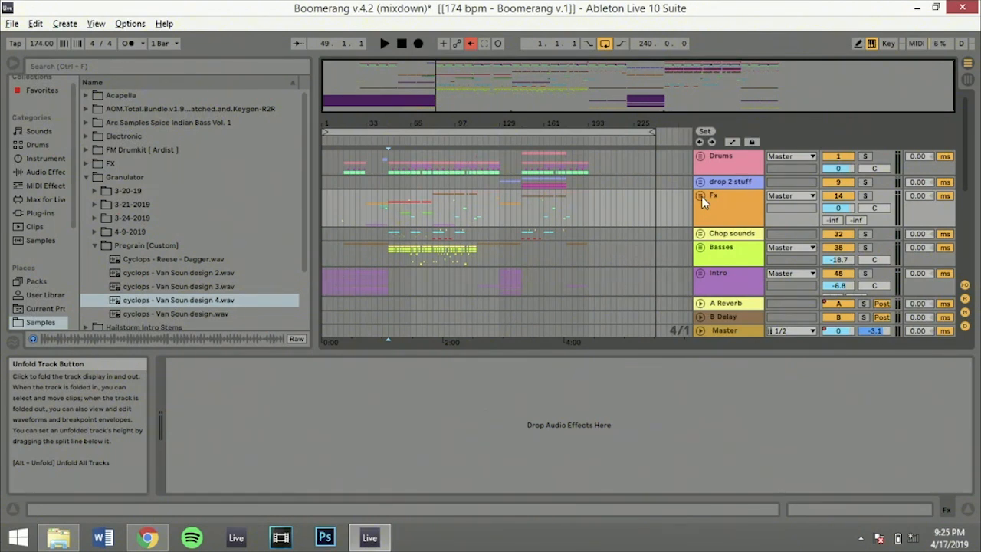
# Fold the Melodi group and return to the Drums group in the arrangement
pyautogui.scroll(-3, 702, 197)
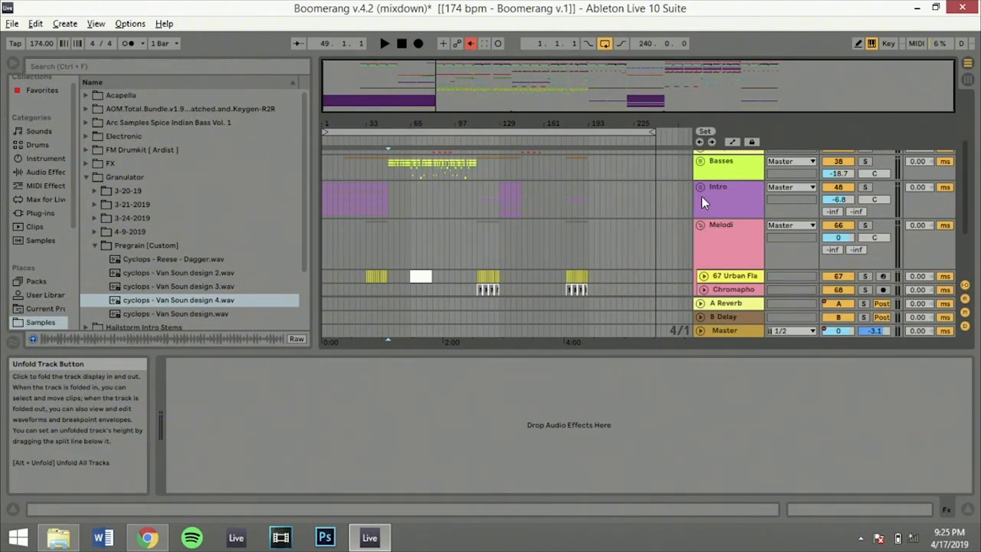
pyautogui.scroll(-3, 702, 196)
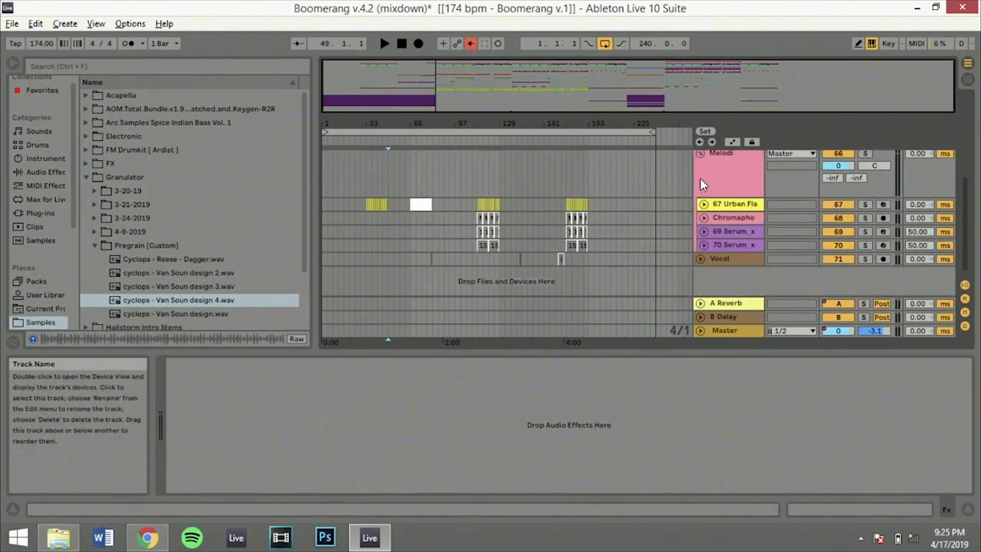
pyautogui.click(701, 154)
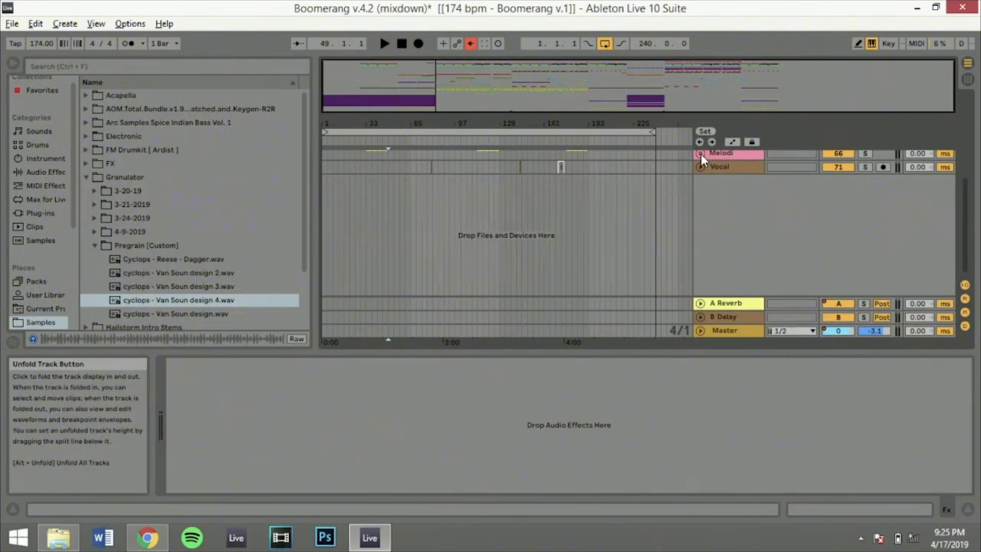
pyautogui.scroll(2, 702, 159)
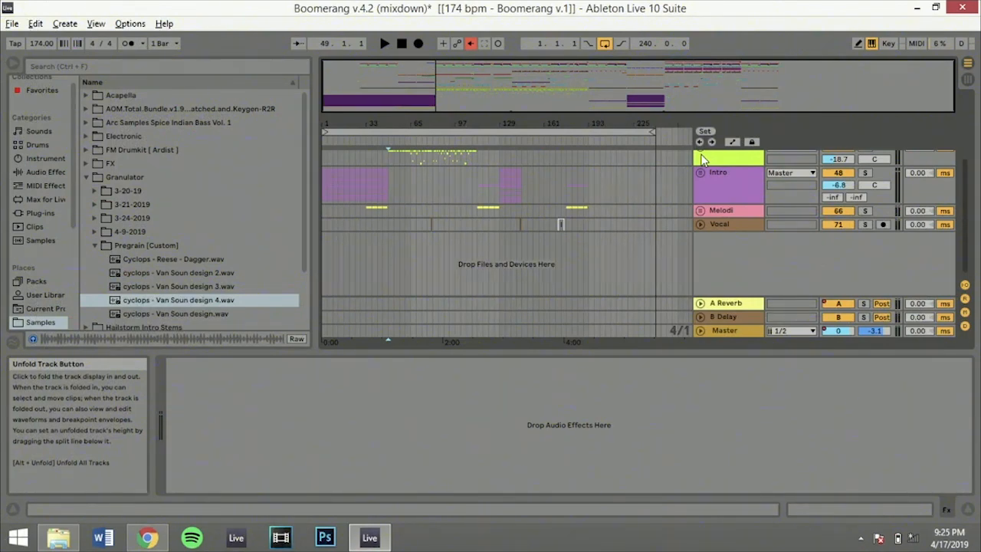
pyautogui.scroll(4, 703, 159)
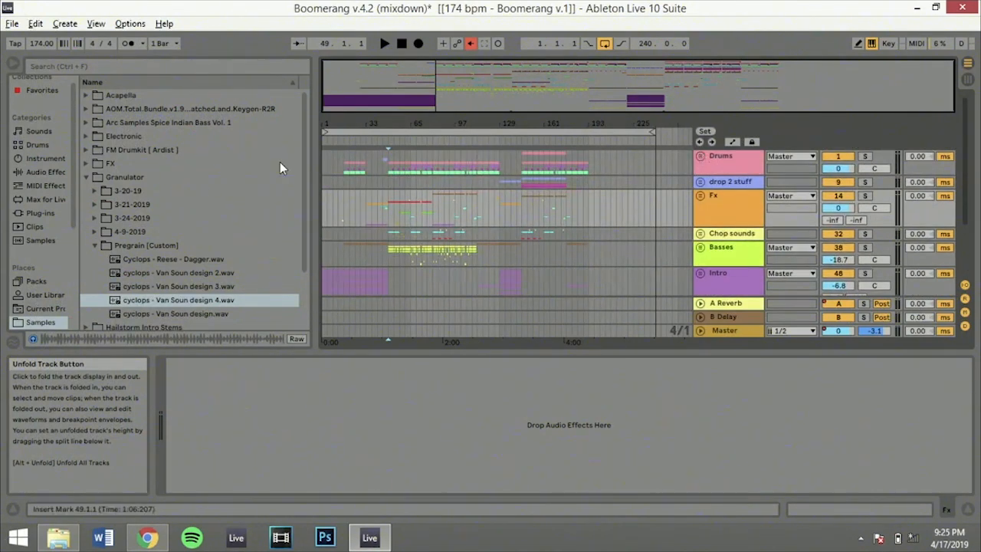
# Collapse the Granulator sample folder, expand the FX folder, and select Glitchedtones Feedback Loop FX & Atmospheres
pyautogui.click(127, 175)
pyautogui.press('Left')
pyautogui.press('Up')
pyautogui.press('Right')
pyautogui.press('Down')
pyautogui.press('Down')
# Expand the Glitchedtones feedback loop folder and its Feedback FX subfolder, and select Feedback FX 01.wav
pyautogui.press('Down')
pyautogui.press('Down')
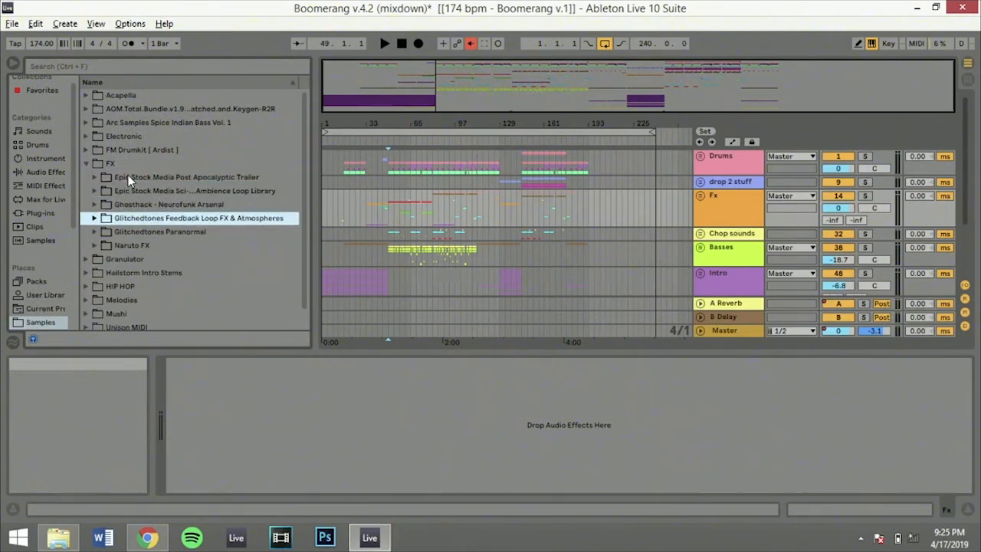
pyautogui.press('Right')
pyautogui.press('Down')
pyautogui.press('Down')
# Audition Feedback FX 02.wav through Feedback FX 05.wav in the Feedback FX sample folder
pyautogui.press('Down')
pyautogui.press('Down')
pyautogui.press('Right')
pyautogui.press('Down')
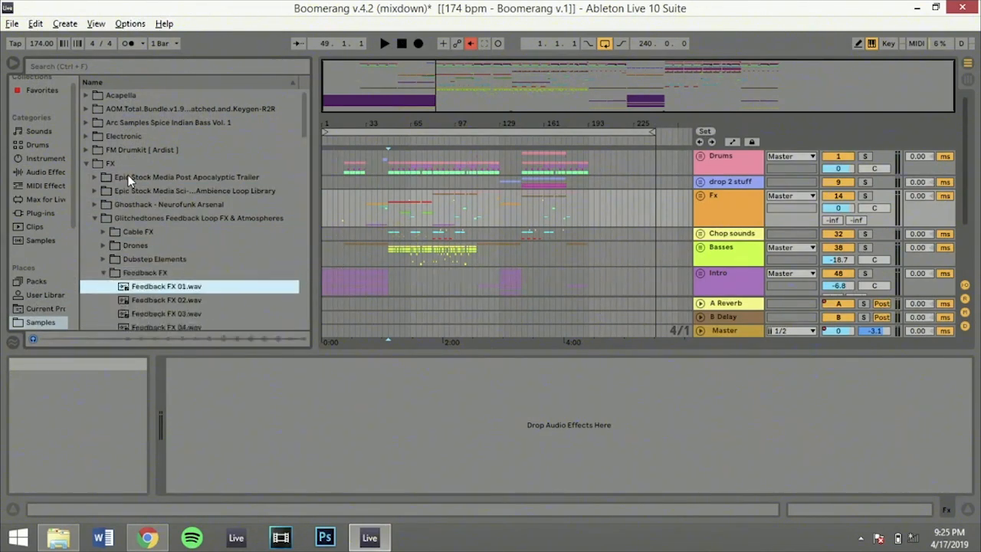
pyautogui.press('Down')
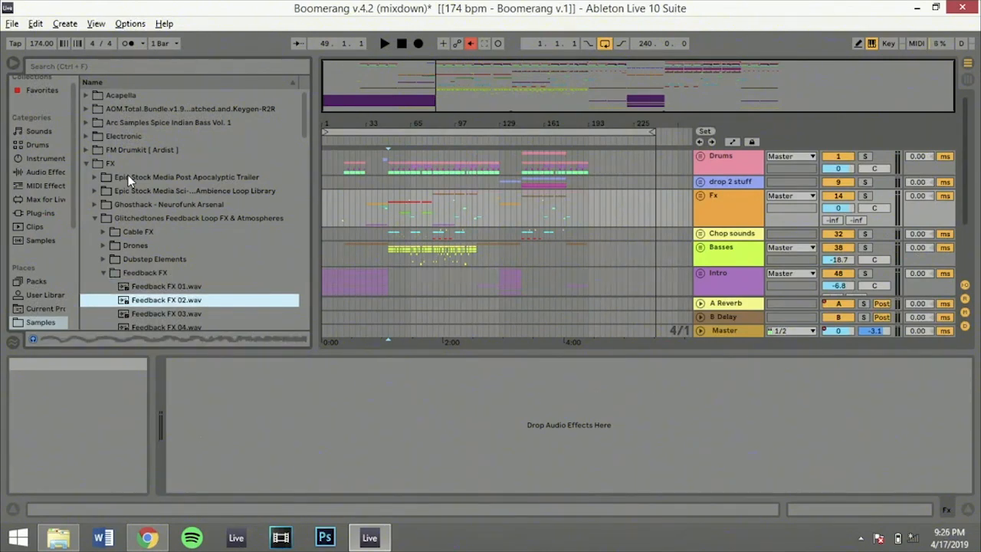
pyautogui.press('Down')
pyautogui.press('Down')
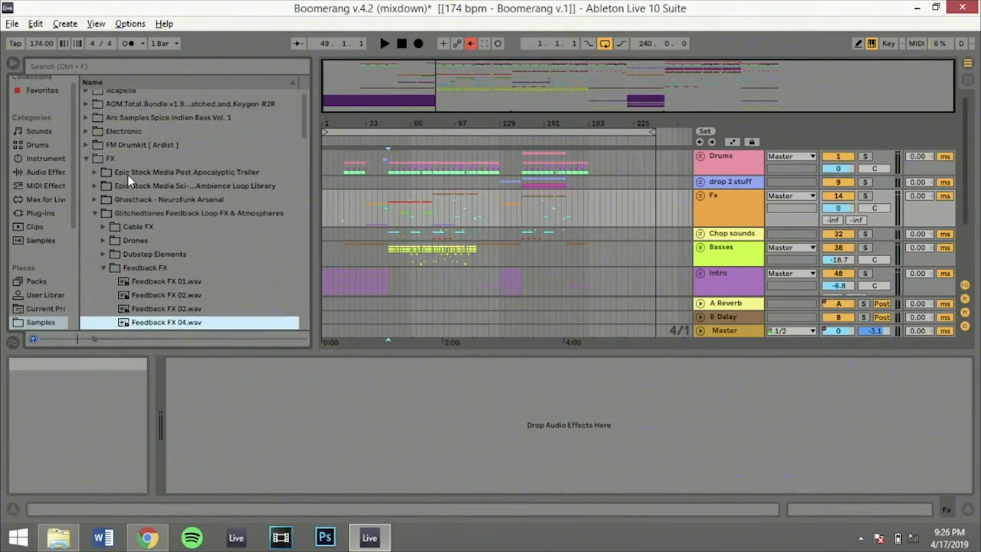
pyautogui.press('Down')
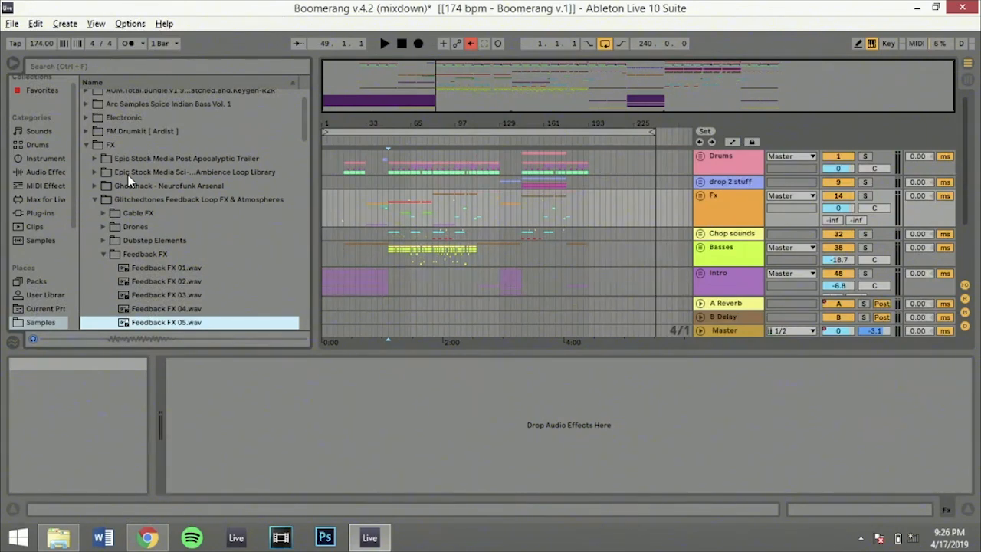
# Solo the Fx group and play the arrangement from 49.1.1
pyautogui.click(387, 199)
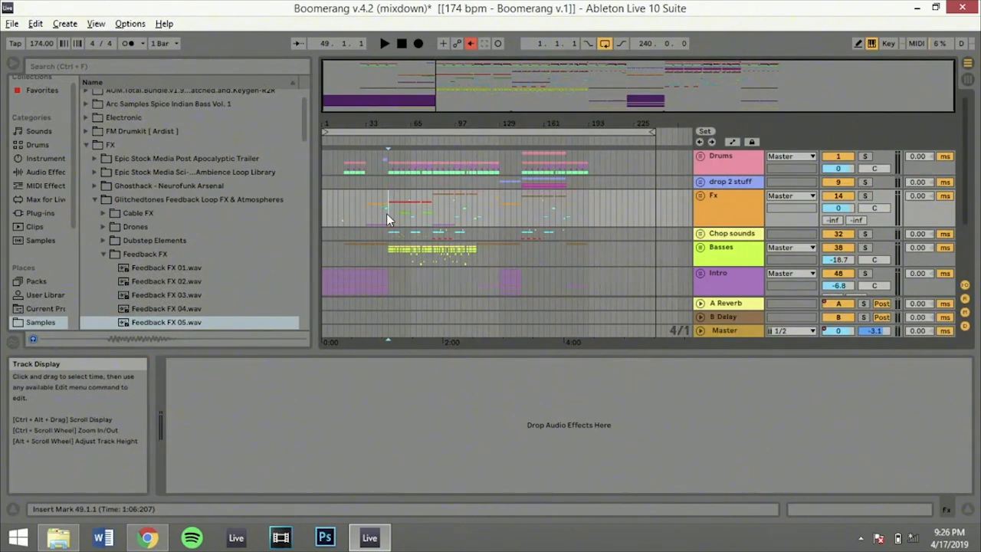
pyautogui.click(865, 196)
pyautogui.press('space')
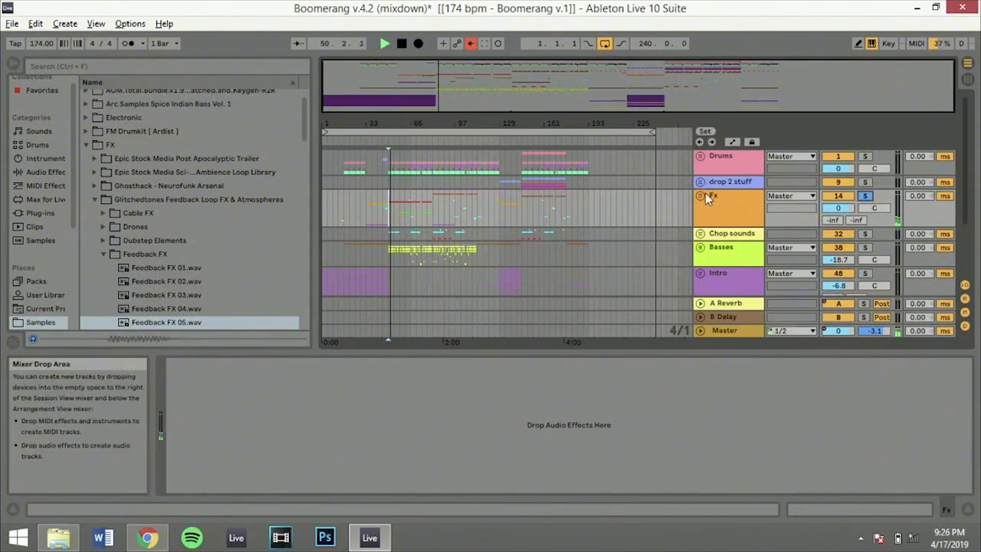
# Unfold the Fx group, show the devices of track 20 RKU_HV, and arm that track for recording
pyautogui.click(700, 195)
pyautogui.scroll(-4, 712, 246)
pyautogui.scroll(3, 712, 245)
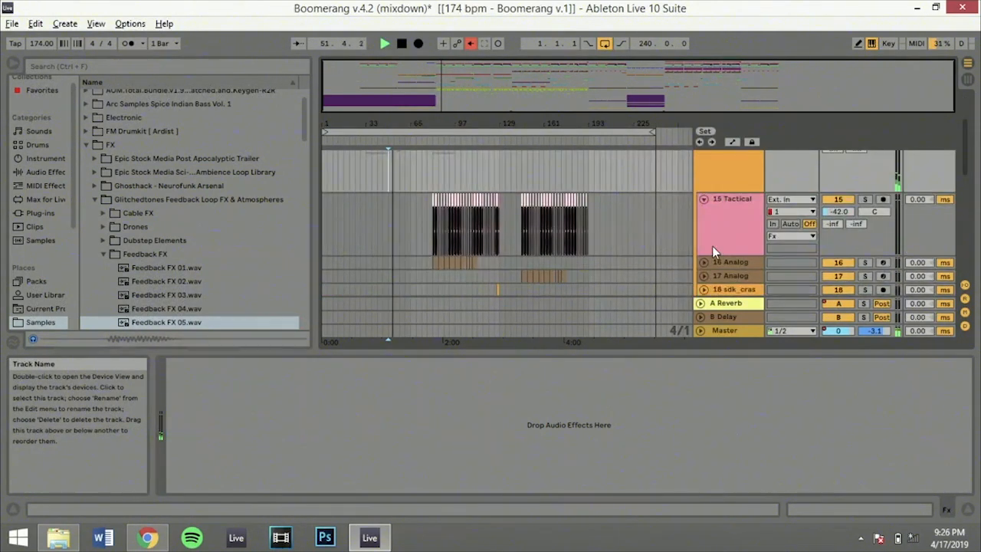
pyautogui.scroll(-3, 712, 246)
pyautogui.click(726, 187)
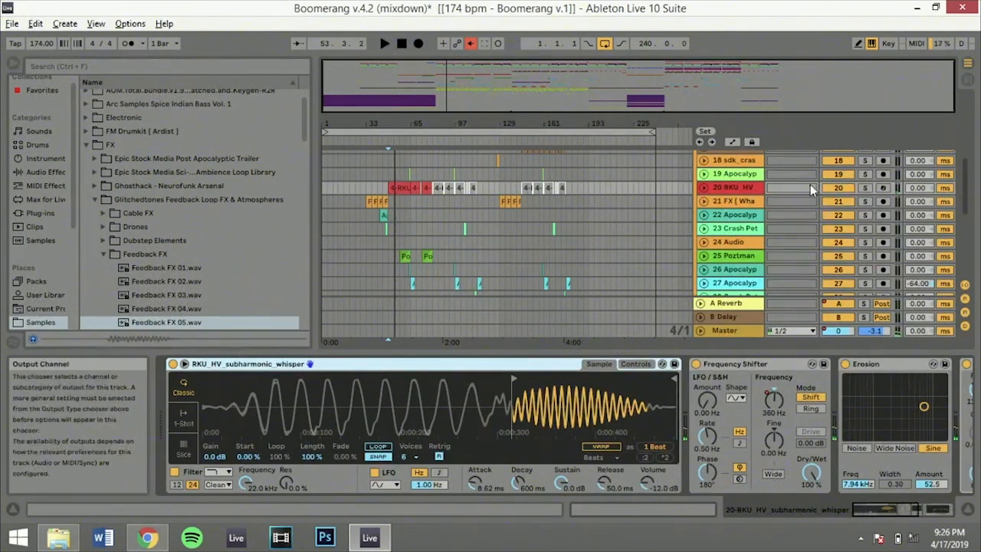
pyautogui.click(883, 190)
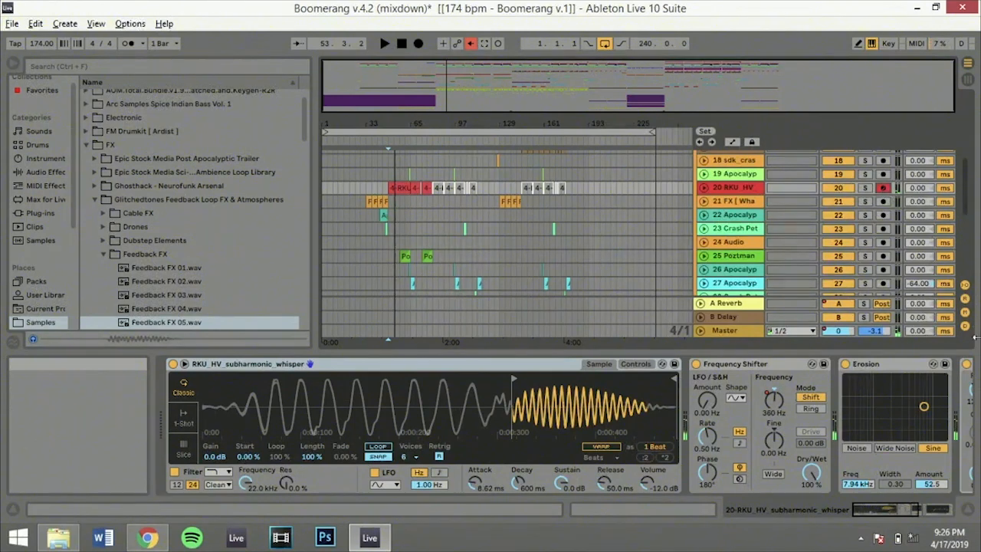
# Audition the RKU_HV_subharmonic_whisper sample from its very beginning with Frequency Shifter and Erosion bypassed
pyautogui.click(696, 364)
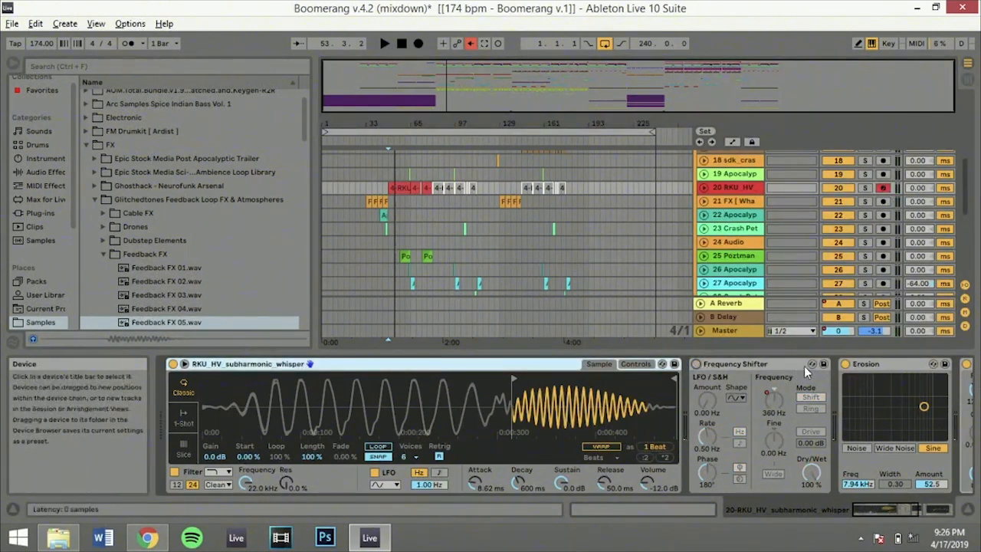
pyautogui.click(846, 364)
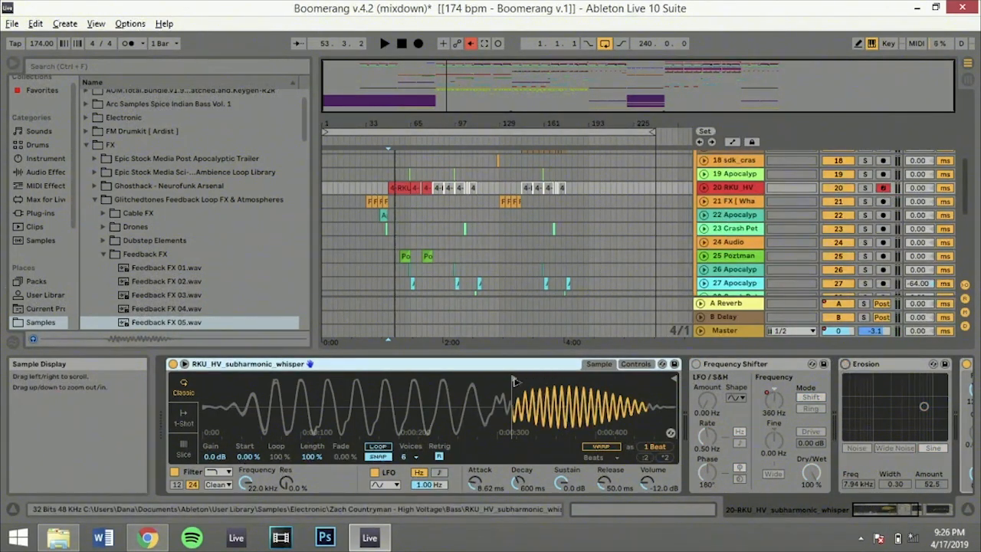
pyautogui.moveTo(514, 379); pyautogui.dragTo(184, 324)
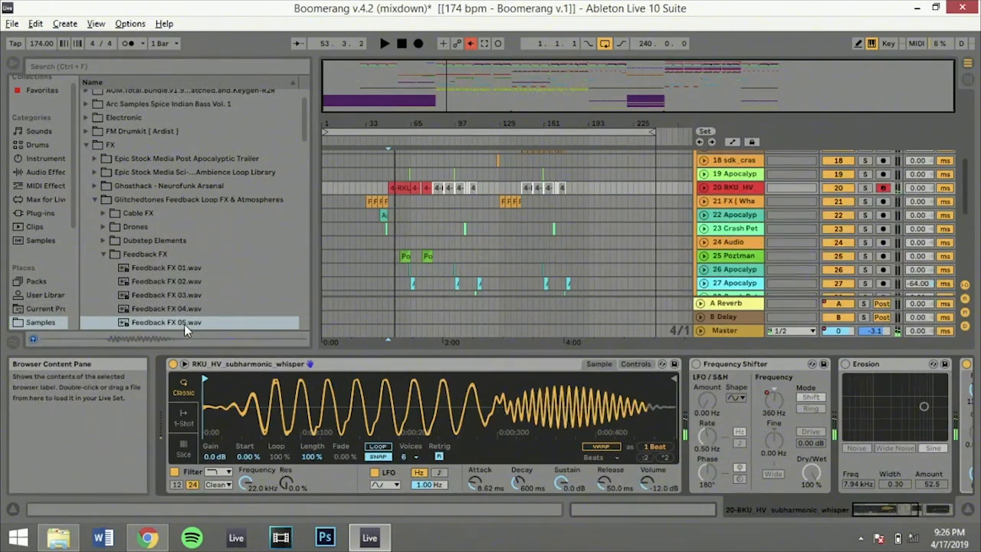
pyautogui.press('x')
pyautogui.press('a')
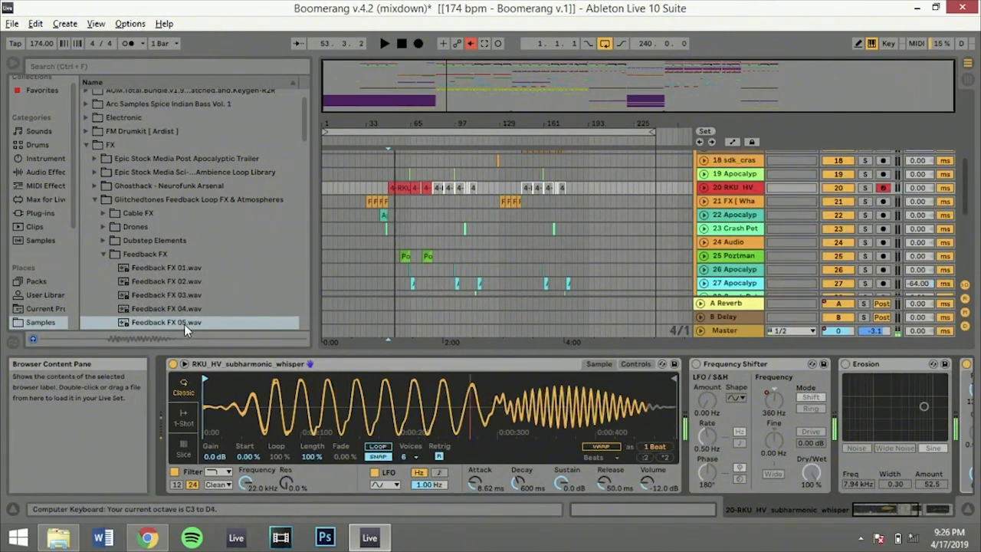
pyautogui.press('x')
# Undo the sample start and device bypass changes, and play the whisper sound with its effects
pyautogui.hotkey('ctrl', 'z')
pyautogui.hotkey('ctrl', 'z')
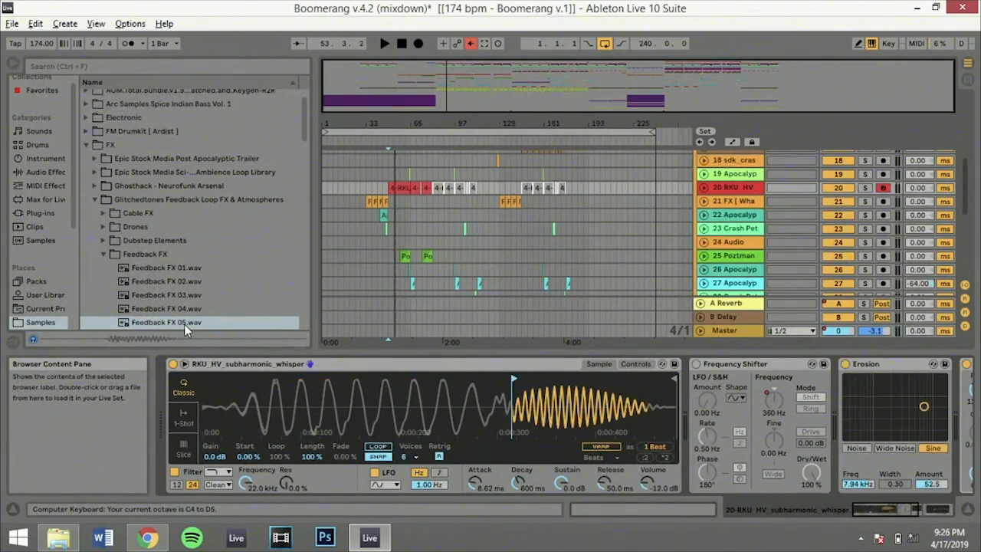
pyautogui.hotkey('ctrl', 'z')
pyautogui.press('a')
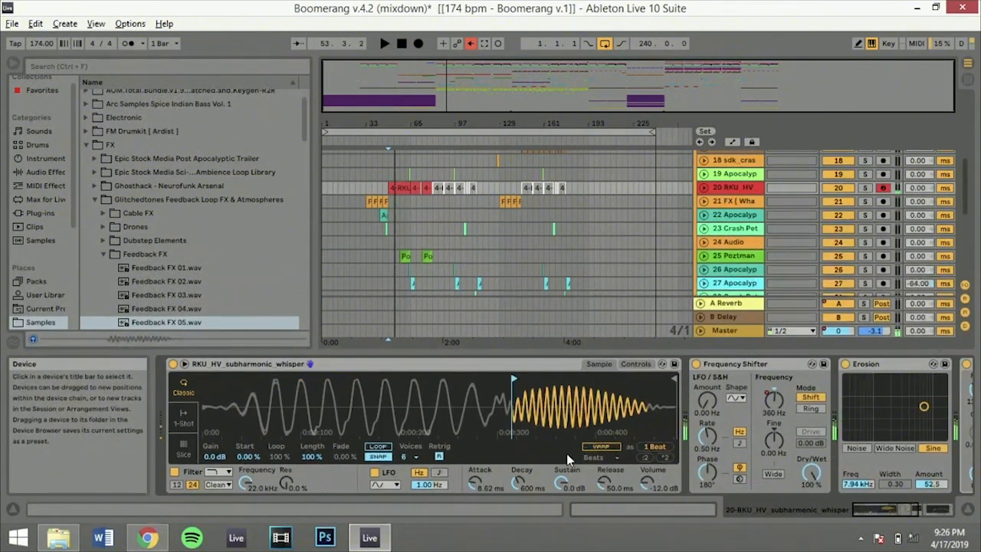
pyautogui.press('z')
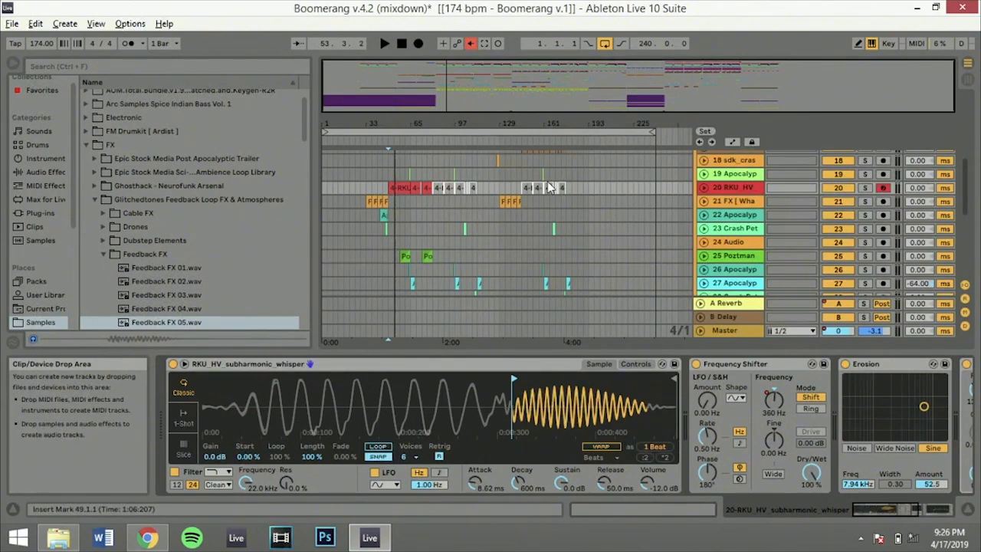
# Look through the remaining Fx tracks, turn off the Fx group's solo, and fold the group
pyautogui.scroll(-5, 547, 181)
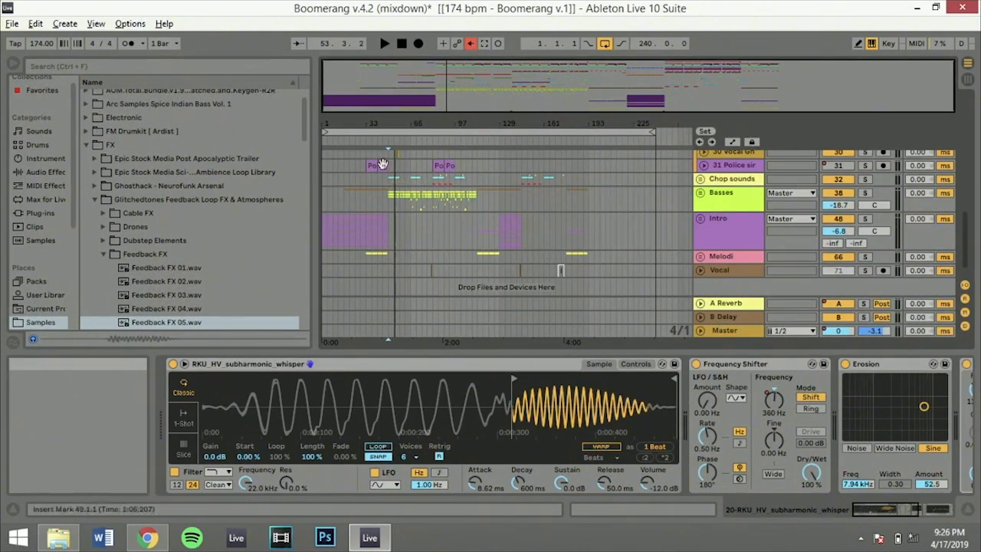
pyautogui.scroll(5, 386, 171)
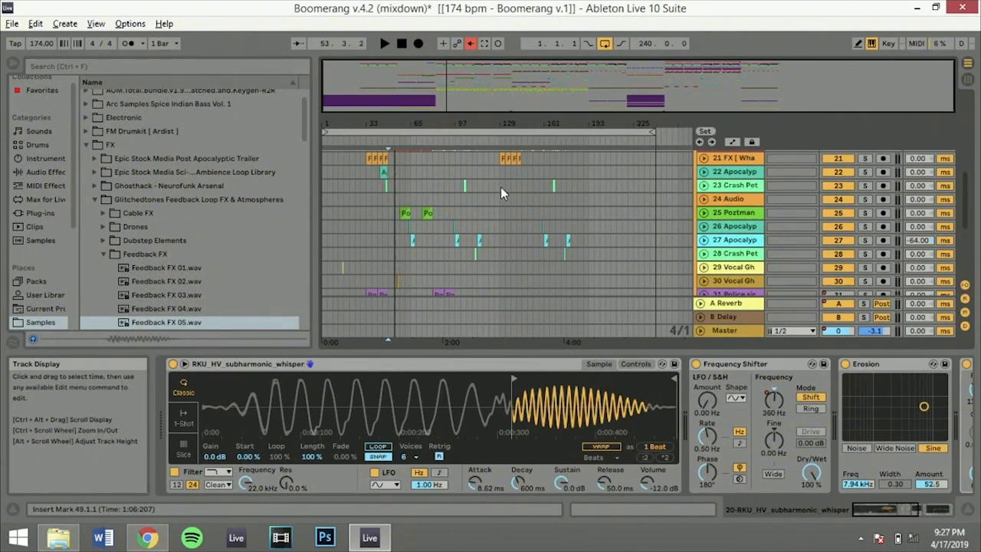
pyautogui.scroll(10, 500, 187)
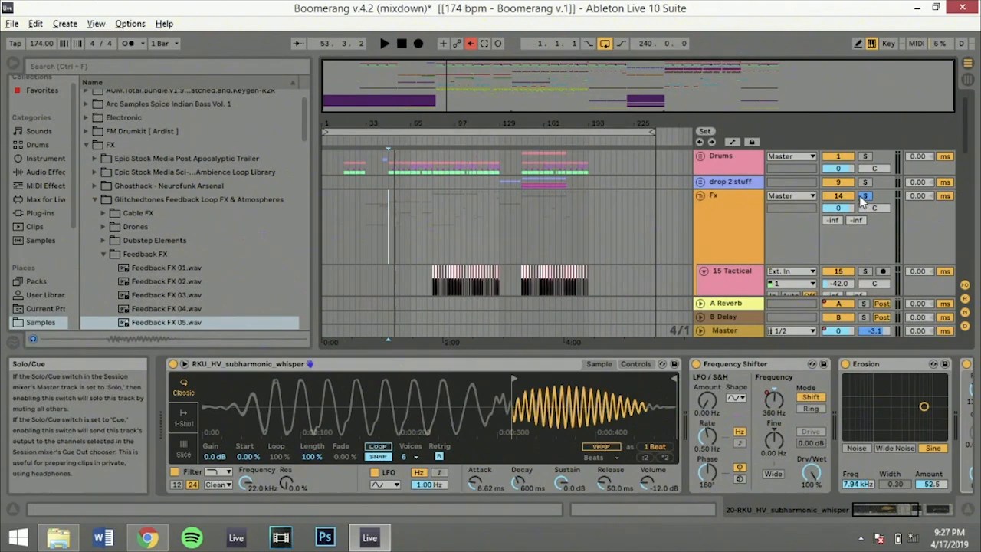
pyautogui.click(700, 197)
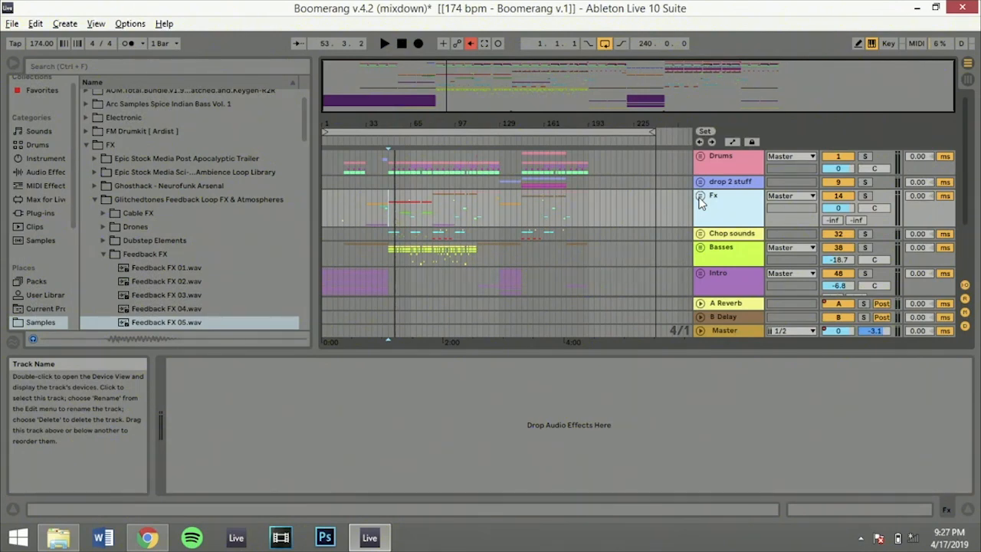
# Show the Basses group's devices and place the insert marker at 41.1.1 on it
pyautogui.click(367, 256)
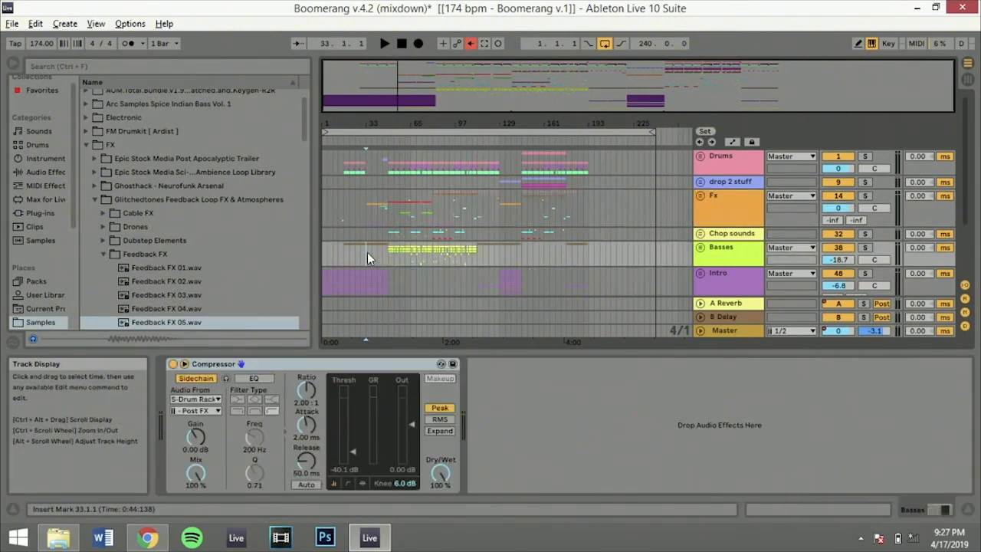
pyautogui.click(390, 250)
pyautogui.click(361, 247)
pyautogui.scroll(-3, 646, 254)
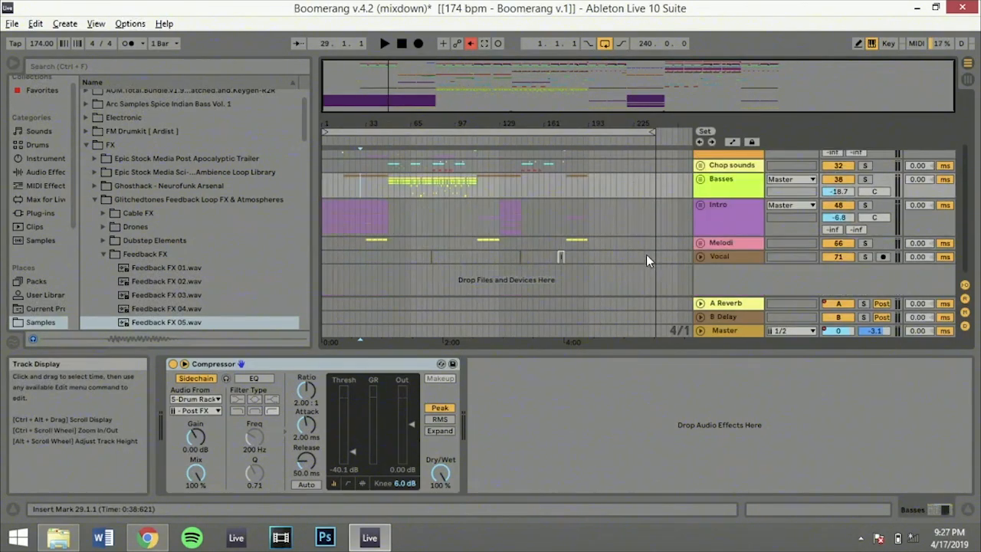
pyautogui.click(377, 192)
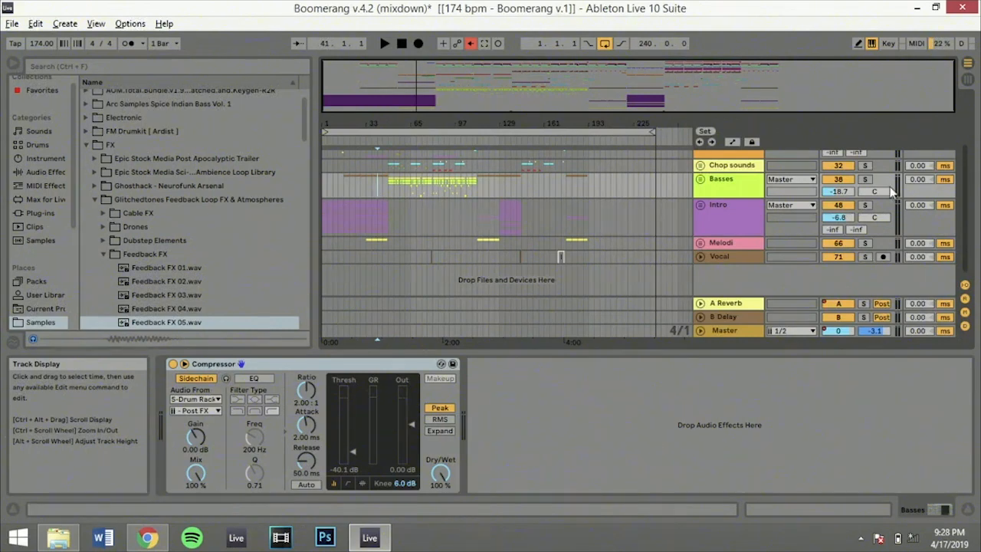
# Play the Fx group soloed from 49.1.1, stop playback, and turn its solo off
pyautogui.scroll(3, 548, 290)
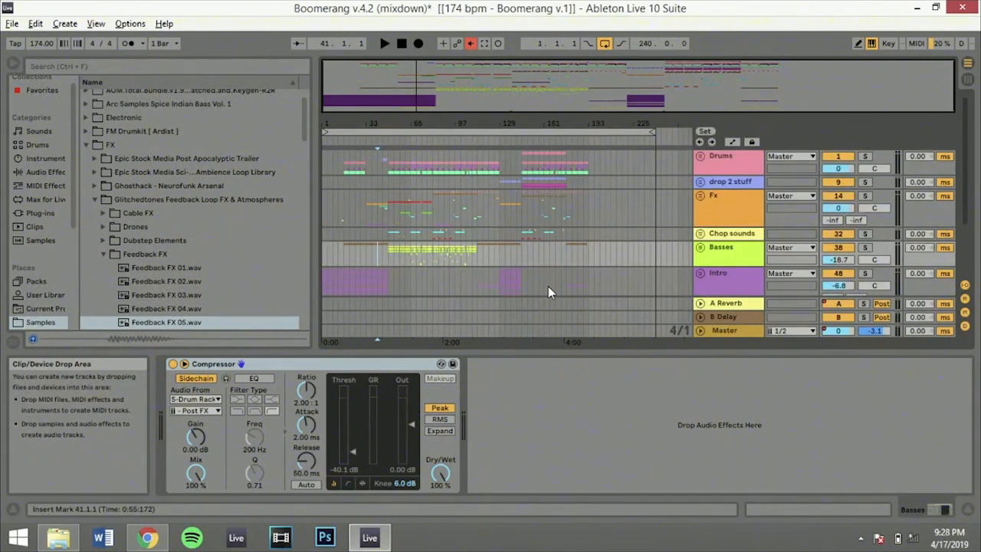
pyautogui.click(389, 204)
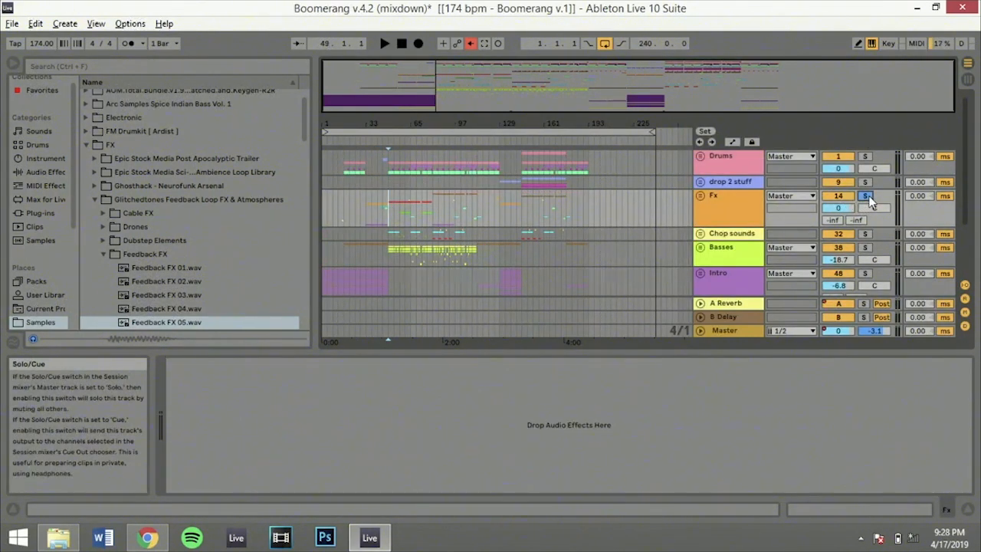
pyautogui.press('space')
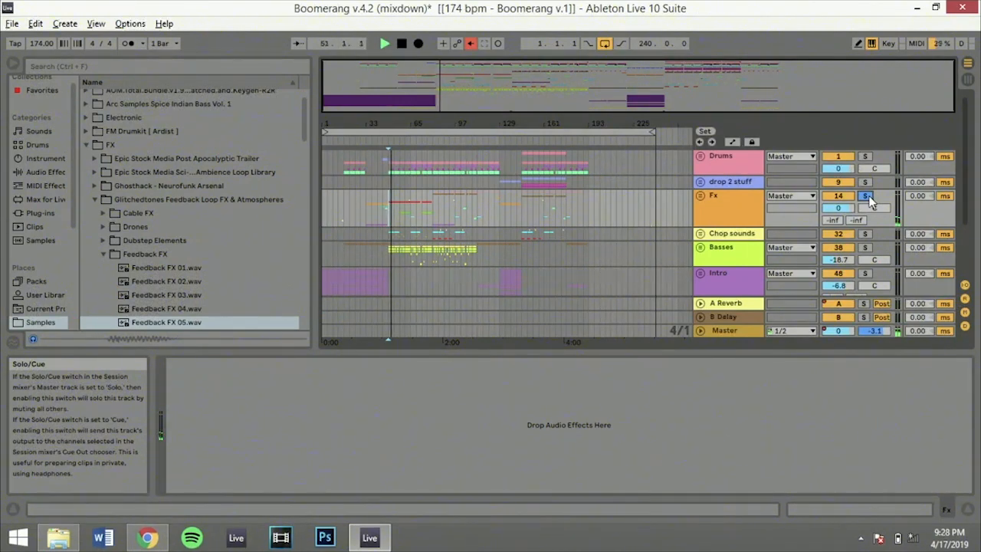
pyautogui.press('space')
pyautogui.click(868, 197)
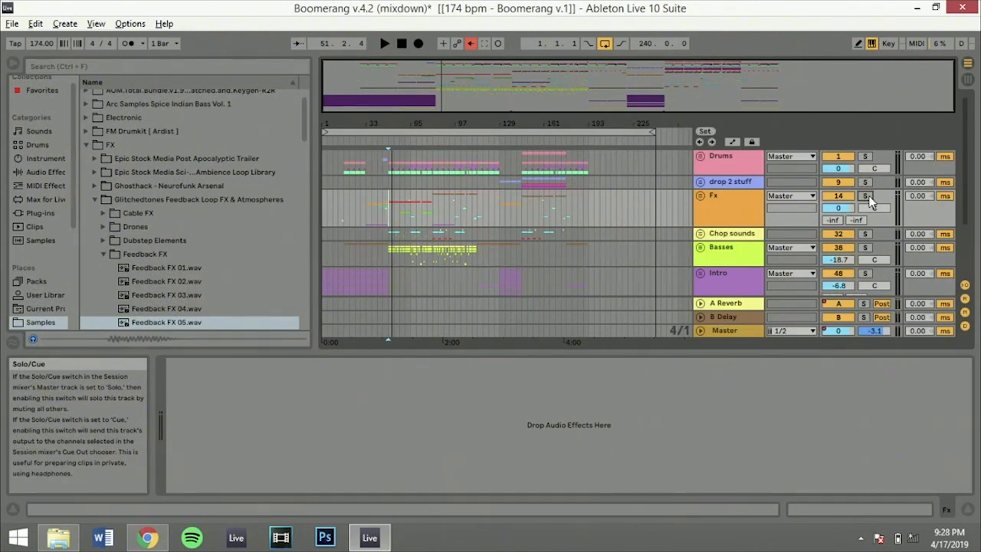
# Compare the full mix with the soloed Fx group by playing both from the insert marker
pyautogui.press('space')
pyautogui.click(866, 196)
pyautogui.press('space')
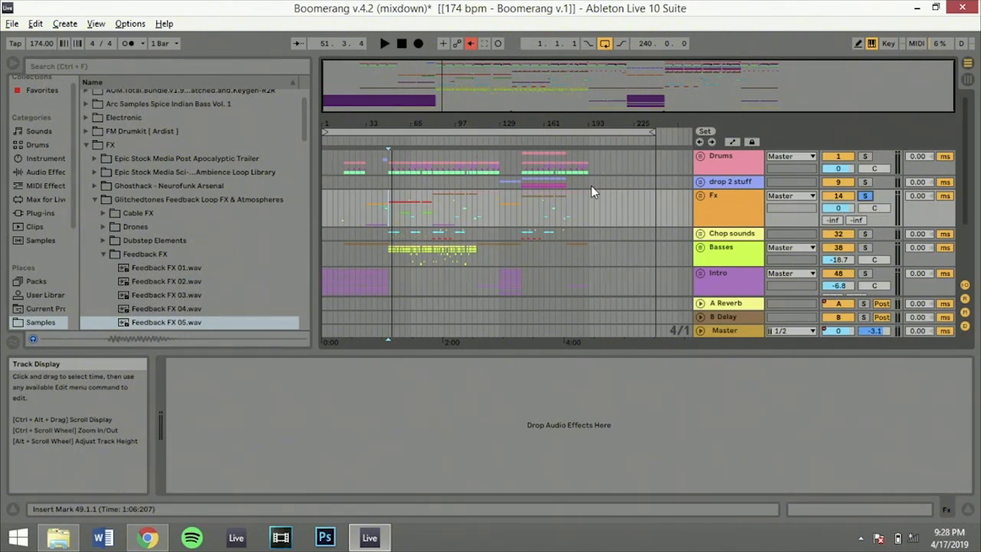
pyautogui.press('space')
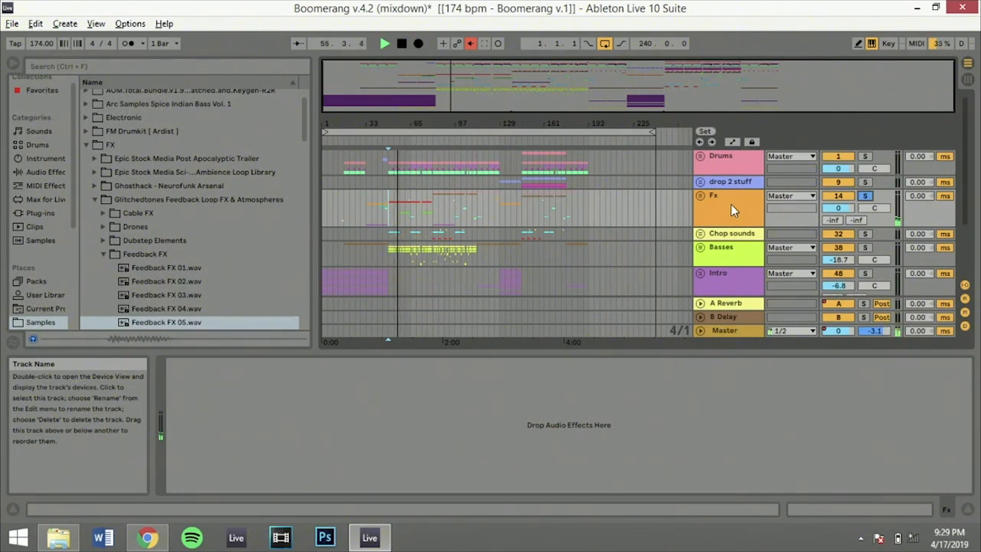
pyautogui.press('space')
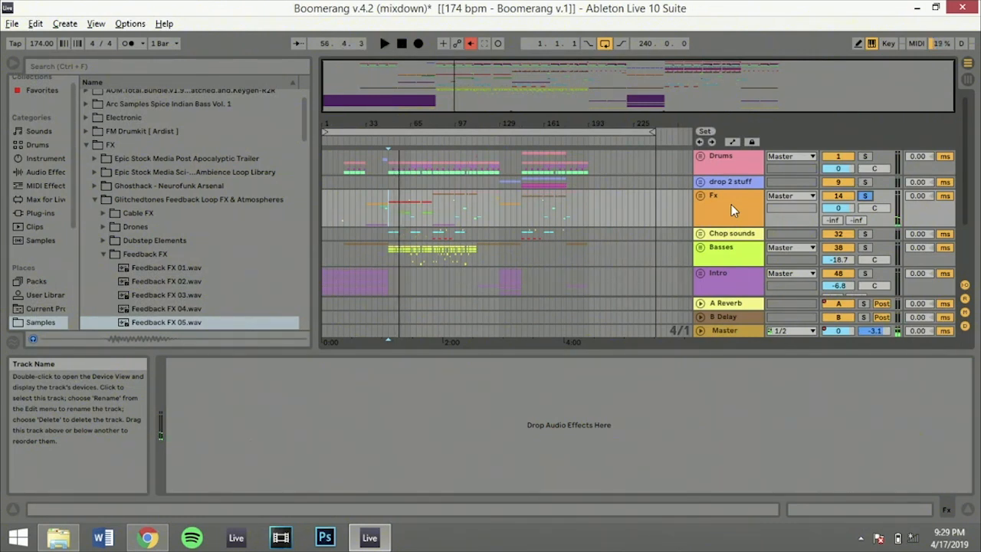
# Solo the Drums and Chop sounds groups alongside Fx and play them together
pyautogui.click(866, 158)
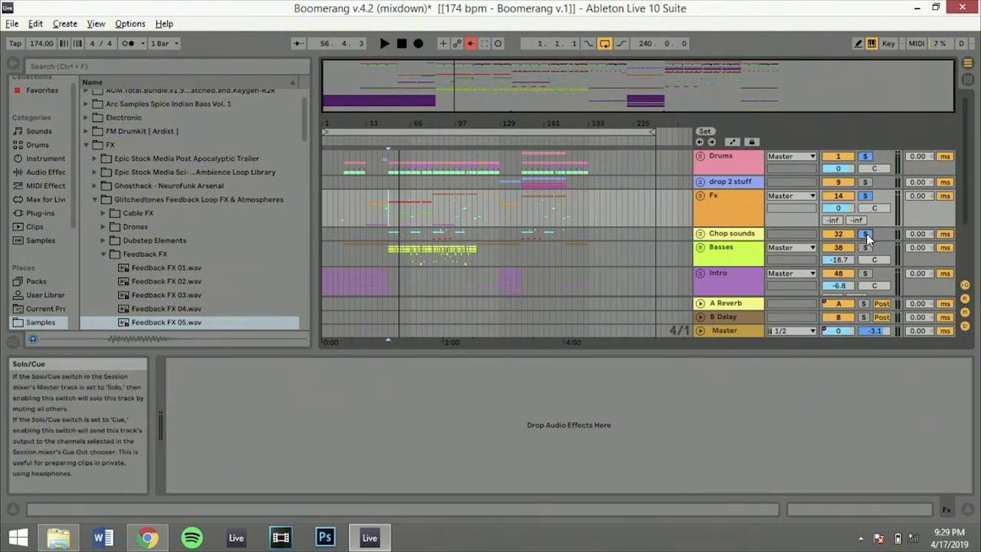
pyautogui.press('space')
# Play the Basses group soloed on its own, stop playback, and clear its solo
pyautogui.click(867, 248)
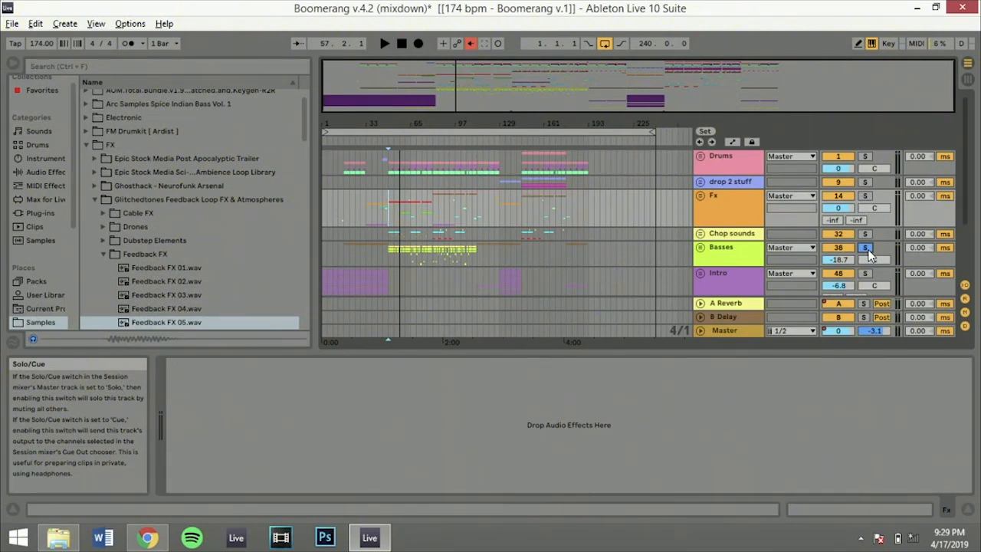
pyautogui.press('space')
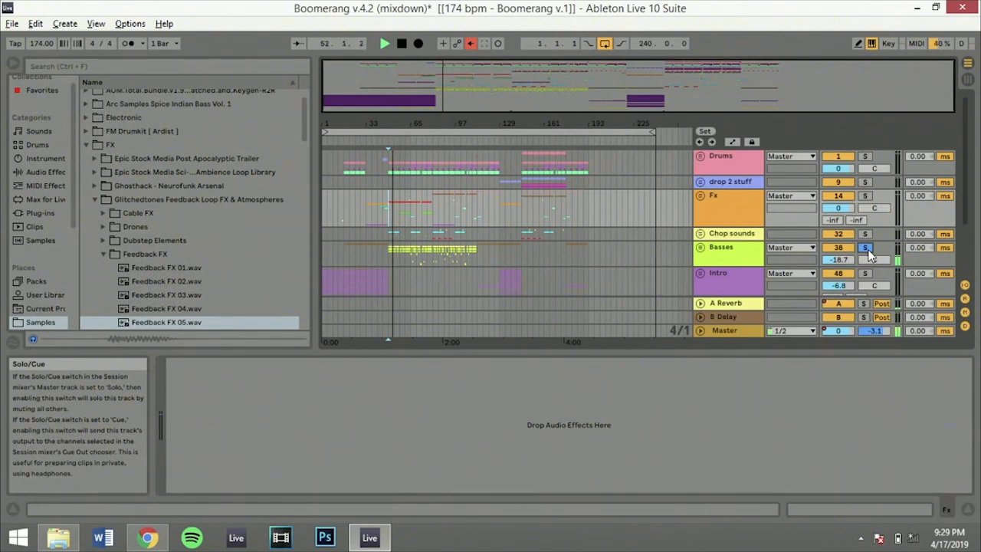
pyautogui.press('space')
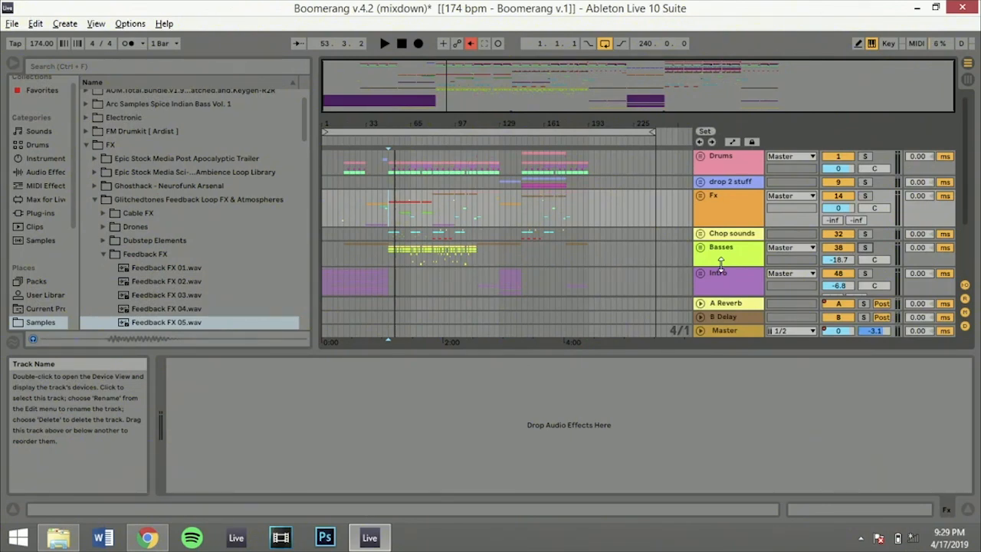
pyautogui.scroll(-3, 720, 264)
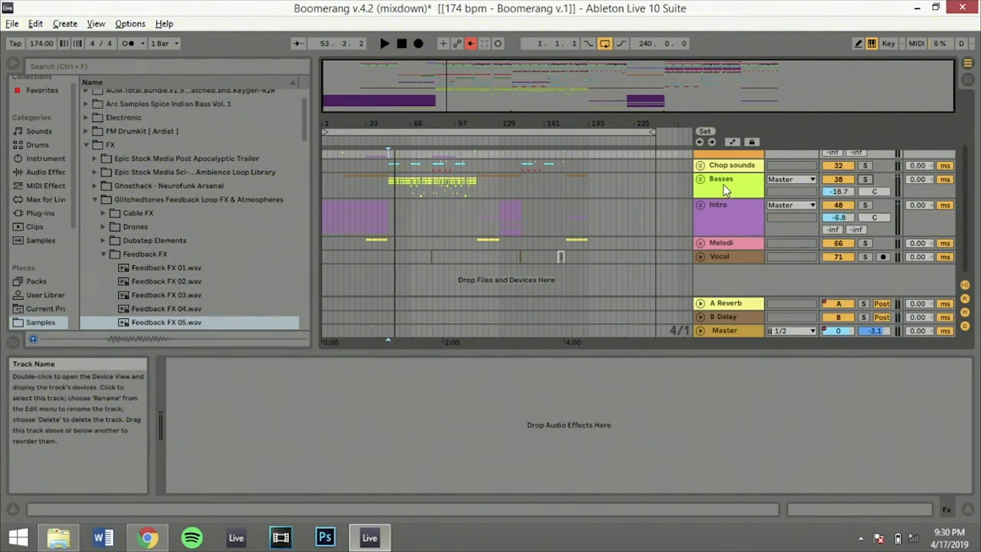
pyautogui.scroll(3, 725, 190)
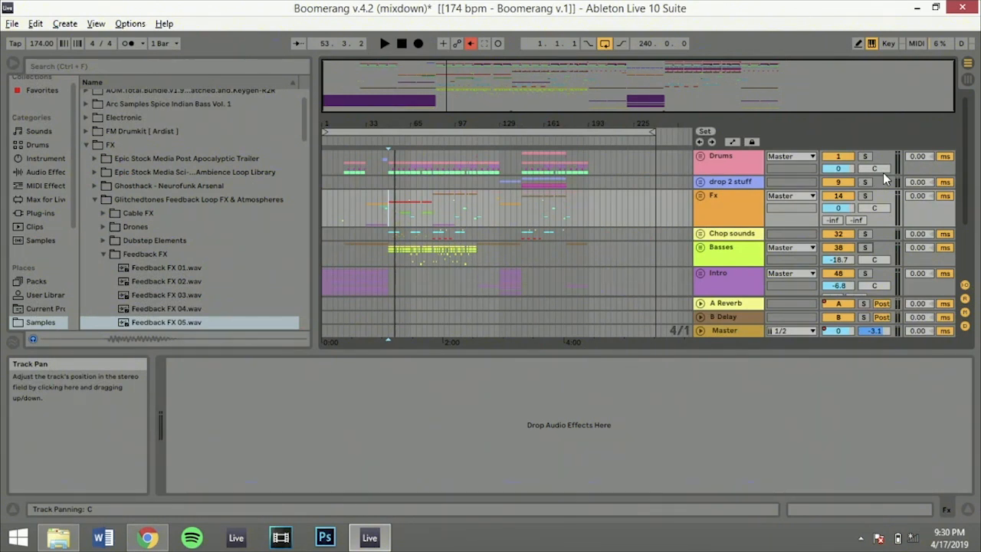
# Show the Master track's device chain and select the Endless Smile 64 plug-in
pyautogui.scroll(-3, 712, 223)
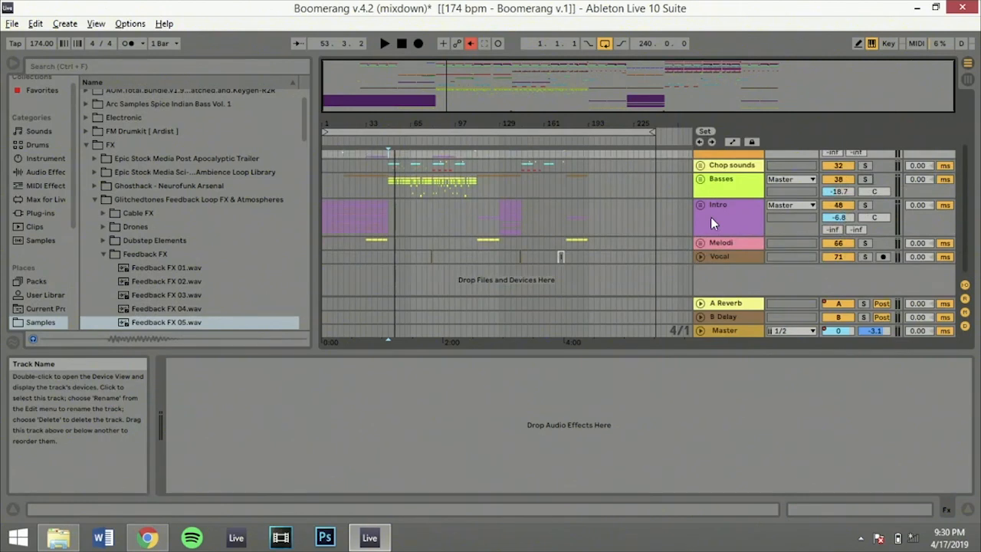
pyautogui.scroll(3, 711, 223)
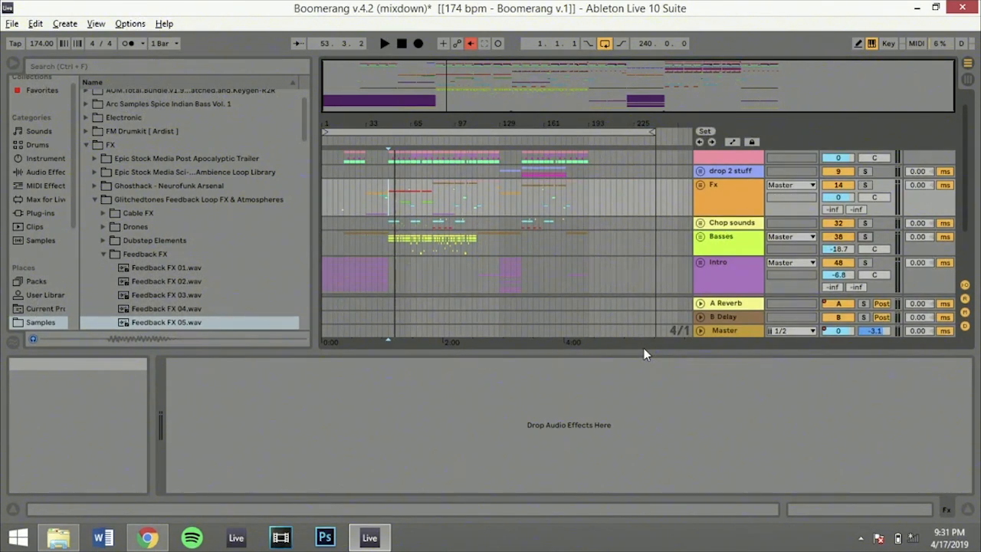
pyautogui.scroll(-3, 591, 334)
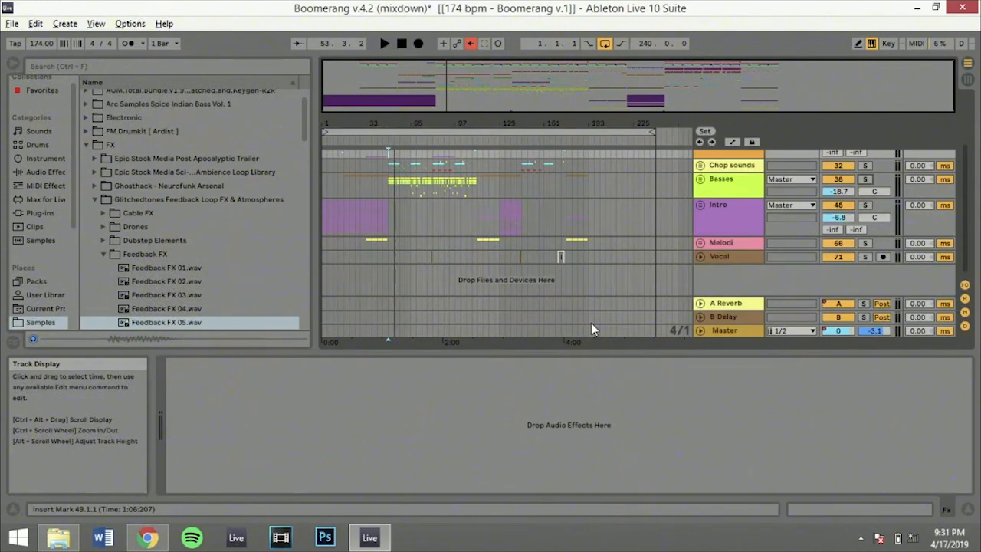
pyautogui.click(724, 331)
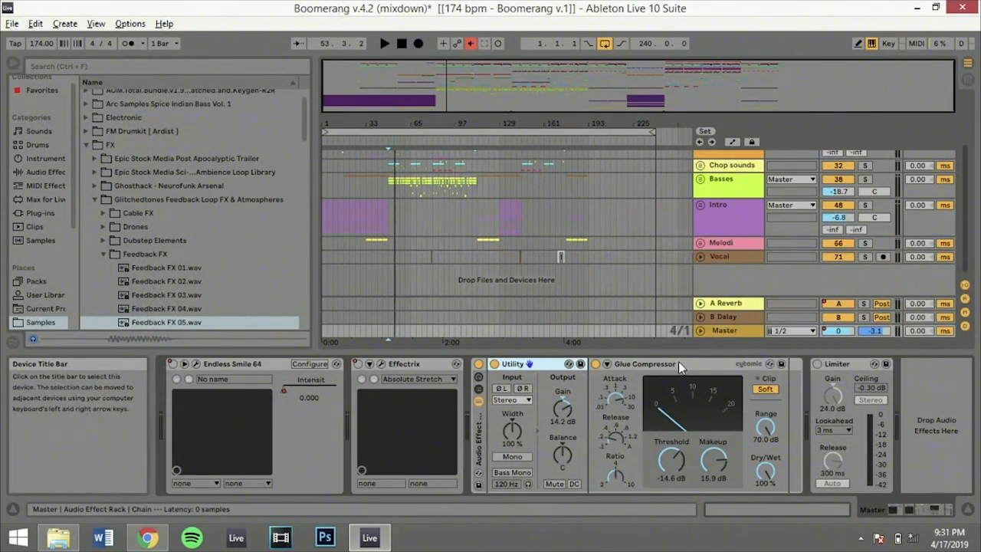
pyautogui.click(254, 367)
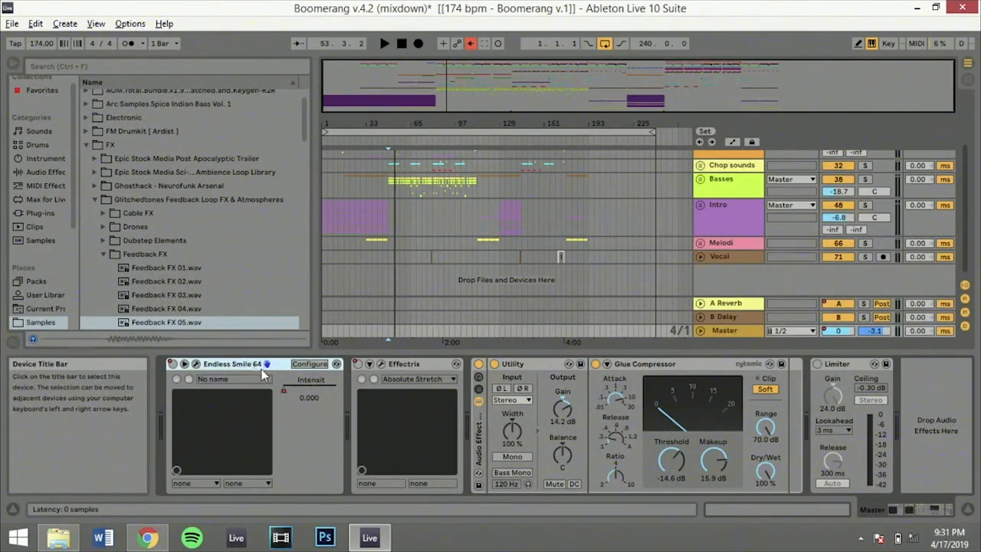
# Return the insert marker to the arrangement's start and inspect the Utility and Glue Compressor devices on the Master
pyautogui.click(324, 327)
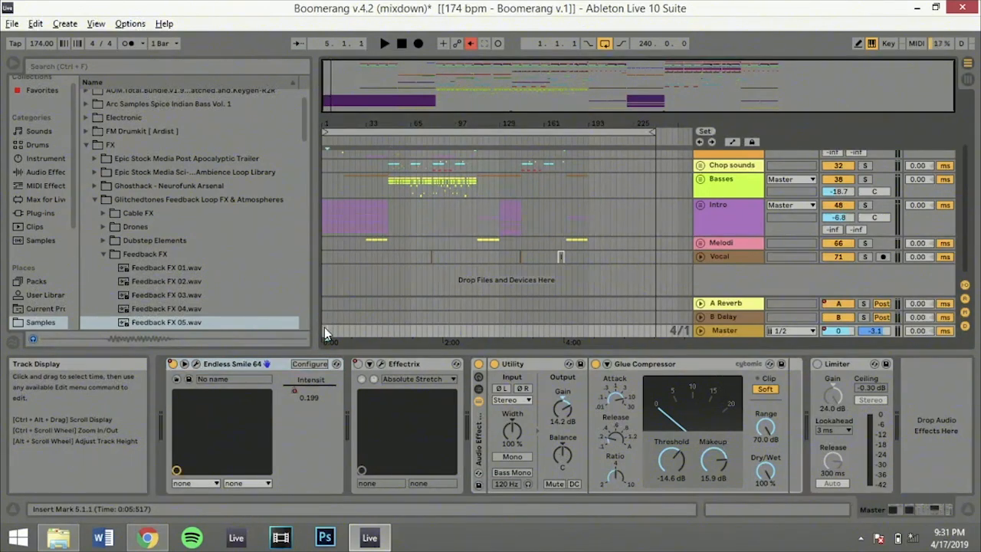
pyautogui.press('Home')
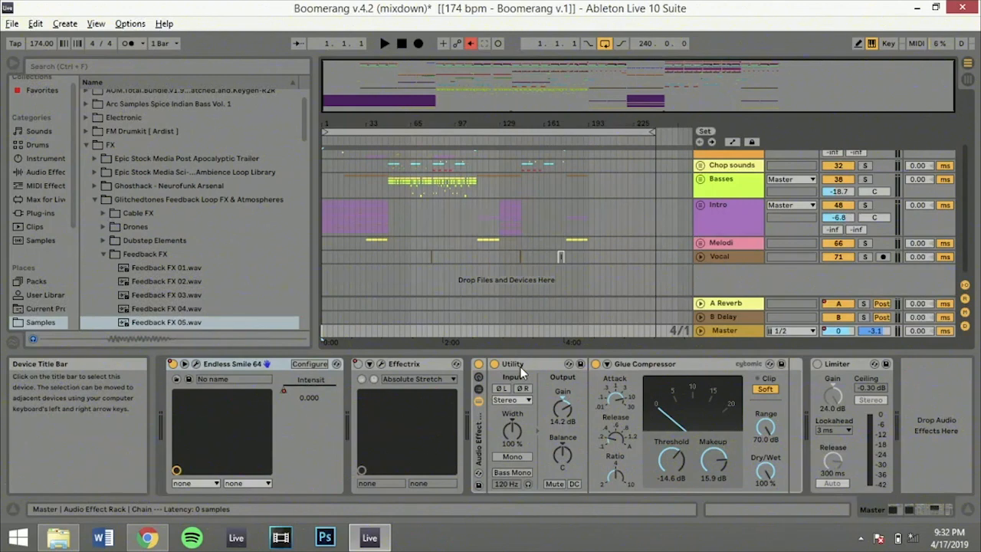
pyautogui.click(625, 368)
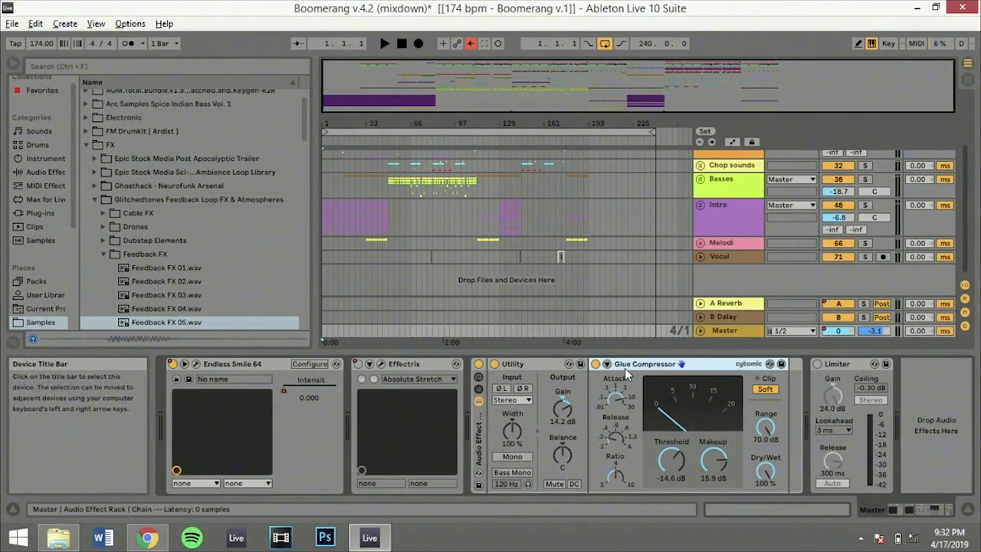
pyautogui.click(512, 365)
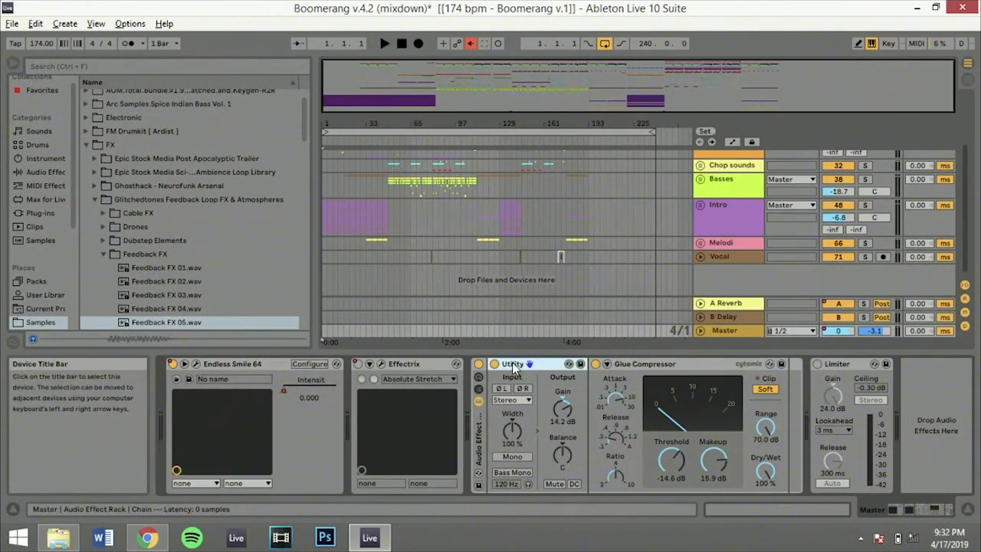
pyautogui.click(626, 366)
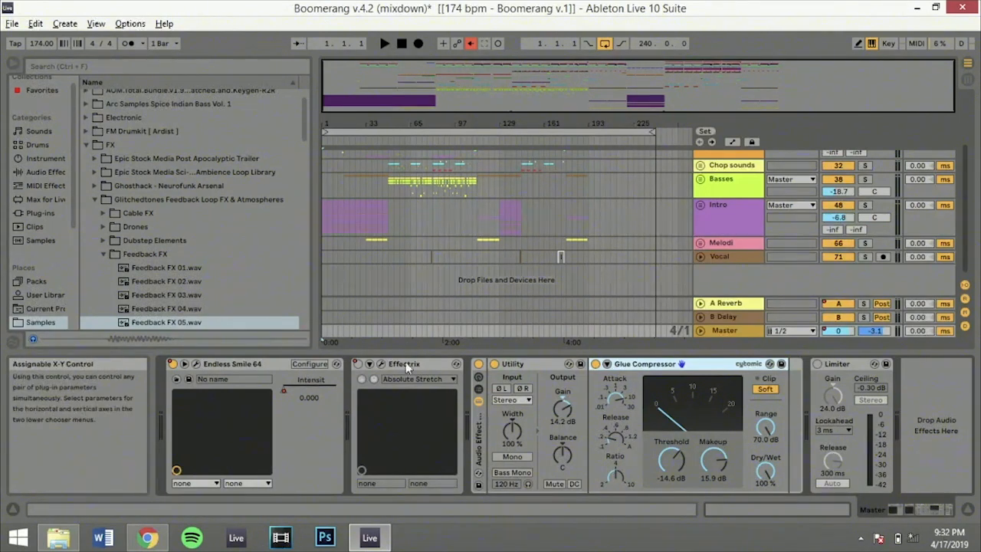
# Open the Master's Endless Smile 64 plug-in window, position it in full view, and play the track from 1.1.1
pyautogui.click(324, 277)
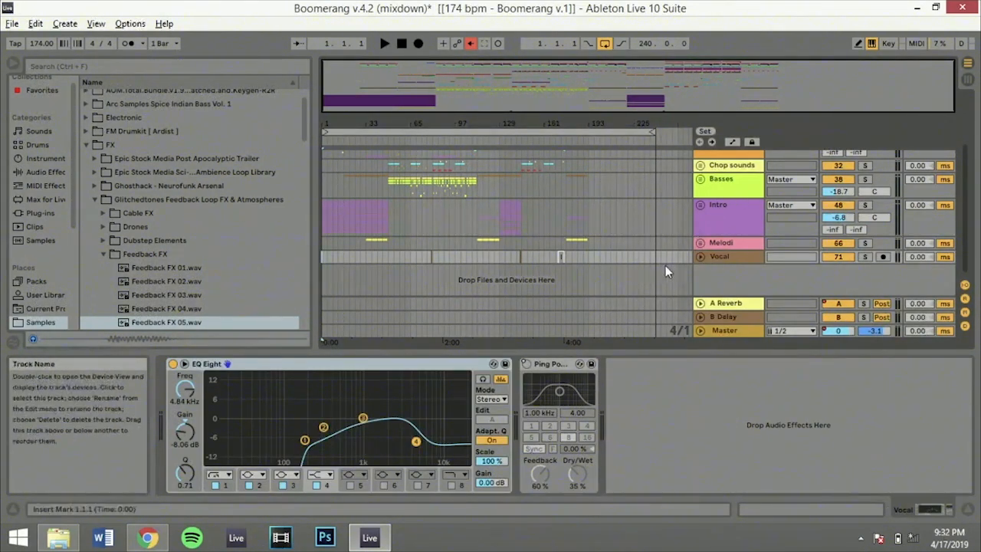
pyautogui.click(715, 328)
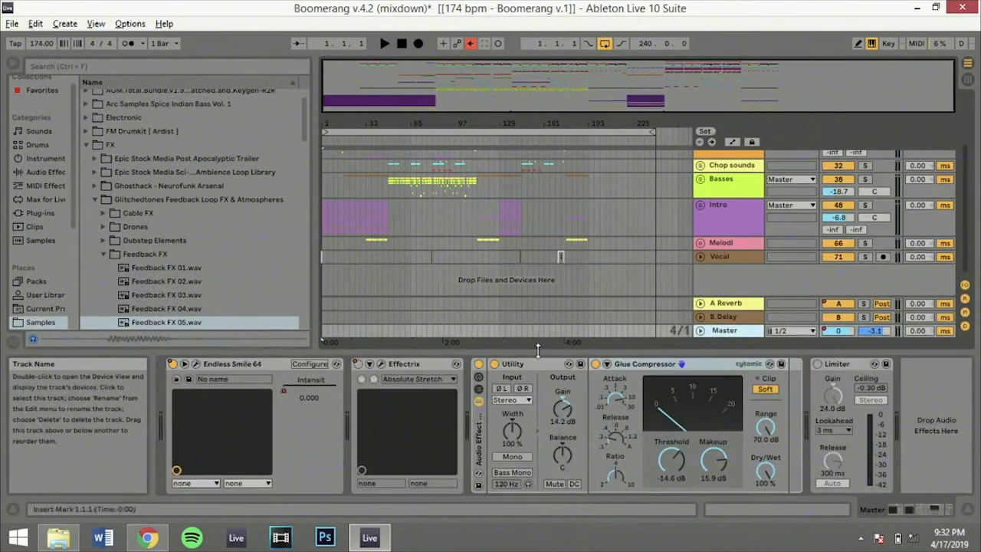
pyautogui.click(196, 363)
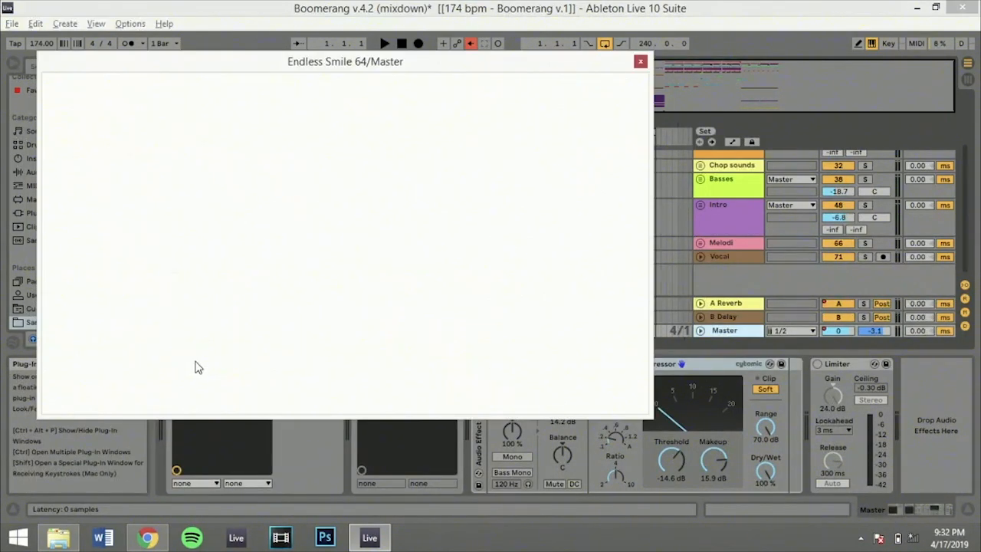
pyautogui.moveTo(362, 69); pyautogui.dragTo(853, 75)
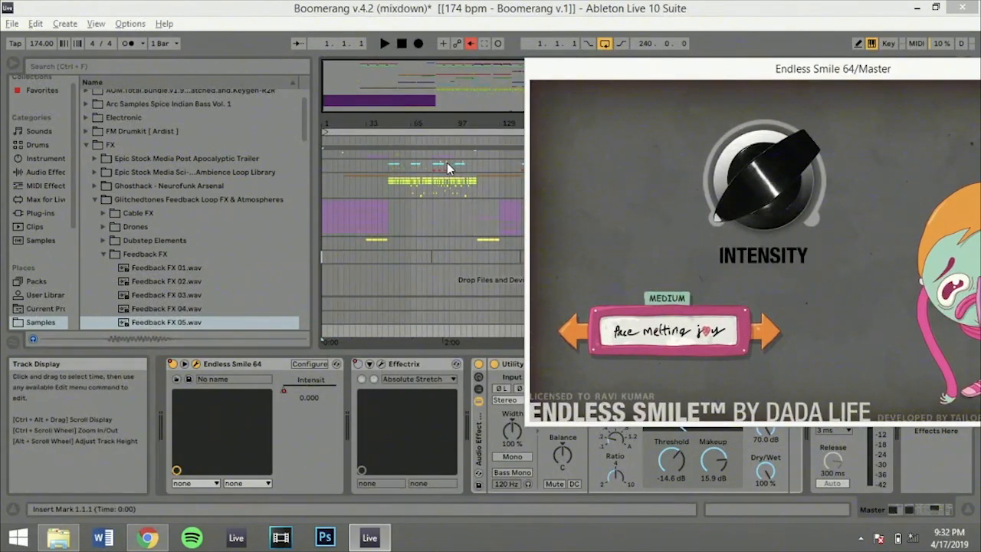
pyautogui.moveTo(626, 75); pyautogui.dragTo(415, 139)
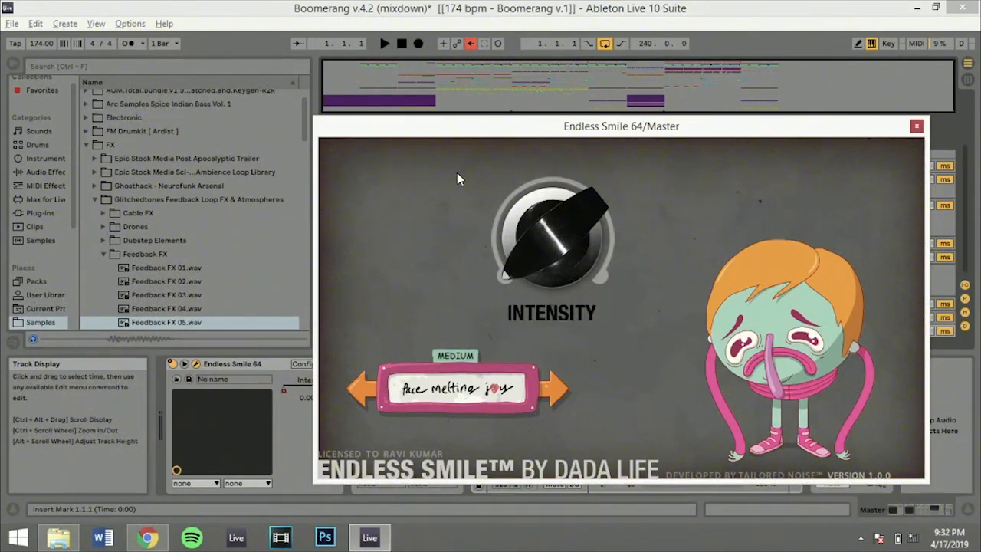
pyautogui.press('space')
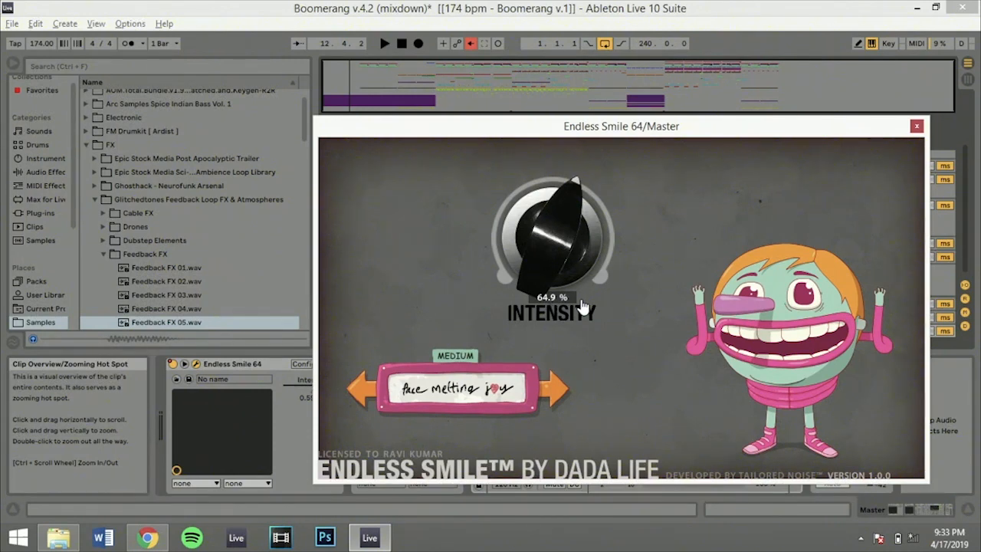
# Browse Endless Smile's "Smack in the face" and "Broken teeth" presets, return to "Face melting joy", and close the plug-in window
pyautogui.click(547, 398)
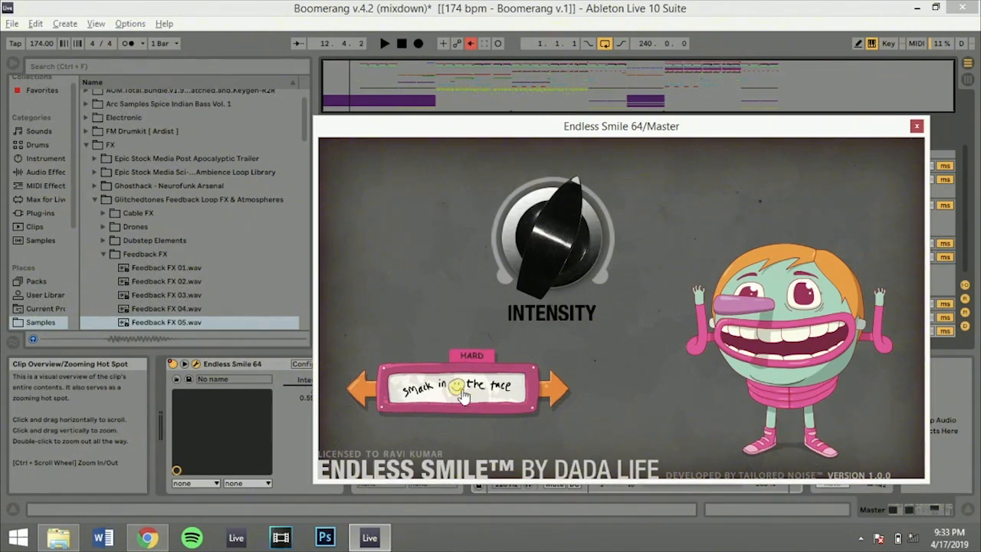
pyautogui.click(558, 394)
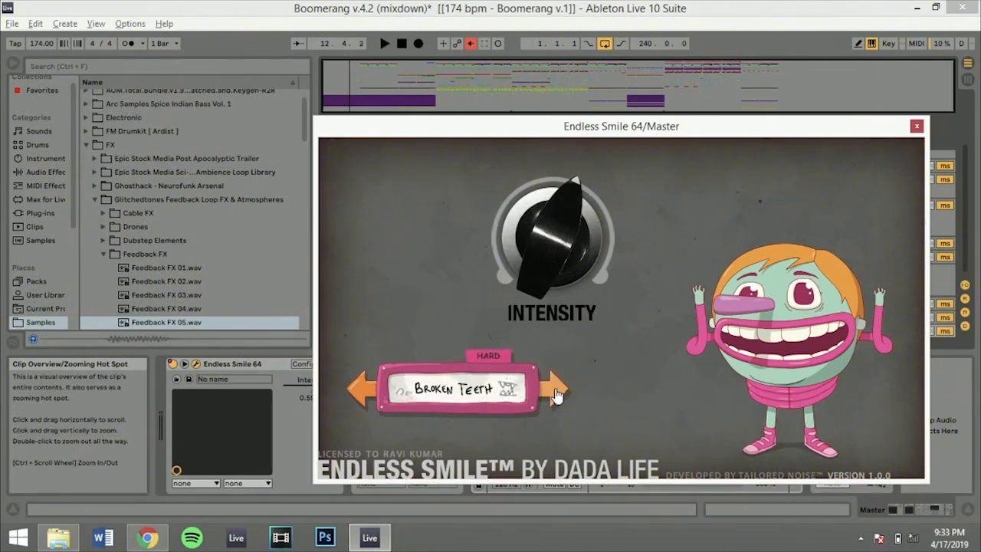
pyautogui.click(358, 405)
pyautogui.click(357, 405)
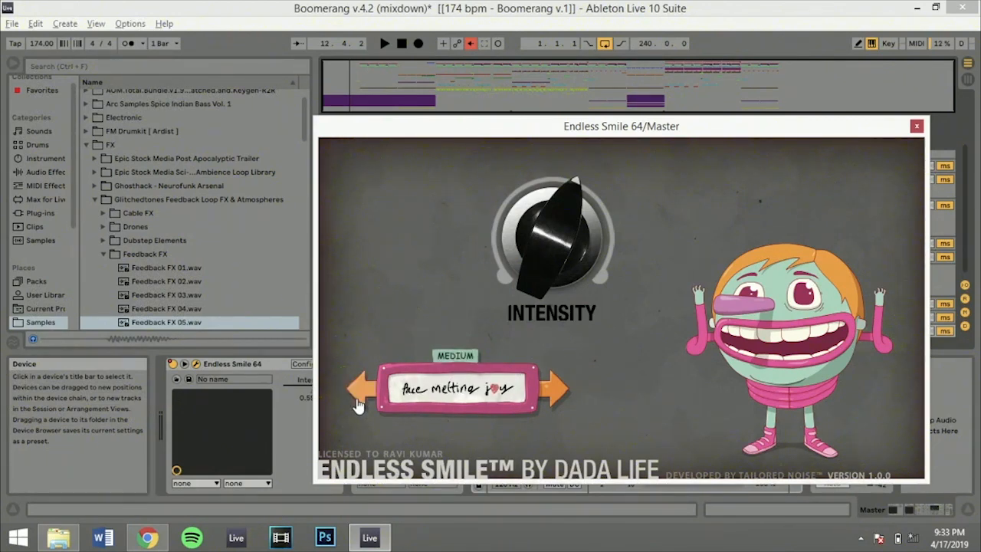
pyautogui.click(917, 126)
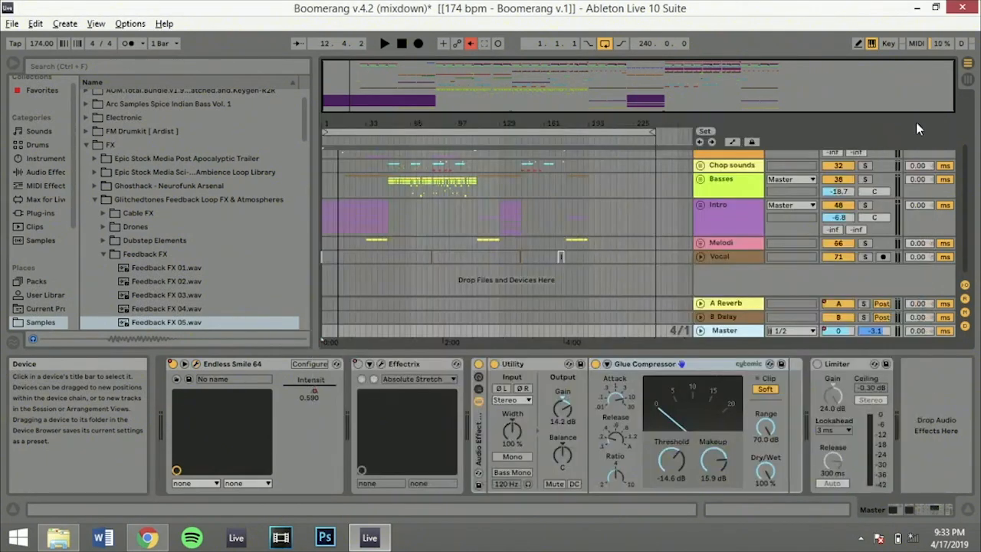
# Unfold the Master track to show Endless Smile's Intensity automation, select the range from 1.1.1 to 145.1.1, and fold the track
pyautogui.click(701, 331)
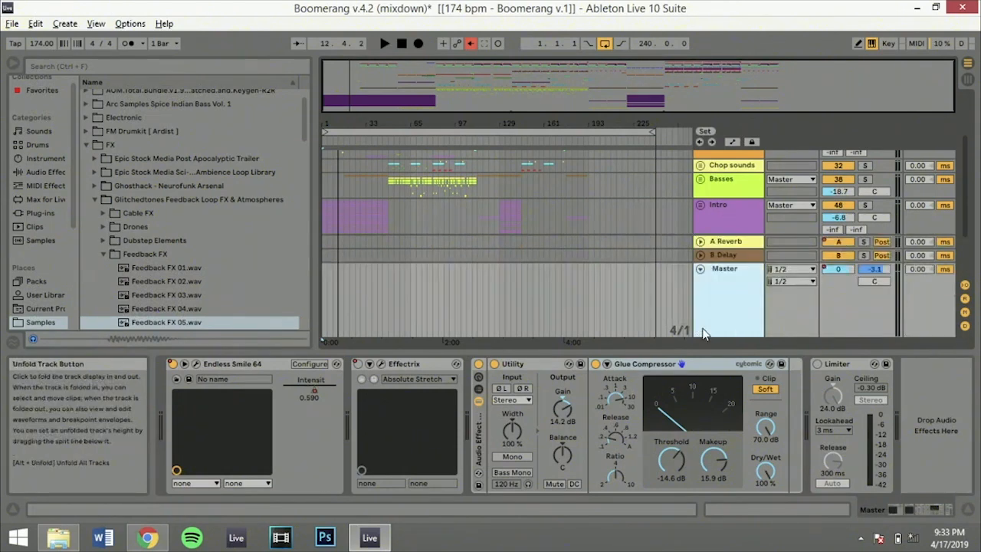
pyautogui.rightClick(312, 388)
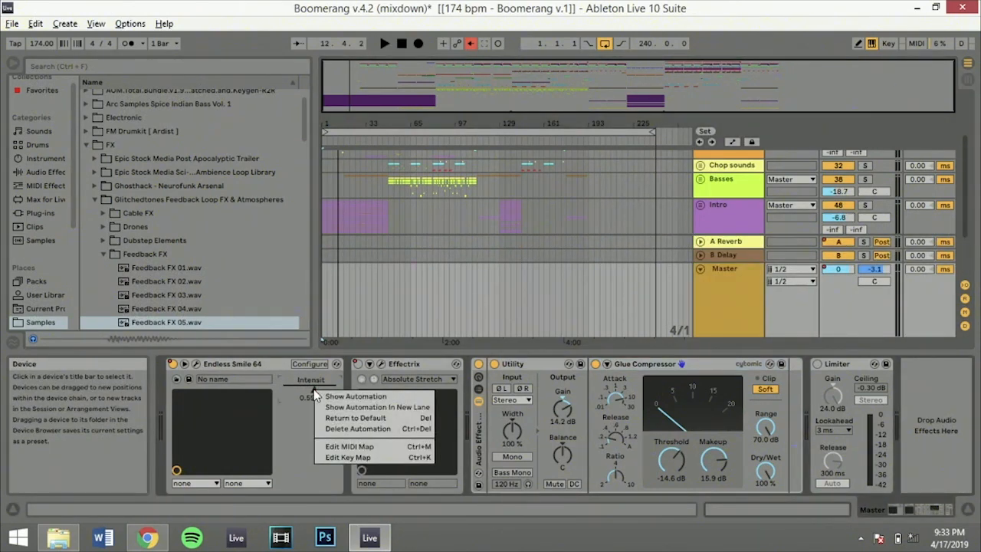
pyautogui.click(327, 396)
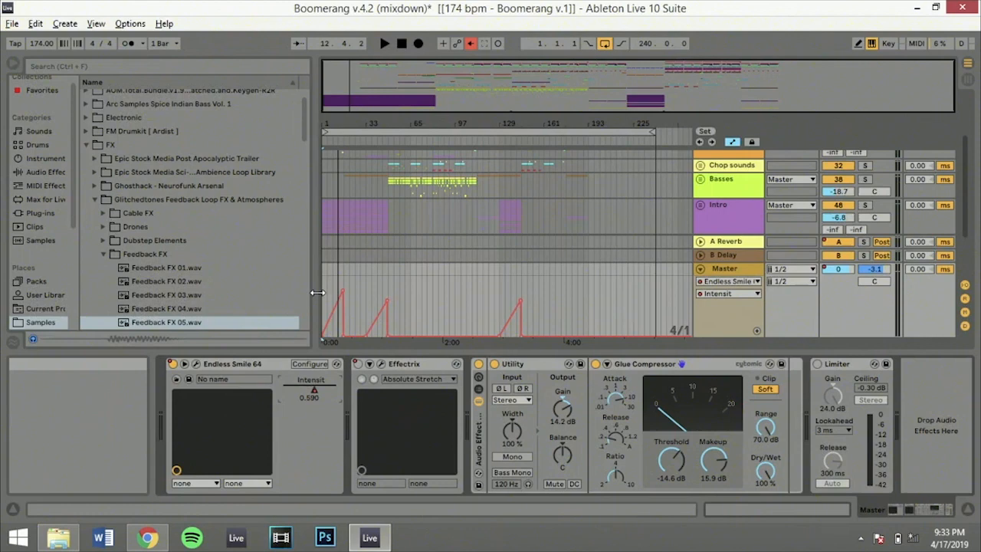
pyautogui.click(365, 288)
pyautogui.moveTo(513, 276); pyautogui.dragTo(173, 260)
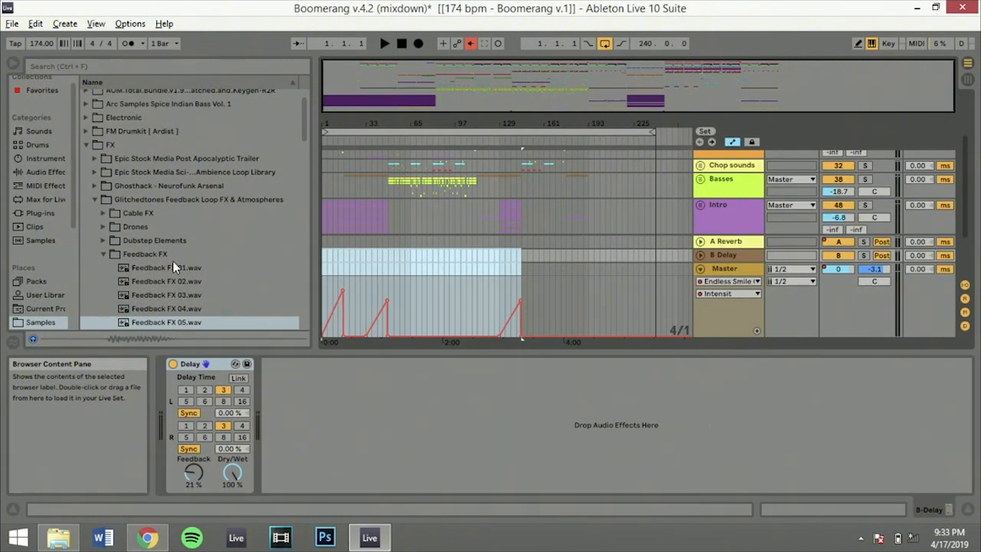
pyautogui.click(699, 268)
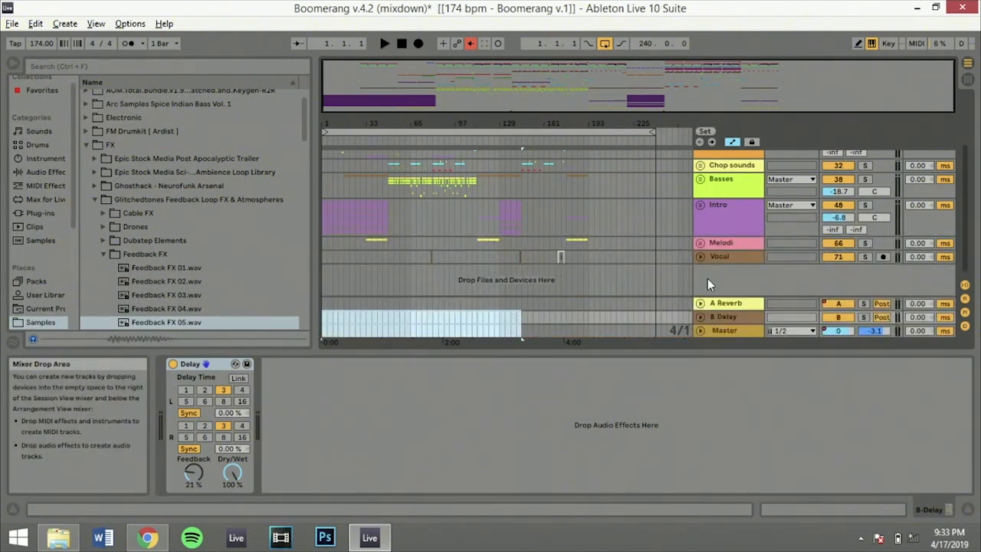
pyautogui.click(724, 331)
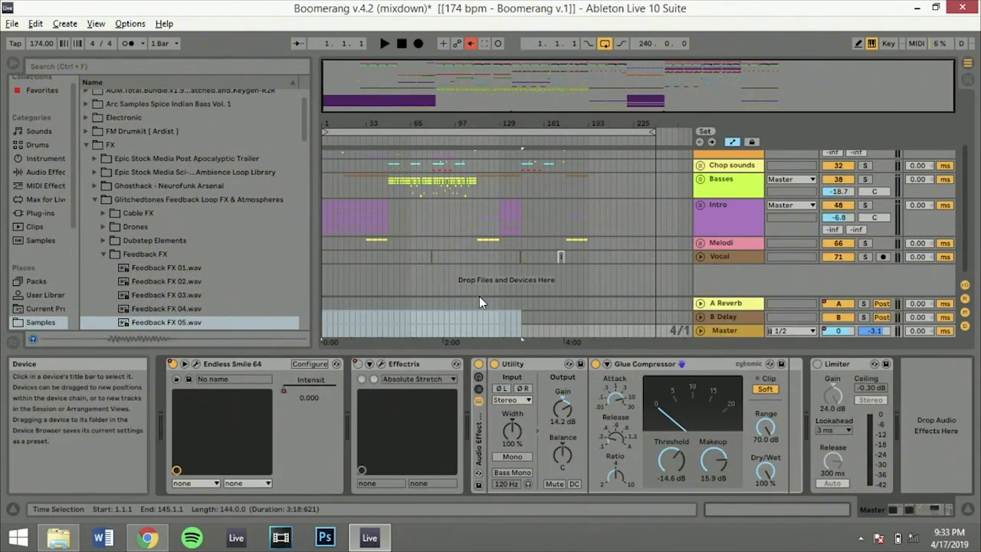
pyautogui.click(382, 365)
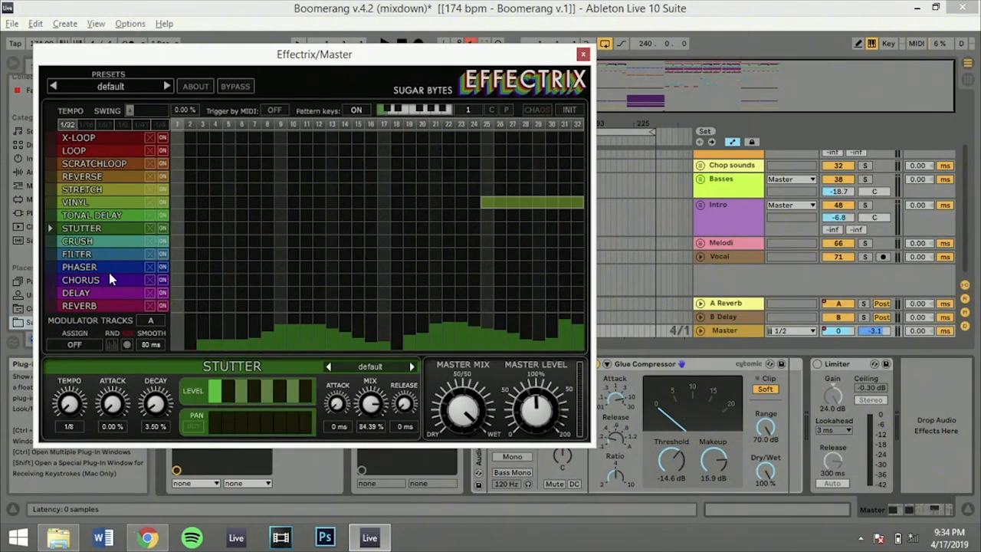
pyautogui.click(96, 217)
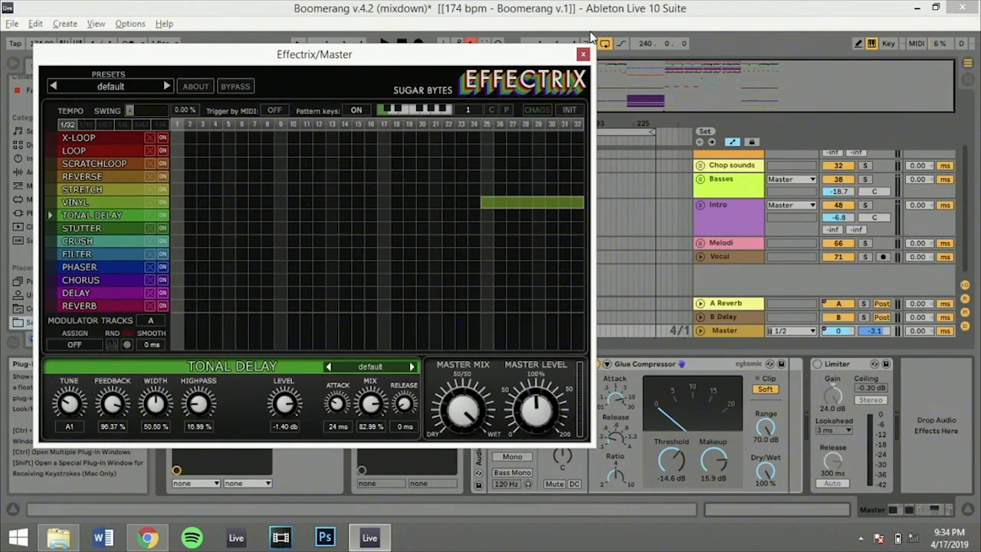
pyautogui.click(582, 54)
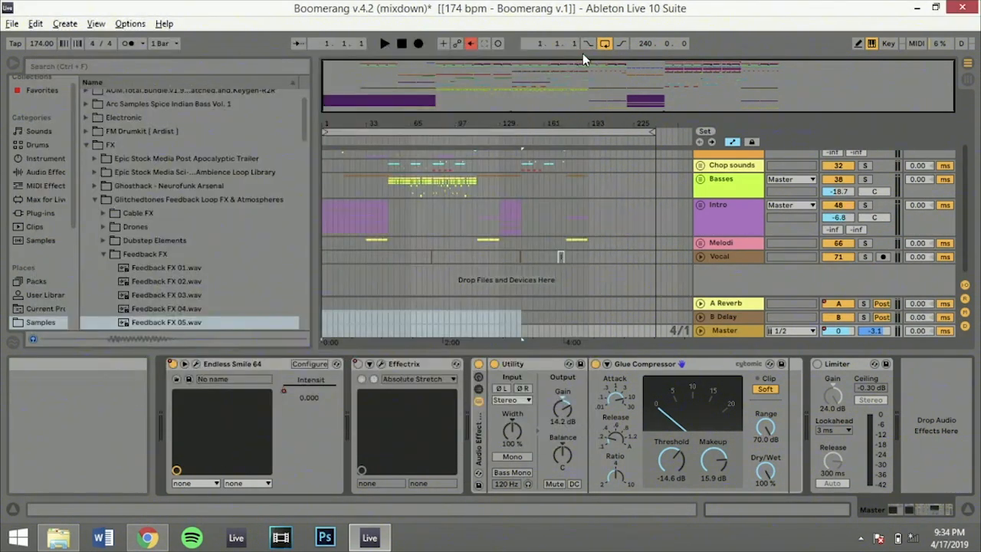
# Focus the arrangement on bars 73 to 101 and show Effectrix's Device On automation on the Master track
pyautogui.click(429, 230)
pyautogui.moveTo(510, 86); pyautogui.dragTo(509, 167)
pyautogui.click(539, 232)
pyautogui.click(743, 335)
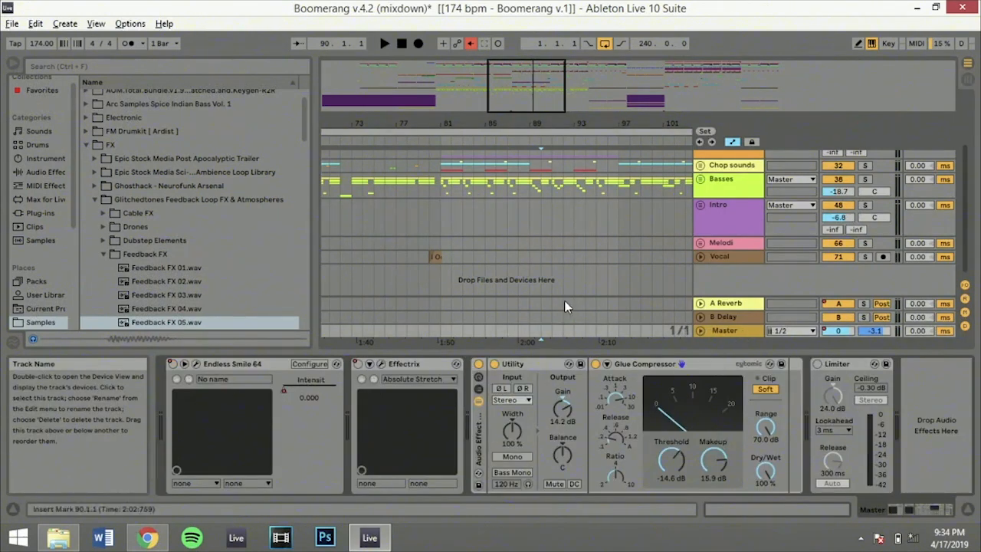
pyautogui.rightClick(358, 365)
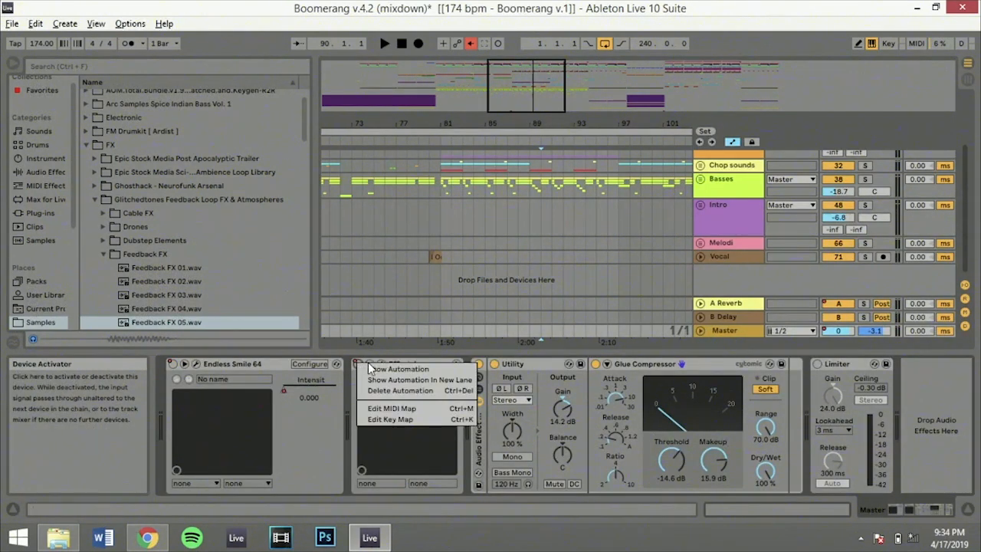
pyautogui.click(368, 369)
# Play the Effectrix automation passage from 95.1.1, replay it from 96.1.1, and stop playback
pyautogui.click(593, 275)
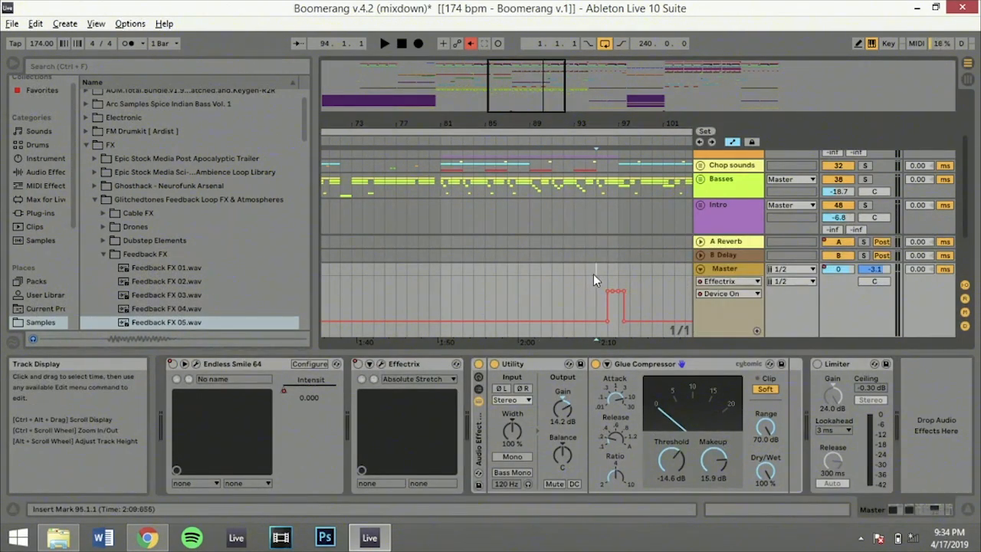
pyautogui.press('space')
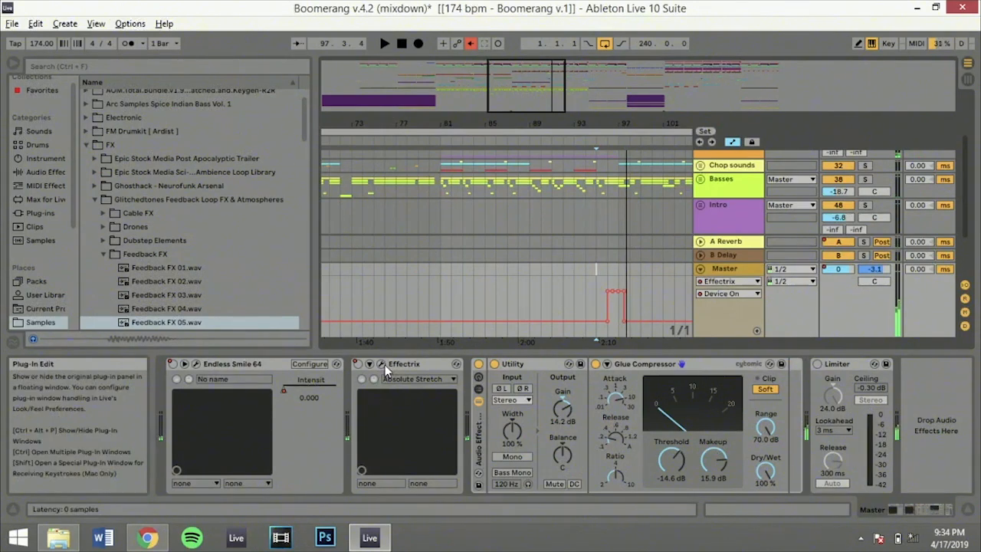
pyautogui.click(610, 267)
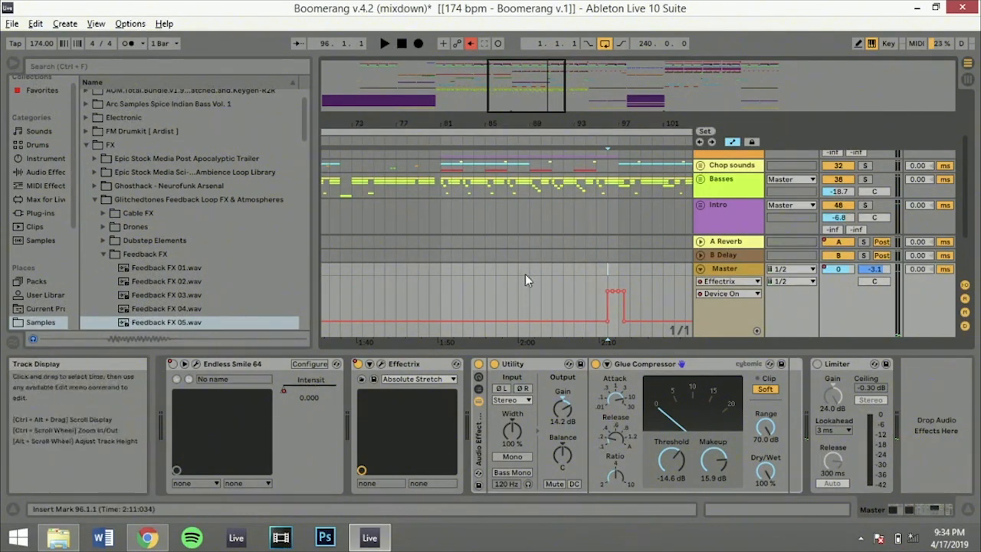
pyautogui.press('space')
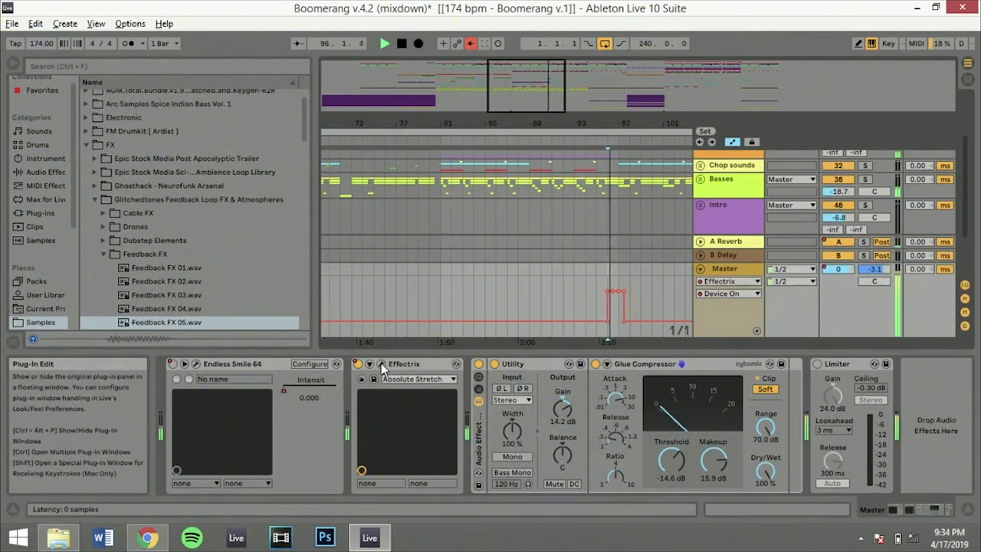
pyautogui.press('space')
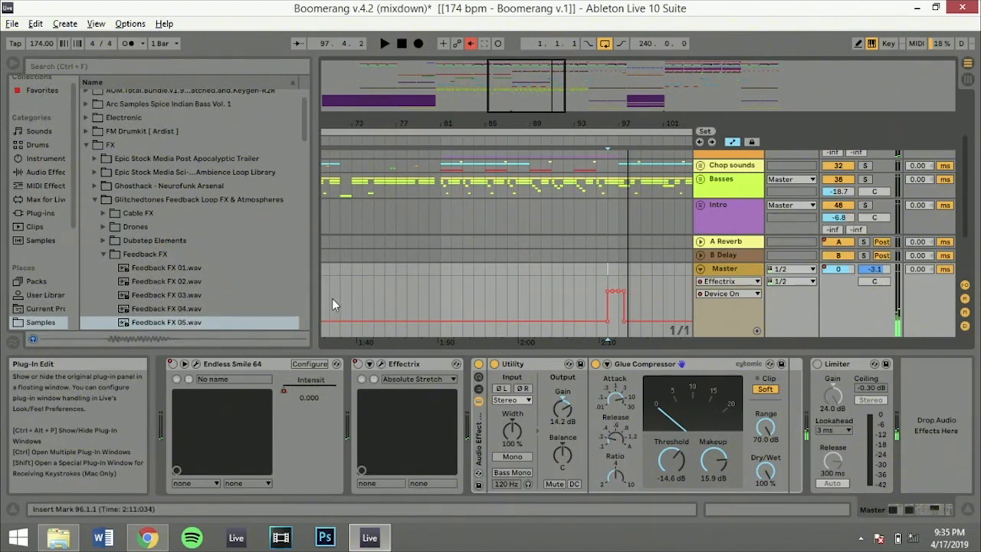
# Show the whole arrangement again, fold the Master track, and bring the Drums group back into view
pyautogui.doubleClick(702, 104)
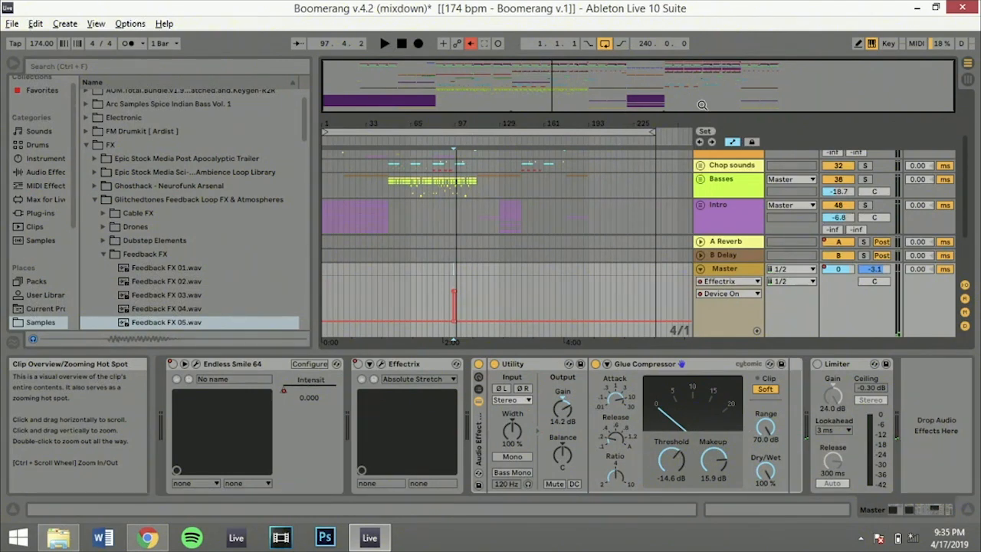
pyautogui.click(699, 269)
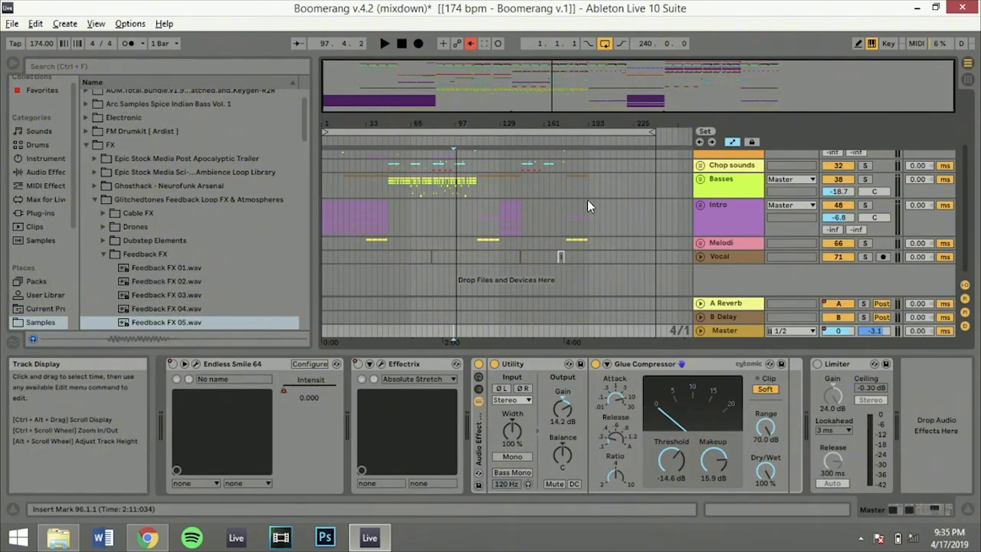
pyautogui.scroll(3, 587, 206)
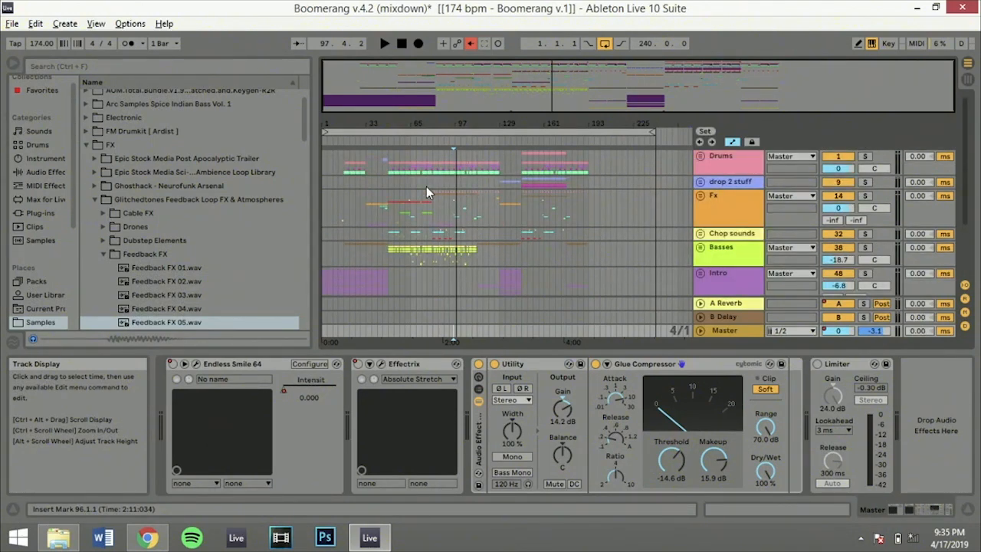